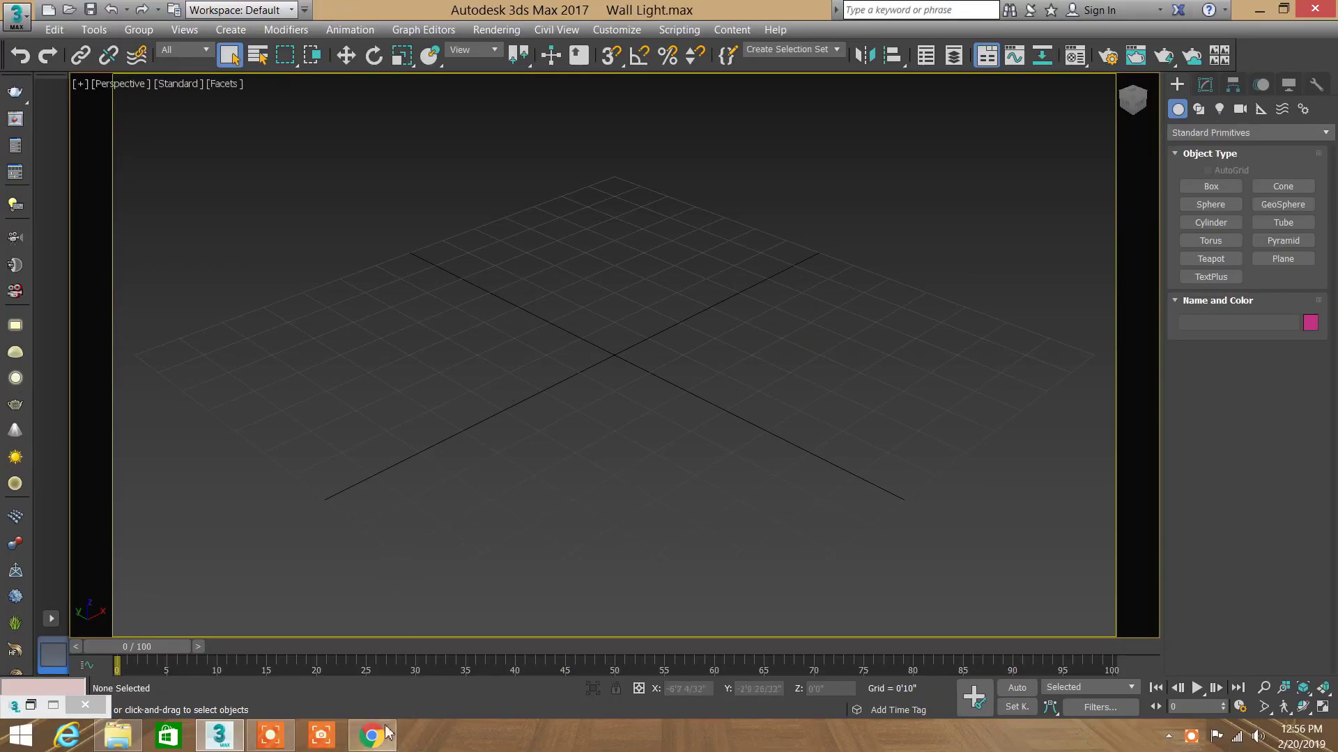
Step: Browse the Google Images 'wall lights' results and enlarge the 'Flute wall lights' picture
click(388, 733)
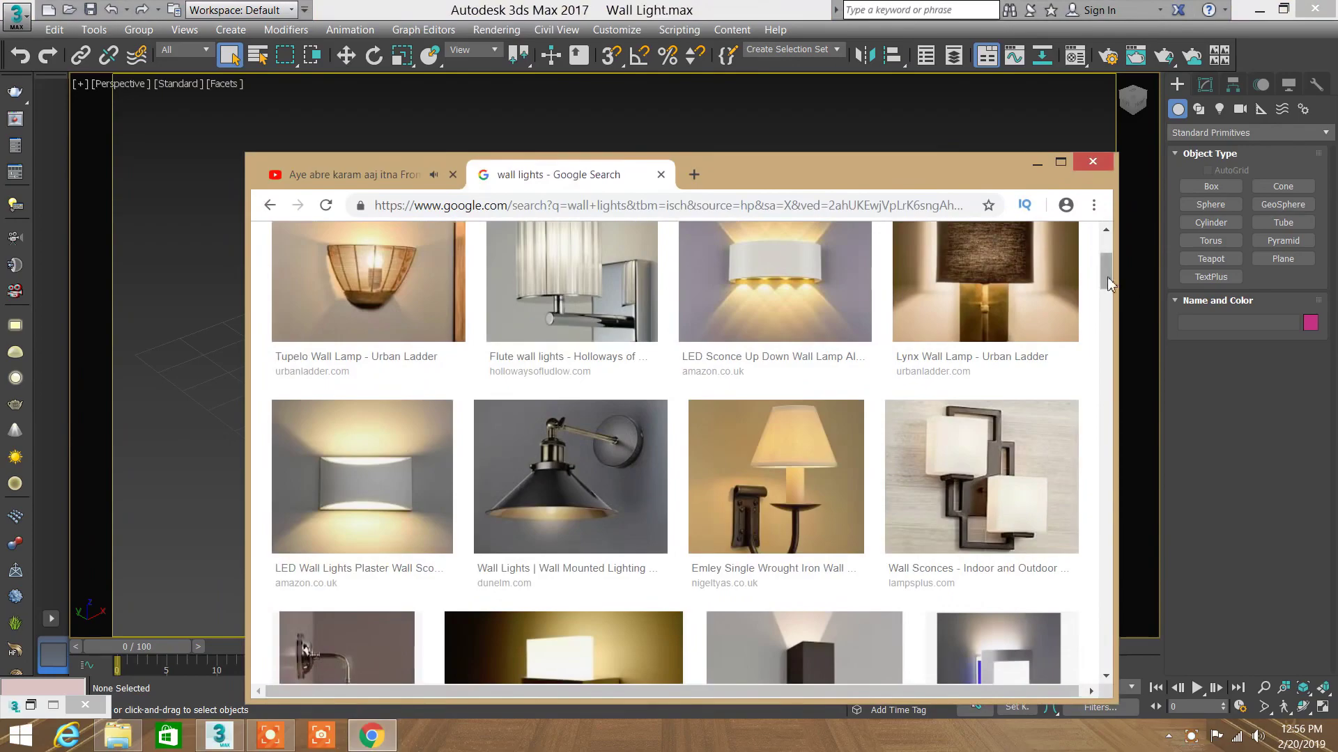
drag(1107, 278, 1108, 264)
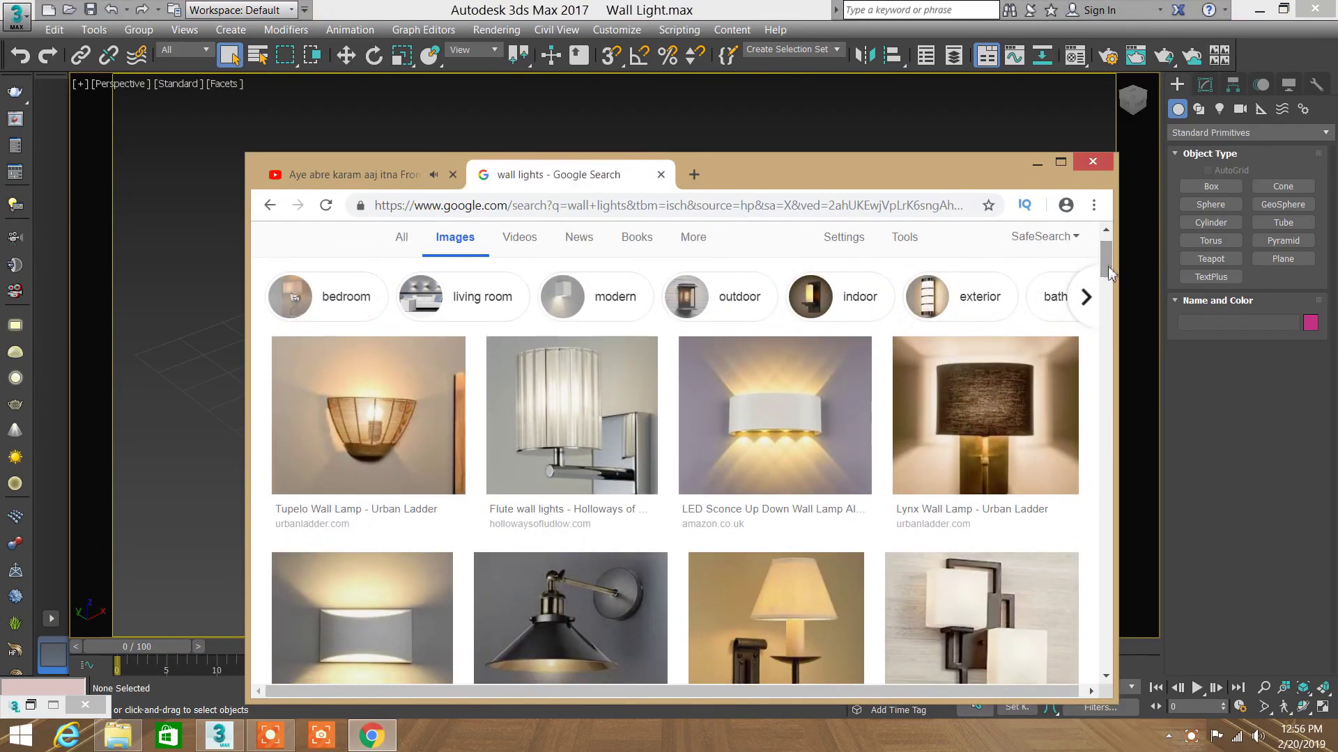
drag(1105, 266, 1107, 274)
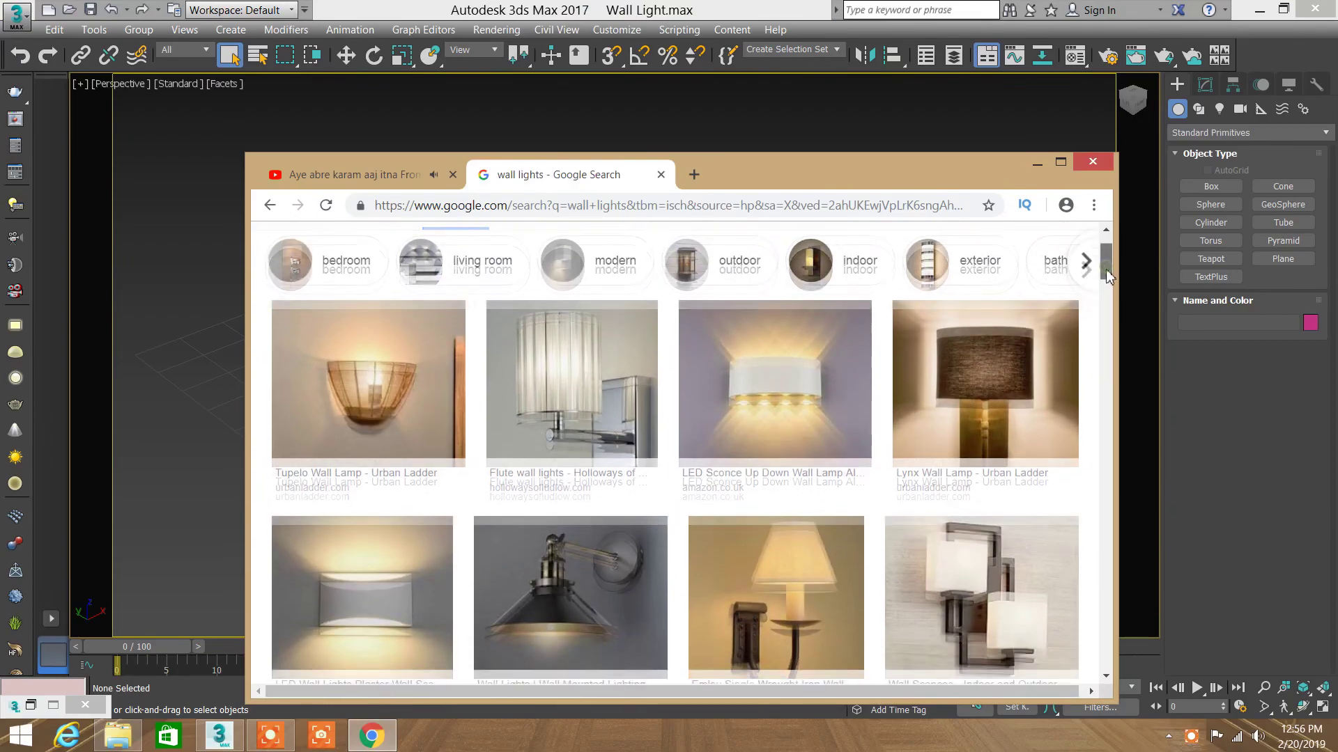
drag(1107, 279, 1107, 295)
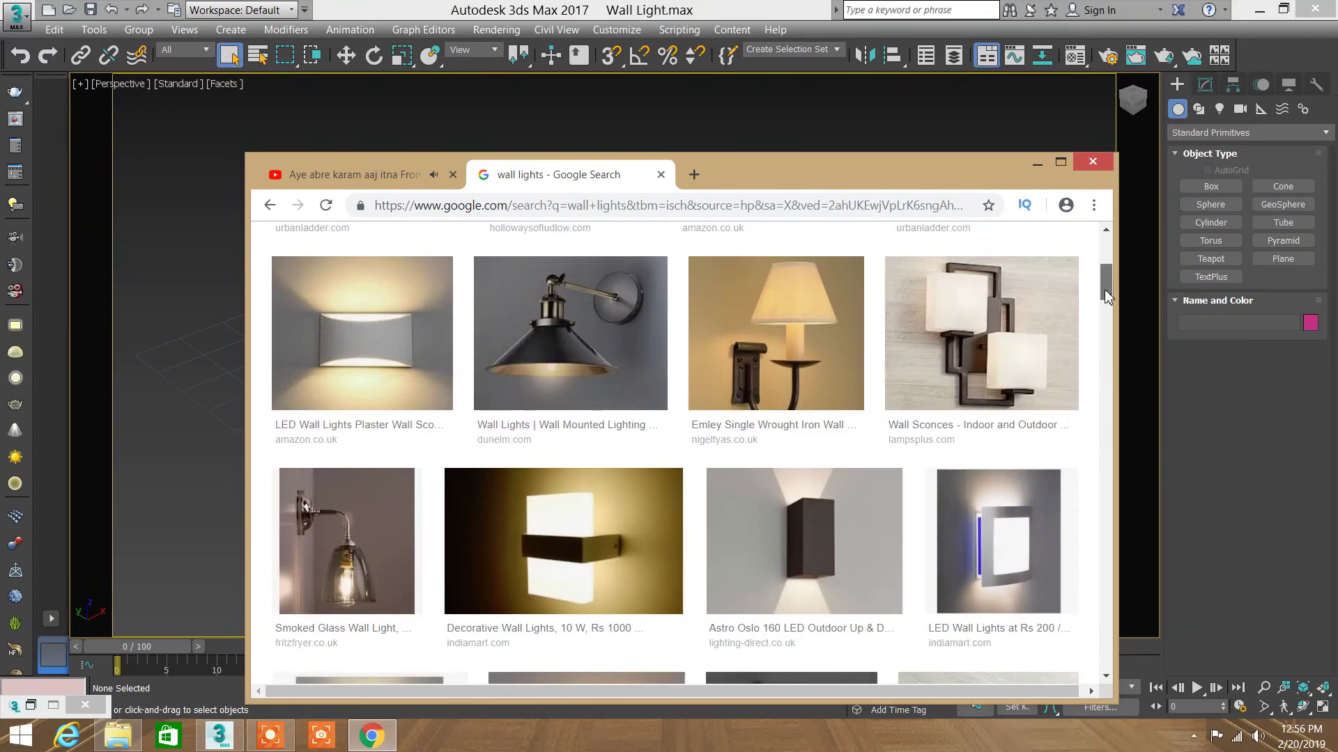
mouse_move(1106, 296)
mouse_down()
mouse_move(1085, 454)
mouse_move(1107, 474)
mouse_move(1101, 507)
mouse_move(1096, 280)
mouse_up()
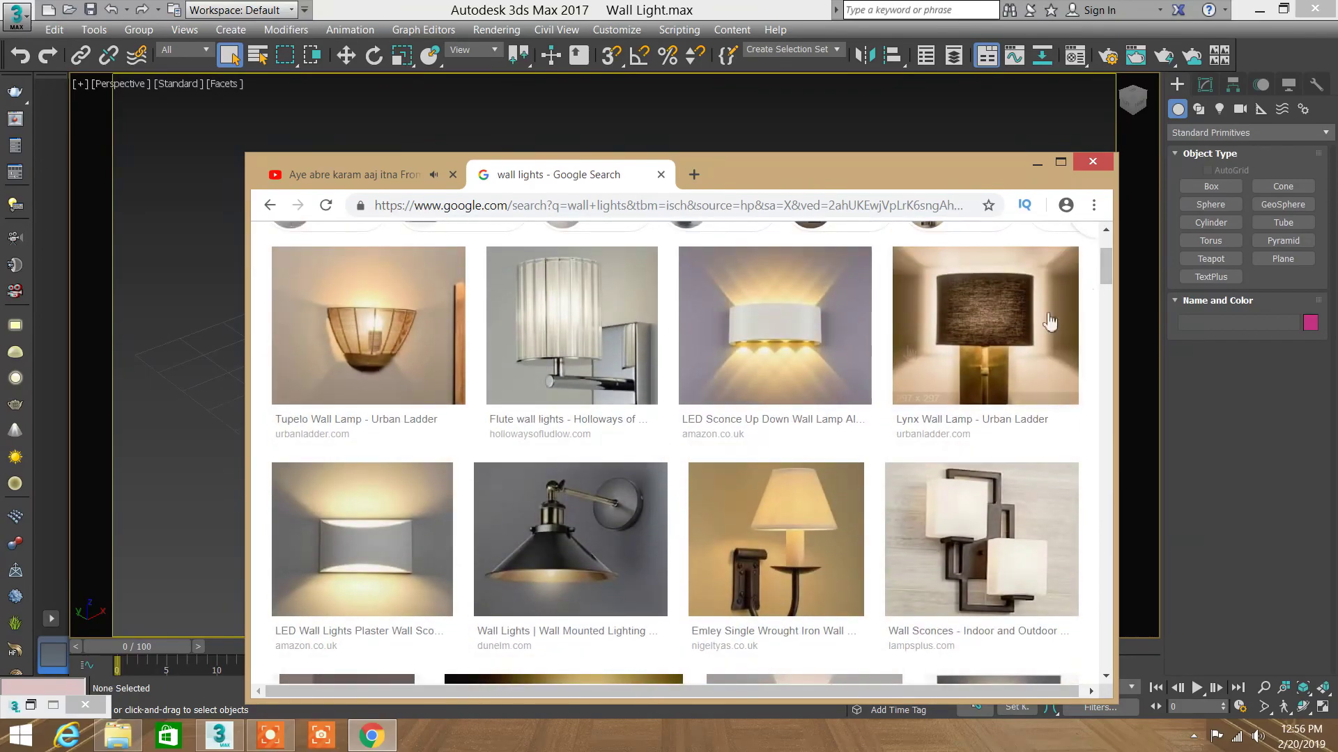
click(570, 317)
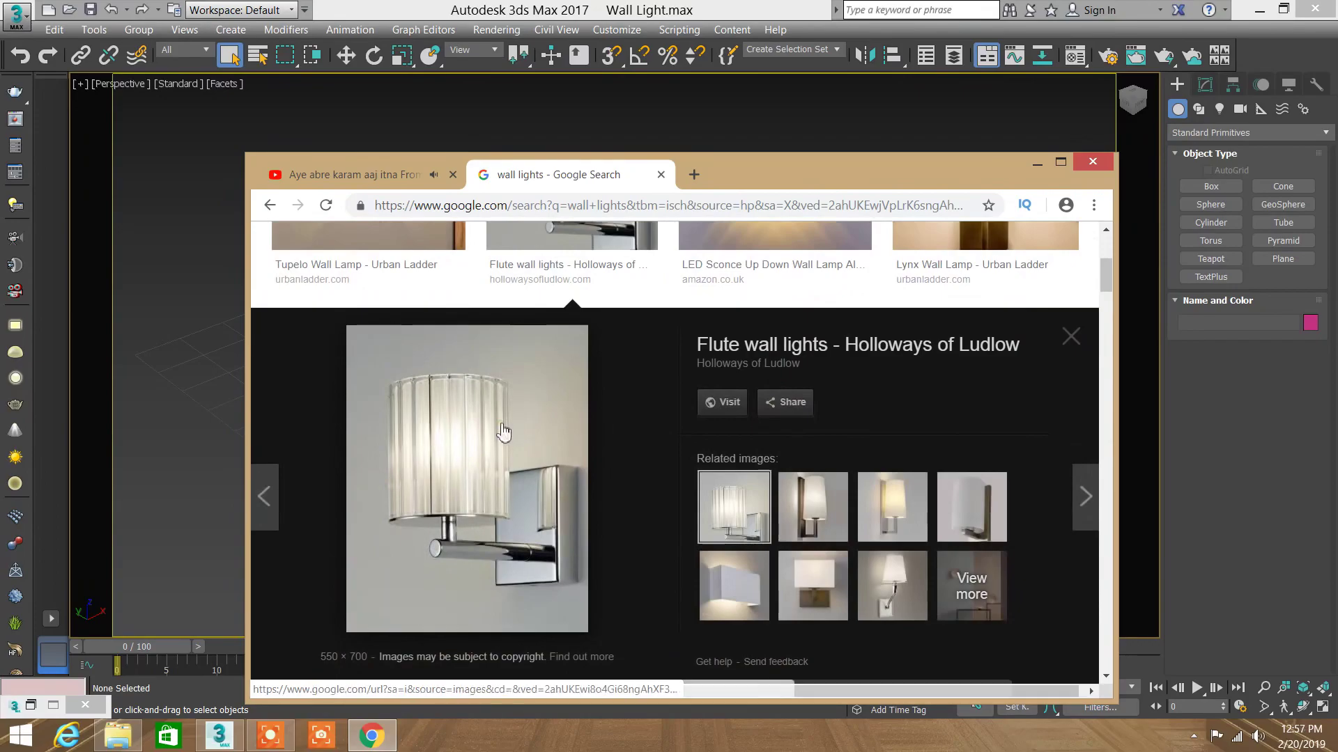
Step: From the Flute product page, save the lamp photo as Light.jpg in Desktop\Plot 8, then minimize Chrome
click(503, 432)
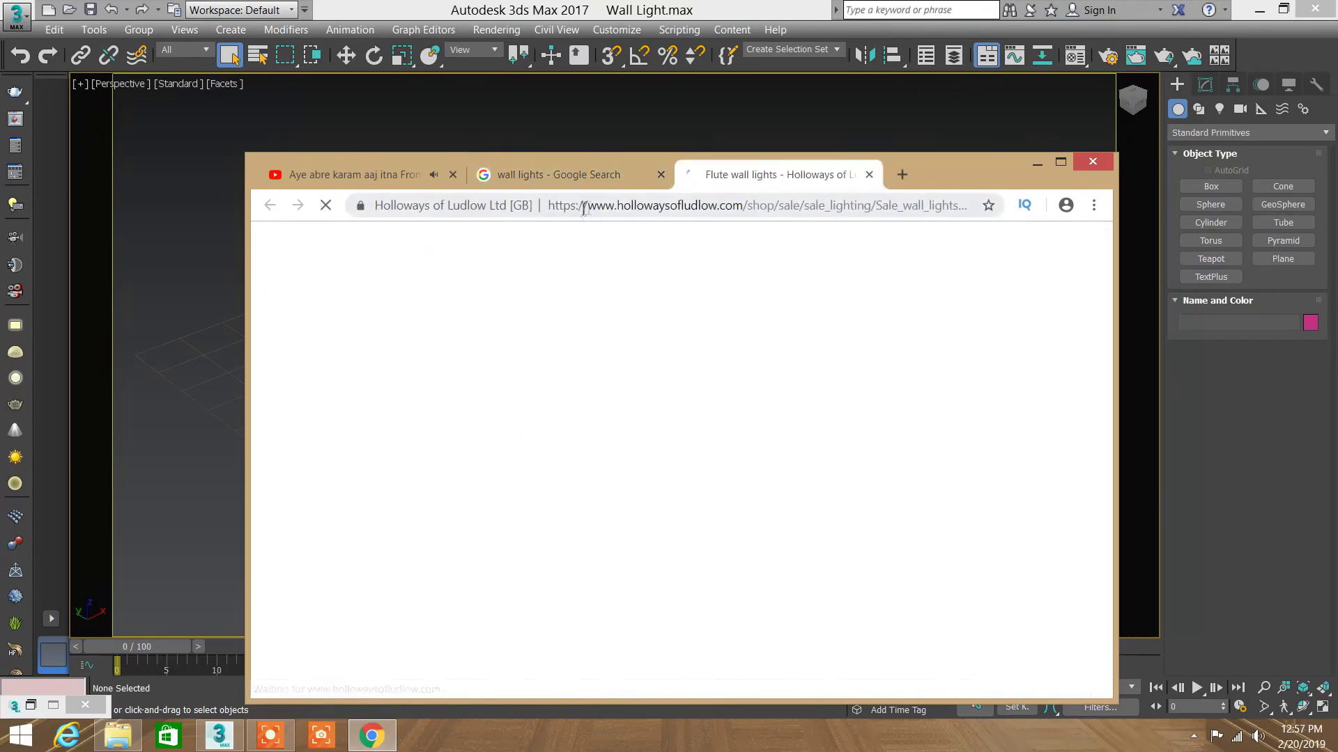
scroll(1103, 299, down, 3)
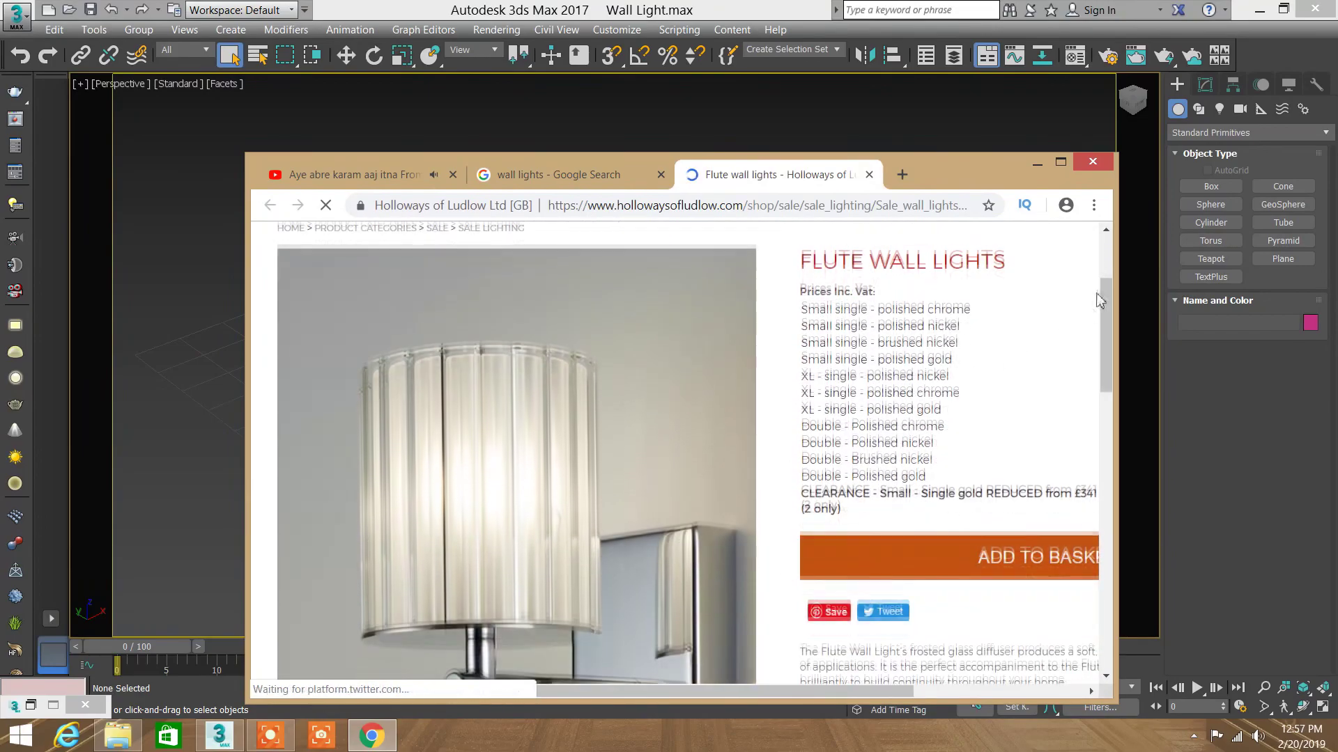
right_click(495, 359)
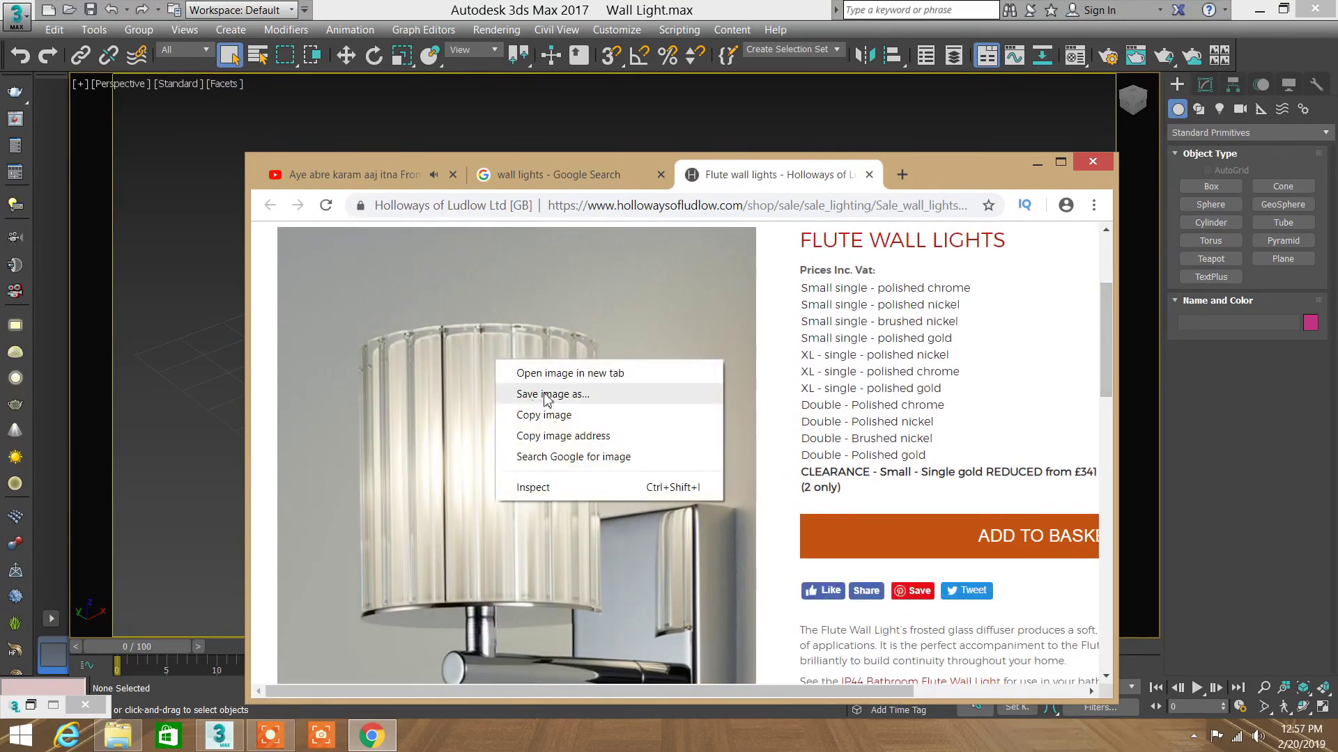
click(542, 394)
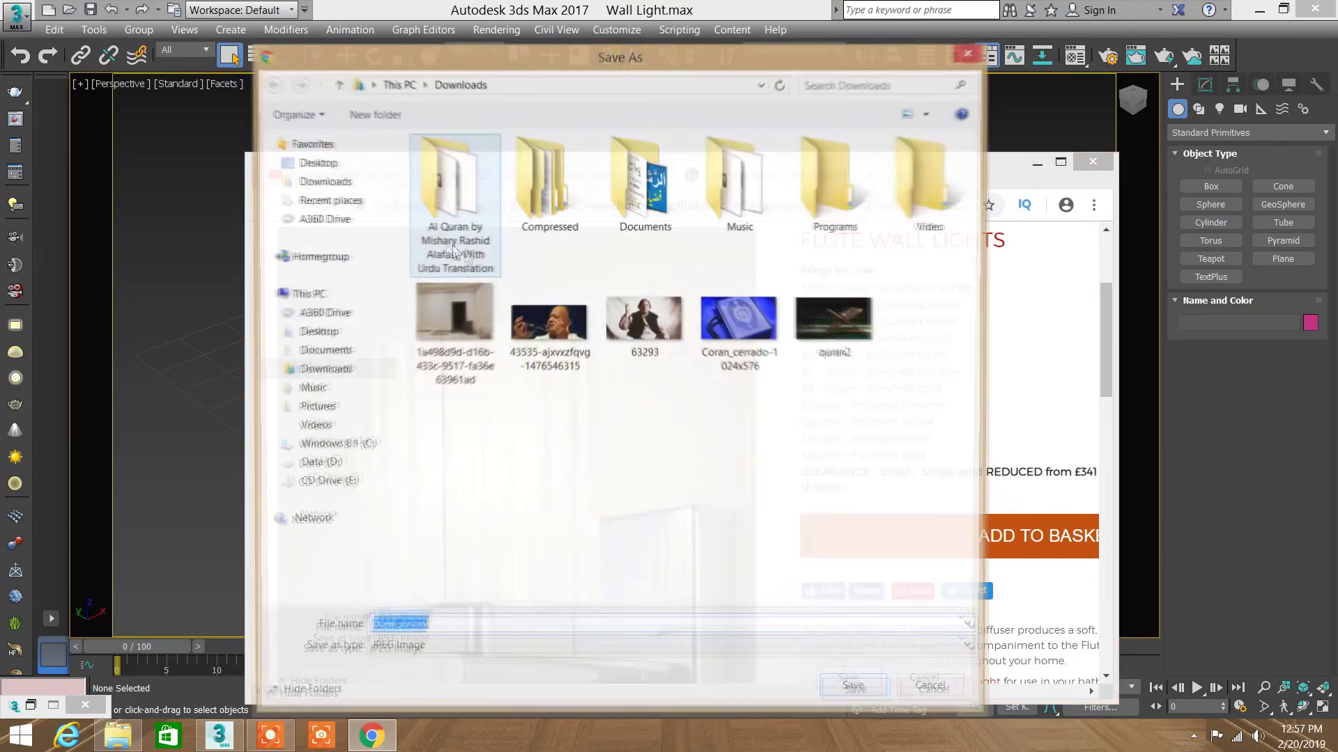
click(325, 164)
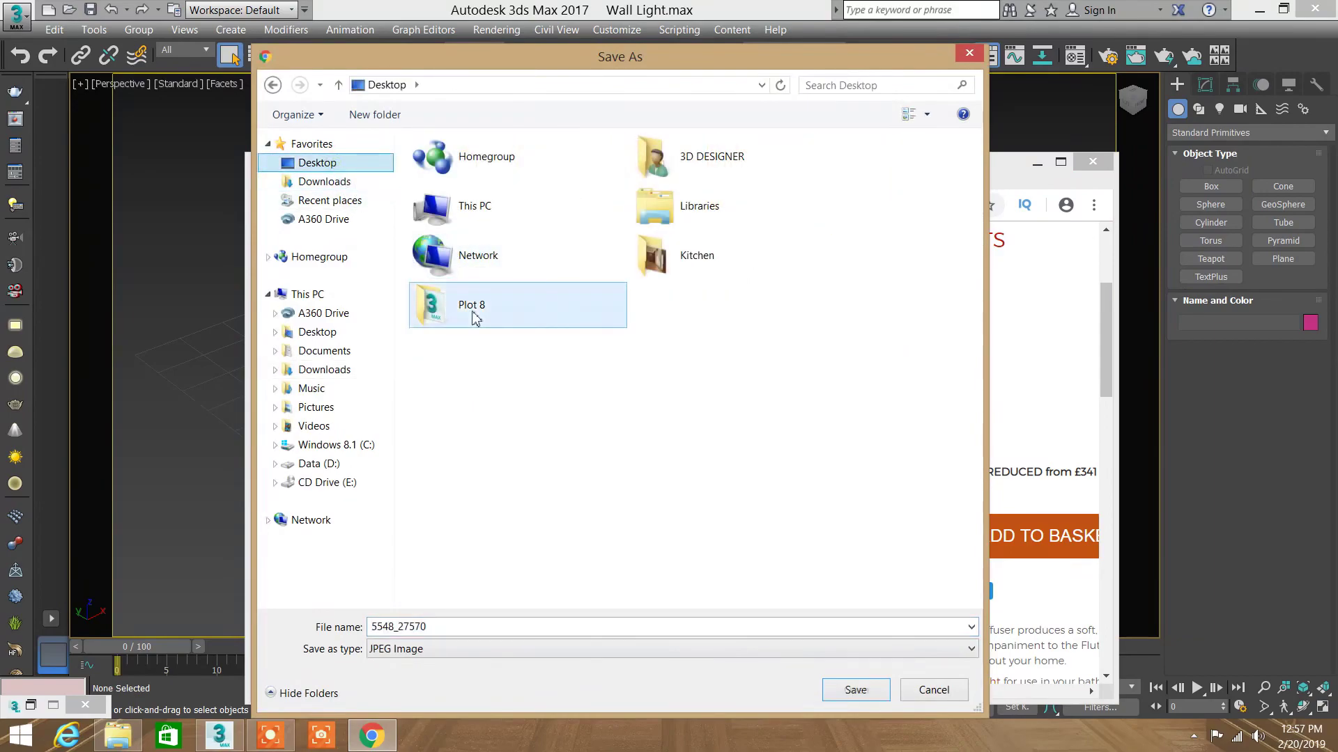
double_click(471, 308)
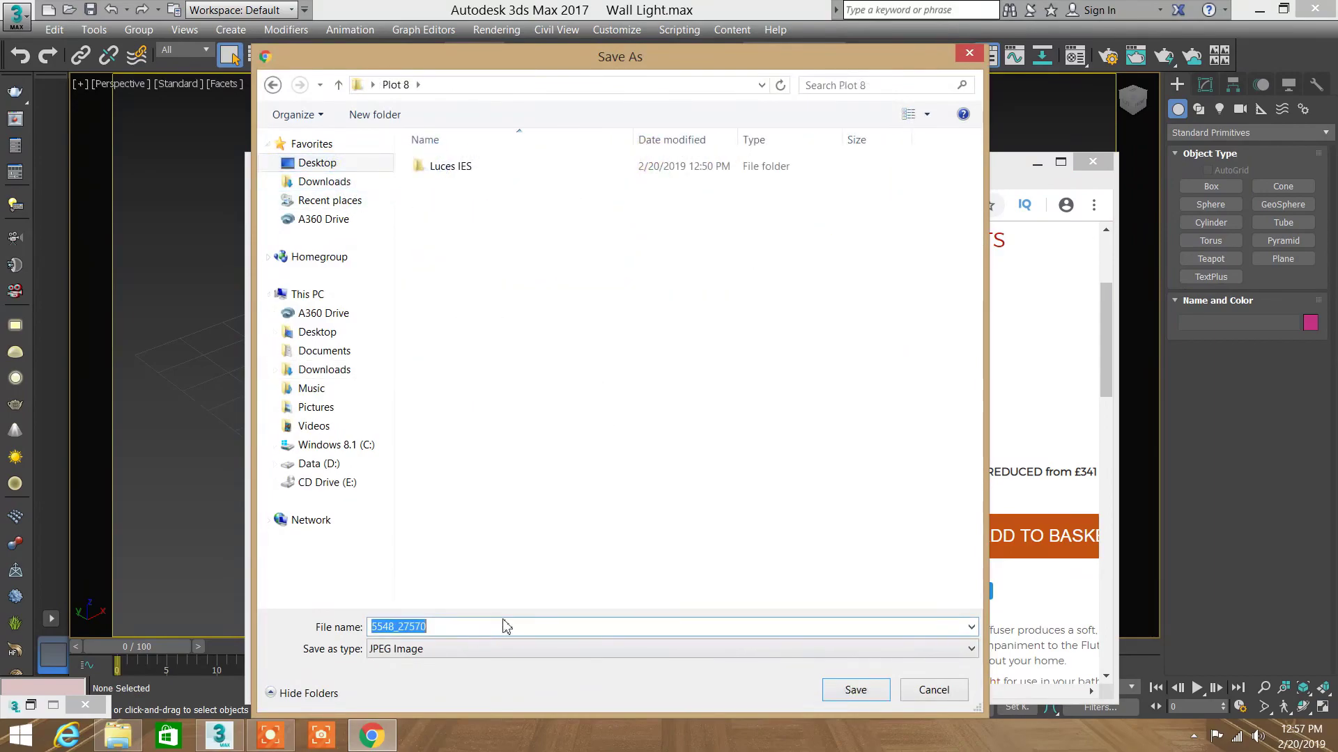
text(Light)
key(Return)
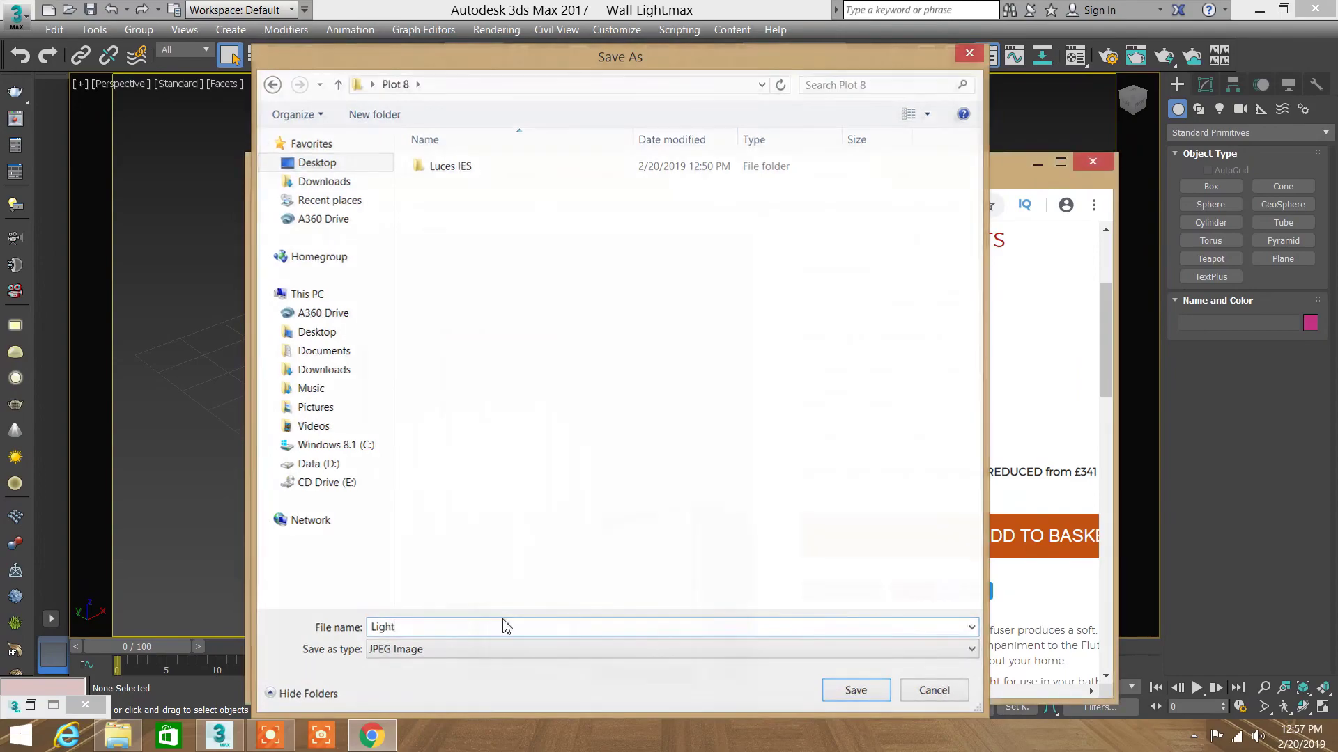
click(869, 175)
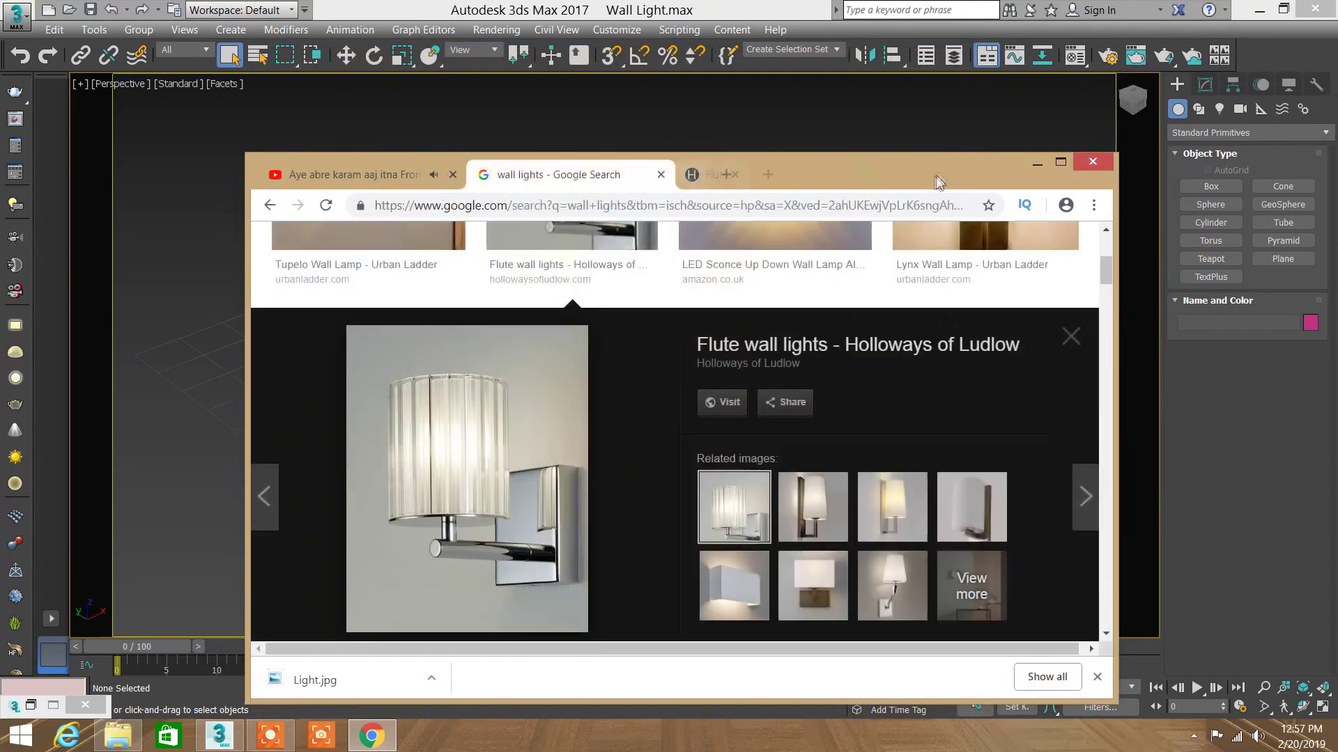
click(1036, 164)
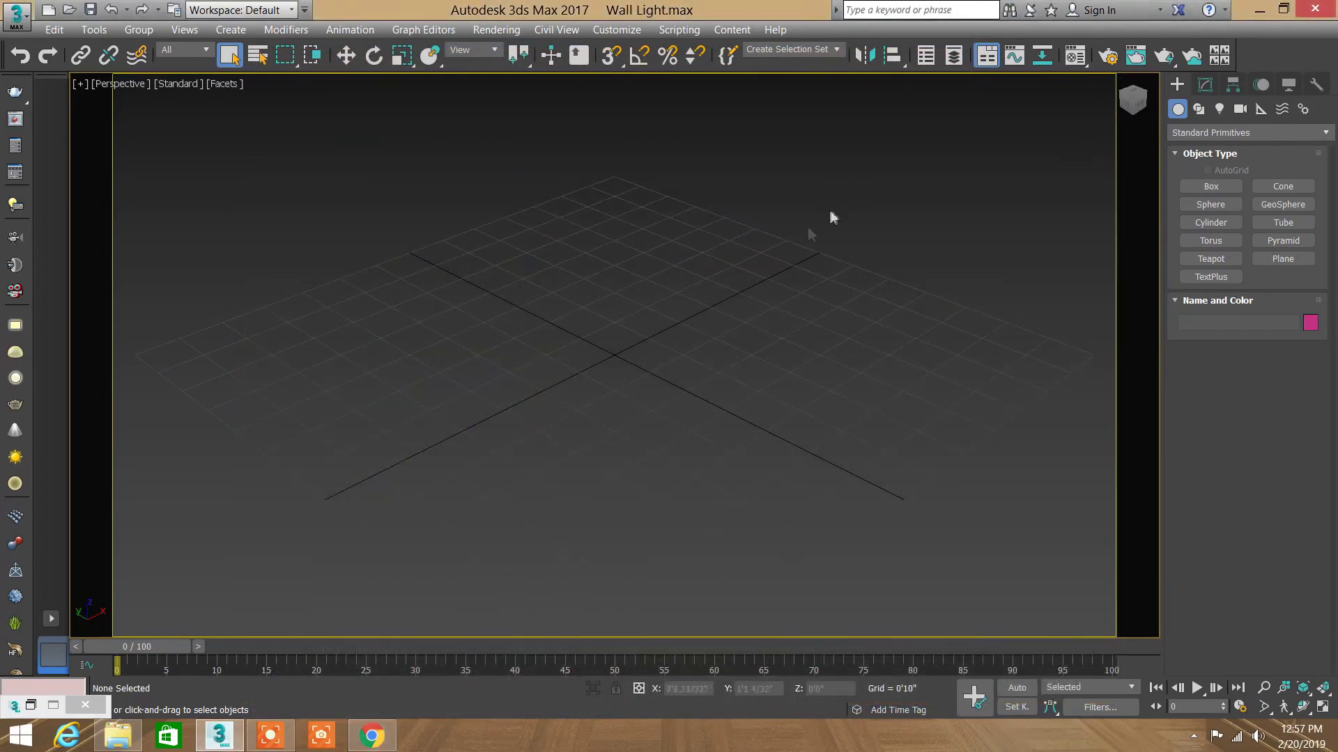
Step: Create a plane spanning most of the maximized Front view
click(1322, 707)
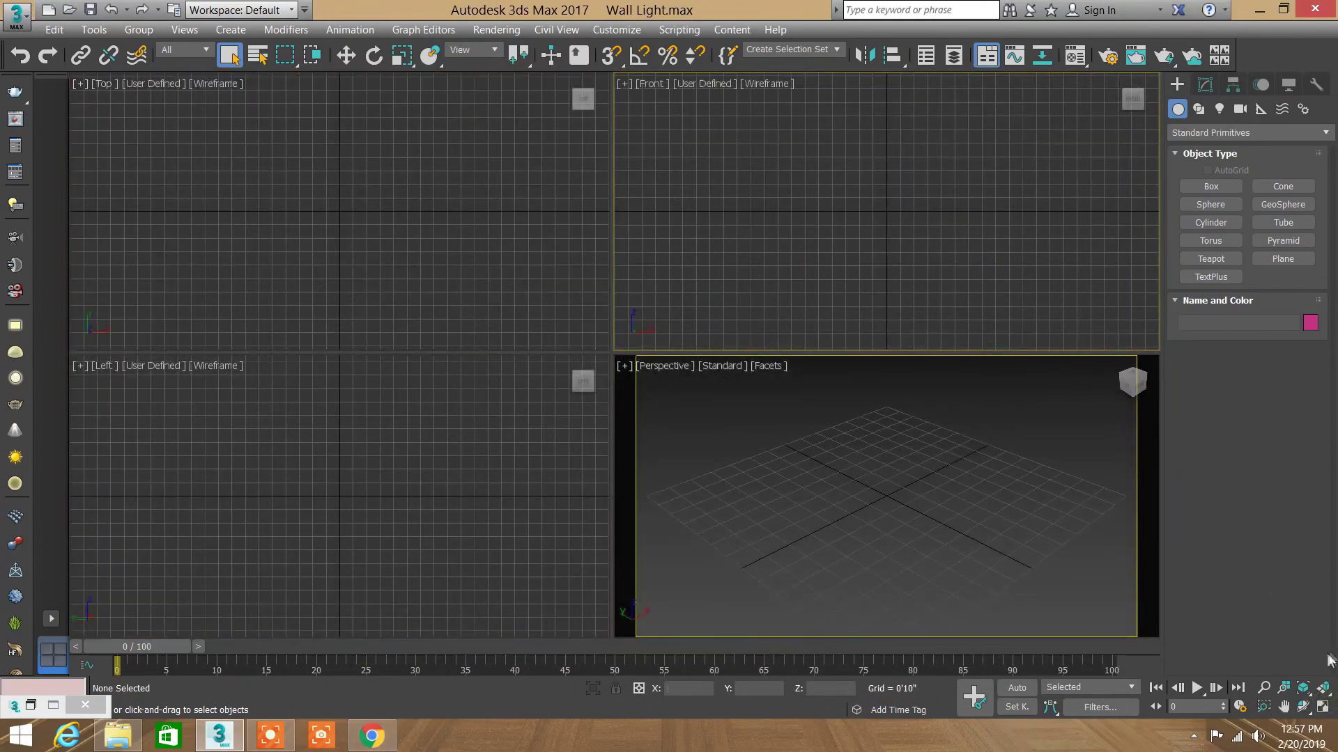
click(1324, 708)
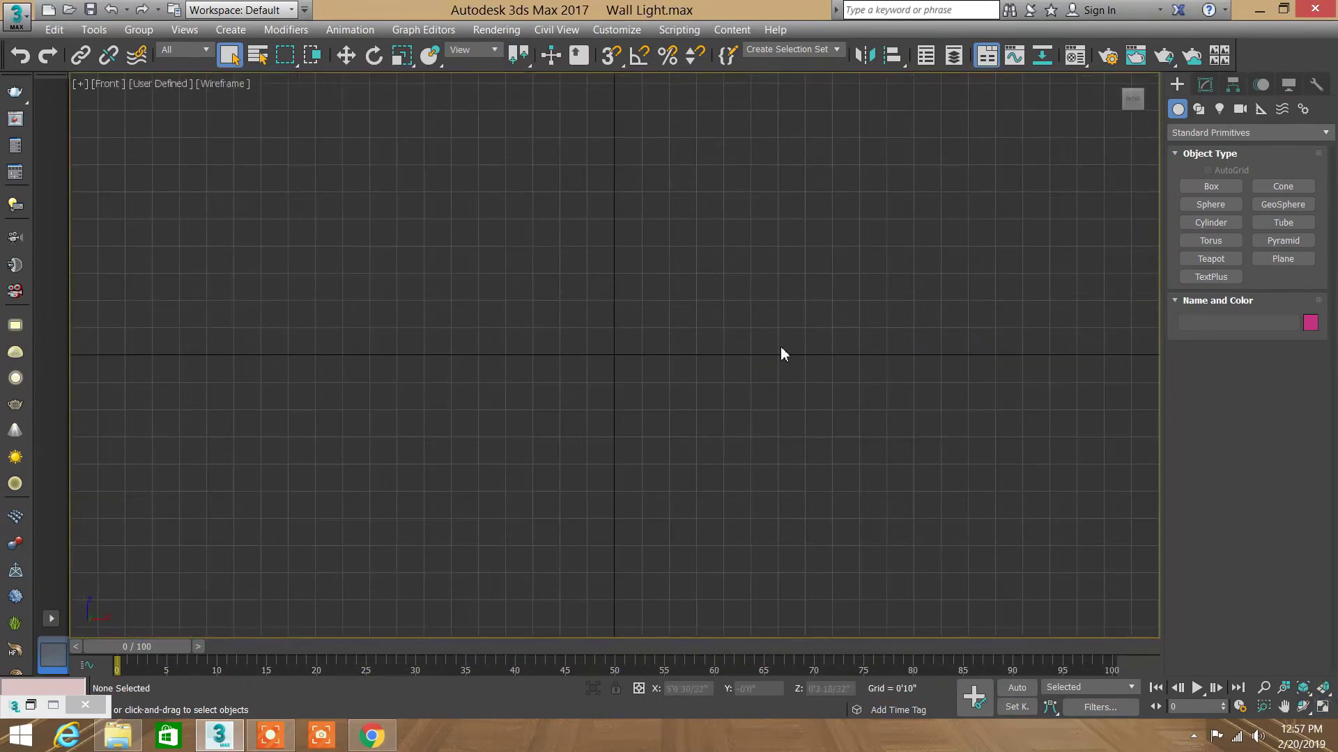
click(1296, 262)
drag(813, 106, 236, 602)
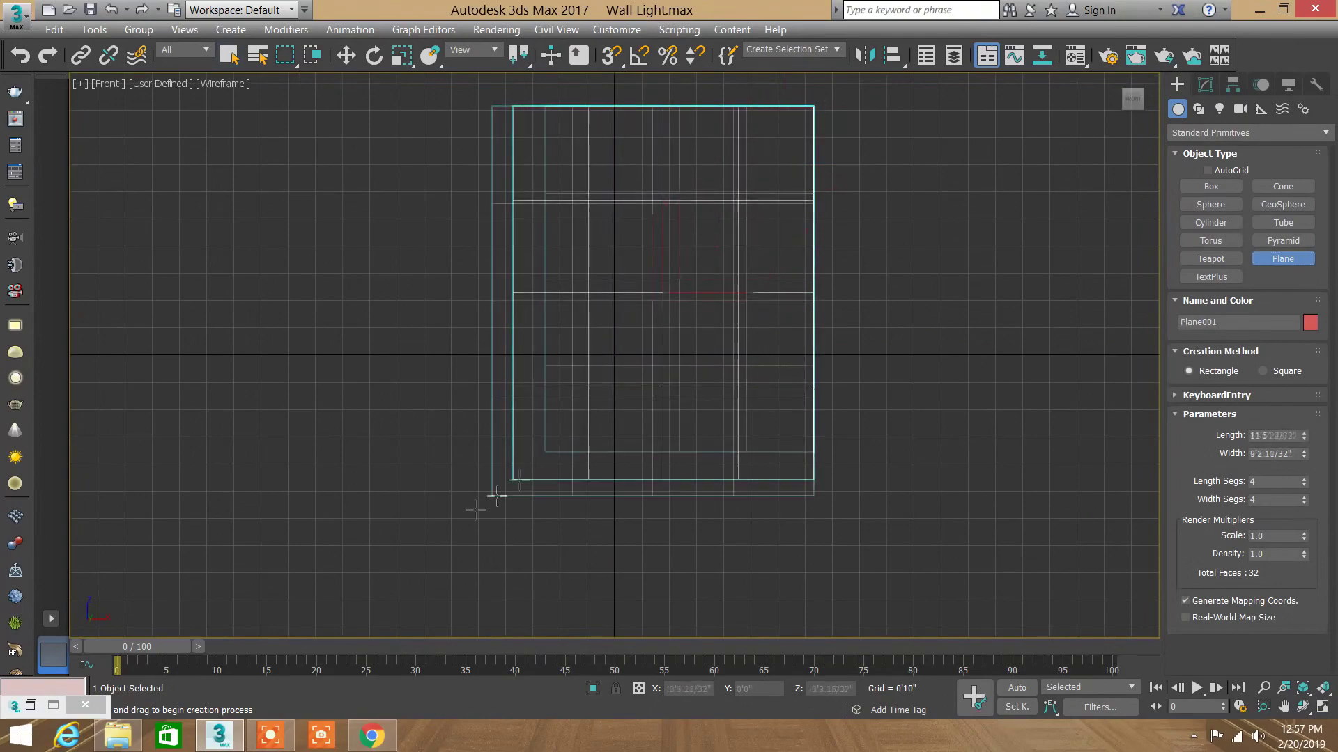
right_click(562, 298)
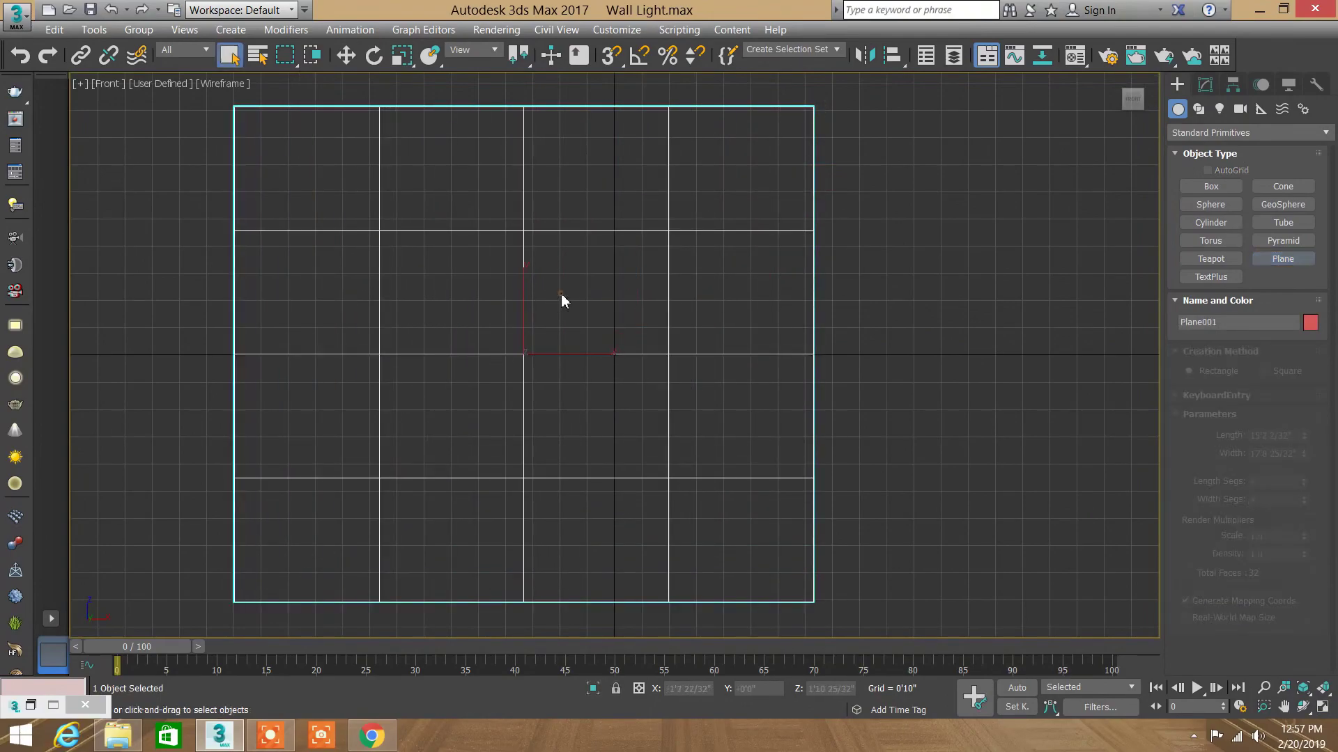
click(925, 296)
Step: Switch the view to solid shading without edges and open the Material Editor
key(F3)
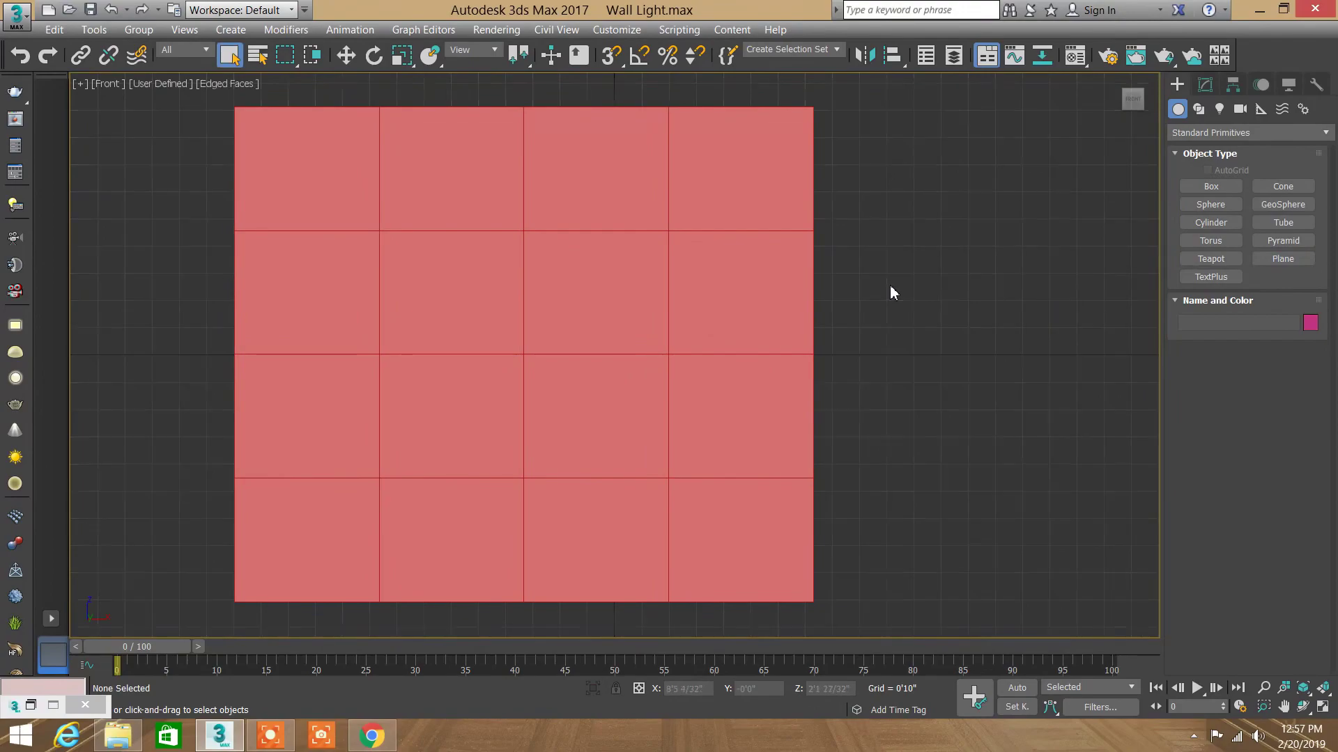
key(F4)
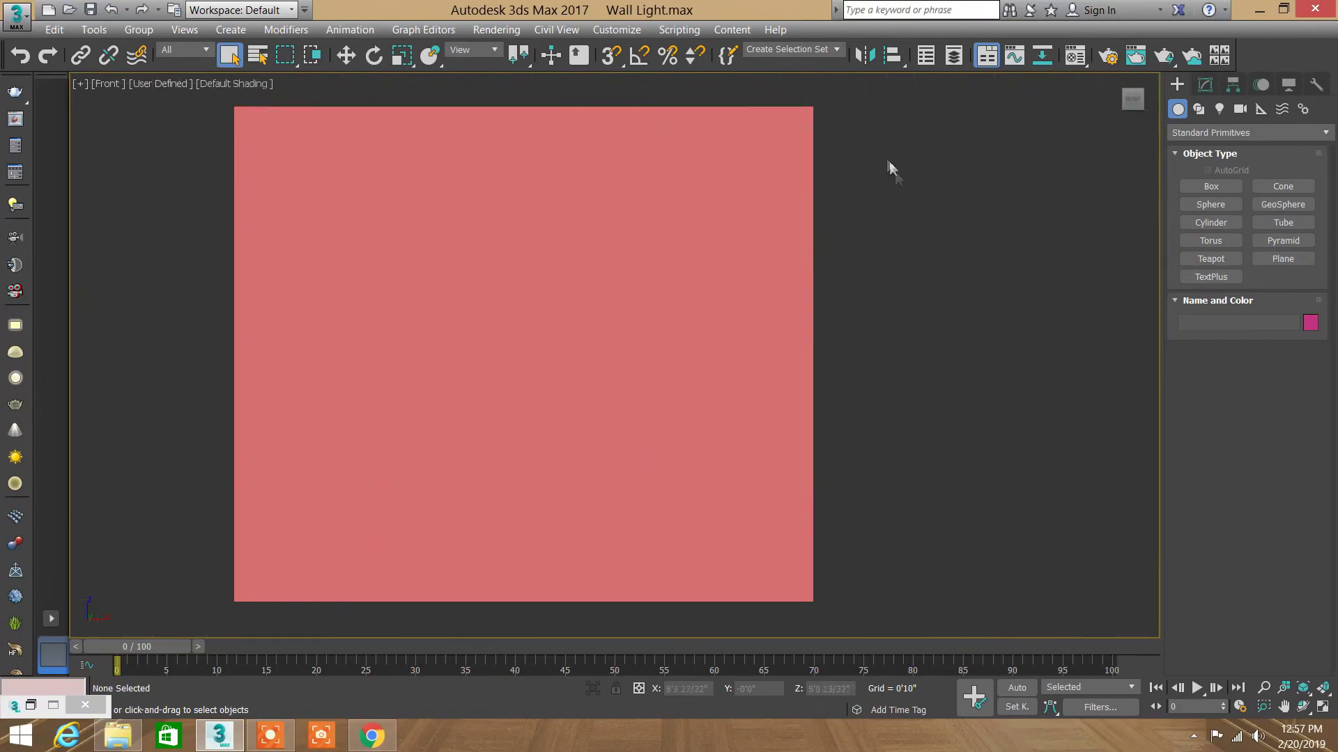
key(m)
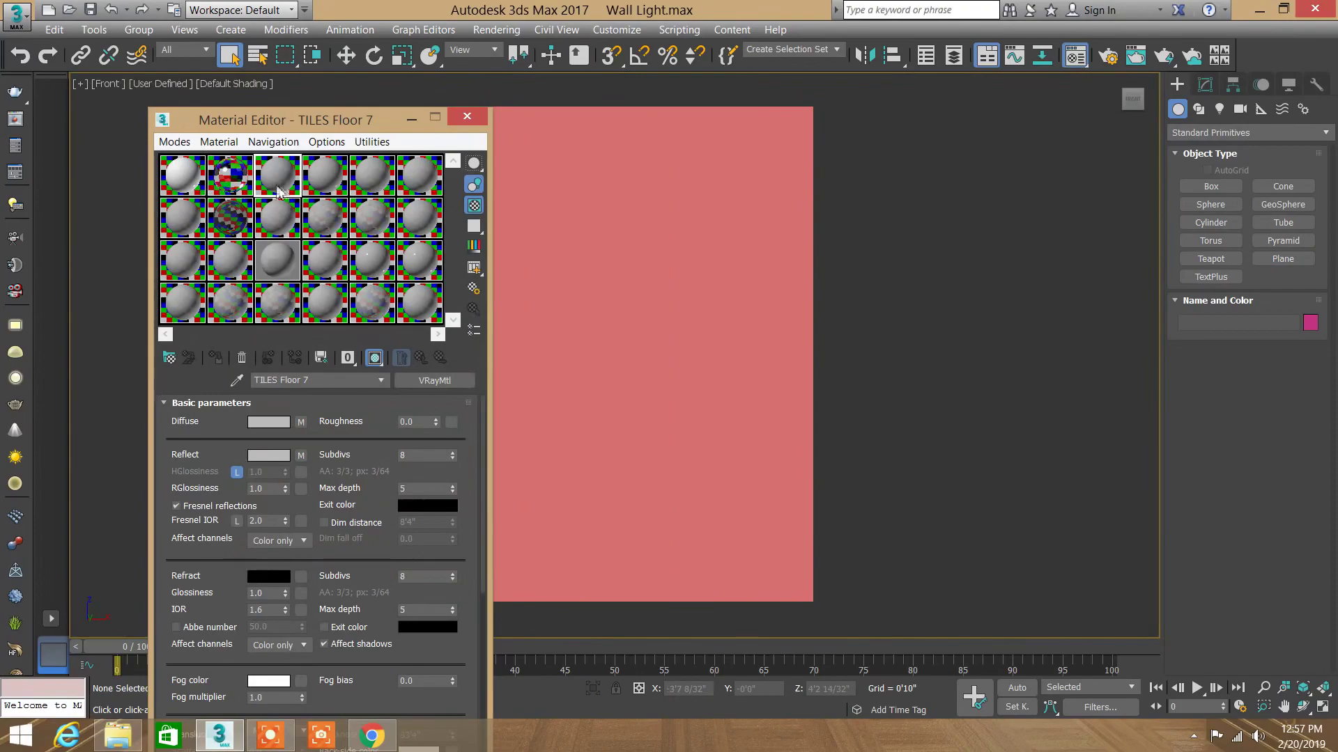
Step: Load the White Highgloss material into a slot and reset it to defaults
drag(198, 188, 279, 182)
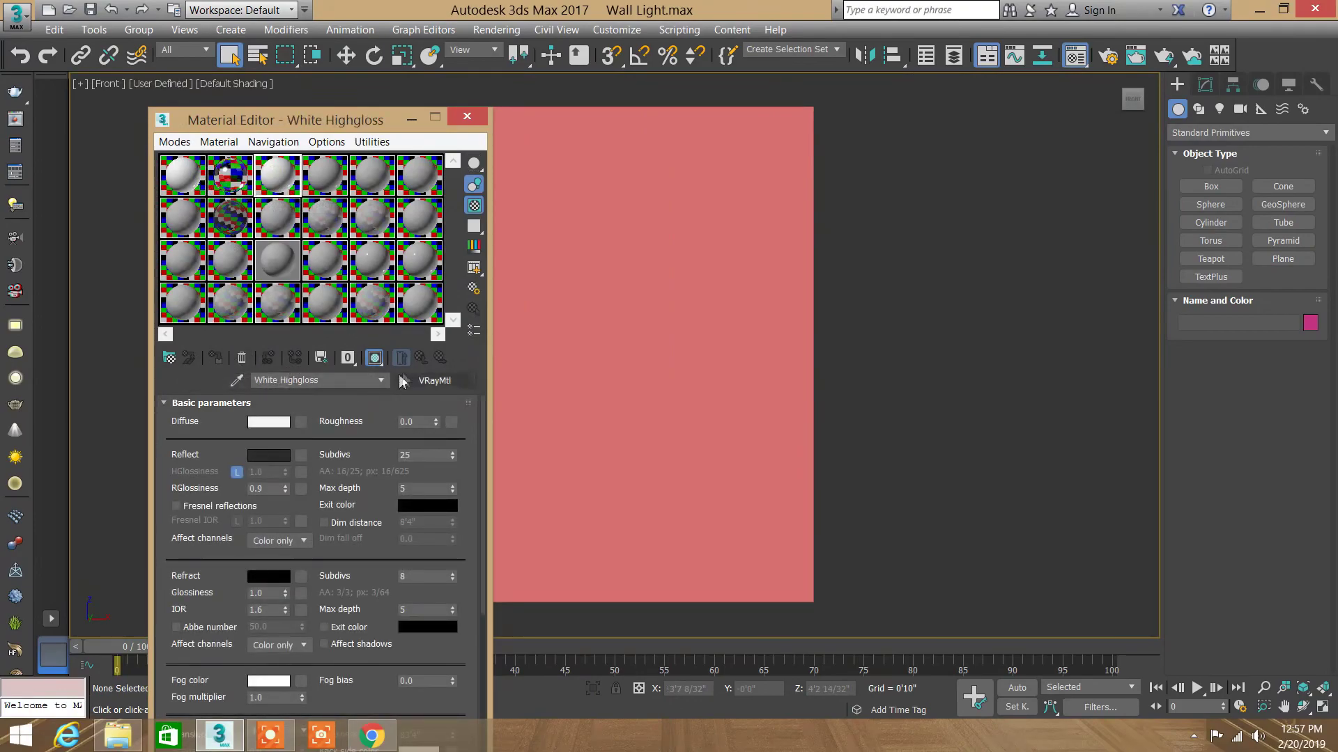
click(241, 358)
click(735, 436)
scroll(375, 430, down, 5)
scroll(348, 460, down, 5)
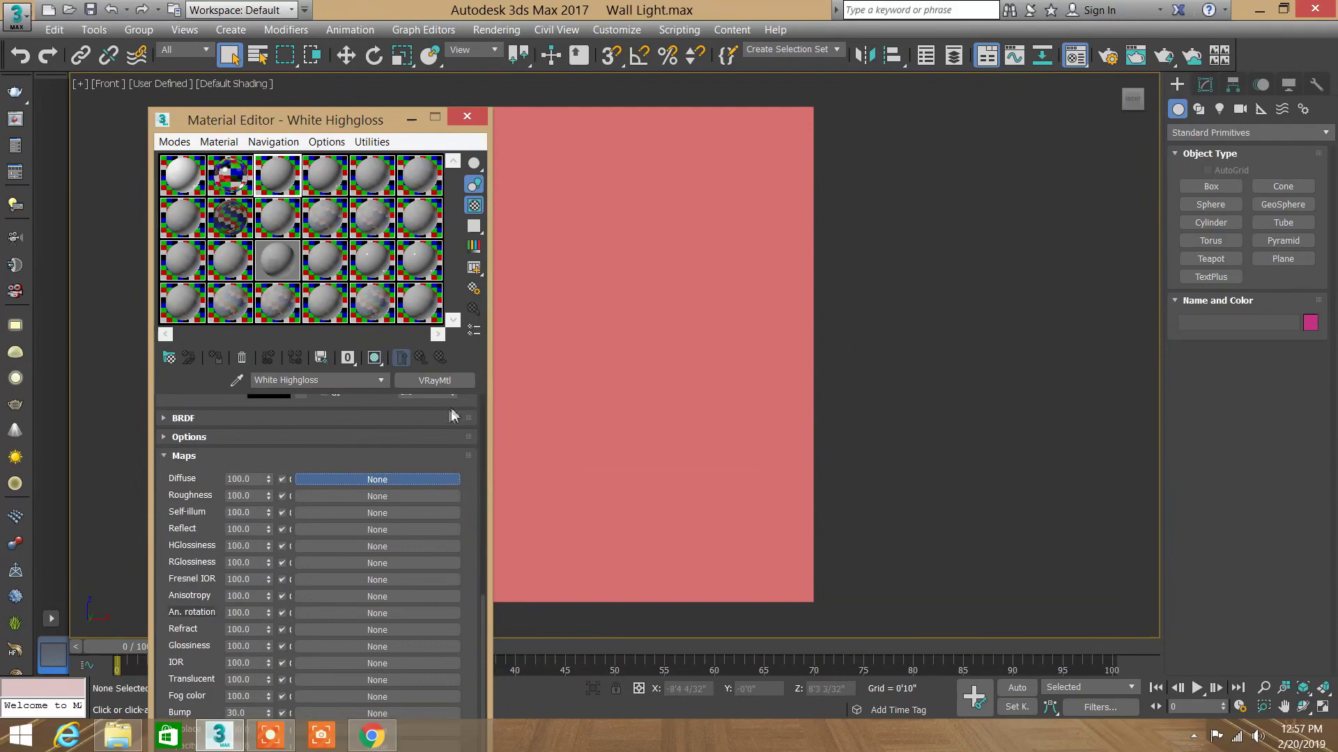
Step: Set a Bitmap of Desktop\Plot 8\Light.jpg as the Diffuse map
click(398, 486)
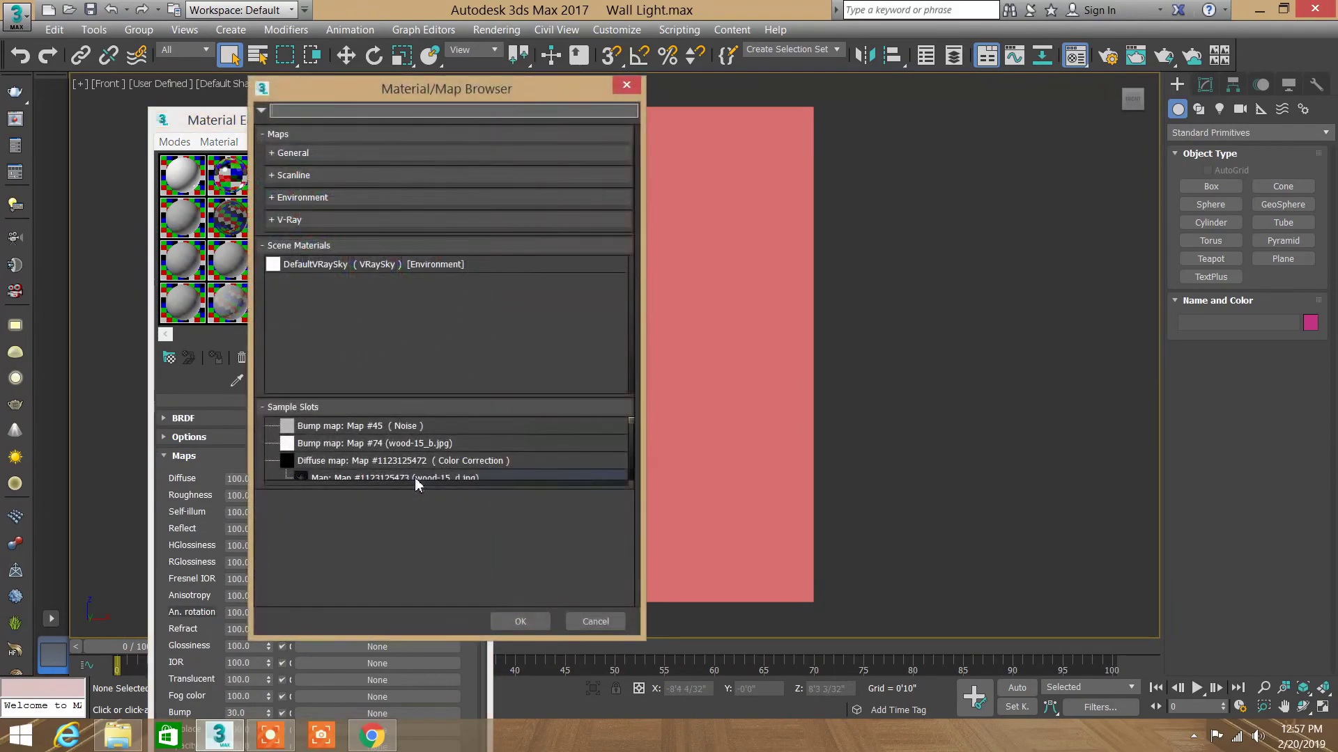
click(277, 198)
click(280, 153)
double_click(294, 165)
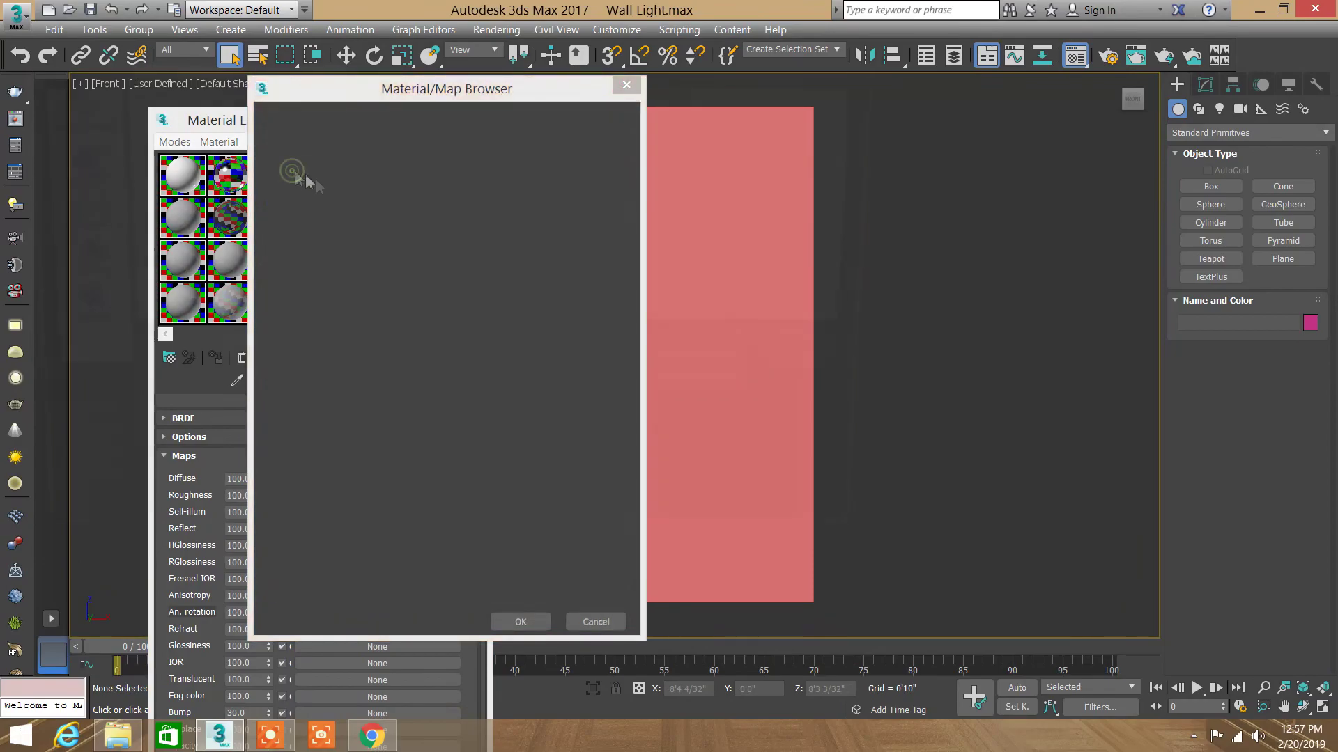
click(61, 162)
double_click(265, 222)
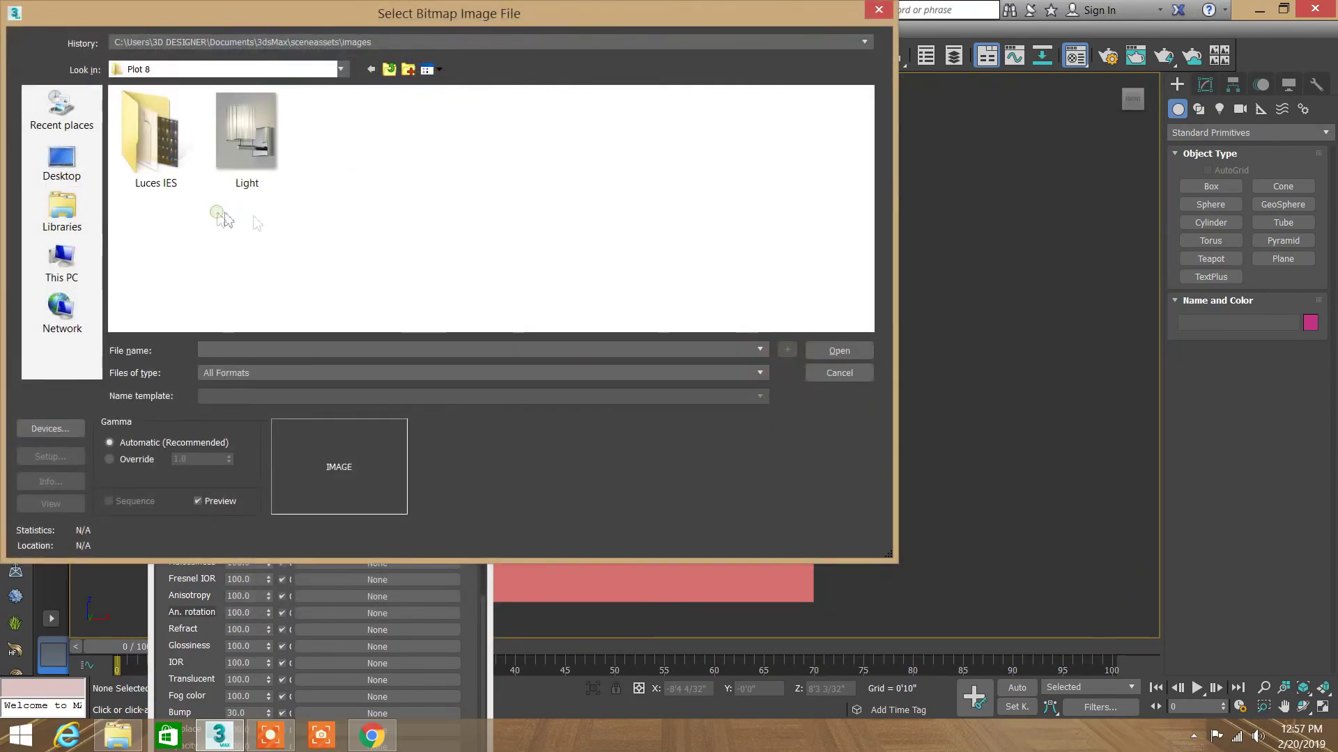
double_click(248, 136)
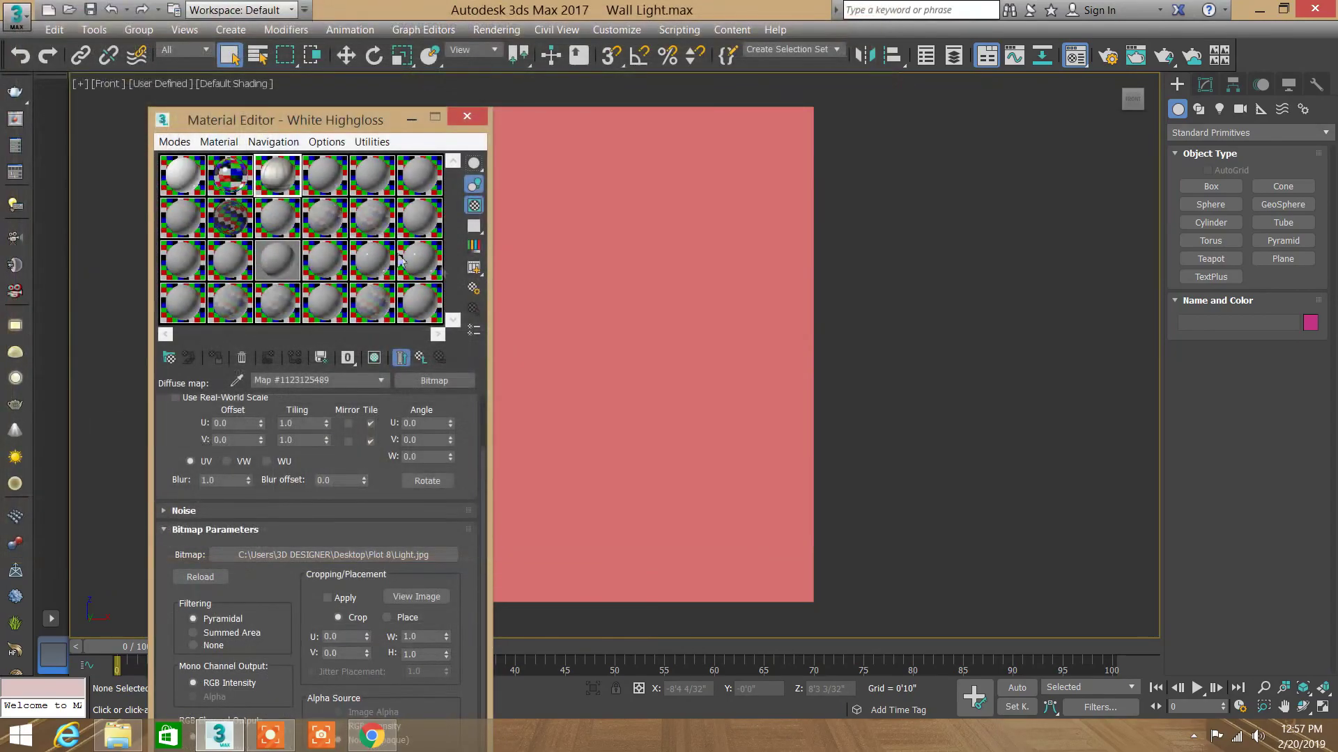
Step: Assign the material to the plane and show the photo shaded in the viewport
click(216, 357)
click(374, 357)
click(465, 120)
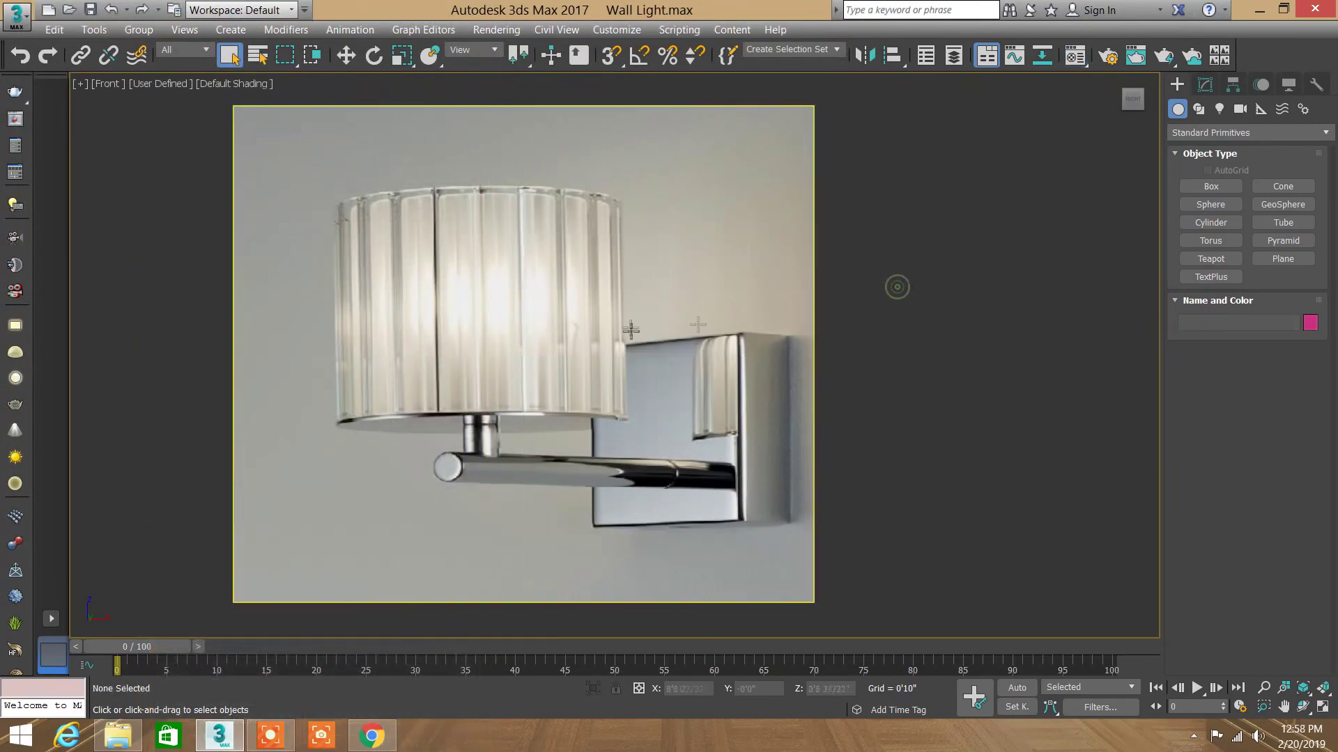
Step: Narrow the reference plane to match the photo's proportions
click(1205, 85)
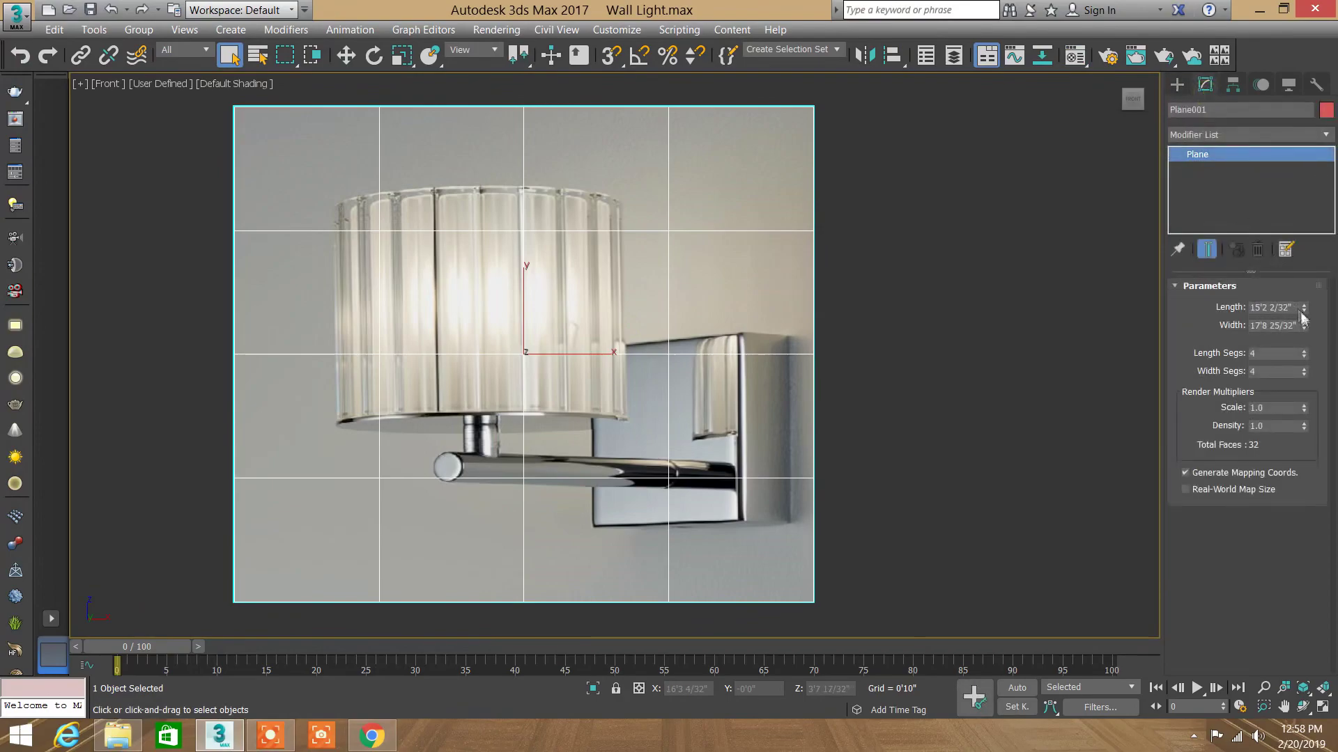
mouse_move(1304, 326)
mouse_down()
mouse_move(1305, 350)
mouse_move(1188, 370)
mouse_up()
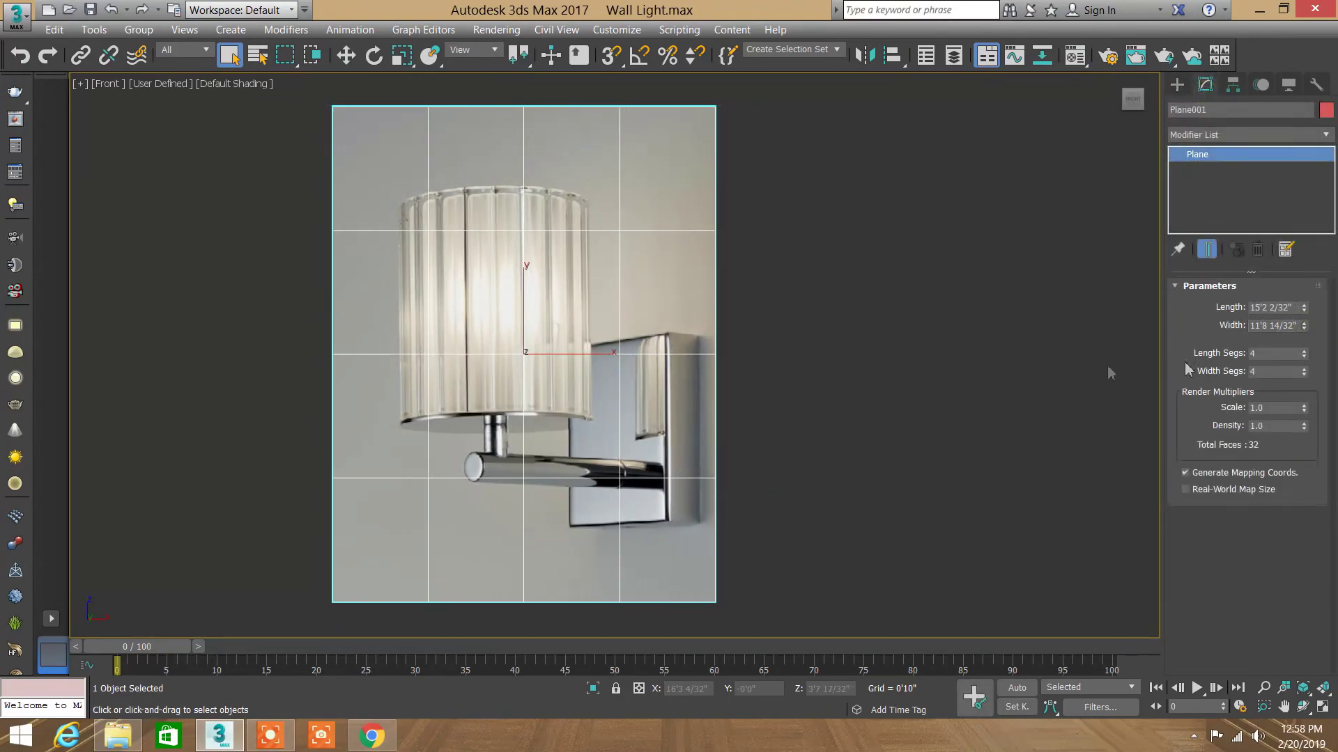
click(953, 323)
Step: Shift the Front view so the image sits left, and pick the Box tool
click(1323, 686)
click(1302, 706)
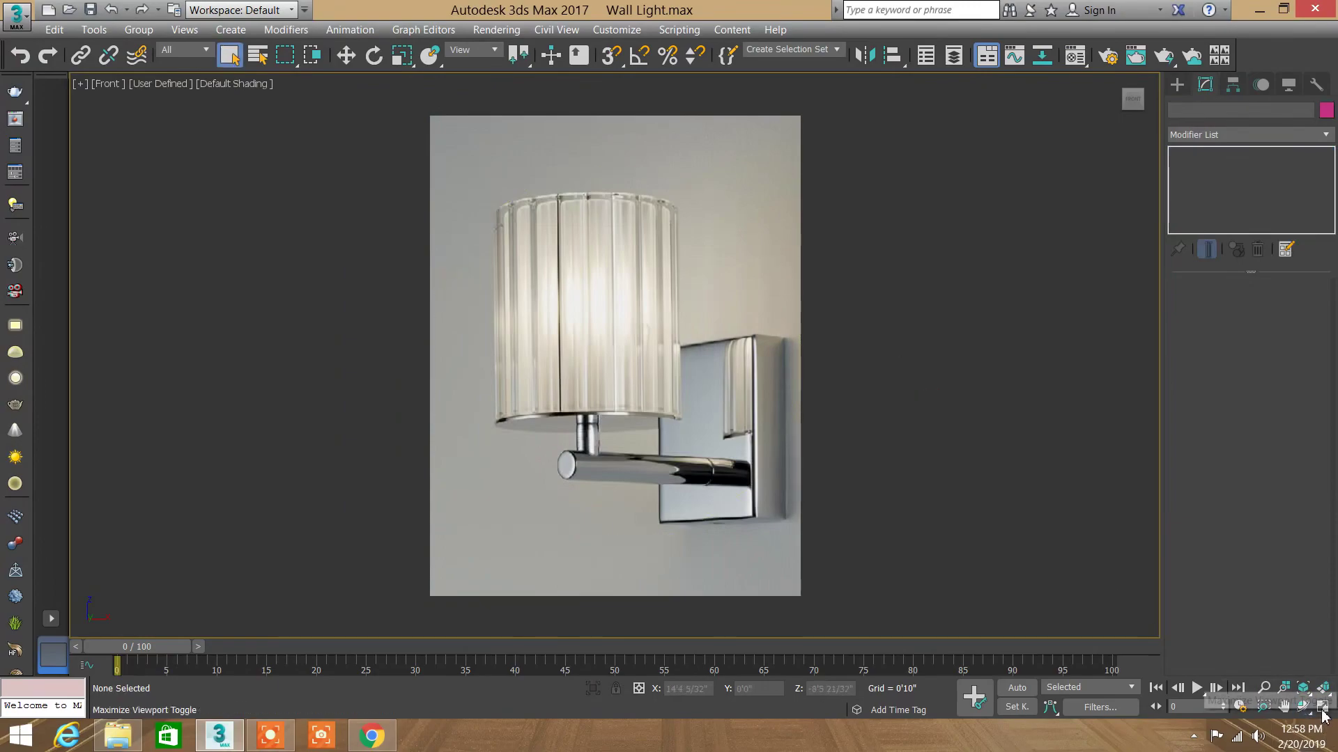
mouse_move(1323, 708)
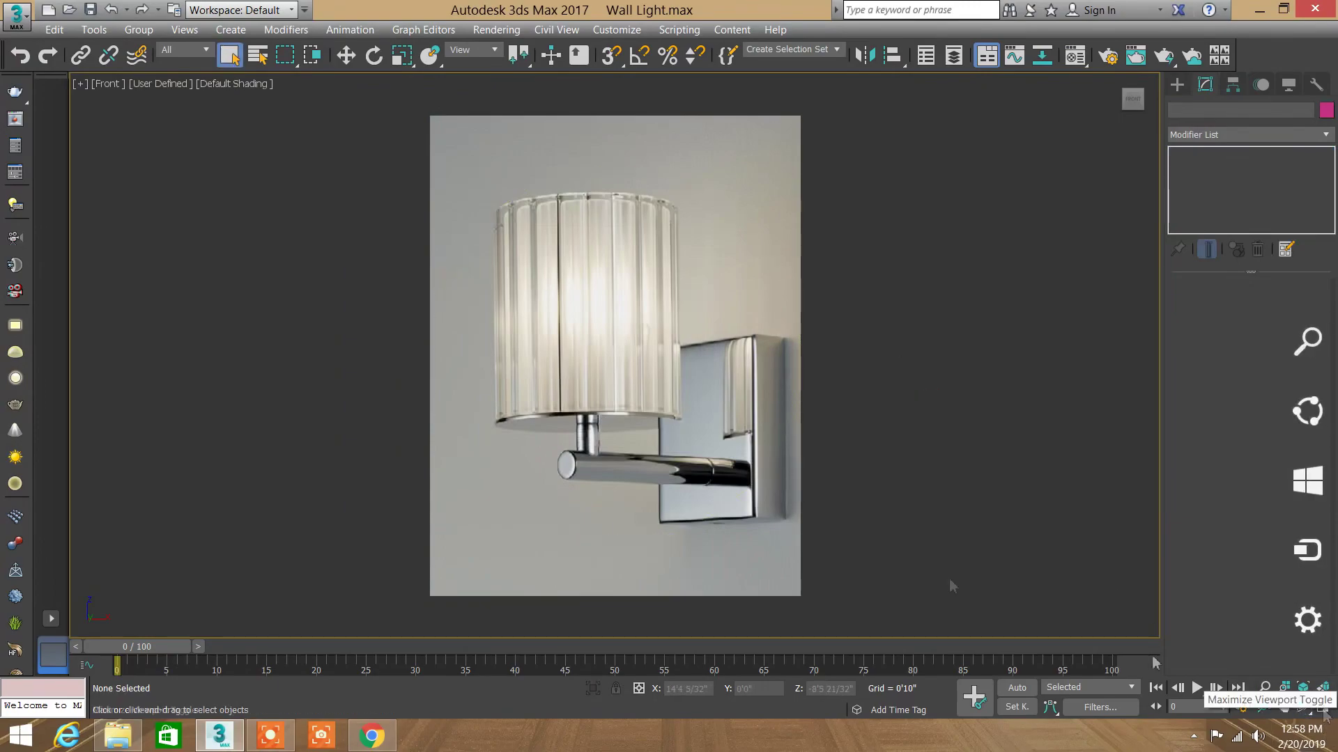
middle_drag(755, 454, 488, 452)
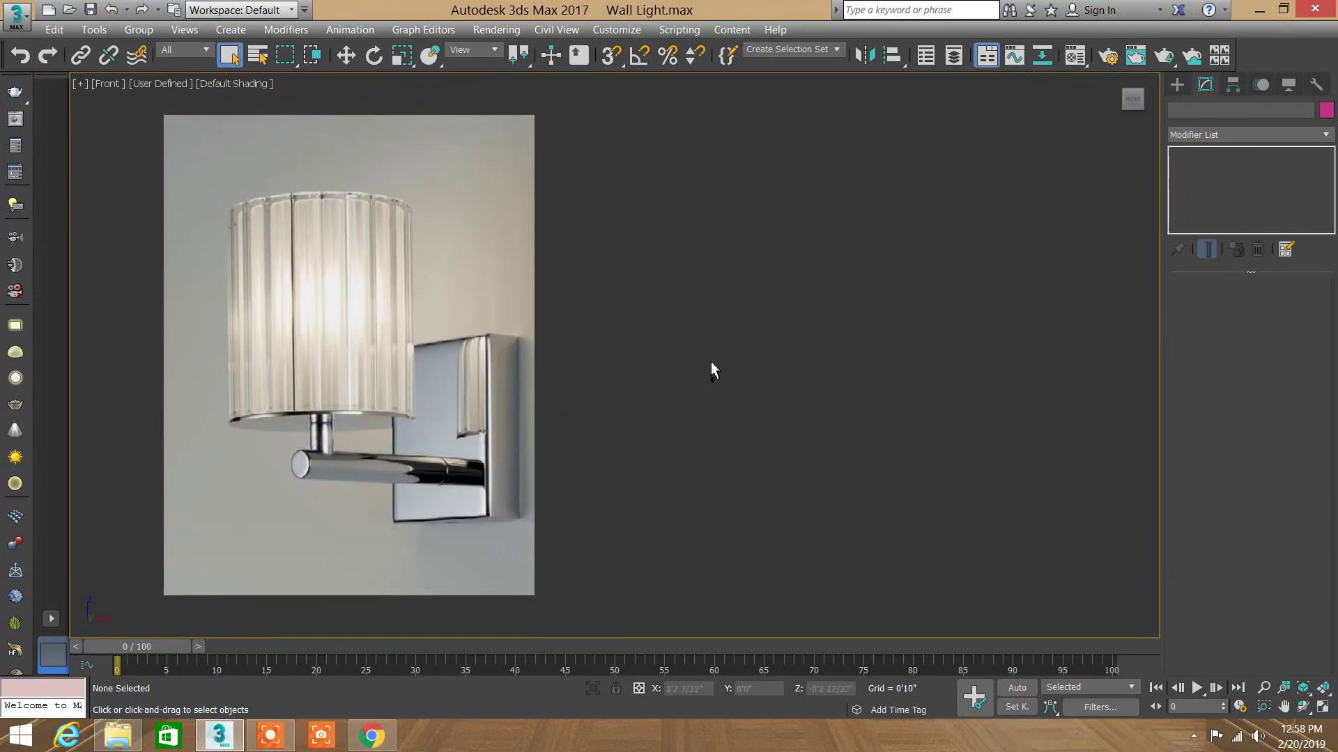
click(1187, 84)
click(1210, 186)
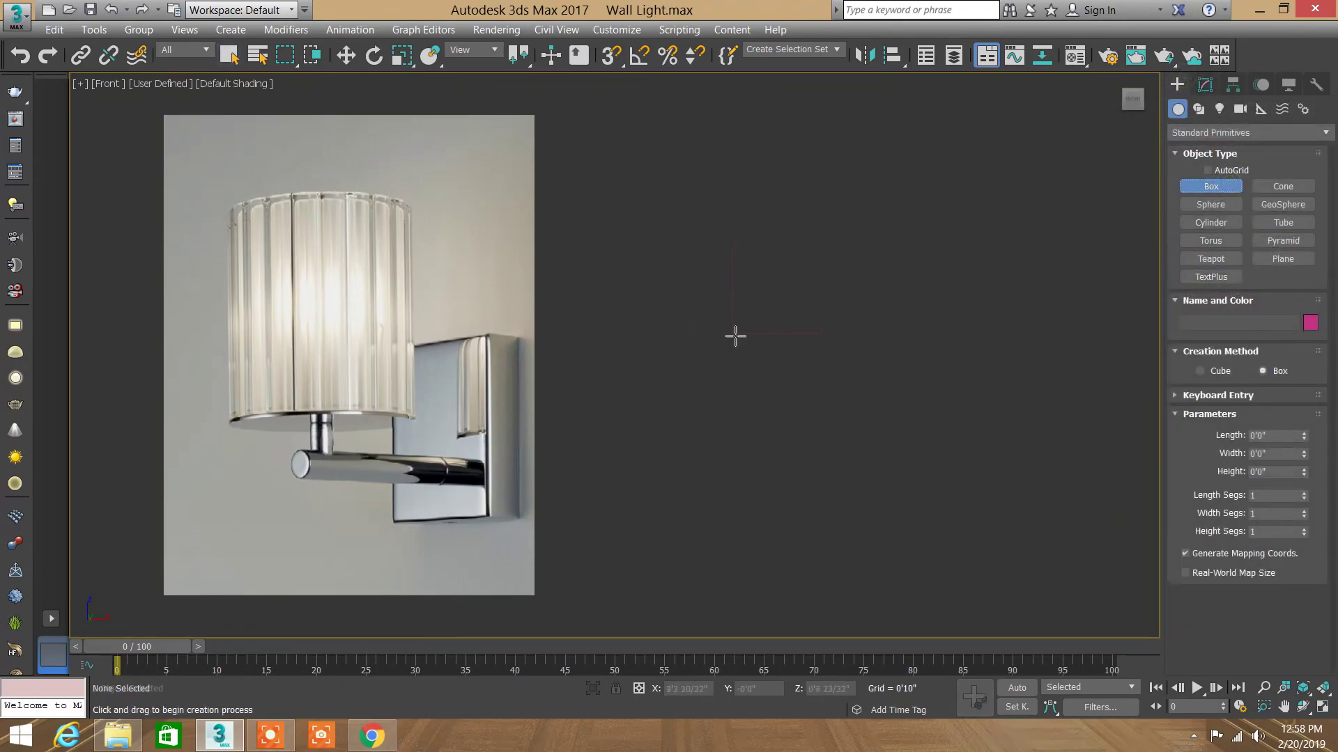
Step: Draw a square box right of the image and orbit the Perspective view to see it
drag(731, 332, 889, 489)
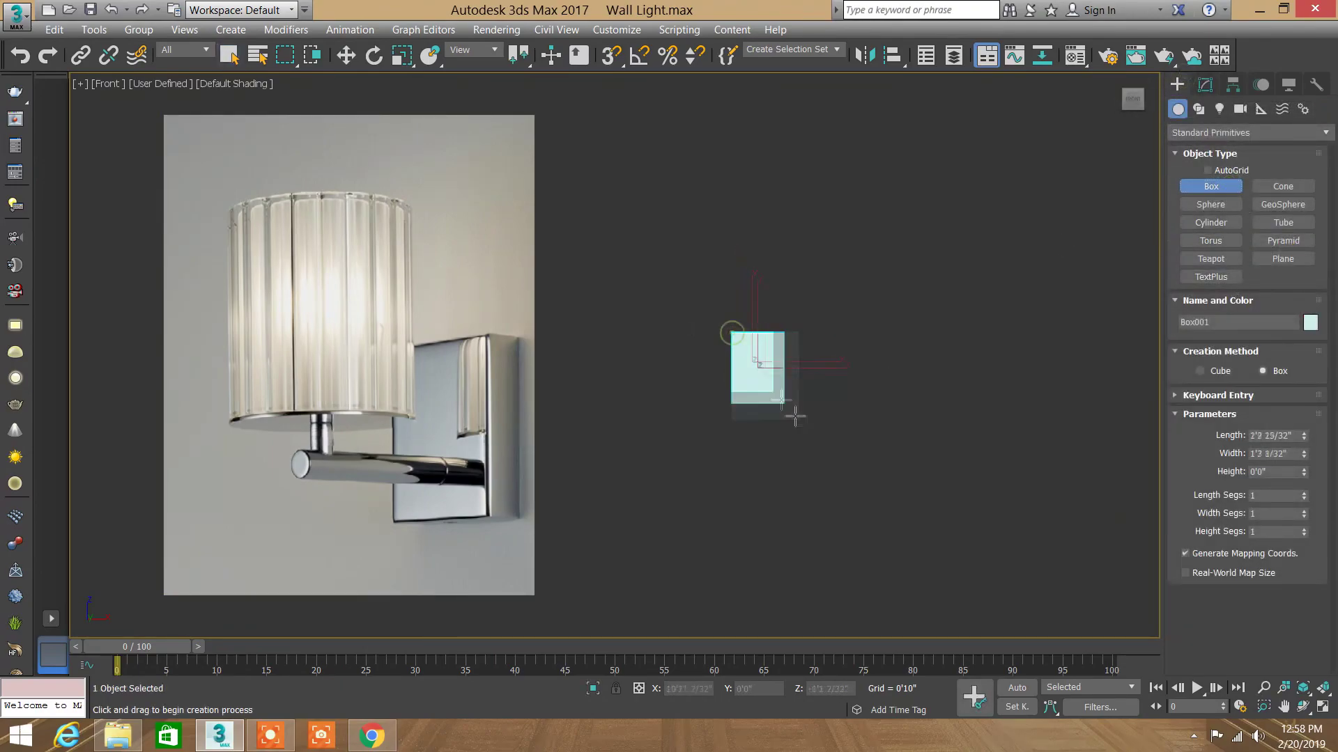
right_click(890, 482)
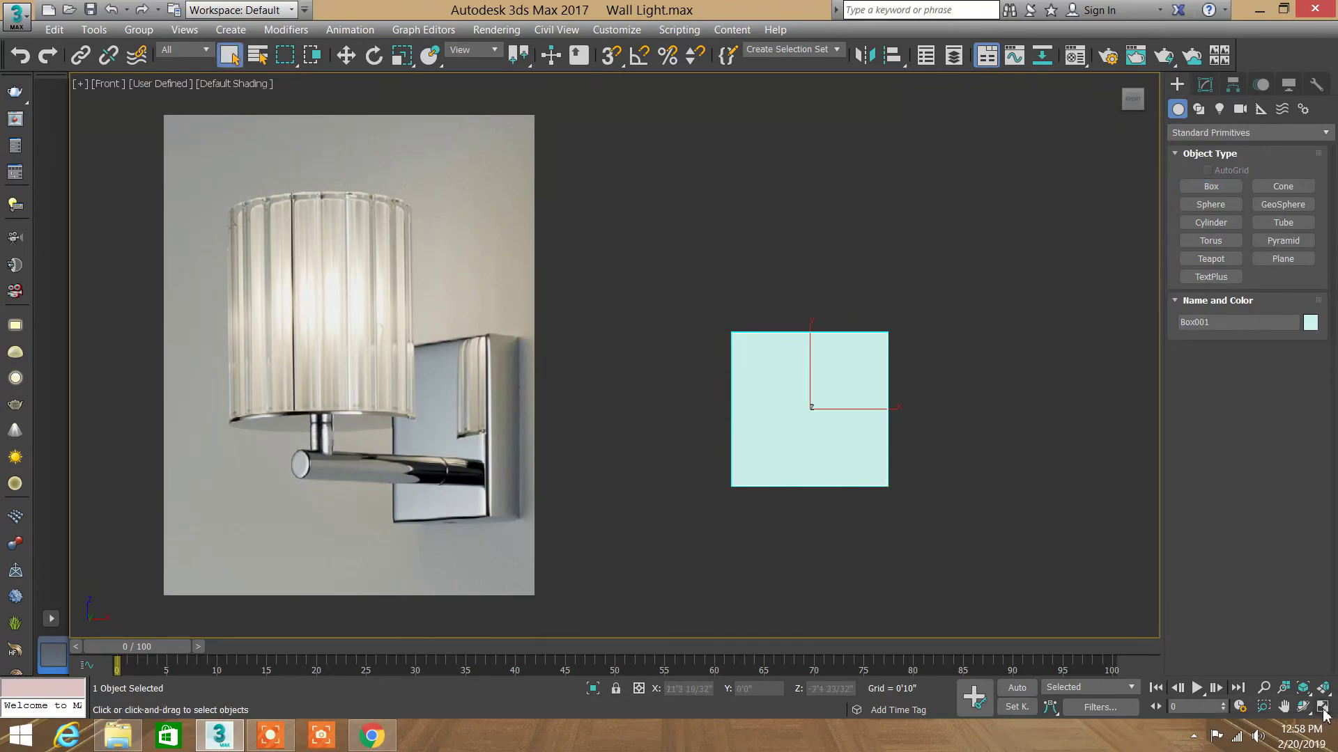
click(1320, 708)
click(1323, 689)
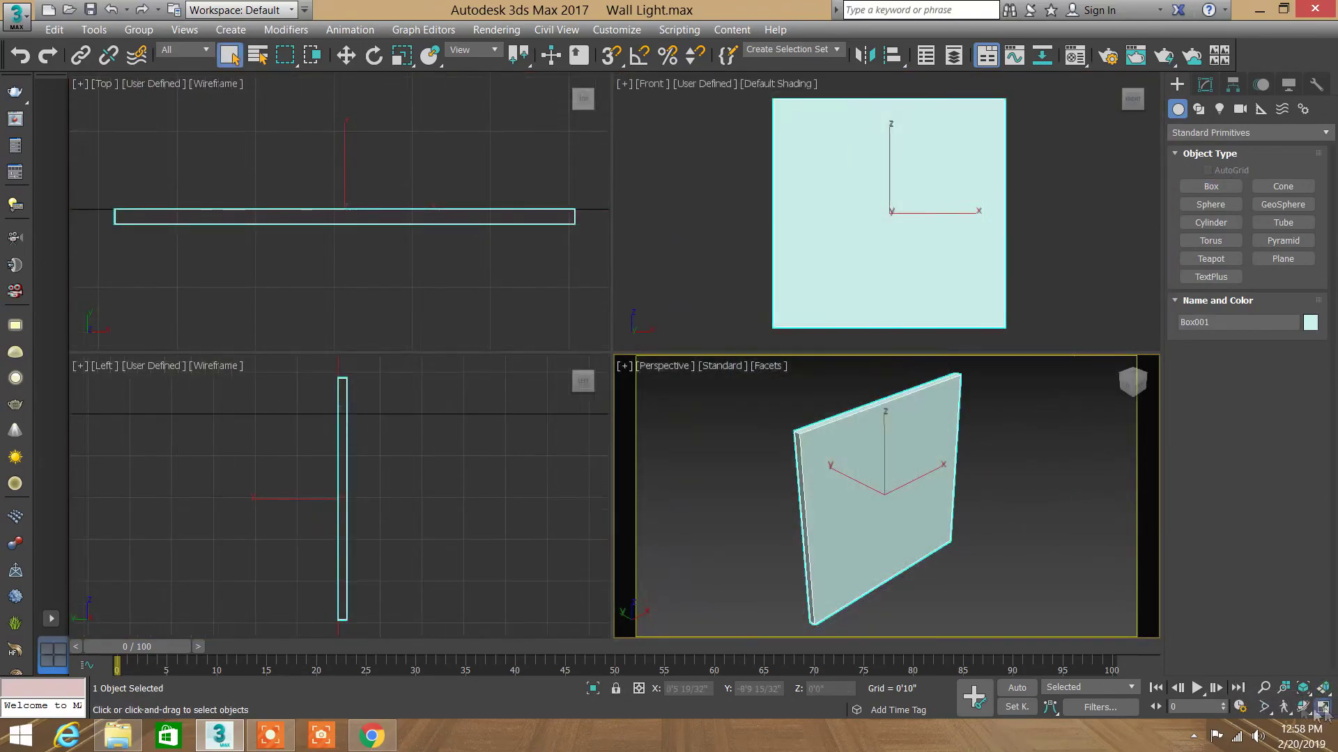
mouse_move(636, 409)
mouse_down()
mouse_move(738, 417)
mouse_move(657, 409)
mouse_move(693, 378)
mouse_move(692, 320)
mouse_move(663, 349)
mouse_move(712, 367)
mouse_move(642, 343)
mouse_move(659, 337)
mouse_move(663, 358)
mouse_up()
scroll(682, 335, up, 5)
right_click(663, 358)
Step: Set Box001 to Length 9", Width 9" and Height 1"
click(1202, 85)
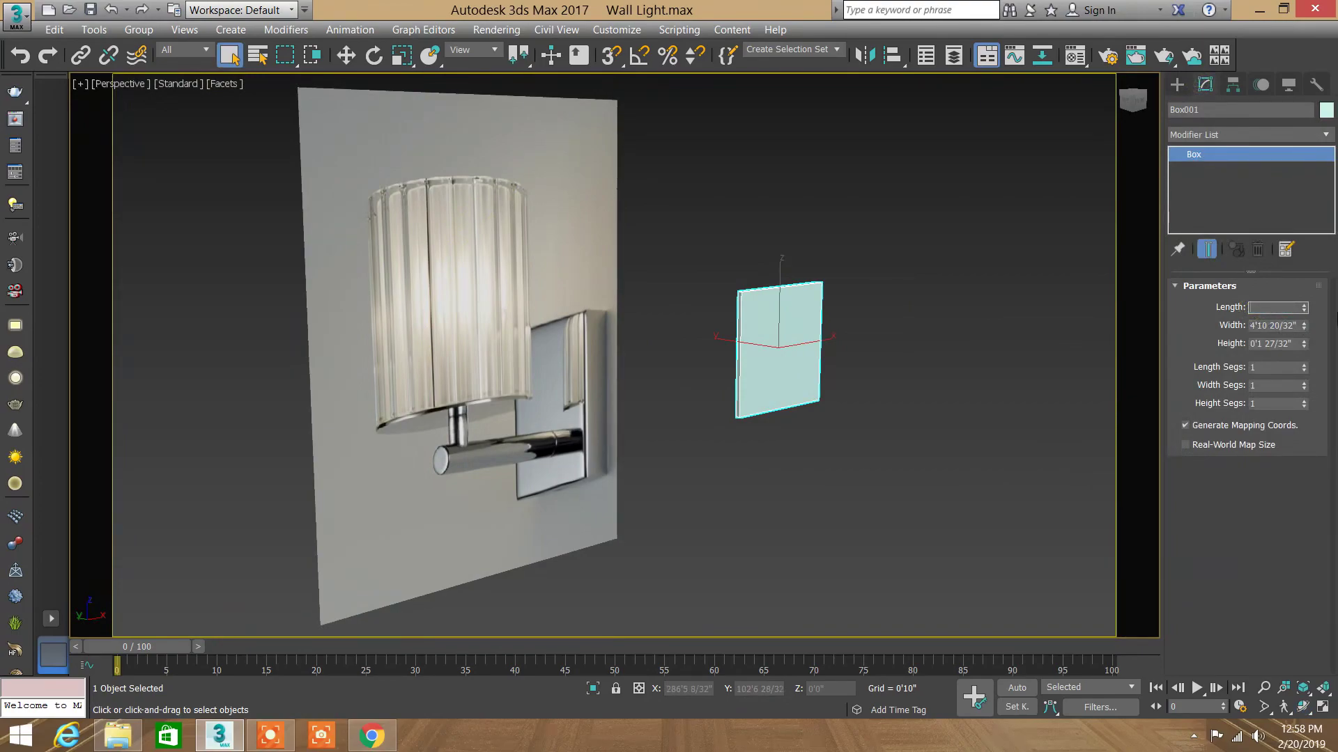
text(9")
key(Tab)
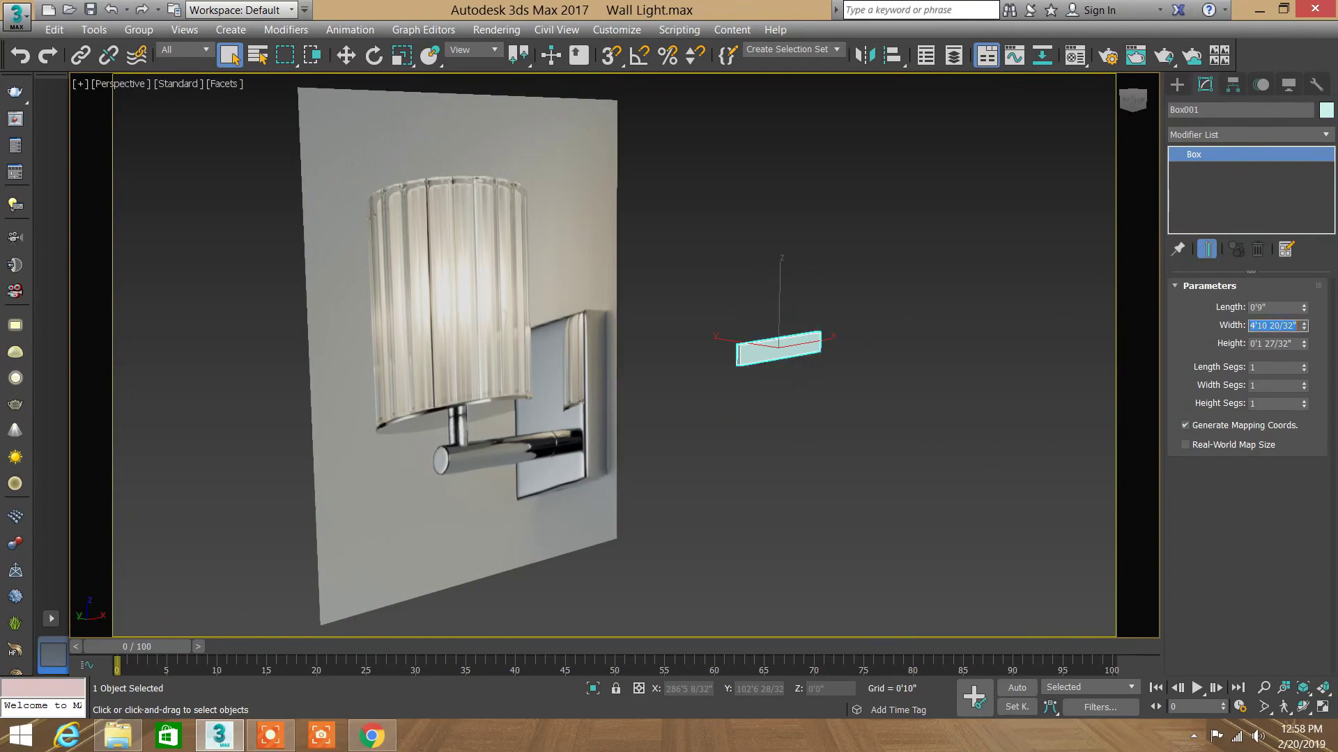
text(9)
key(Tab)
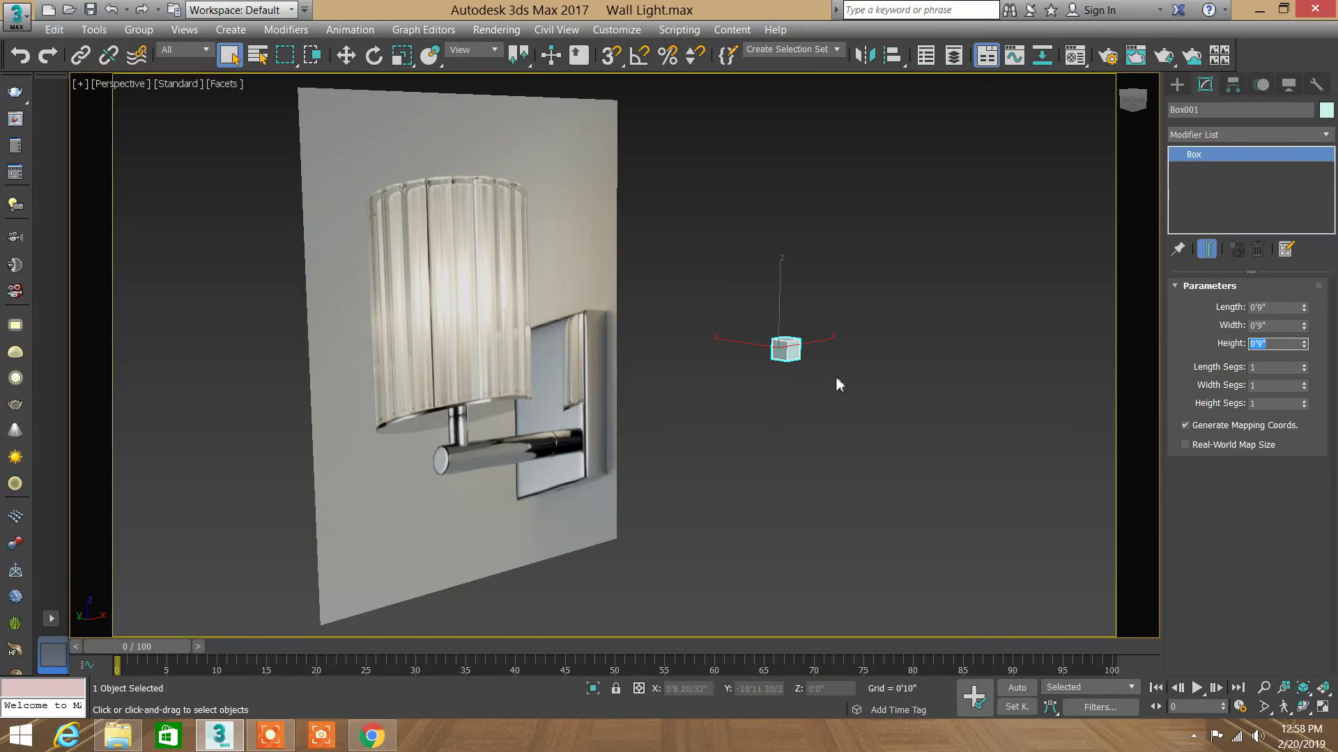
middle_drag(836, 384, 831, 385)
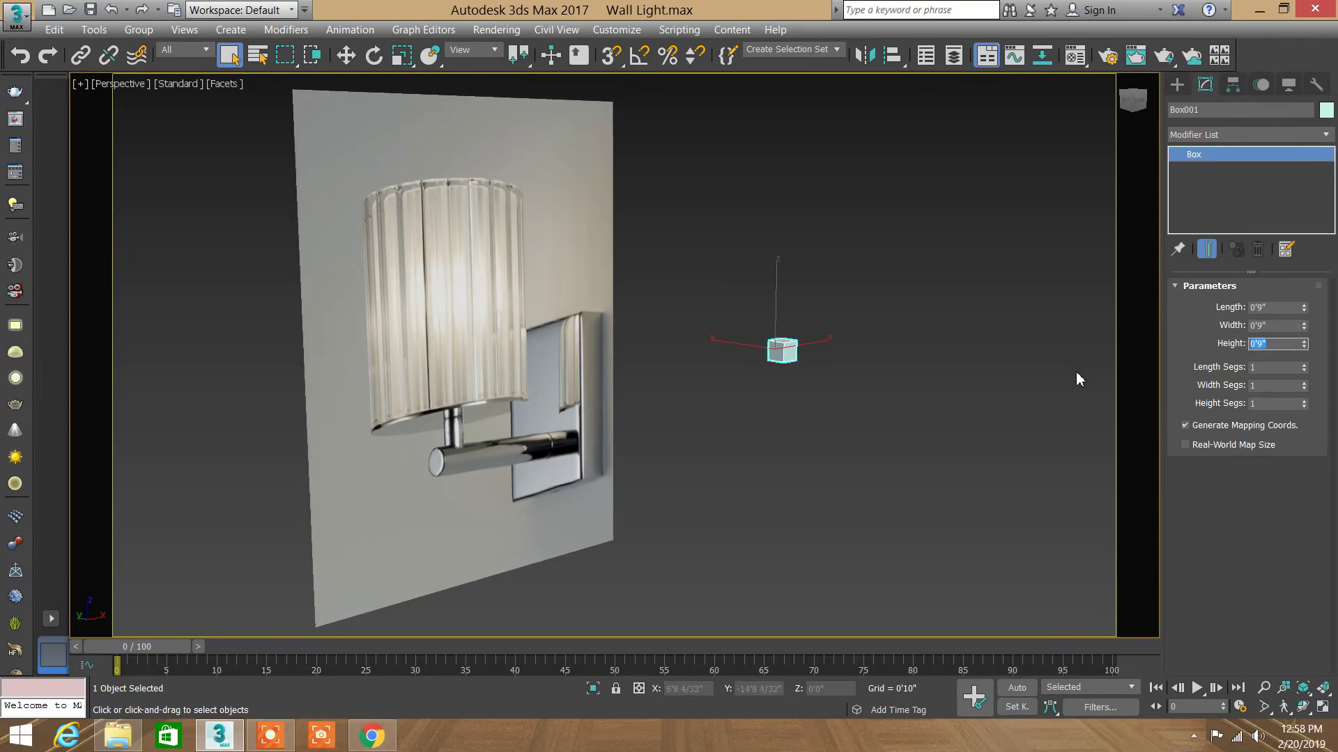
text(1)
key(Return)
click(789, 421)
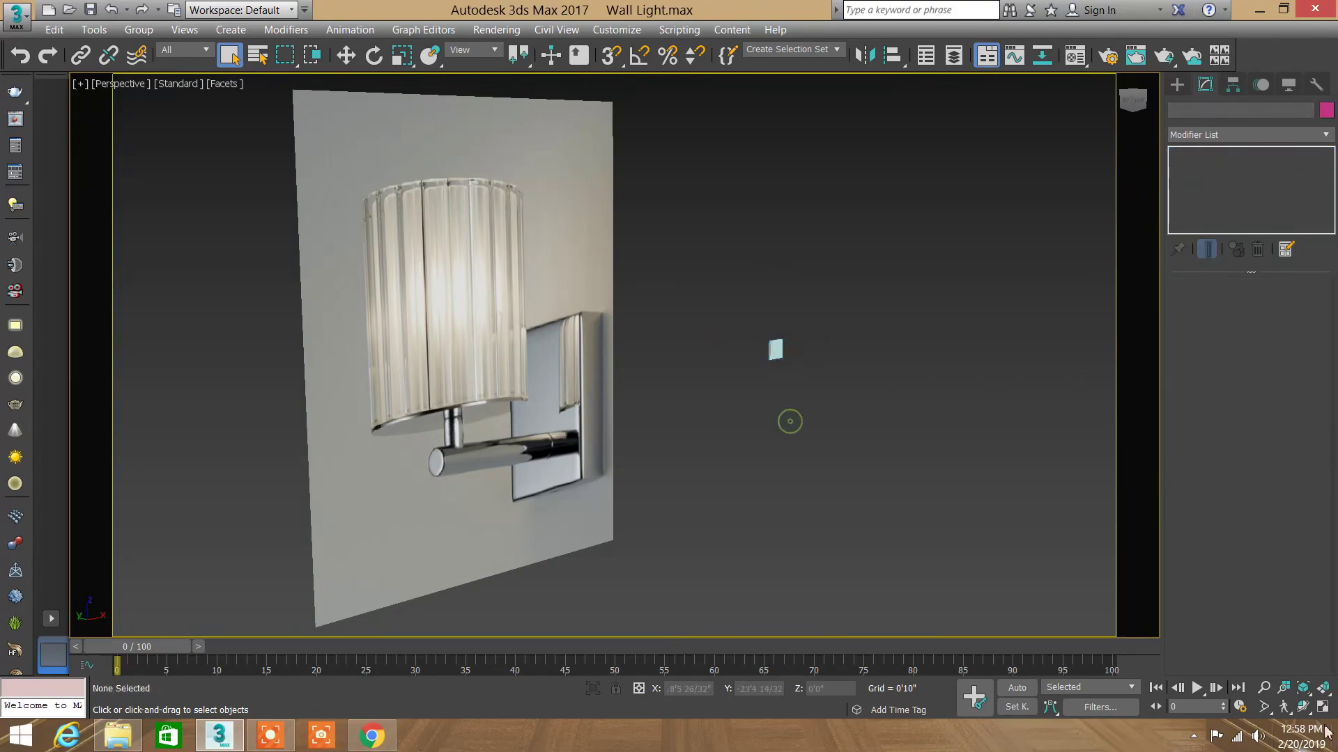
Step: Select the image plane, scale it down uniformly and move it next to the box
click(1322, 706)
right_click(1008, 285)
click(1323, 687)
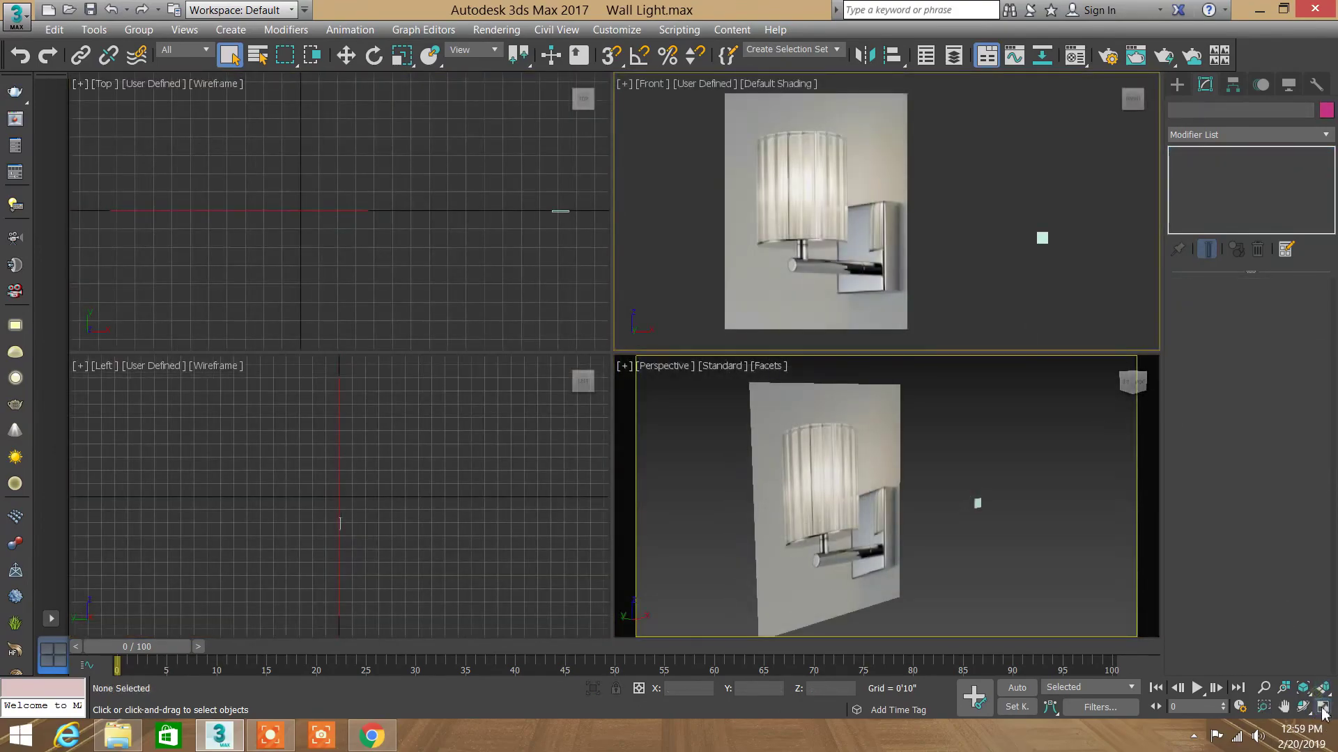
click(613, 230)
click(402, 55)
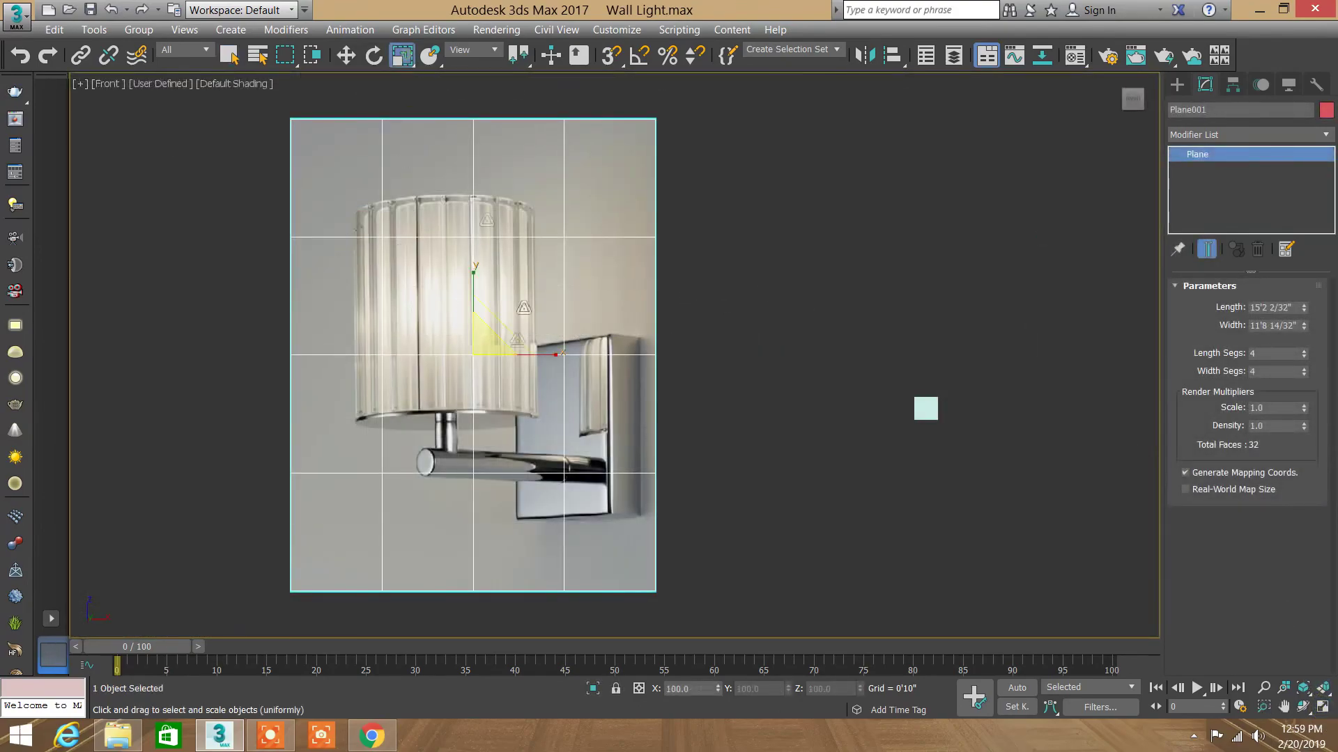
mouse_move(482, 346)
mouse_down()
mouse_move(595, 621)
mouse_move(687, 634)
mouse_up()
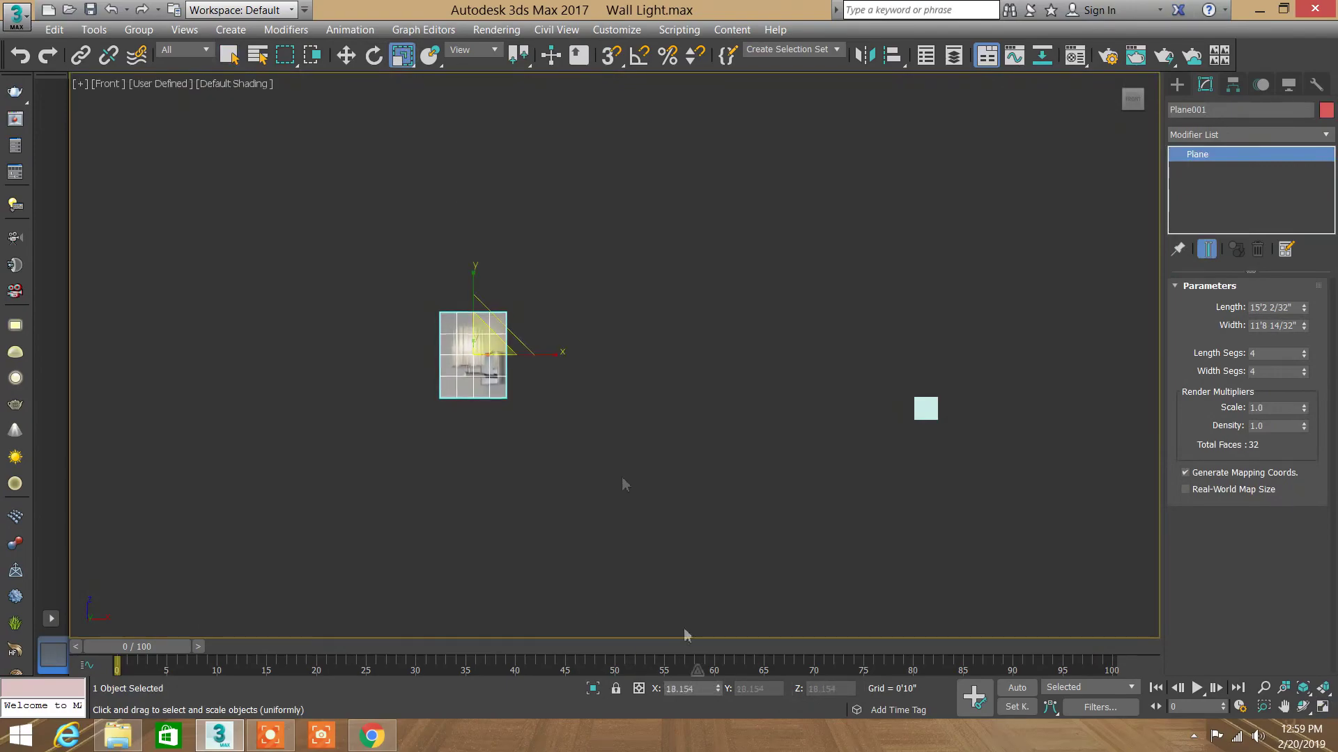
click(347, 58)
drag(503, 331, 926, 397)
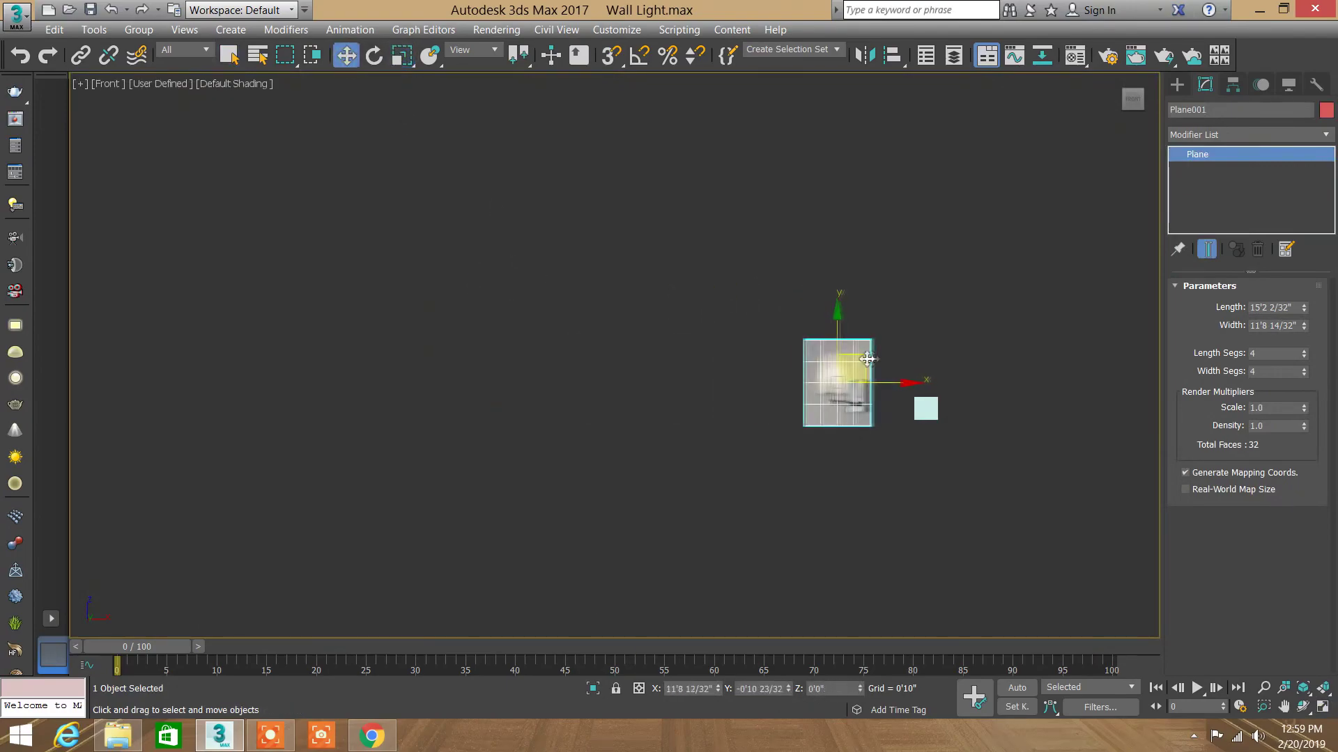
Step: Shrink the image plane a little more, reposition it, then deselect and fit the views
scroll(933, 404, up, 3)
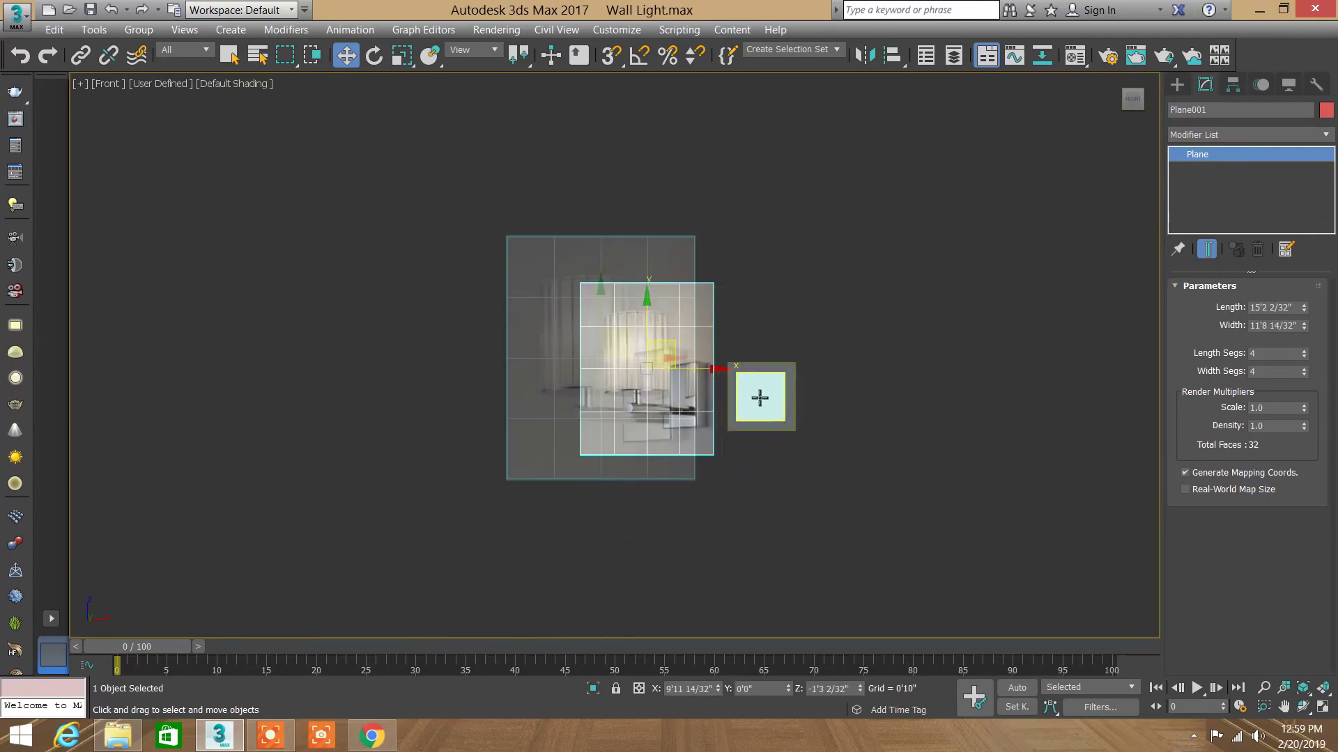
scroll(758, 397, up, 5)
click(402, 55)
mouse_move(422, 339)
mouse_down()
mouse_move(426, 356)
mouse_move(483, 346)
mouse_up()
click(346, 56)
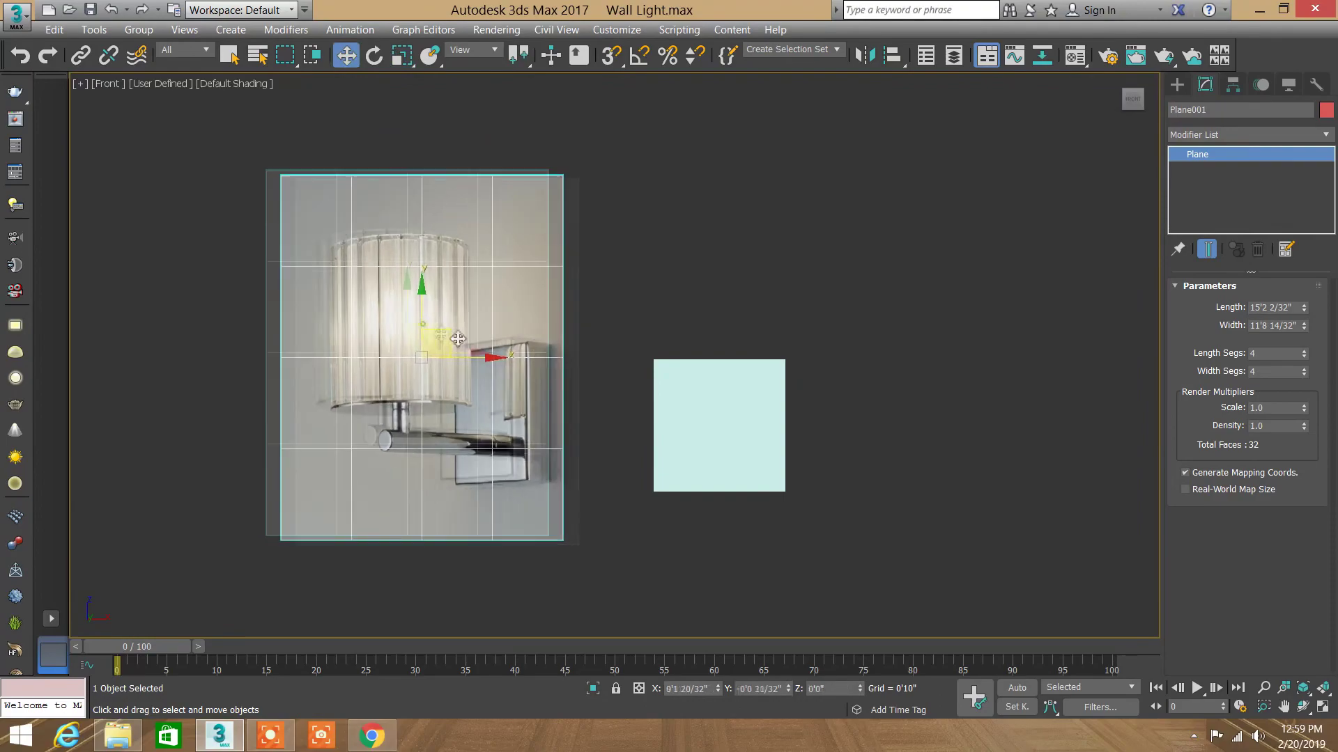
click(229, 56)
click(263, 256)
click(1323, 687)
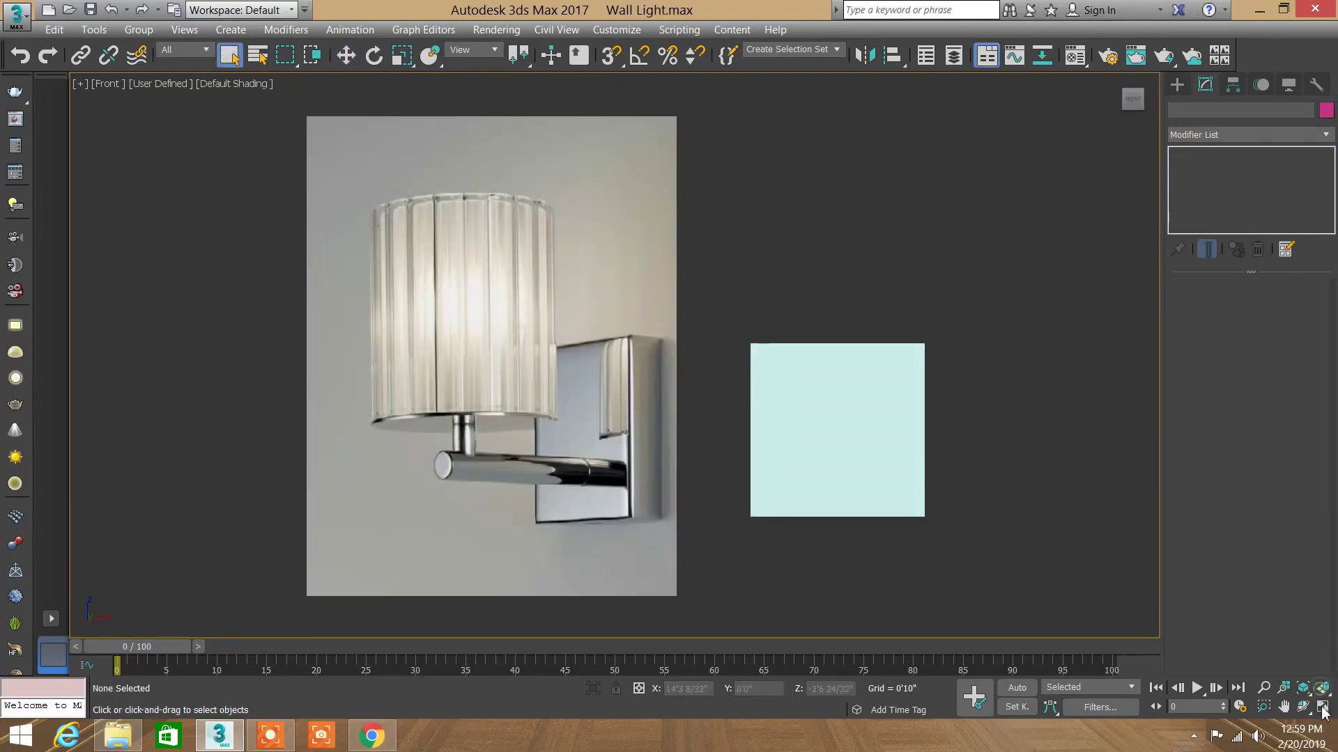
click(1323, 706)
click(1323, 707)
Step: Orbit the Perspective view to face the box and wall image
click(1022, 533)
key(ctrl+r)
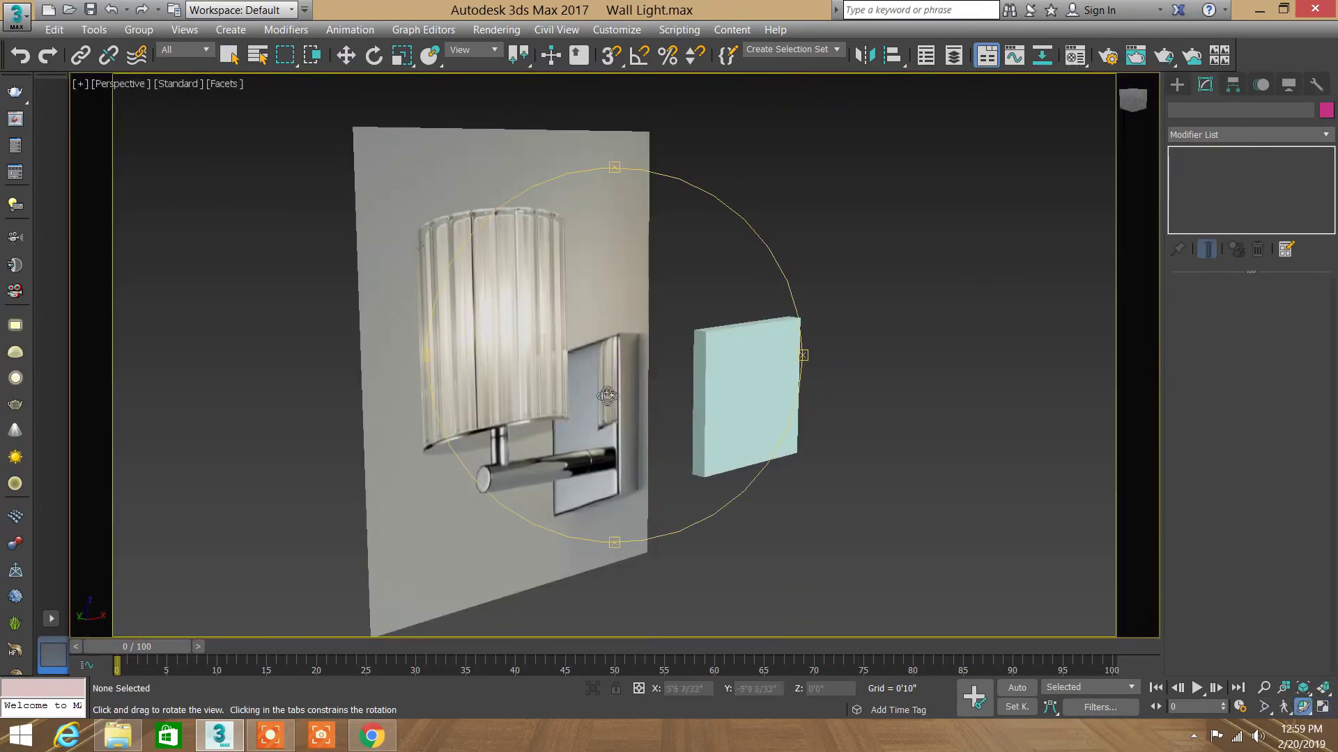
drag(1031, 488, 915, 487)
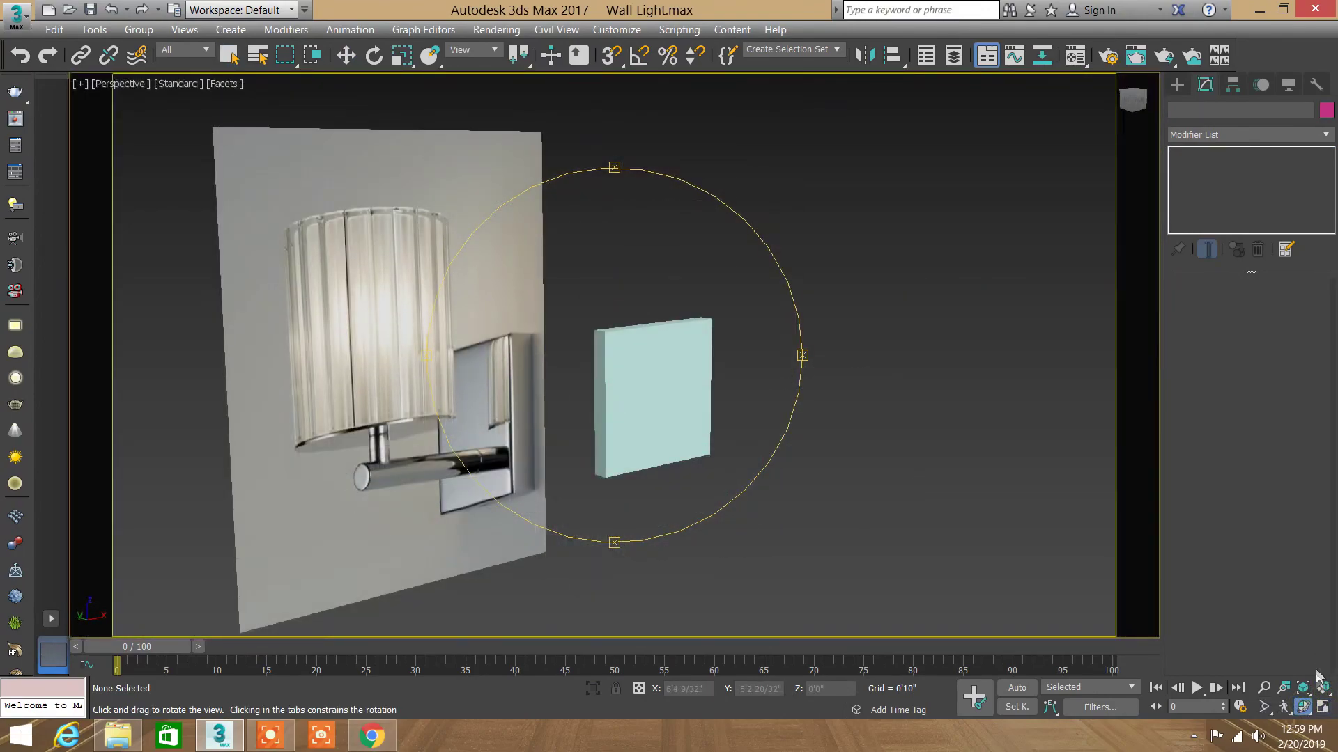
drag(717, 401, 655, 386)
right_click(655, 385)
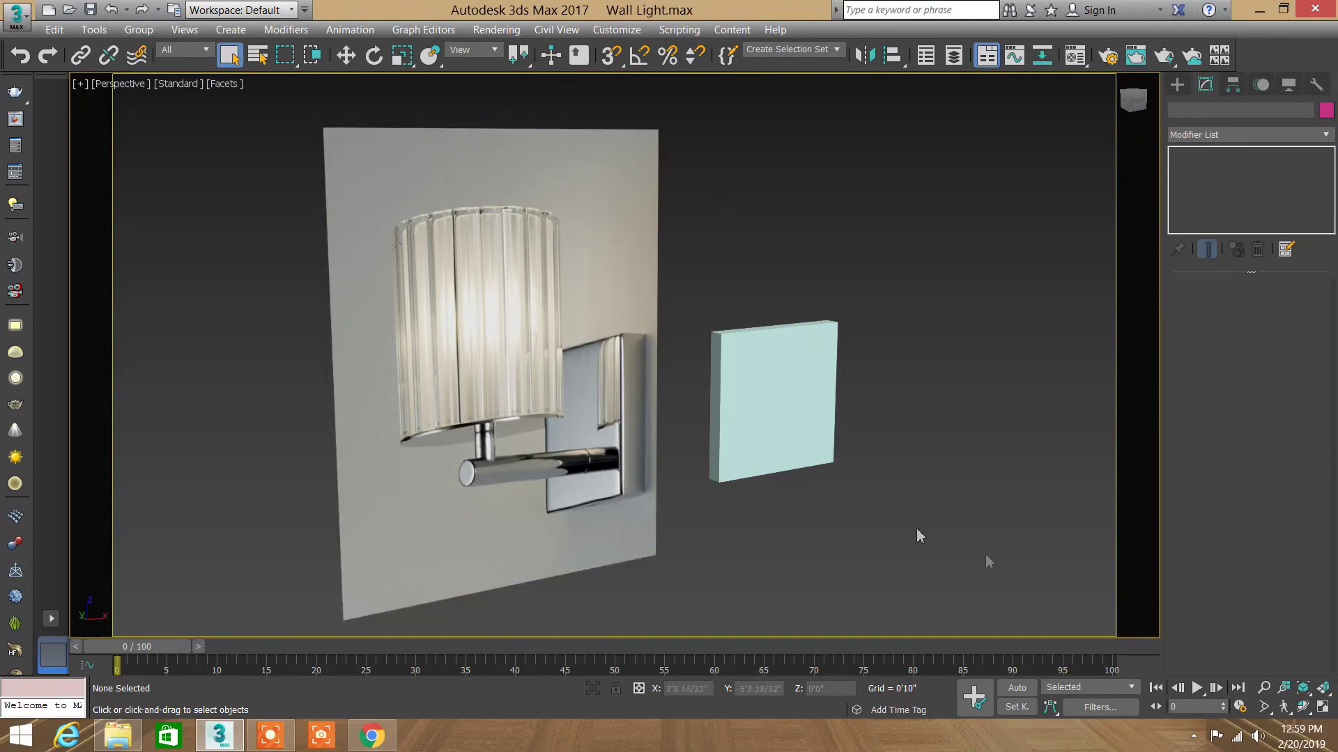
Step: Start the Tube tool, zoom into the views, then cancel tube creation
click(1178, 84)
click(1289, 224)
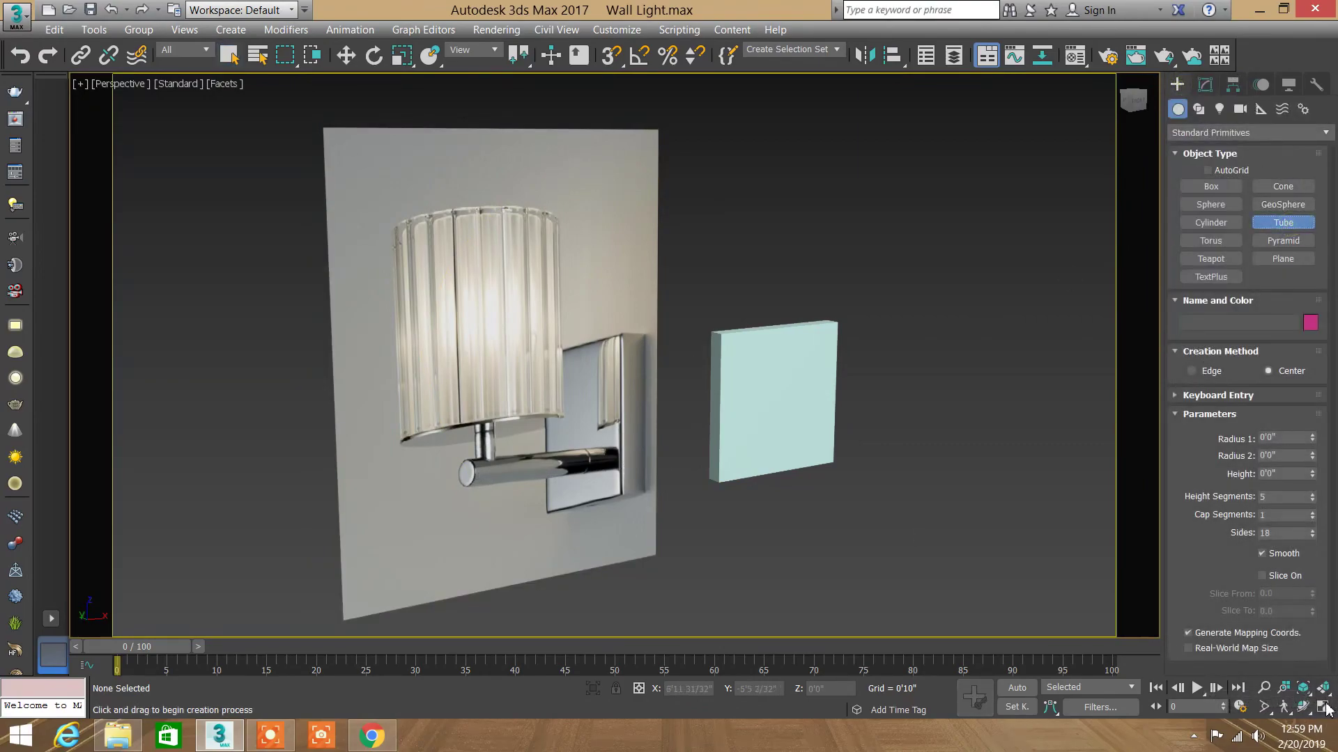
click(1324, 708)
scroll(986, 226, up, 1)
scroll(975, 233, up, 3)
scroll(969, 240, up, 2)
scroll(965, 242, down, 4)
scroll(965, 236, up, 3)
right_click(968, 230)
Step: Change Box001's width to 6 inches and reselect the Tube tool
click(970, 229)
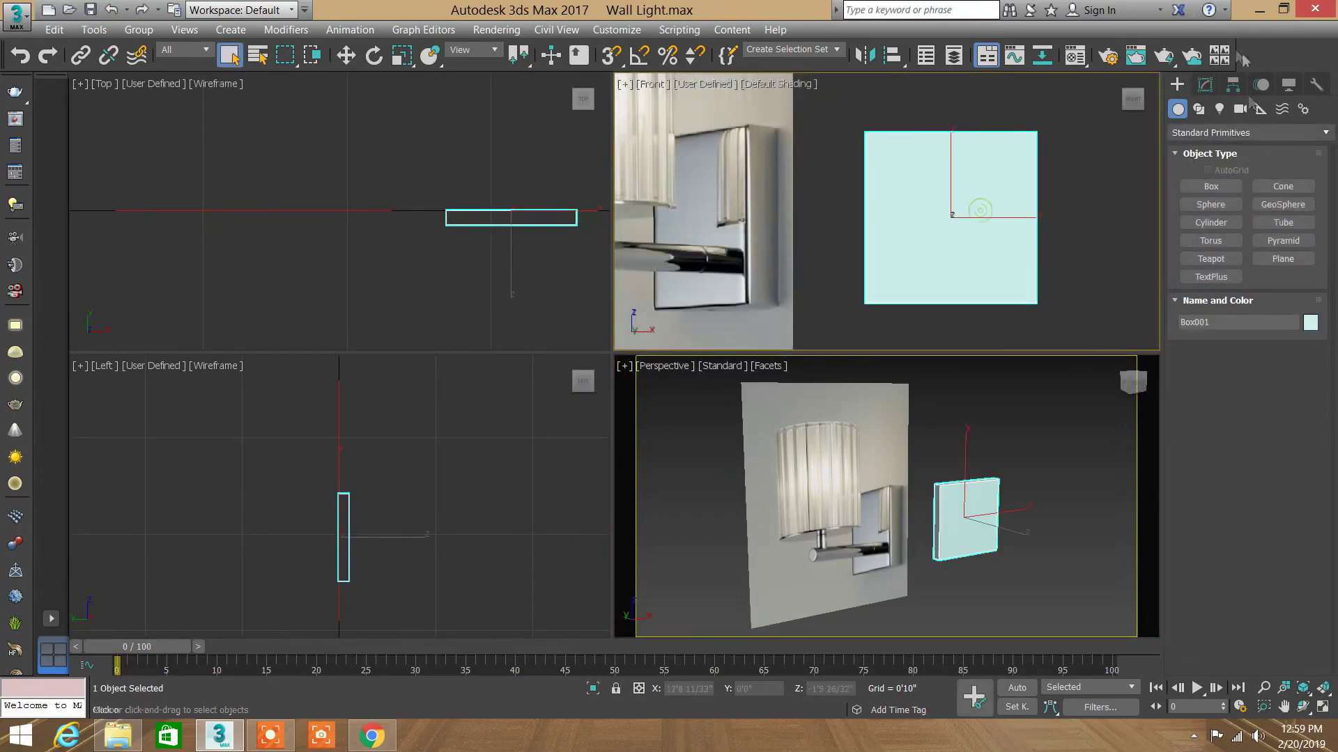
click(1205, 84)
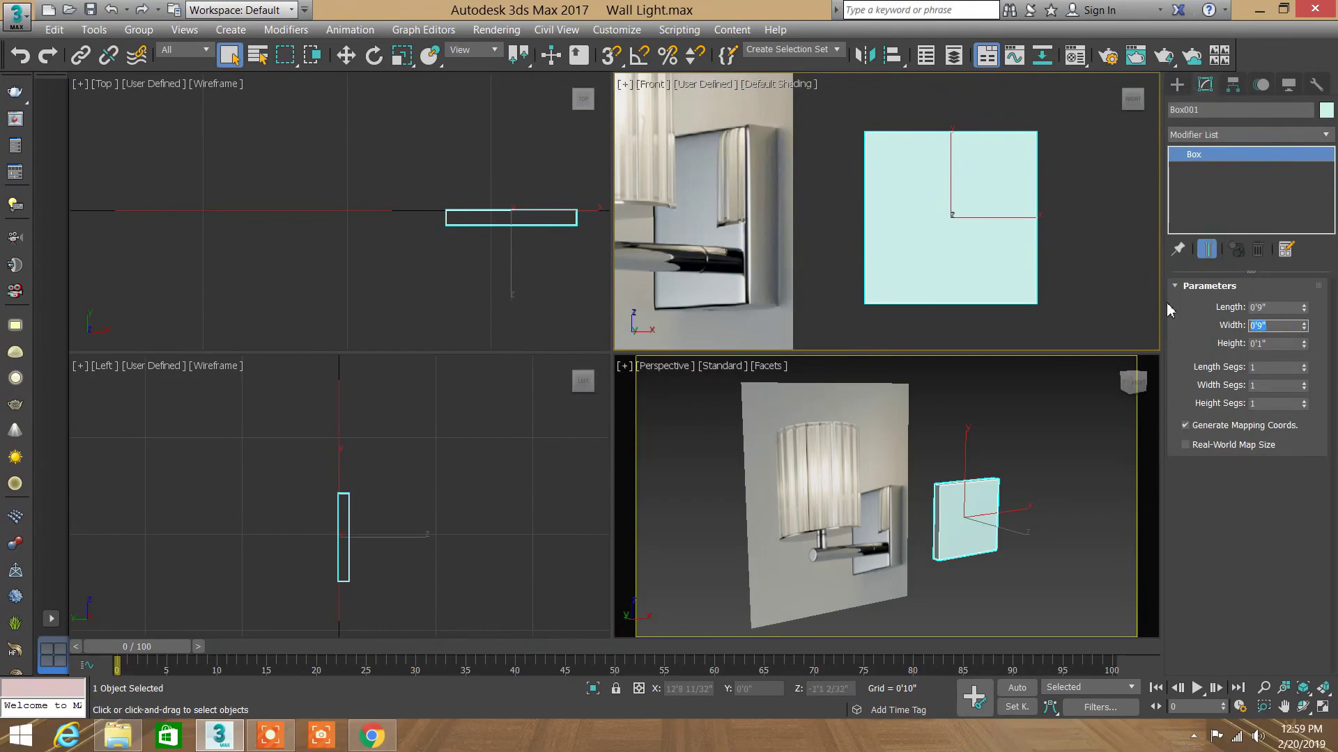
text(6)
key(Return)
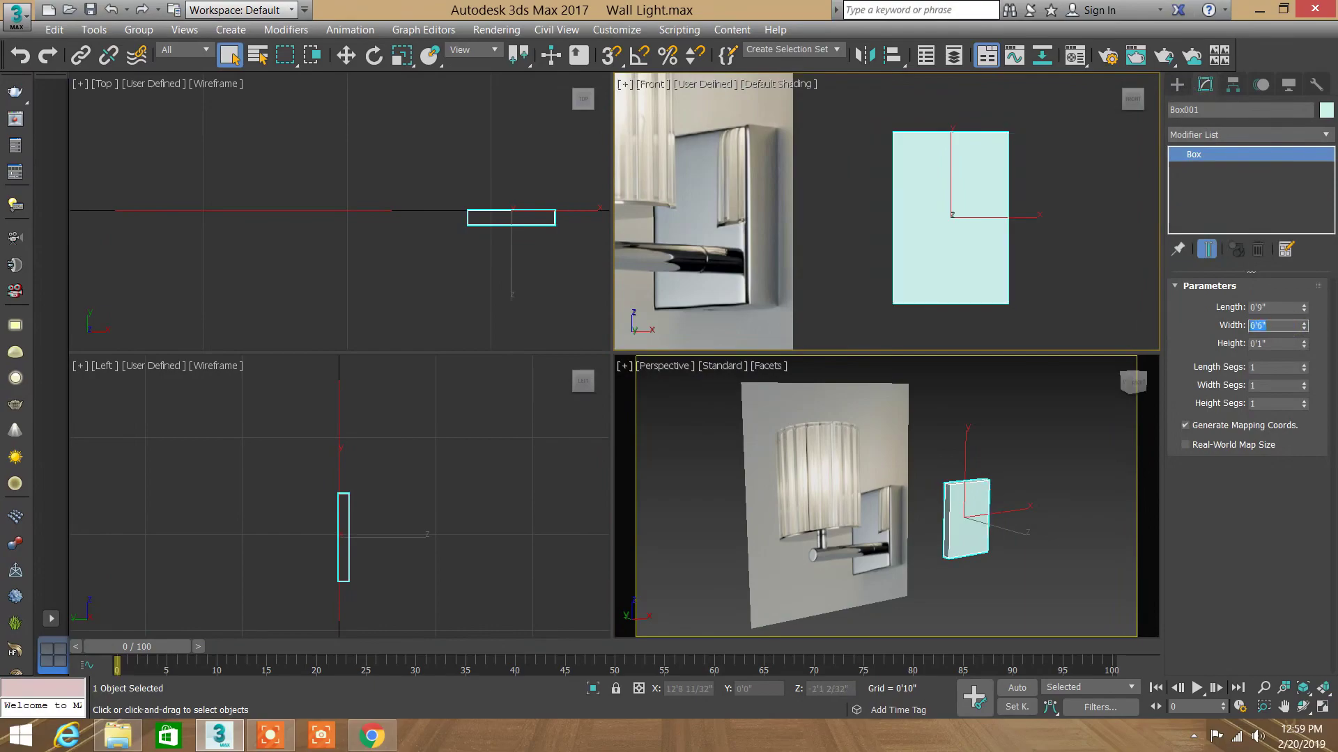
click(1085, 229)
click(1177, 84)
click(1282, 222)
middle_drag(917, 197, 890, 192)
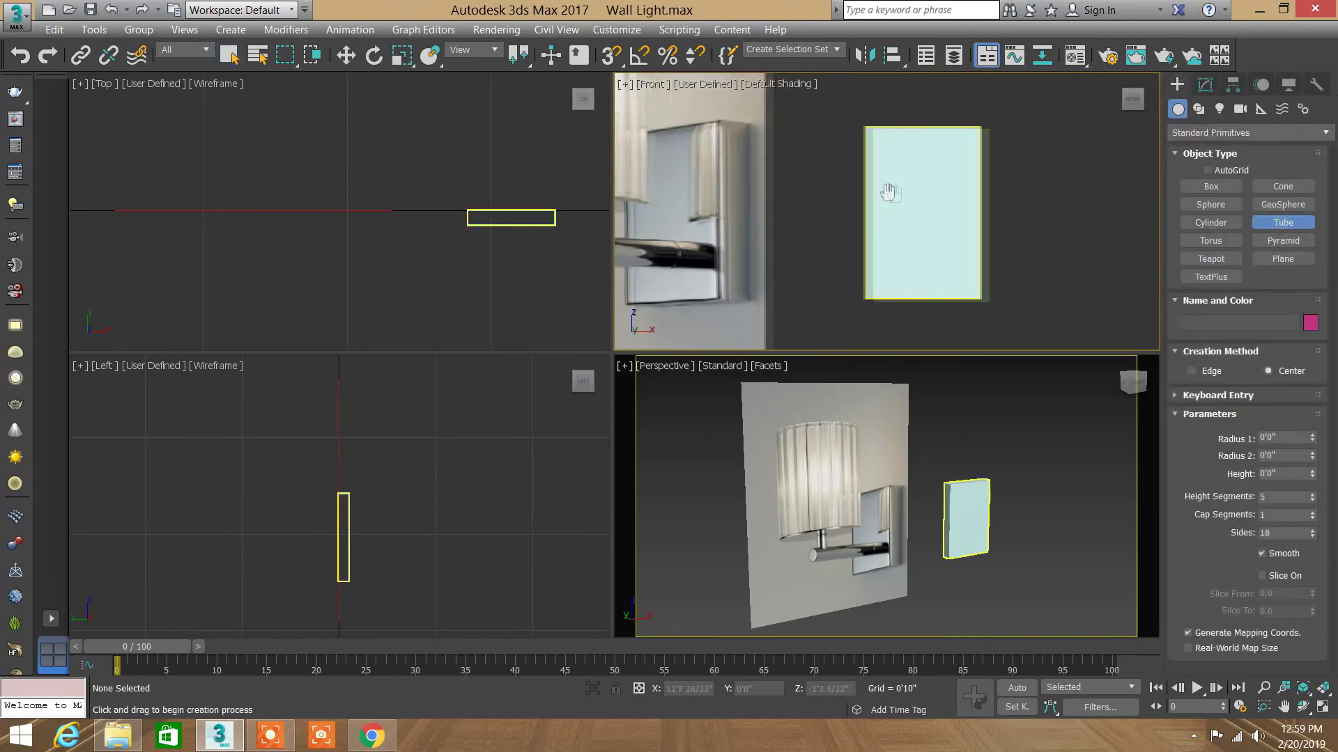
Step: Draw a small tube at the lamp arm's end
drag(1037, 244, 1042, 244)
right_click(1046, 243)
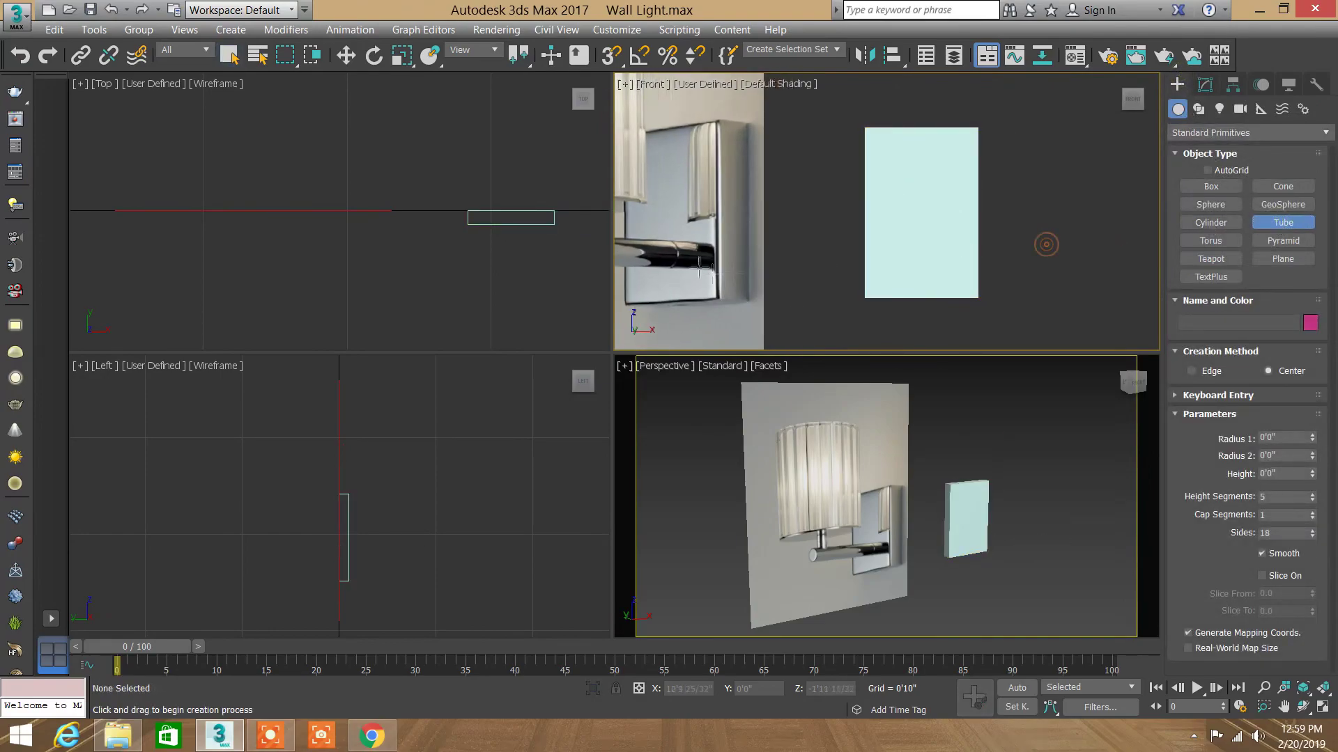
drag(696, 255, 710, 257)
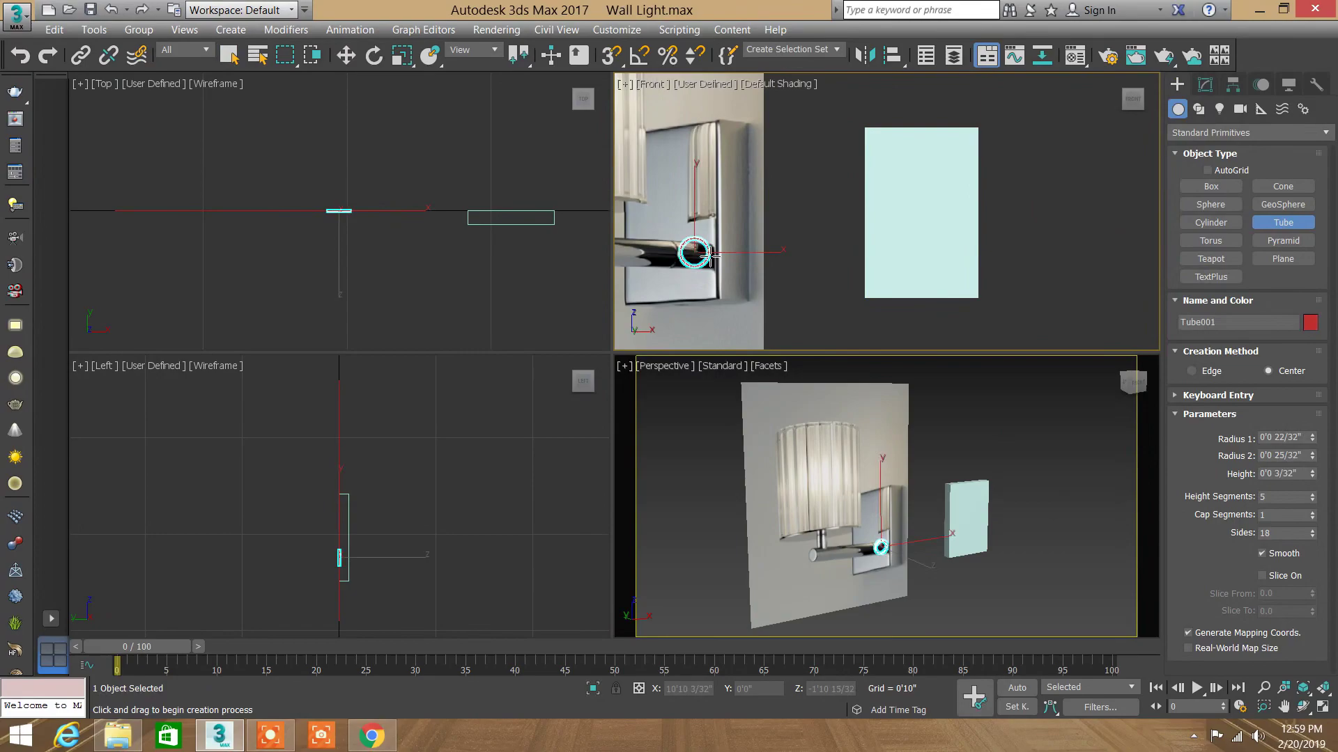
click(703, 254)
right_click(944, 224)
click(1205, 84)
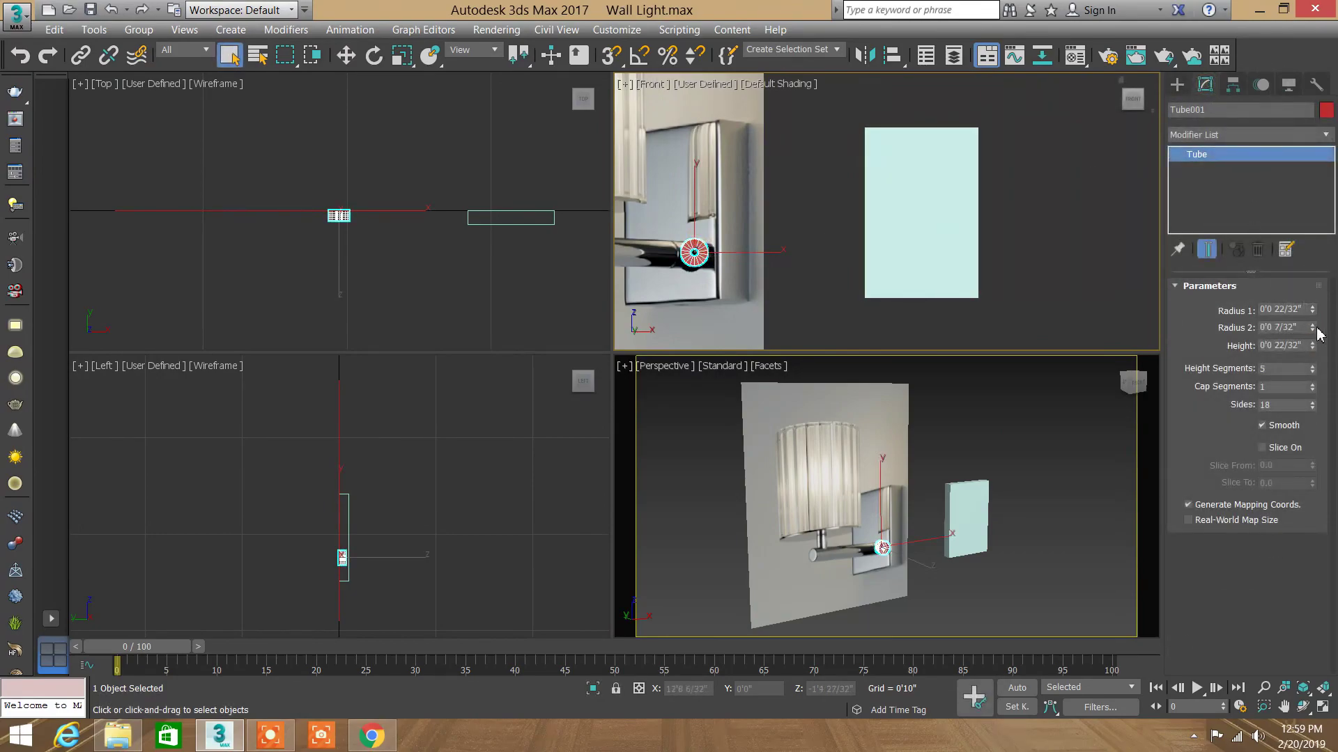
Step: Move the tube beside the box, make it solid and set its height to 6 inches
click(344, 56)
drag(382, 209, 473, 219)
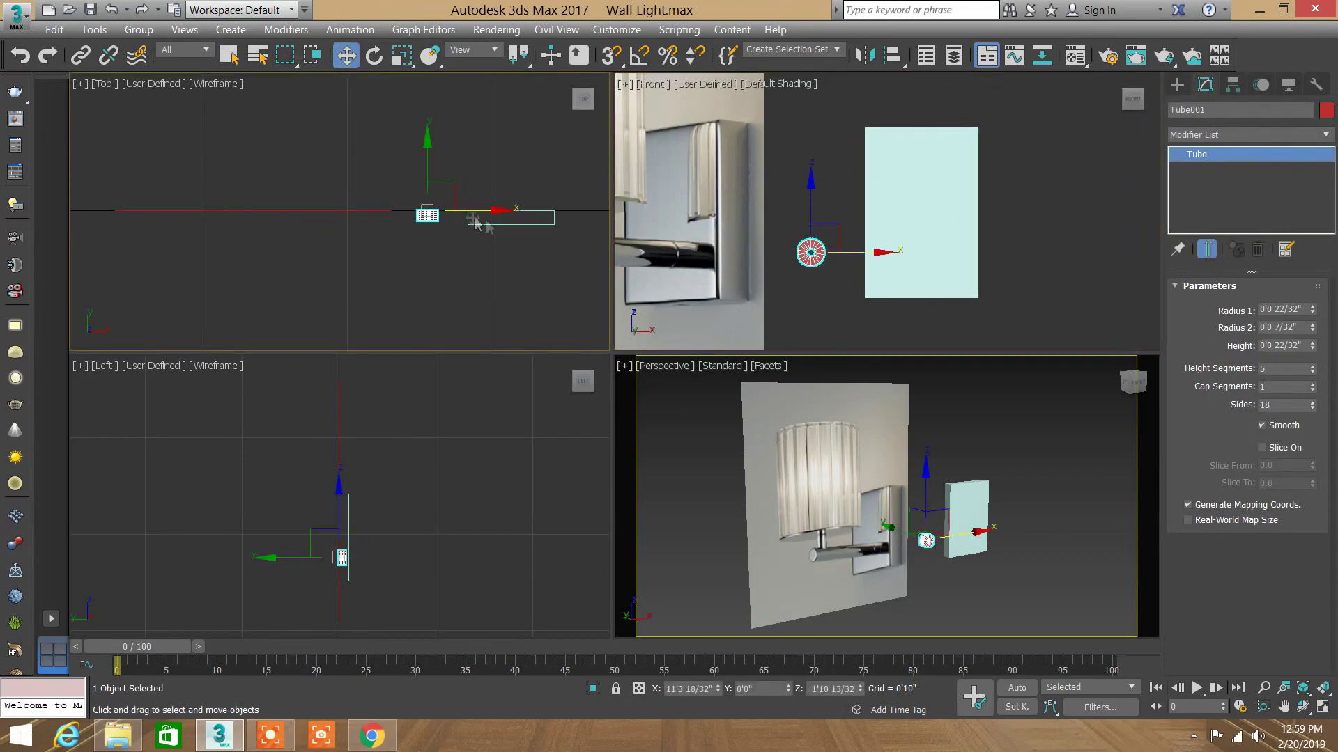
scroll(473, 219, up, 3)
scroll(909, 545, up, 5)
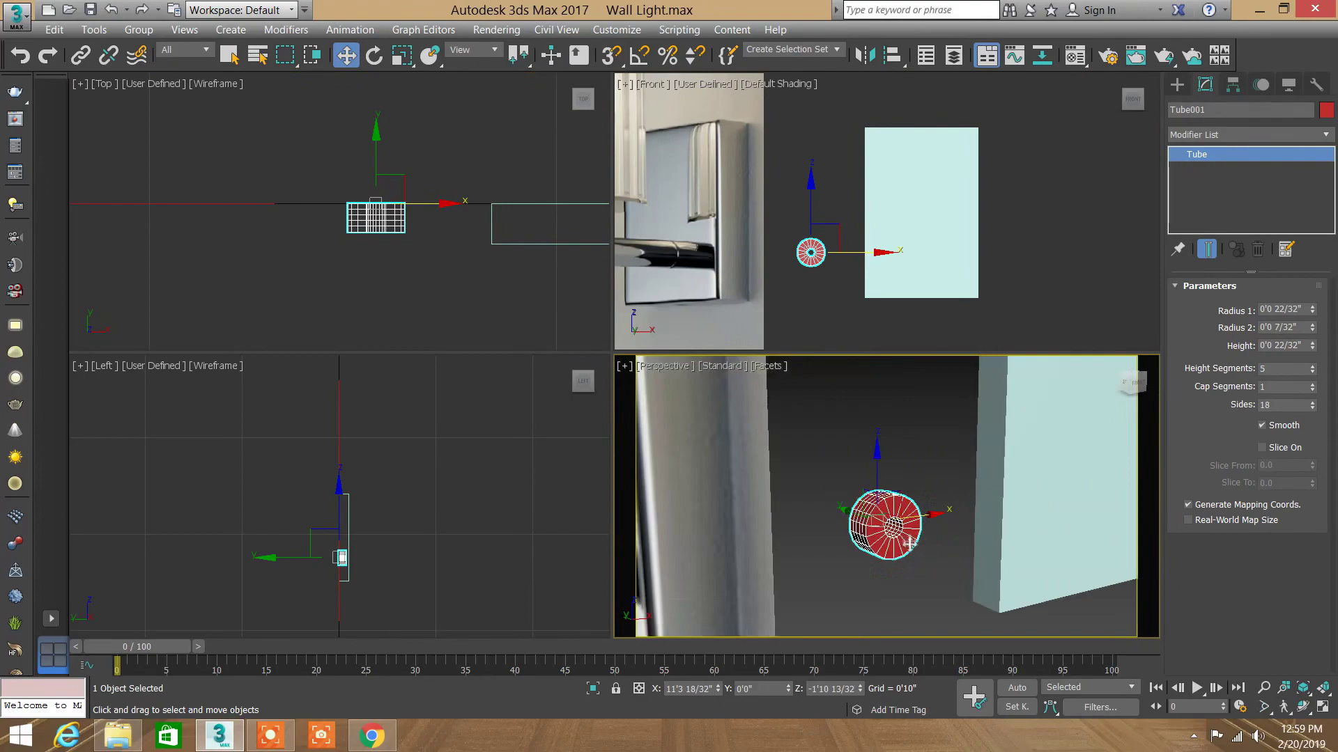
right_click(1312, 327)
drag(1312, 348, 1323, 268)
text(6)
key(Return)
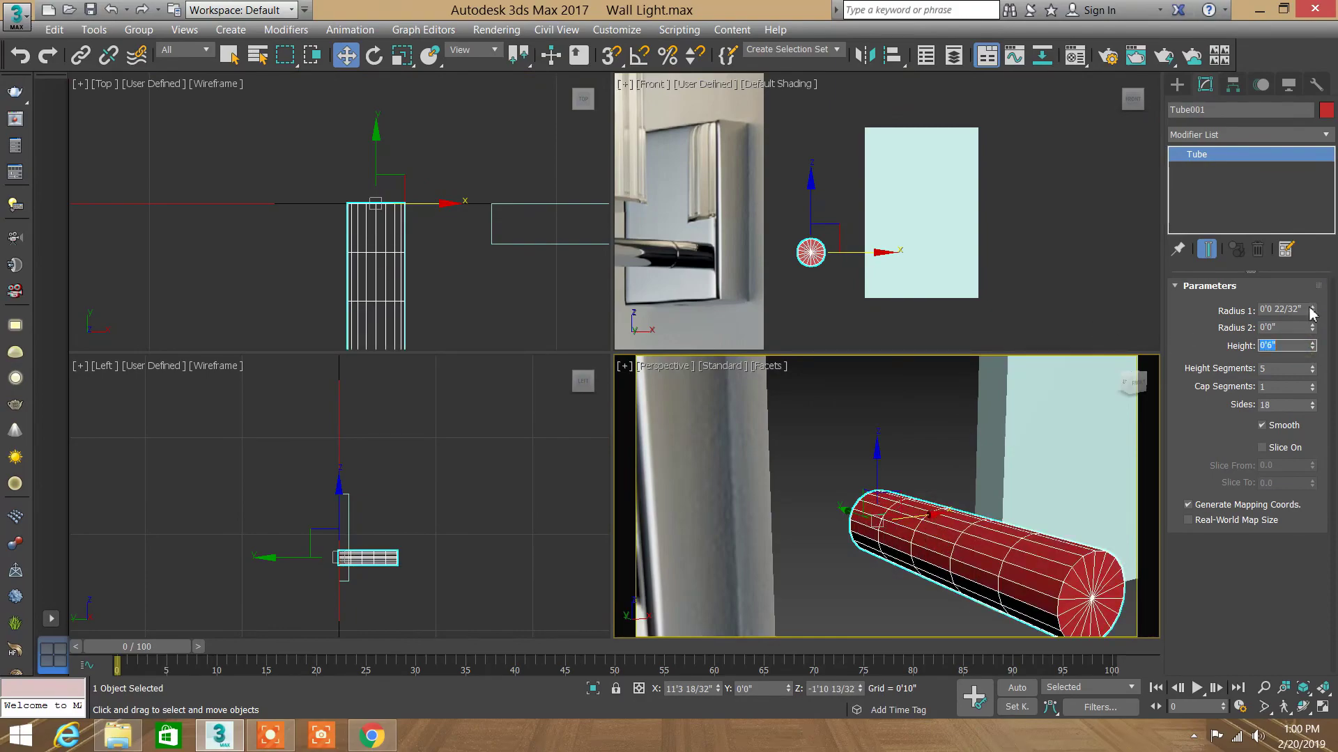
Step: Give the tube 24 sides and move it onto the wall plate in the Front view
double_click(1286, 405)
text(24)
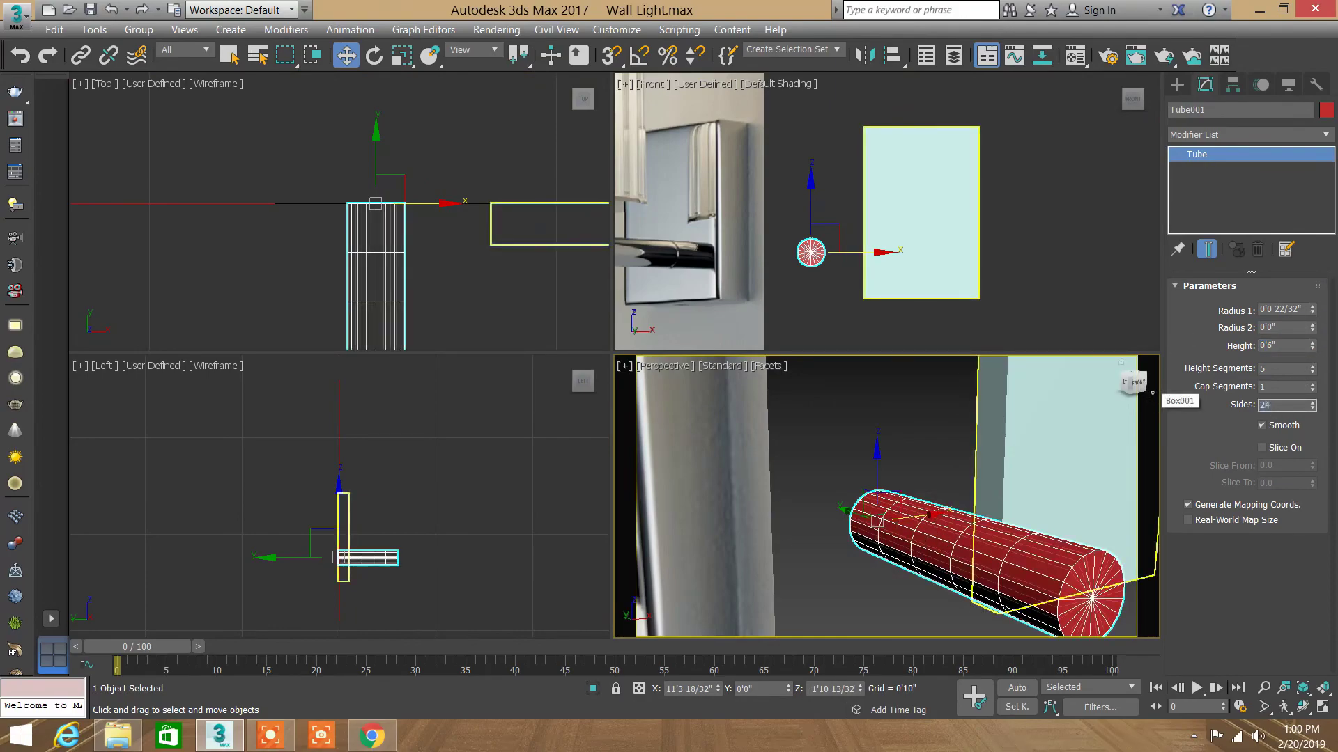
key(Return)
right_click(887, 207)
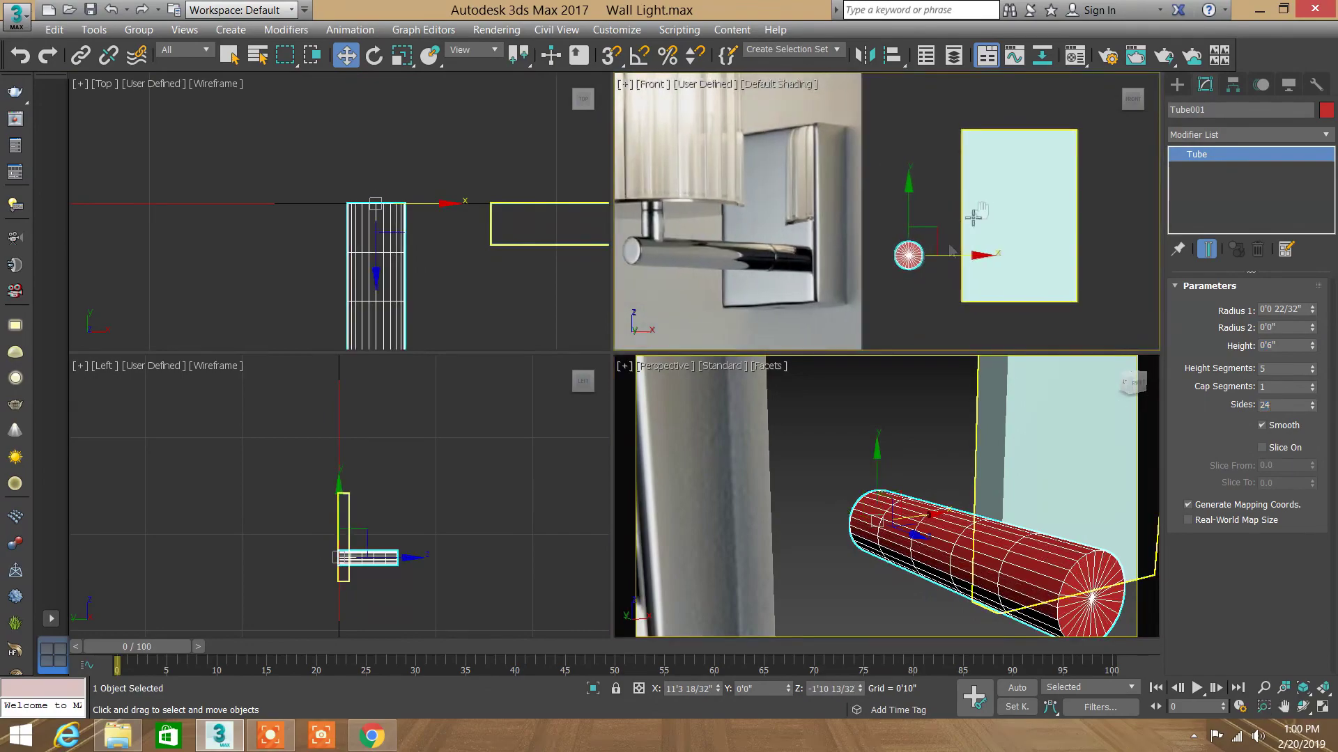
drag(941, 243, 1054, 246)
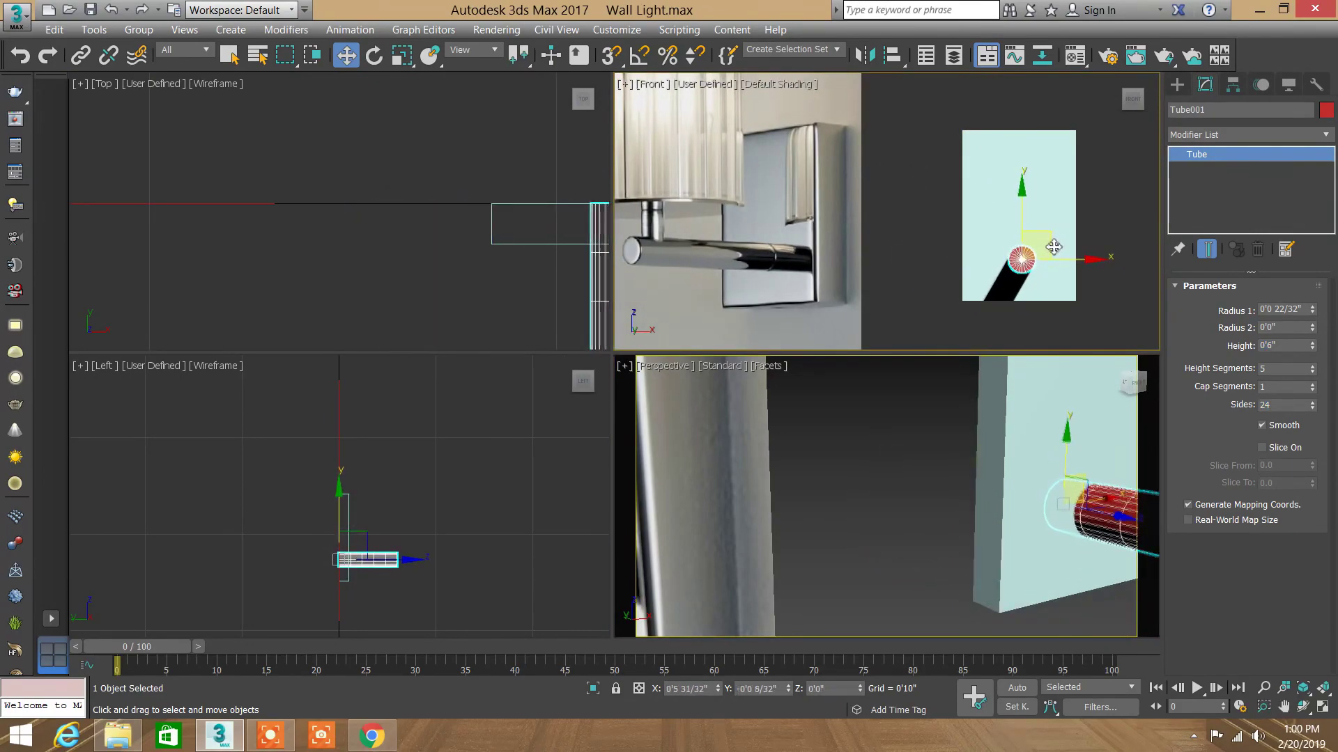
Step: Set the Front view to Facets shading with Standard quality, and dismiss the Mirror dialog
click(784, 84)
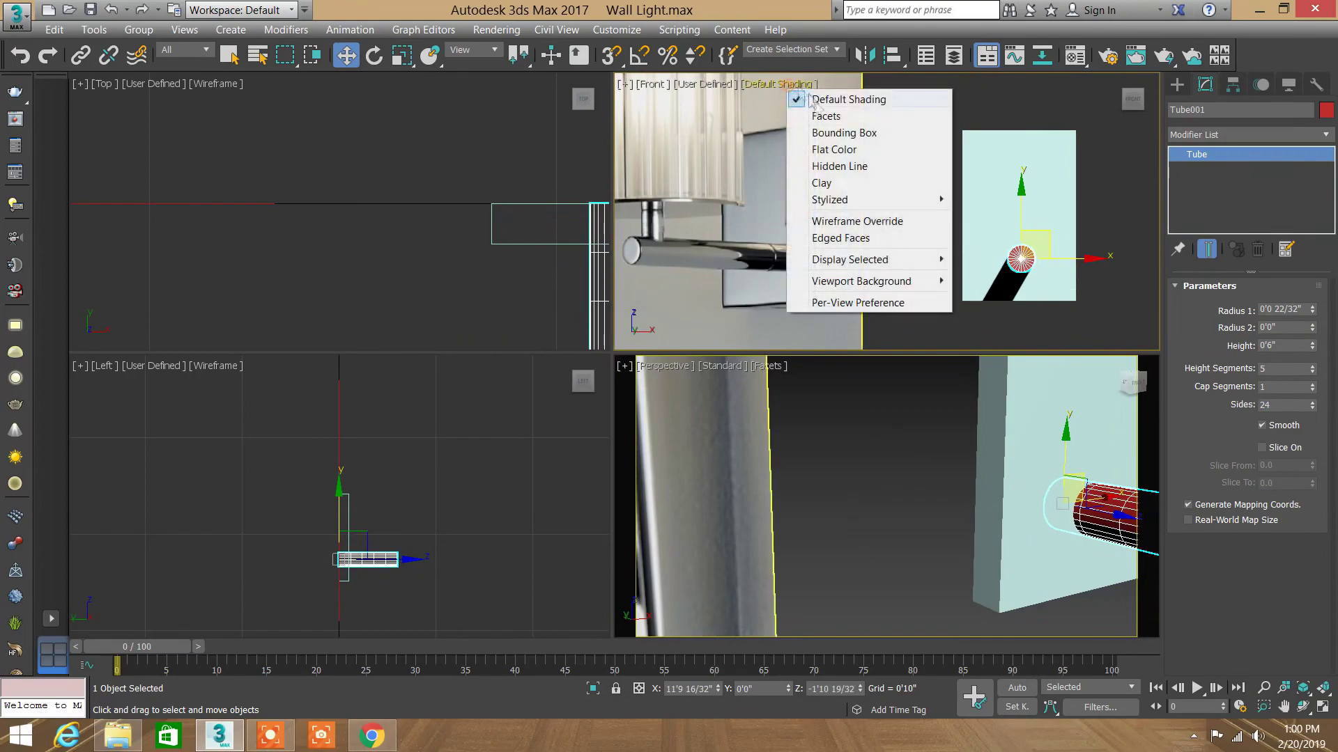
click(820, 117)
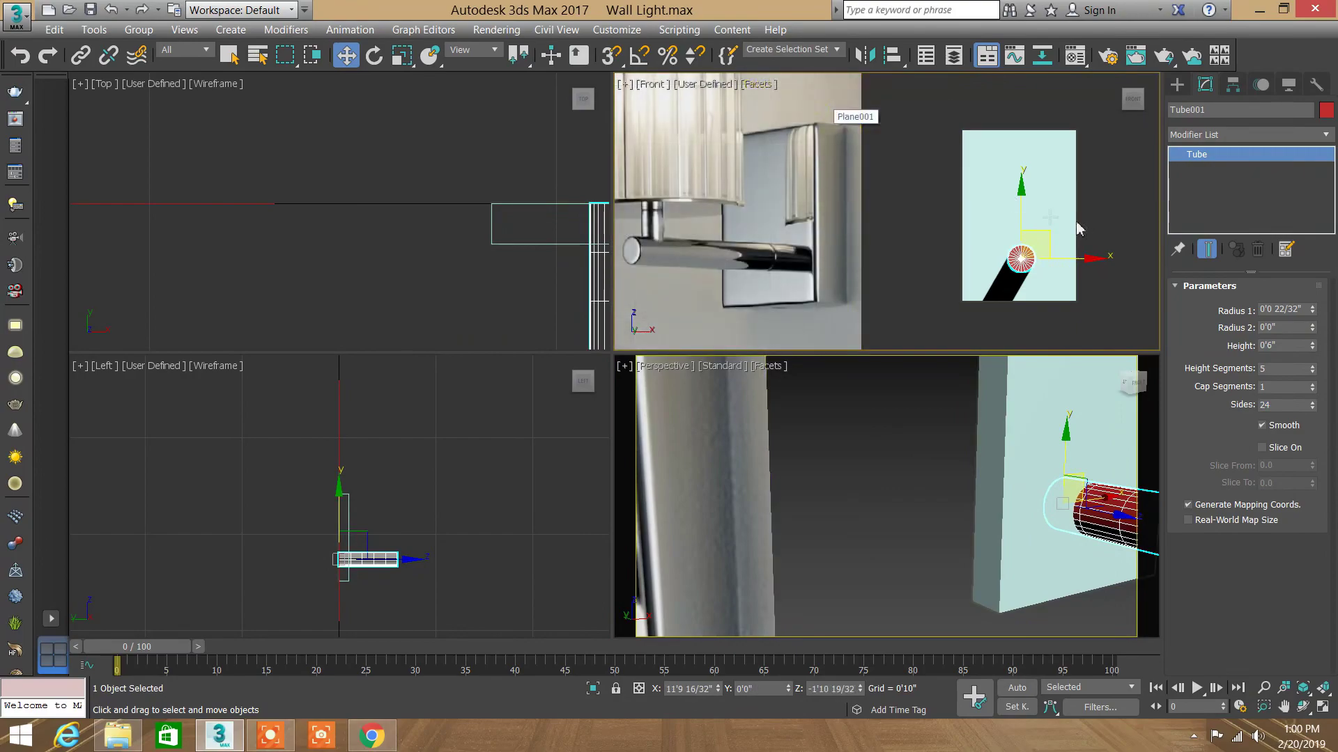
click(687, 85)
click(731, 116)
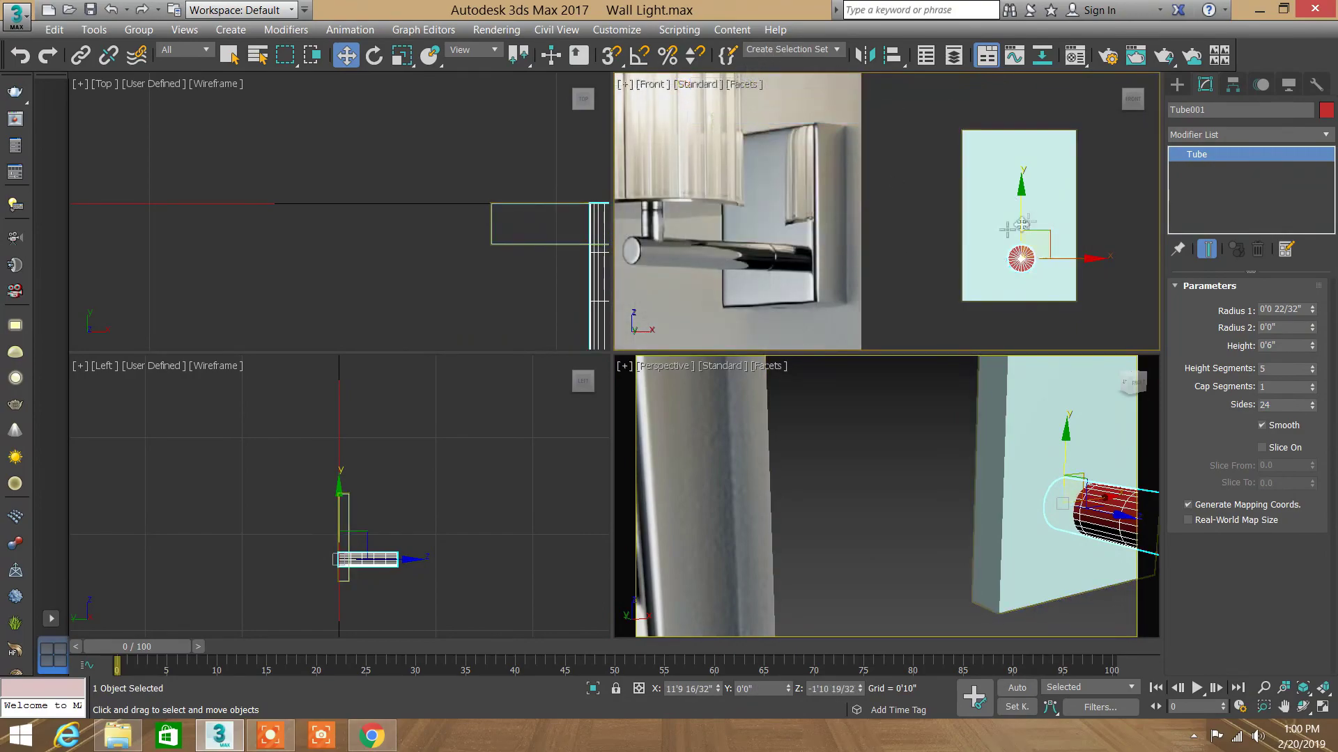
alt+middle_drag(882, 542, 774, 533)
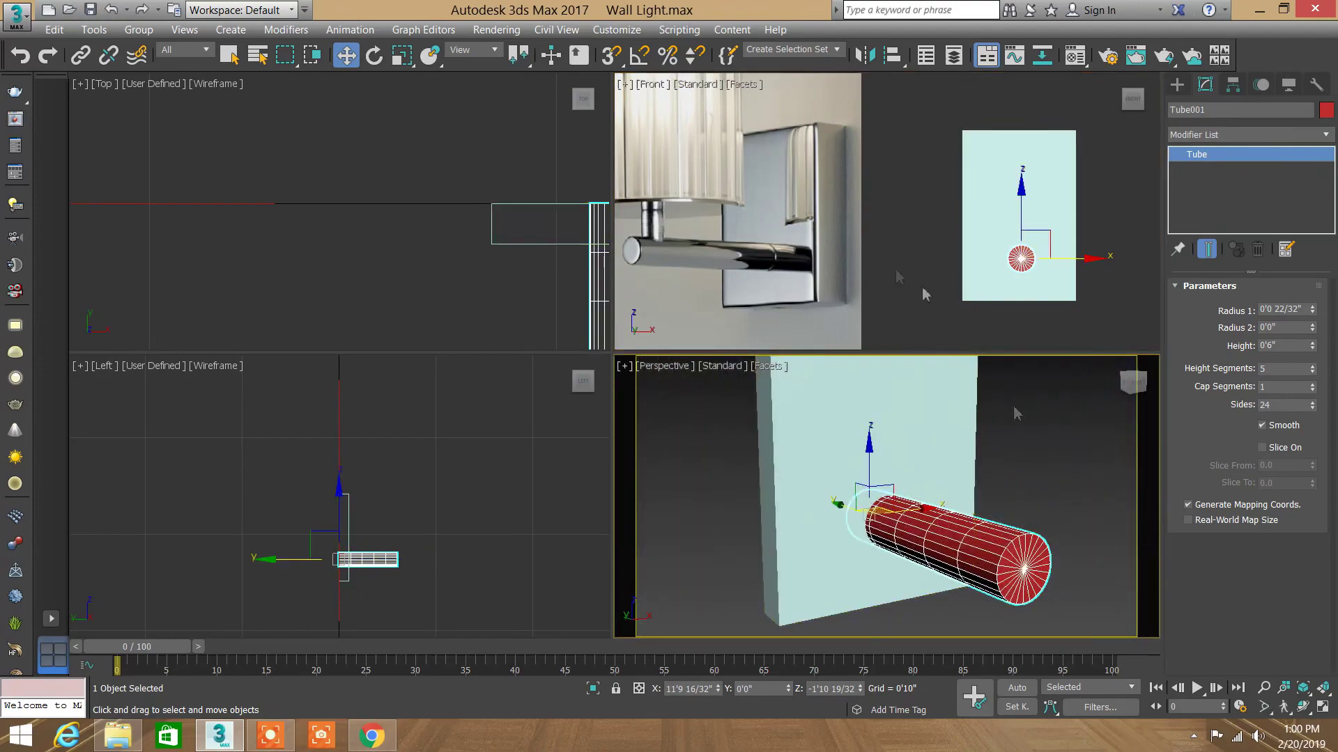
click(866, 56)
click(745, 203)
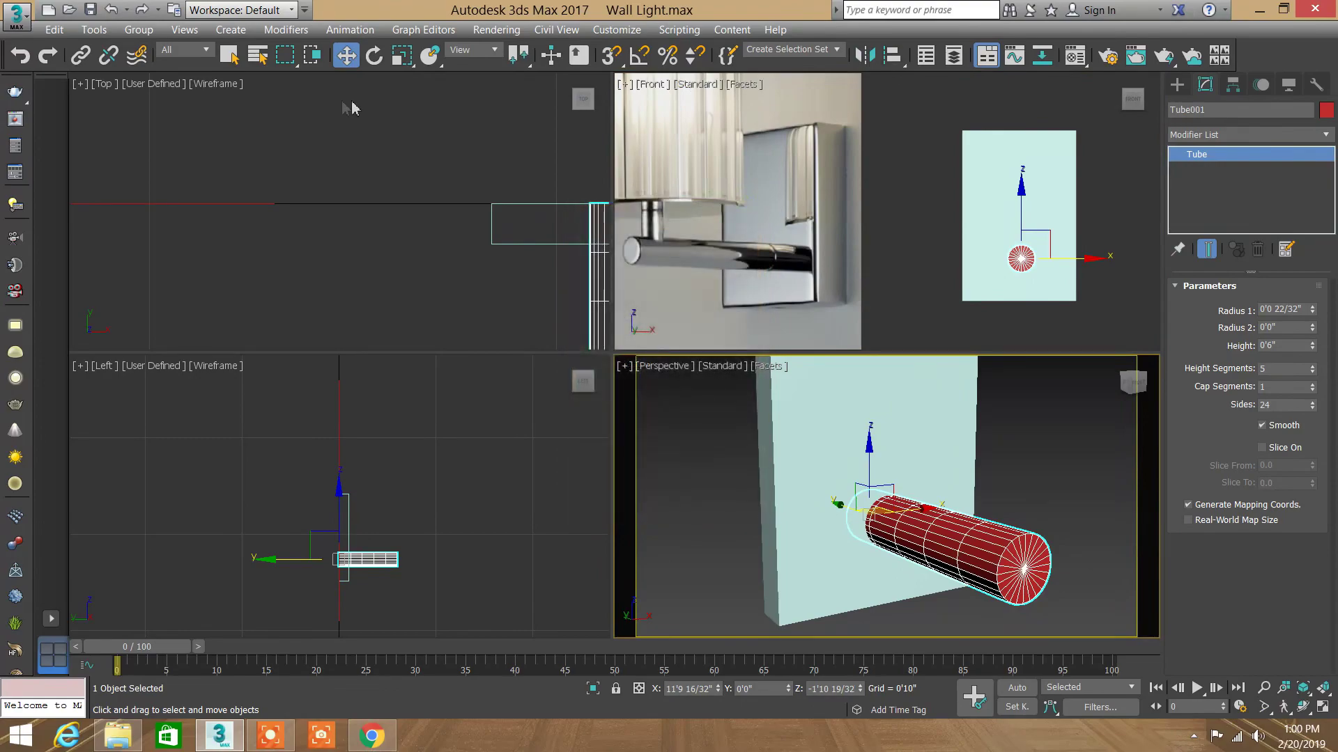
click(230, 56)
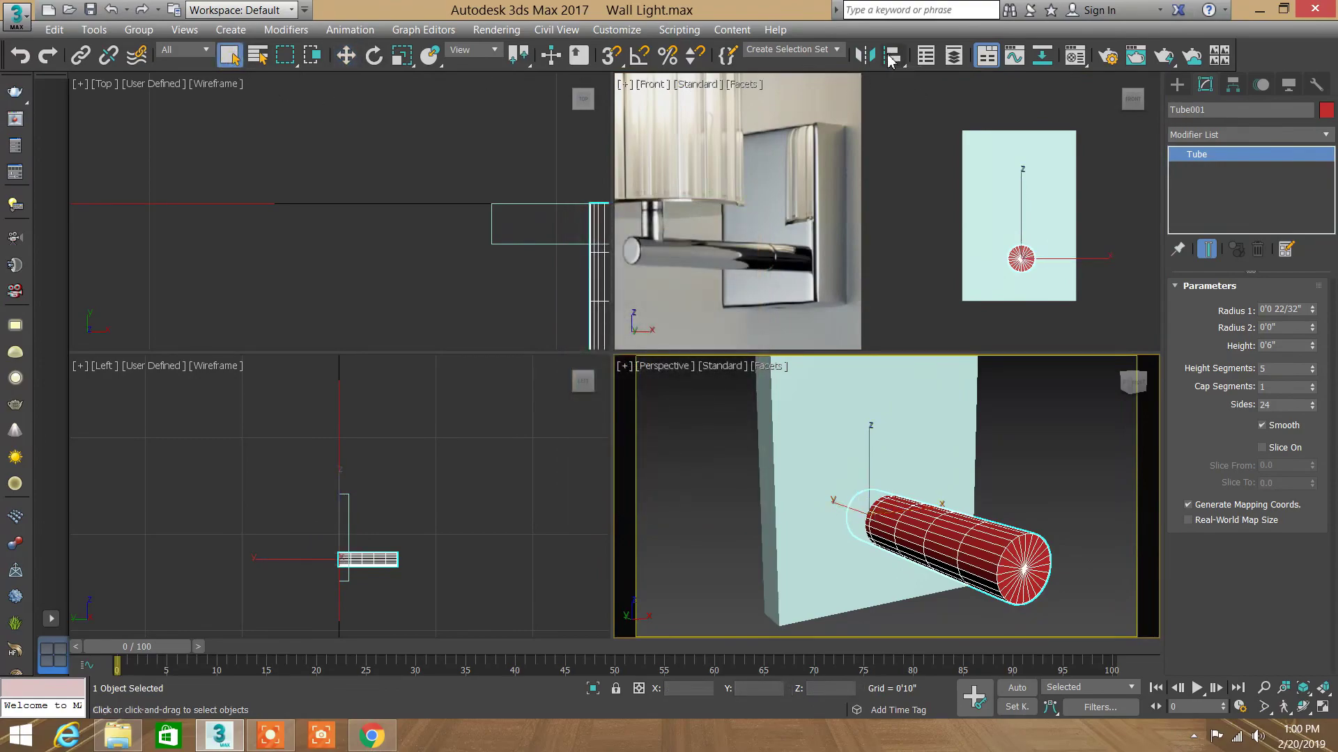
Step: Align Tube001 to Box001 centre-to-centre on X and Y positions, leaving Z unchanged
click(892, 59)
click(906, 463)
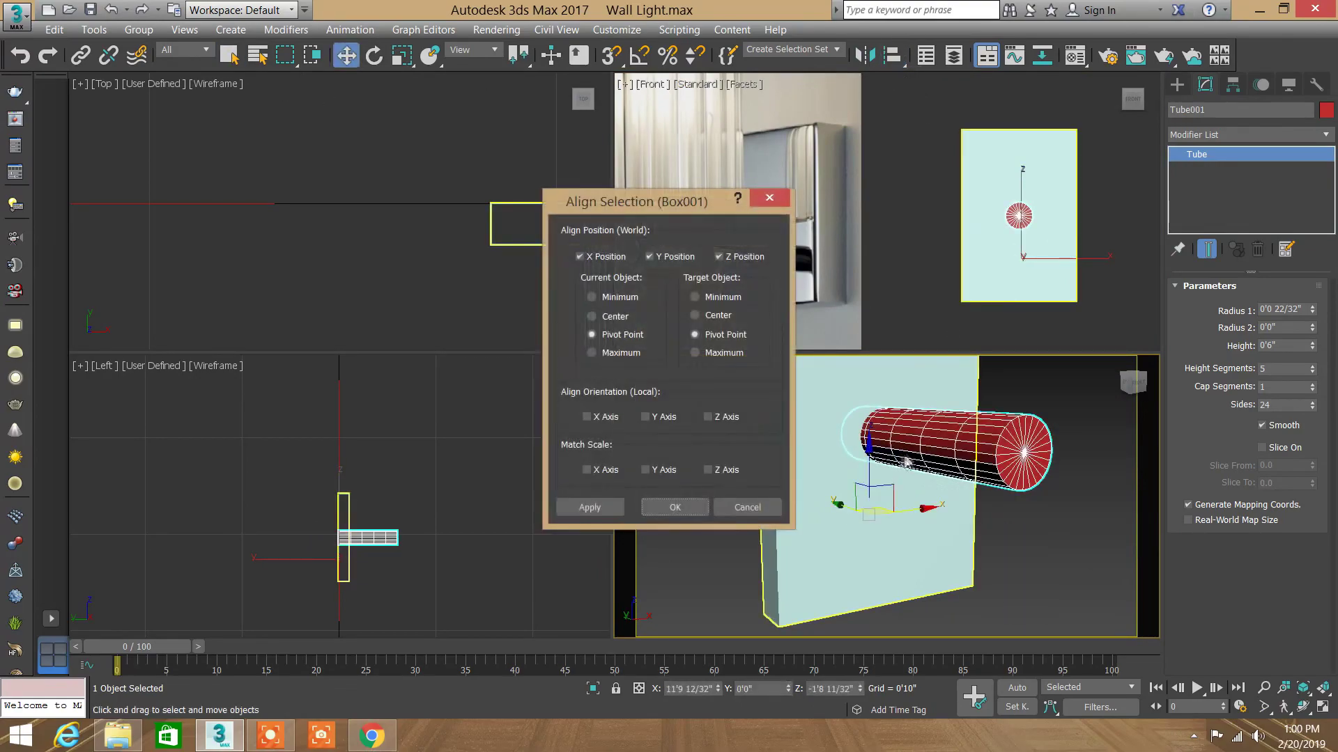
drag(686, 202, 826, 246)
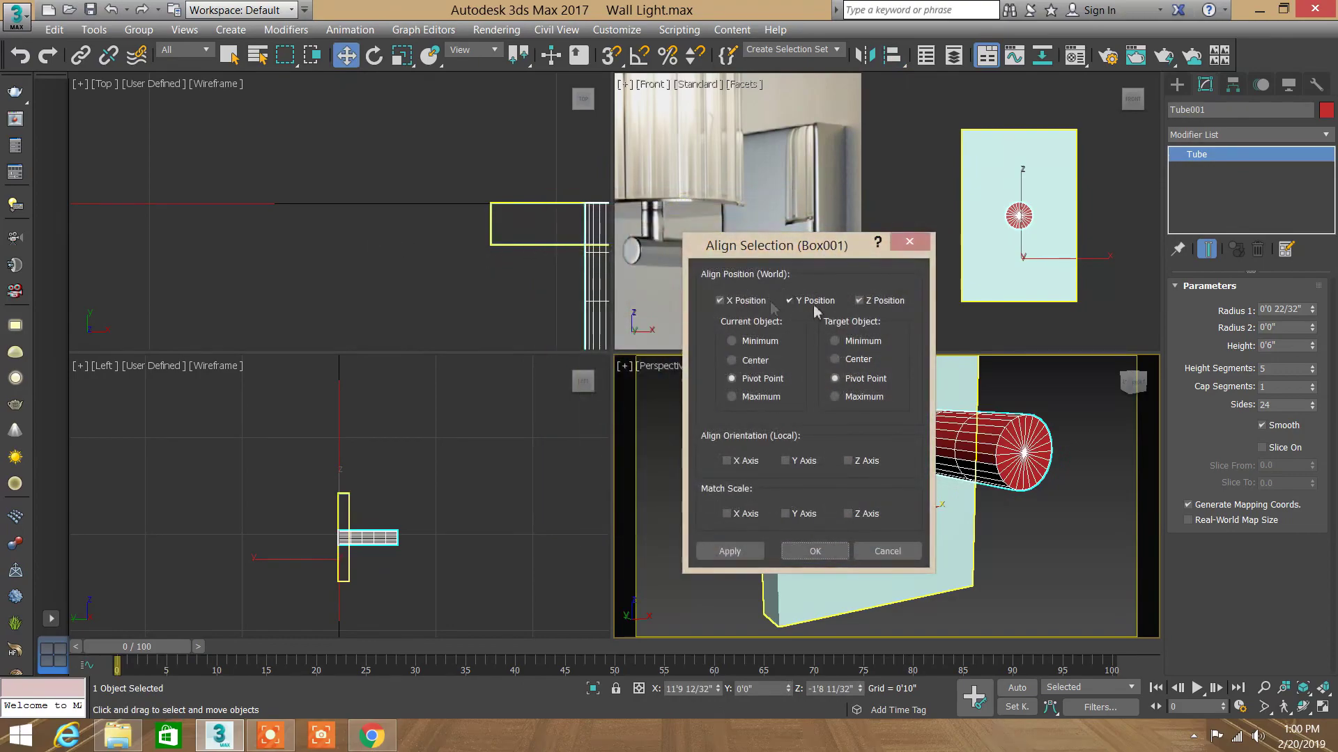
click(764, 343)
click(861, 342)
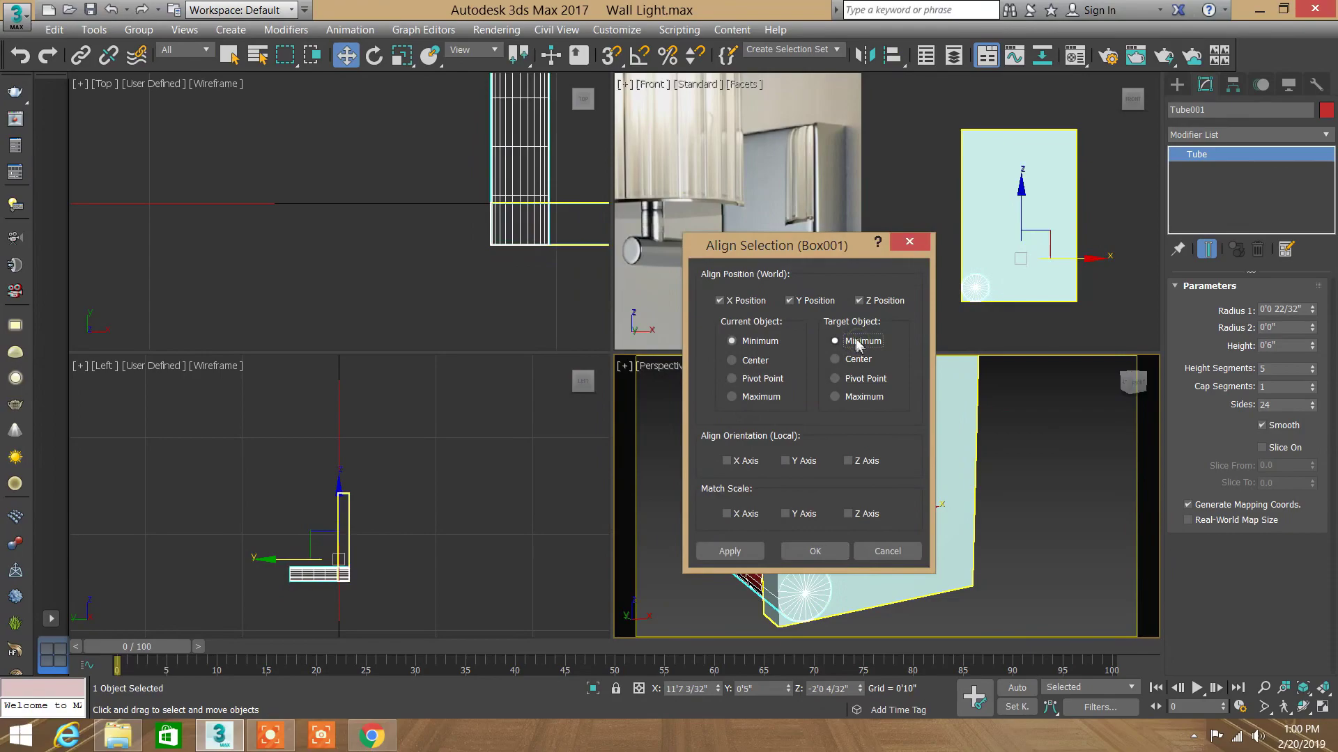
click(765, 368)
click(855, 361)
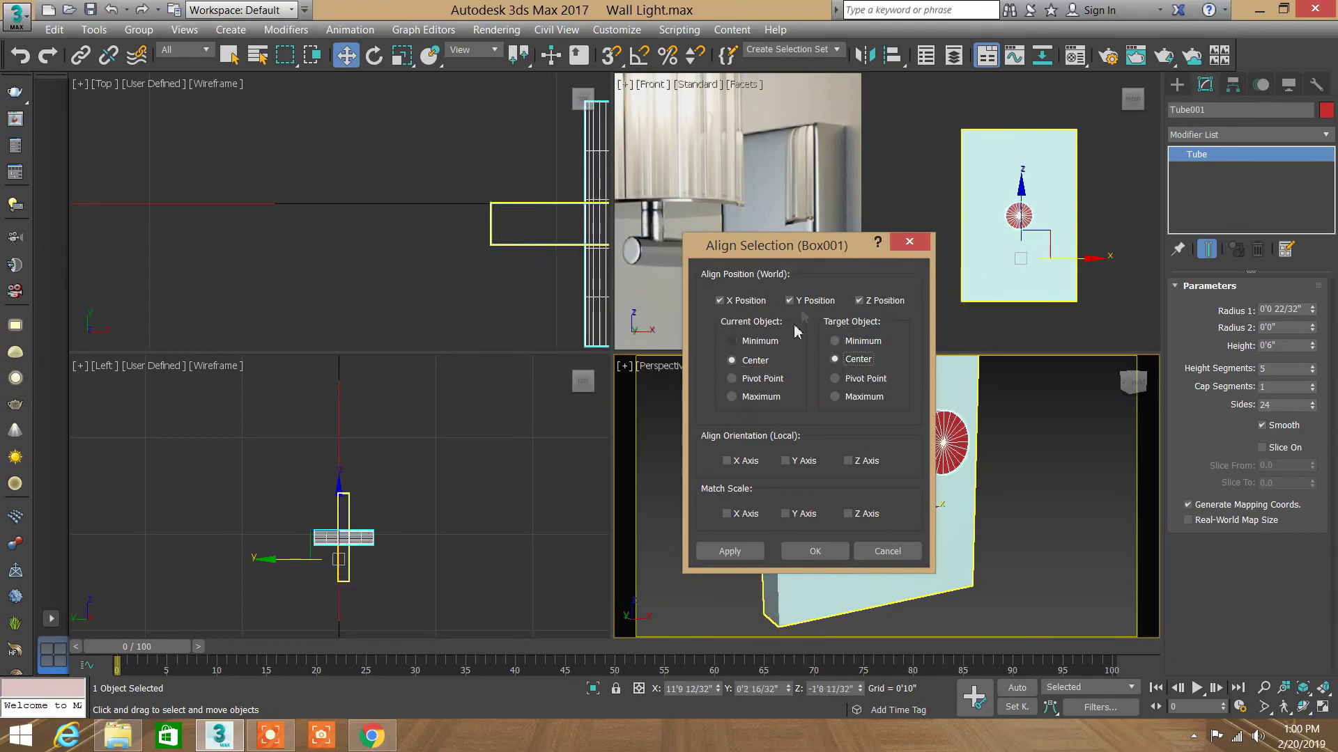
click(812, 302)
click(769, 308)
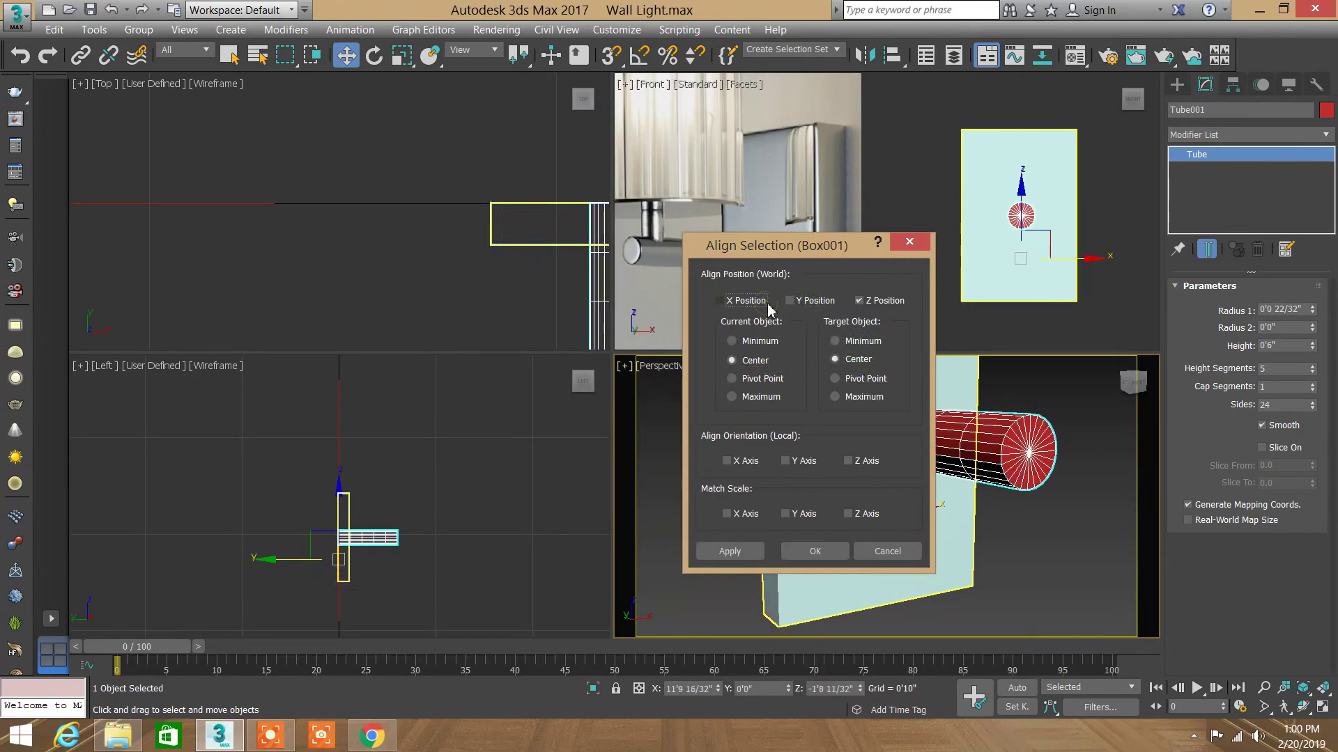
click(762, 307)
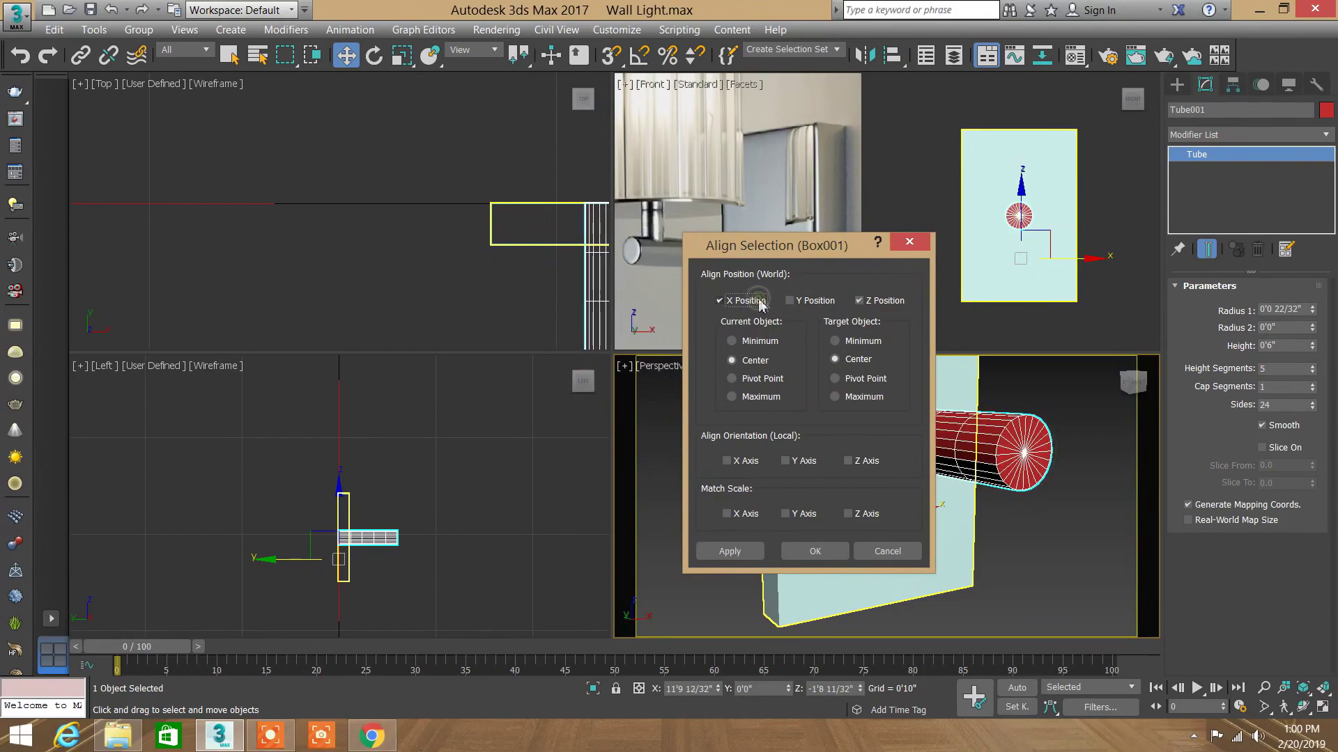
click(870, 302)
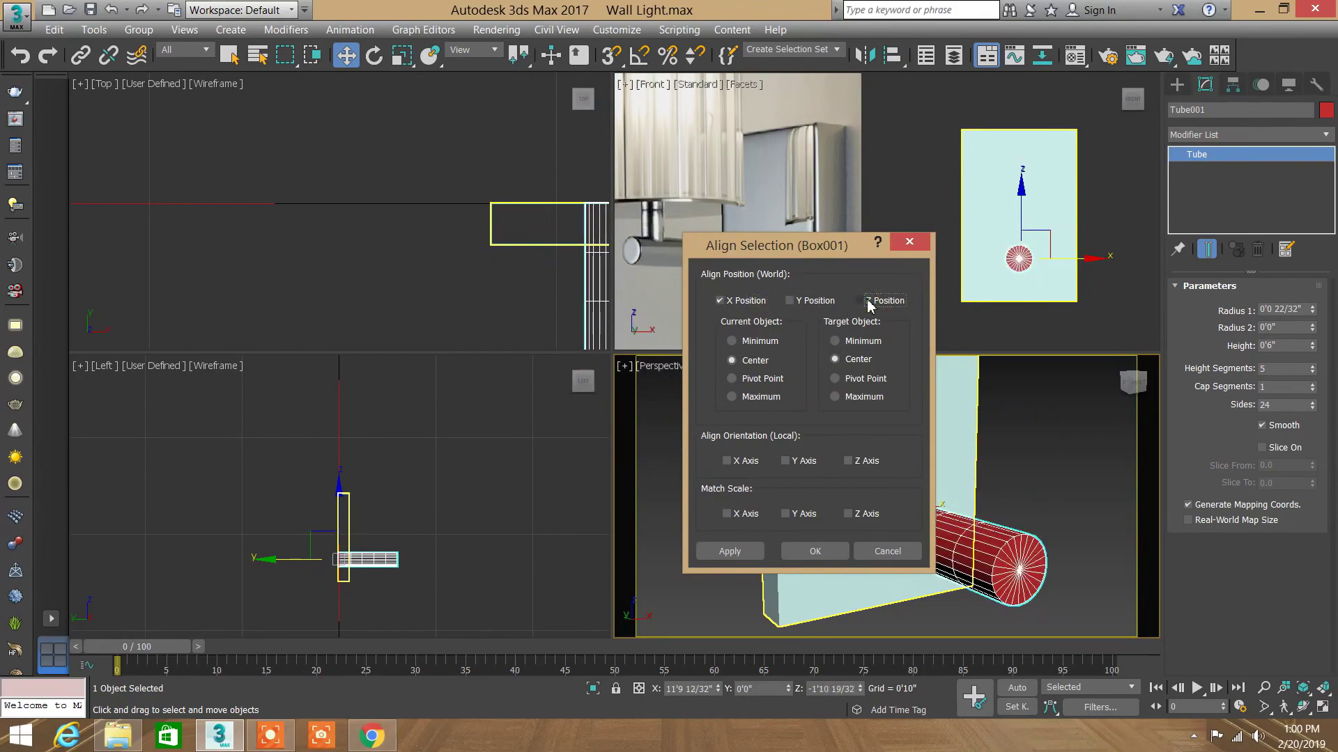
click(825, 312)
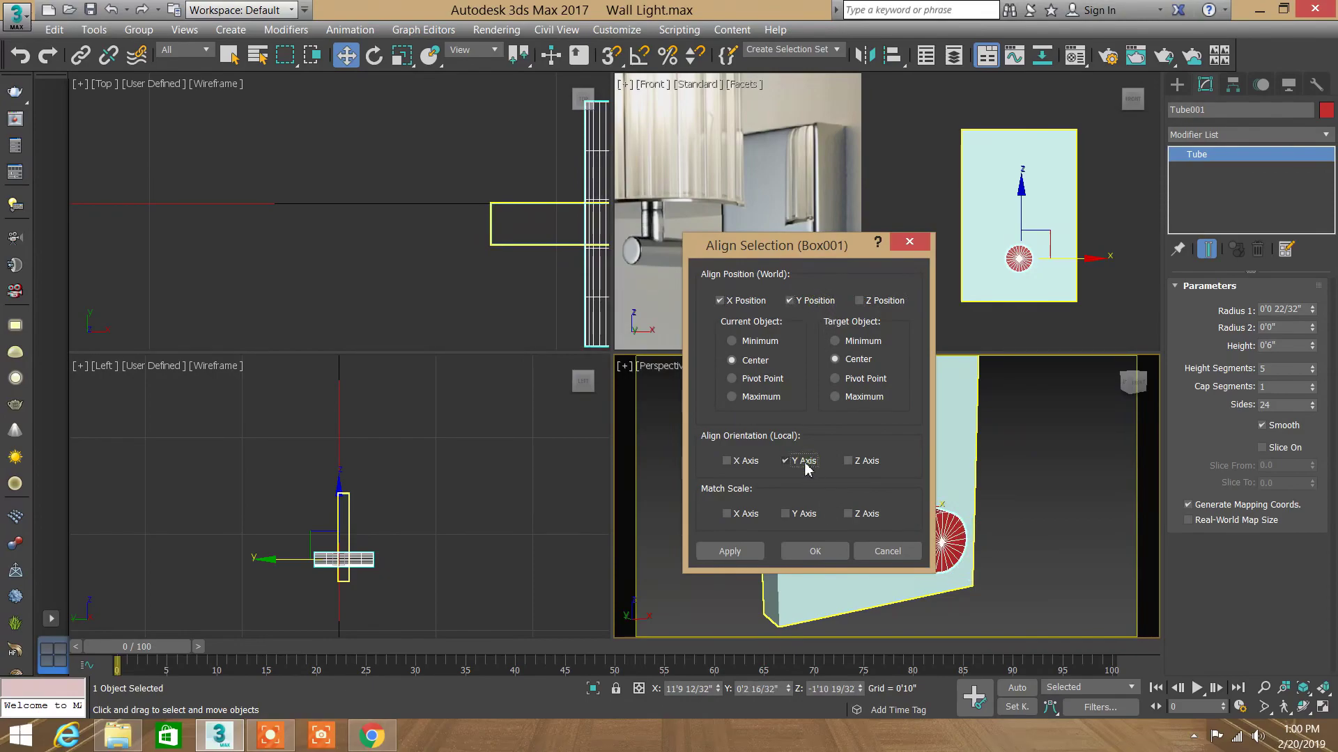
click(815, 550)
Step: Slide the tube along Y in the Top view so it meets the wall plate
middle_drag(507, 214, 302, 214)
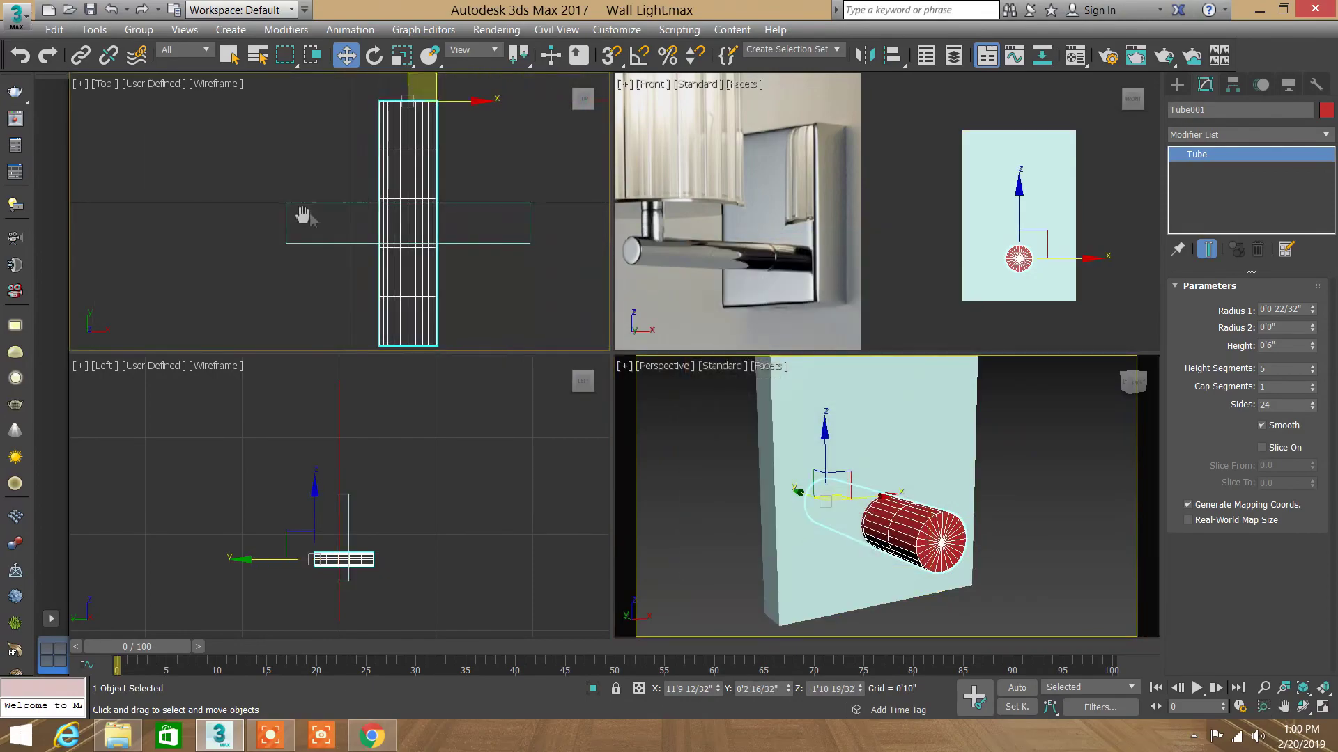
drag(416, 91, 441, 223)
scroll(442, 223, up, 3)
scroll(425, 209, up, 3)
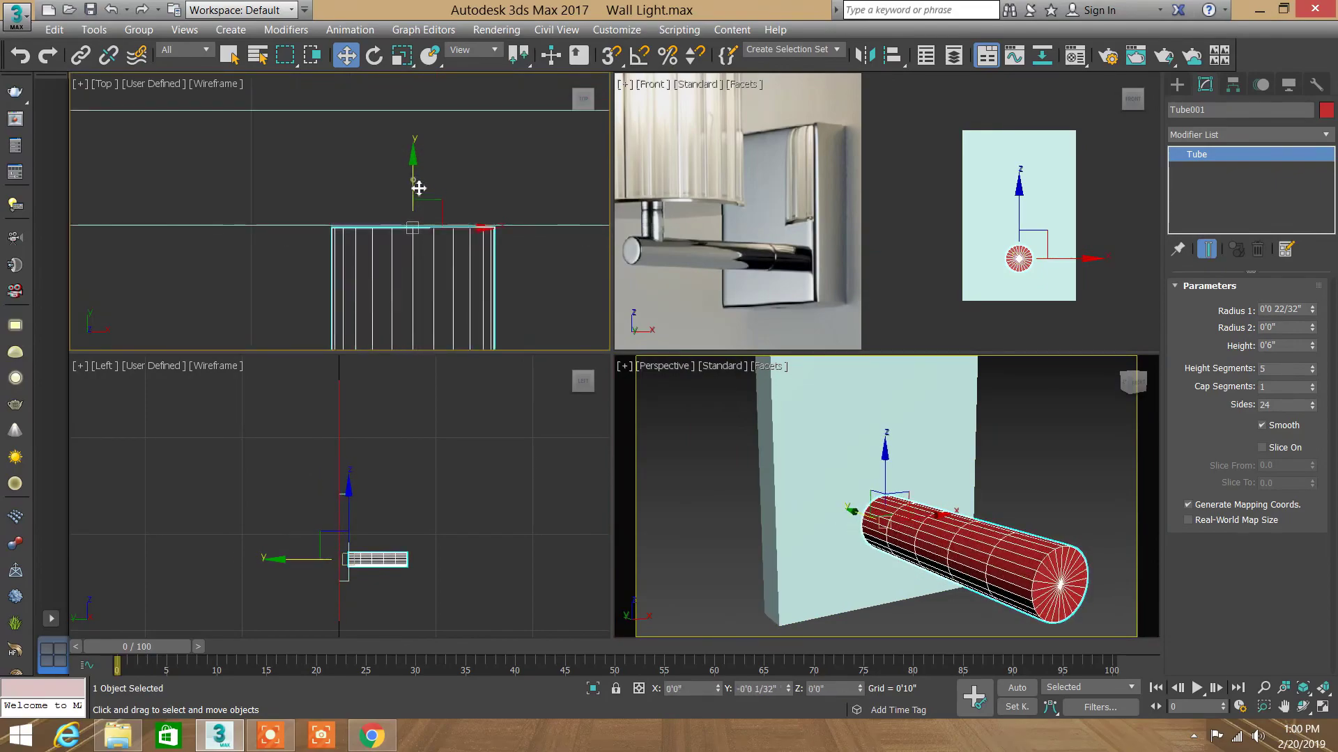
scroll(414, 223, up, 5)
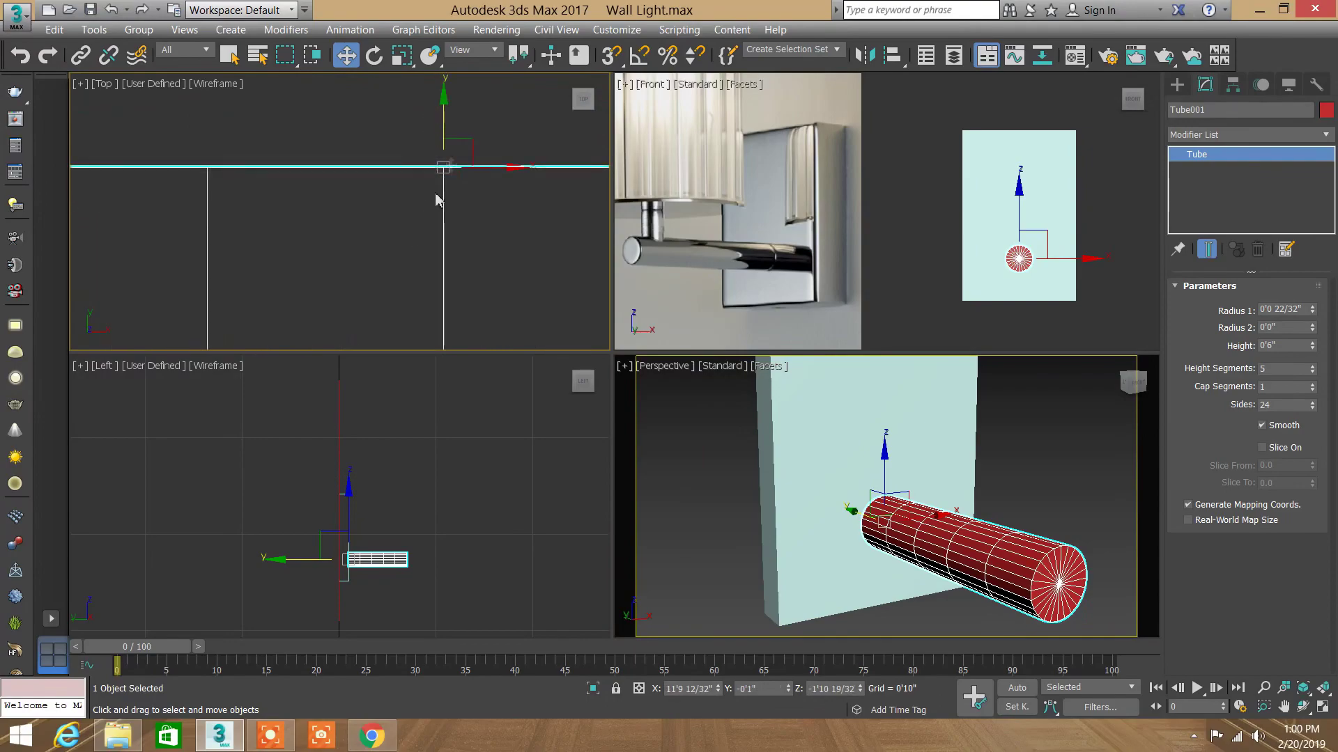
drag(446, 127, 451, 127)
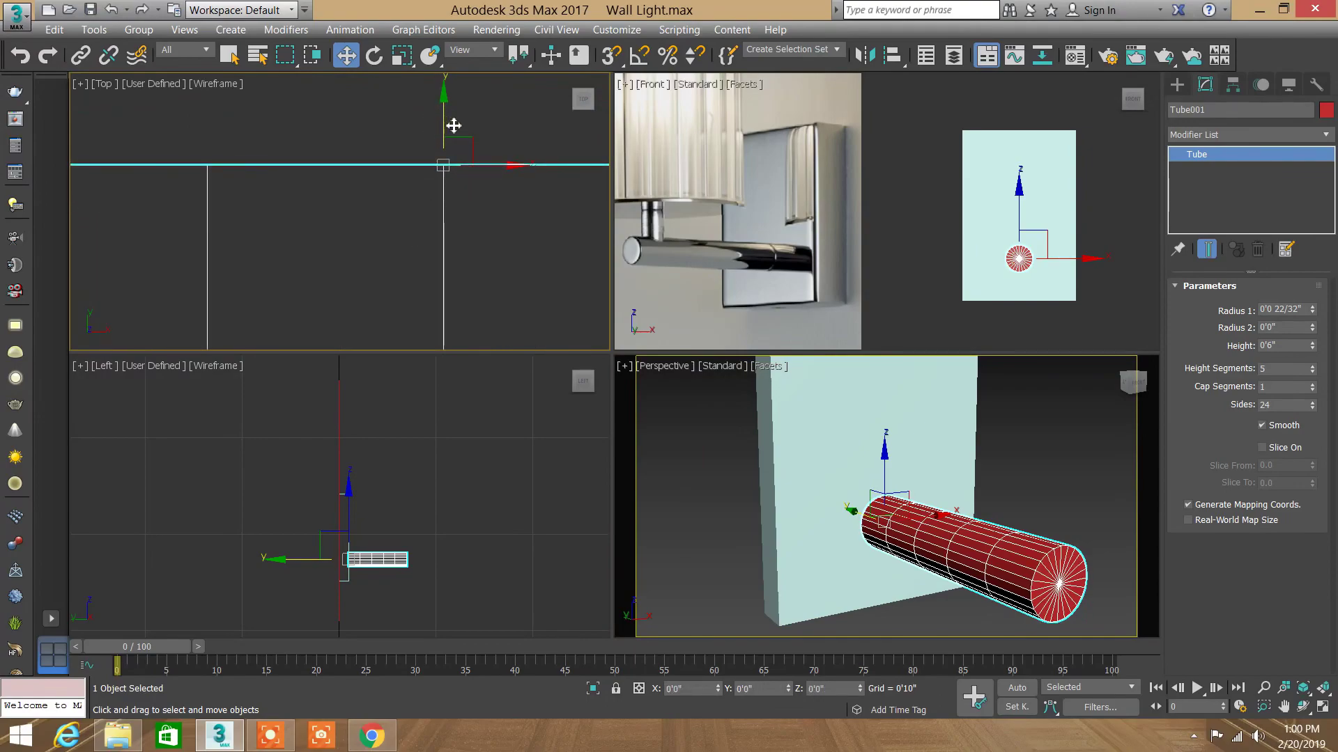
click(1050, 464)
scroll(969, 462, down, 2)
scroll(966, 462, down, 5)
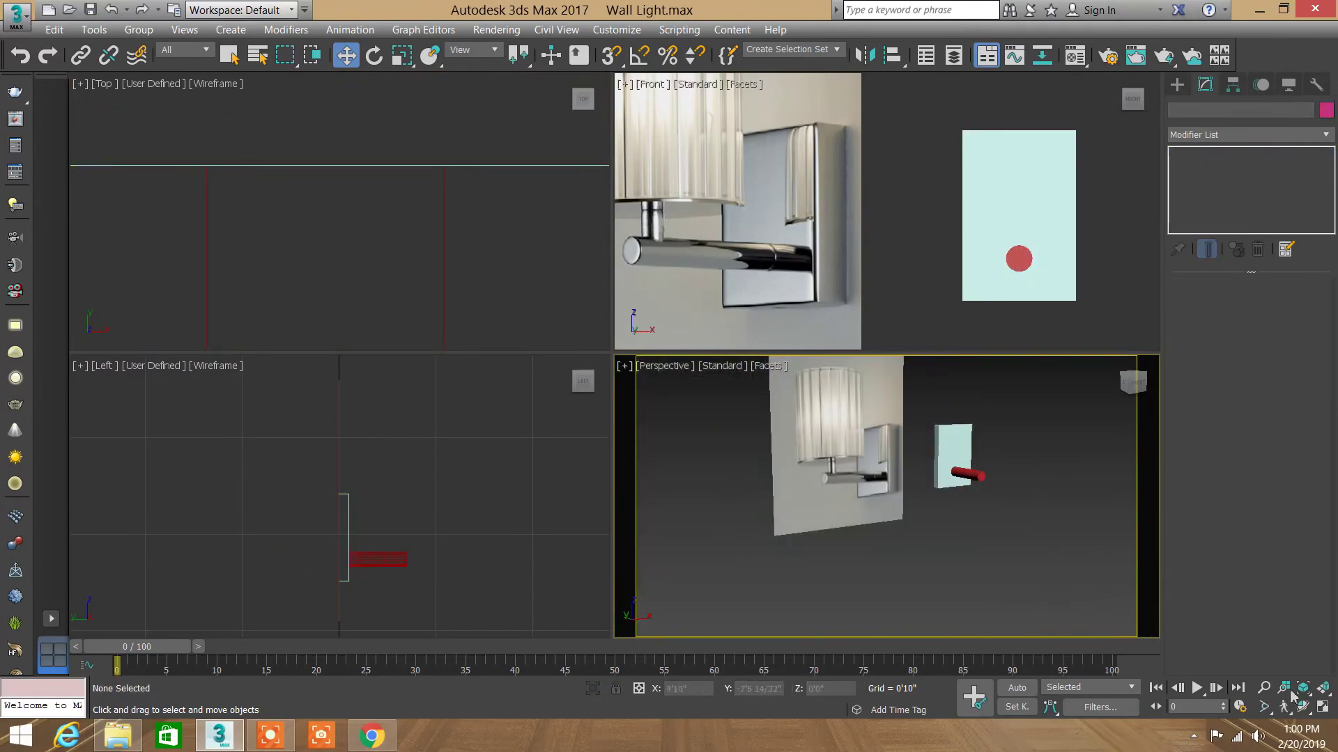
click(1323, 708)
mouse_move(681, 335)
mouse_down()
mouse_move(710, 337)
mouse_move(669, 349)
mouse_up()
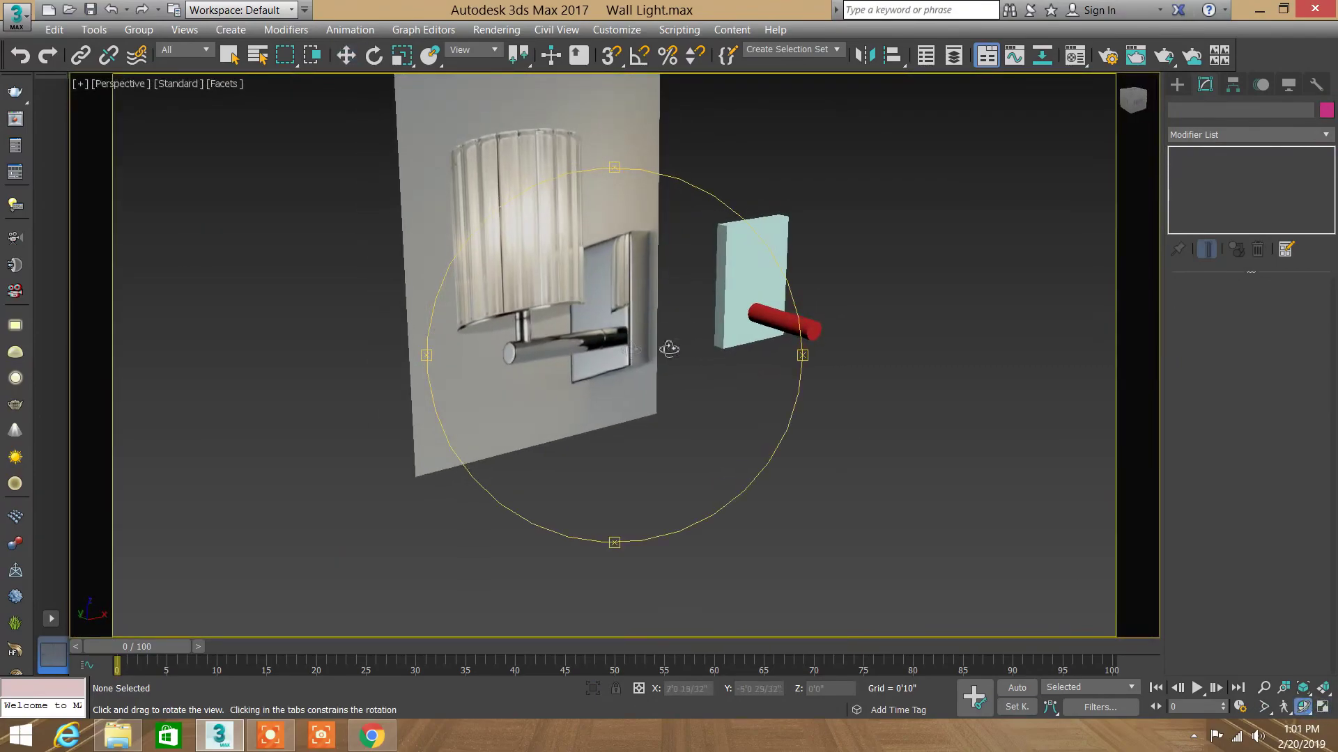
mouse_move(778, 336)
mouse_down()
mouse_move(732, 320)
mouse_move(704, 359)
mouse_up()
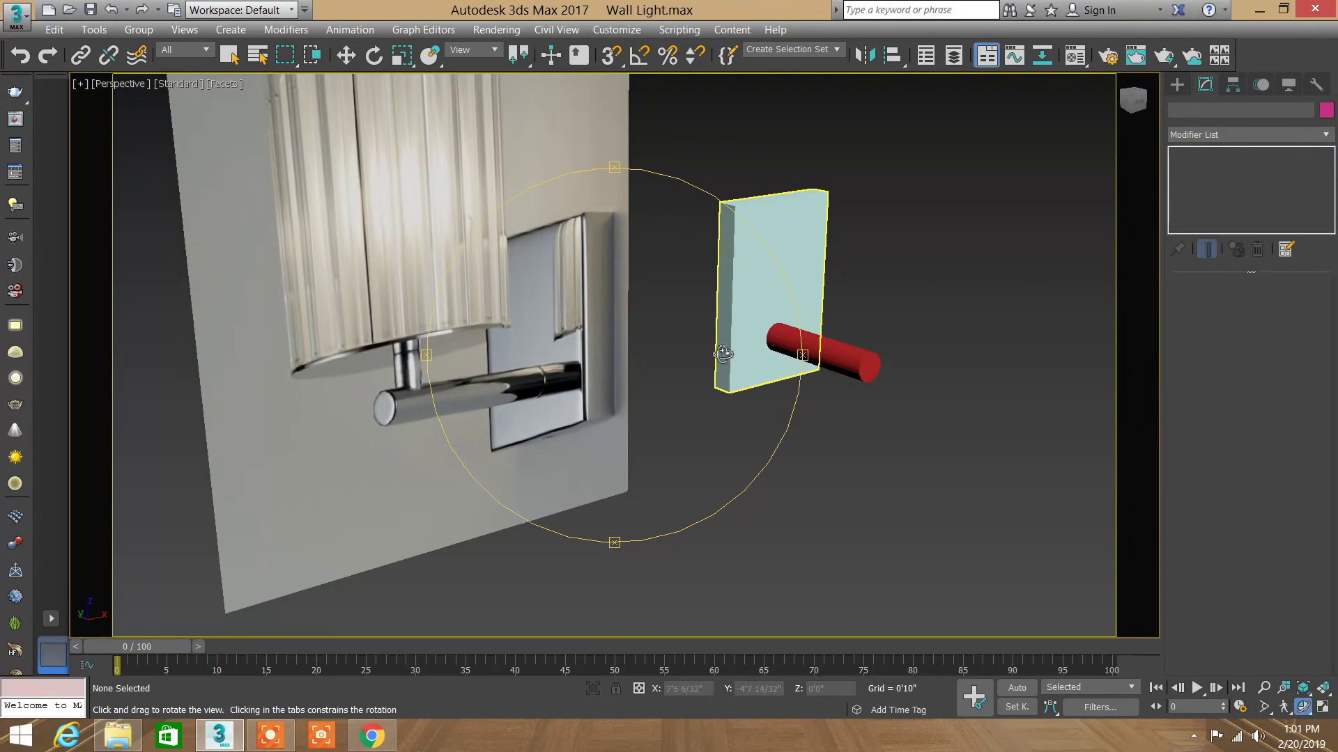
key(w)
scroll(704, 359, down, 3)
scroll(767, 328, down, 1)
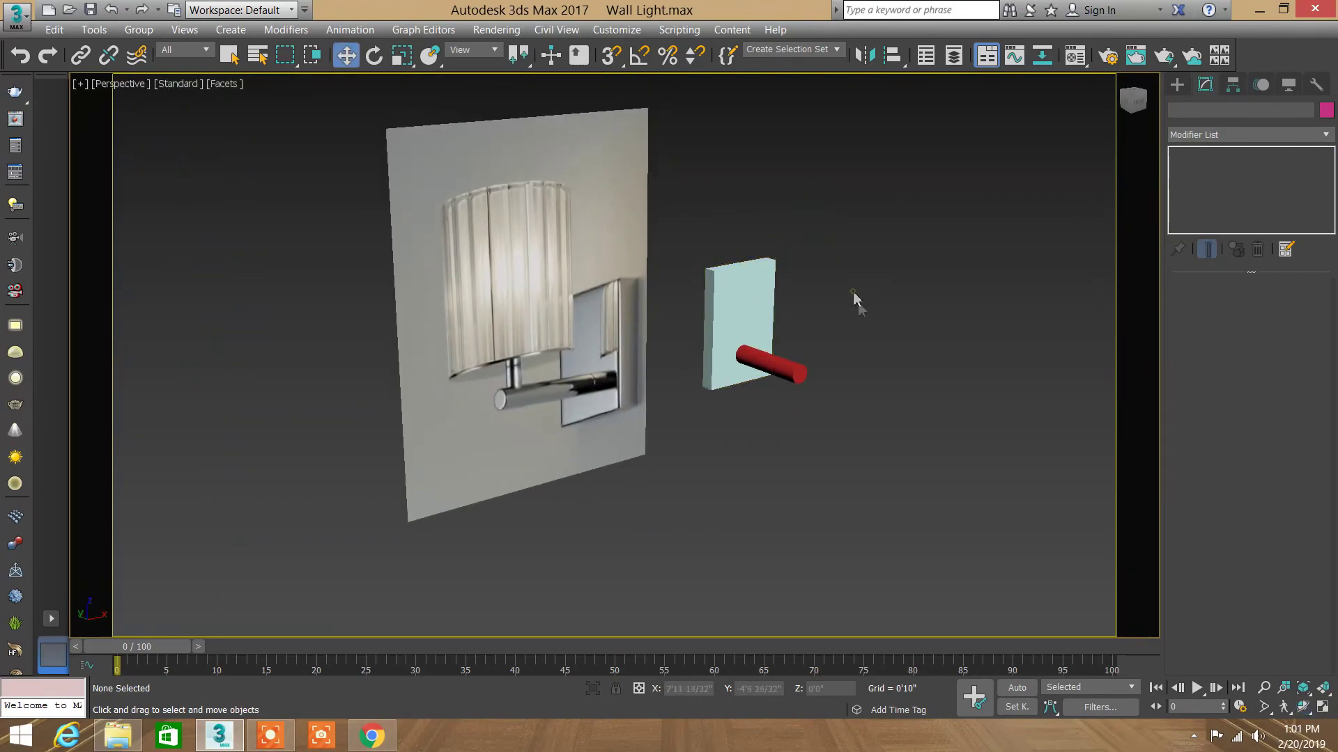
click(1323, 712)
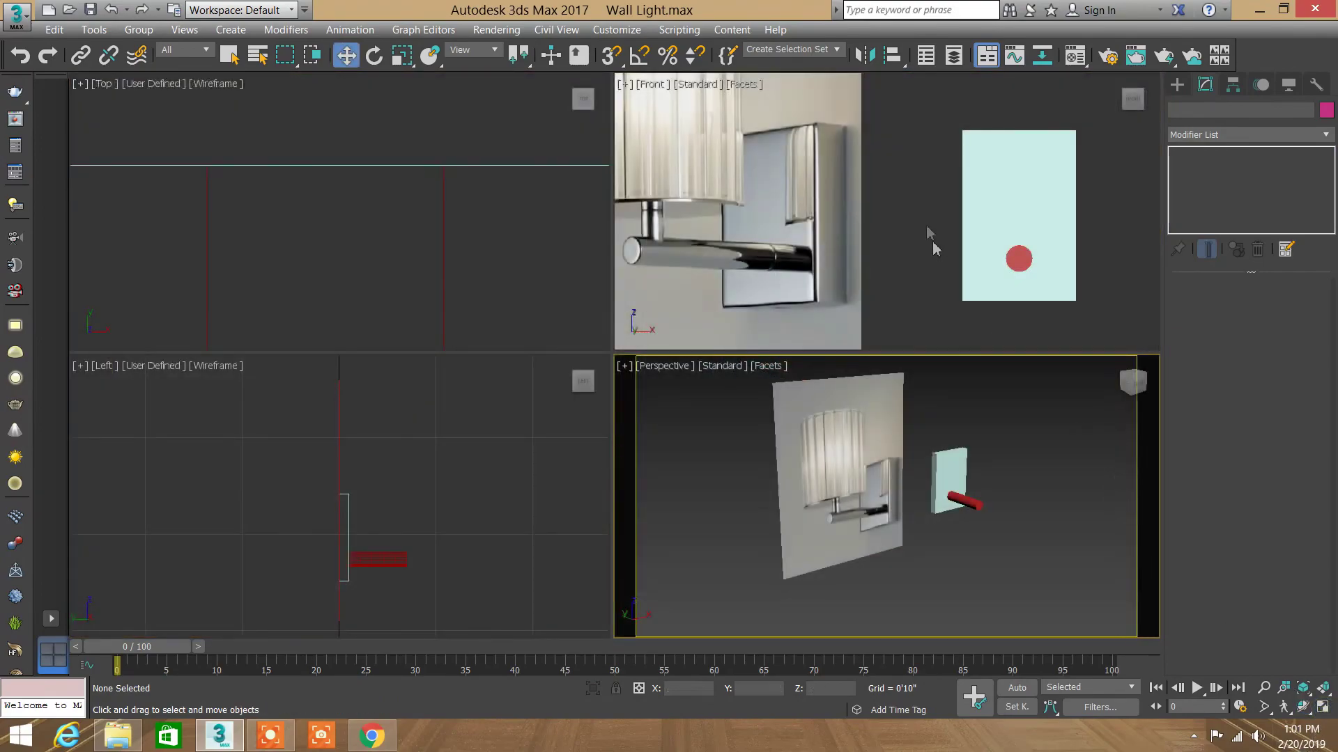
middle_drag(443, 215, 414, 188)
scroll(439, 203, down, 2)
scroll(427, 188, down, 2)
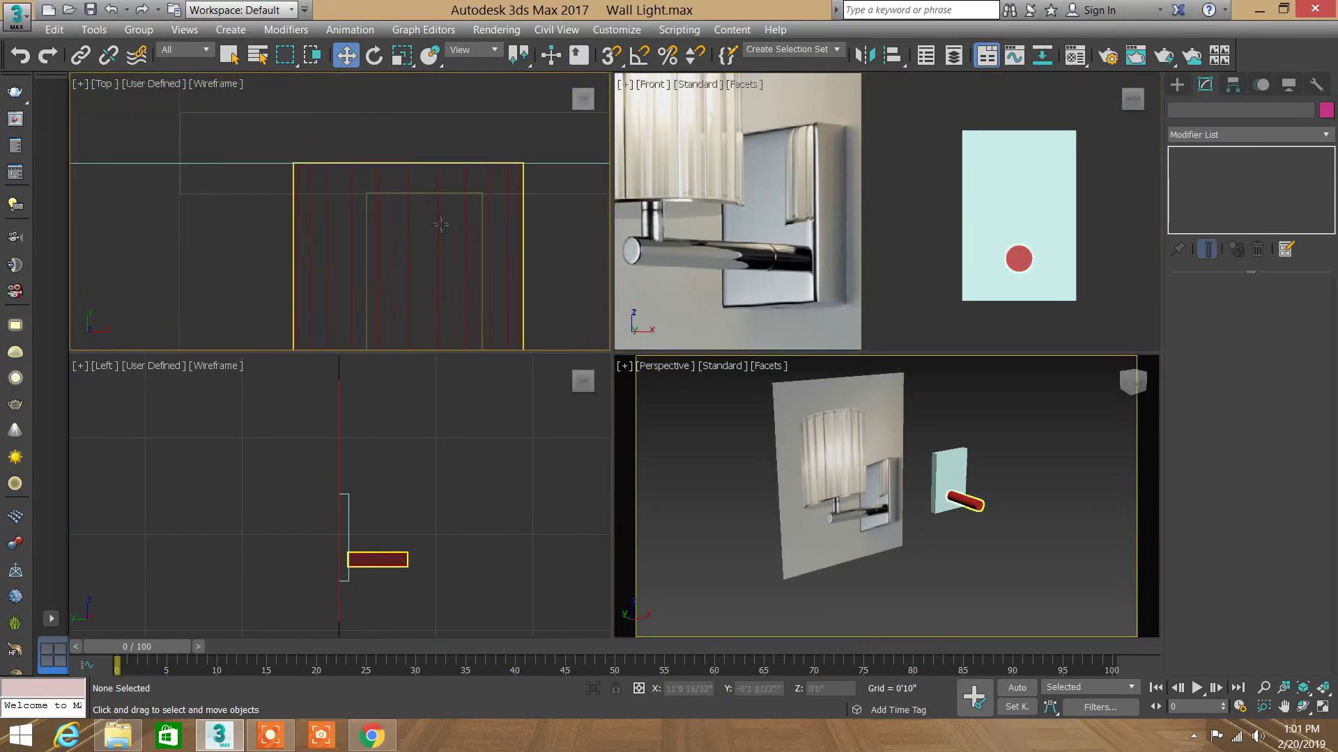
scroll(404, 179, down, 2)
scroll(418, 188, down, 2)
scroll(435, 181, down, 2)
scroll(439, 189, down, 1)
scroll(437, 188, up, 1)
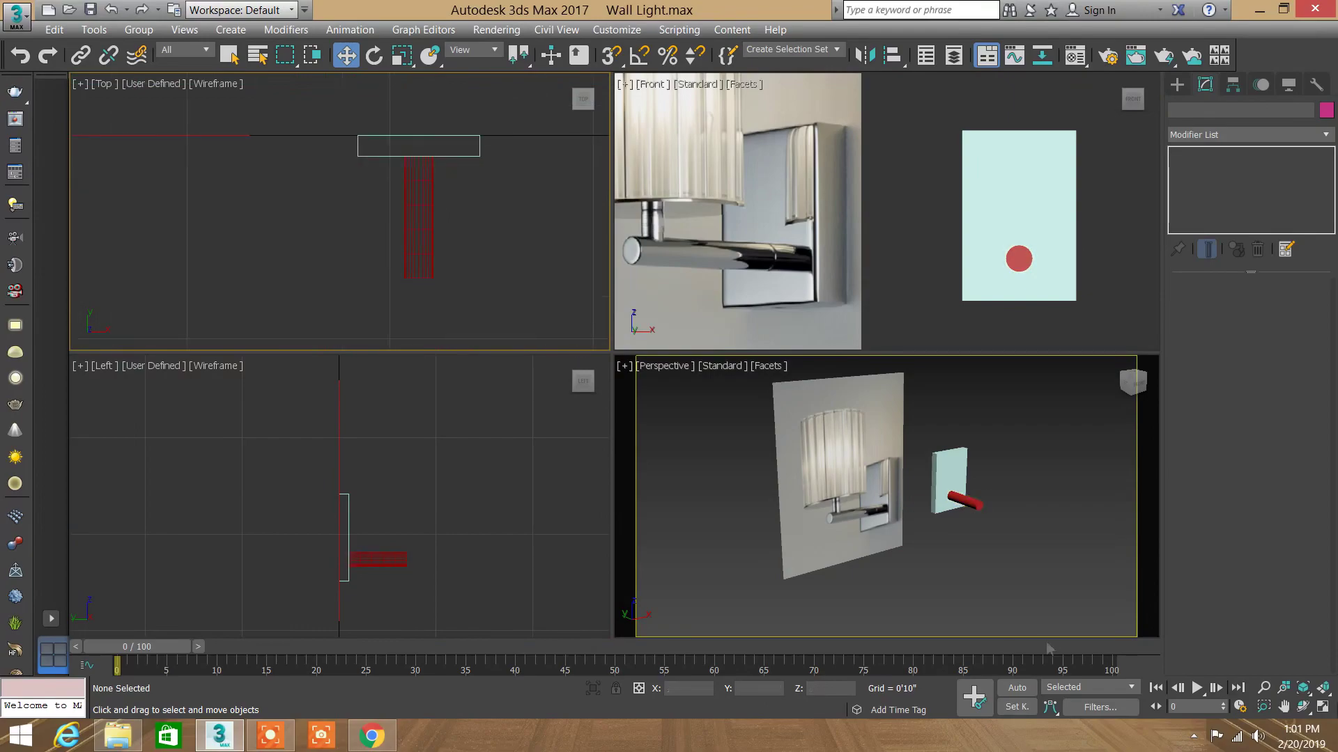
click(1263, 687)
drag(446, 265, 438, 188)
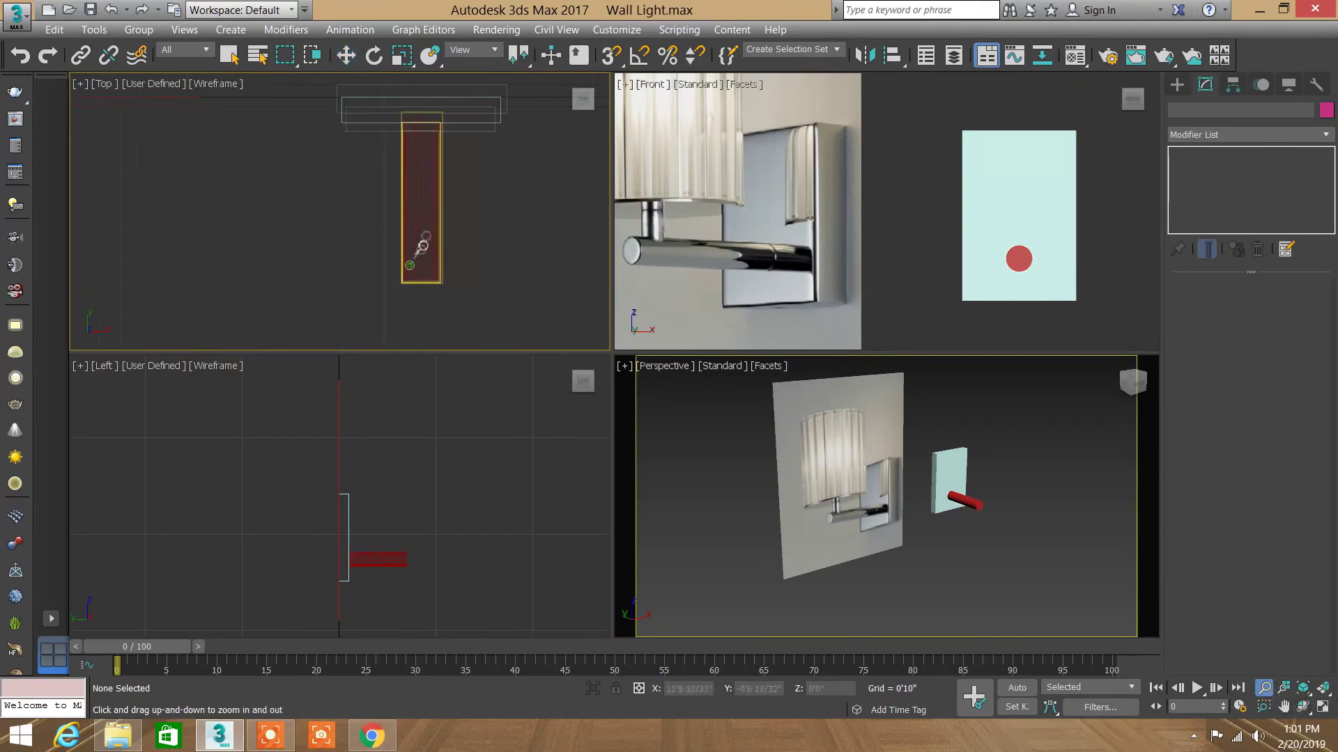
key(w)
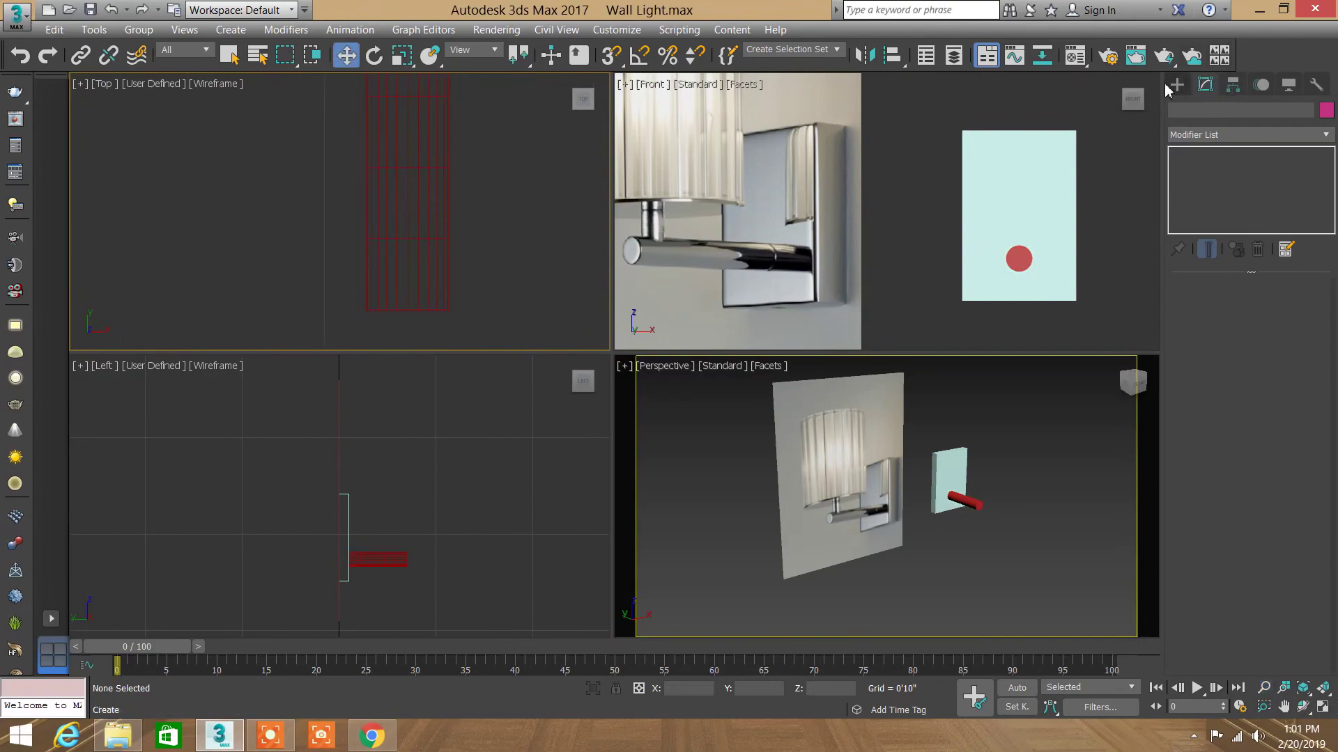
Step: Create a small new tube, Tube002, in the Top view
click(1177, 85)
scroll(669, 237, up, 1)
middle_drag(670, 237, 681, 237)
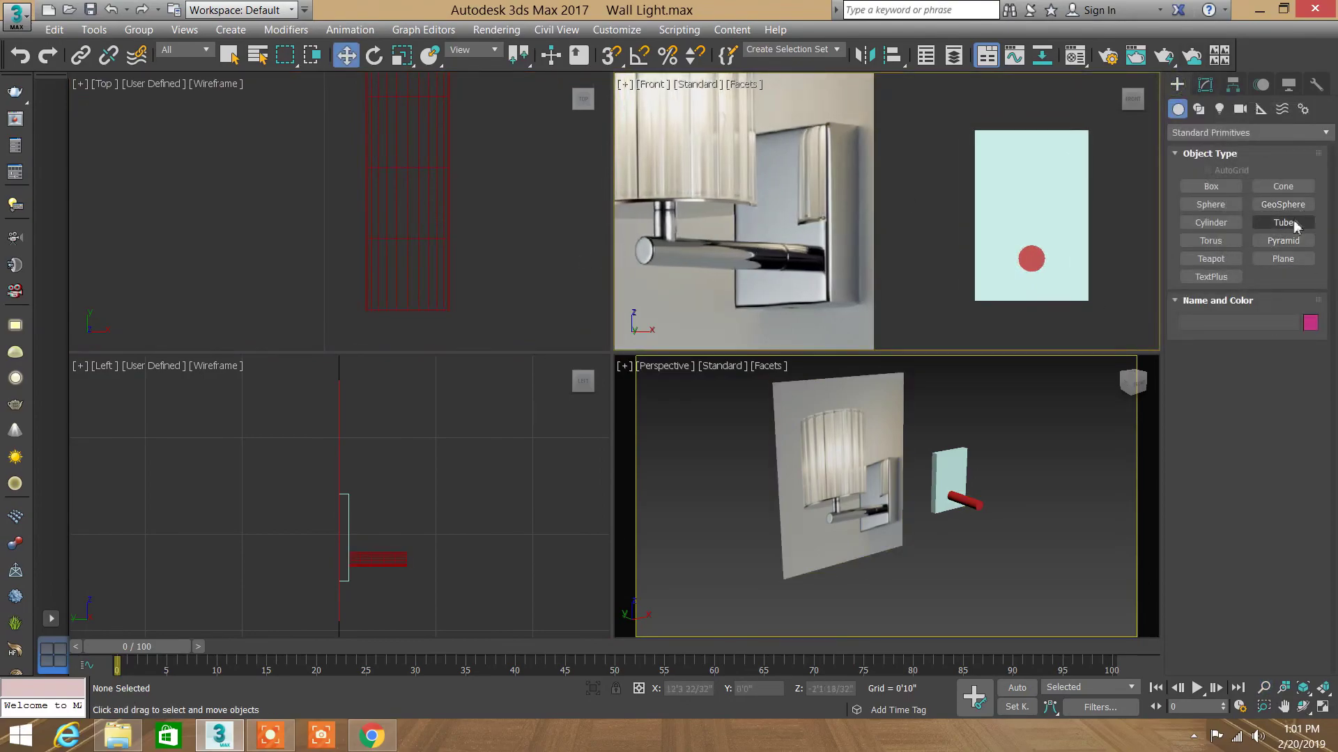
click(1282, 222)
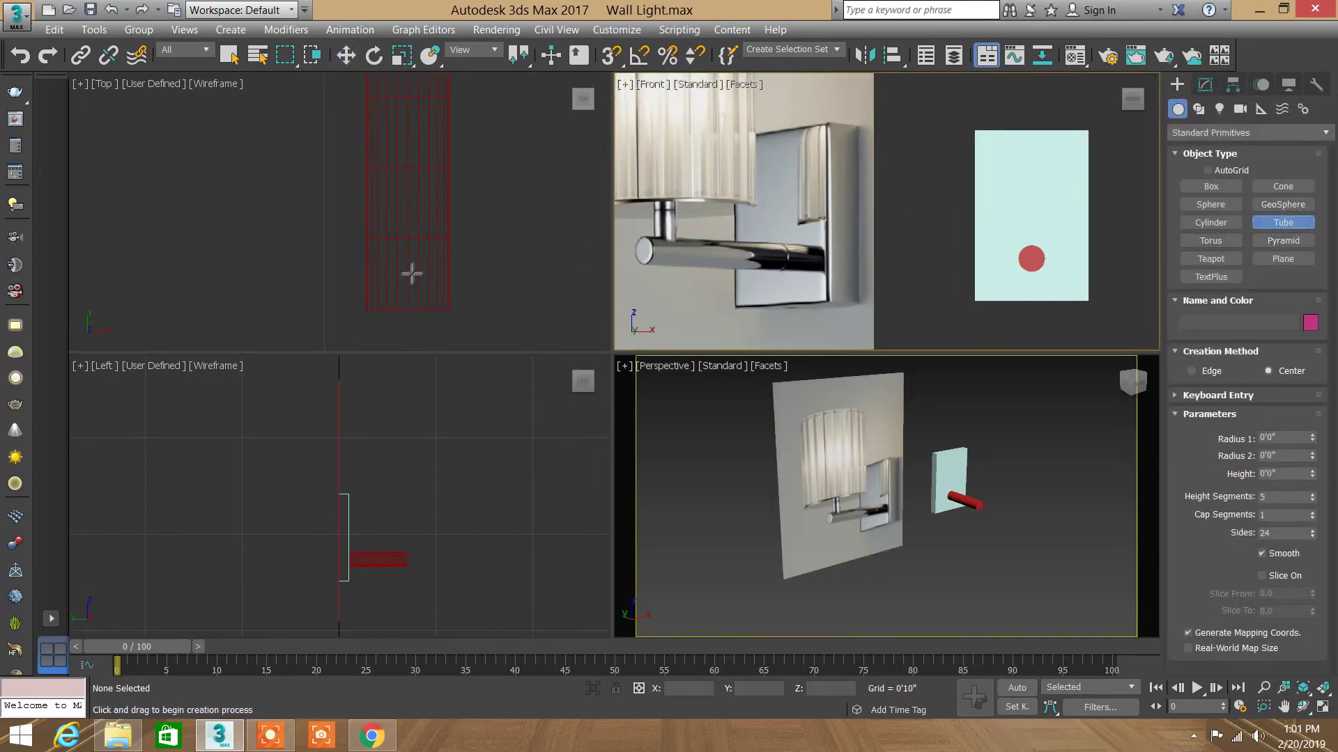
drag(408, 279, 437, 279)
click(440, 278)
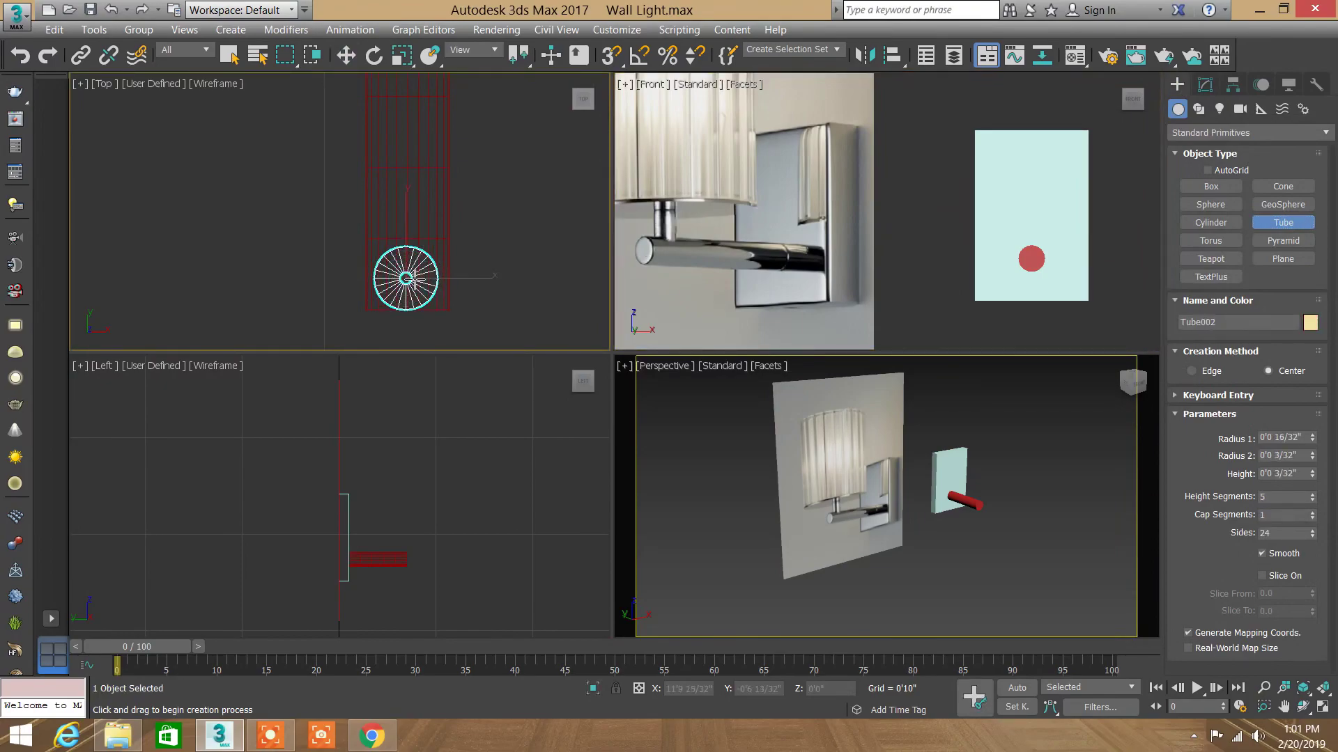
Step: Lower the new tube in the Front view to sit just above the red rod
key(w)
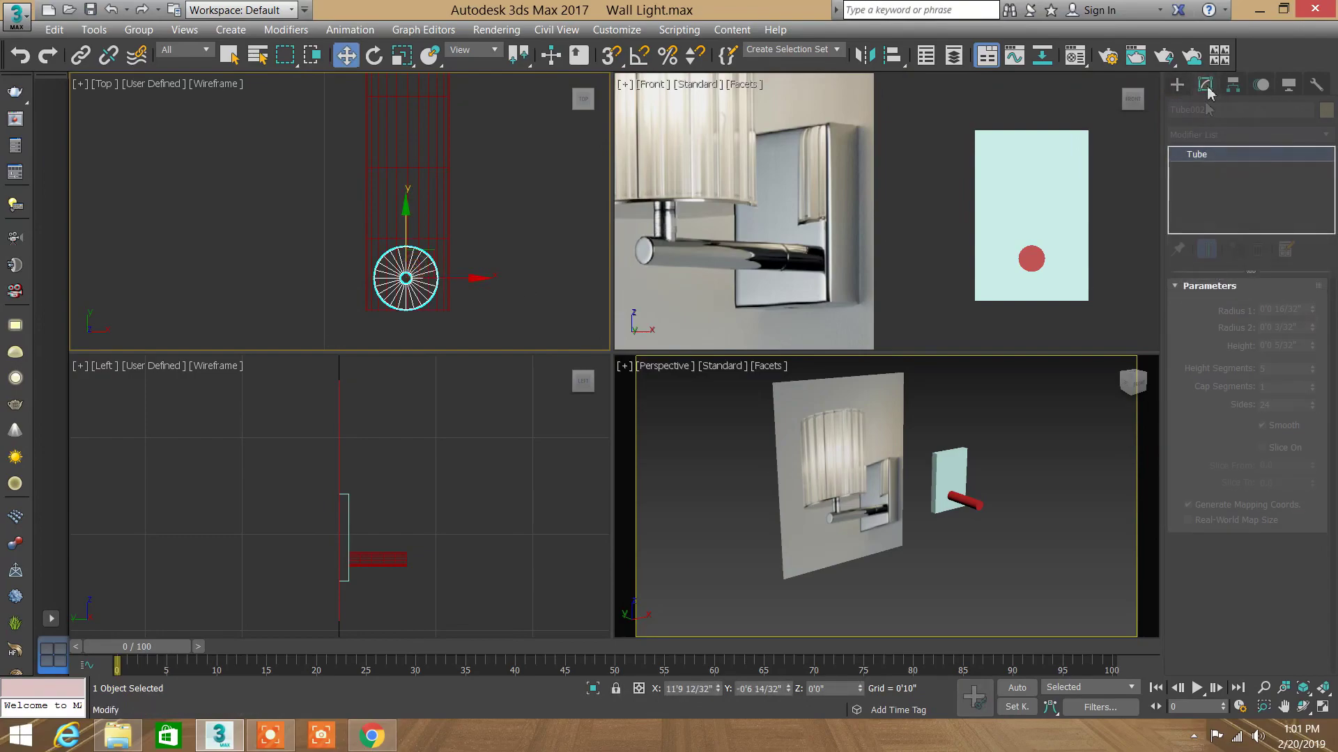
click(1205, 85)
middle_click(1081, 499)
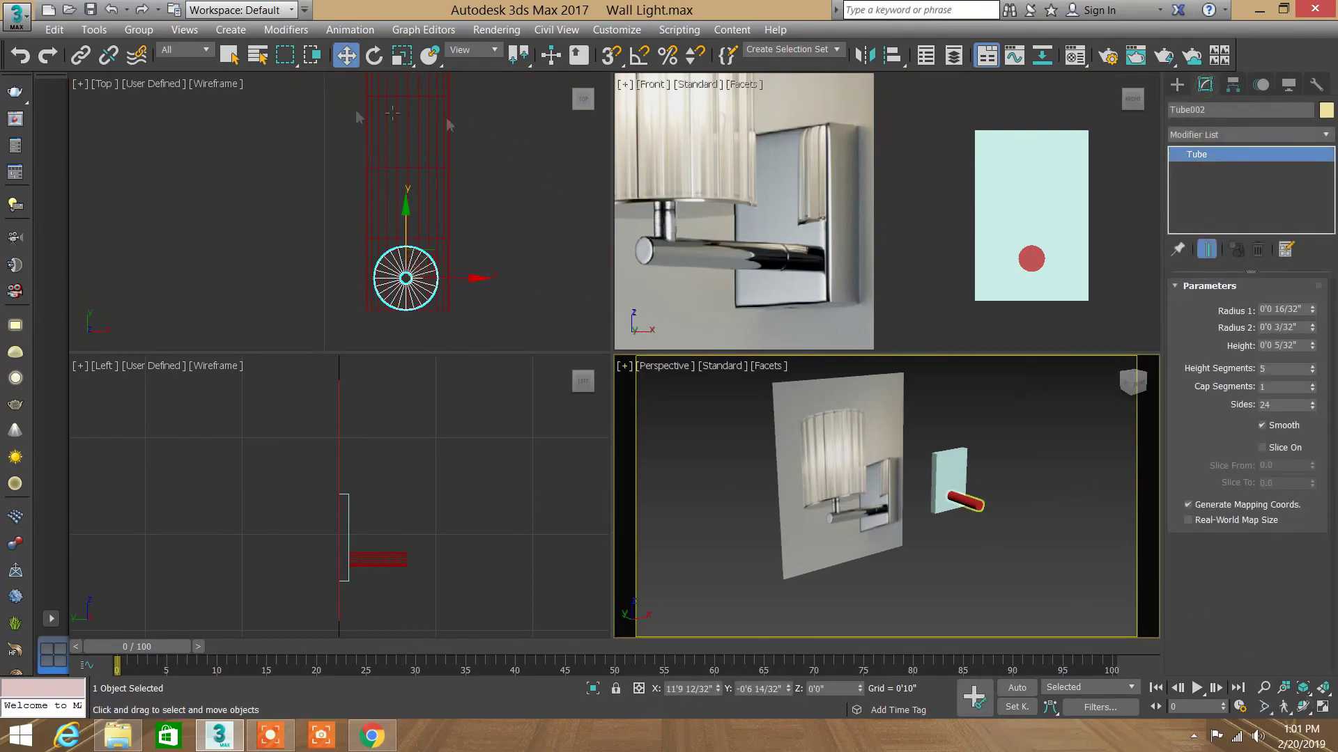
middle_click(903, 271)
scroll(899, 250, down, 4)
scroll(891, 174, down, 2)
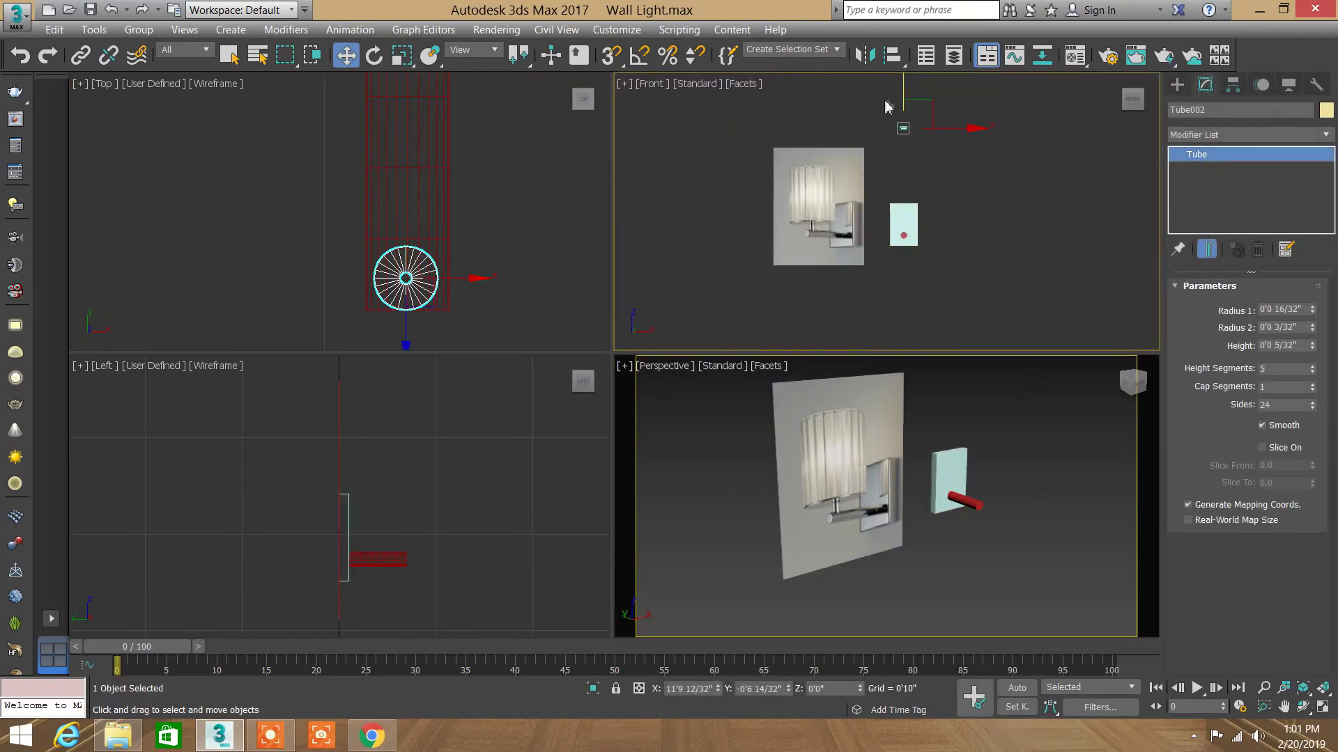
mouse_move(904, 91)
mouse_down()
mouse_move(905, 202)
mouse_move(849, 249)
mouse_up()
scroll(906, 209, up, 1)
scroll(906, 220, up, 5)
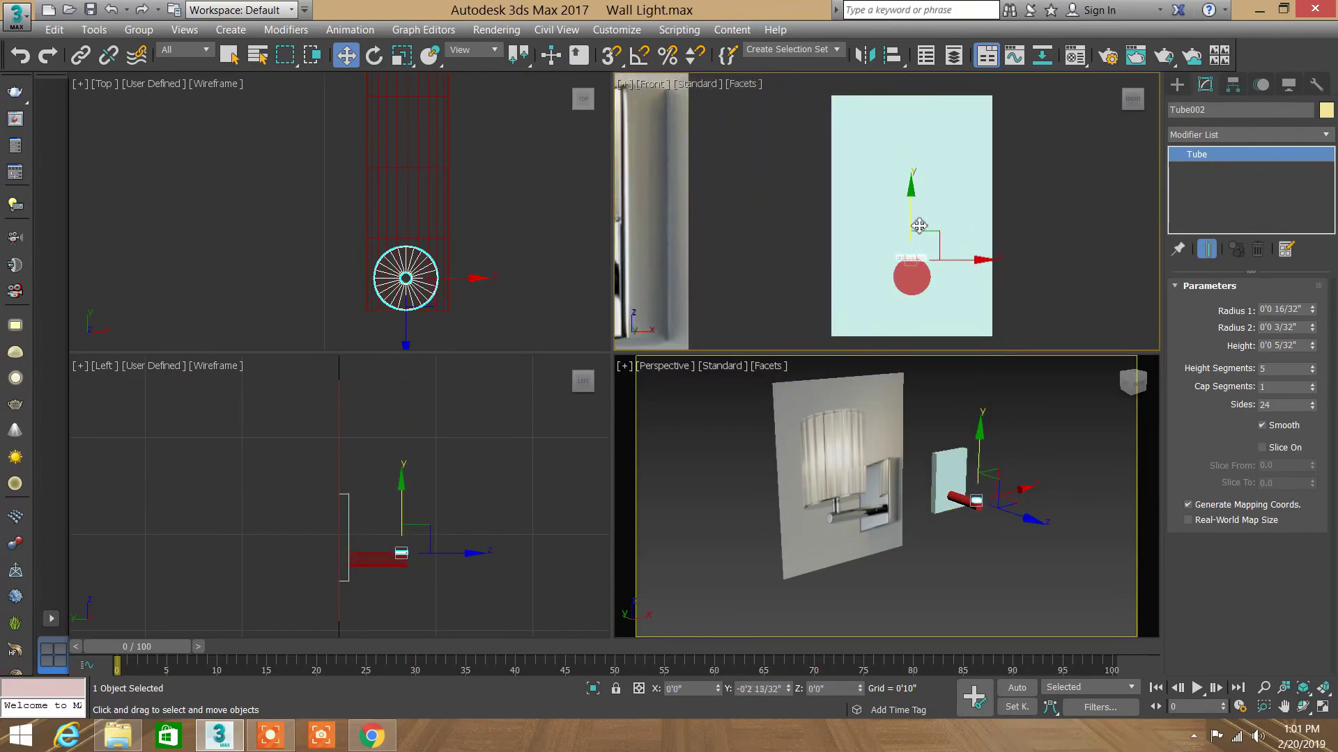
middle_drag(848, 249, 1039, 224)
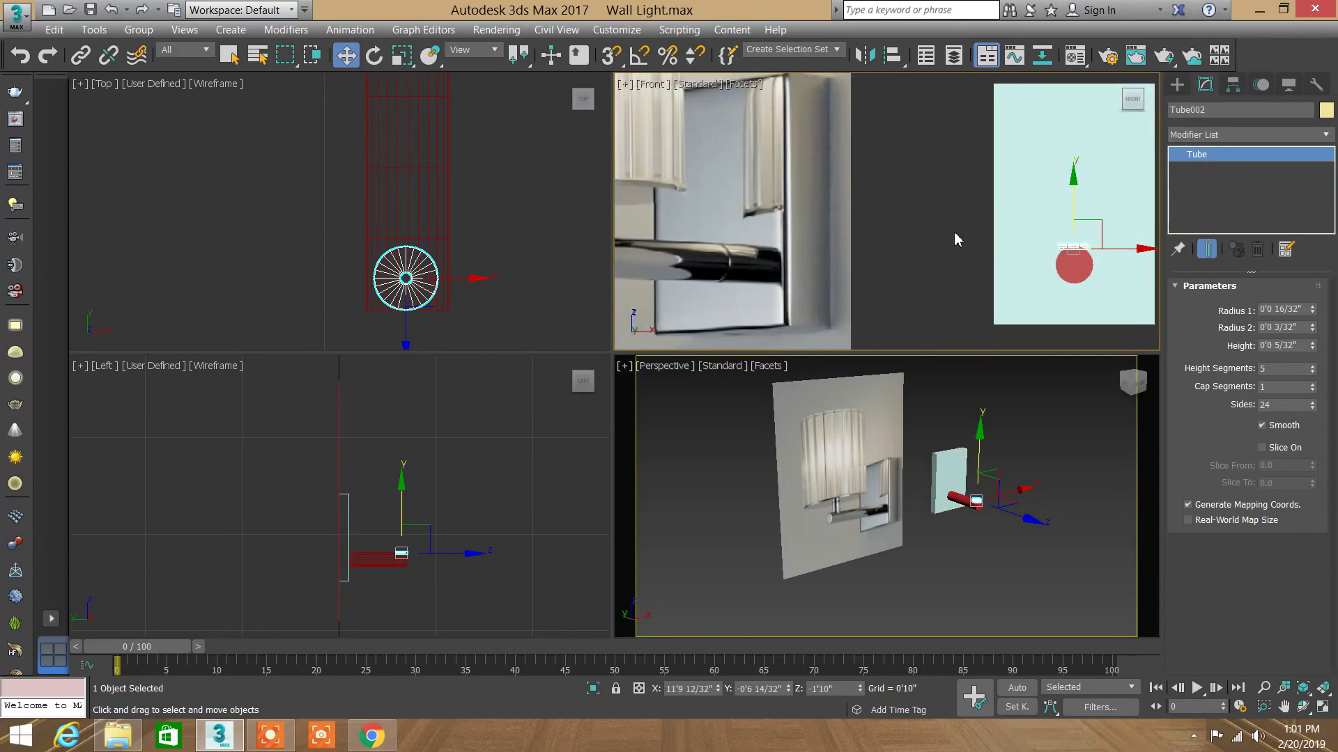
scroll(955, 240, down, 2)
middle_drag(954, 241, 965, 246)
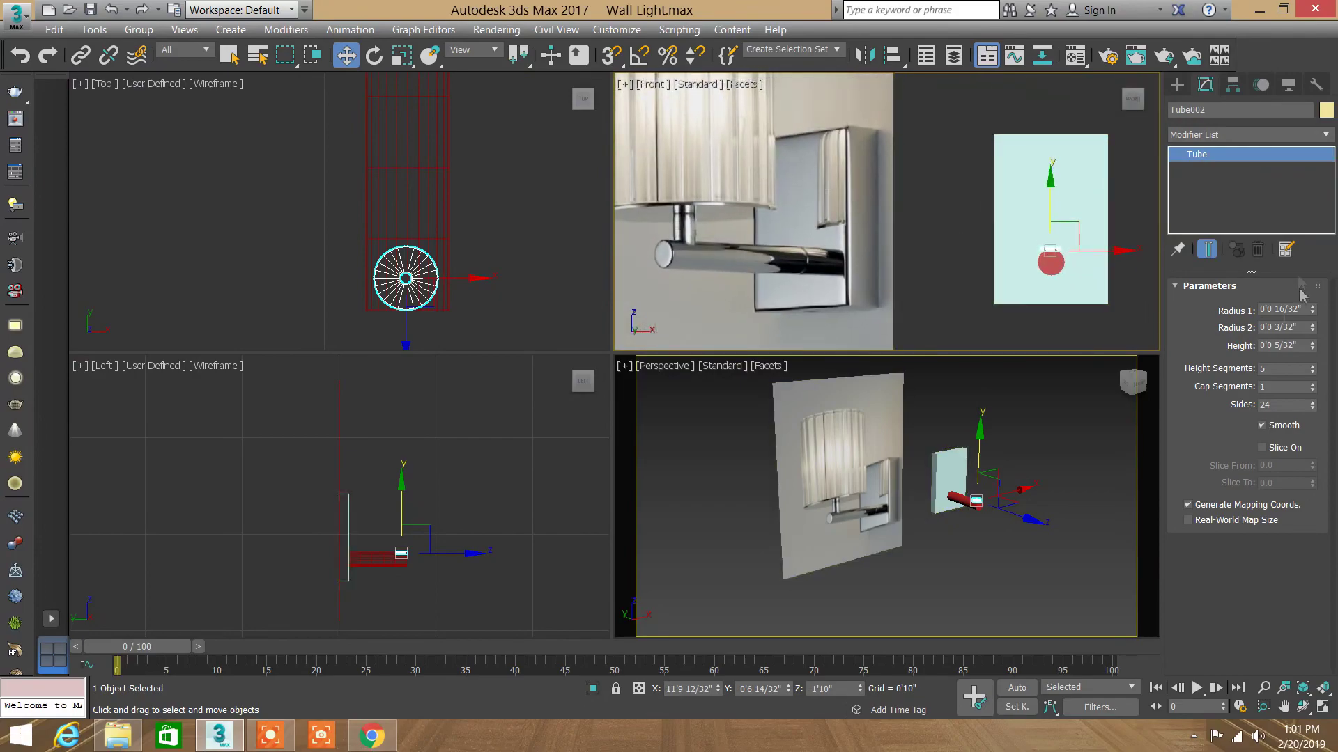
click(1323, 708)
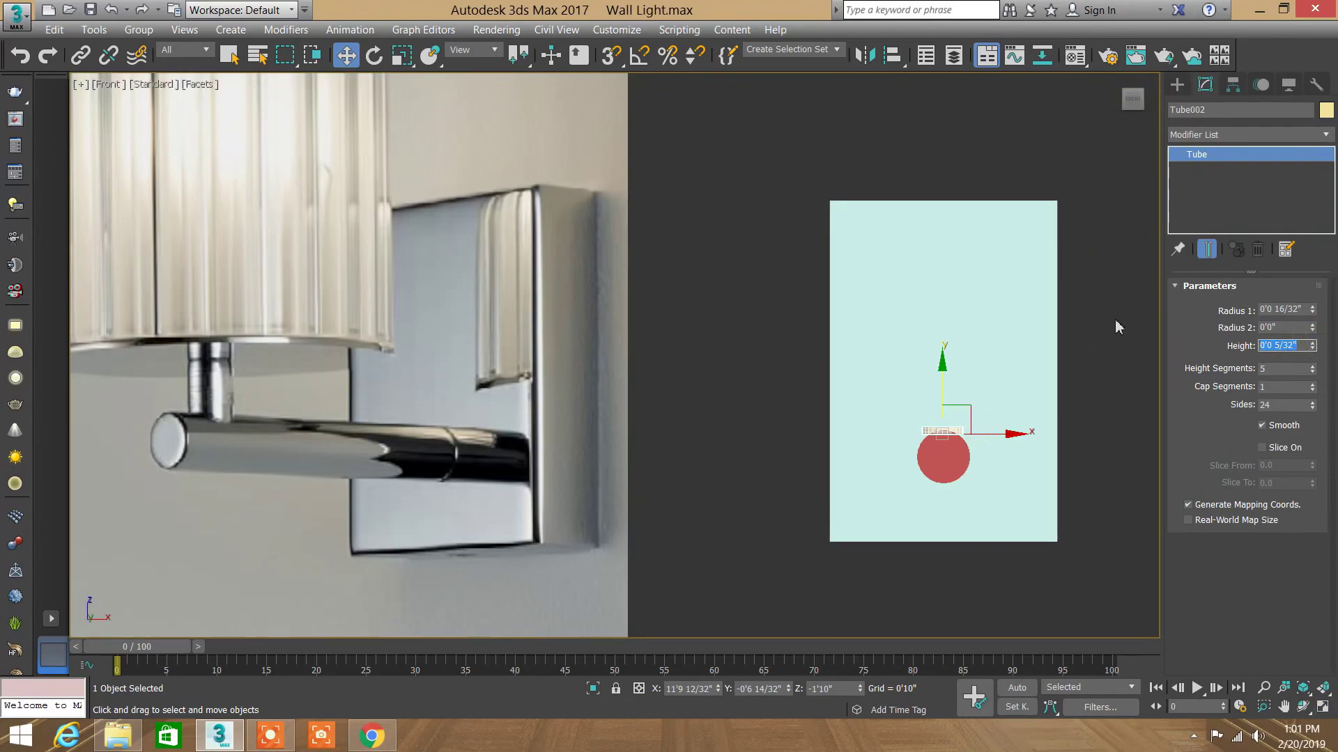
text(3)
Step: Give Tube002 a 2" height and lower the post just above the red rod
key(Return)
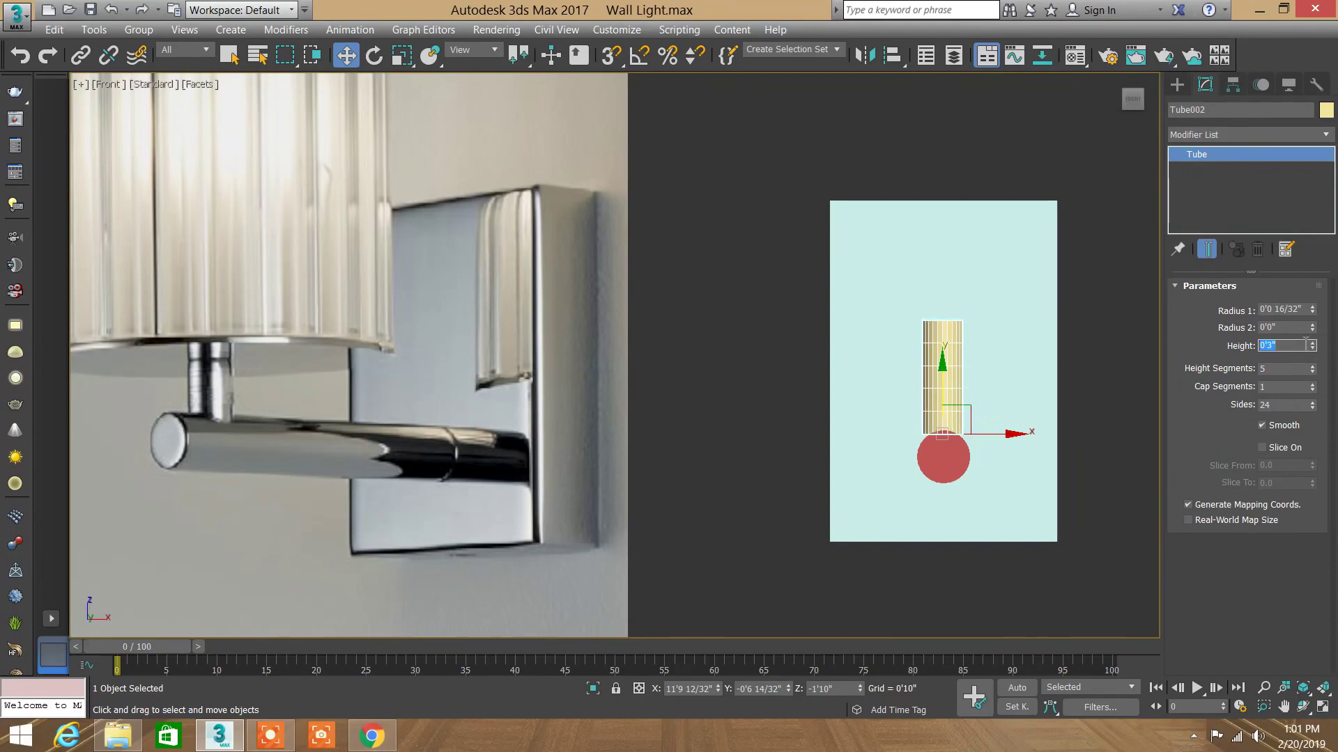
text(2)
key(Return)
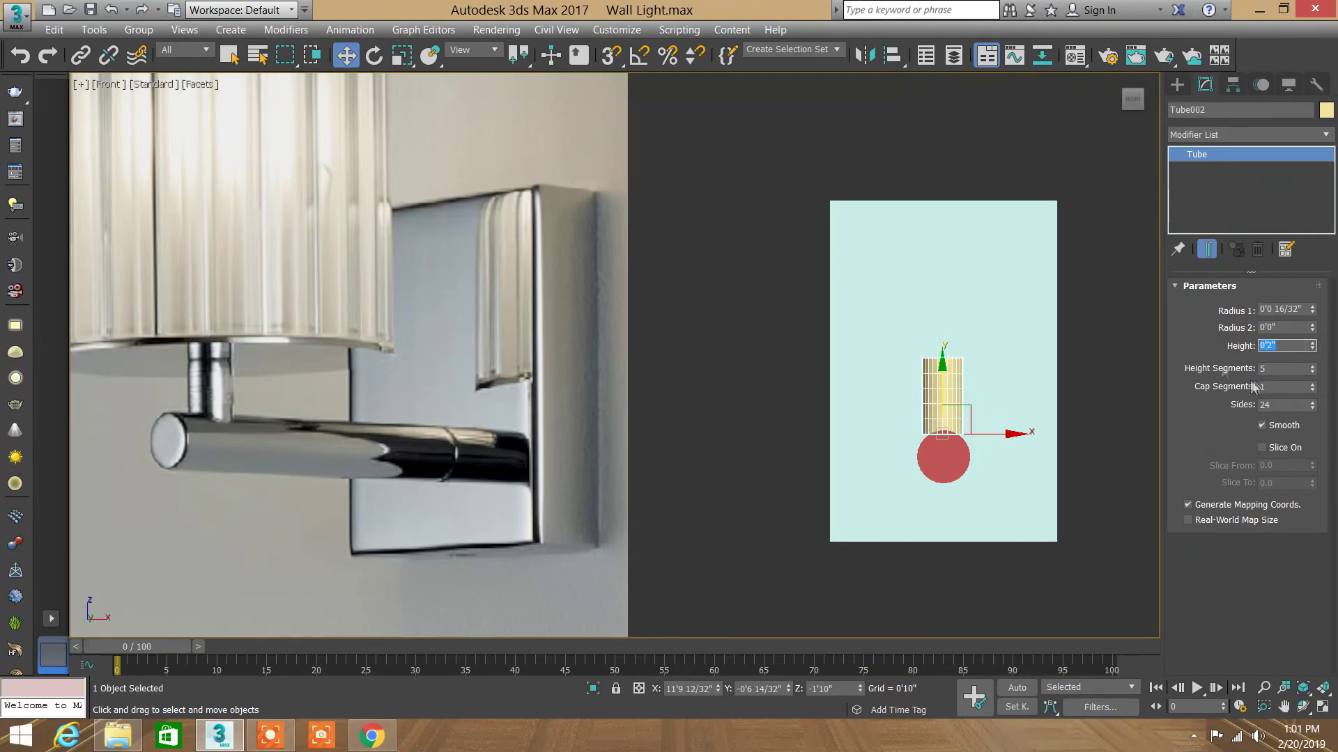
drag(946, 391, 946, 400)
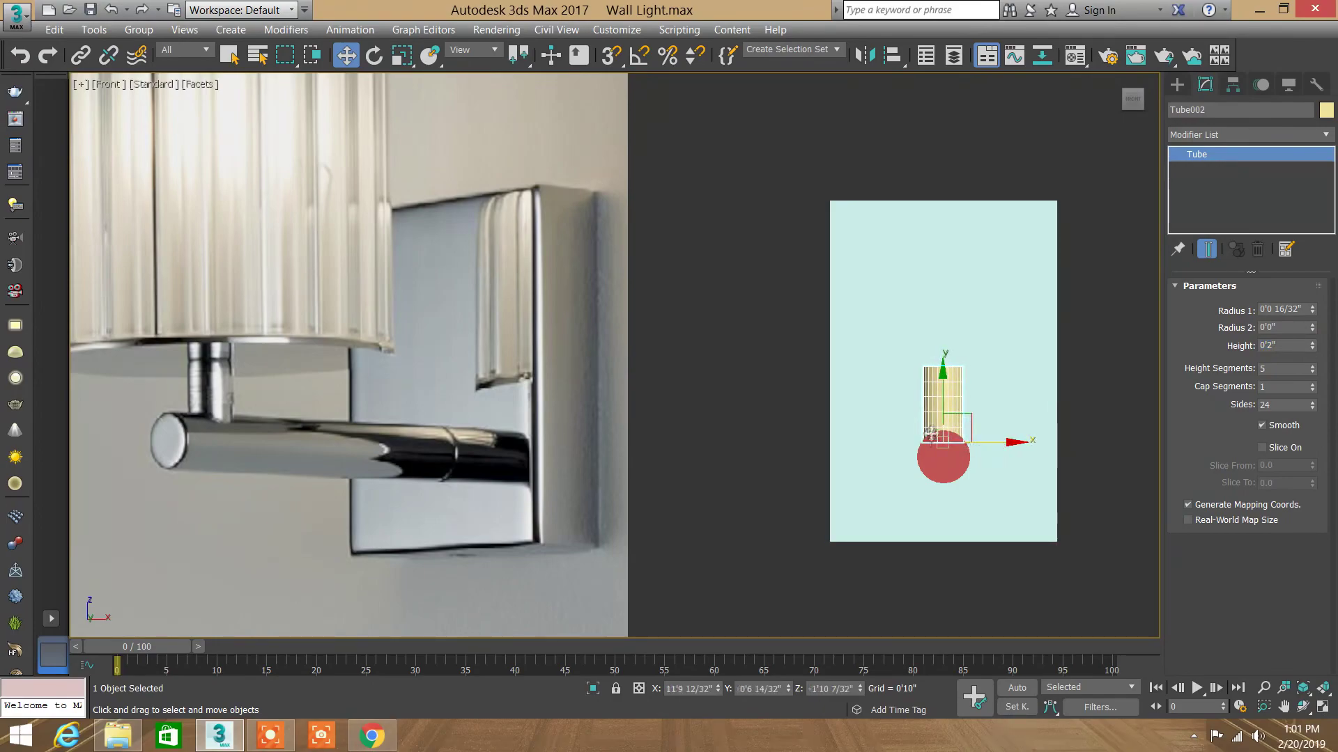
click(1322, 707)
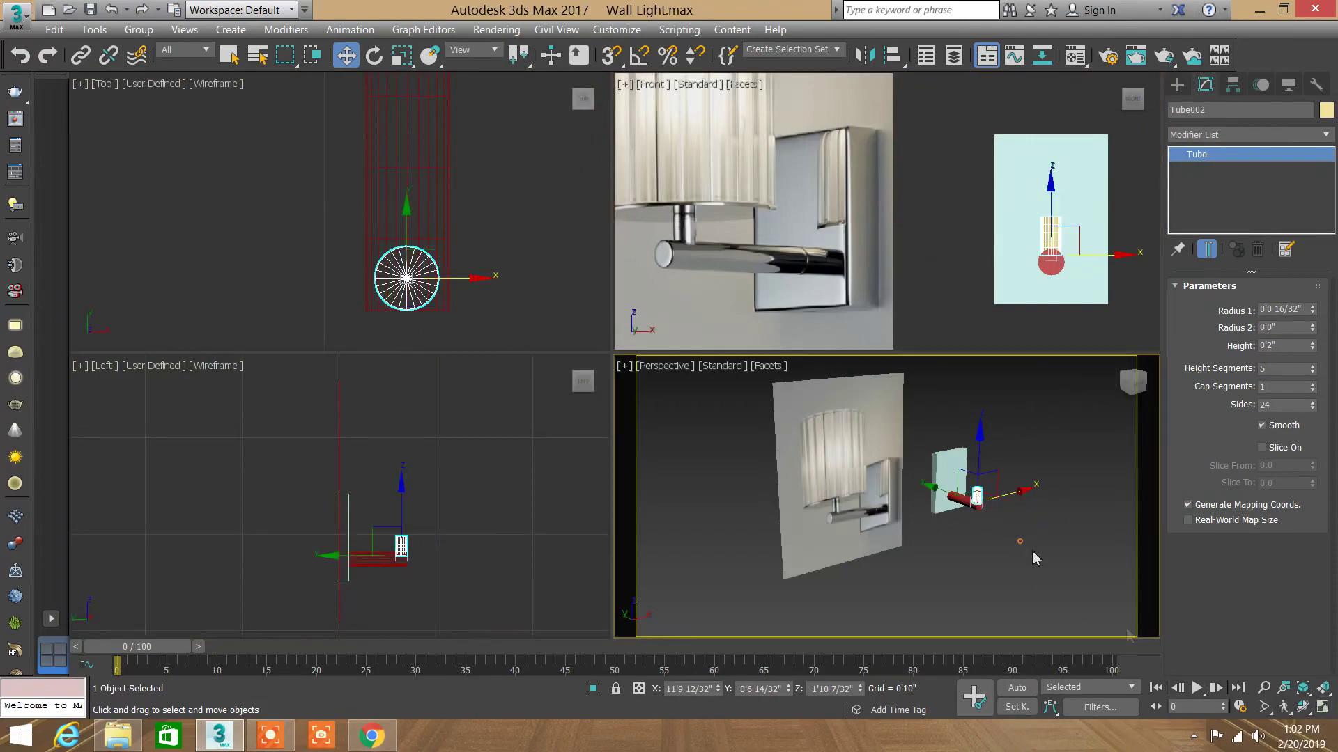
Step: Centre Tube002 on the red rod along X only, then raise it slightly
click(1328, 688)
click(1303, 707)
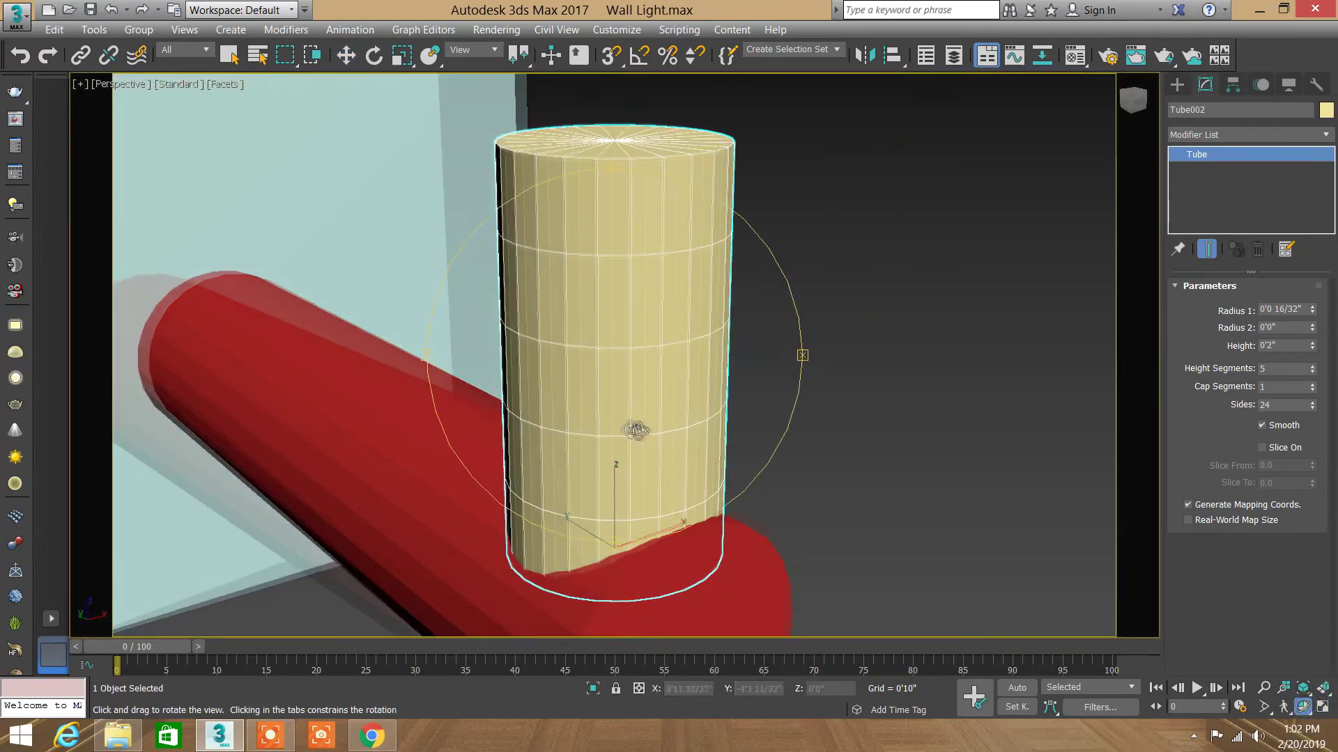
key(w)
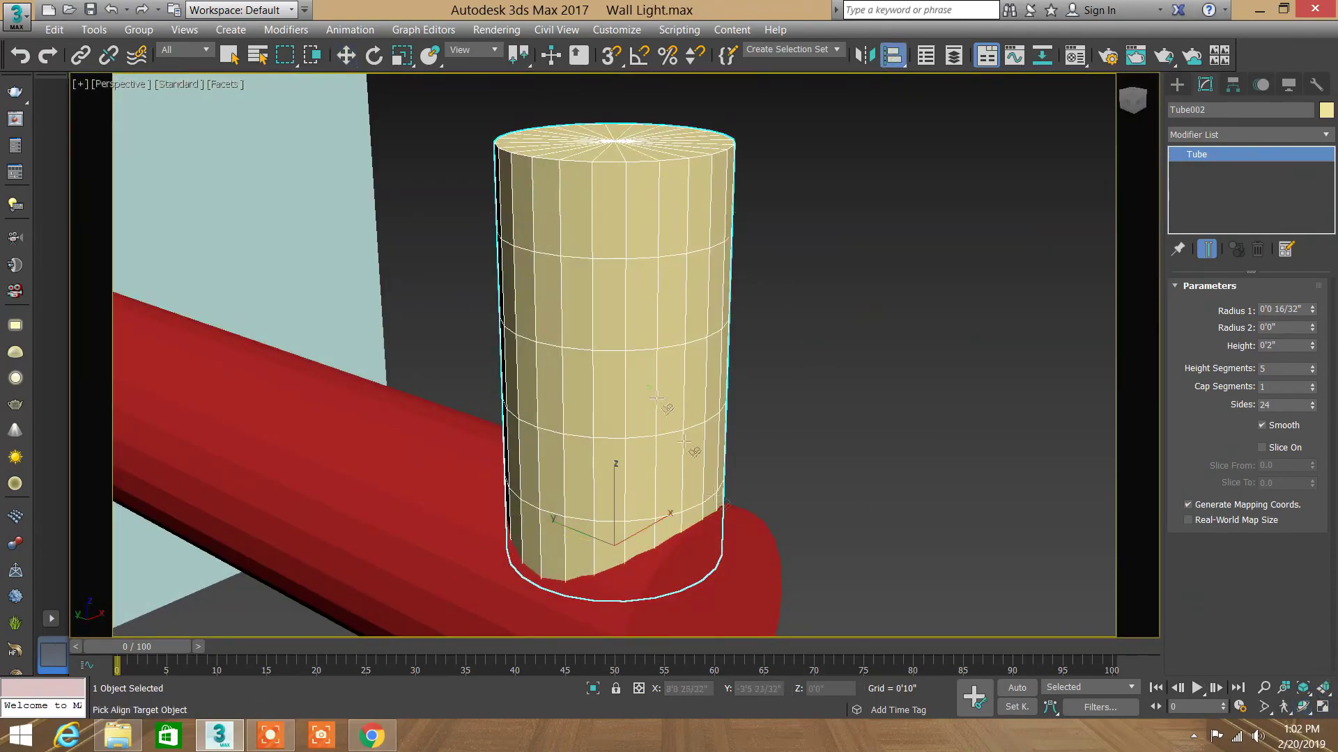
drag(662, 404, 745, 568)
key(alt+a)
click(746, 568)
click(807, 301)
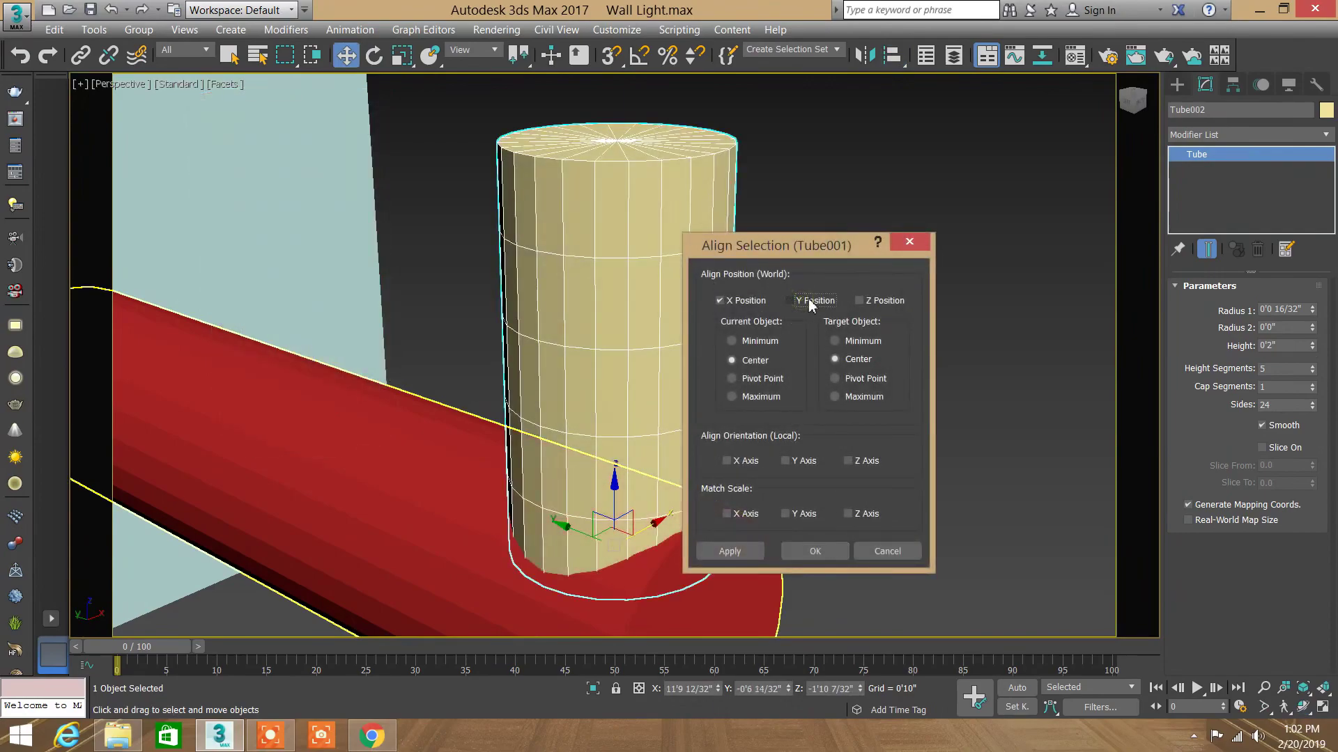
click(889, 301)
click(871, 304)
drag(847, 245, 935, 167)
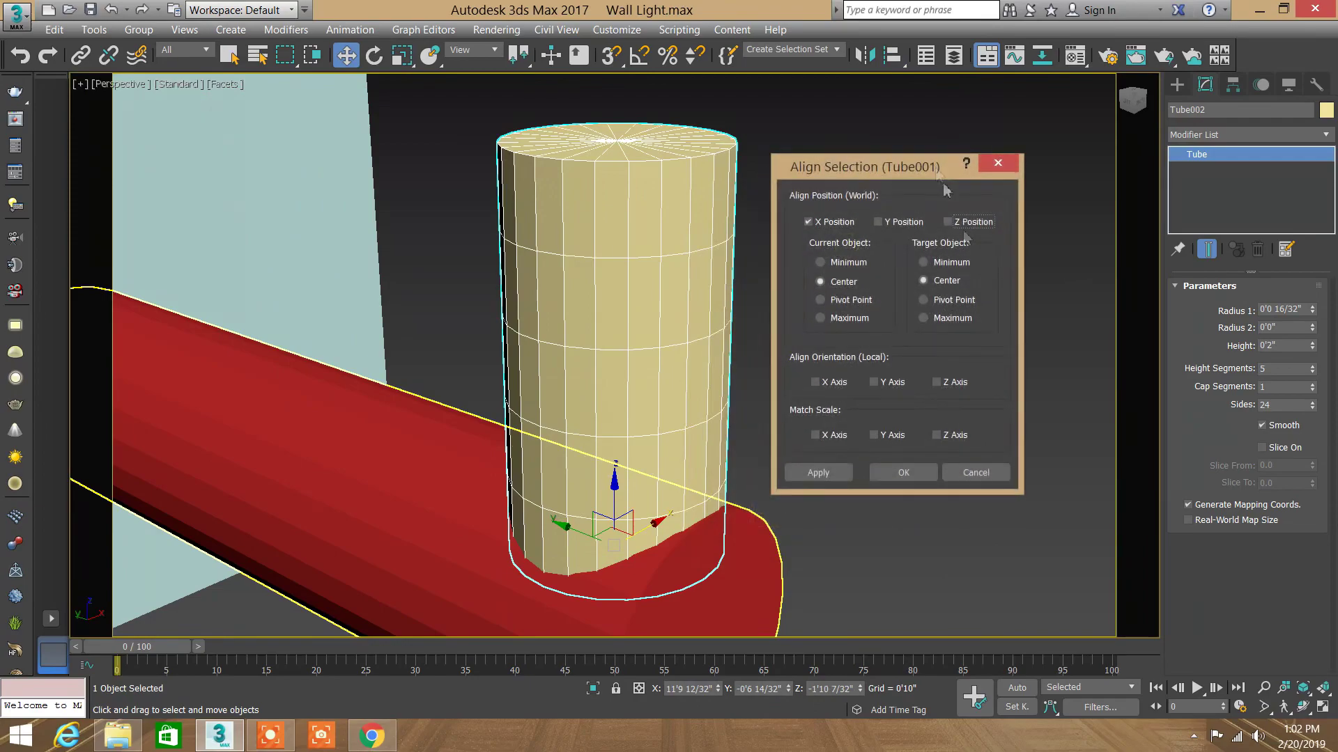
click(906, 471)
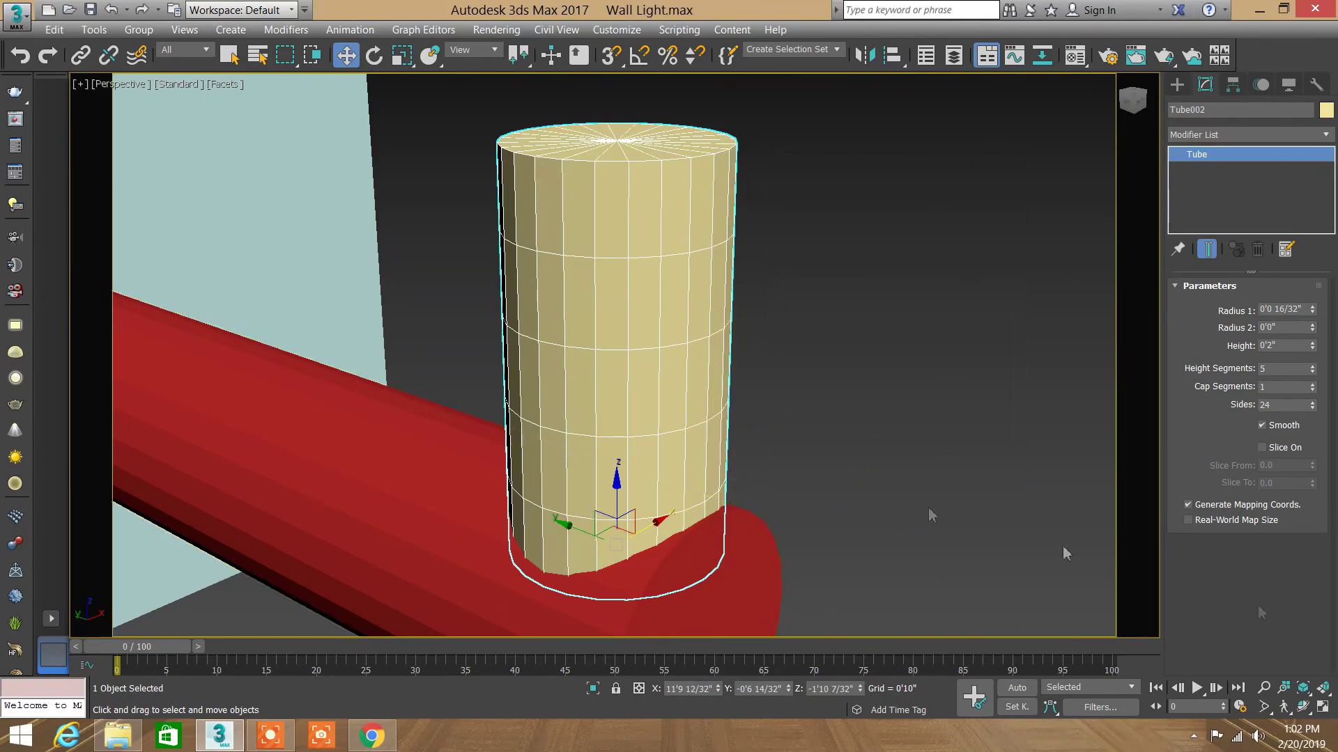
drag(622, 498, 623, 482)
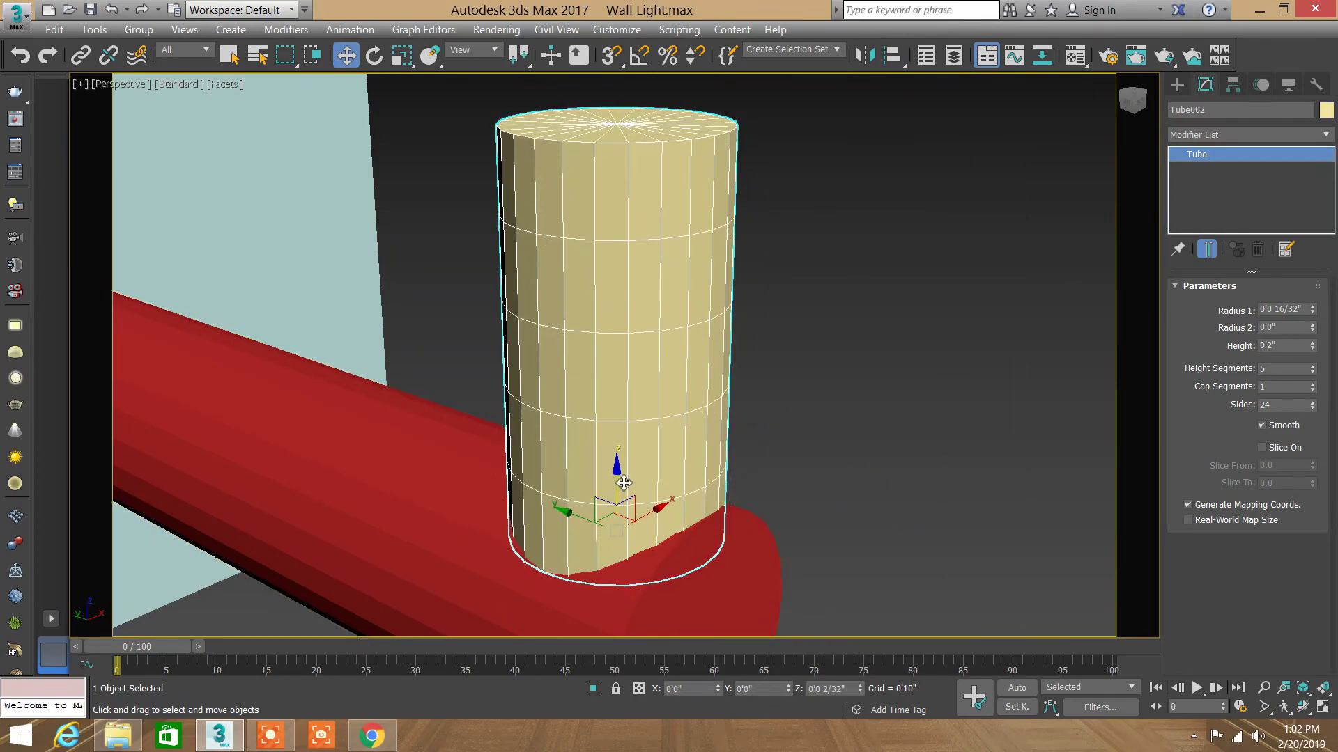
Step: Restore the four-view layout and zoom the Front view onto the tan cylinder
click(1322, 708)
right_click(1043, 542)
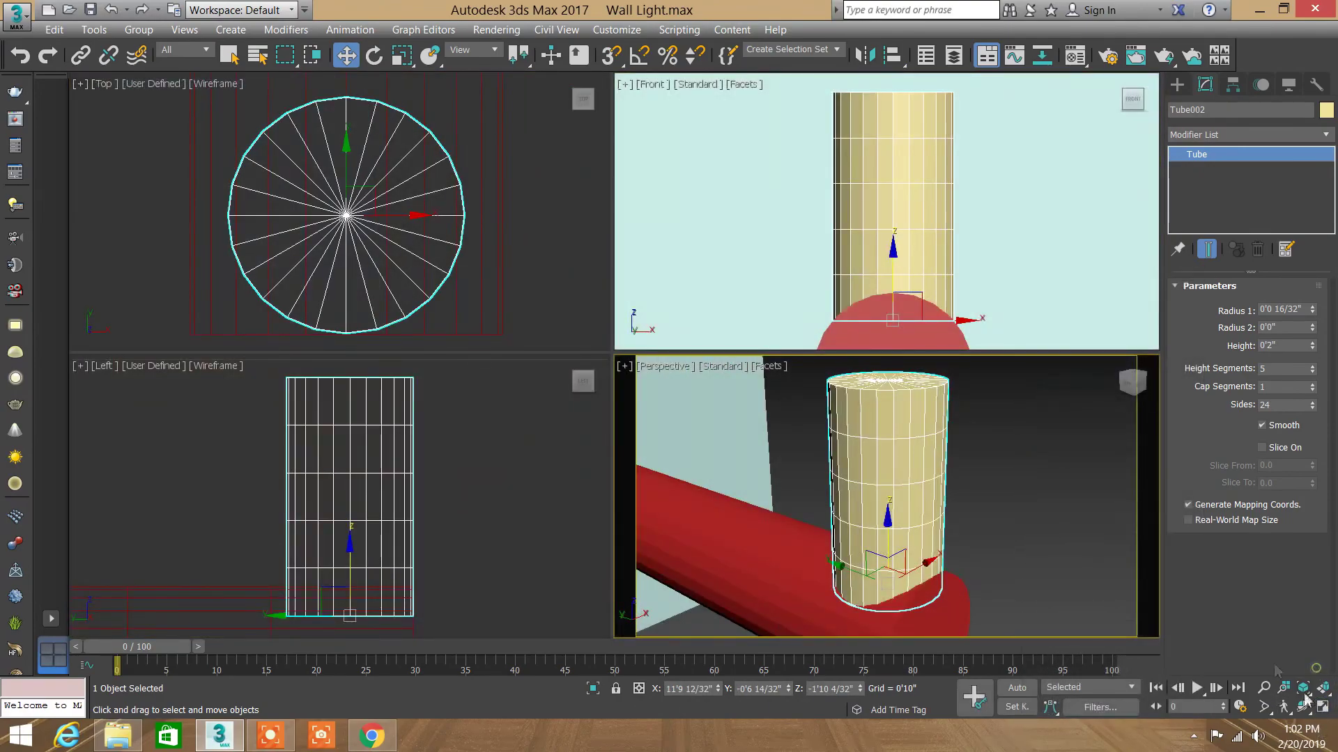
middle_drag(860, 197, 978, 188)
click(1263, 688)
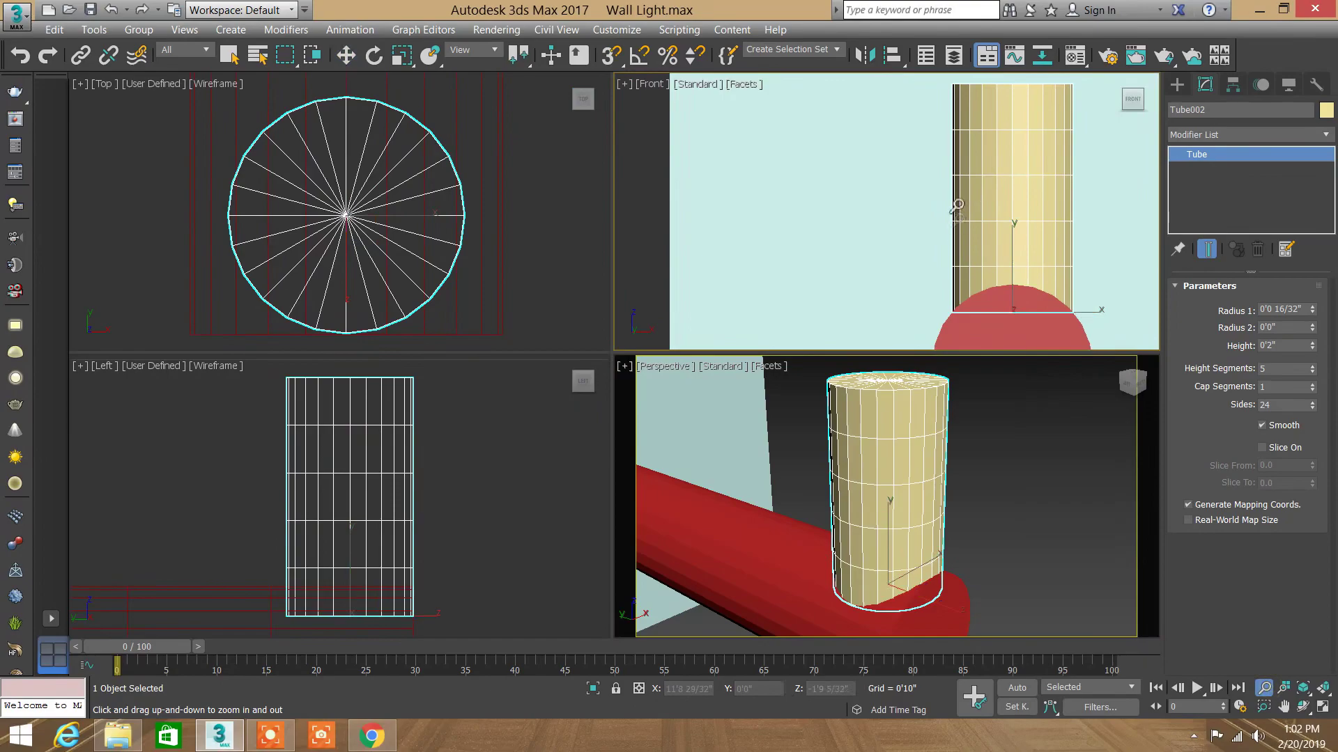
drag(958, 209, 945, 232)
middle_drag(945, 232, 947, 230)
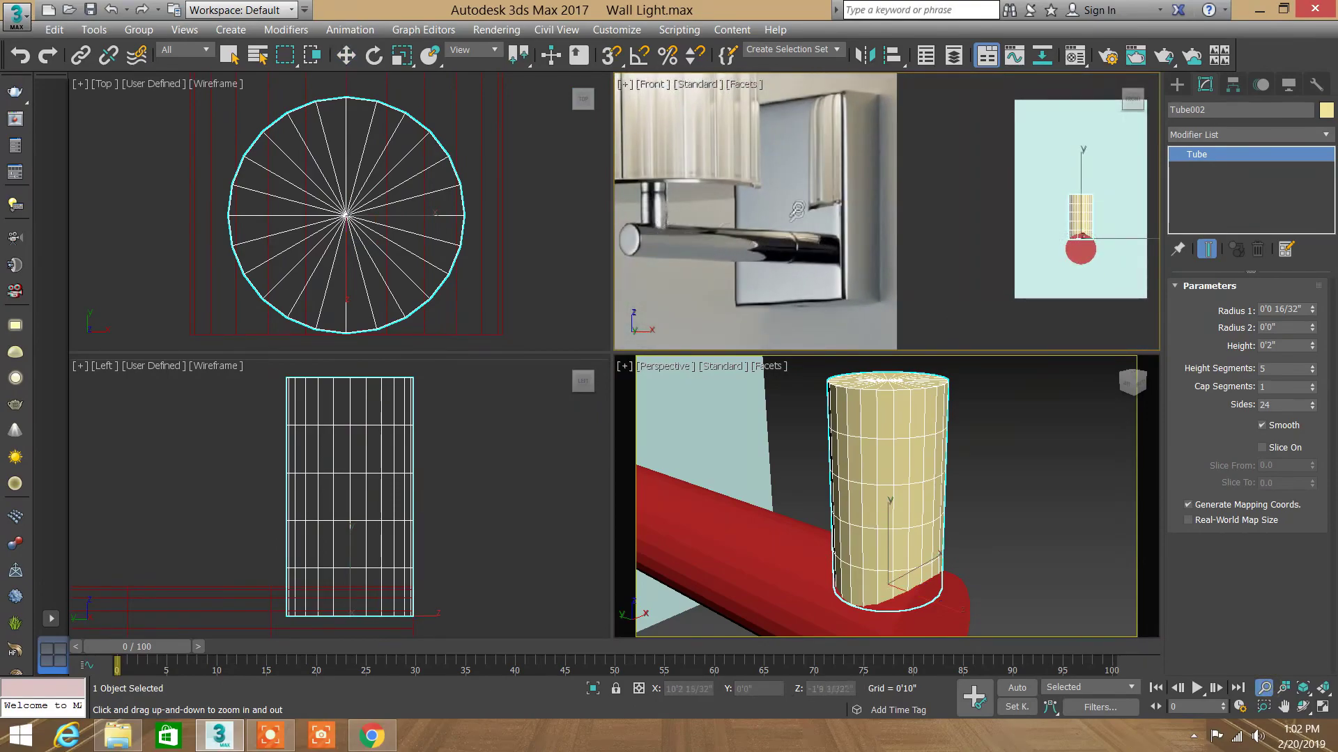
drag(796, 211, 794, 199)
Step: Clone the tan cylinder in place as Tube003
key(w)
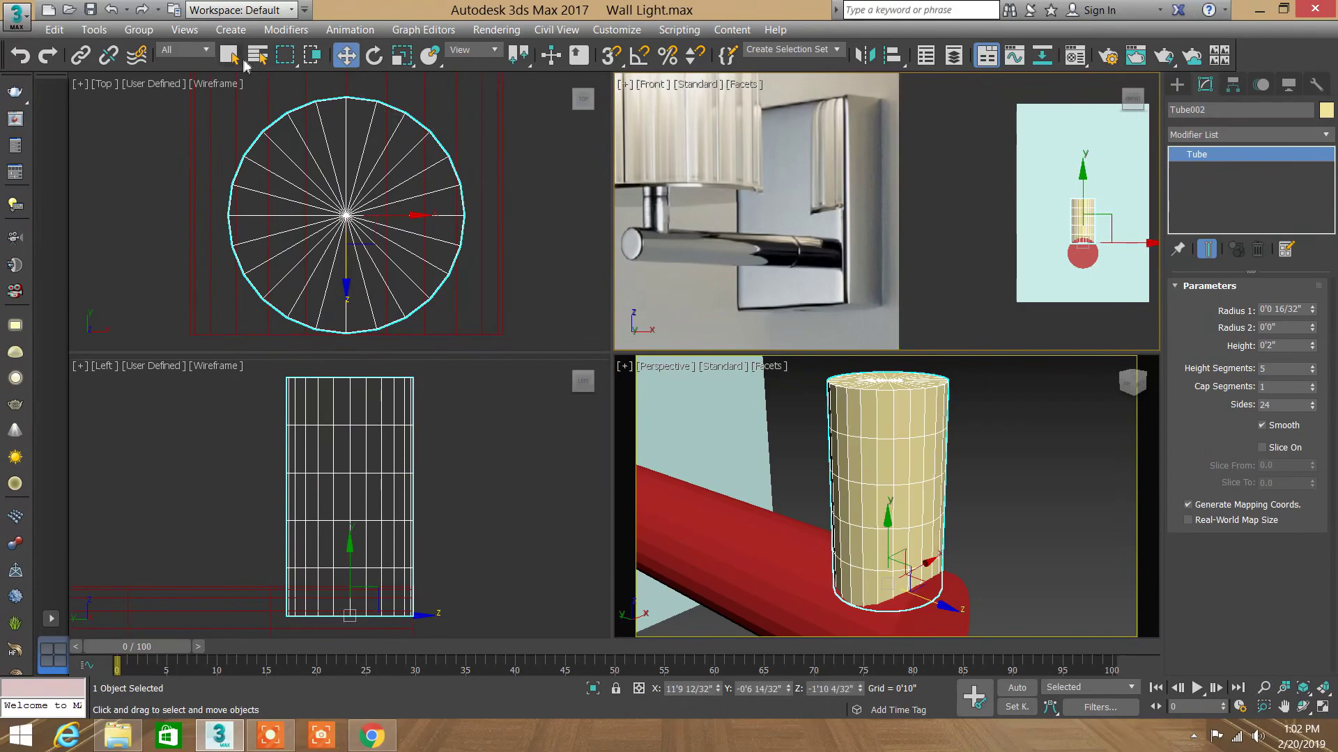
click(236, 58)
click(962, 189)
click(1084, 217)
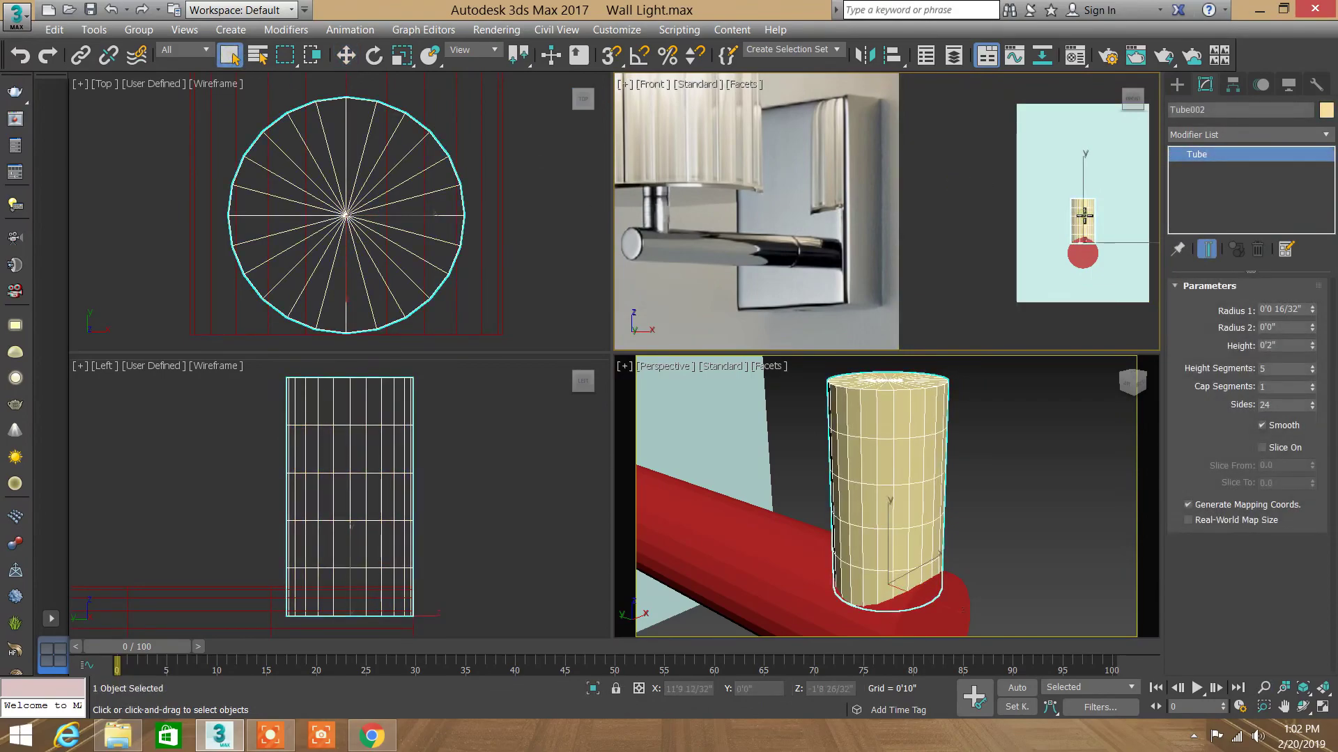
key(ctrl+v)
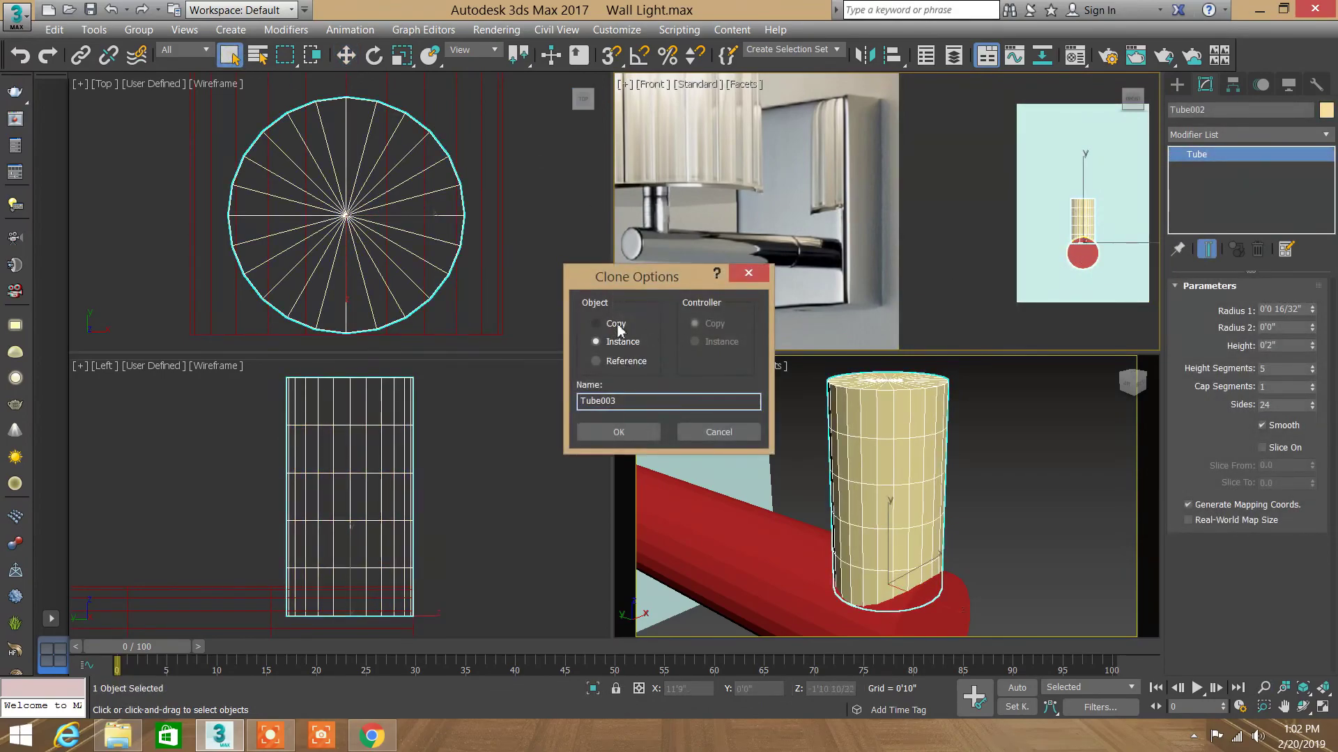
click(618, 432)
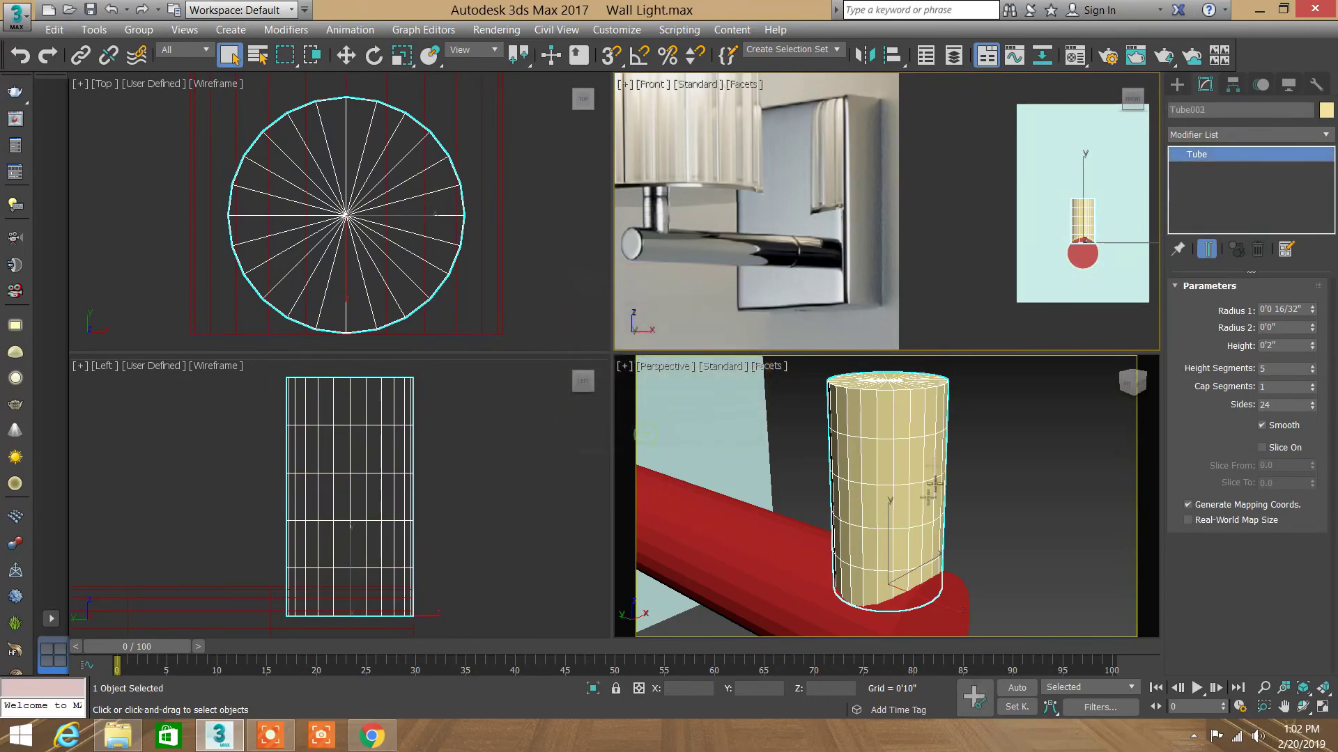
middle_drag(896, 446, 898, 453)
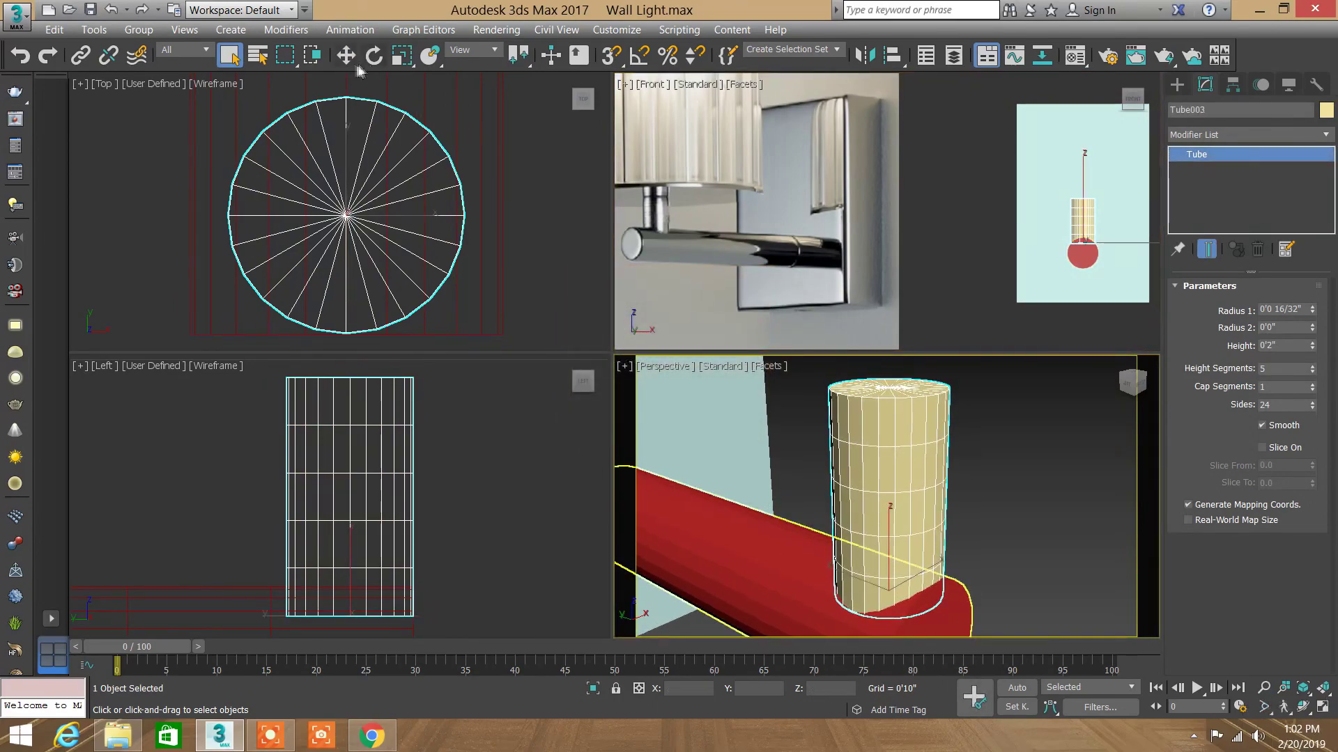
click(1294, 346)
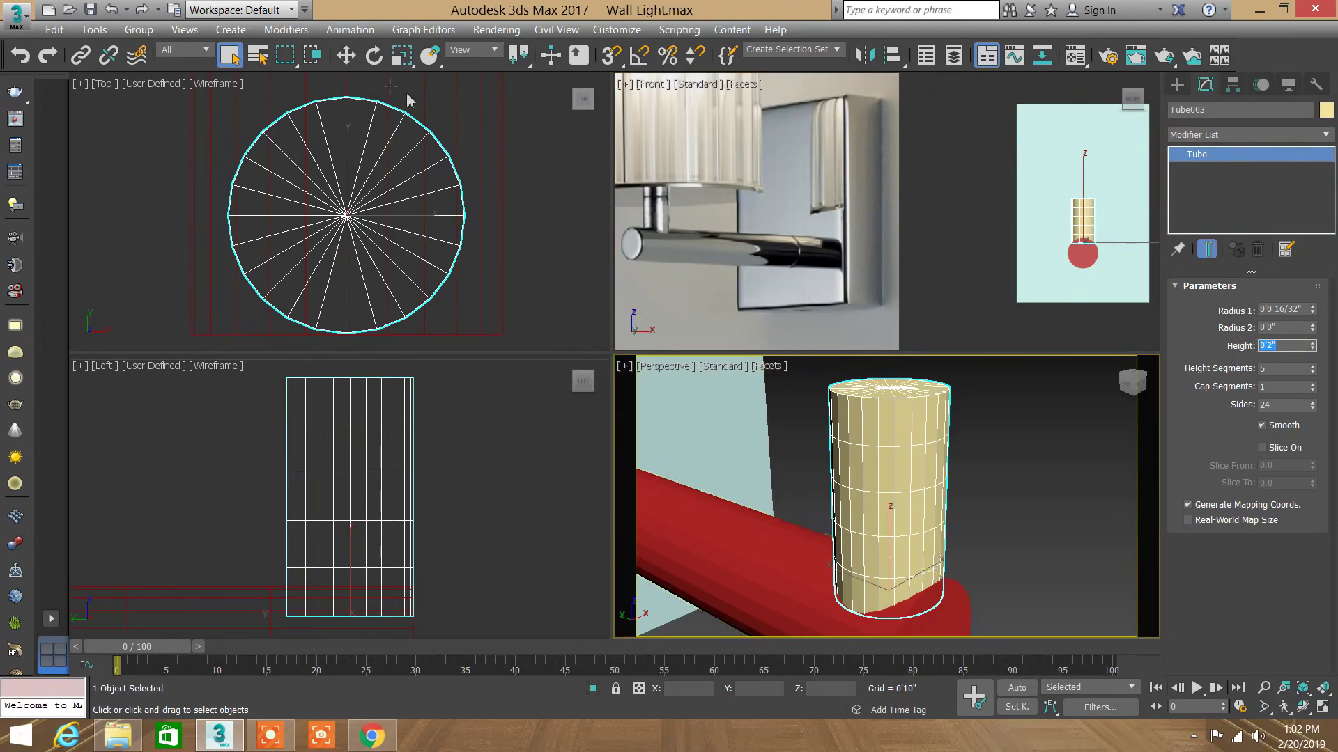
right_click(346, 55)
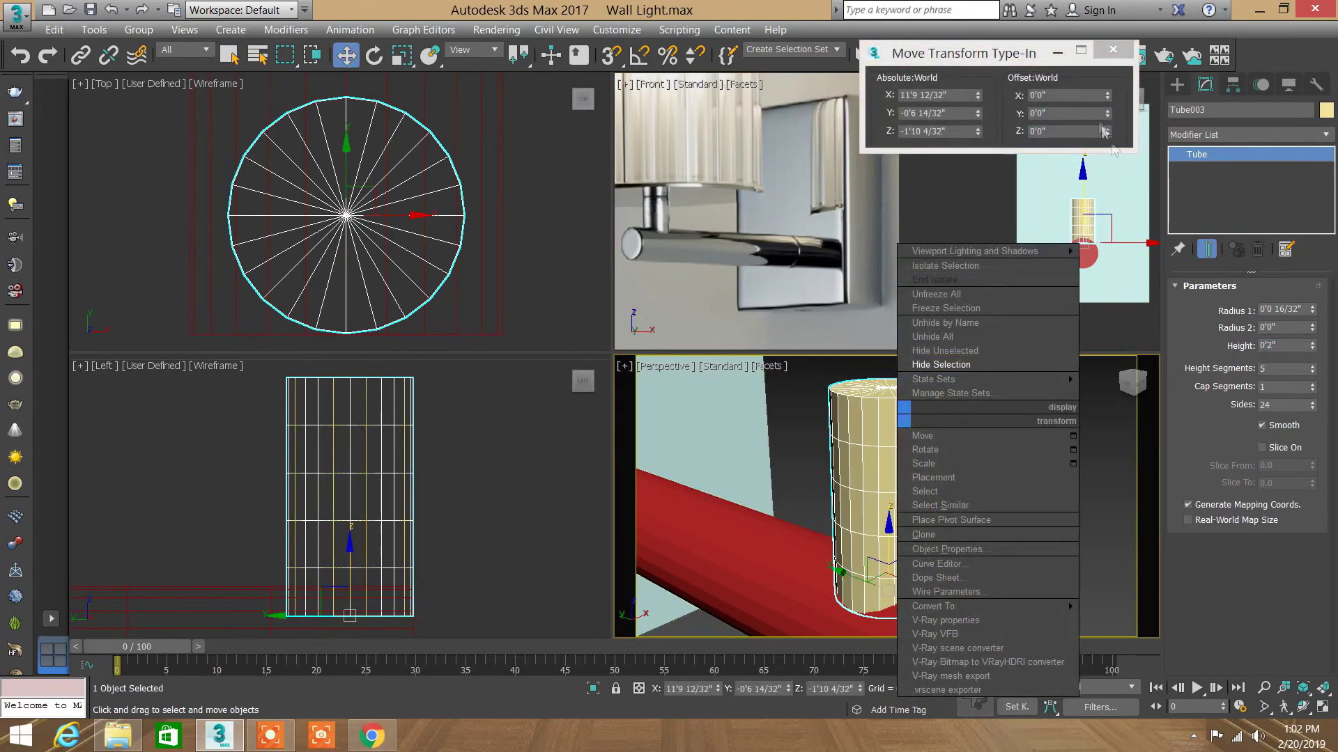
Step: Offset Tube003 by 2" in Z via Move Transform Type-In, stacking it on Tube002
click(1053, 112)
drag(1107, 114, 1108, 99)
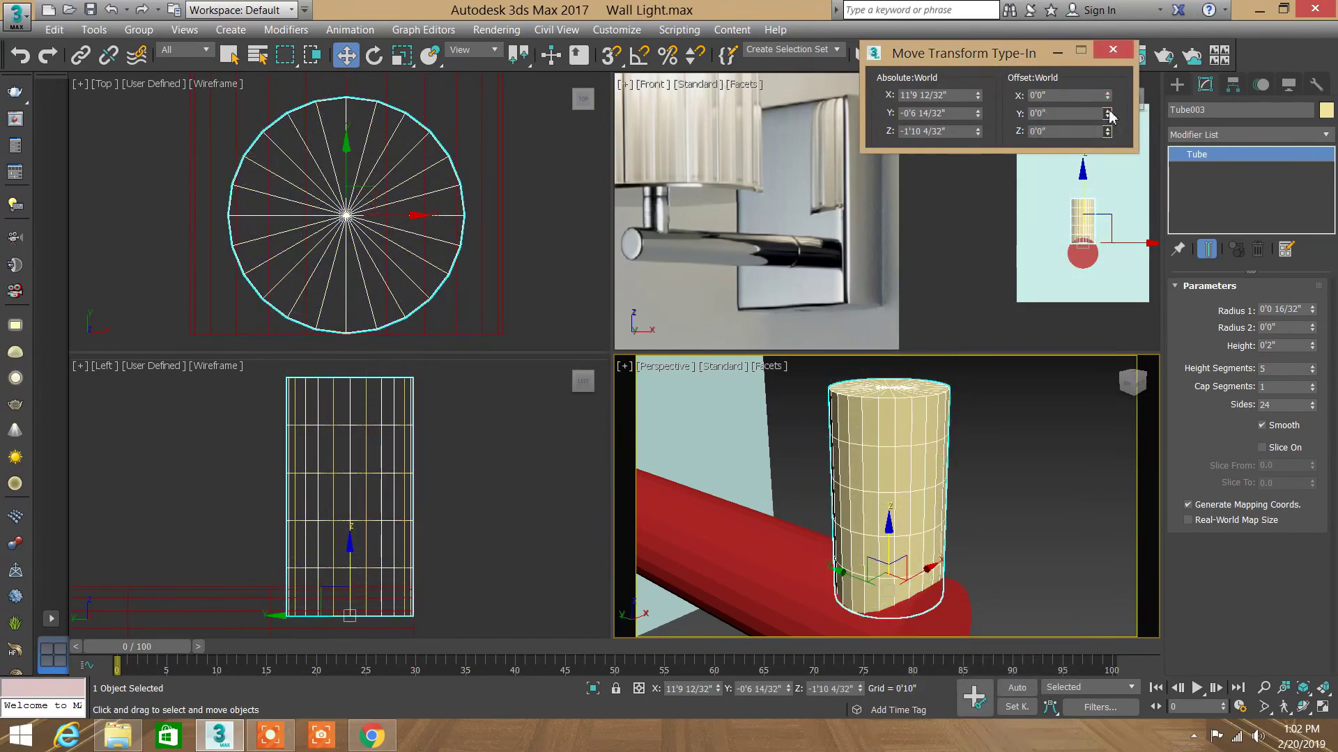
double_click(1091, 131)
text(2)
key(Return)
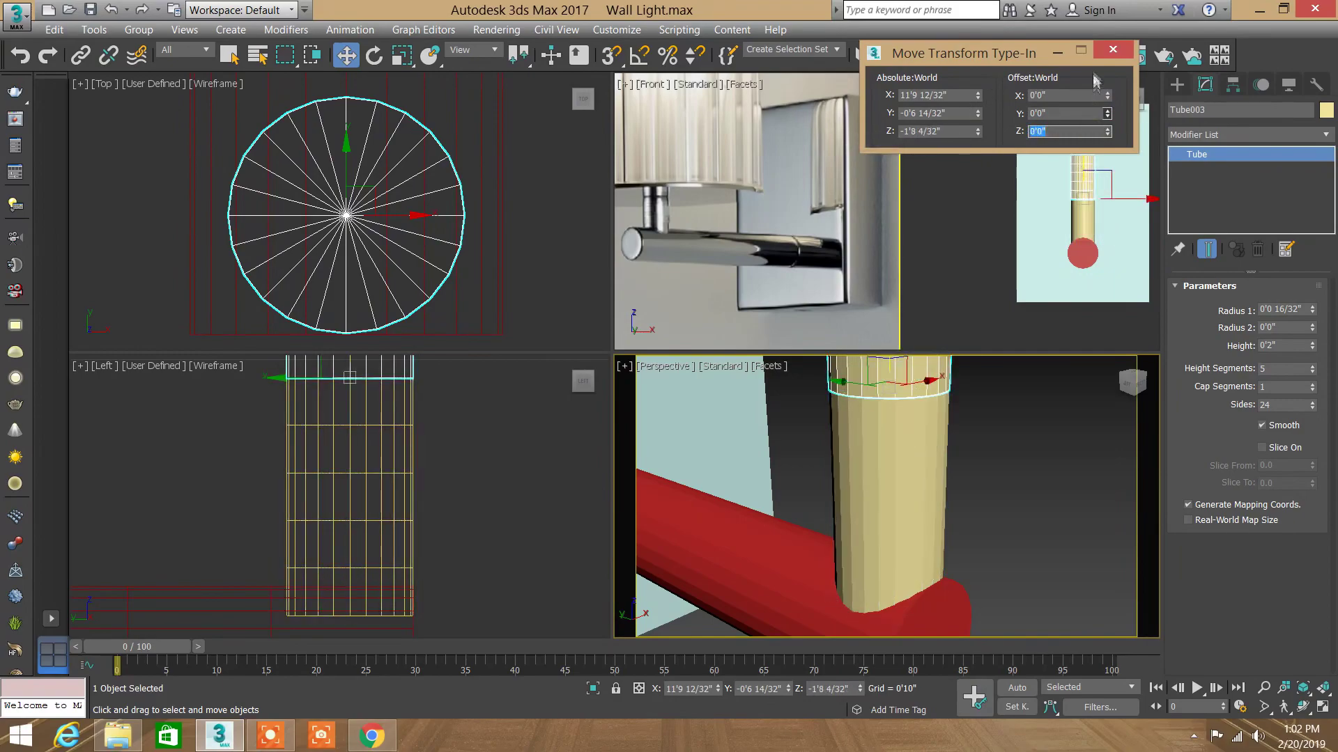
click(1113, 48)
alt+middle_drag(932, 379, 941, 464)
scroll(941, 464, down, 5)
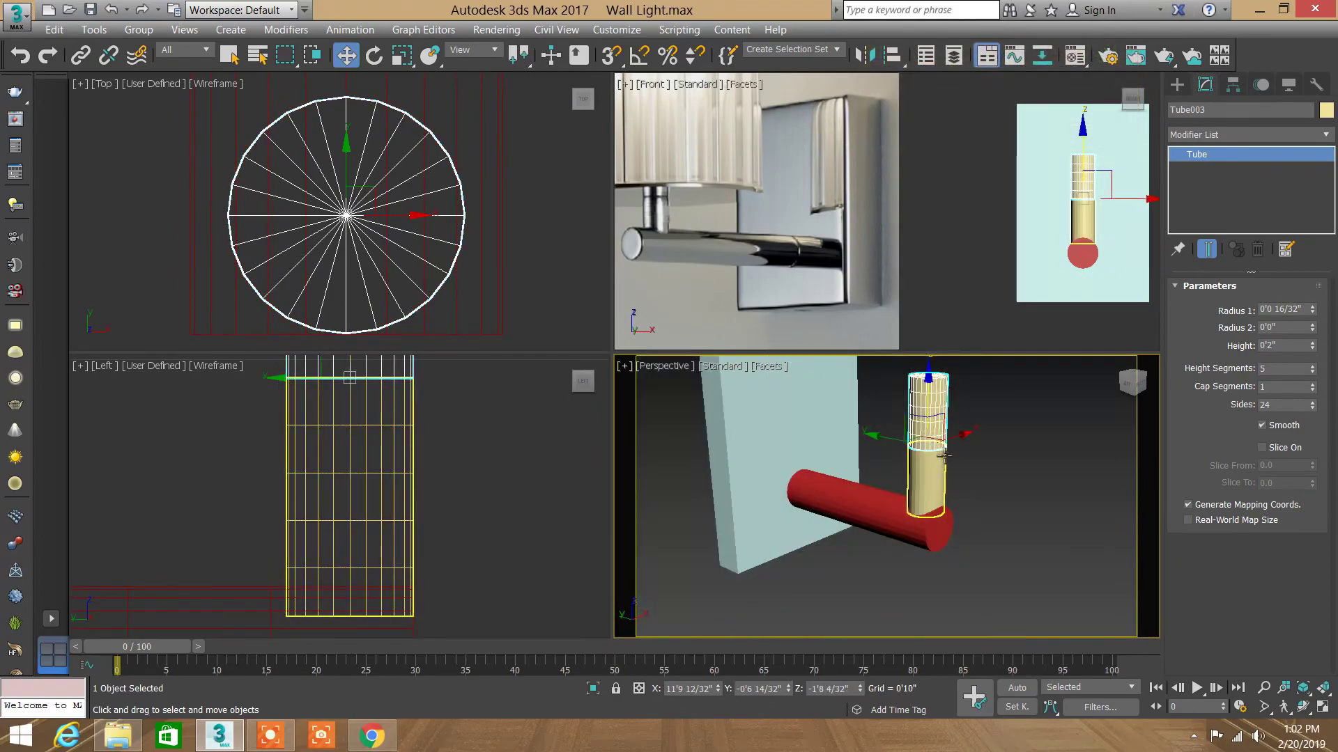
Step: Set Tube003's height to 0'0 4/32" with 1 height segment
middle_drag(836, 222, 869, 216)
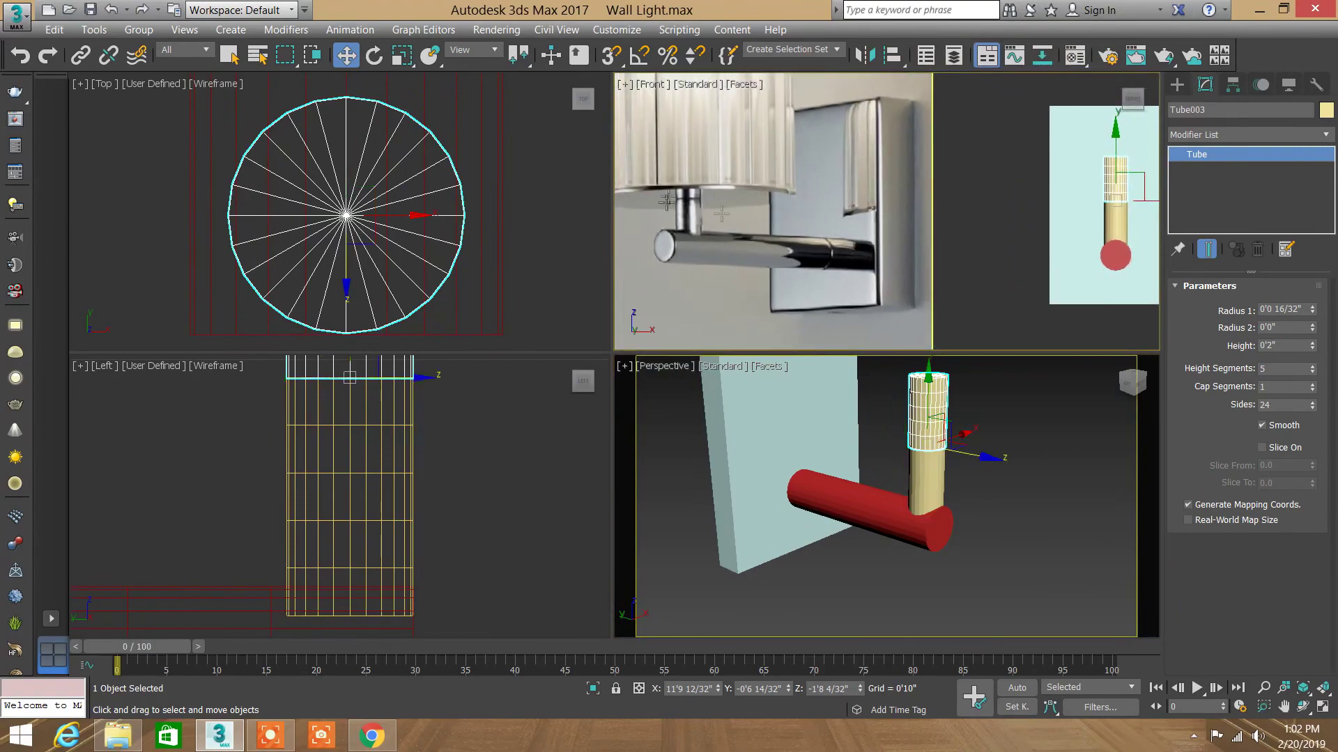
middle_drag(667, 201, 863, 192)
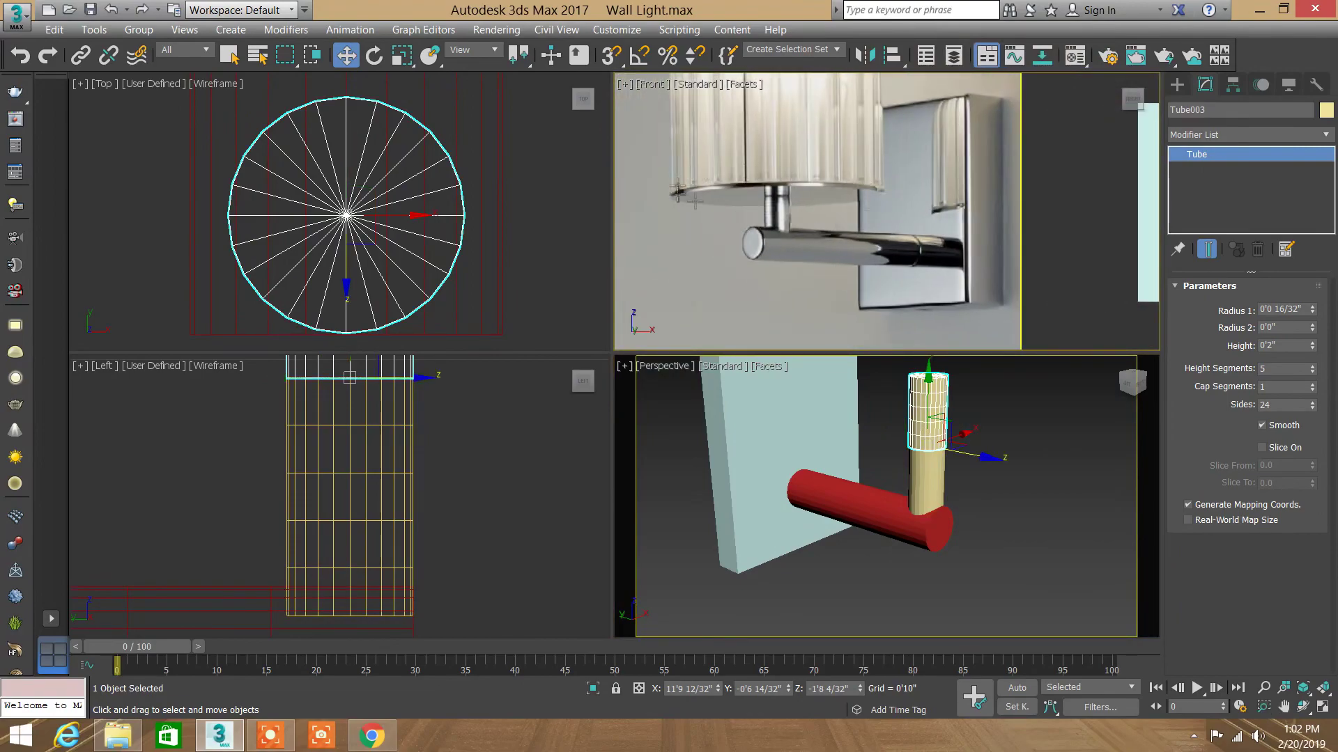
alt+middle_drag(982, 419, 951, 425)
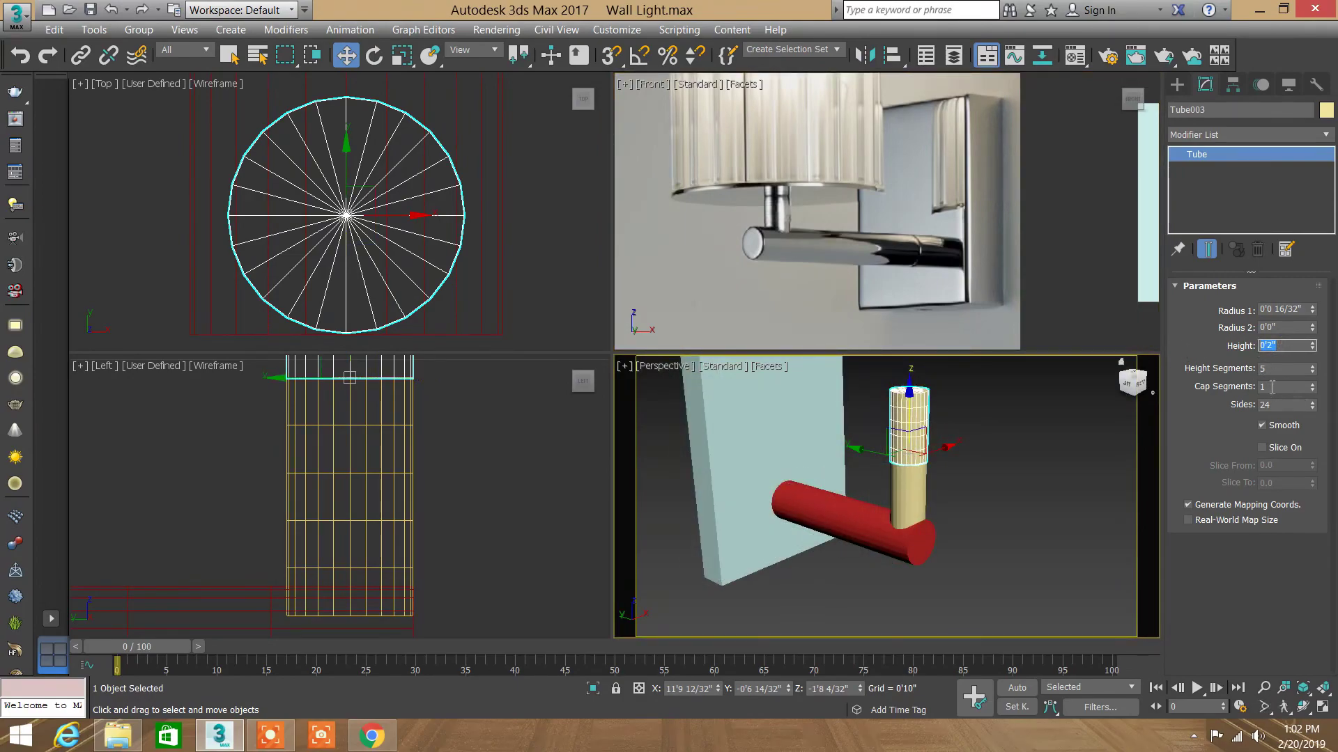
text(.5)
key(Return)
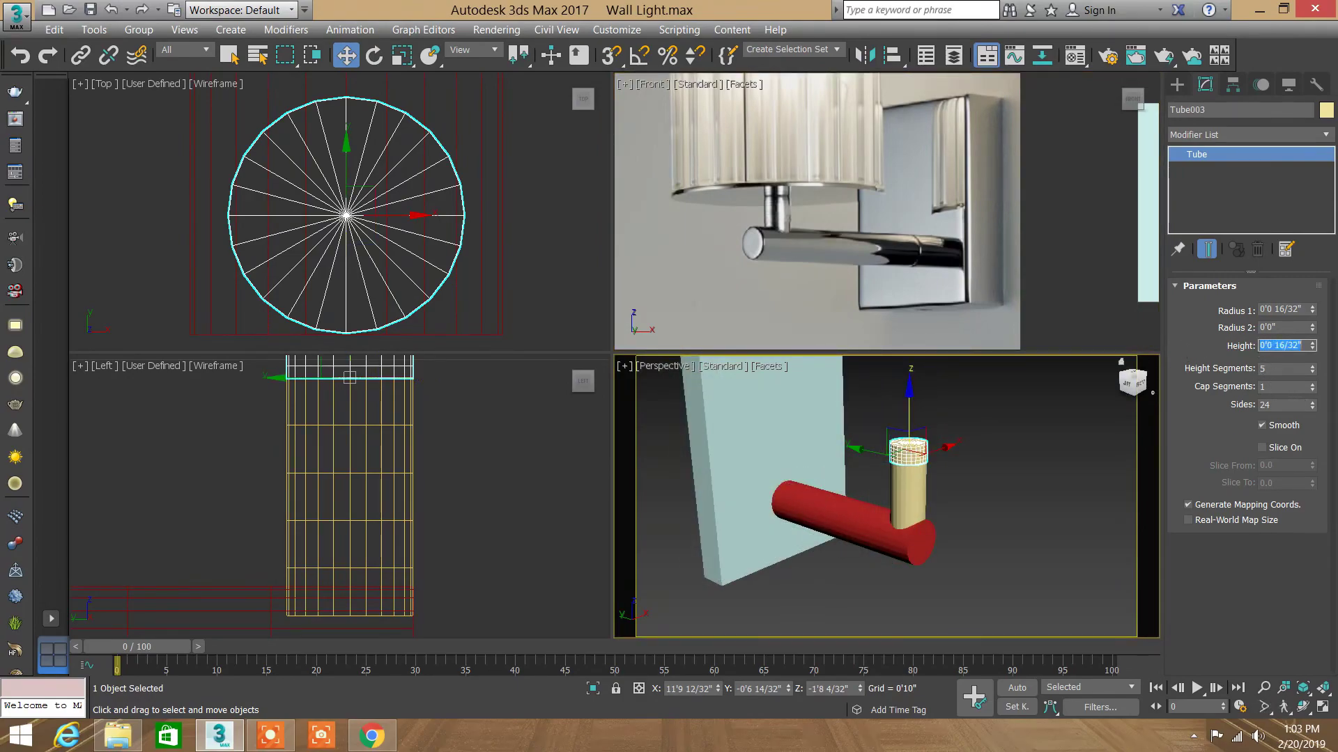
text(4)
key(Return)
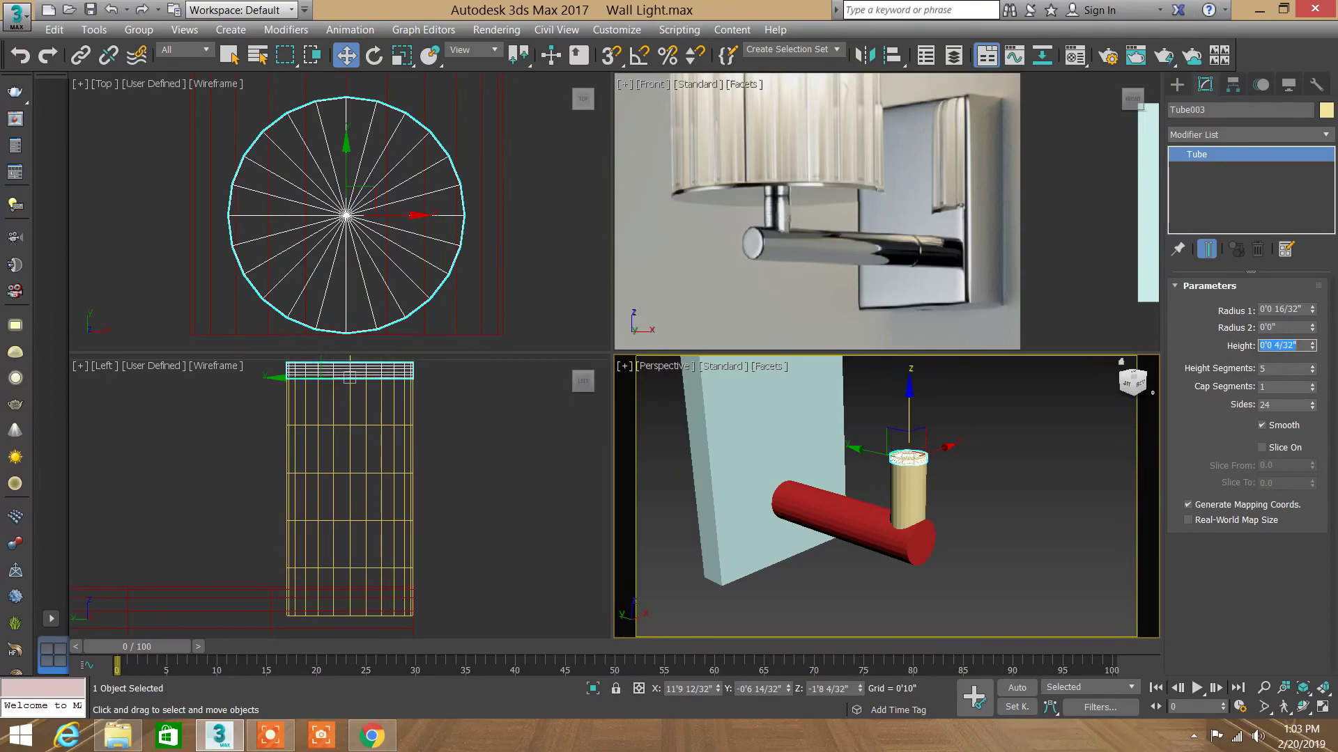
click(1263, 688)
mouse_move(929, 487)
mouse_down()
mouse_move(949, 434)
mouse_move(949, 368)
mouse_up()
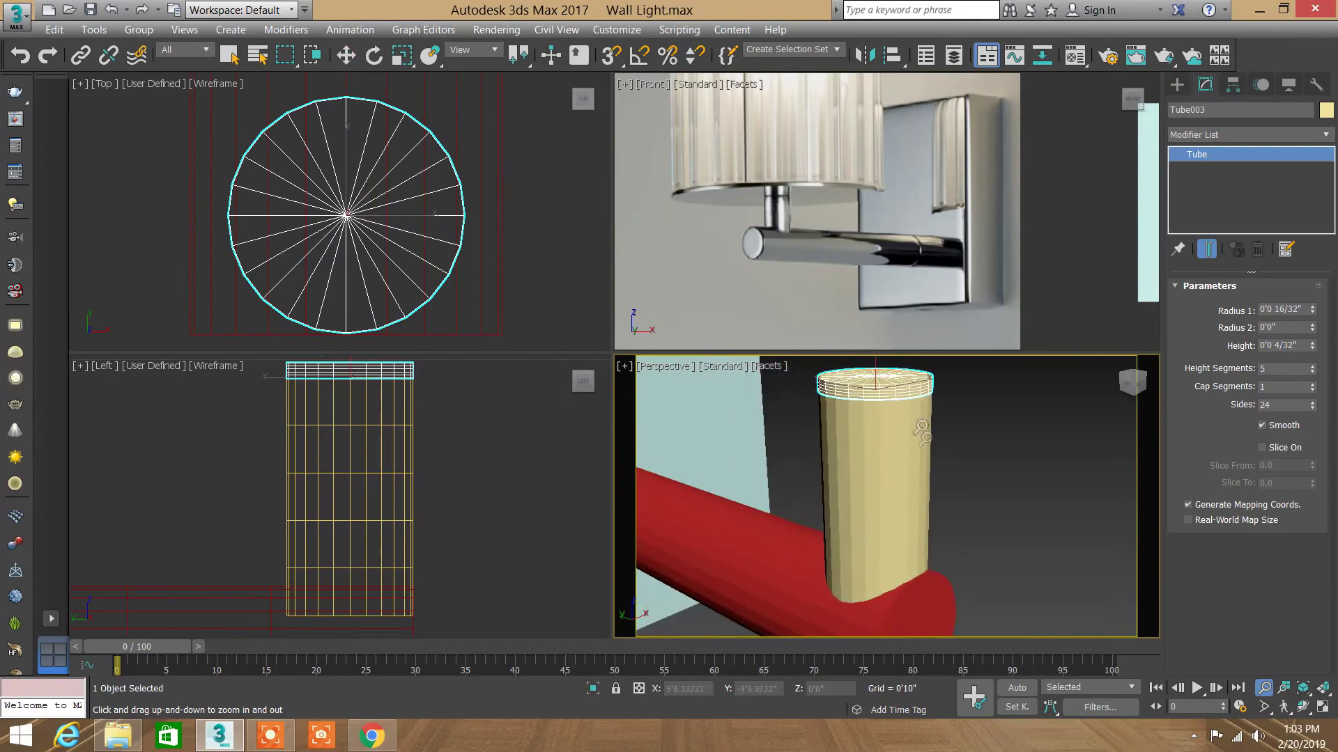
key(w)
right_click(1310, 372)
text(32)
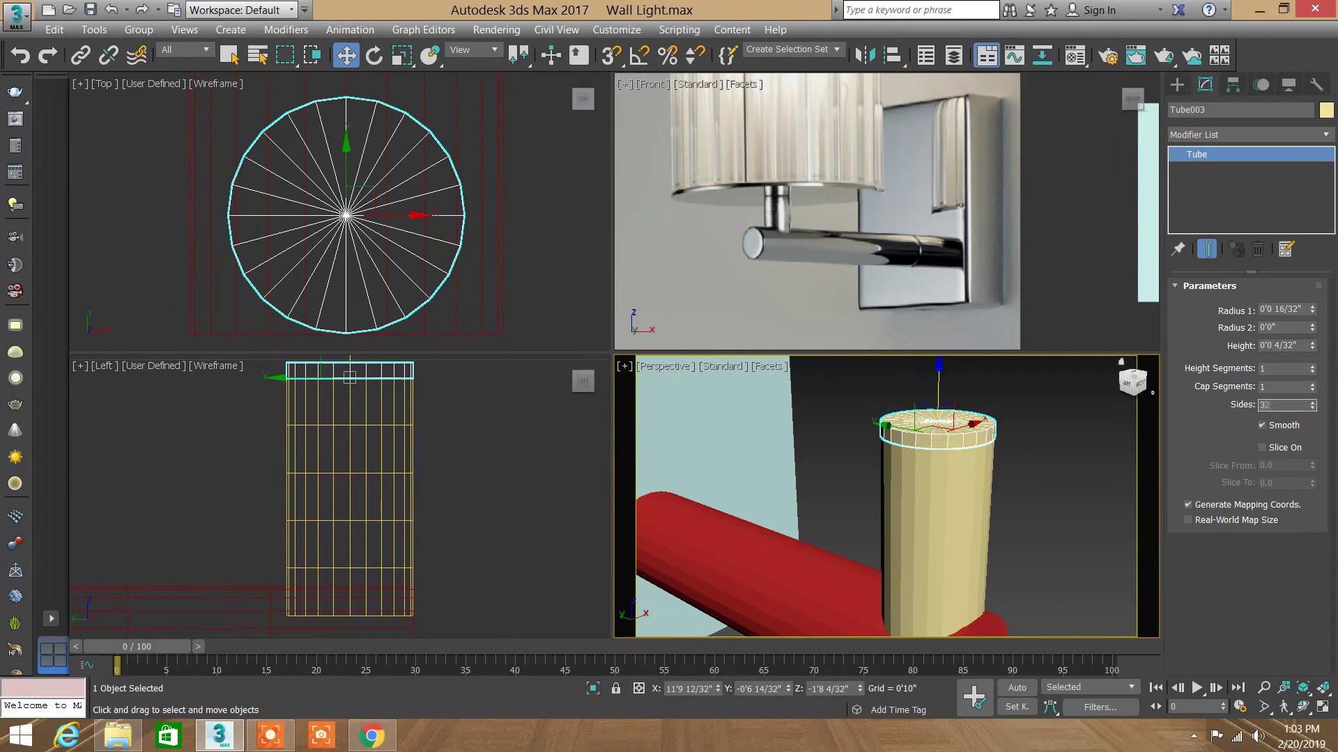
click(968, 487)
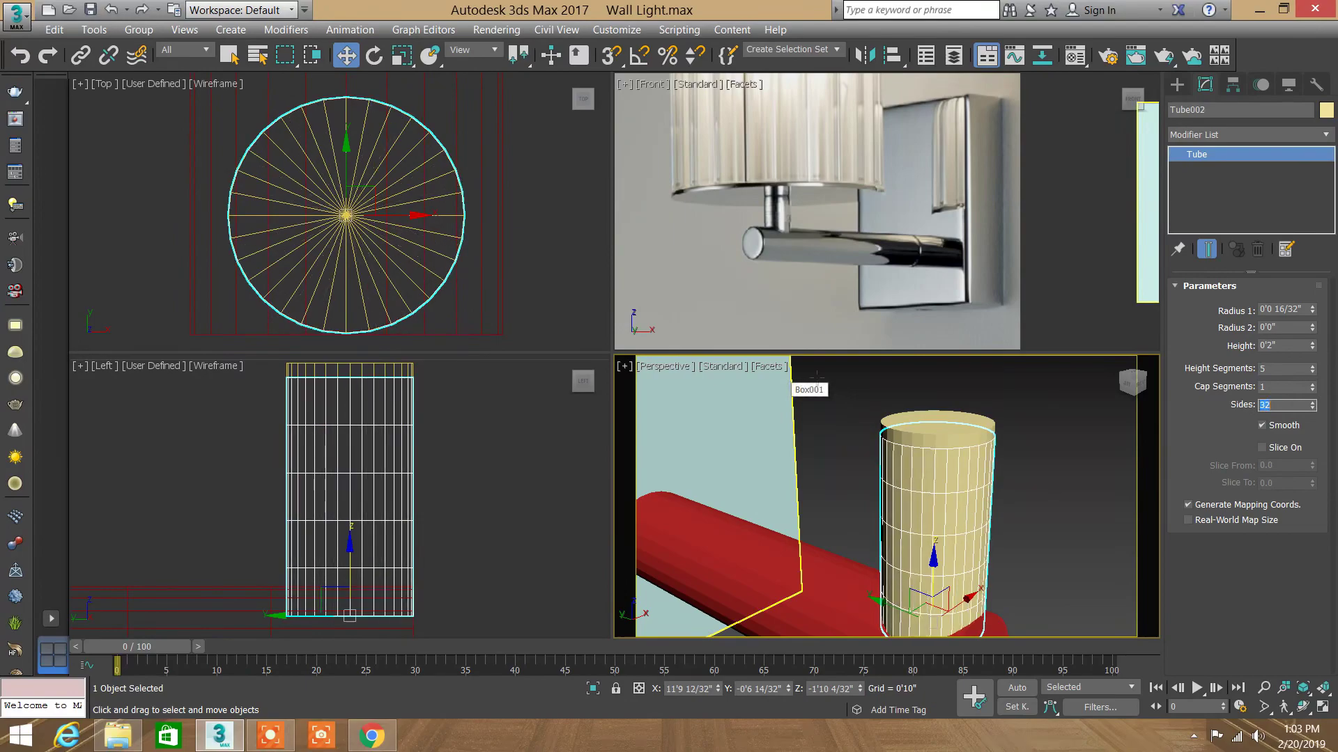
click(1011, 427)
Step: Select Tube003 and set its Radius 1 to 3"
click(229, 55)
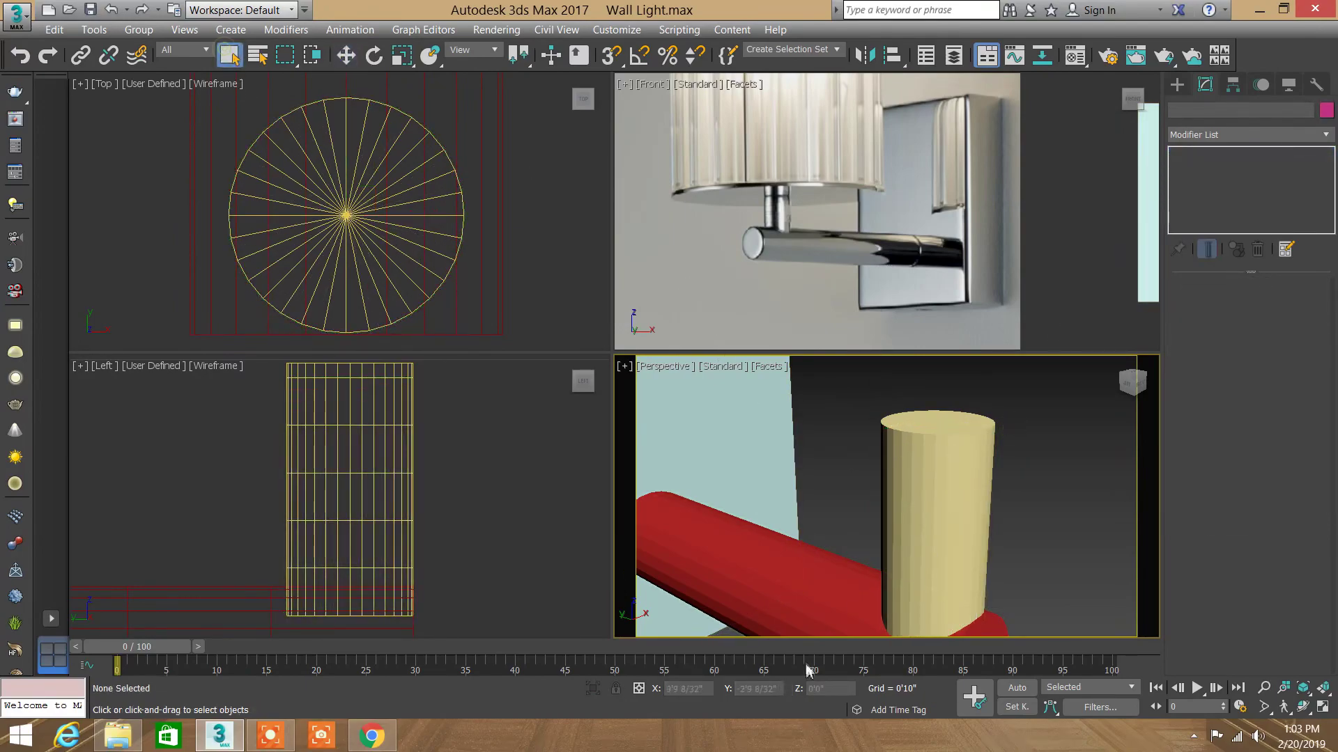
click(840, 581)
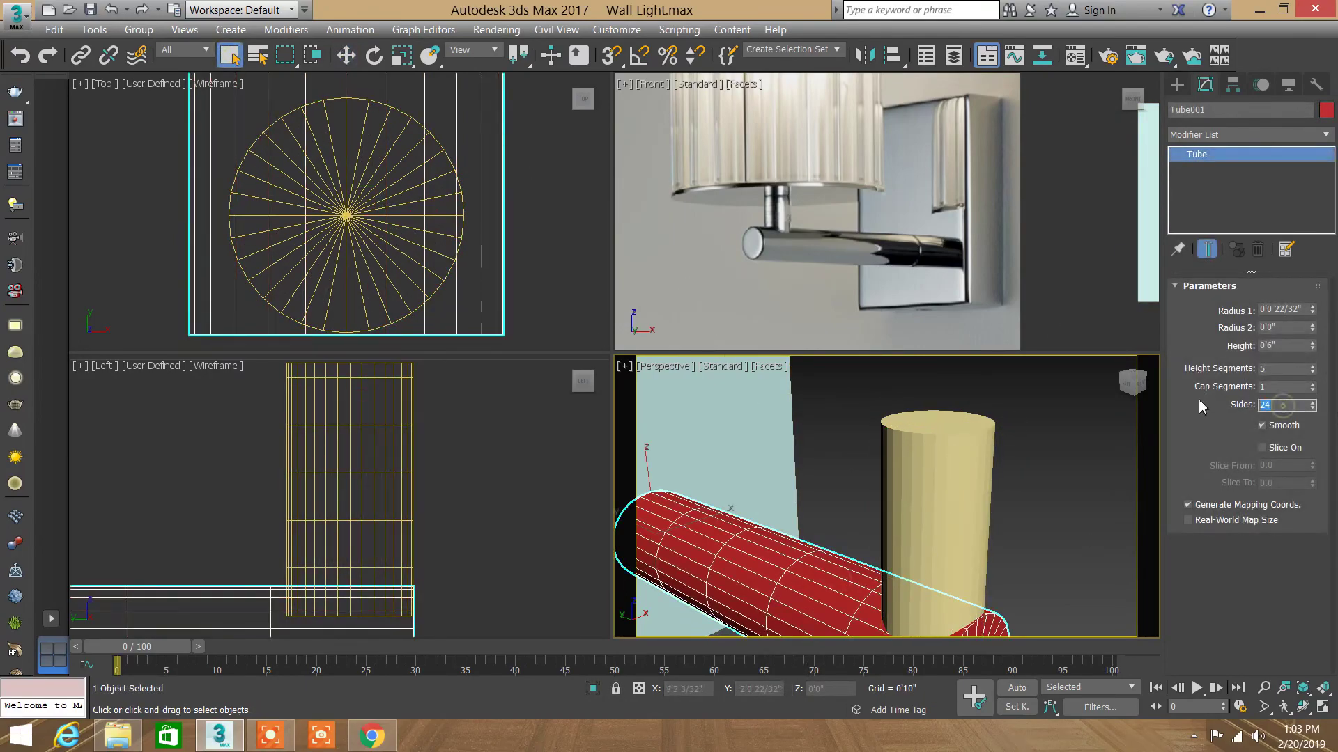
click(956, 484)
click(1066, 466)
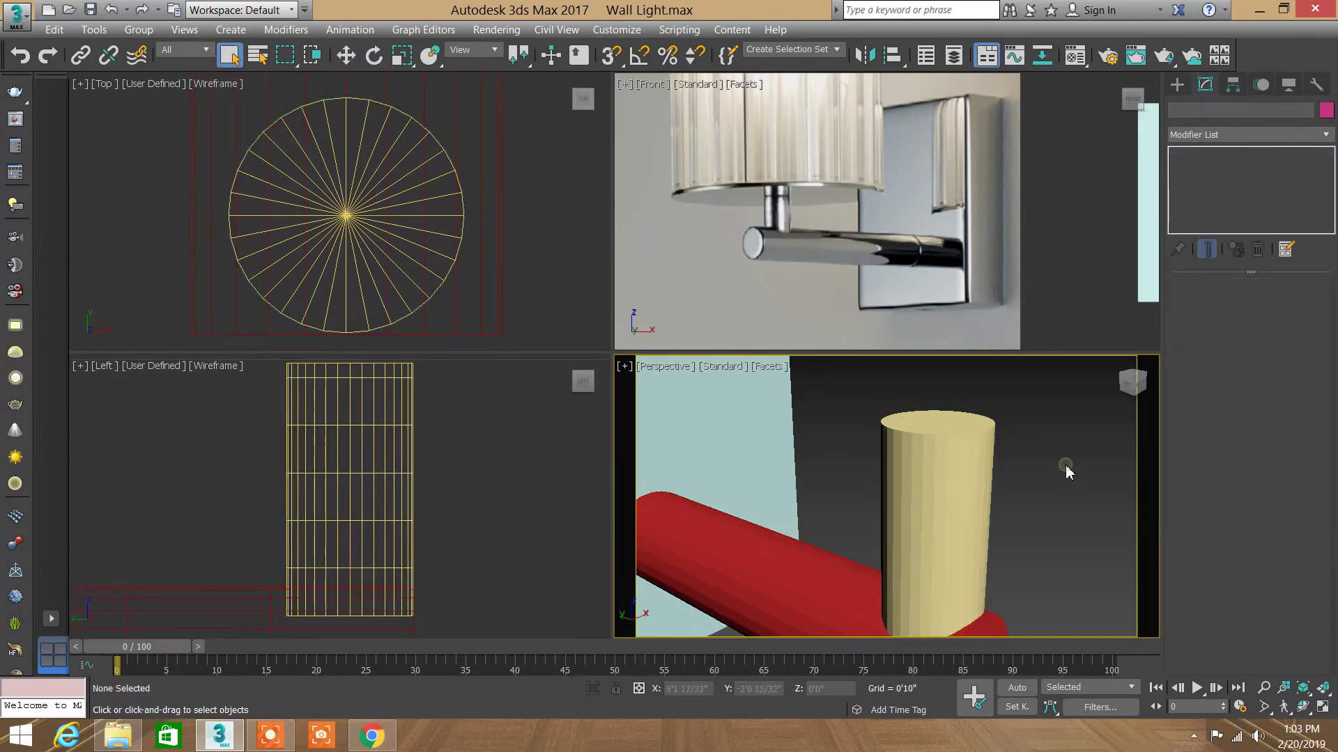
key(ctrl+z)
key(Page_Down)
key(Page_Down)
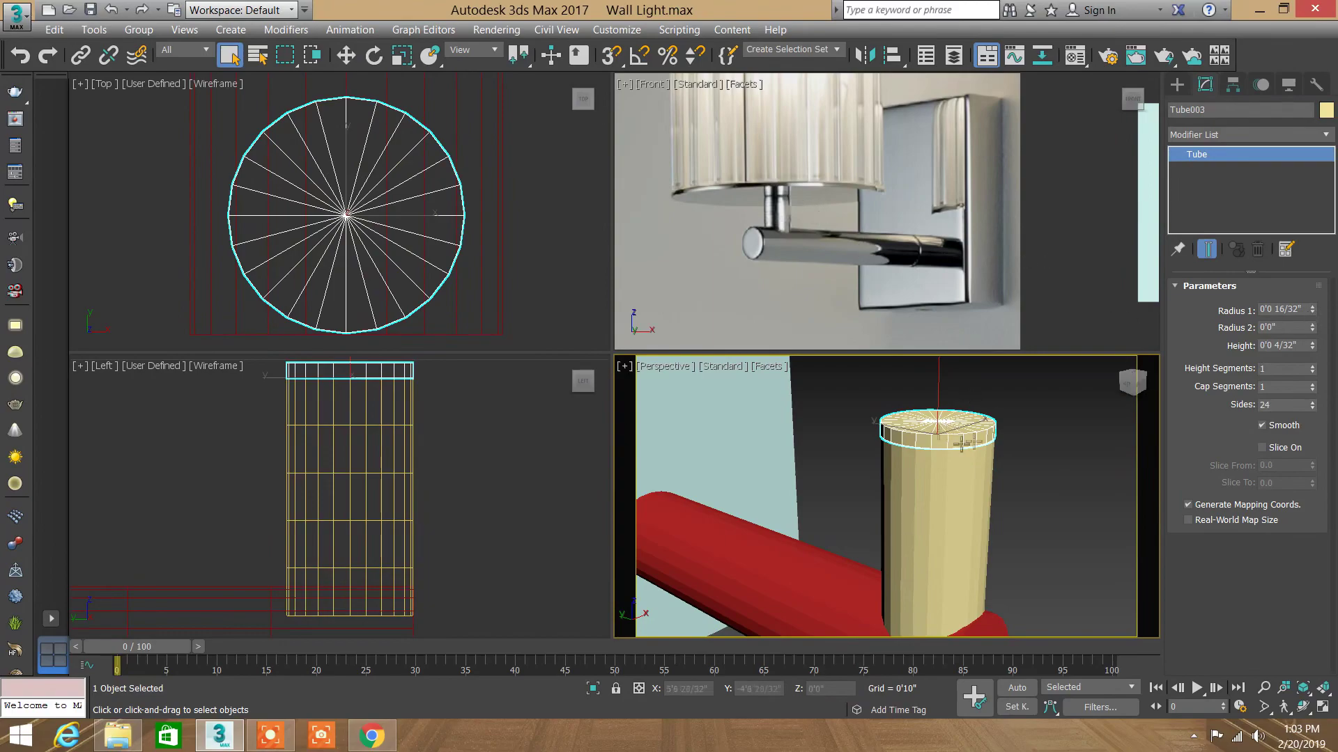
scroll(975, 209, down, 5)
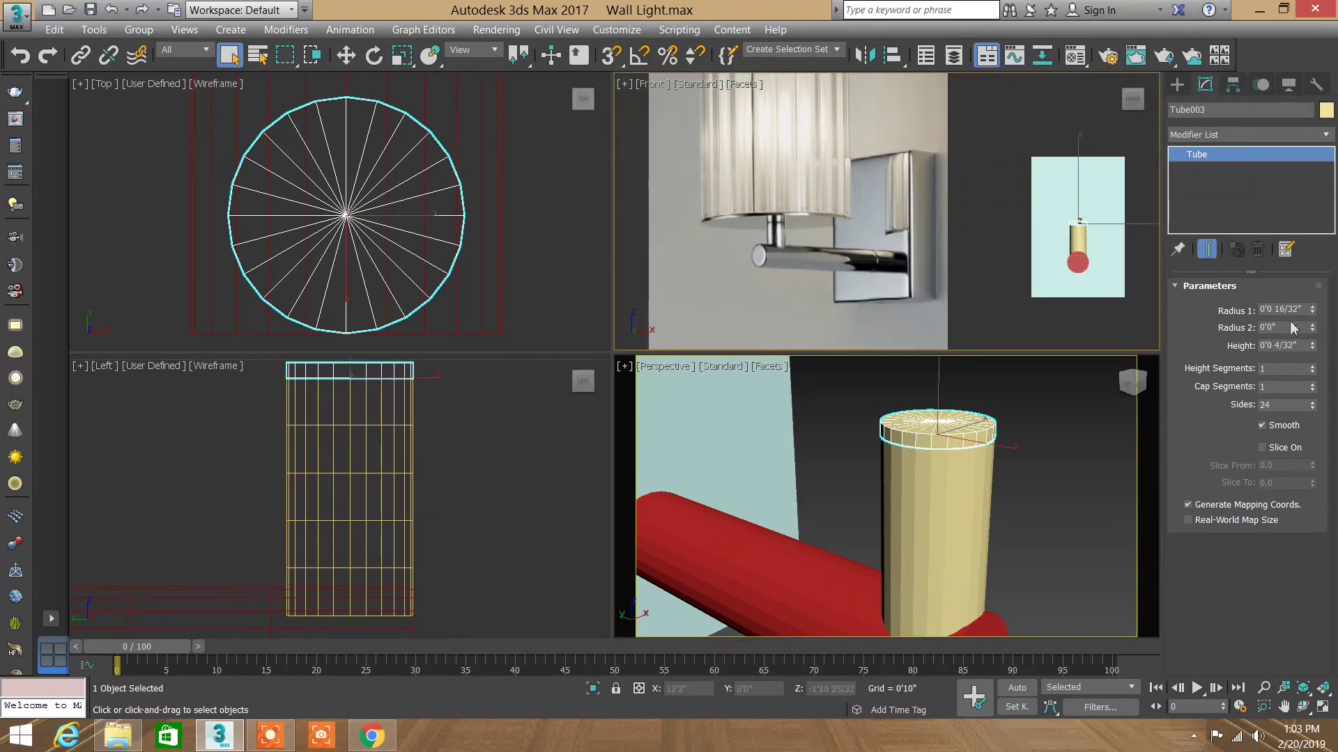
drag(1311, 317, 1311, 261)
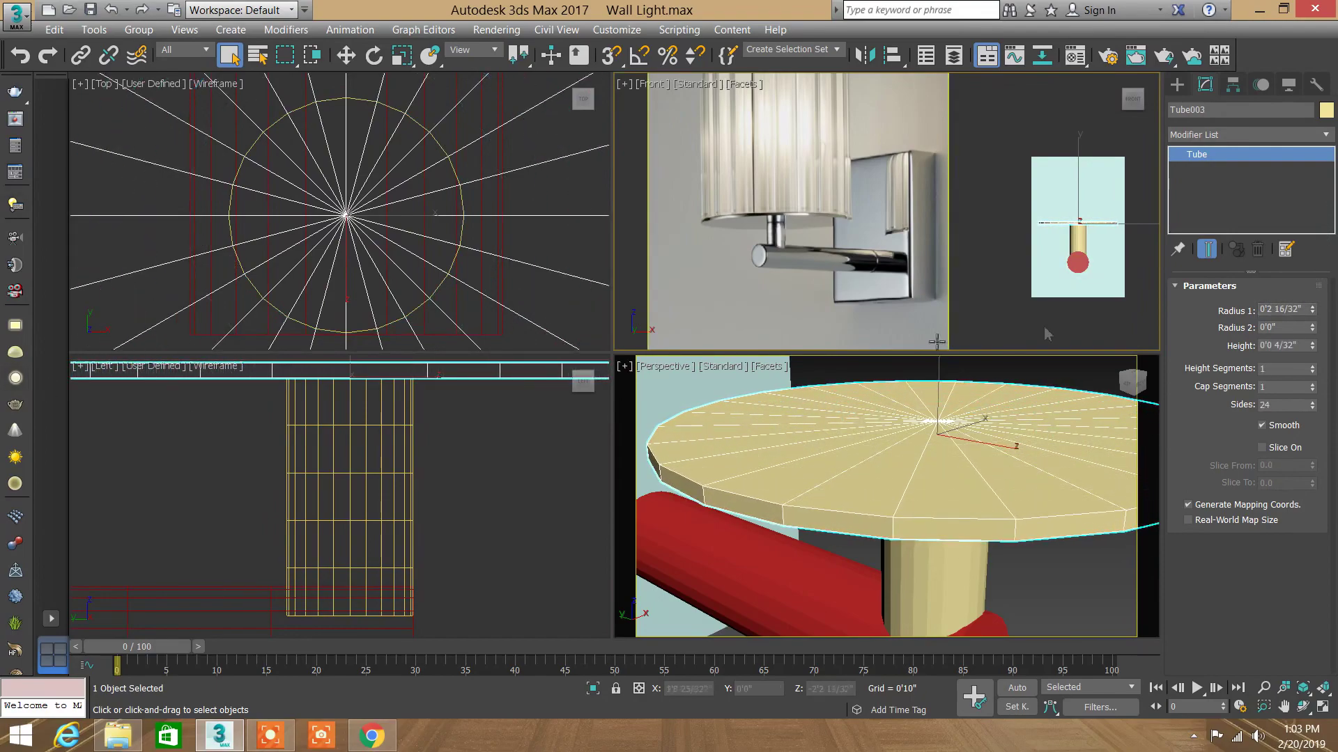
double_click(1285, 309)
text(3)
key(Return)
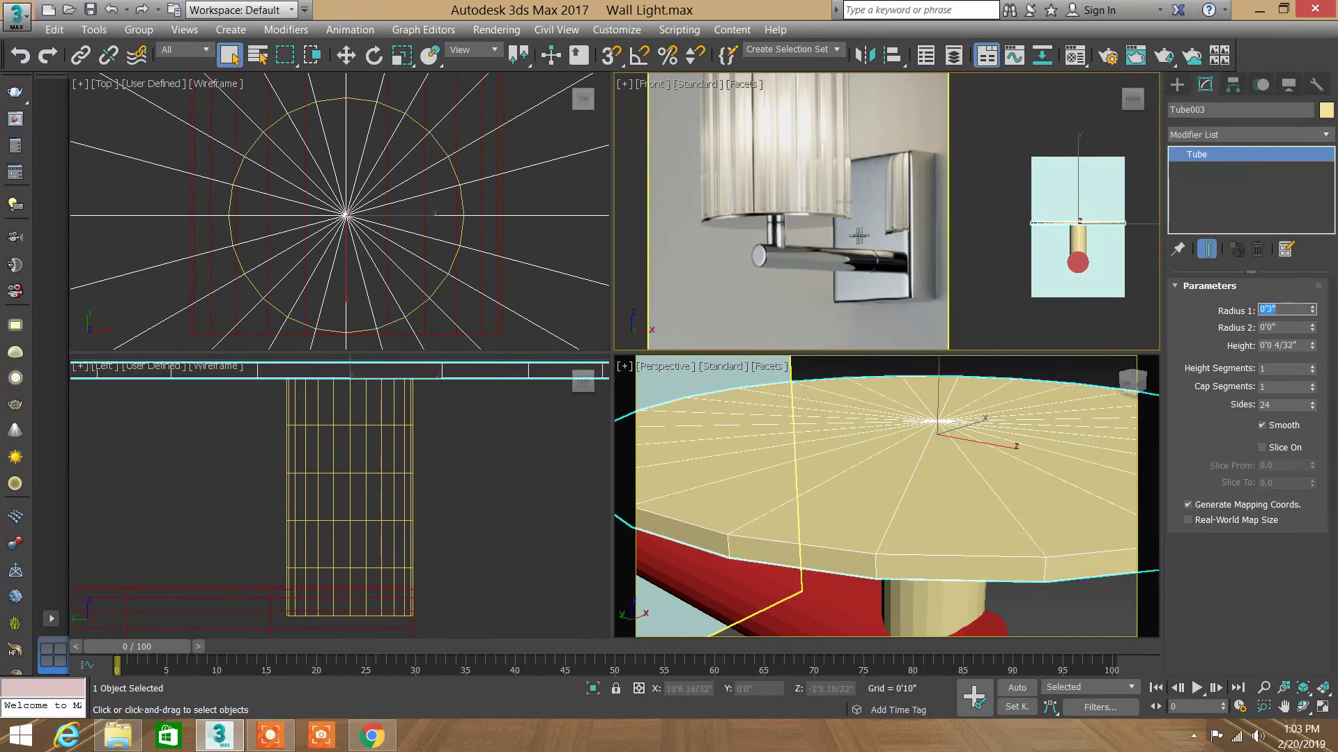
Step: Deselect, fit all objects in view and orbit to face the wall plate
middle_drag(1104, 232, 1095, 232)
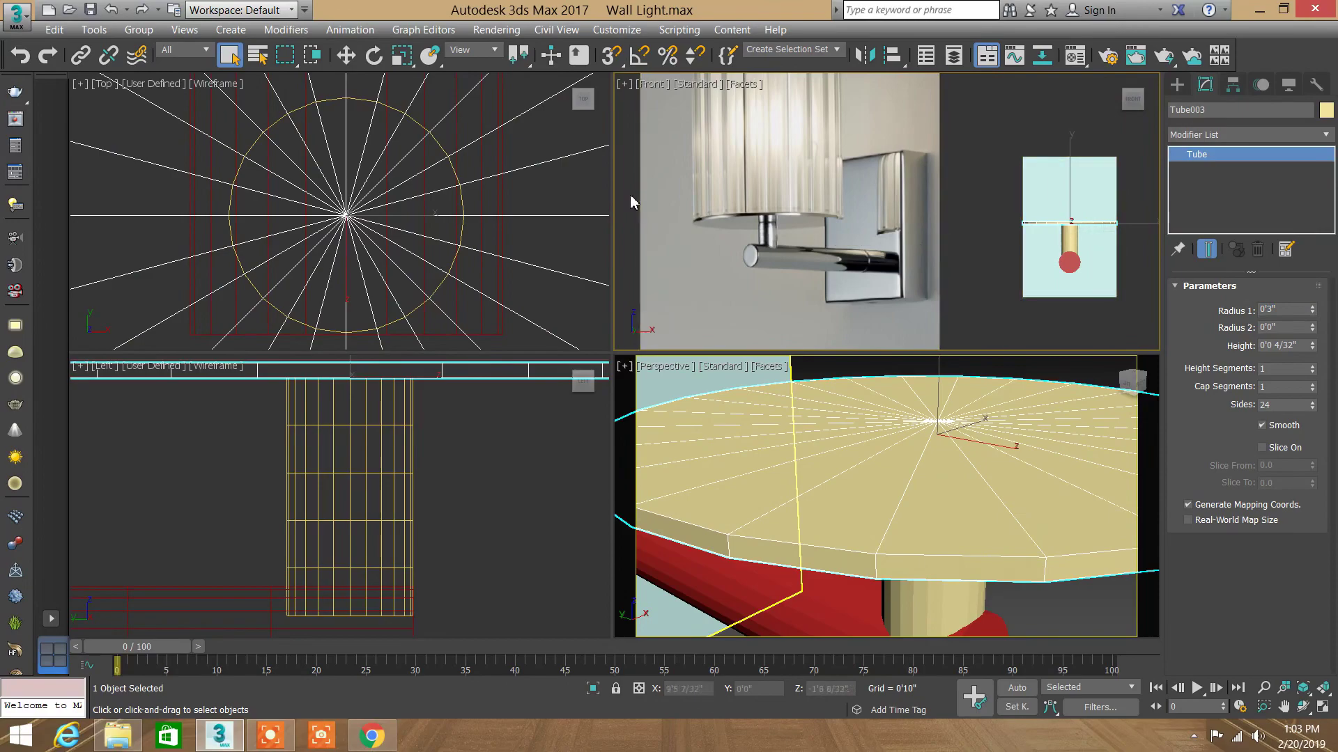
click(1066, 620)
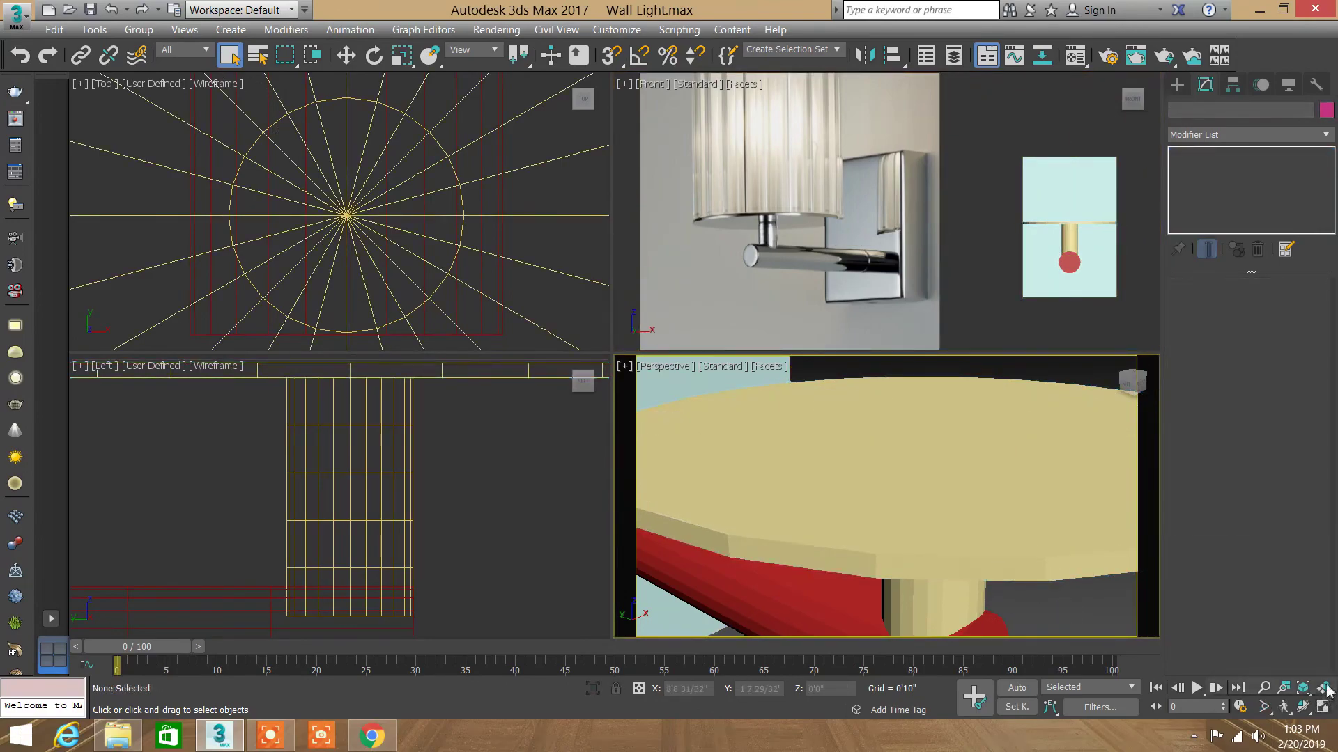
click(1322, 688)
click(1303, 707)
mouse_move(703, 436)
mouse_down()
mouse_move(605, 348)
mouse_move(662, 374)
mouse_up()
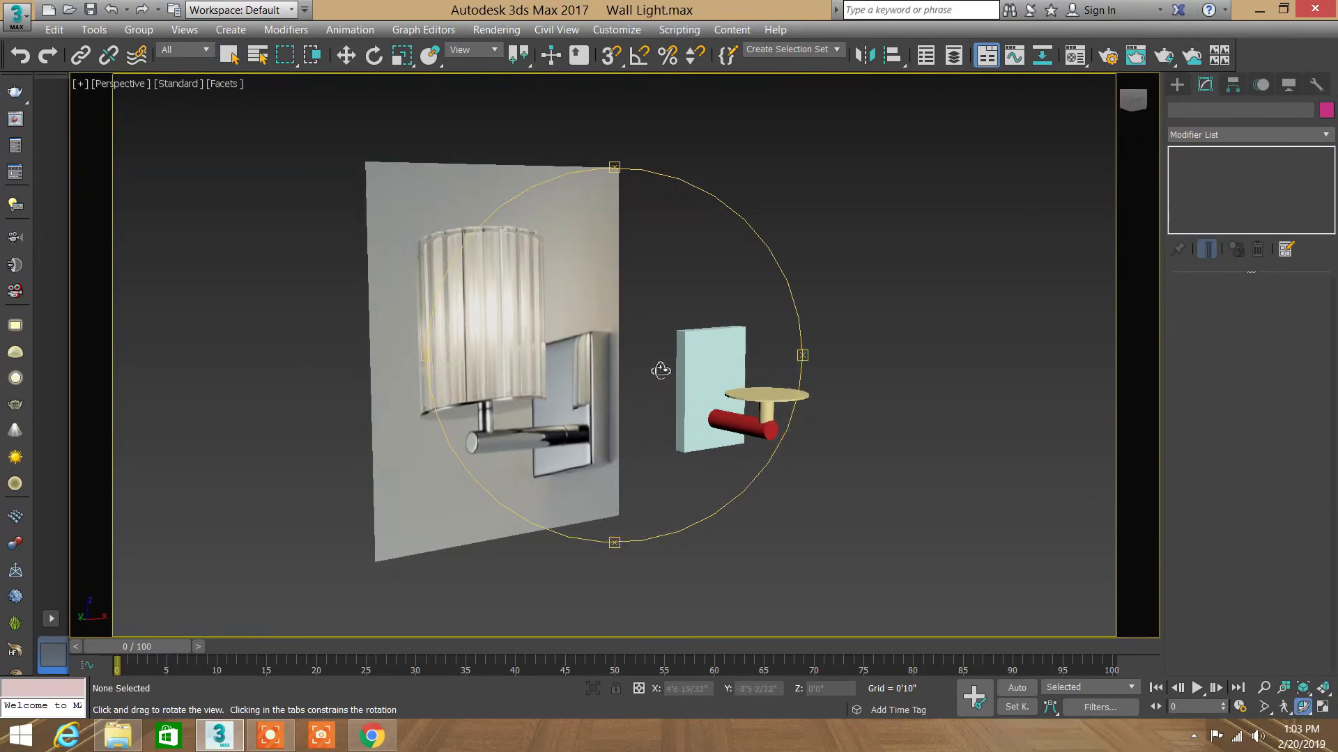
right_click(662, 374)
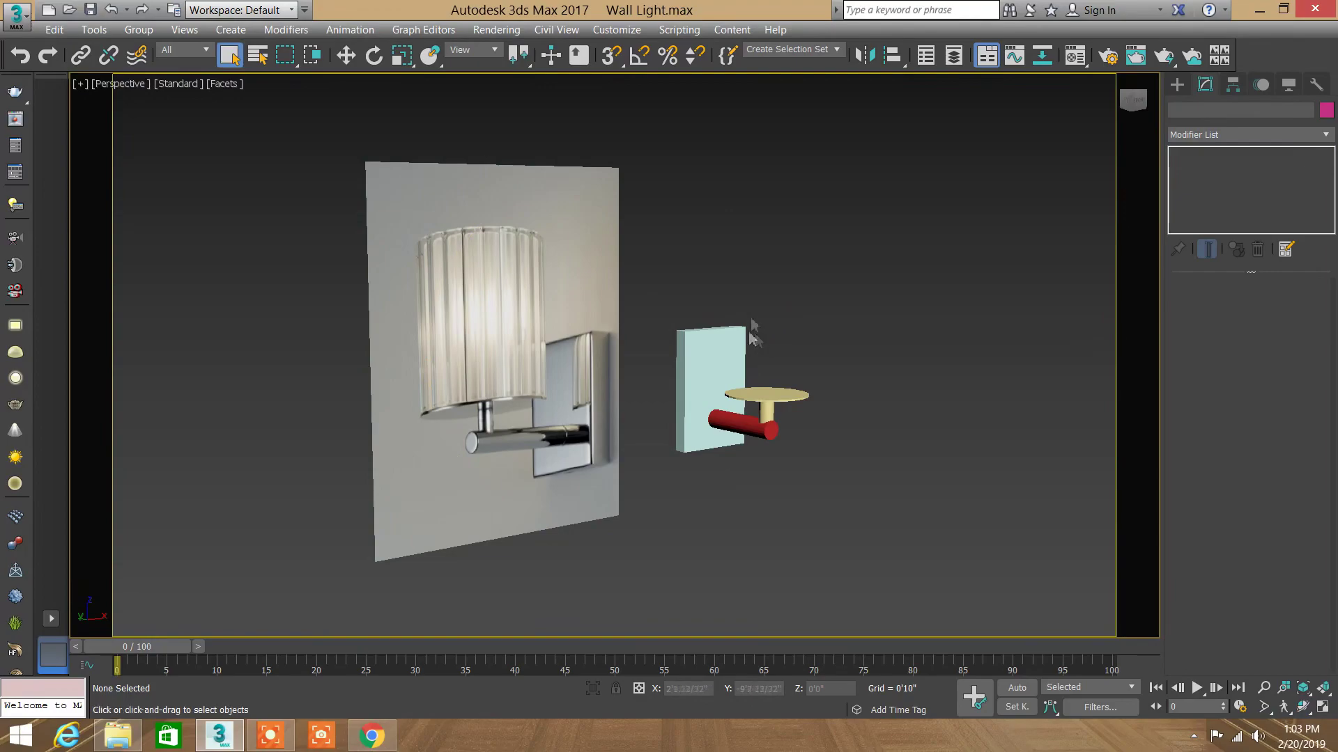
scroll(483, 311, up, 1)
scroll(492, 263, down, 1)
scroll(478, 230, up, 2)
scroll(484, 233, up, 1)
middle_drag(486, 246, 456, 152)
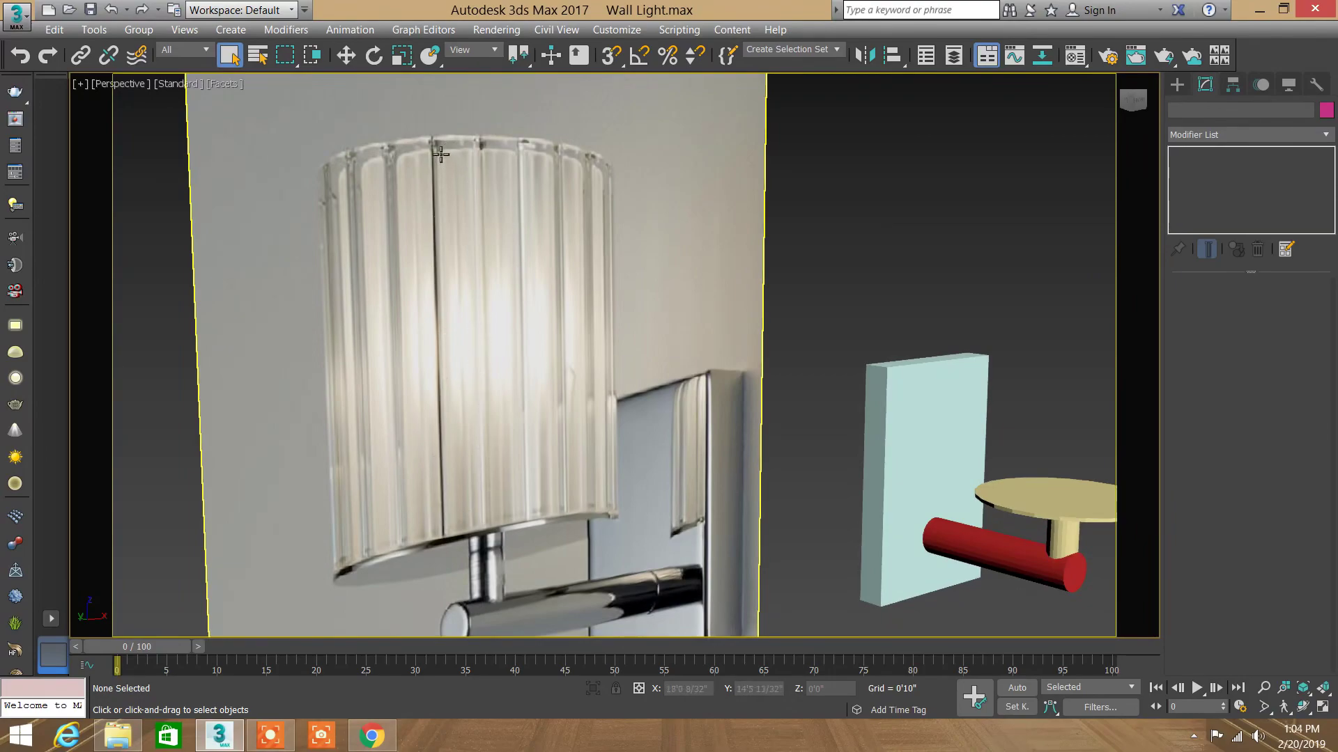
mouse_move(487, 170)
middle_down()
mouse_move(436, 188)
mouse_move(398, 172)
middle_up()
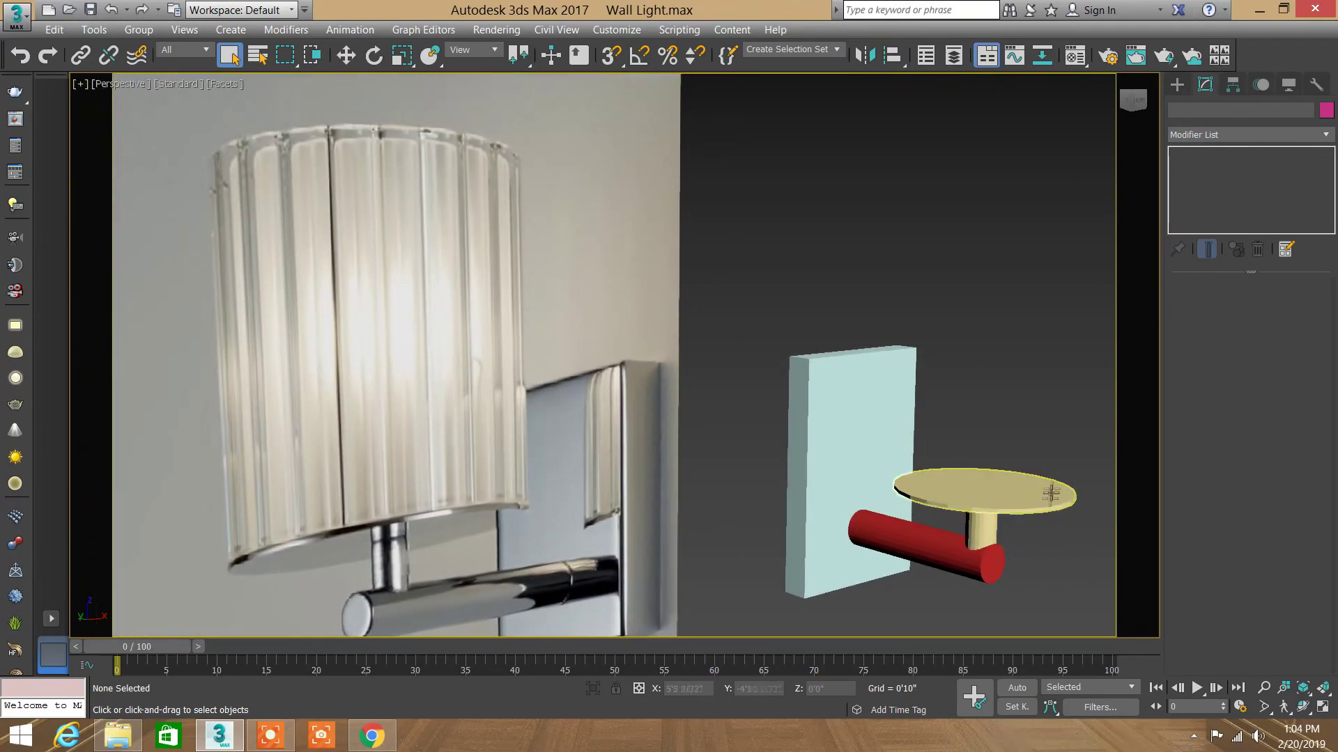
click(1023, 493)
click(1302, 706)
mouse_move(766, 458)
mouse_down()
mouse_move(720, 452)
mouse_move(720, 474)
mouse_up()
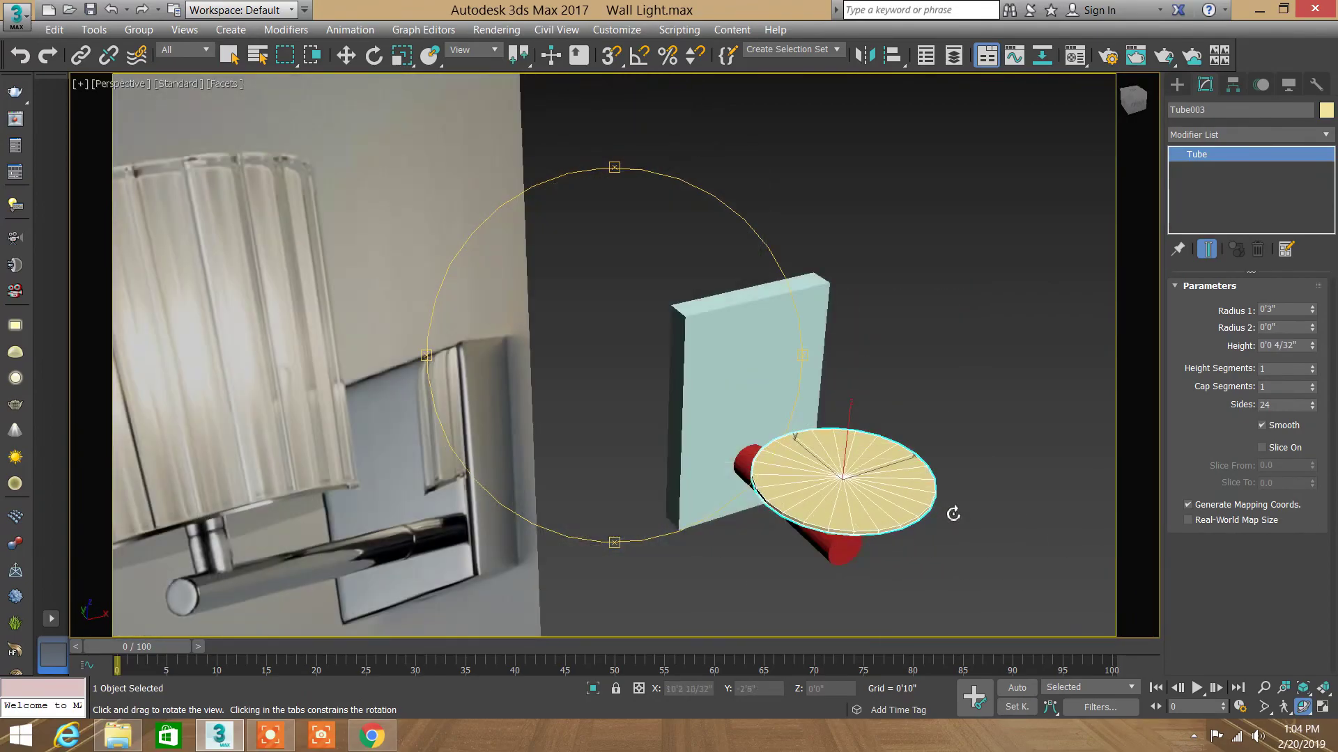
right_click(955, 517)
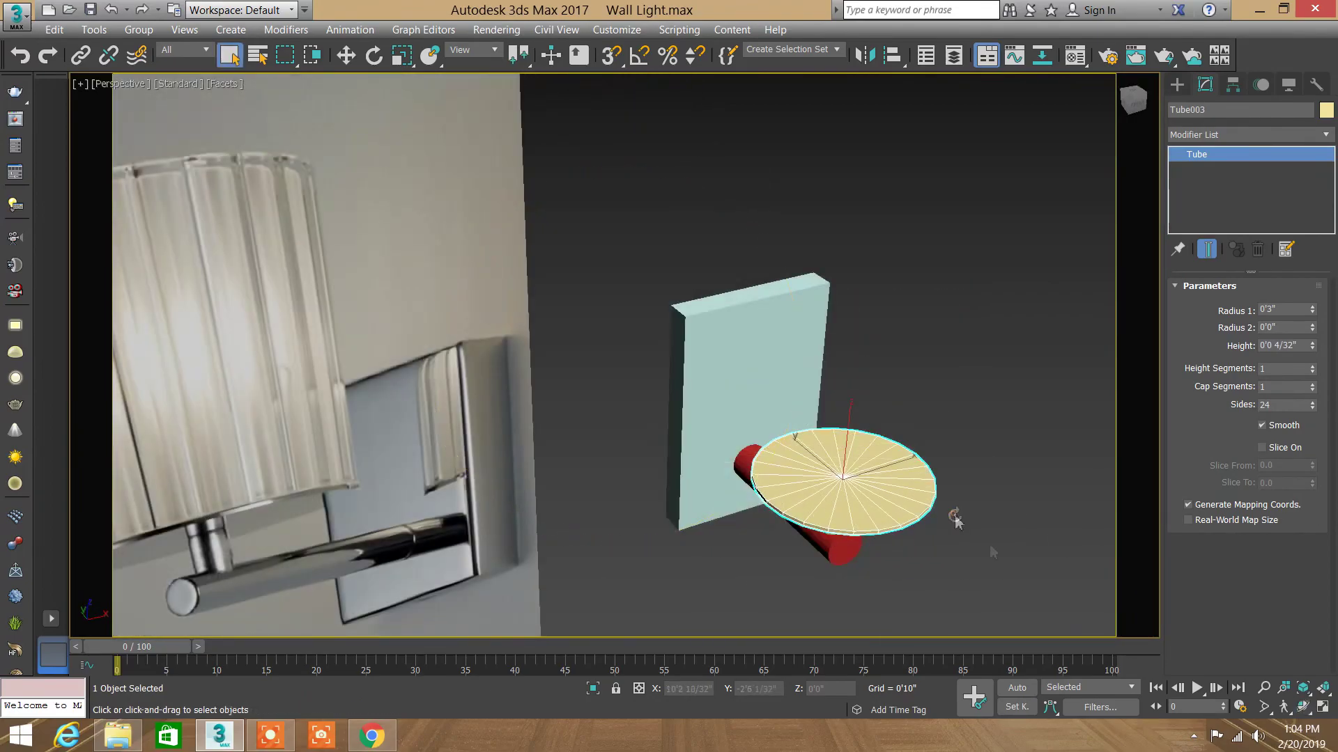
click(1263, 688)
mouse_move(899, 536)
mouse_down()
mouse_move(896, 508)
mouse_move(988, 508)
mouse_move(859, 420)
mouse_move(815, 418)
mouse_up()
right_click(951, 446)
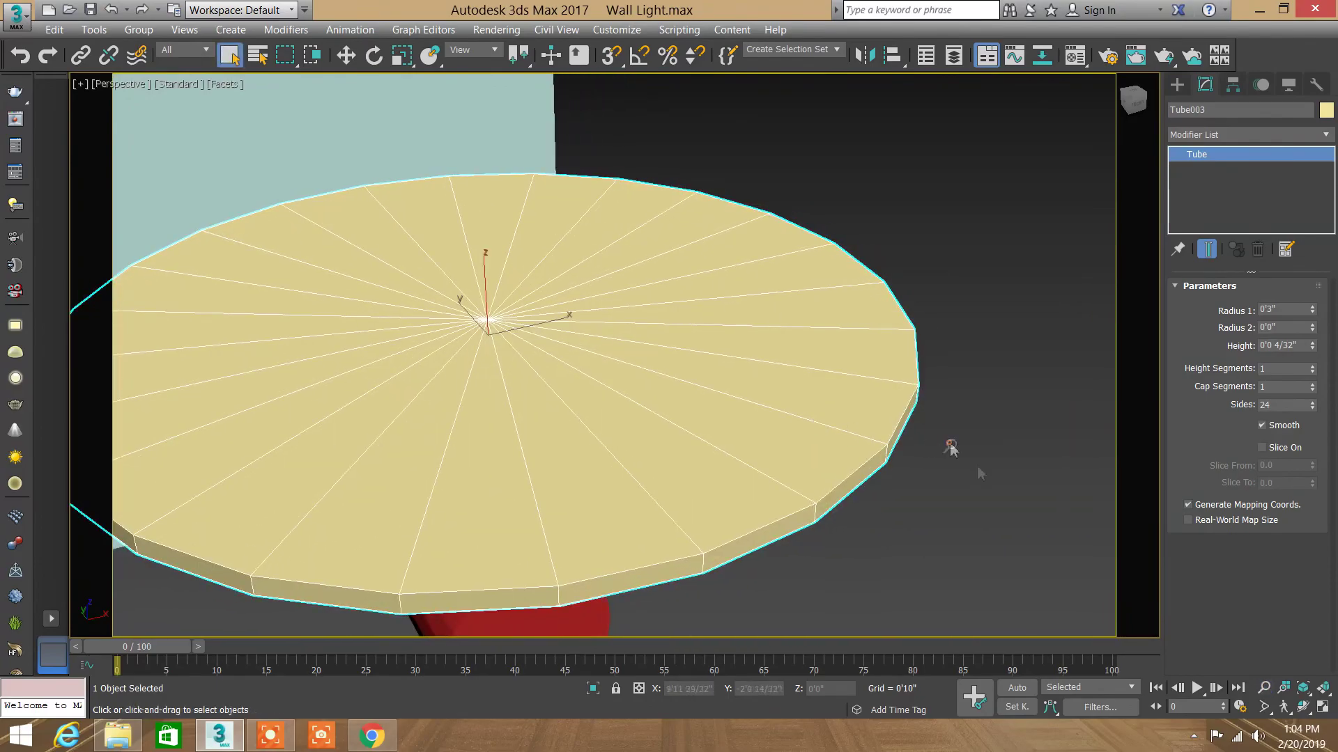
click(1263, 688)
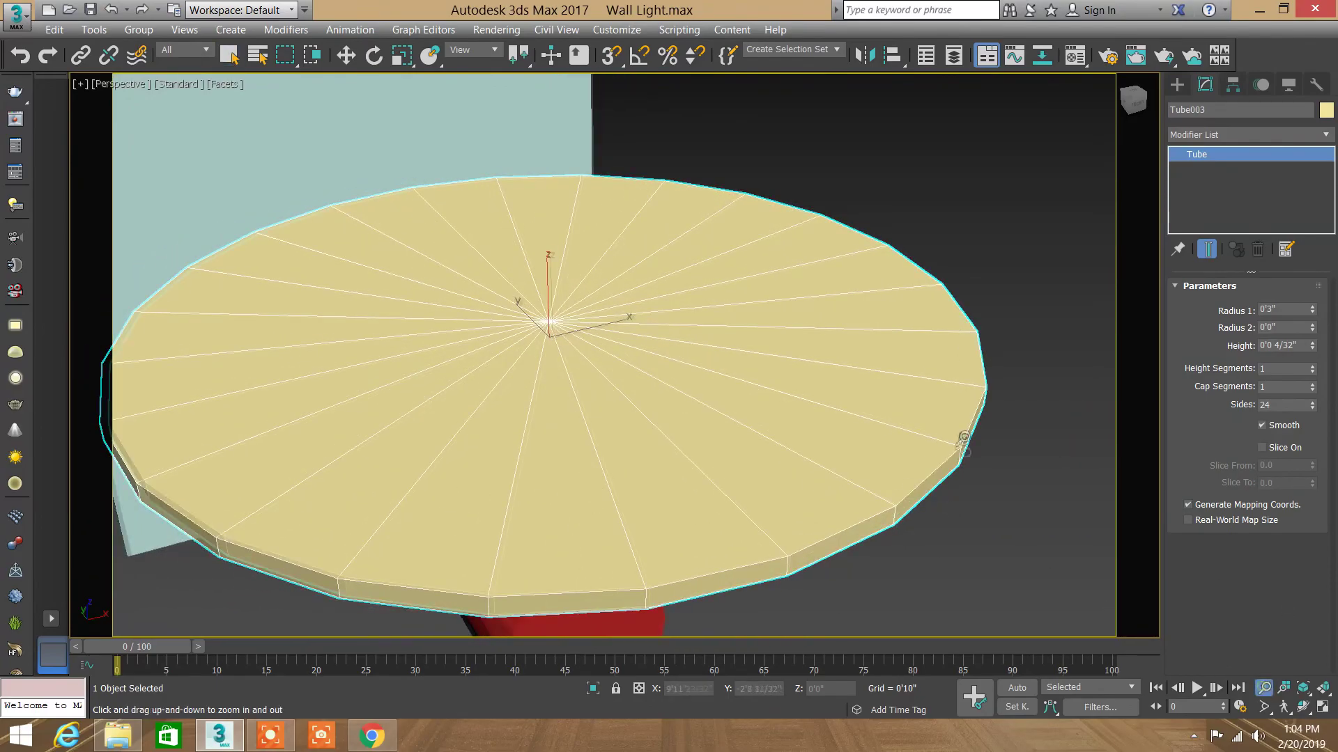
drag(995, 550, 995, 630)
scroll(976, 537, down, 5)
mouse_move(976, 501)
middle_down()
mouse_move(687, 397)
mouse_move(652, 419)
middle_up()
key(alt+w)
click(828, 213)
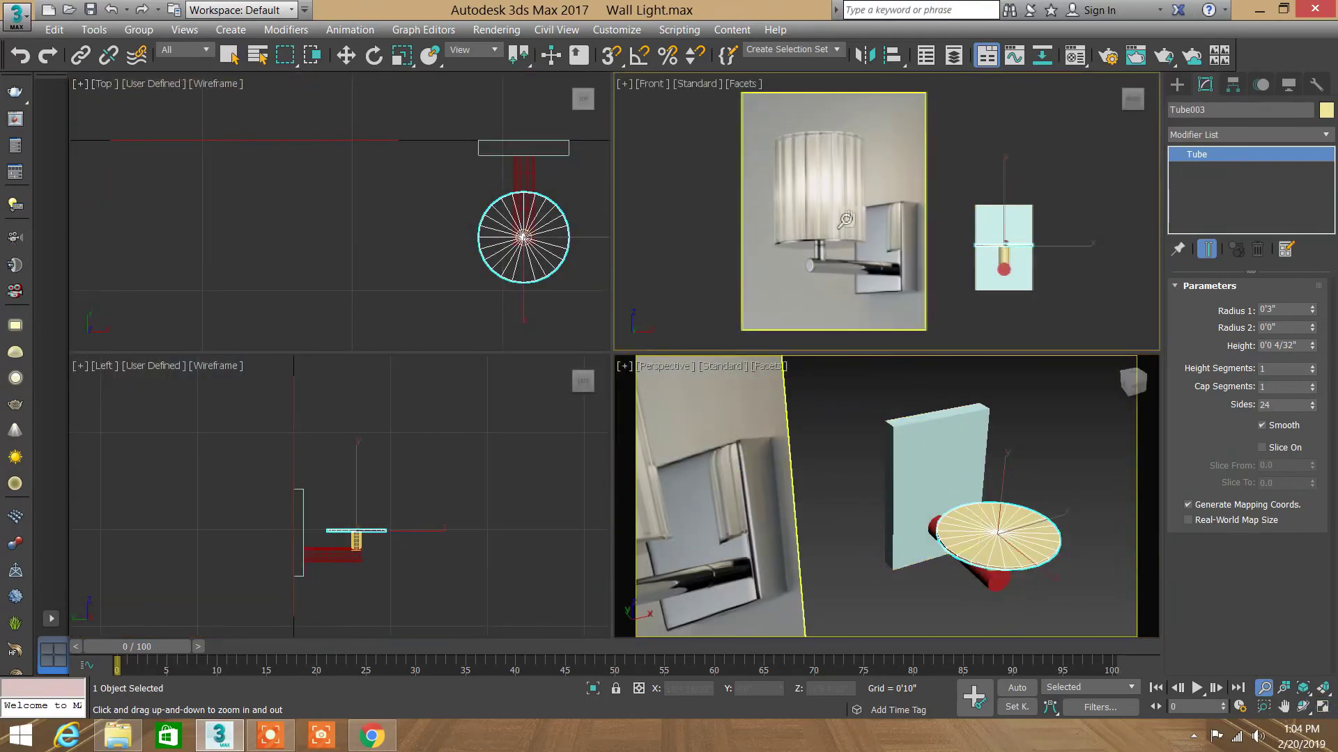
Step: Clone the disc Tube003 as a copy named Tube004
drag(828, 214, 854, 195)
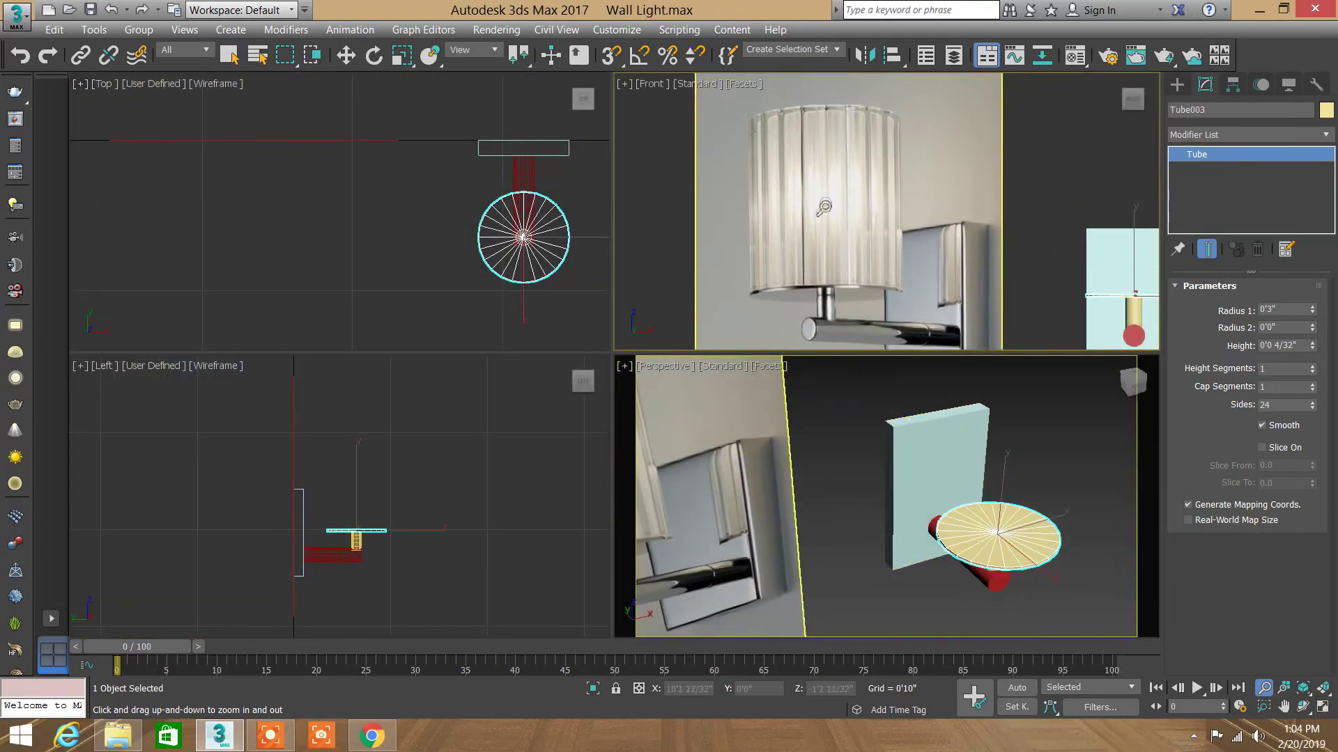
click(230, 56)
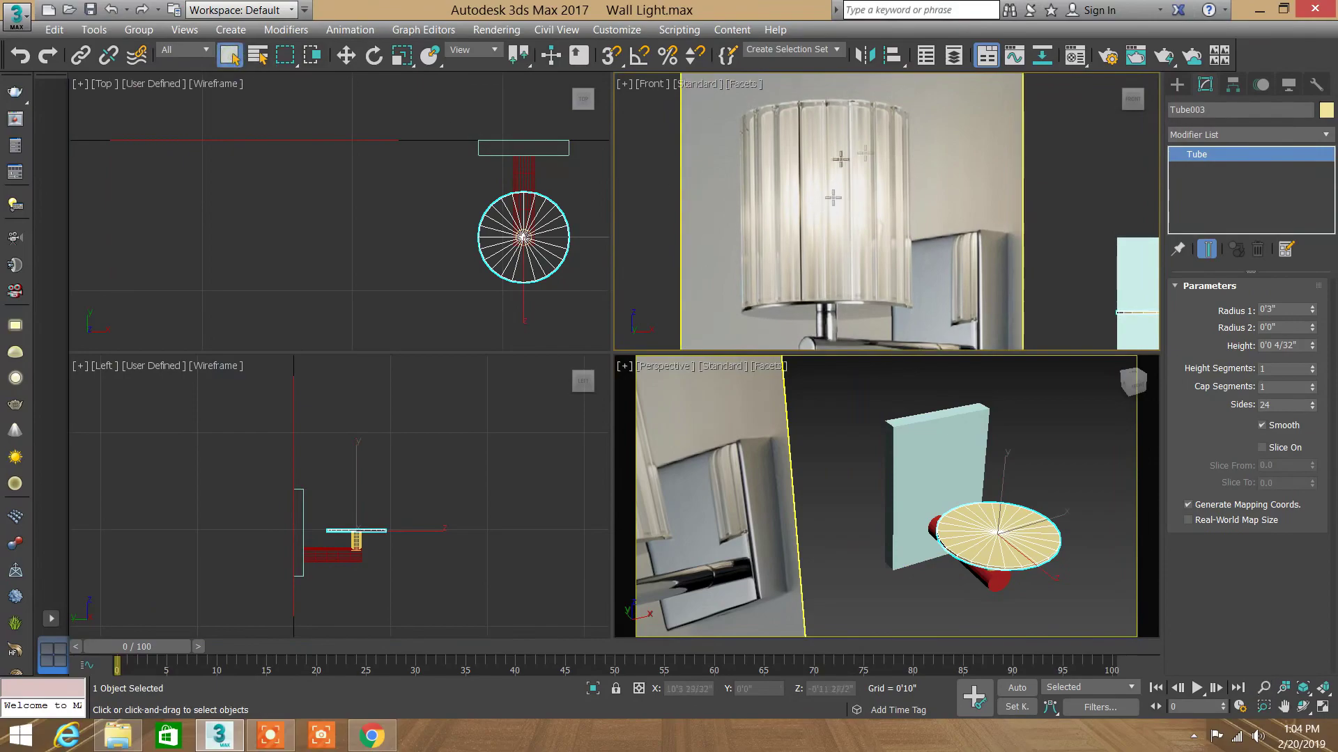
right_click(1082, 537)
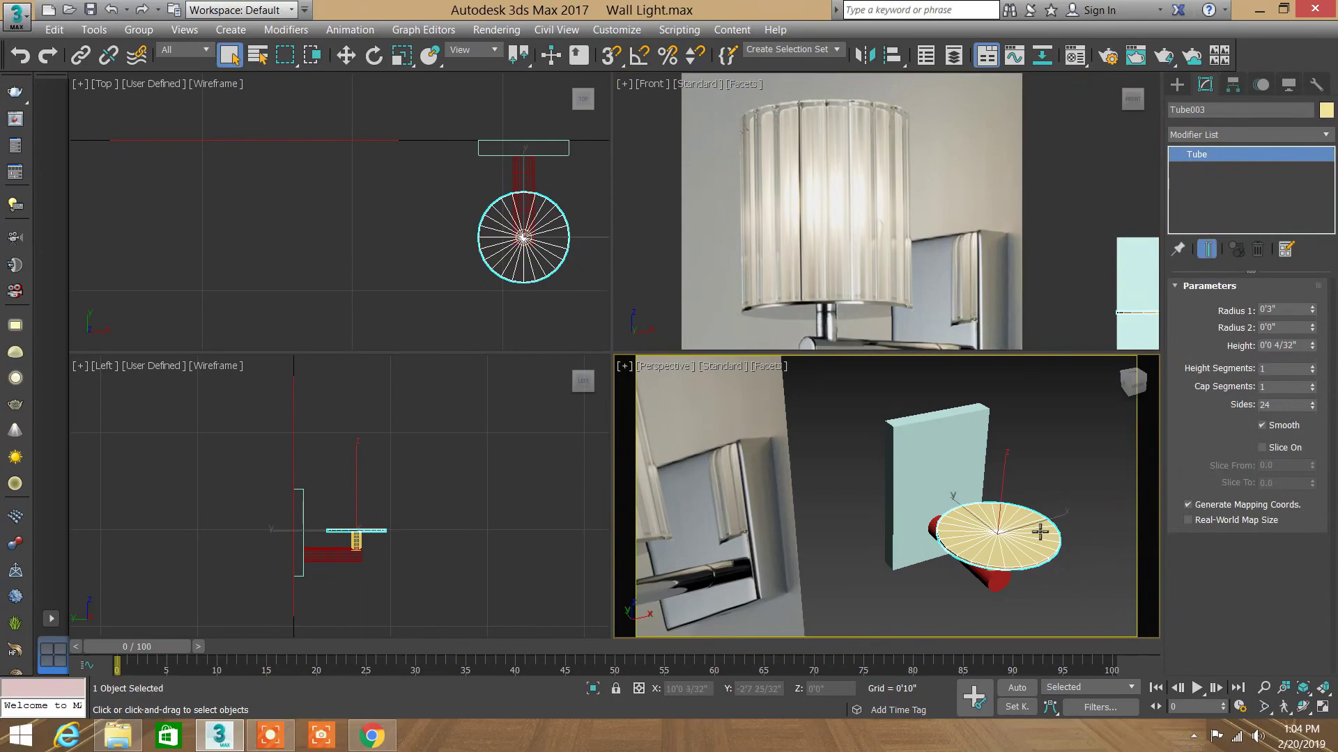
key(ctrl+v)
click(619, 432)
Step: Bring up Move Transform Type-In for the copy's exact position values
scroll(500, 494, up, 2)
scroll(382, 514, up, 4)
scroll(412, 484, up, 4)
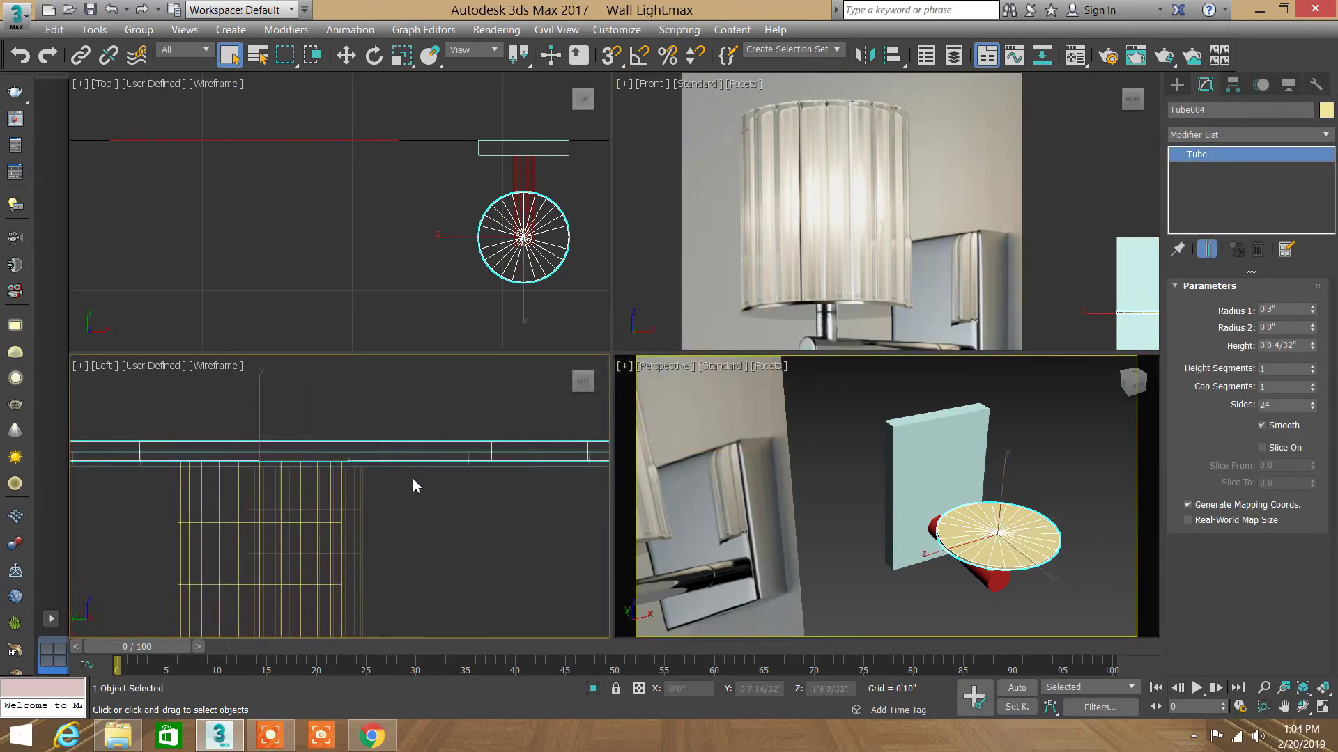
scroll(388, 483, down, 3)
right_click(346, 55)
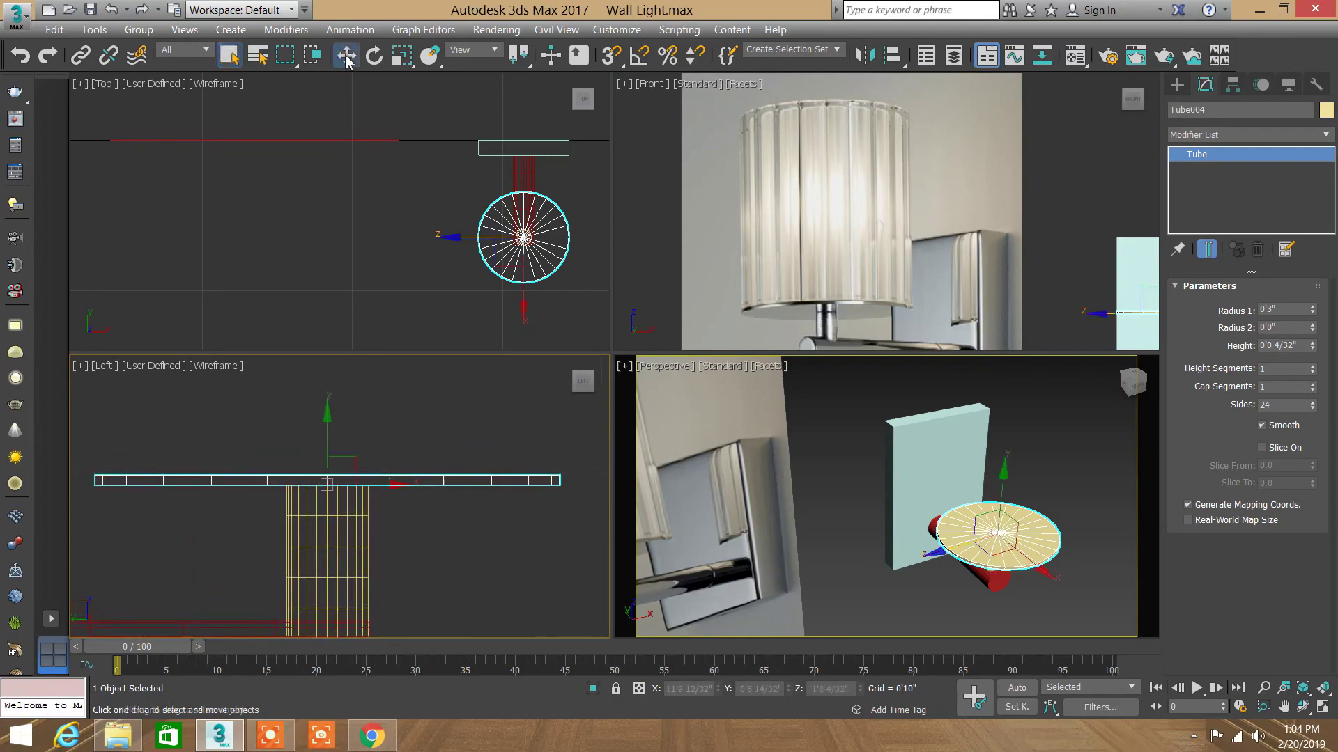
right_click(501, 432)
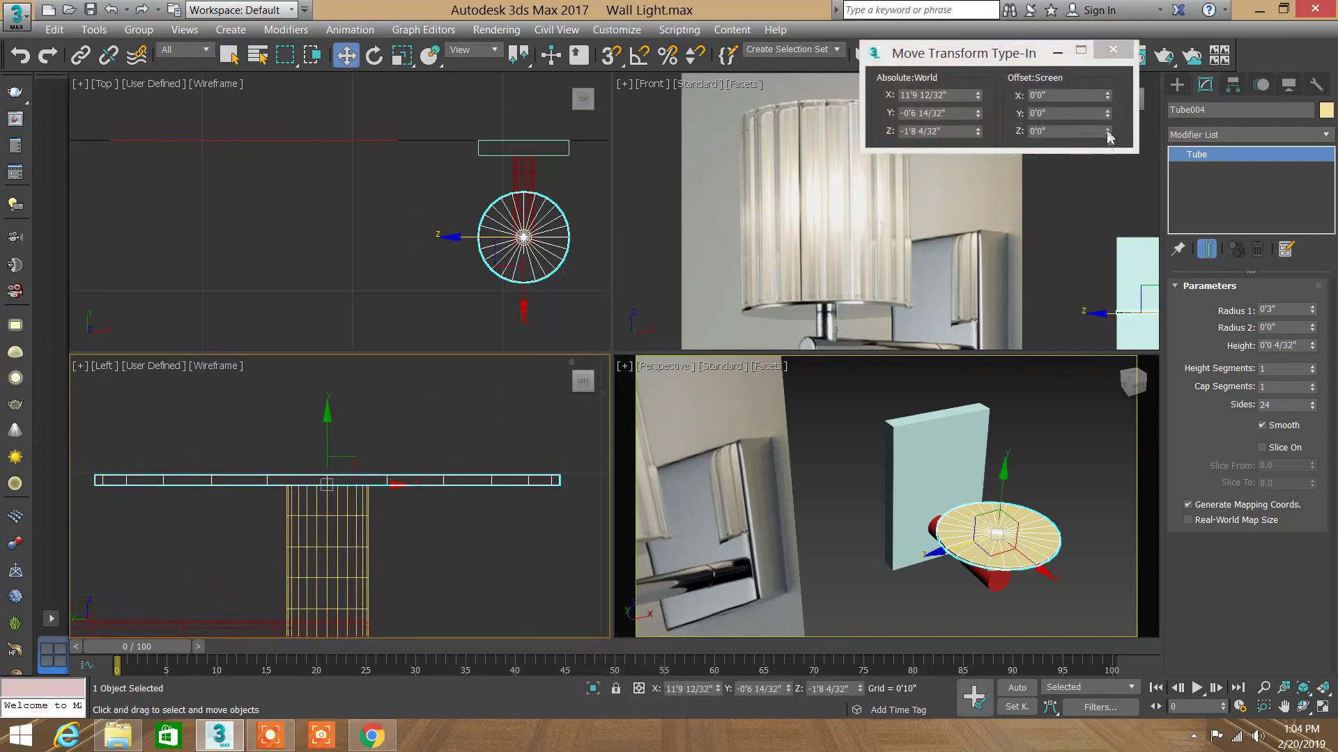
Step: Lift the copied tube into place with a Y offset in Move Transform Type-In
drag(1108, 114, 1109, 104)
right_click(1110, 105)
text(0.125)
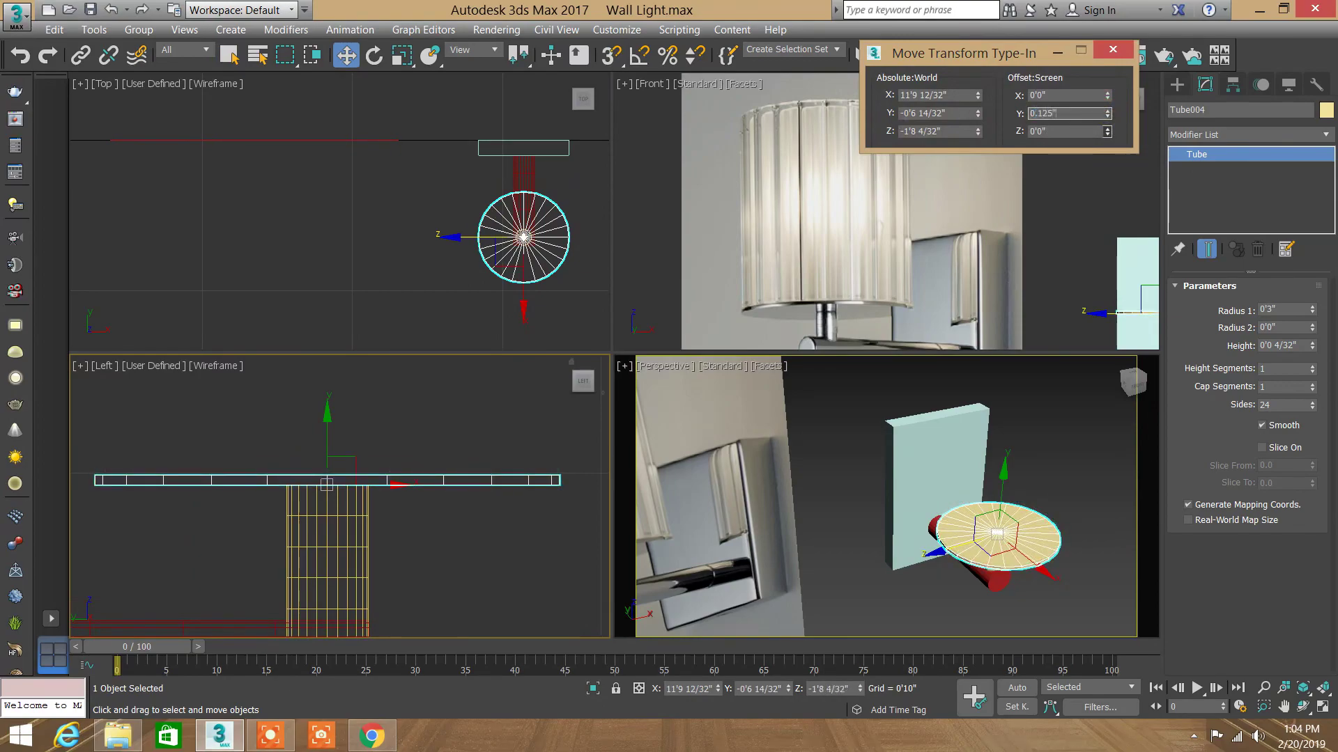
key(Return)
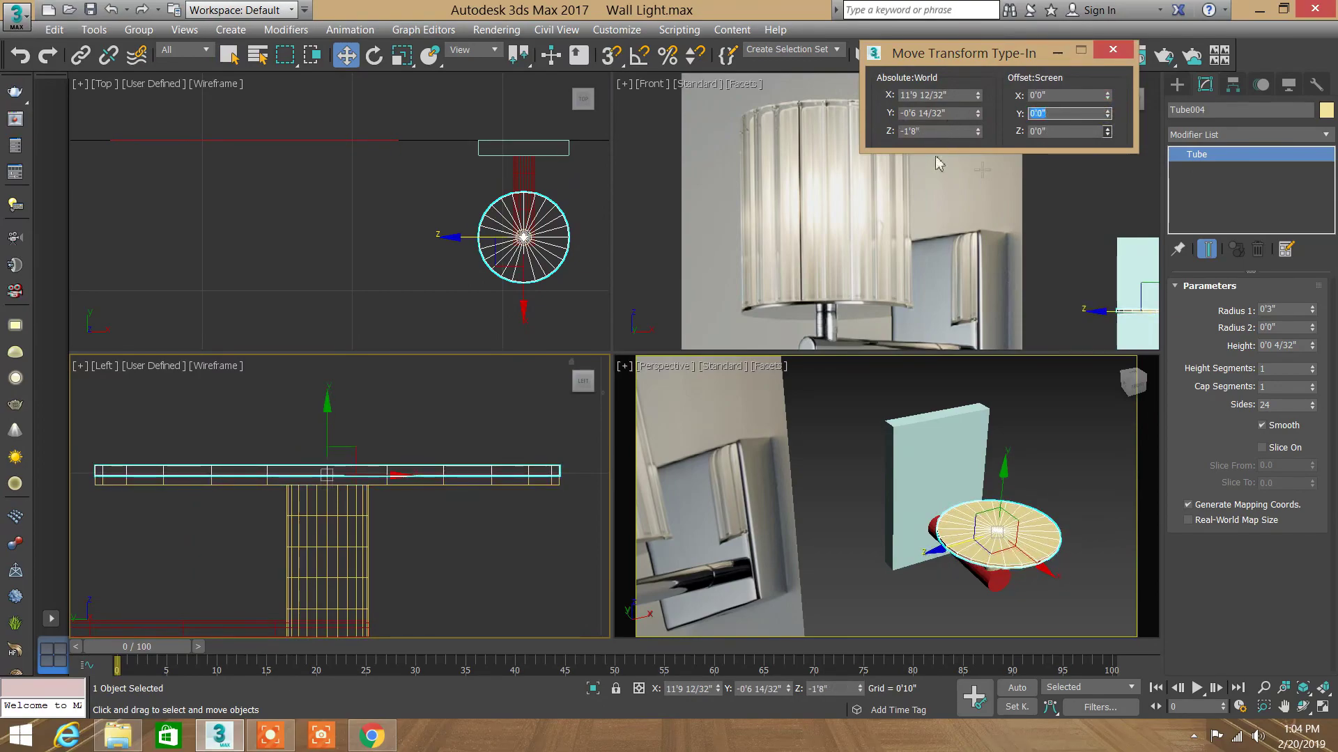
click(1113, 49)
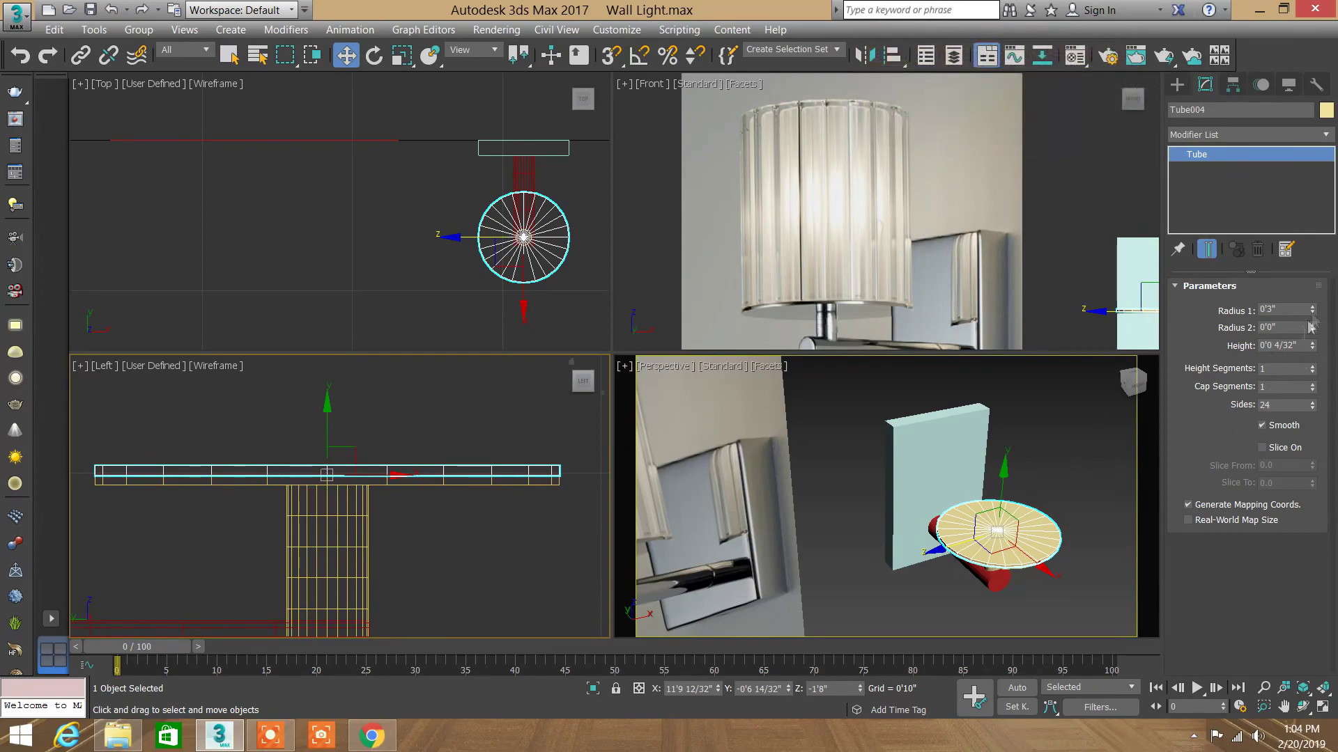
Step: Adjust the tube height, trying 6, 7 and then 8 inches
drag(1313, 346, 1321, 186)
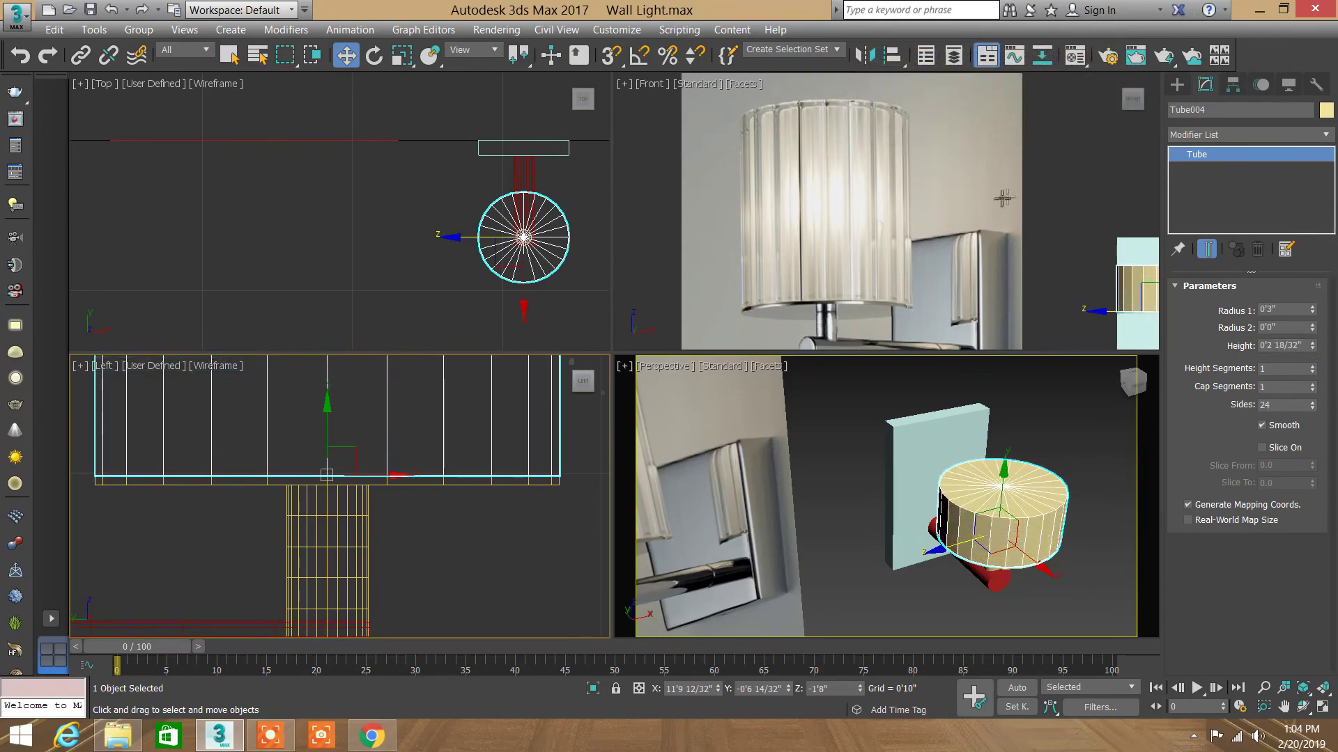
middle_drag(1003, 199, 942, 178)
drag(1312, 347, 1319, 154)
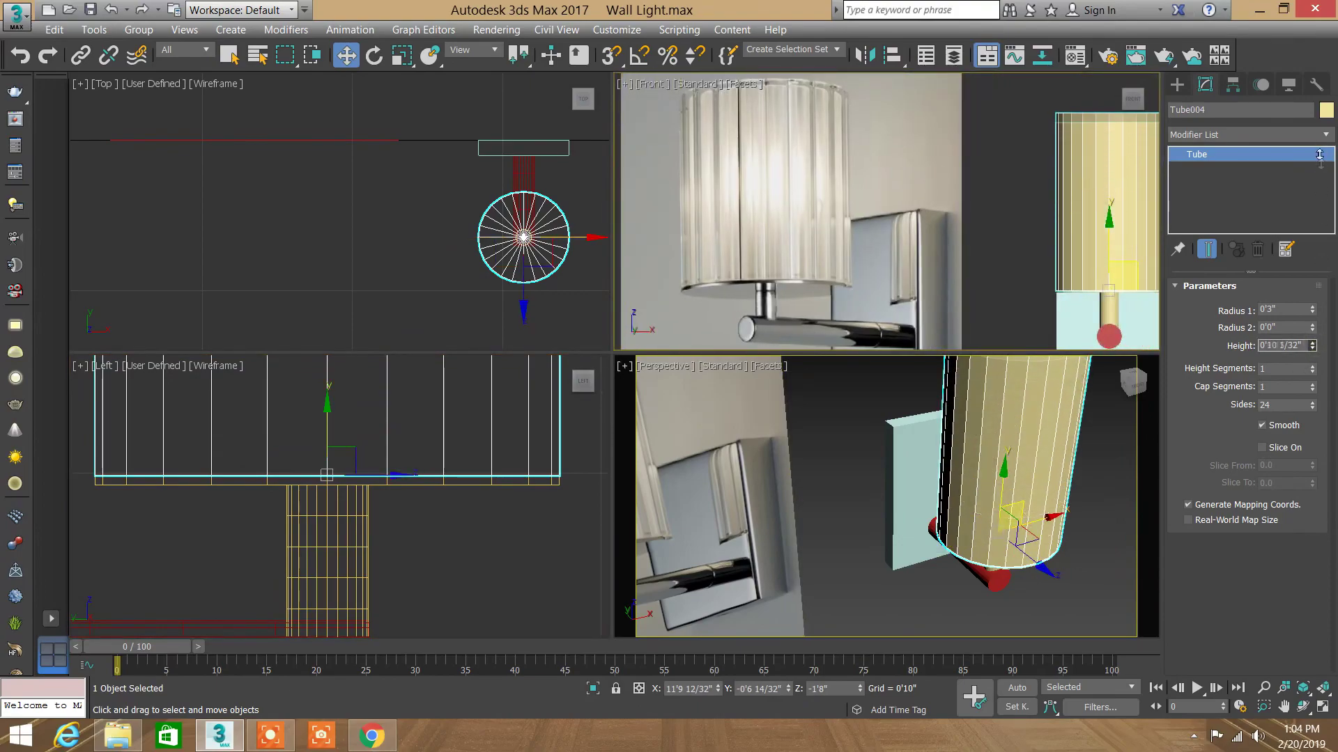
drag(1318, 154, 43, 183)
middle_drag(1029, 240, 957, 234)
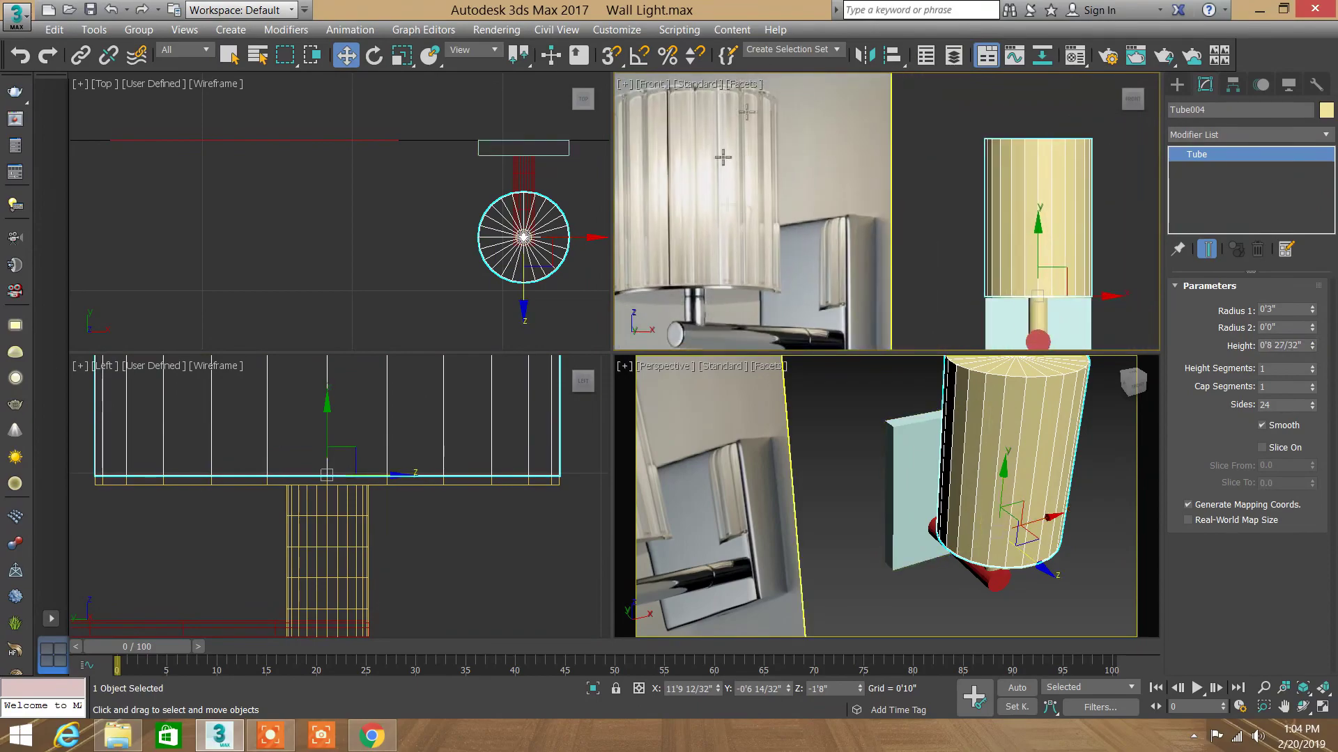
click(1307, 346)
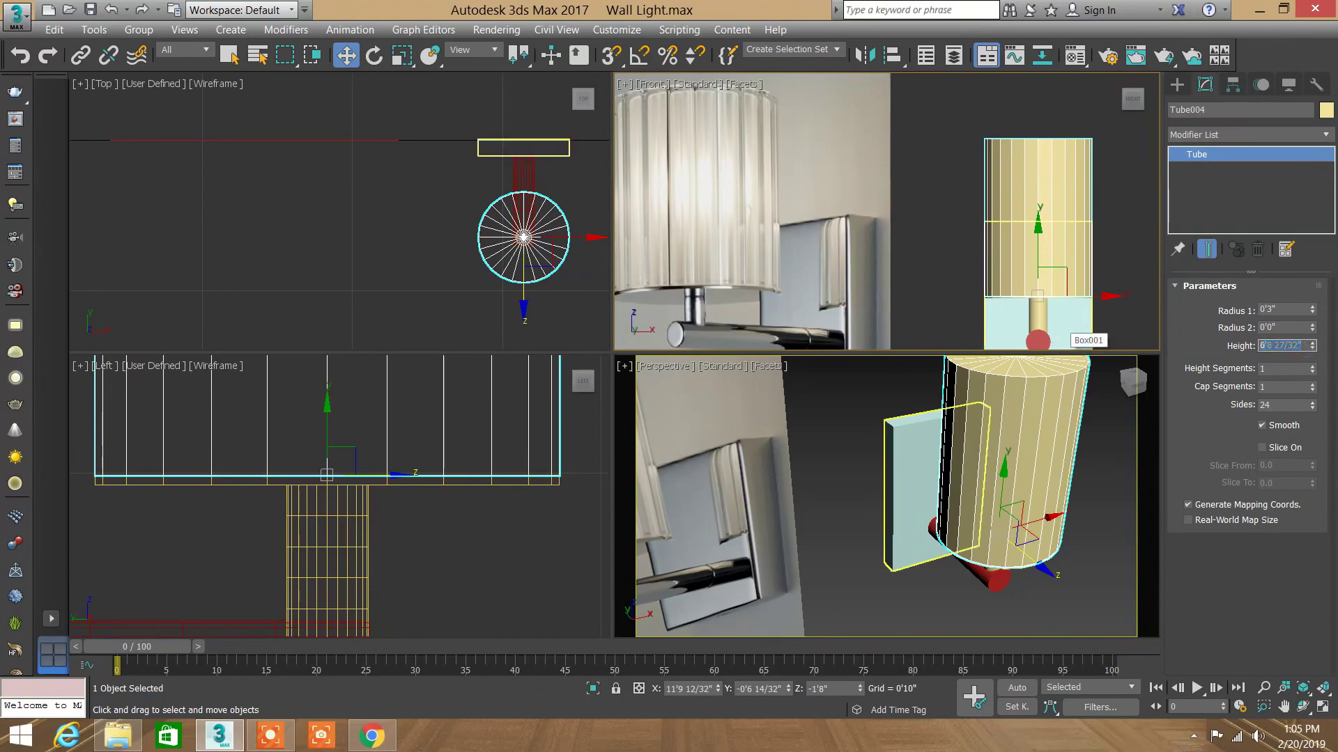
text(6)
key(Return)
text(7)
key(Return)
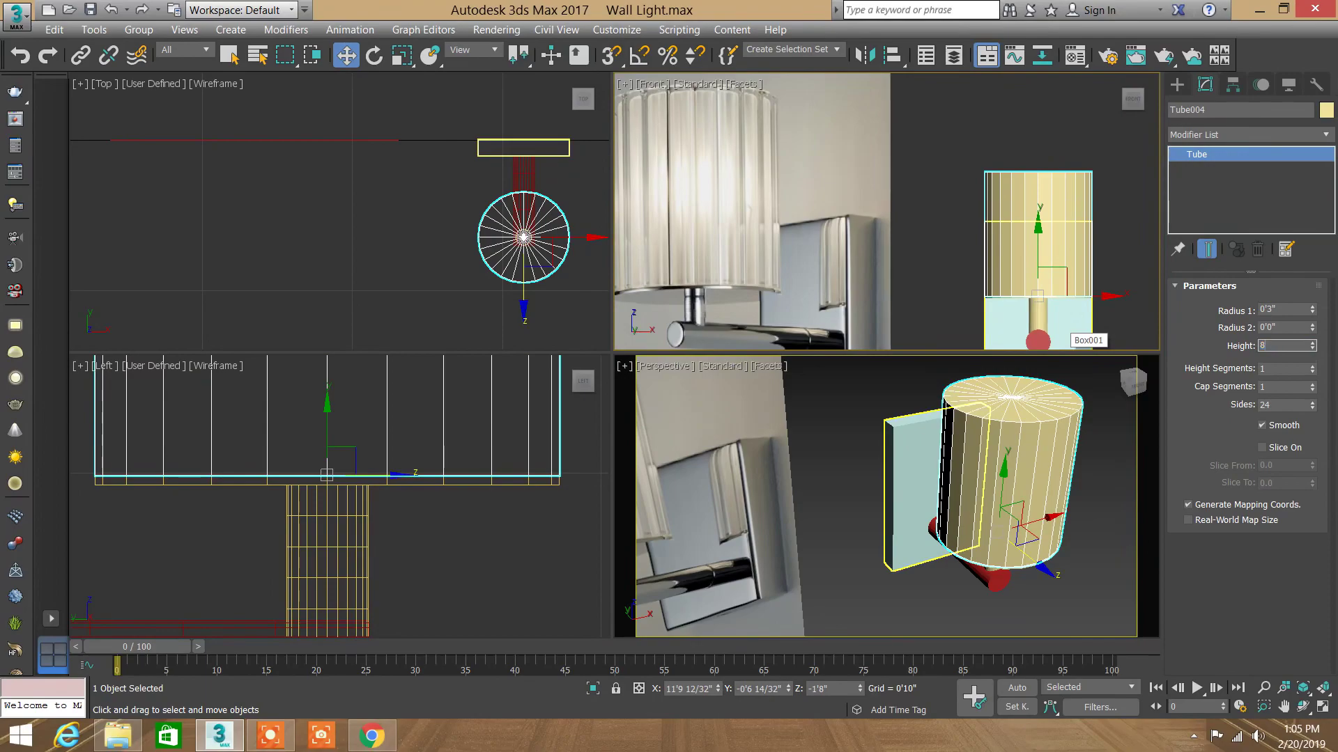
key(Return)
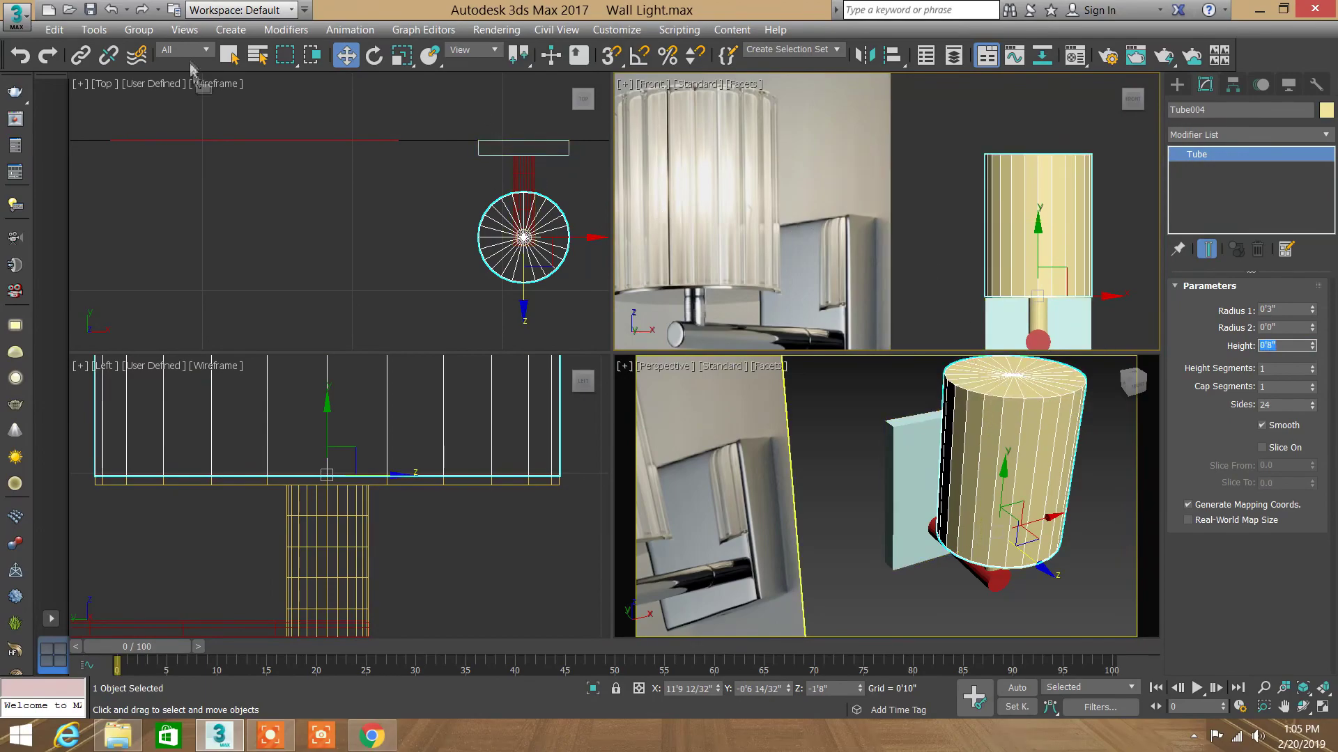
Step: Give Tube004 a 4-inch Radius 1 and reduce it to 23 sides
click(229, 56)
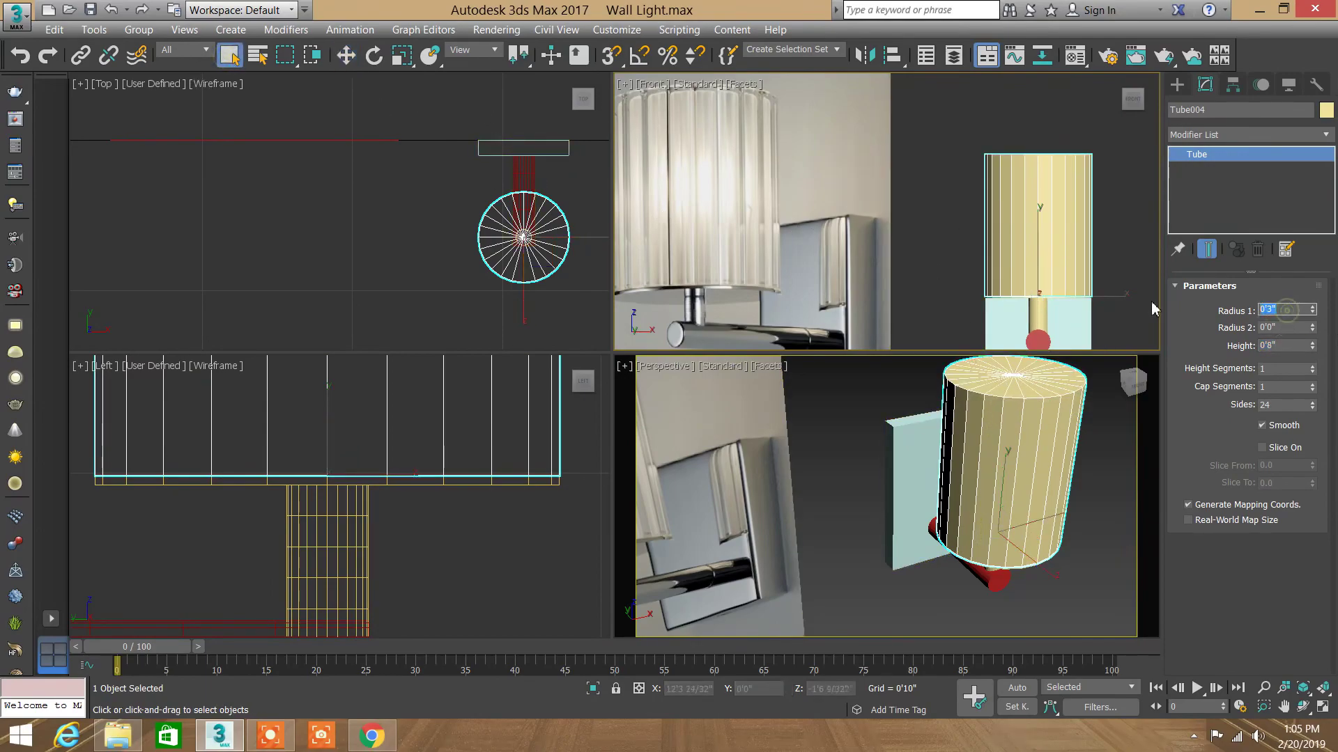
key(Return)
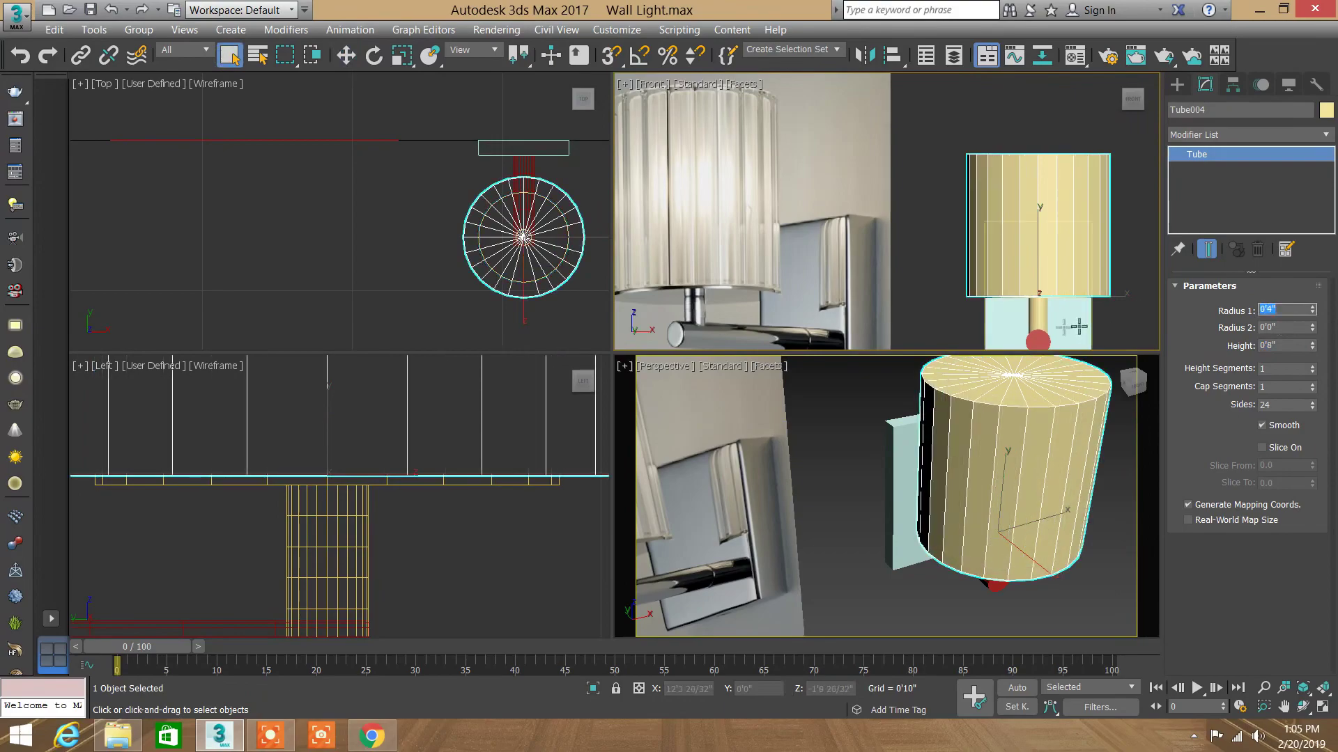
click(405, 481)
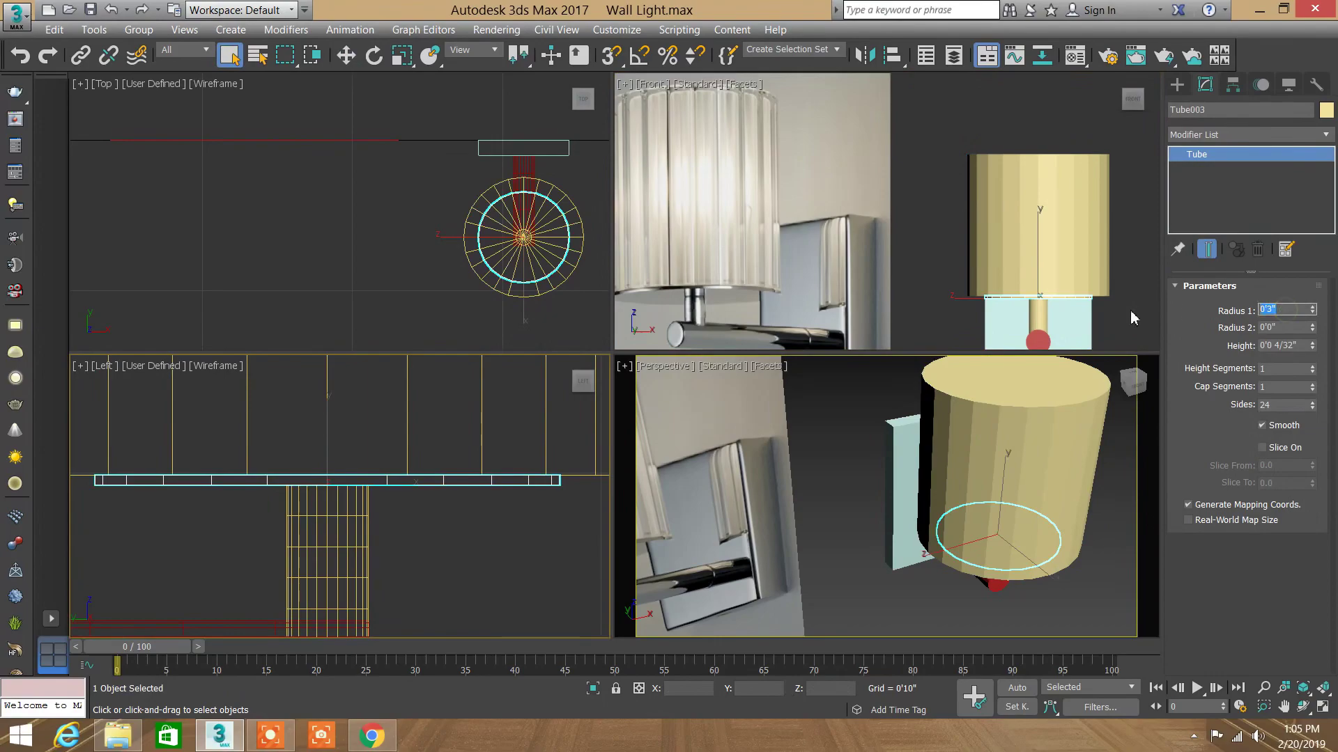
click(1053, 172)
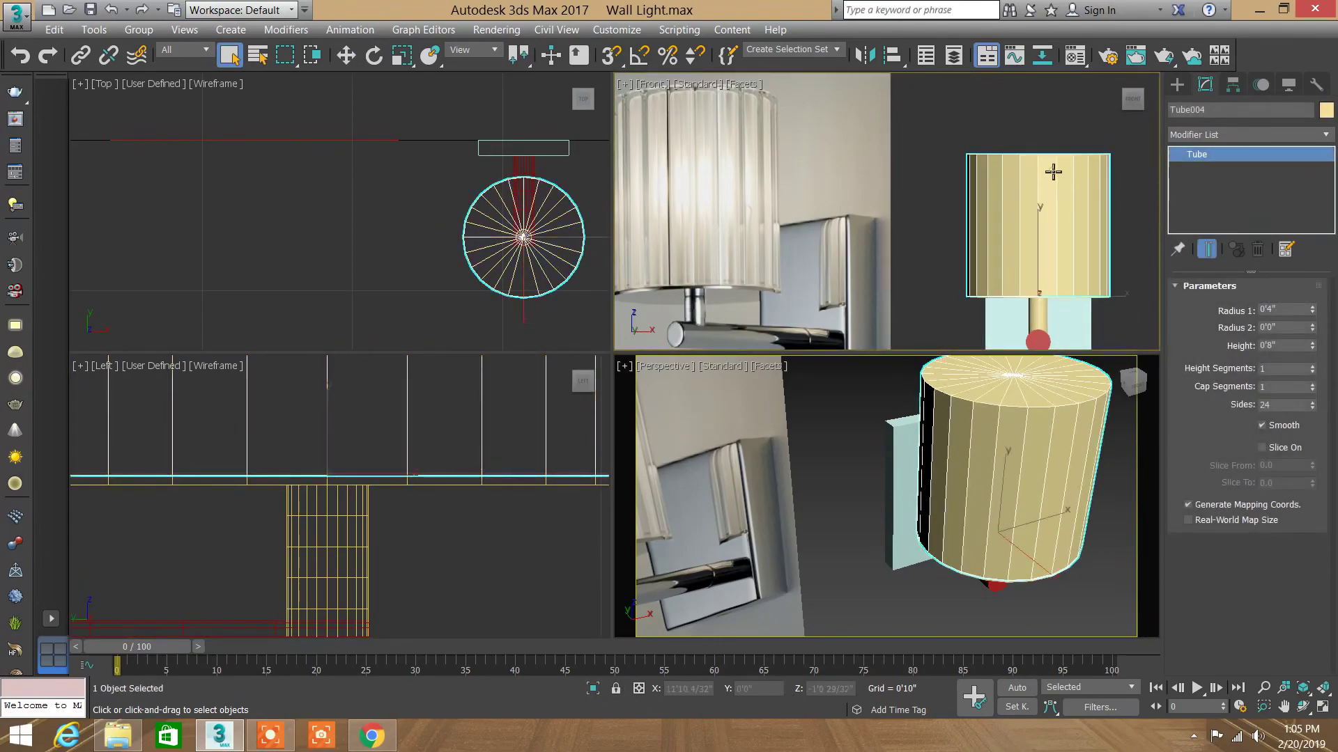
click(1313, 407)
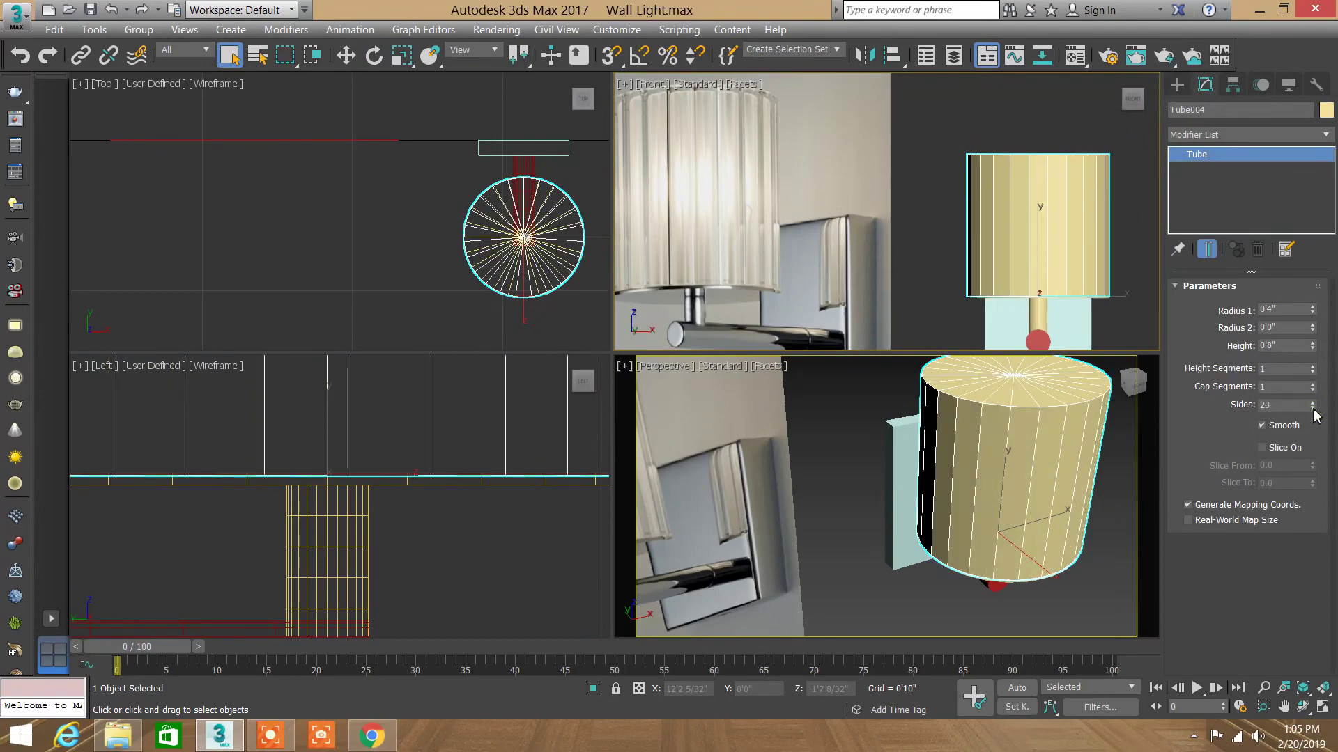
Step: Set the tube height to 0'9" and frame it in the Perspective view
click(1326, 711)
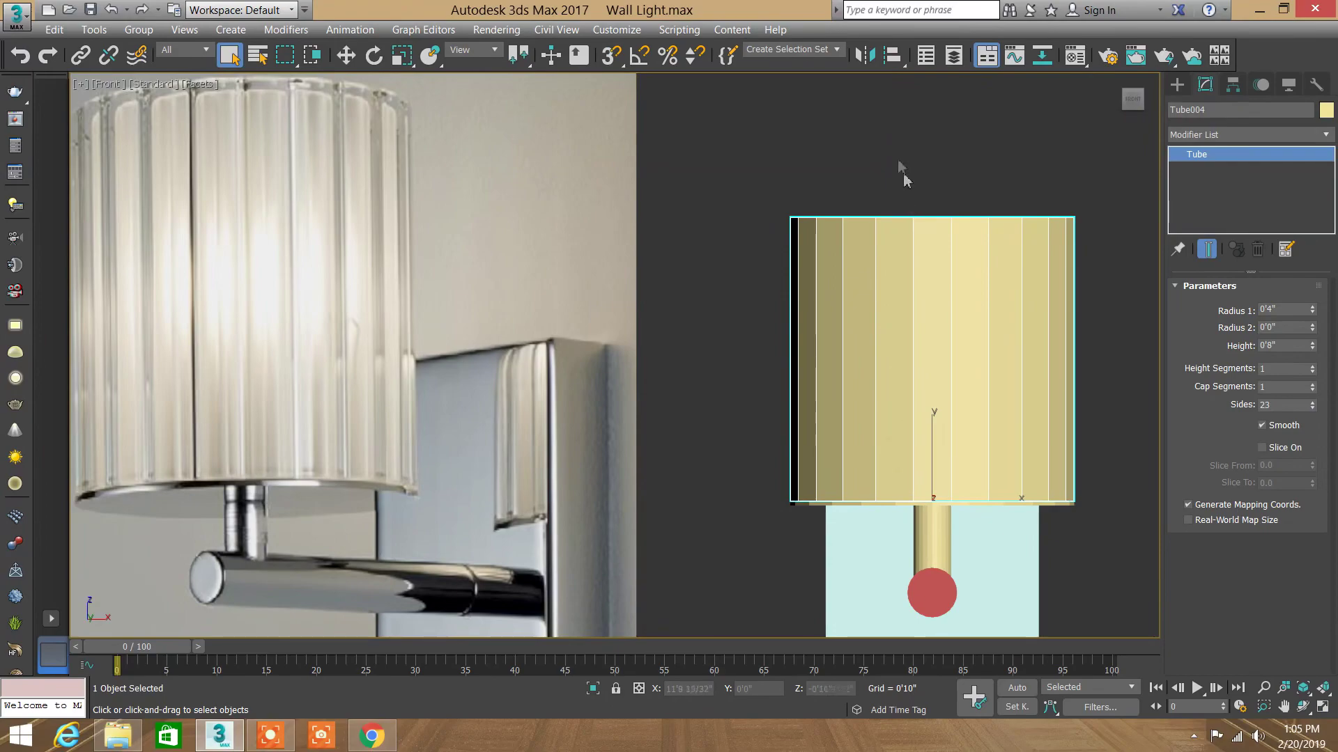
double_click(1289, 346)
text(9)
key(Return)
click(1096, 335)
click(1049, 310)
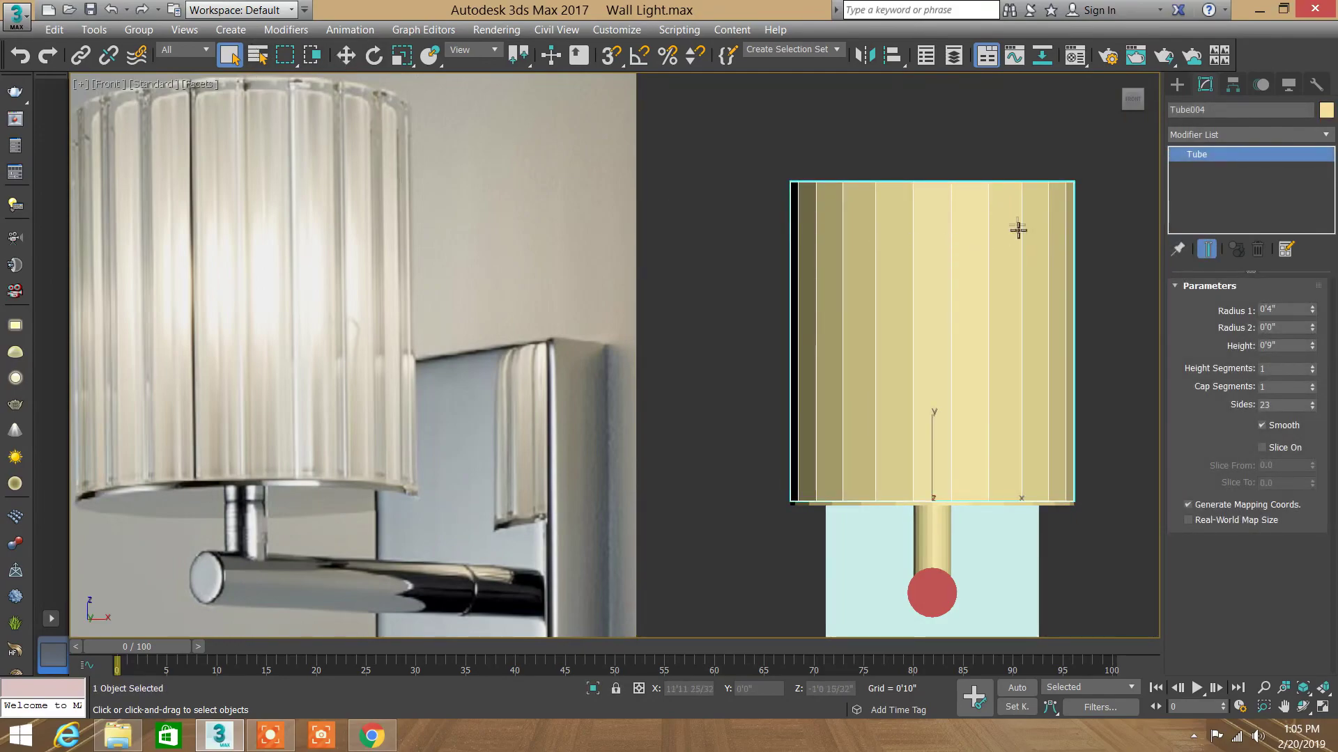
click(1323, 706)
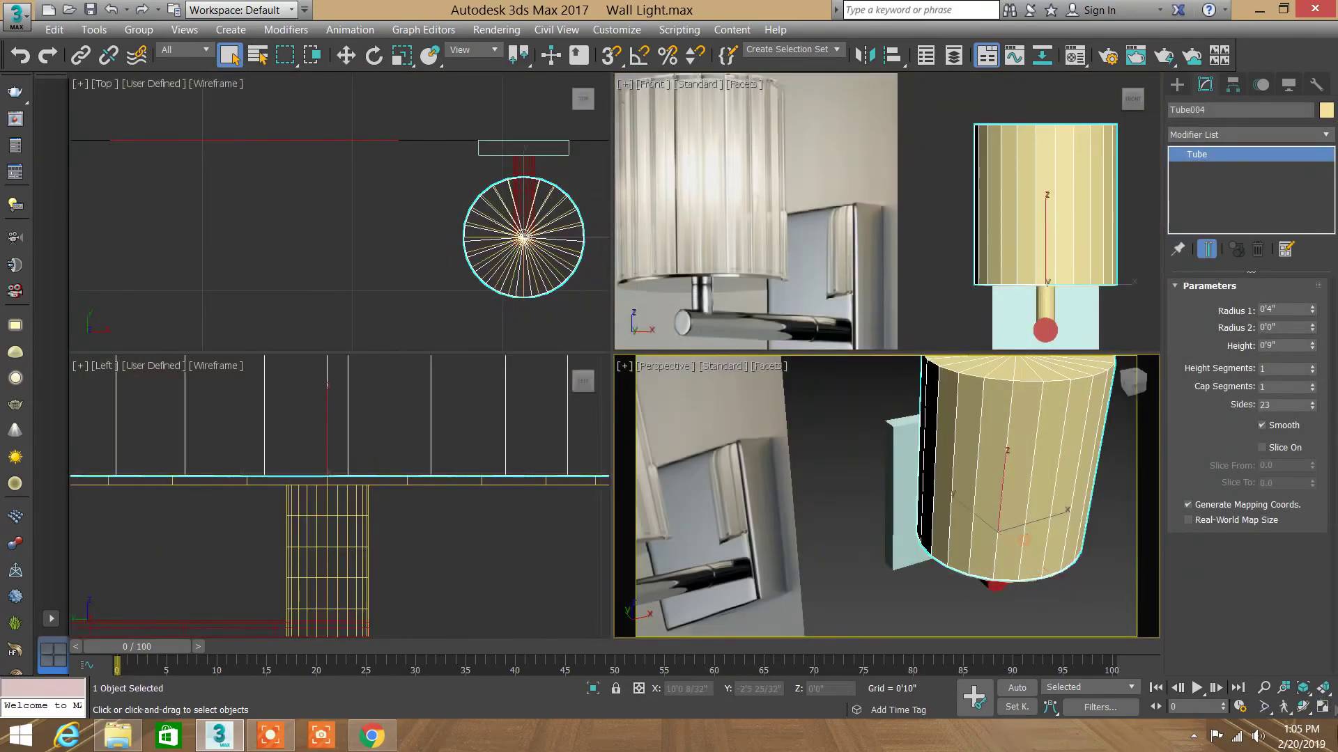
click(1323, 688)
click(1302, 705)
mouse_move(666, 412)
mouse_down()
mouse_move(618, 383)
mouse_move(753, 358)
mouse_move(668, 381)
mouse_up()
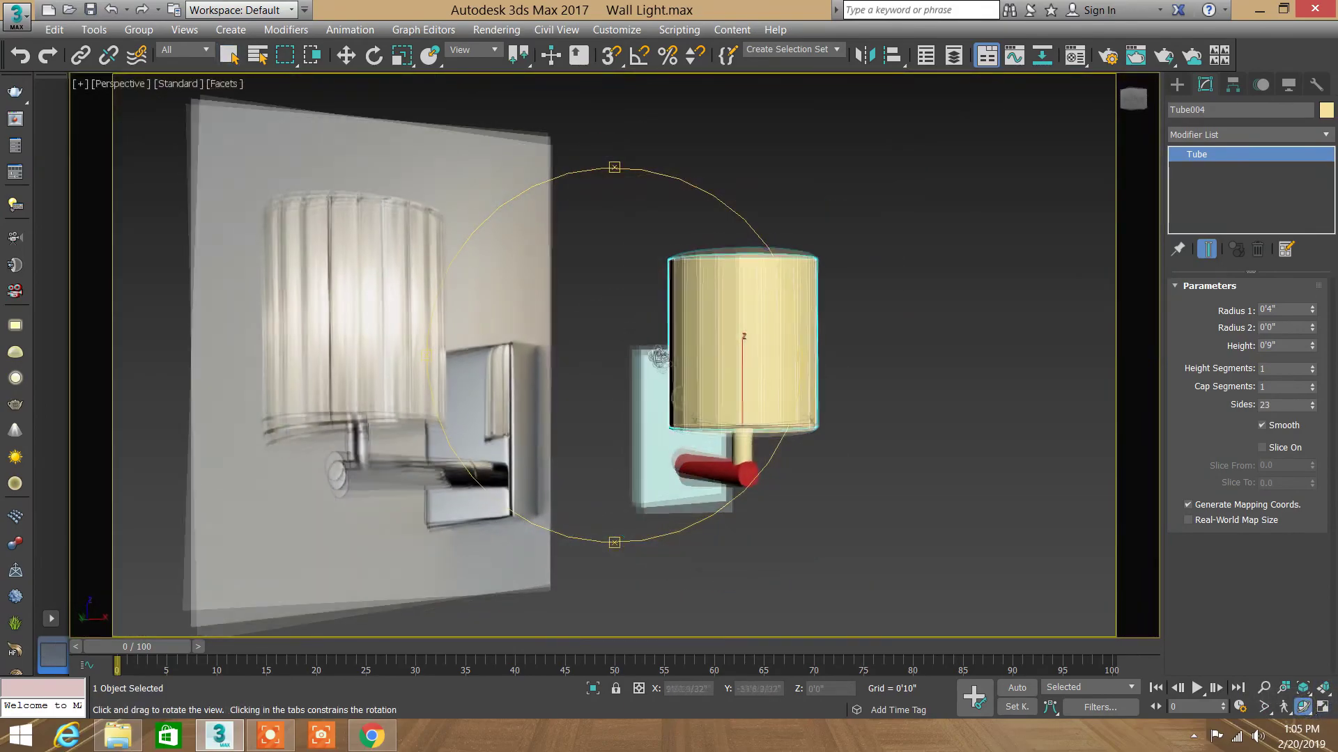
Step: Open a hole in the tube's top and zoom in on it
right_click(667, 382)
drag(1311, 330, 1311, 307)
scroll(756, 280, up, 1)
scroll(755, 280, up, 4)
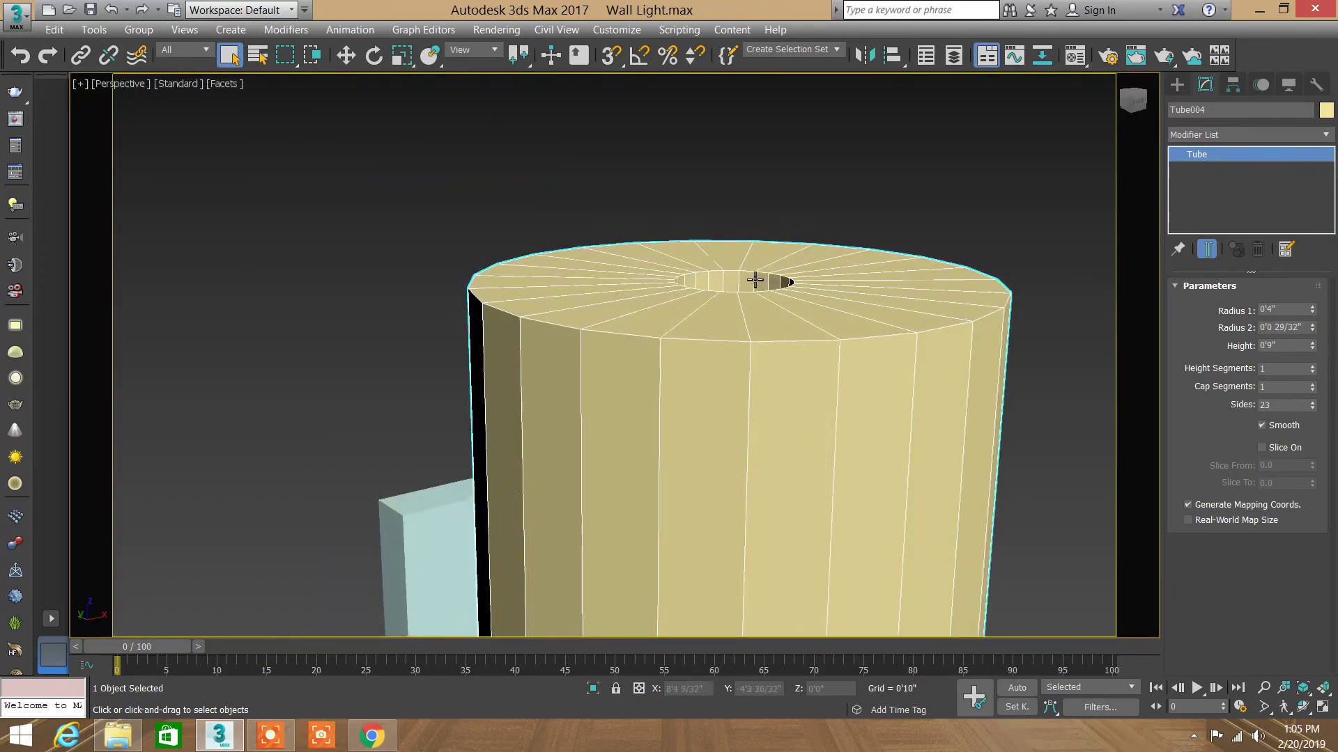
click(1264, 687)
drag(836, 372, 749, 418)
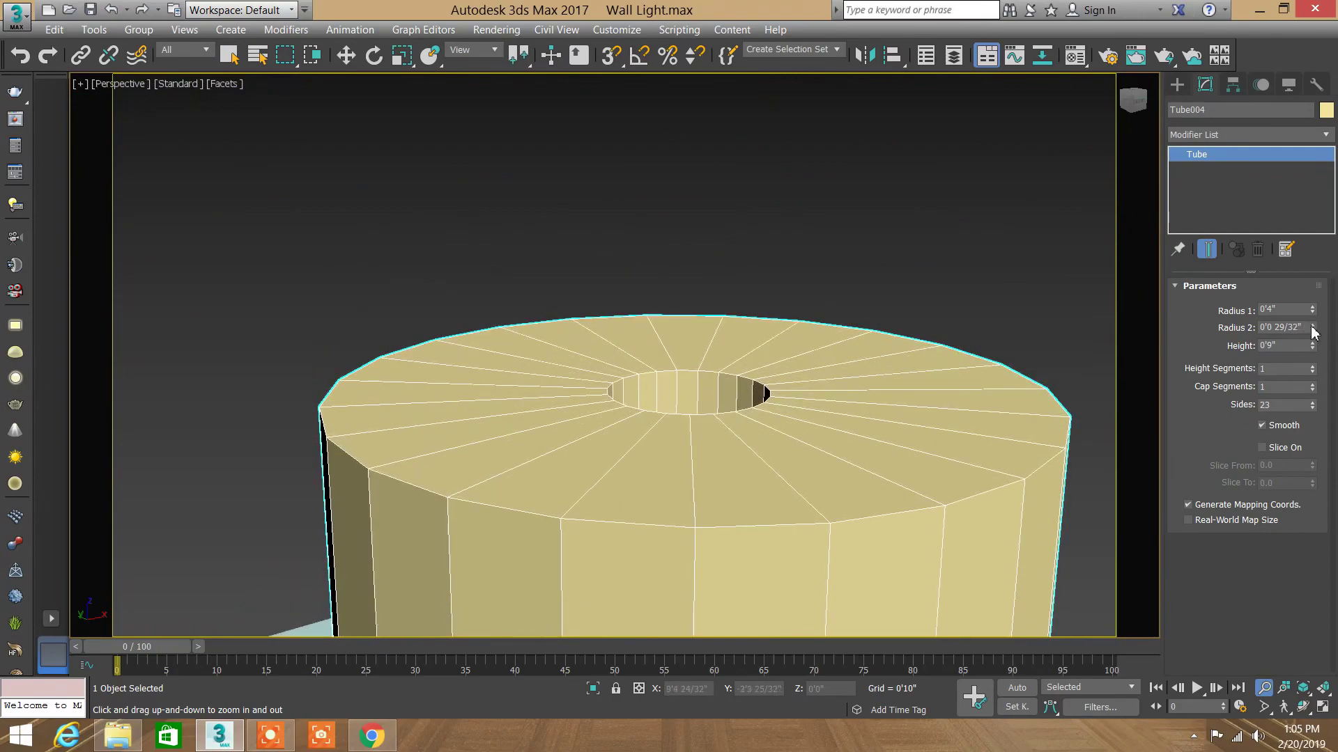
drag(1313, 327, 1232, 244)
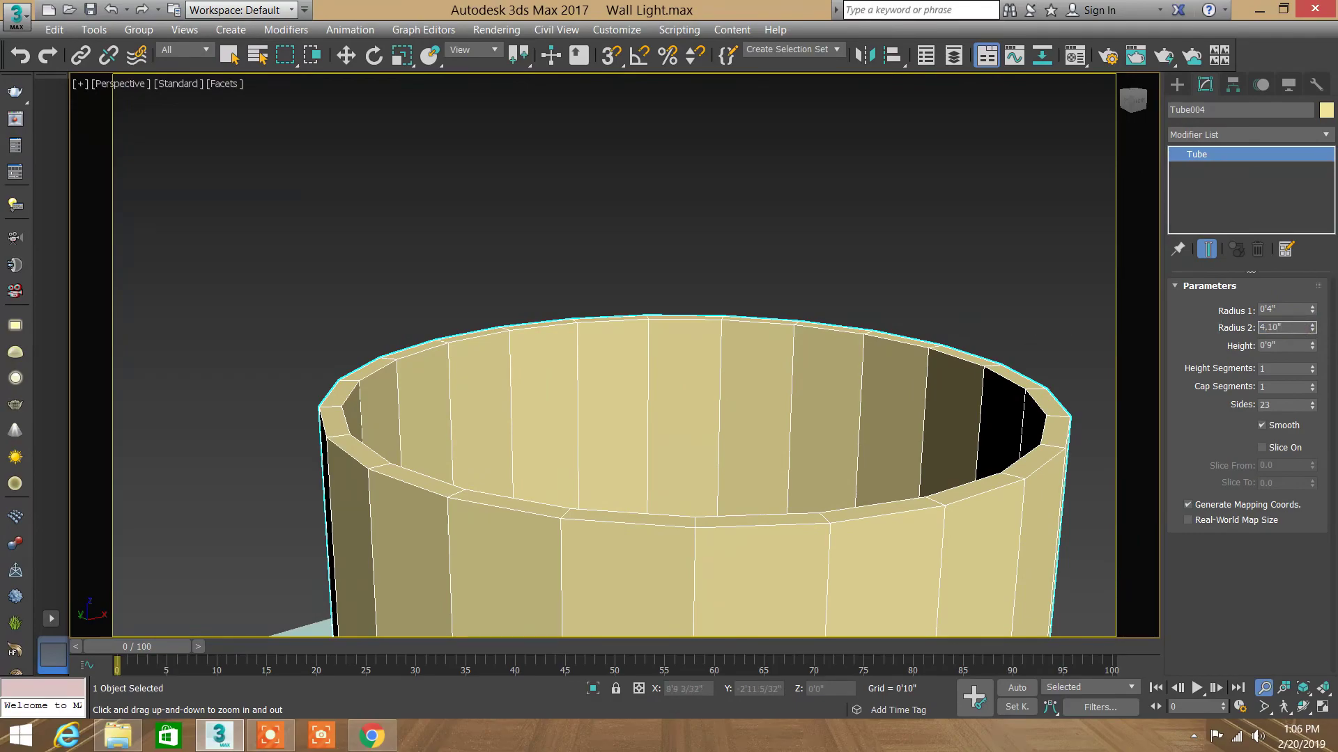
text(3.10)
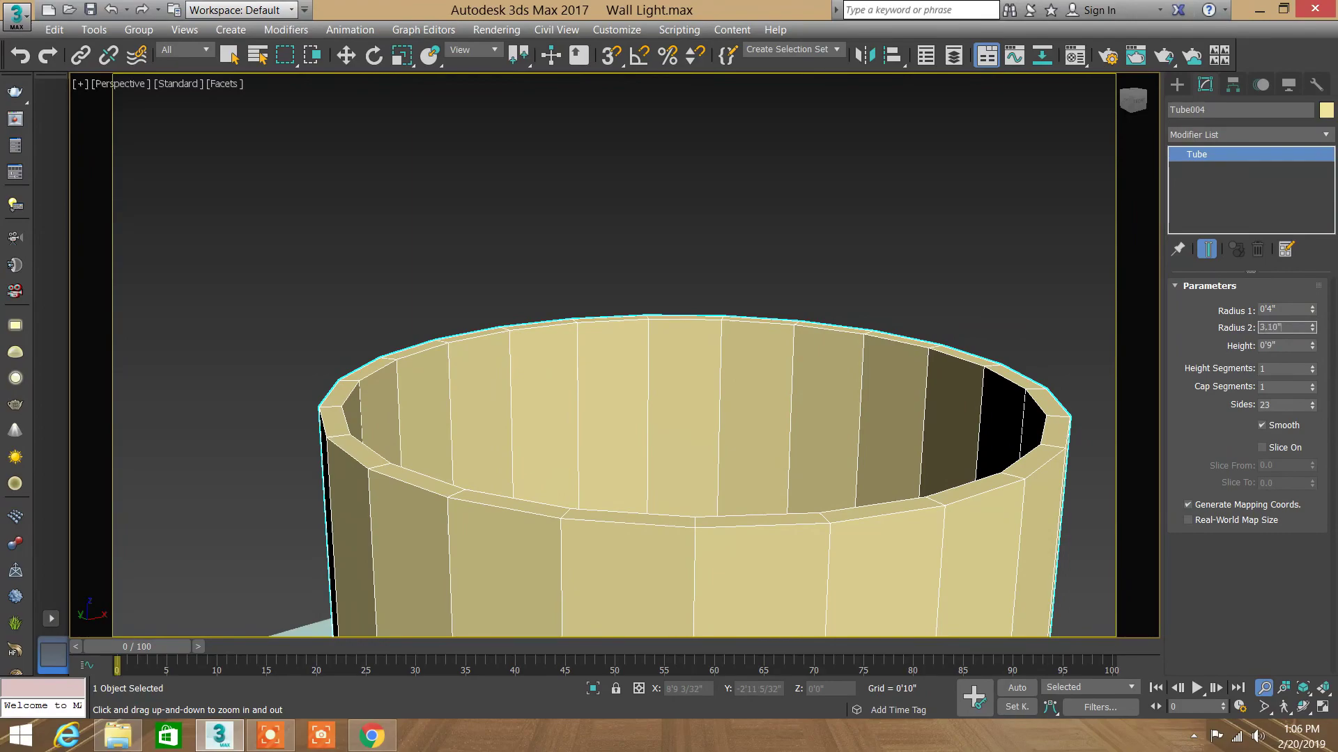
Step: Refine Radius 2 to 0'3 29/32" and zoom out to show the whole sconce
key(Return)
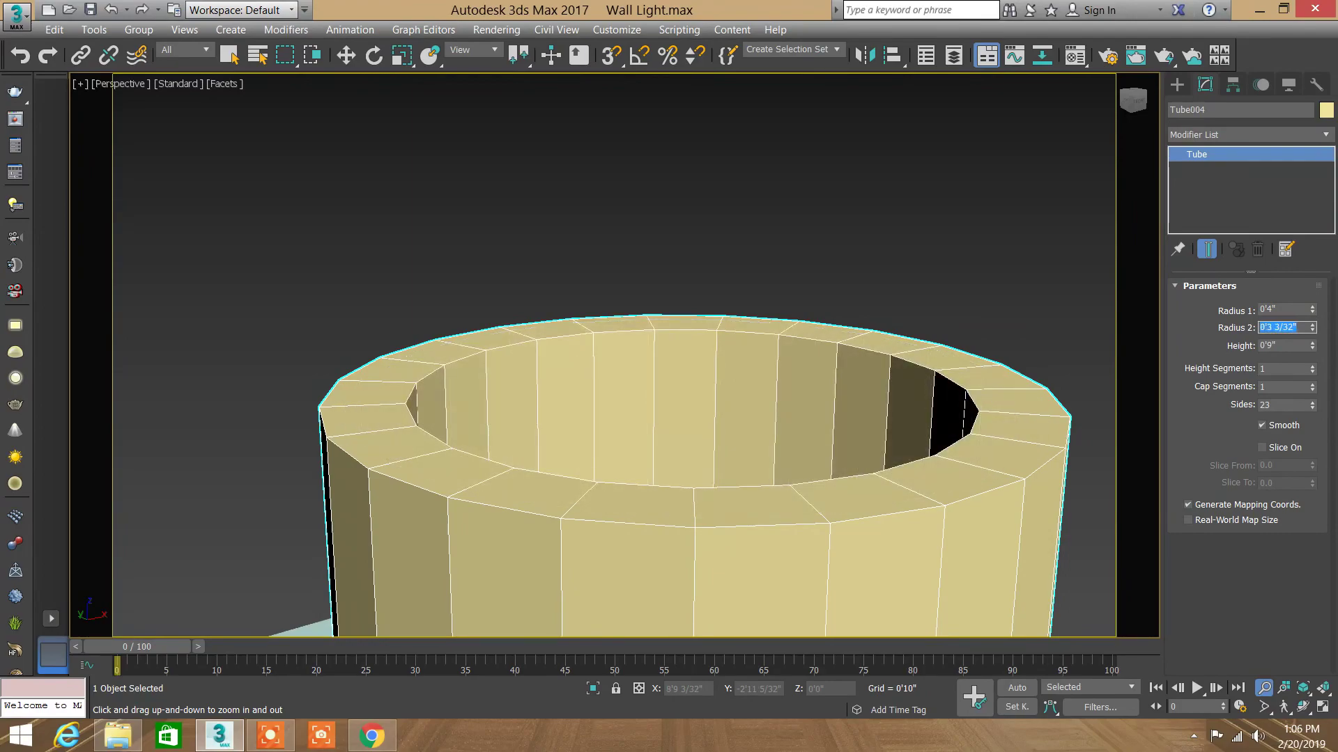
key(Return)
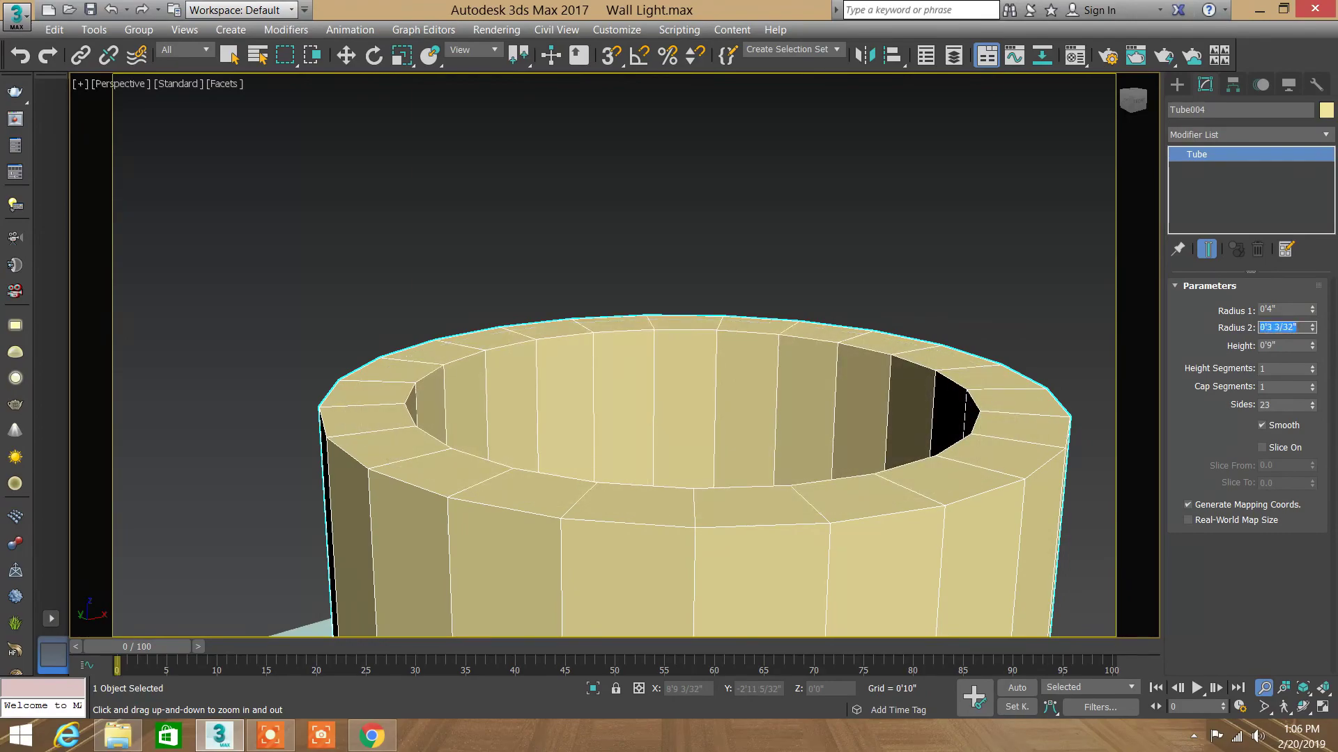
text(3.1)
key(Return)
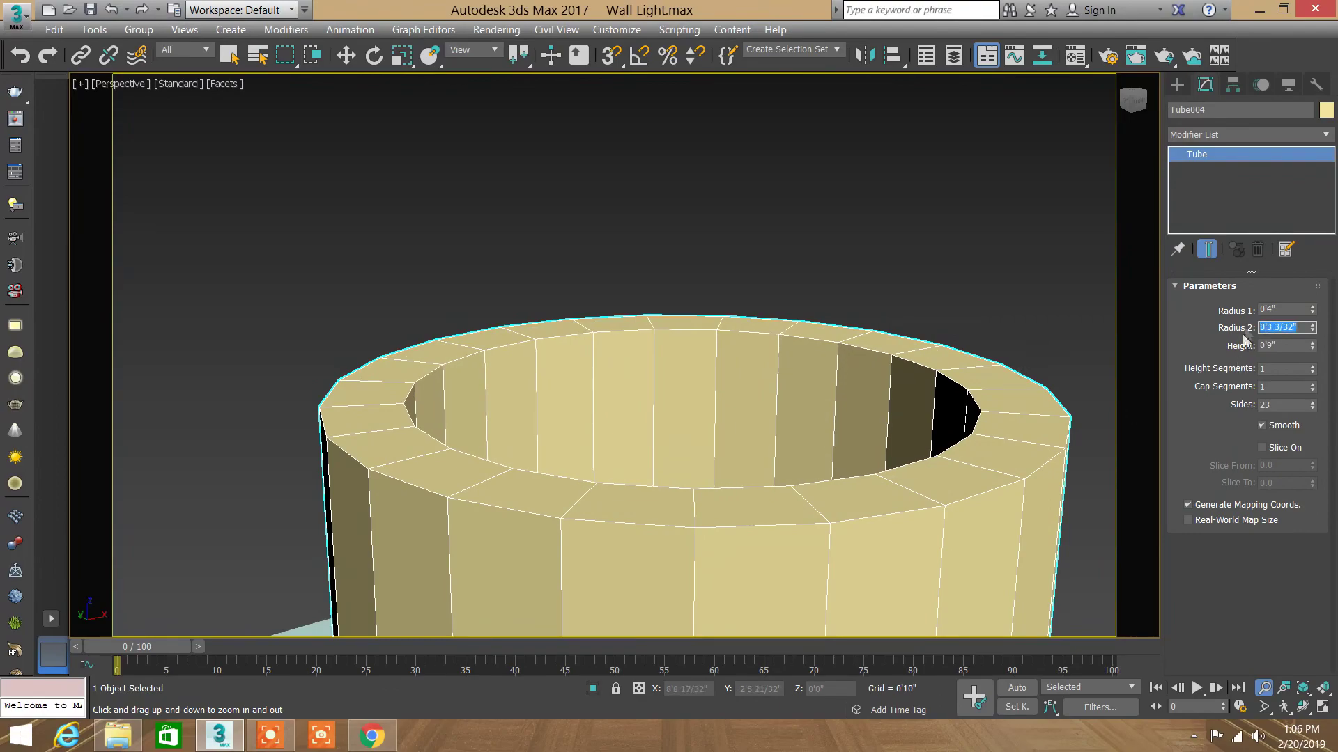
drag(1313, 330, 1320, 314)
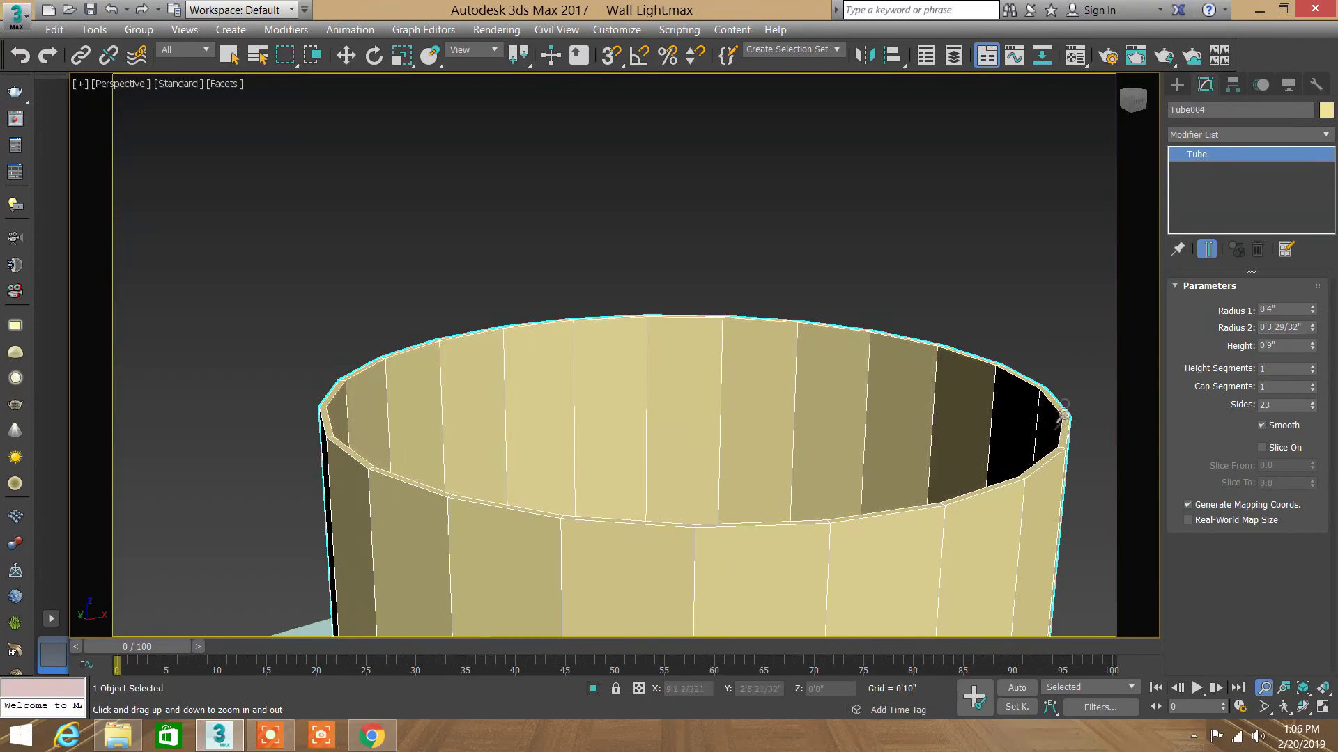
click(229, 55)
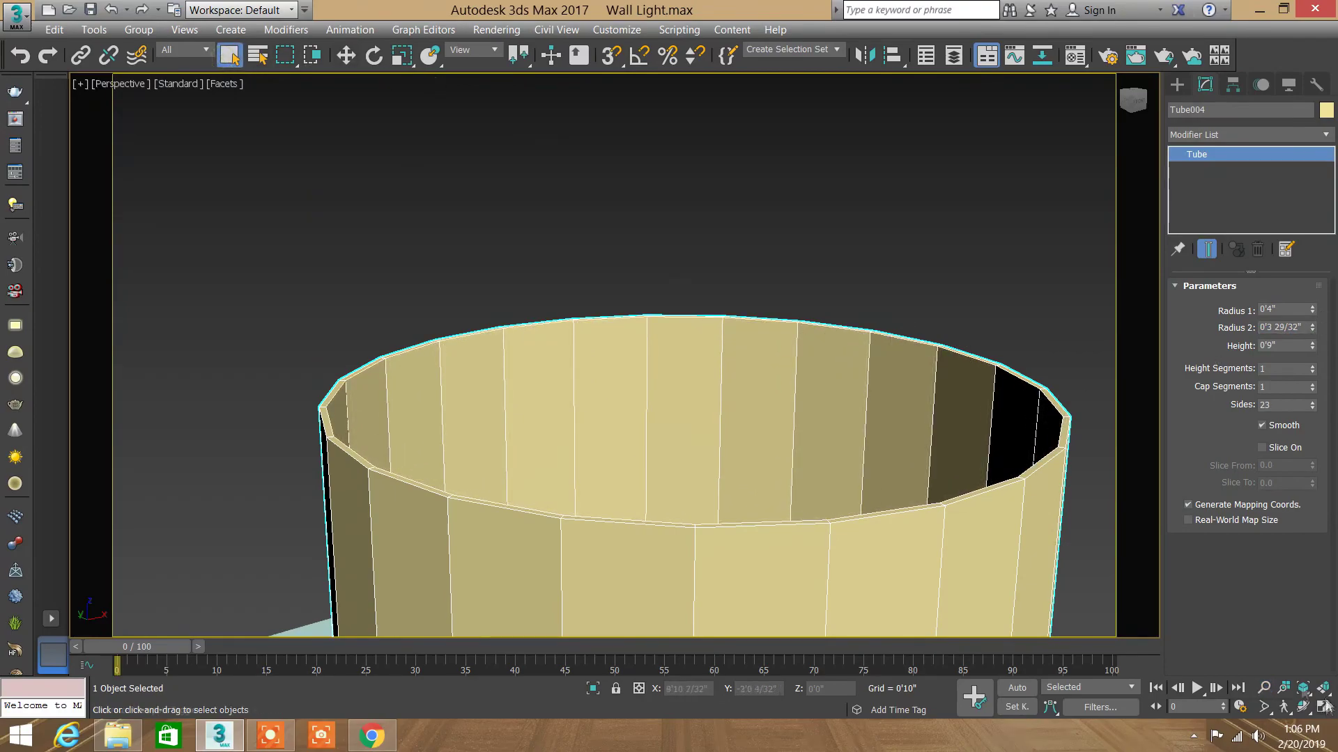
click(1264, 689)
mouse_move(887, 439)
mouse_down()
mouse_move(880, 337)
mouse_move(892, 359)
mouse_up()
key(q)
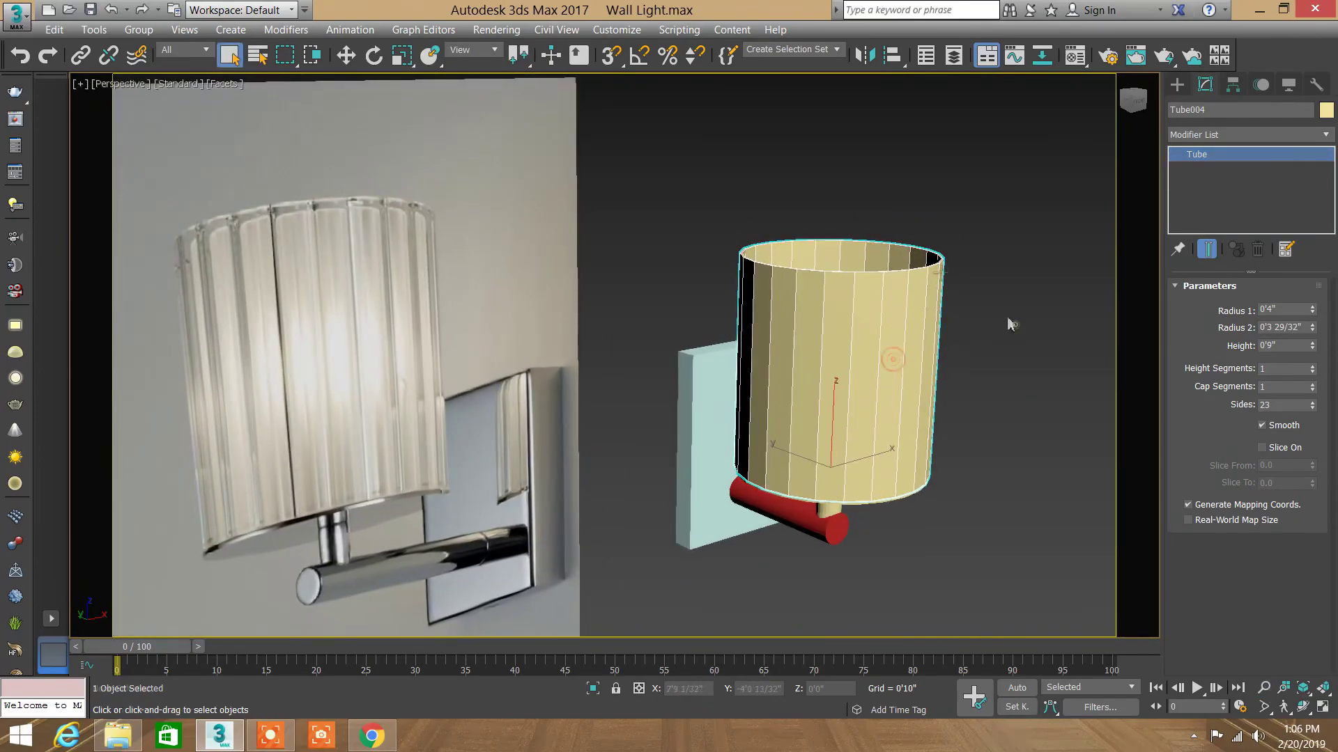
click(1010, 324)
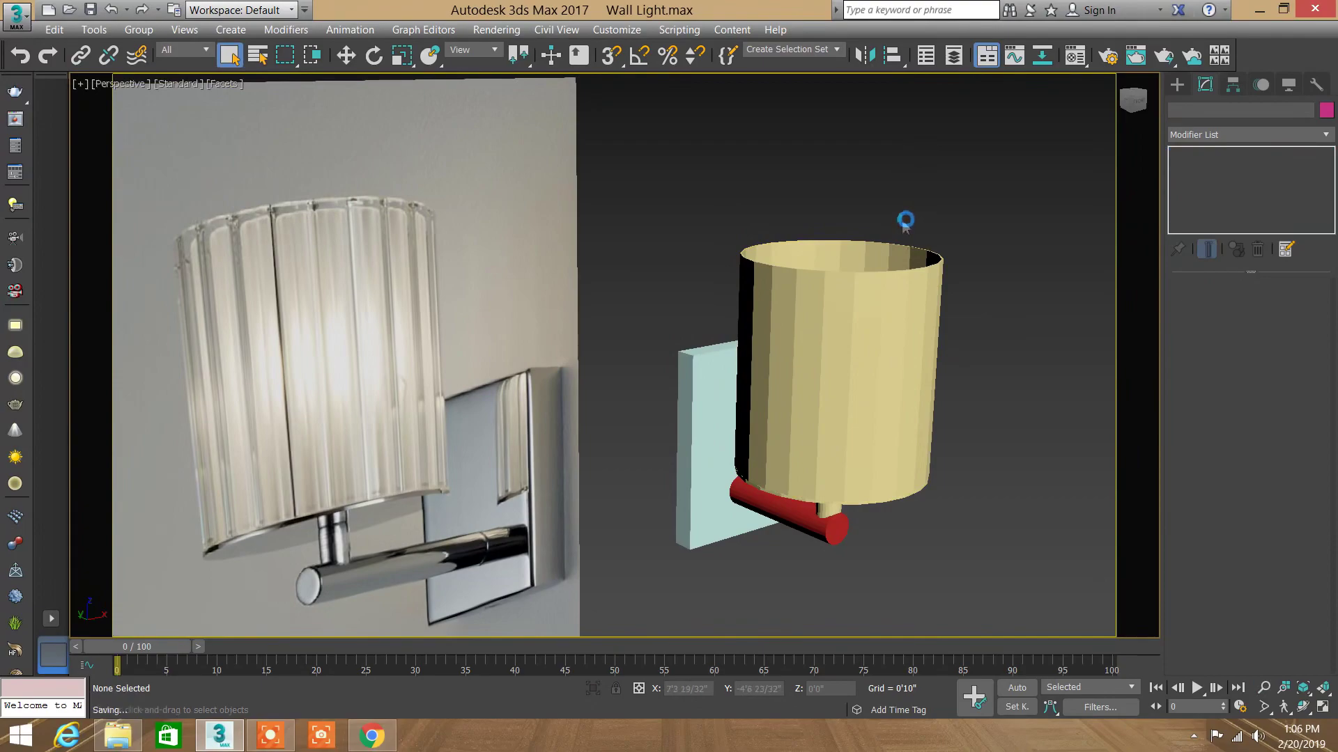
click(879, 255)
right_click(871, 258)
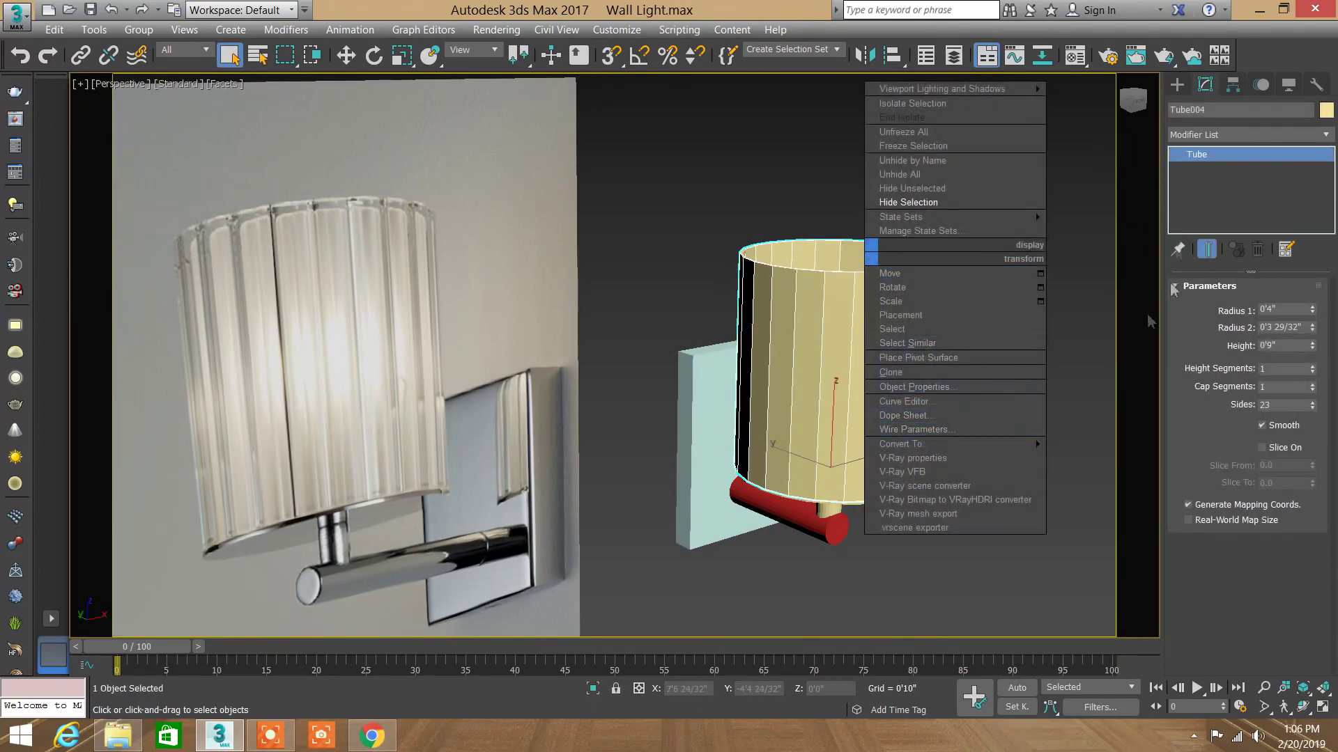
mouse_move(901, 443)
click(1097, 460)
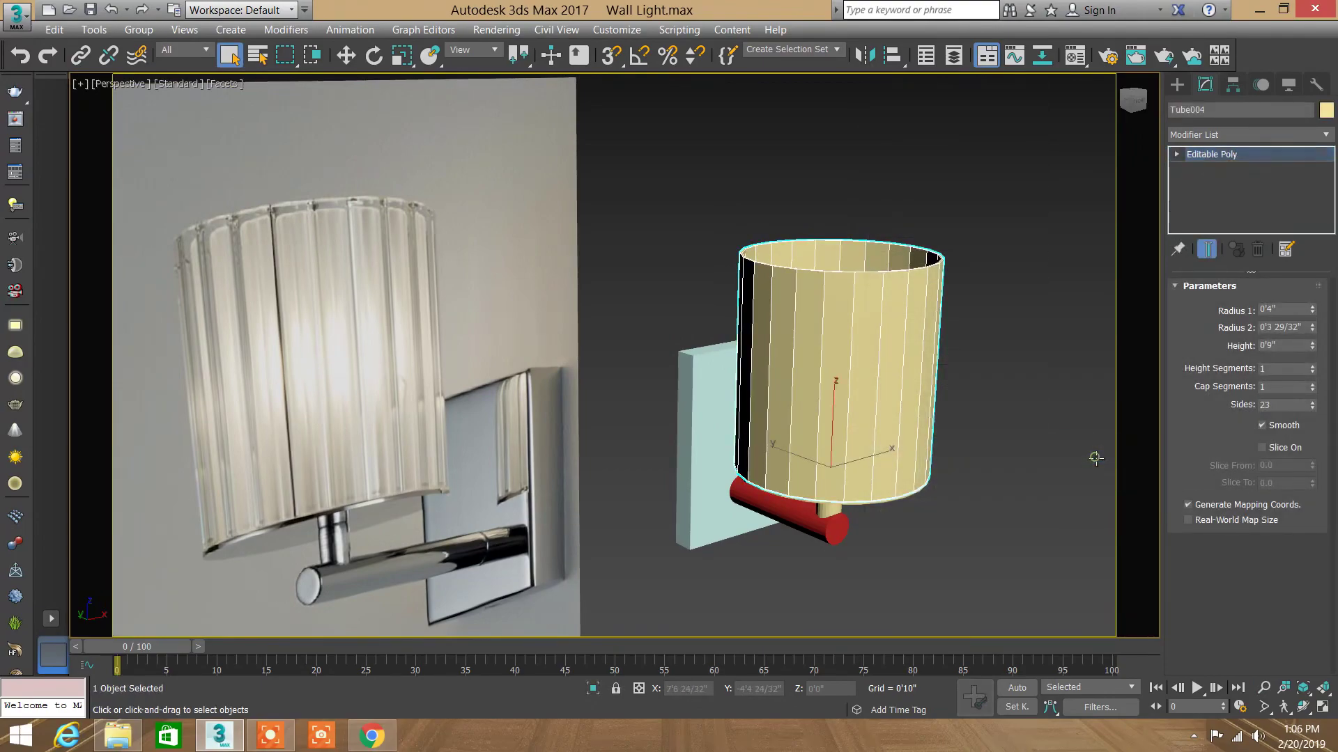
key(ctrl+z)
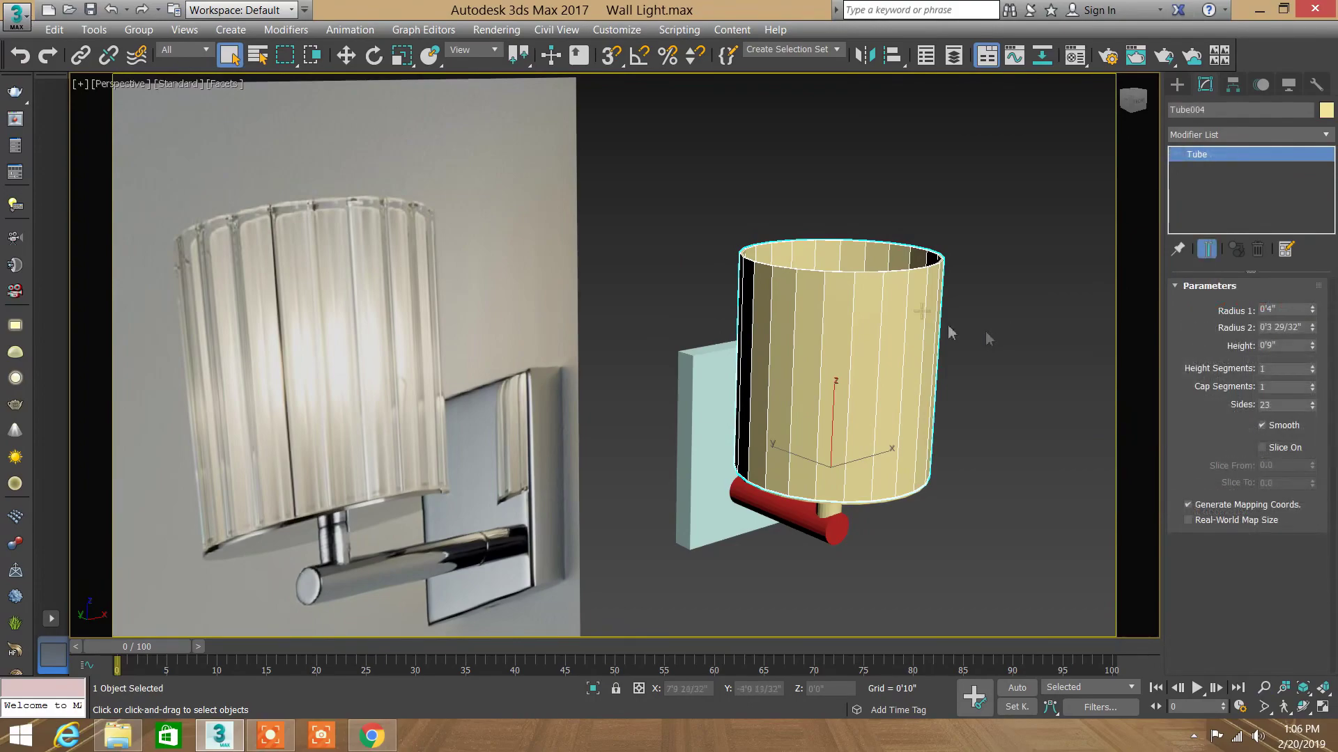
click(1326, 136)
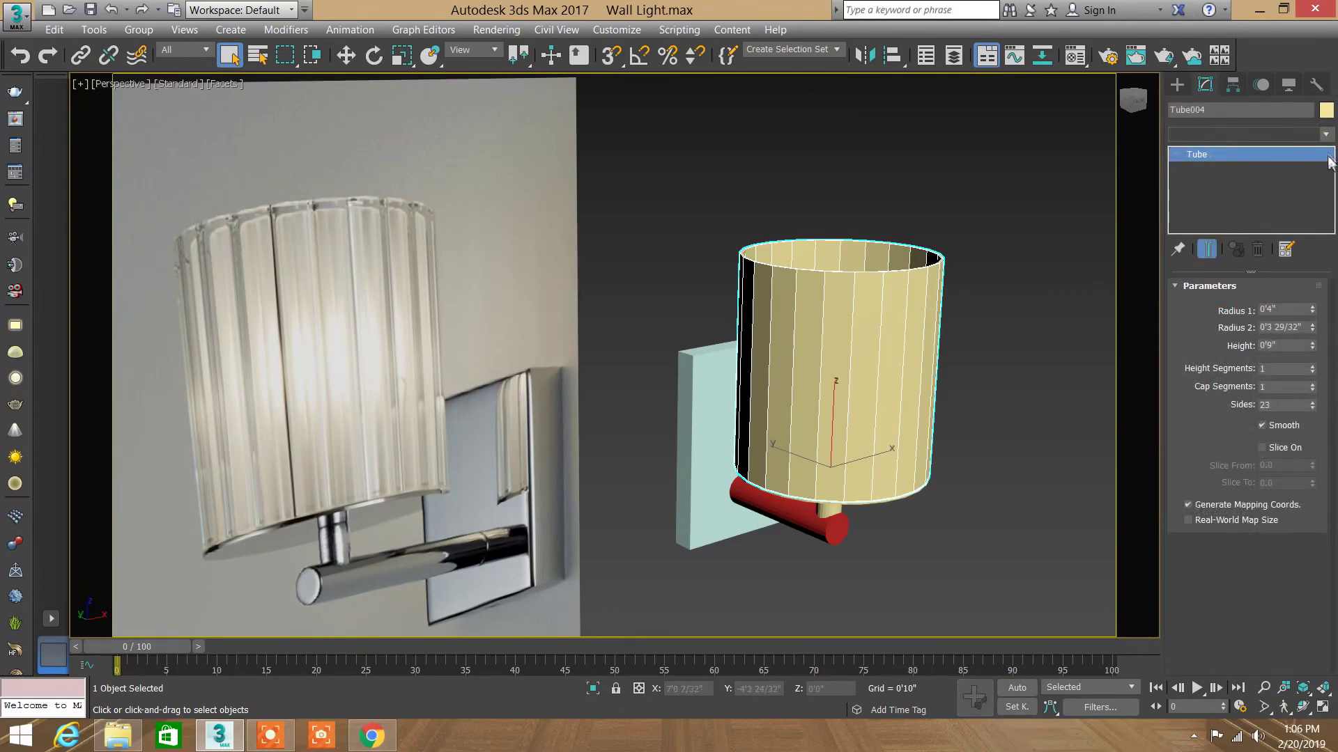
drag(1328, 161, 1331, 366)
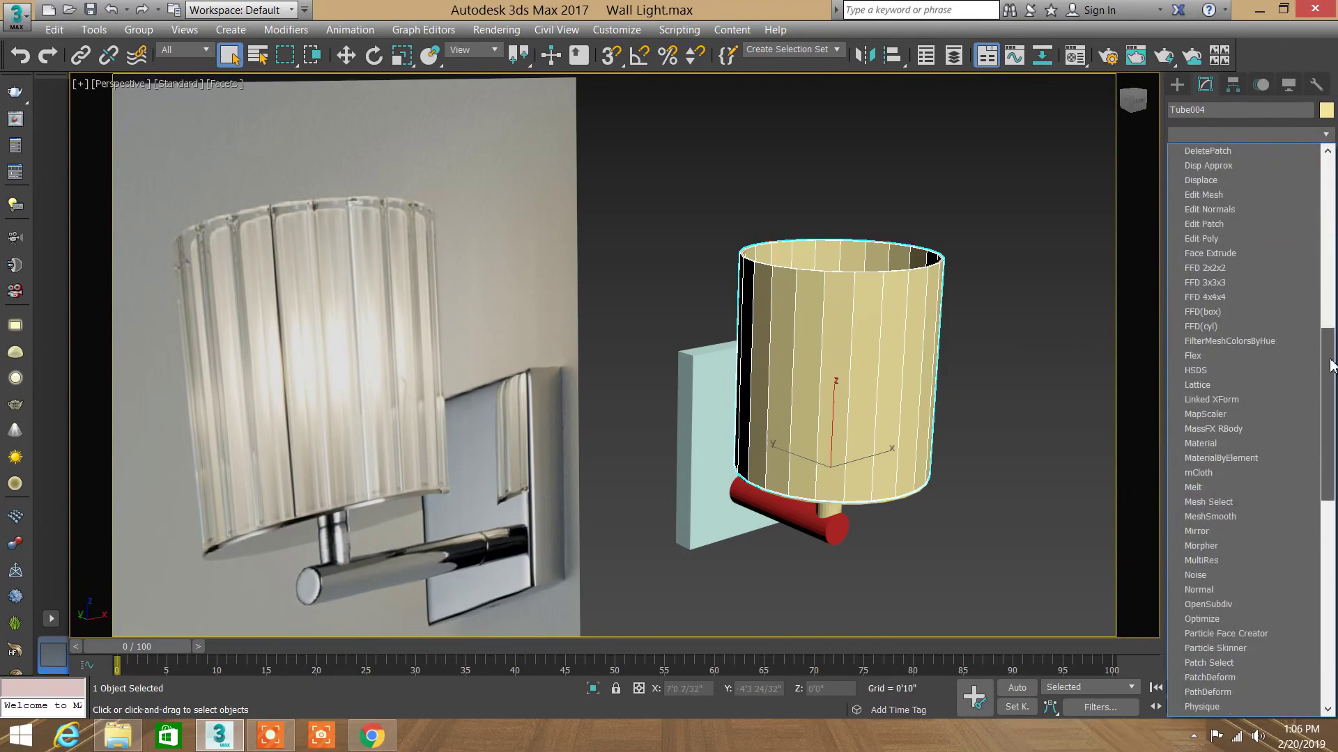
click(1247, 240)
click(1263, 422)
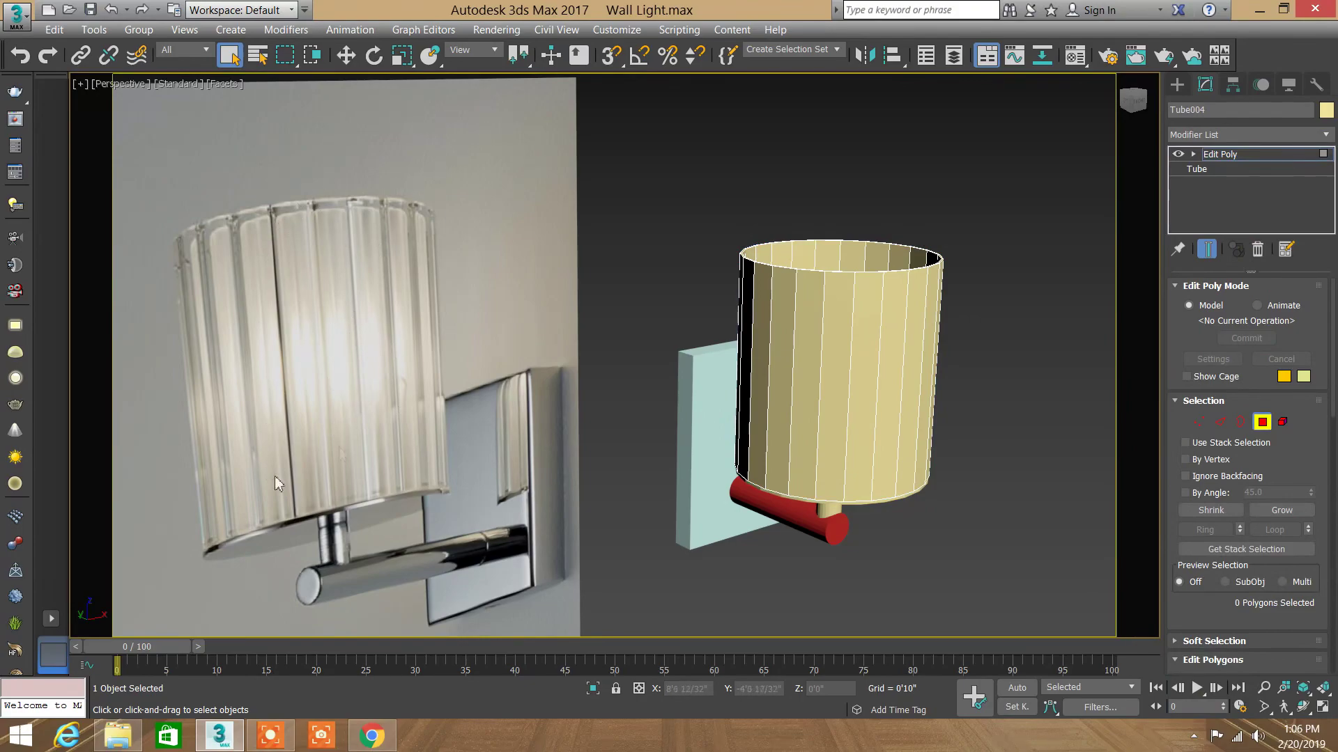
click(1220, 422)
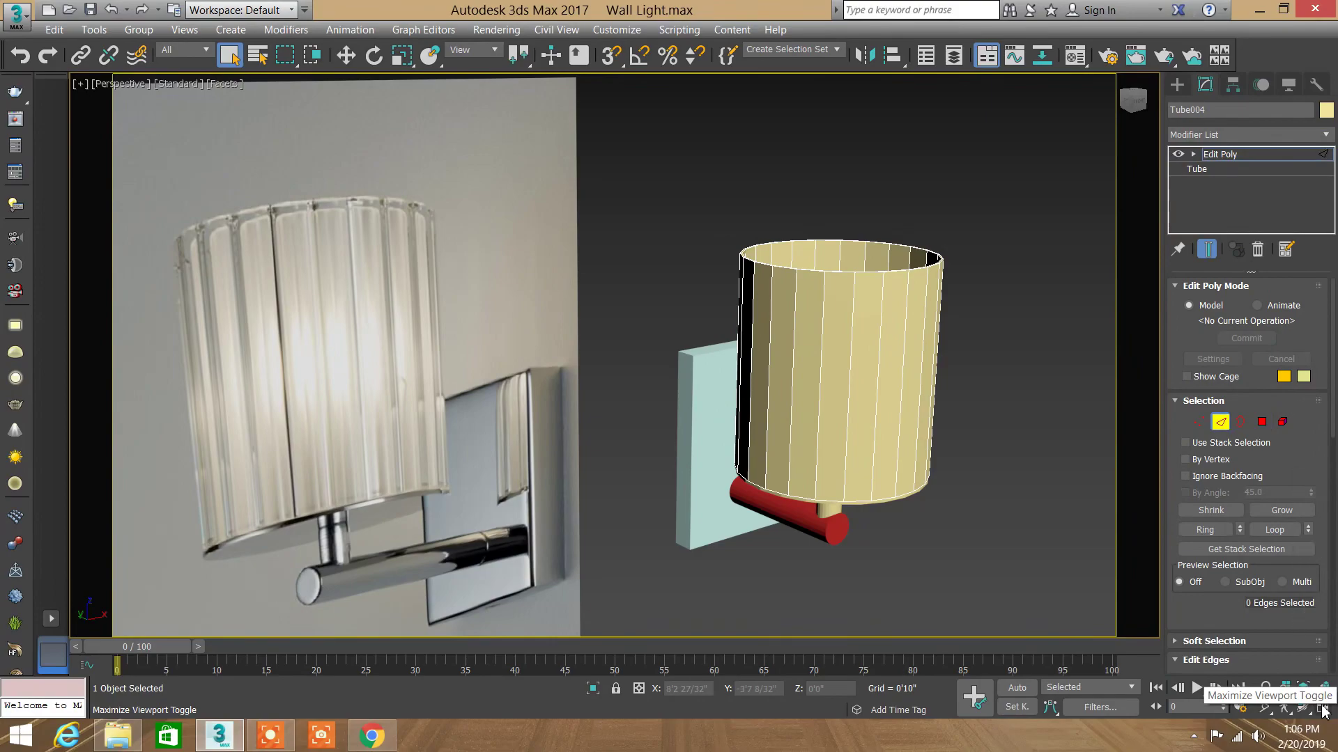
click(1216, 428)
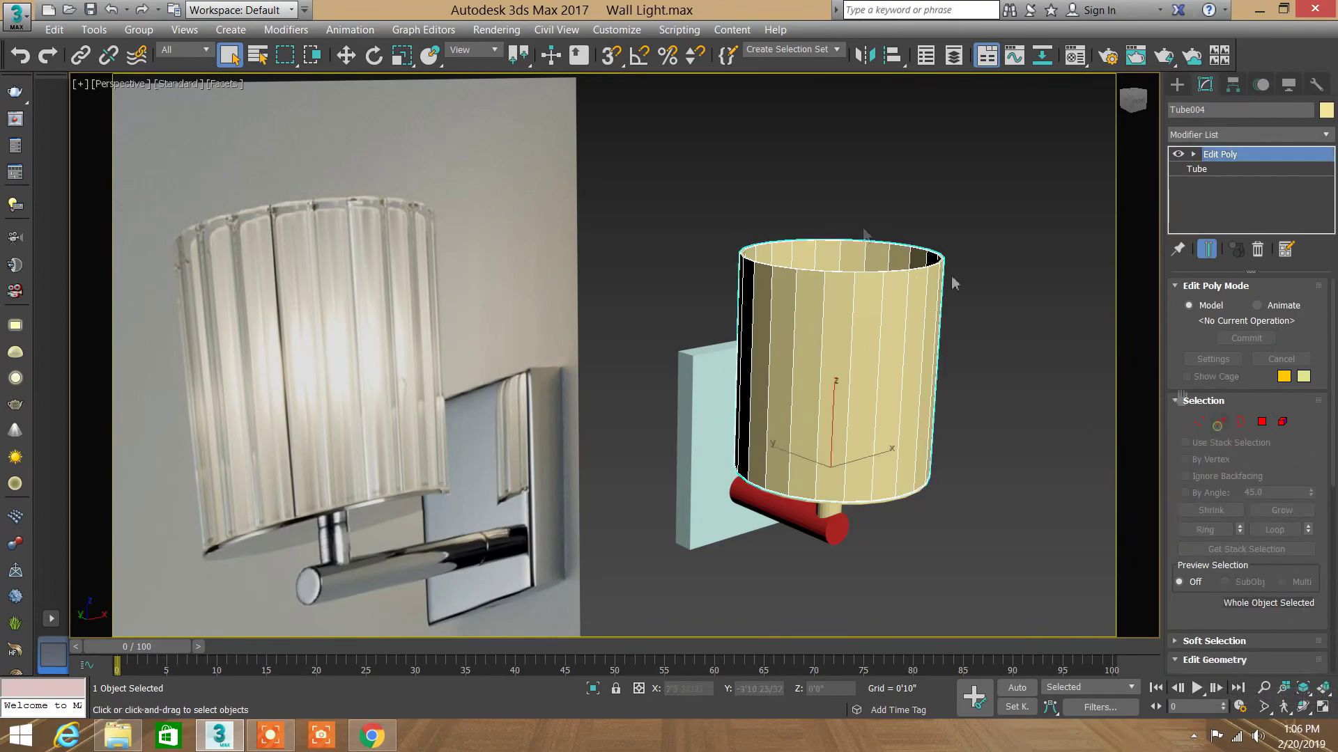
ctrl+click(545, 185)
scroll(766, 209, down, 5)
scroll(650, 266, down, 2)
click(649, 266)
scroll(651, 266, up, 5)
middle_drag(654, 266, 667, 278)
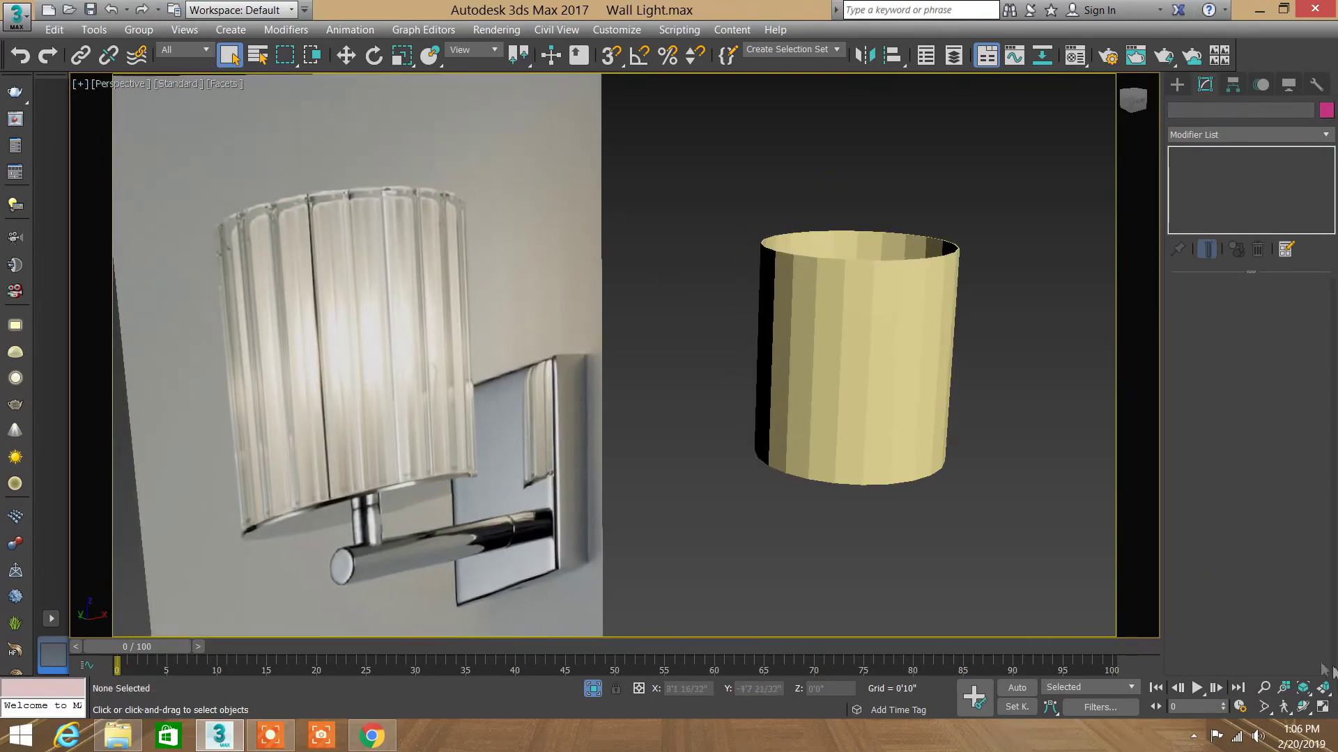
Step: Restore four viewports and zoom the Perspective and Front views onto the tube
click(1322, 705)
scroll(839, 200, up, 2)
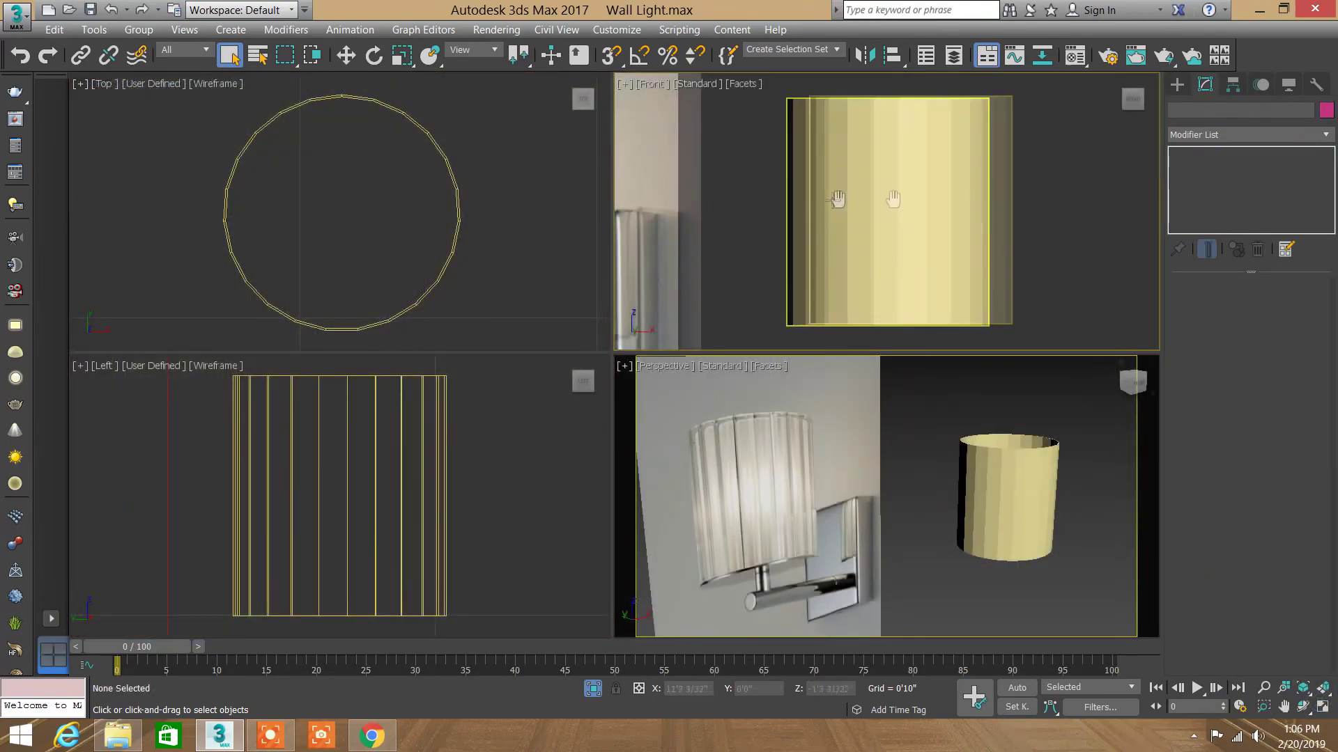
scroll(961, 211, up, 3)
scroll(961, 211, down, 2)
scroll(955, 209, up, 2)
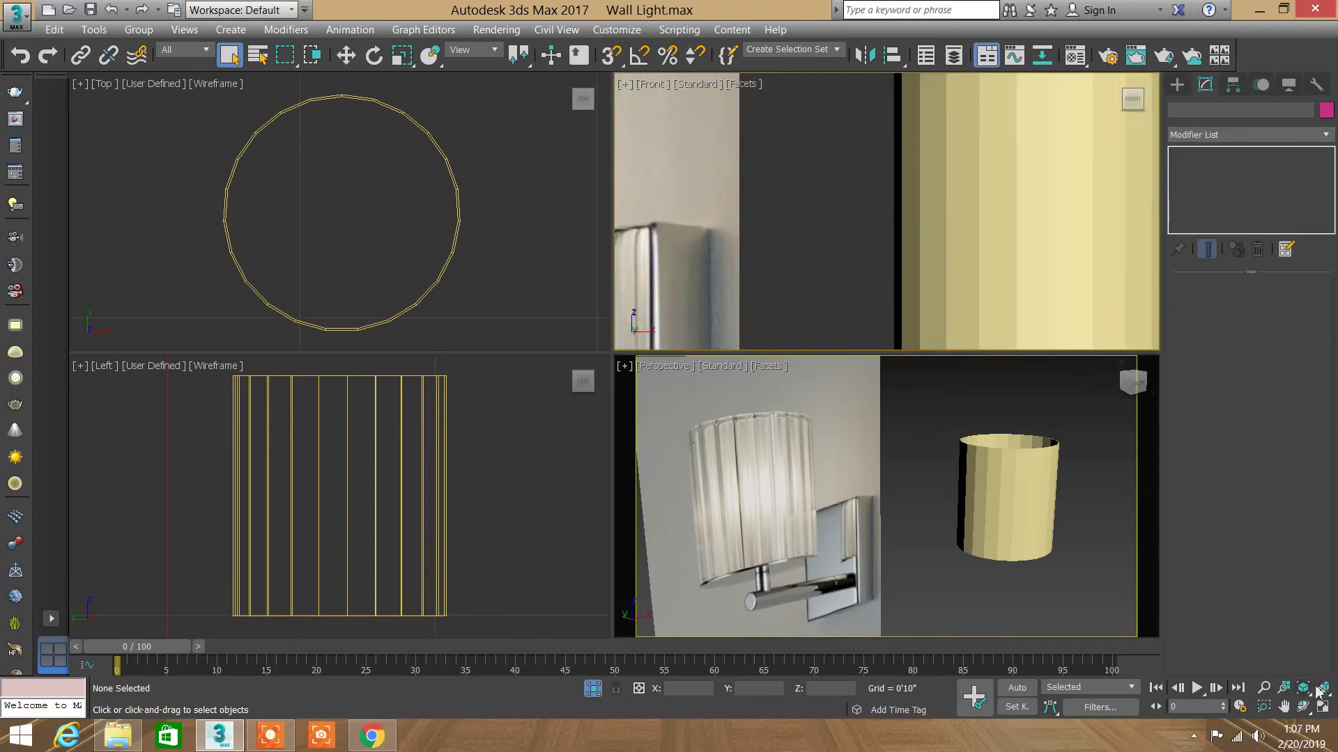
click(1322, 688)
click(1263, 688)
mouse_move(999, 488)
mouse_down()
mouse_move(1000, 446)
mouse_move(1022, 567)
mouse_up()
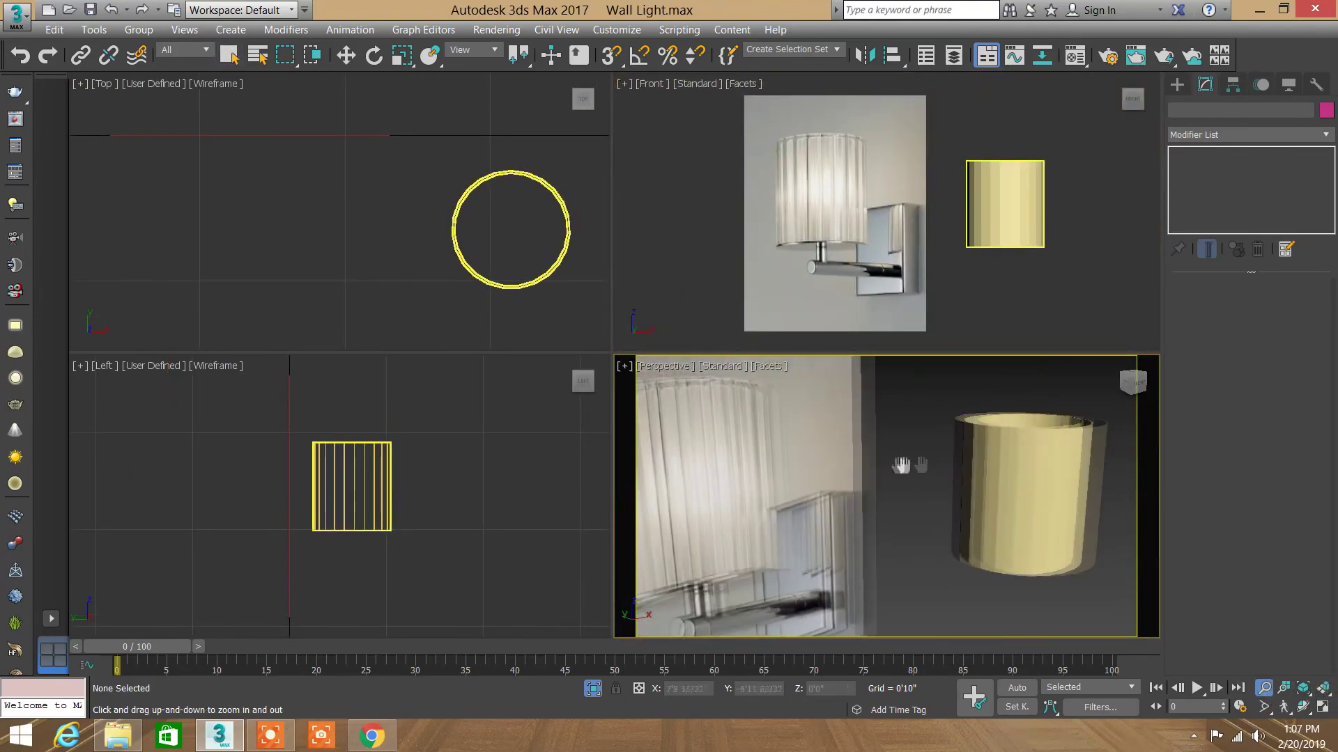
click(1303, 706)
mouse_move(879, 488)
mouse_down()
mouse_move(809, 490)
mouse_move(902, 498)
mouse_up()
right_click(901, 499)
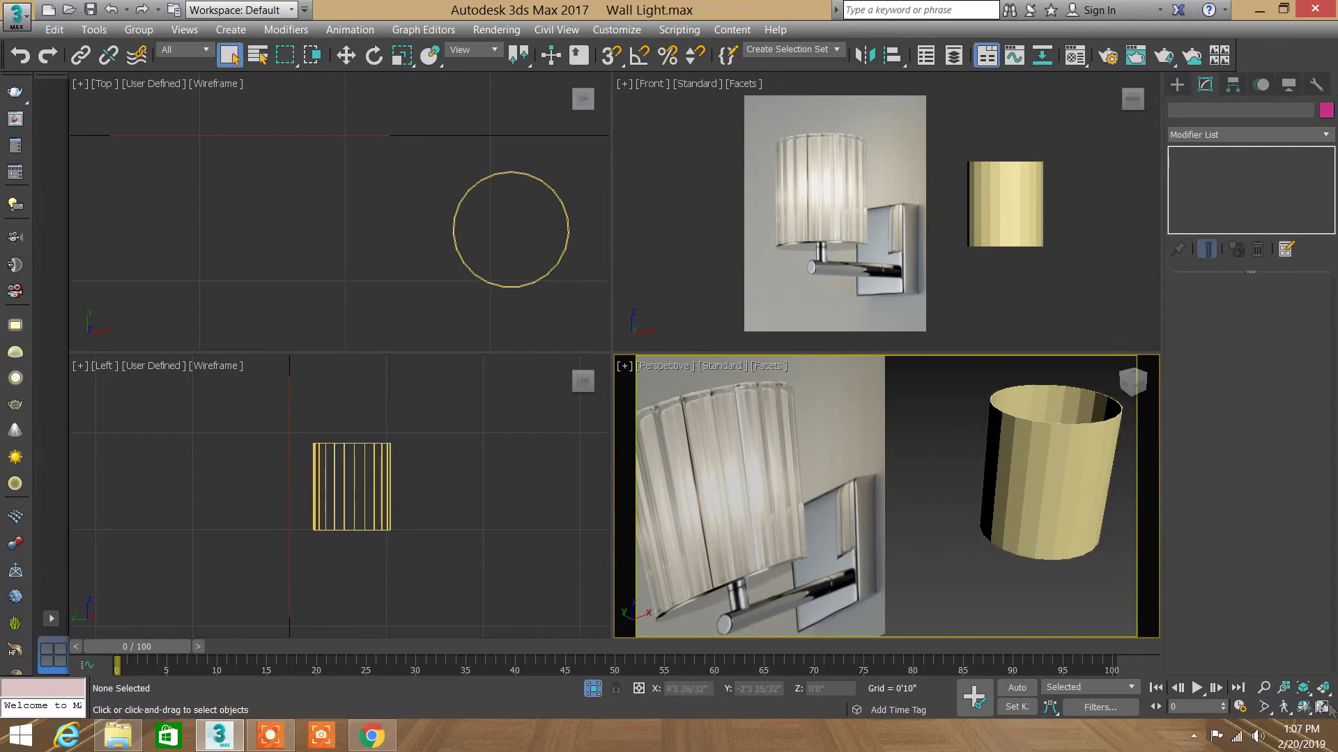
click(1262, 687)
mouse_move(1052, 257)
mouse_down()
mouse_move(956, 132)
mouse_move(967, 189)
mouse_up()
right_click(957, 191)
Step: Move Plane001 right and down in the Front view
click(864, 181)
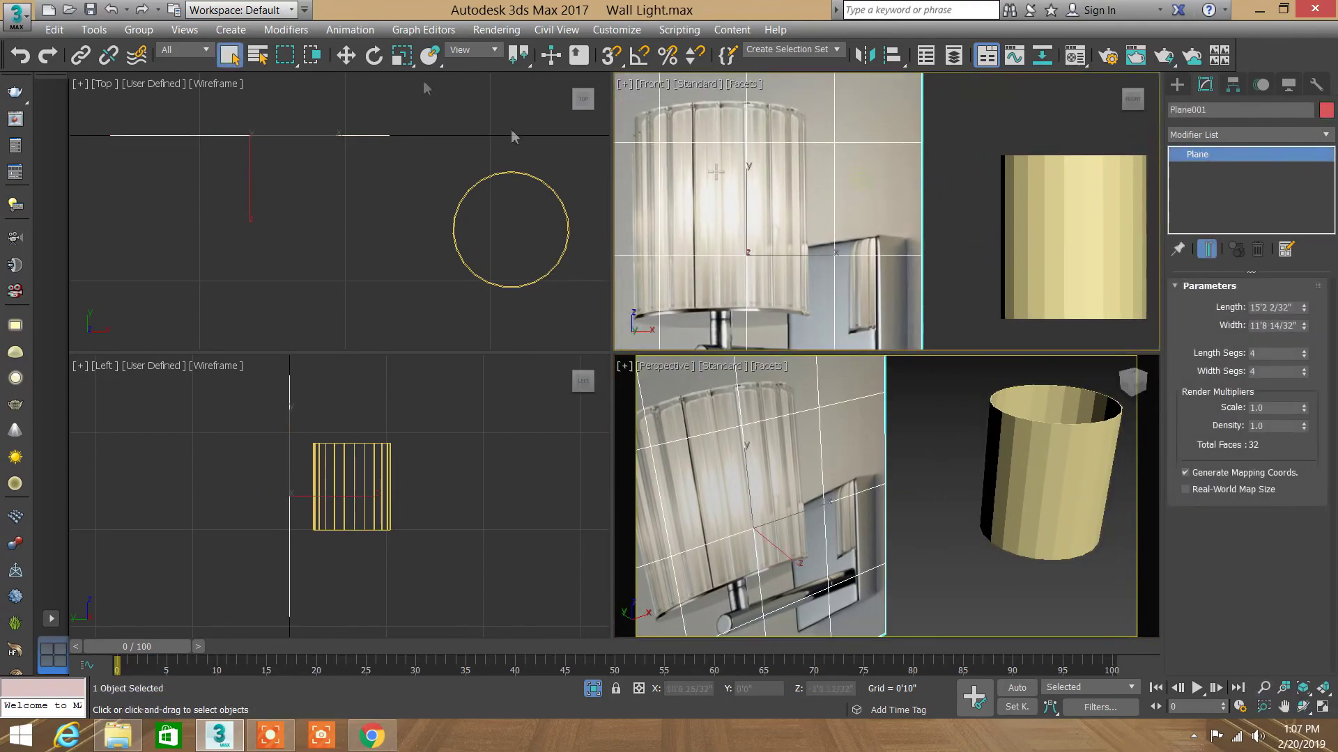
click(346, 55)
drag(777, 237, 944, 268)
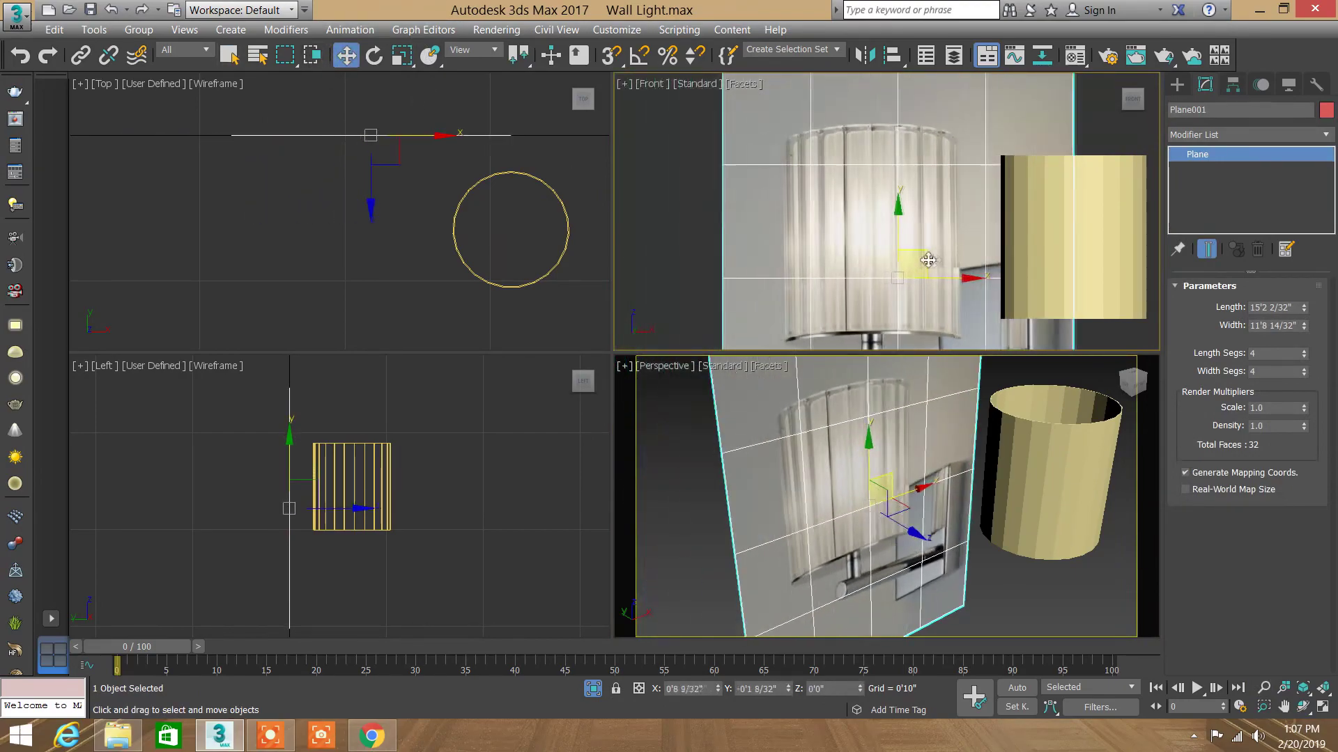
click(683, 224)
Step: Select Tube004 and switch its Edit Poly to sub-object level
click(1303, 707)
drag(878, 481, 989, 481)
right_click(989, 481)
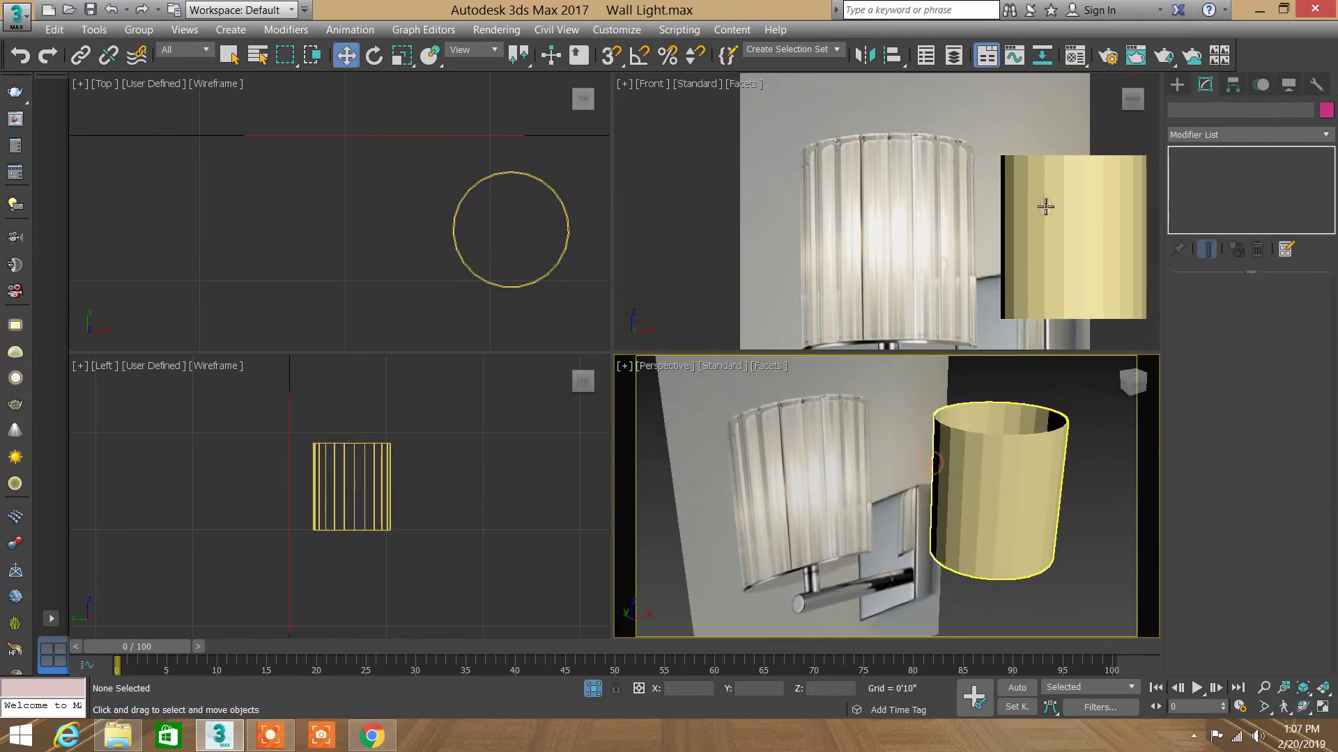
middle_drag(1045, 203, 947, 200)
click(947, 200)
click(1220, 421)
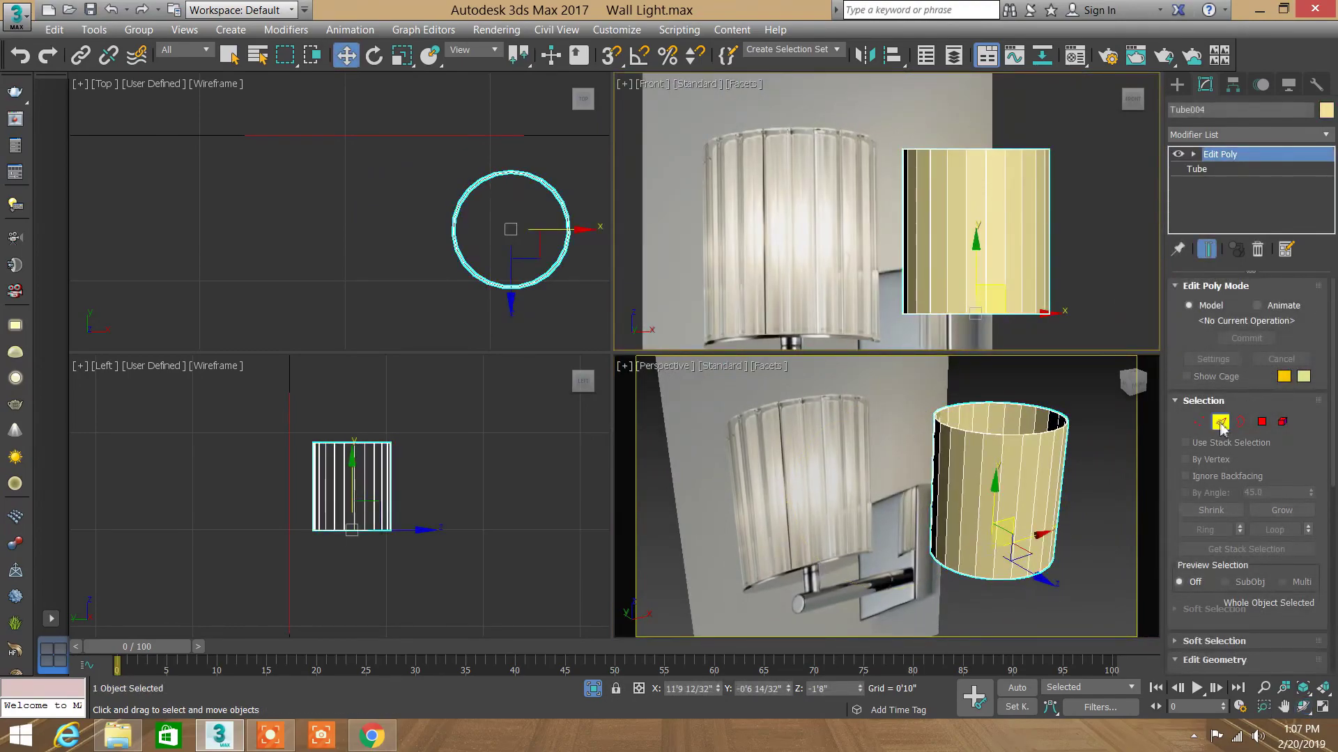
Step: Select the tube's vertical edges and grow the selection to all 184 edges
drag(843, 206, 843, 205)
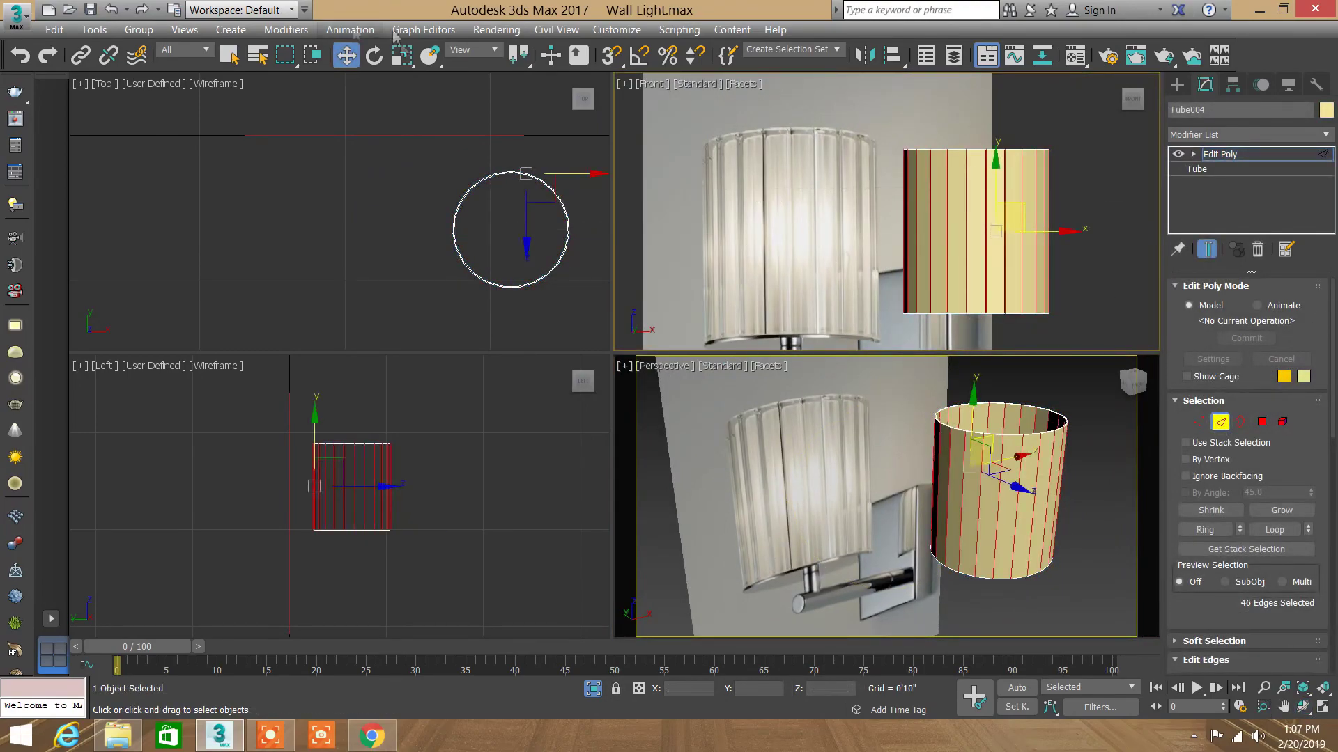
click(239, 60)
key(ctrl+a)
right_click(1093, 513)
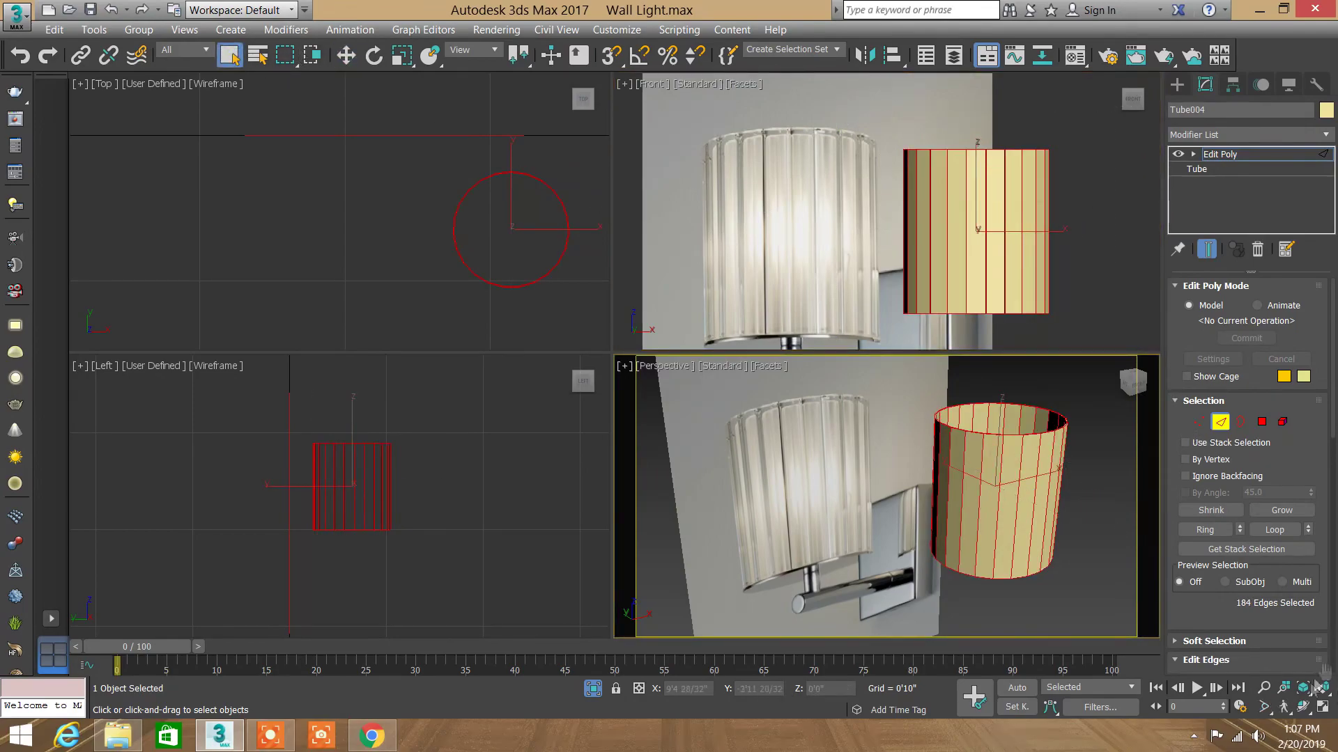
scroll(1010, 453, up, 5)
click(1302, 707)
drag(944, 502, 1104, 547)
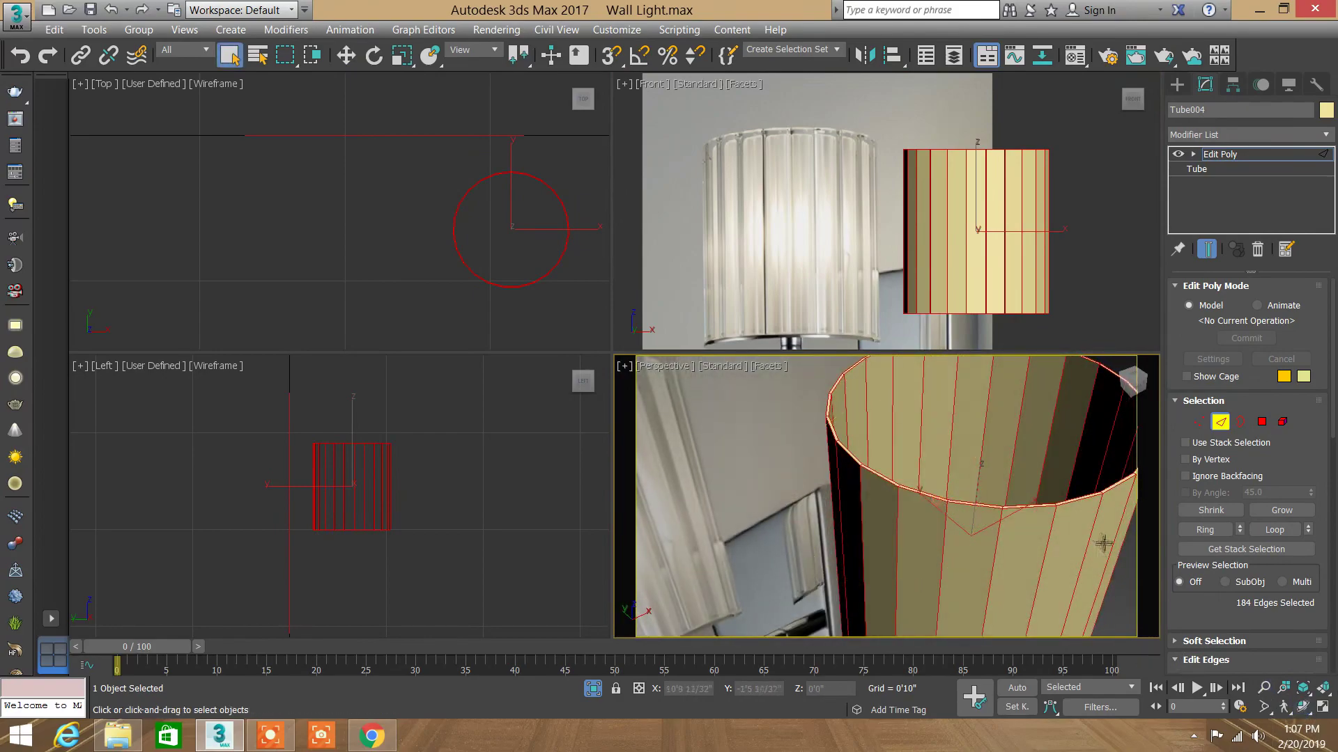
right_click(1108, 540)
Step: Scroll the modifier panel to bring up the Edit Edges rollout
scroll(1251, 425, down, 2)
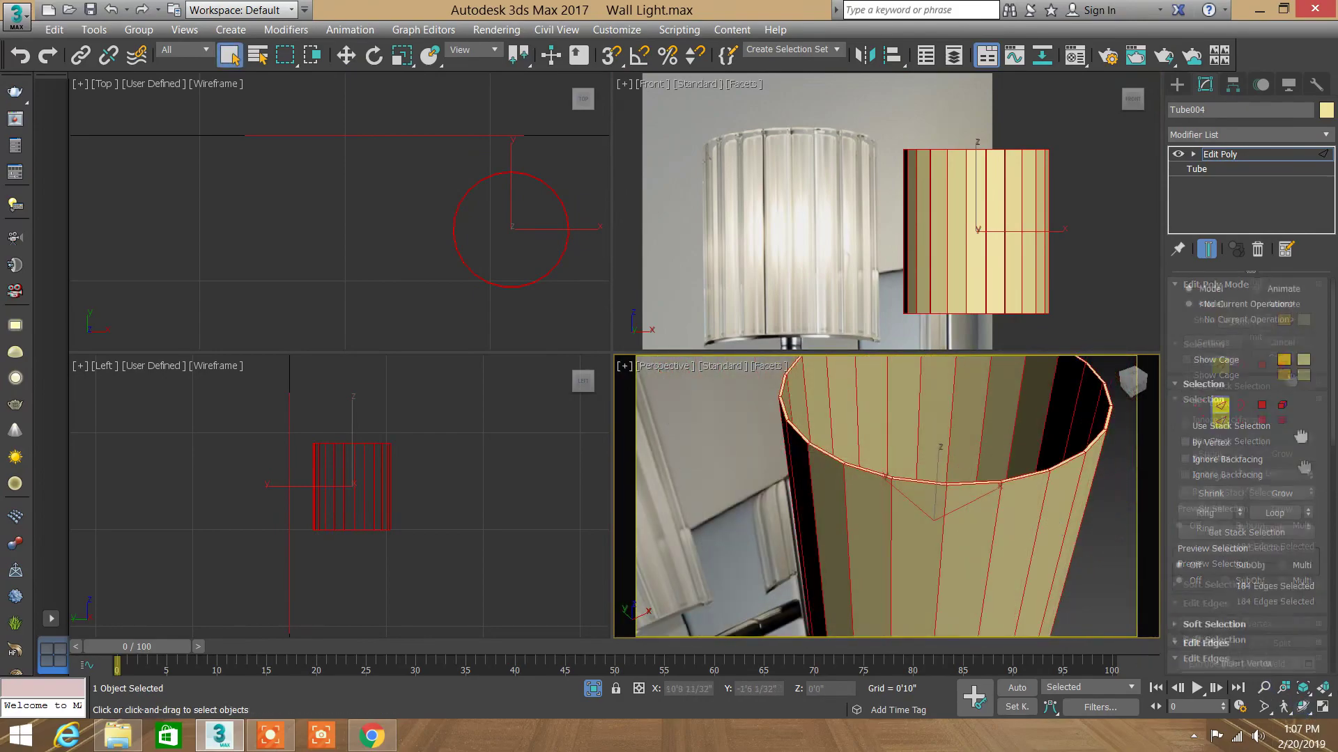
scroll(1282, 460, down, 3)
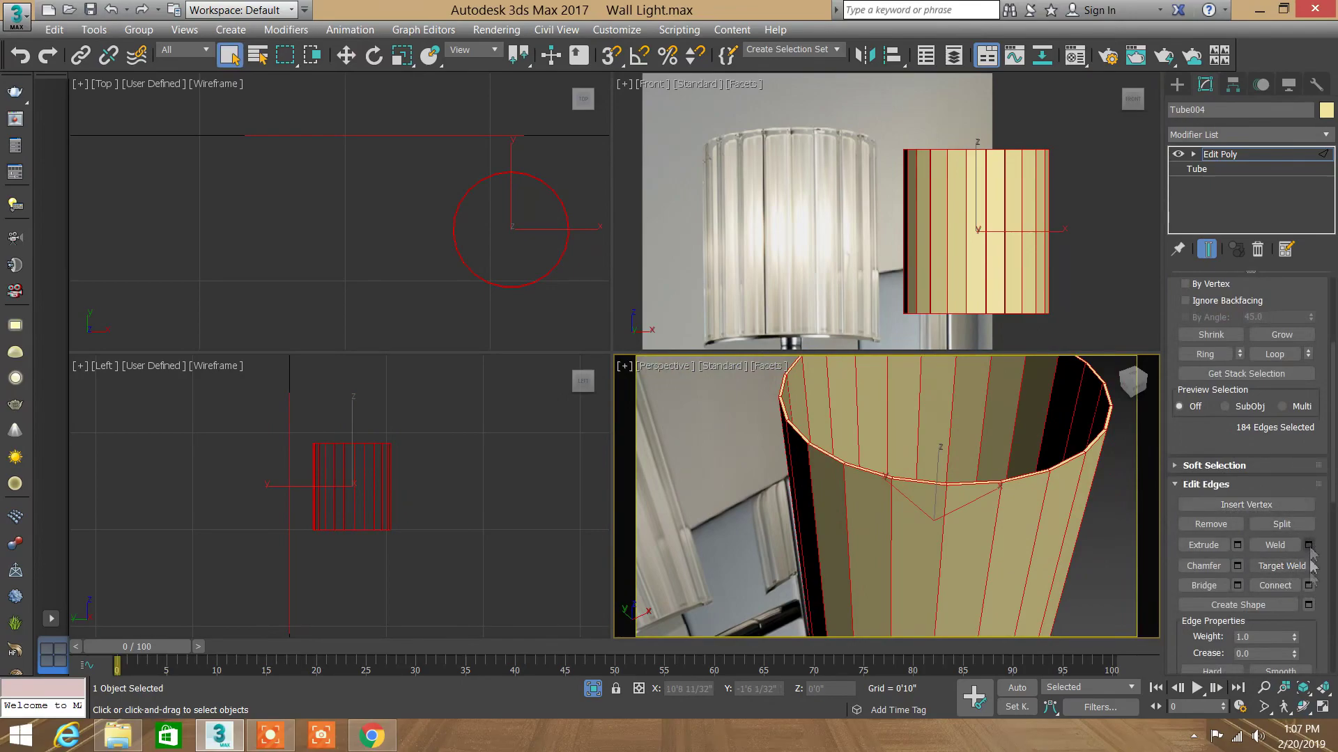
scroll(1275, 449, down, 3)
scroll(1275, 439, down, 3)
scroll(1289, 418, down, 2)
scroll(1300, 360, down, 2)
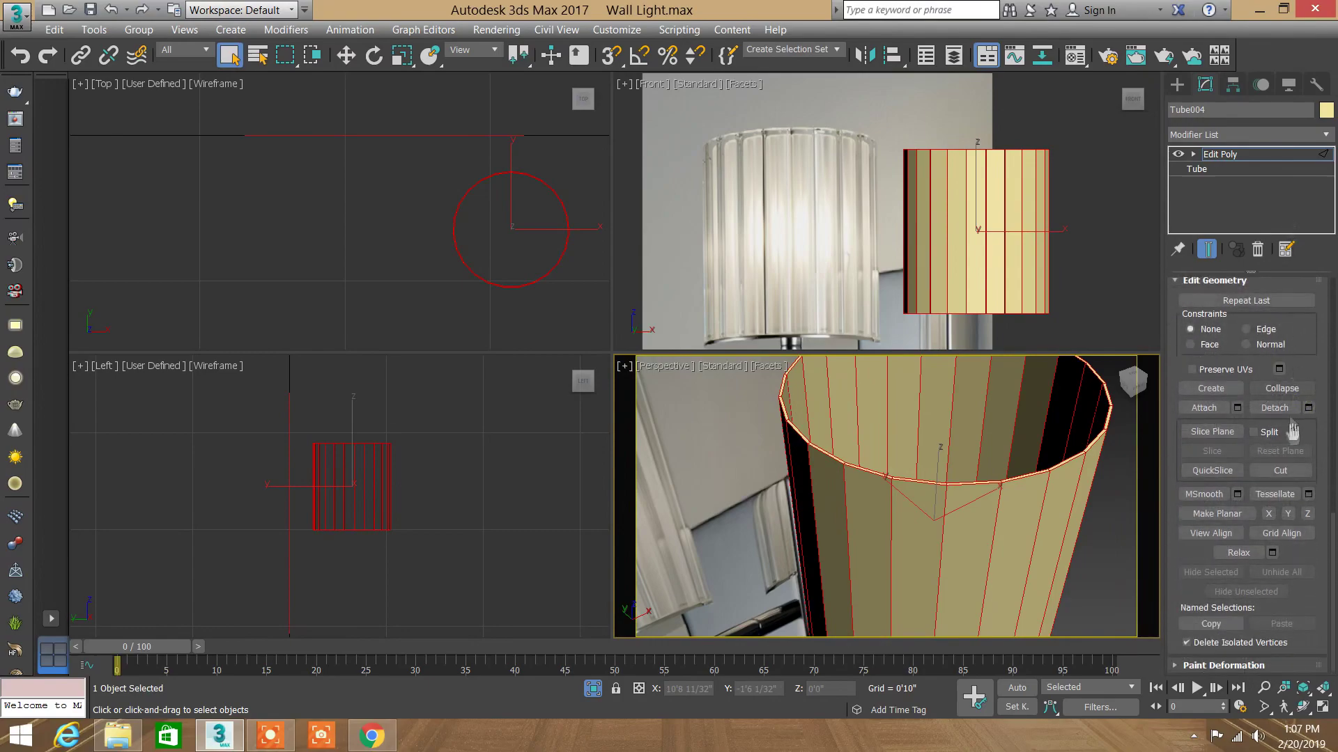
drag(1301, 360, 1307, 348)
scroll(1303, 352, up, 3)
scroll(1296, 390, up, 3)
scroll(1289, 418, up, 2)
scroll(1284, 431, up, 2)
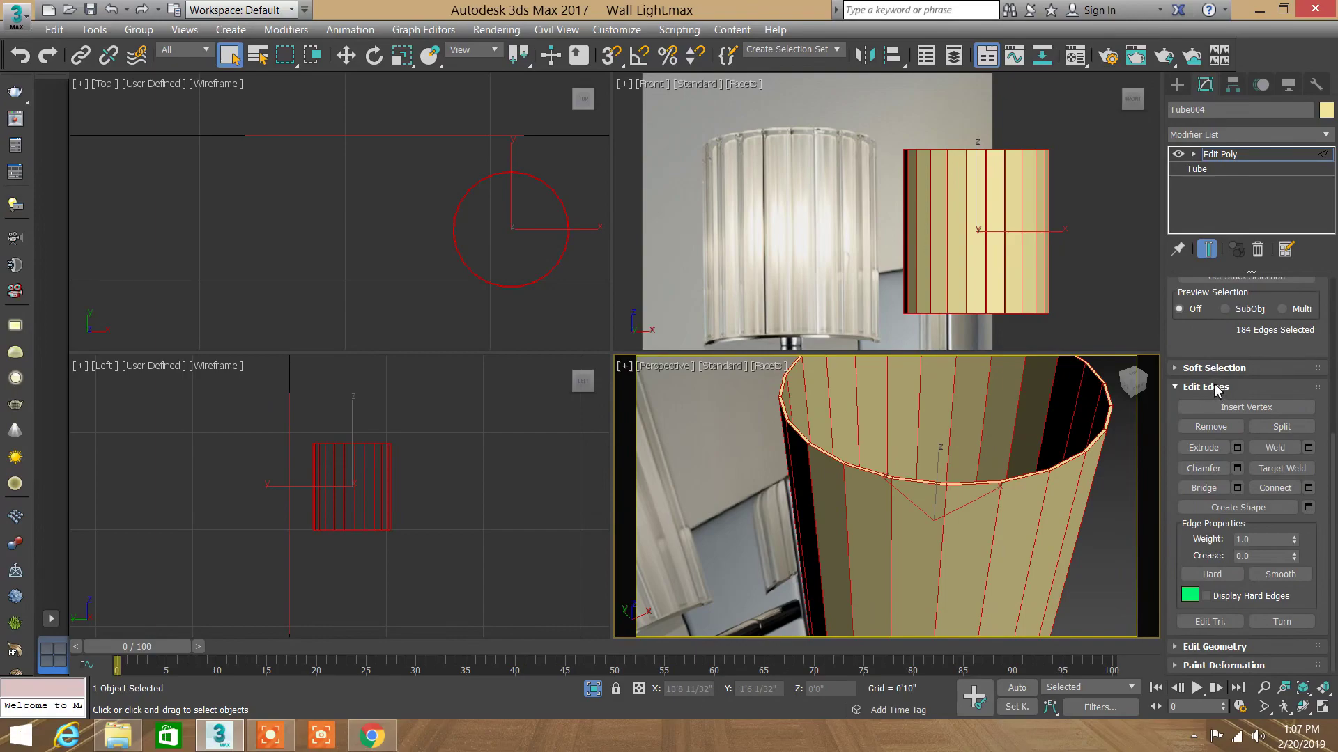
click(1216, 388)
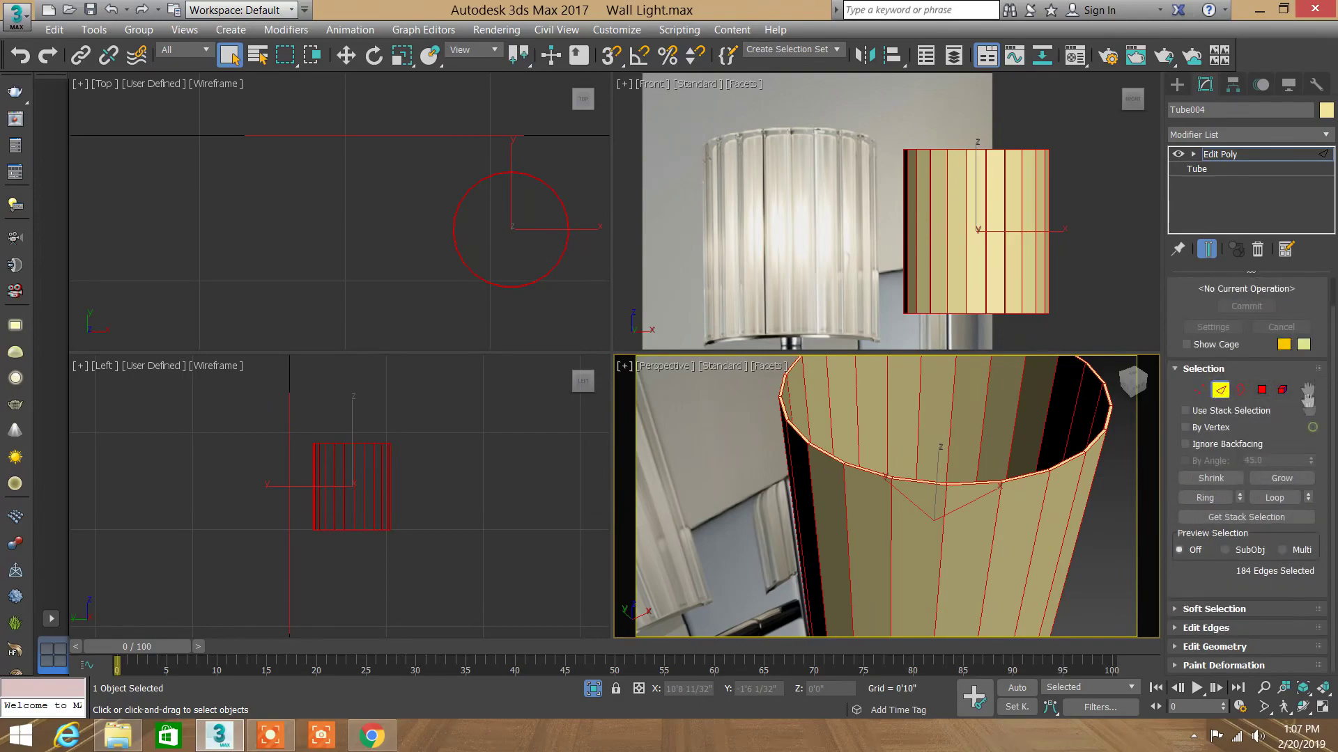
click(1227, 628)
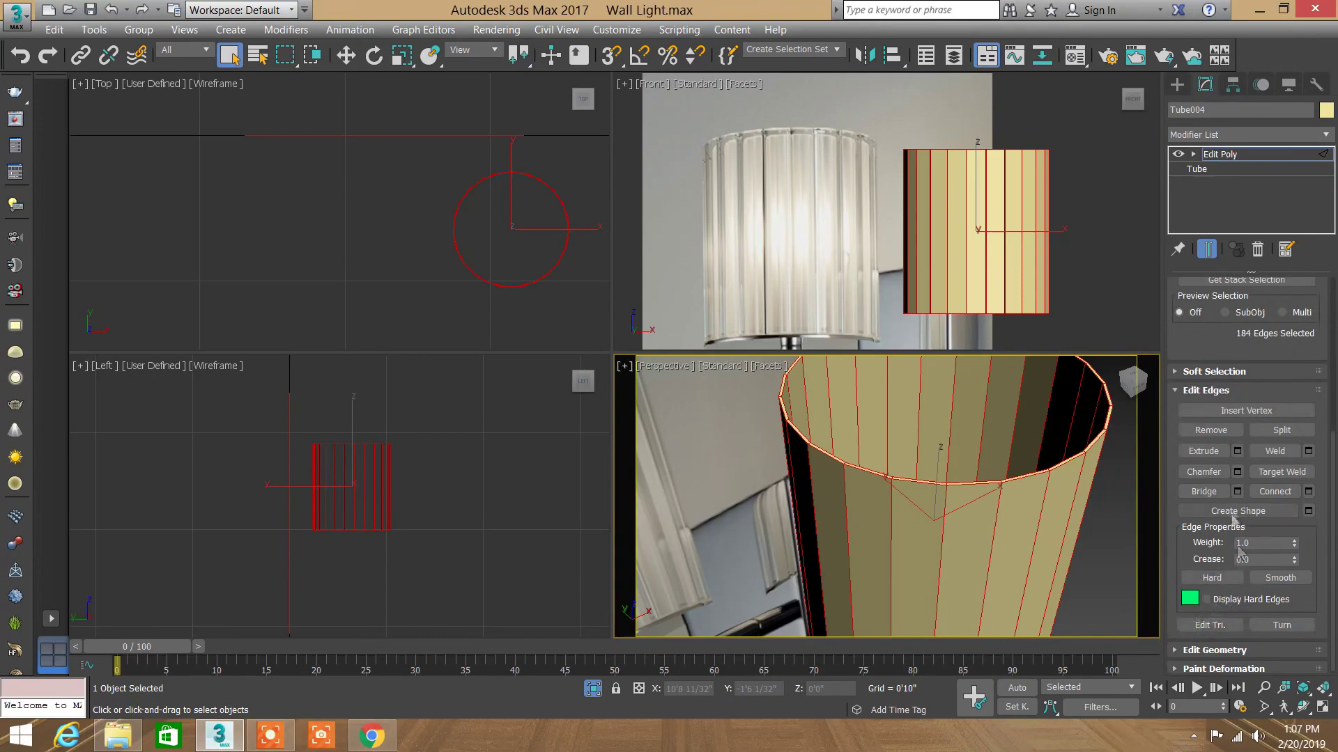
click(1238, 472)
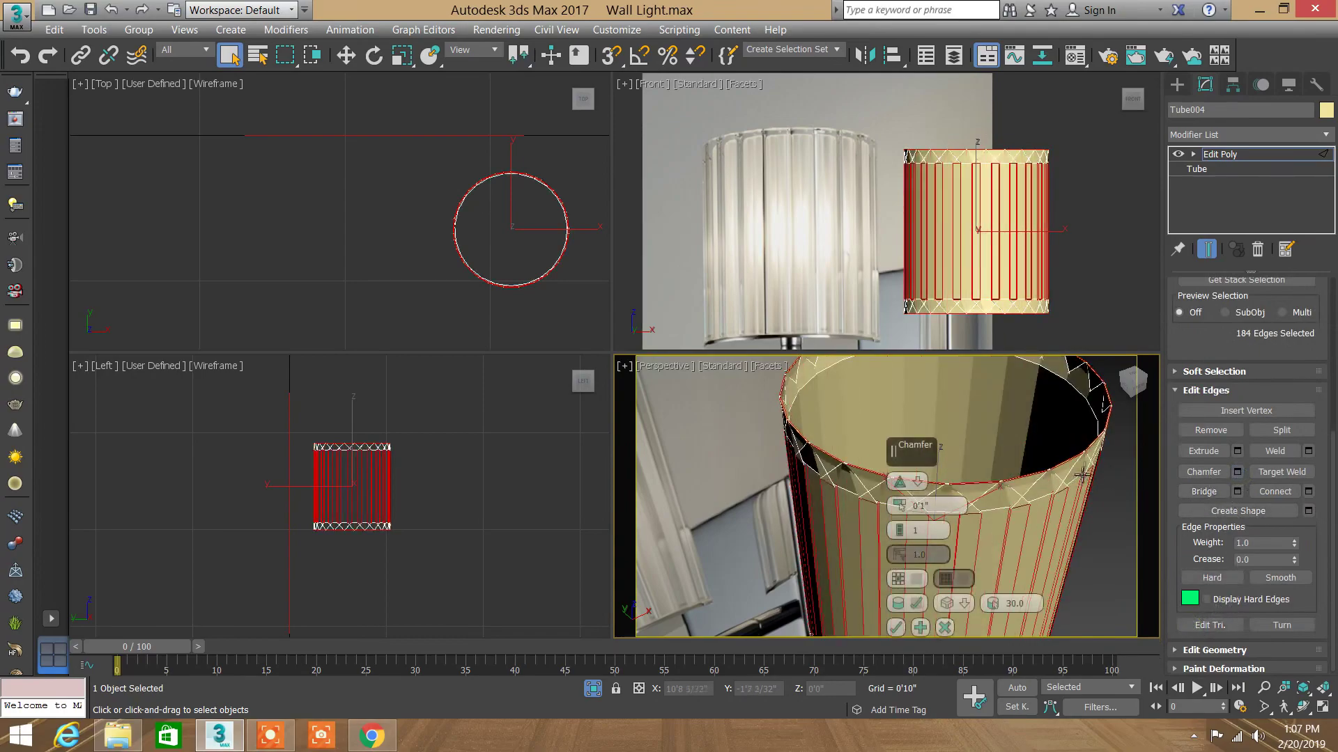
drag(899, 516, 901, 503)
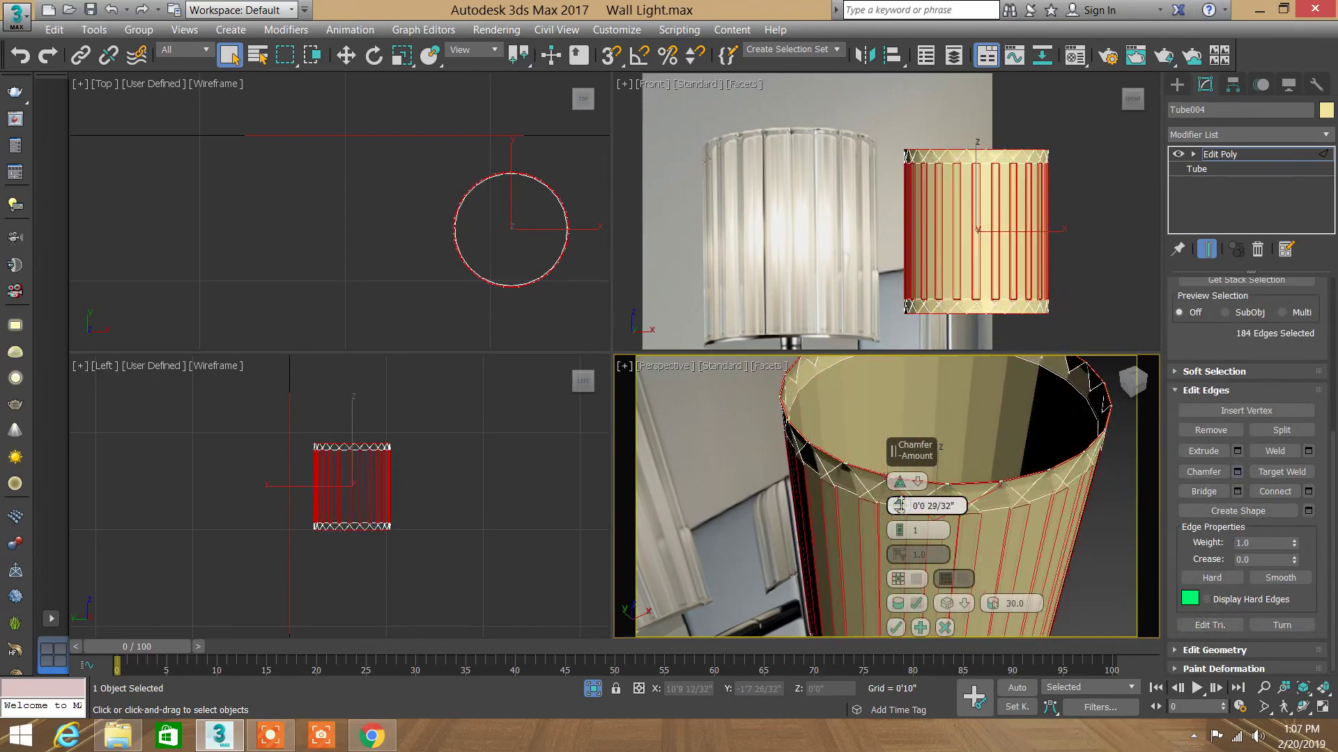
drag(900, 503, 904, 505)
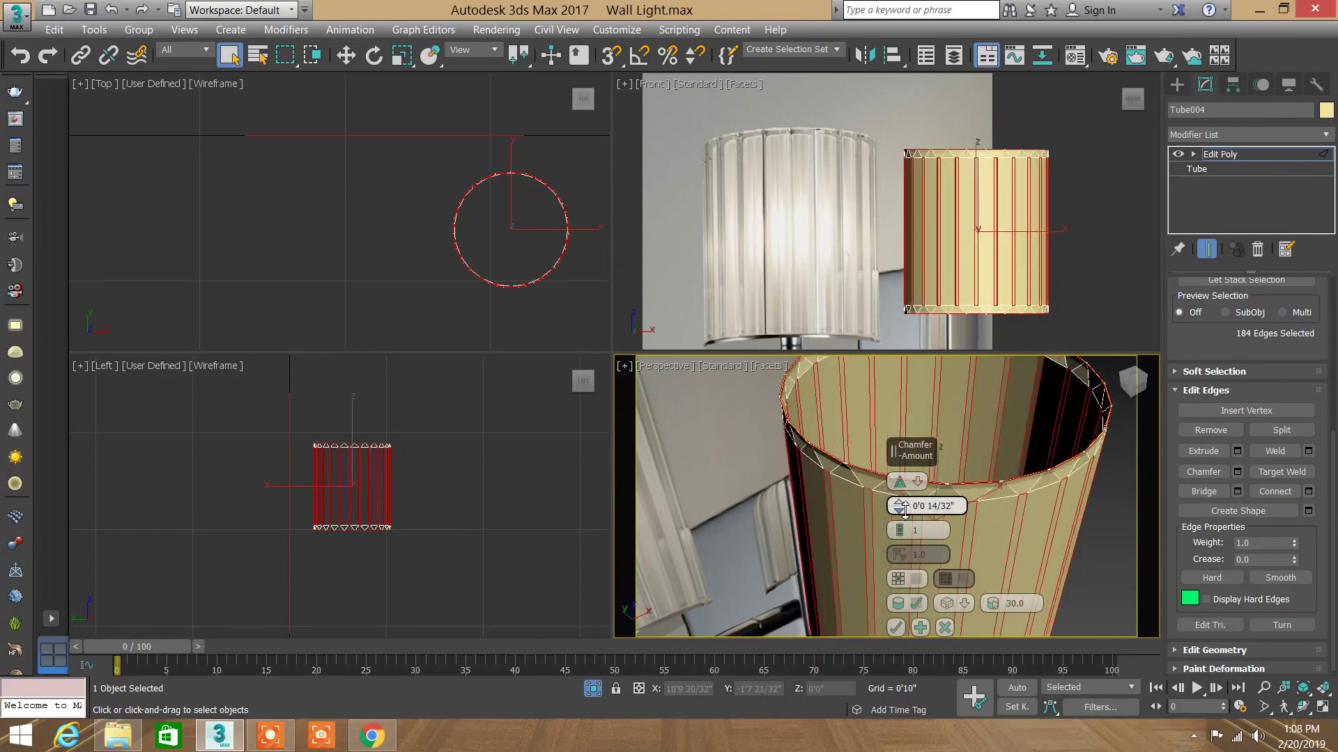
click(1263, 687)
drag(997, 579, 999, 530)
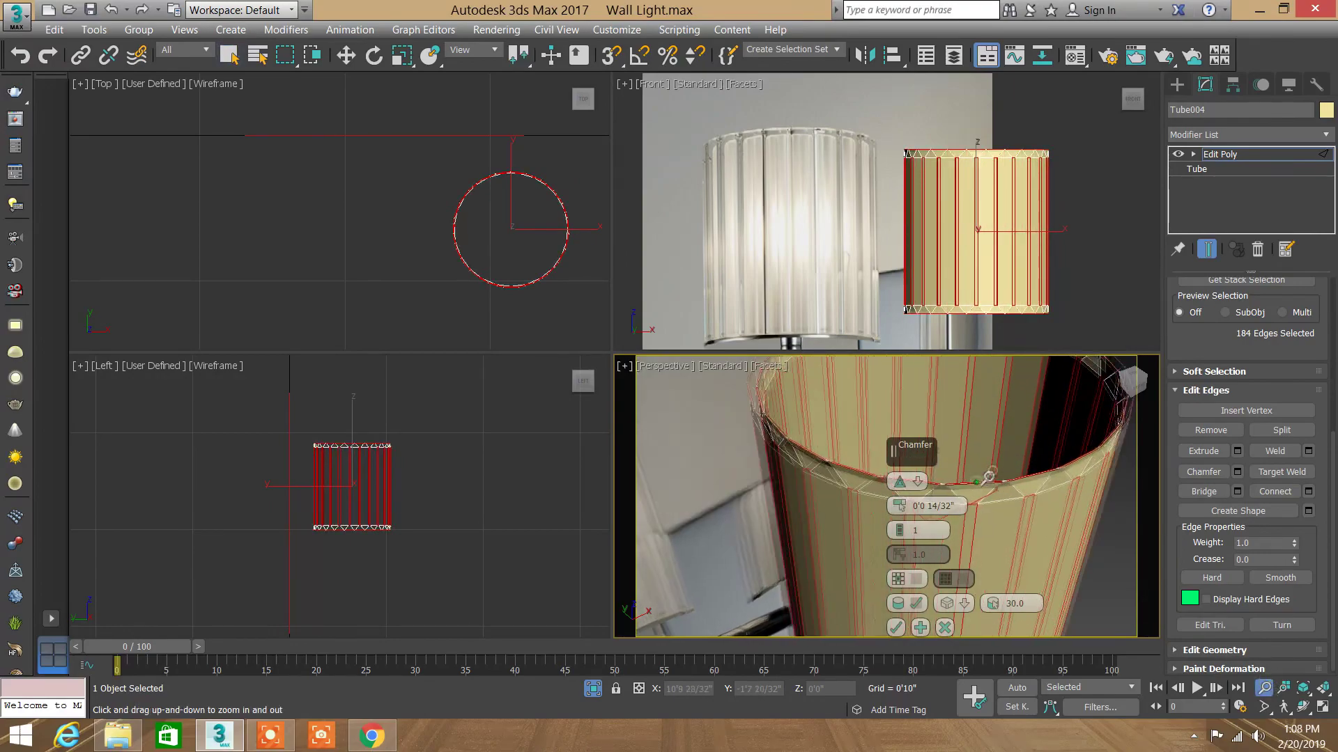
click(900, 483)
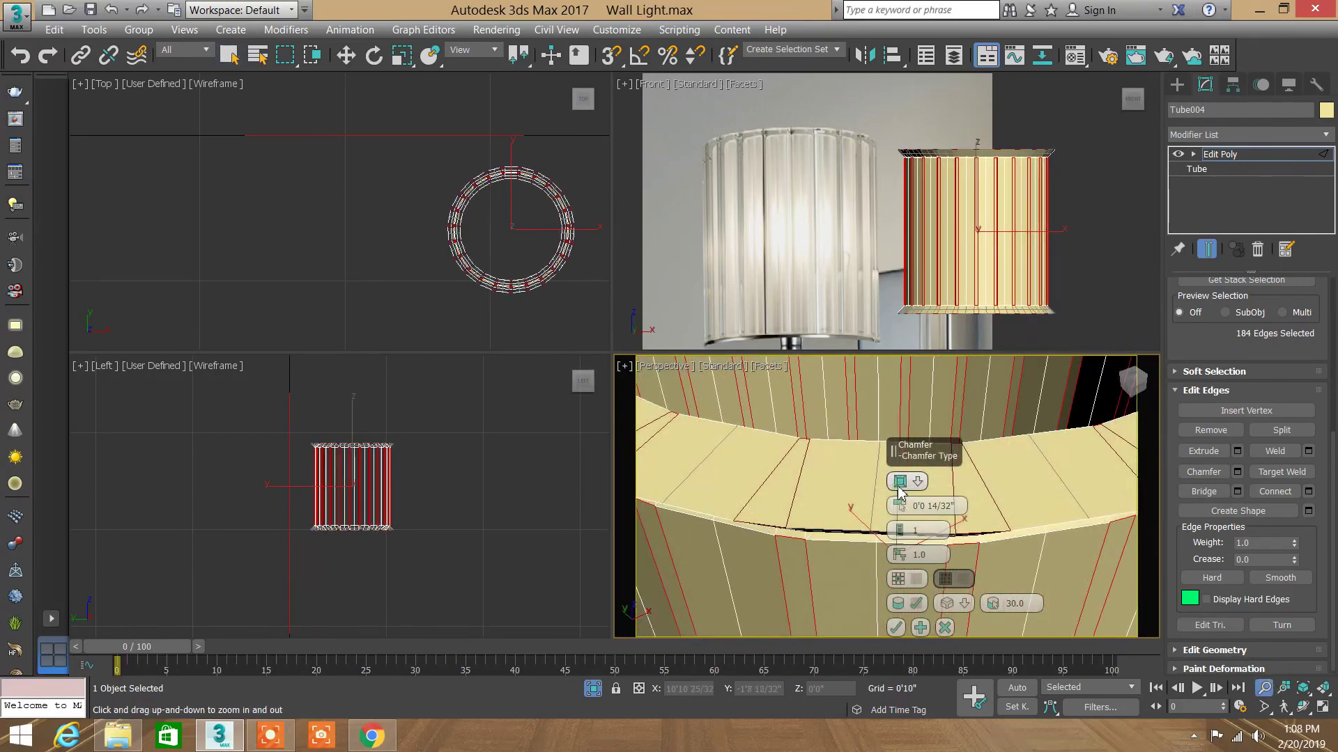
click(899, 488)
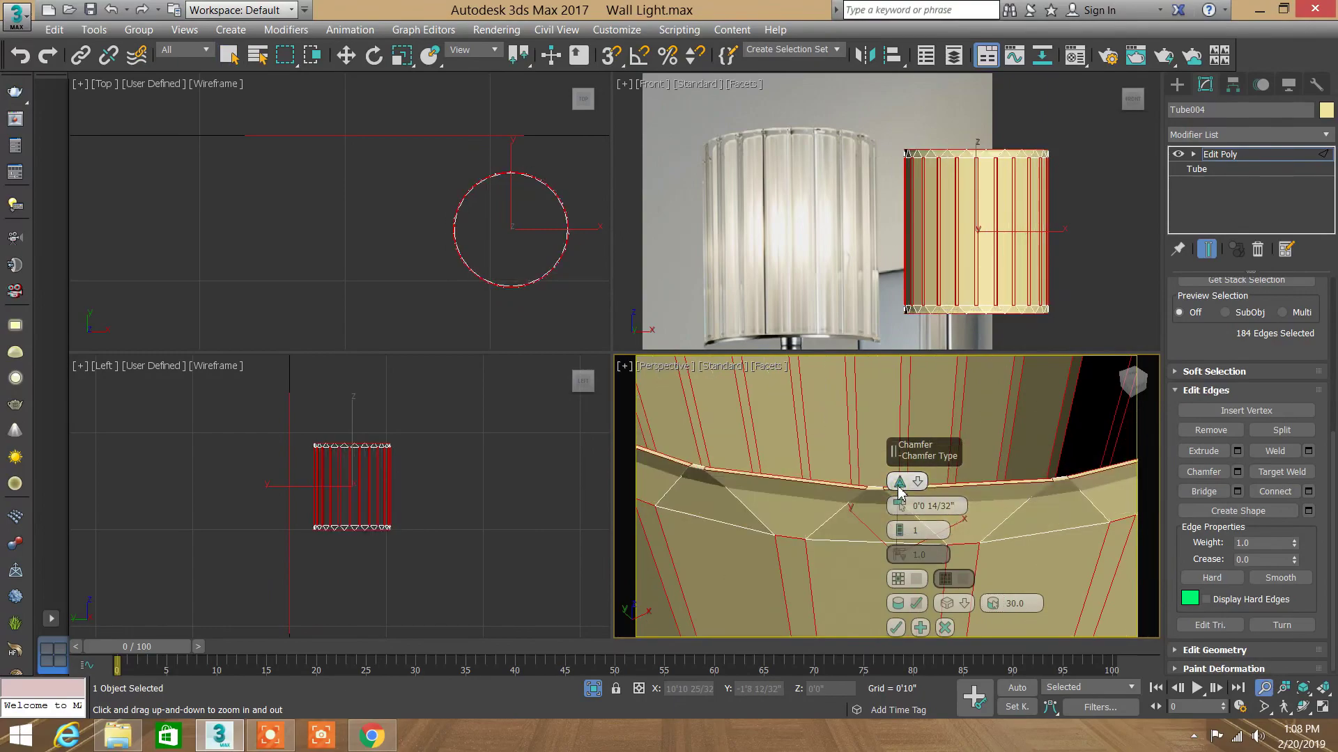
click(899, 488)
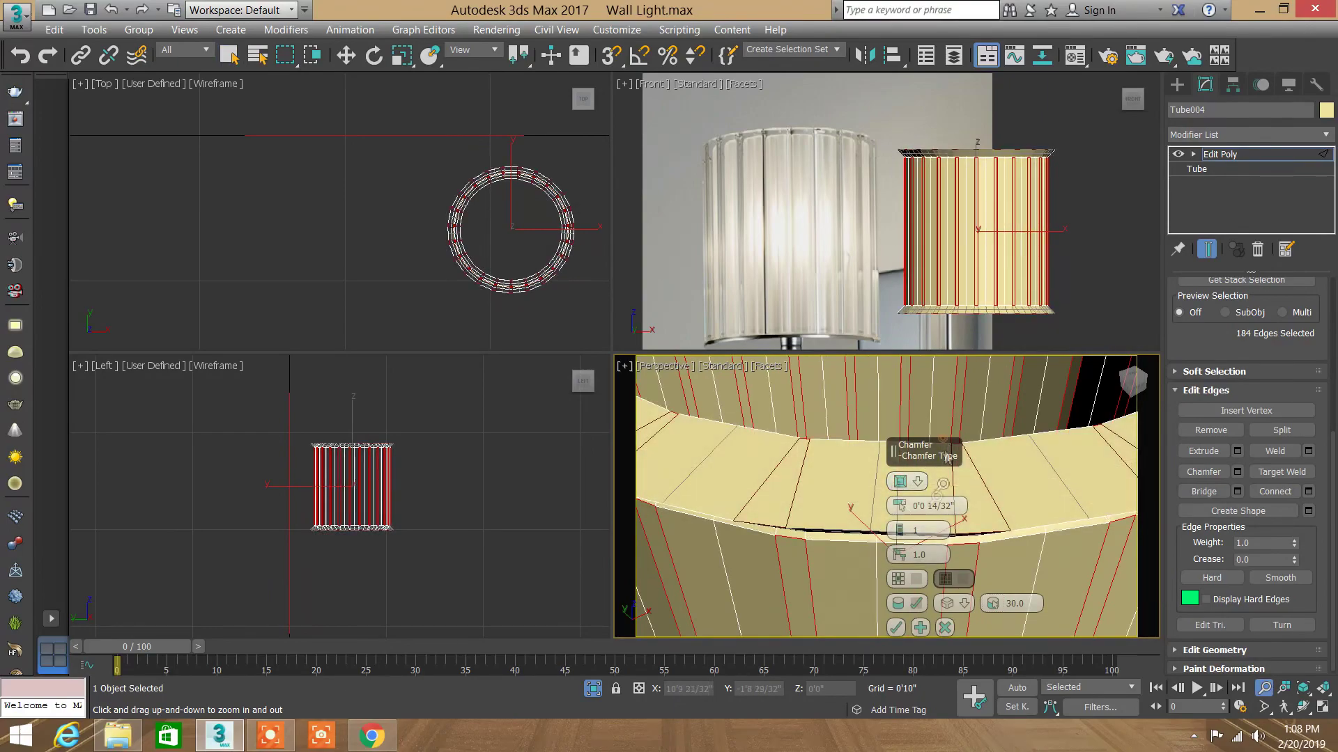
right_click(898, 512)
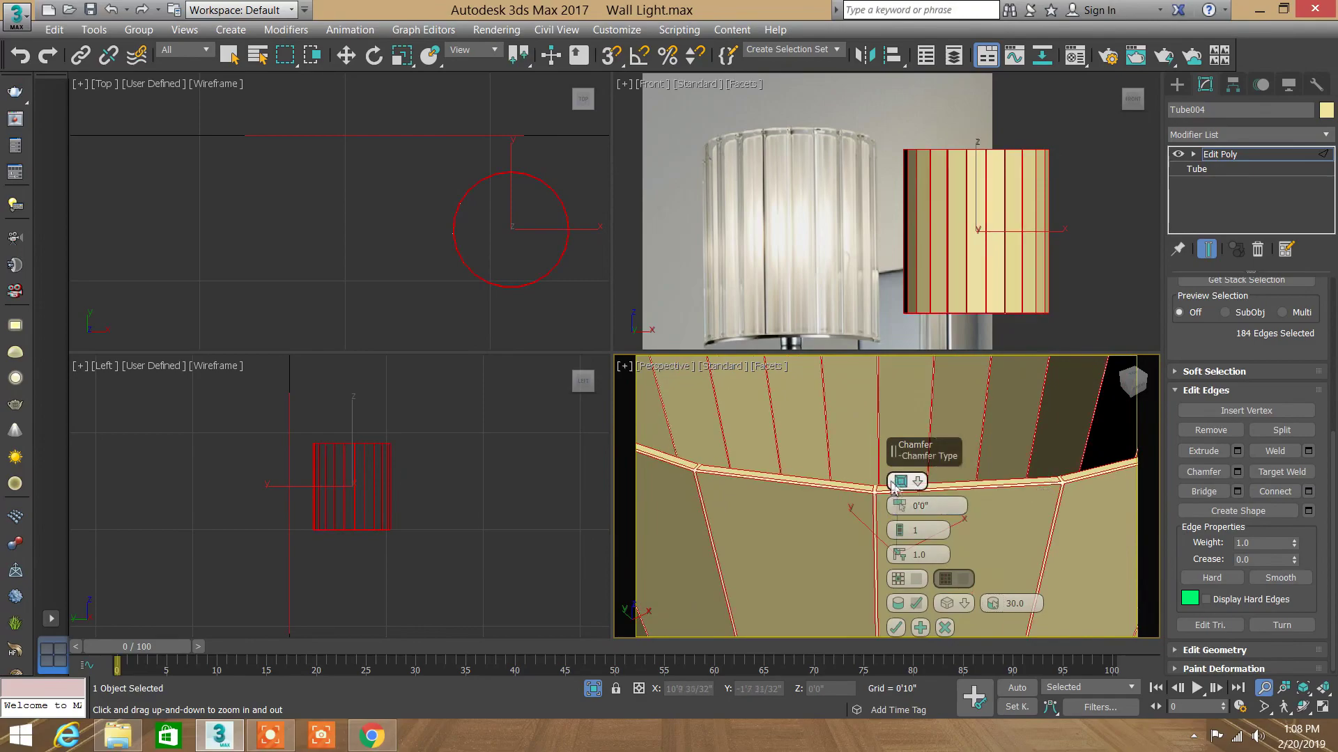
click(899, 488)
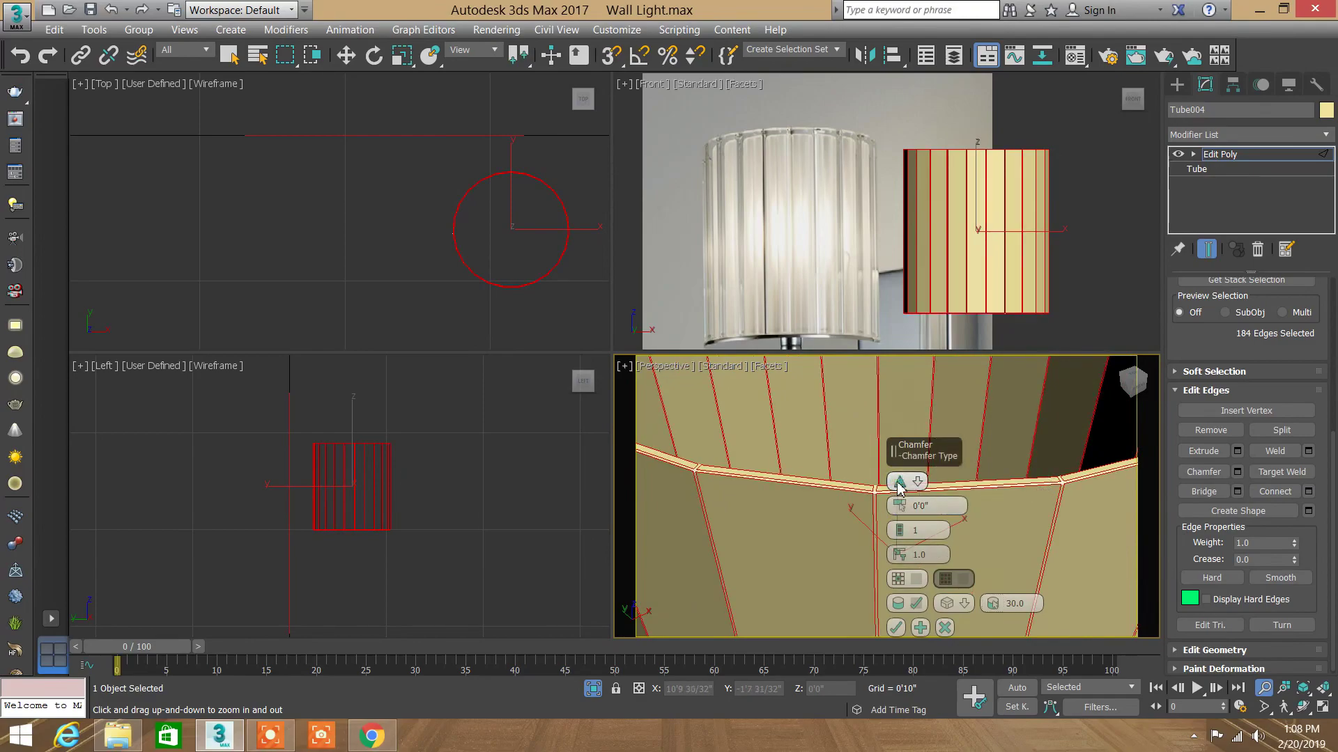
click(899, 482)
click(944, 627)
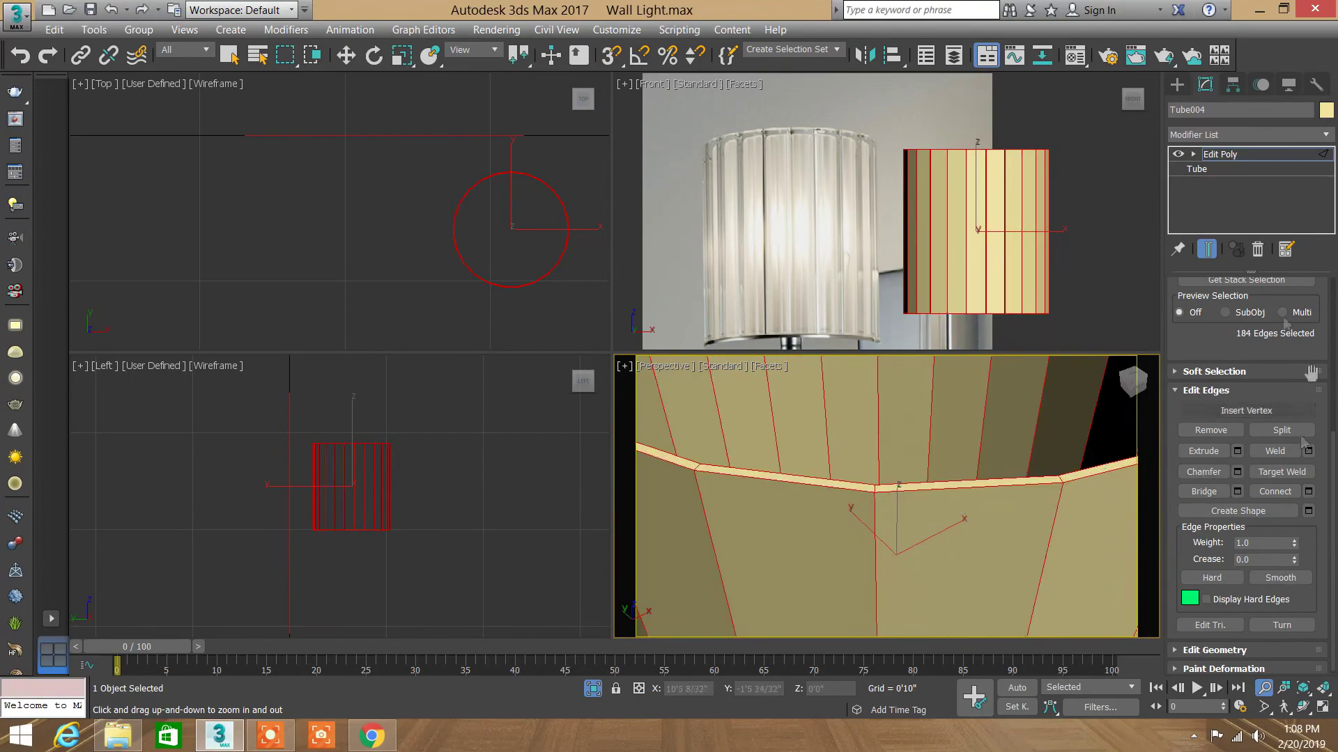
drag(1199, 329, 1198, 500)
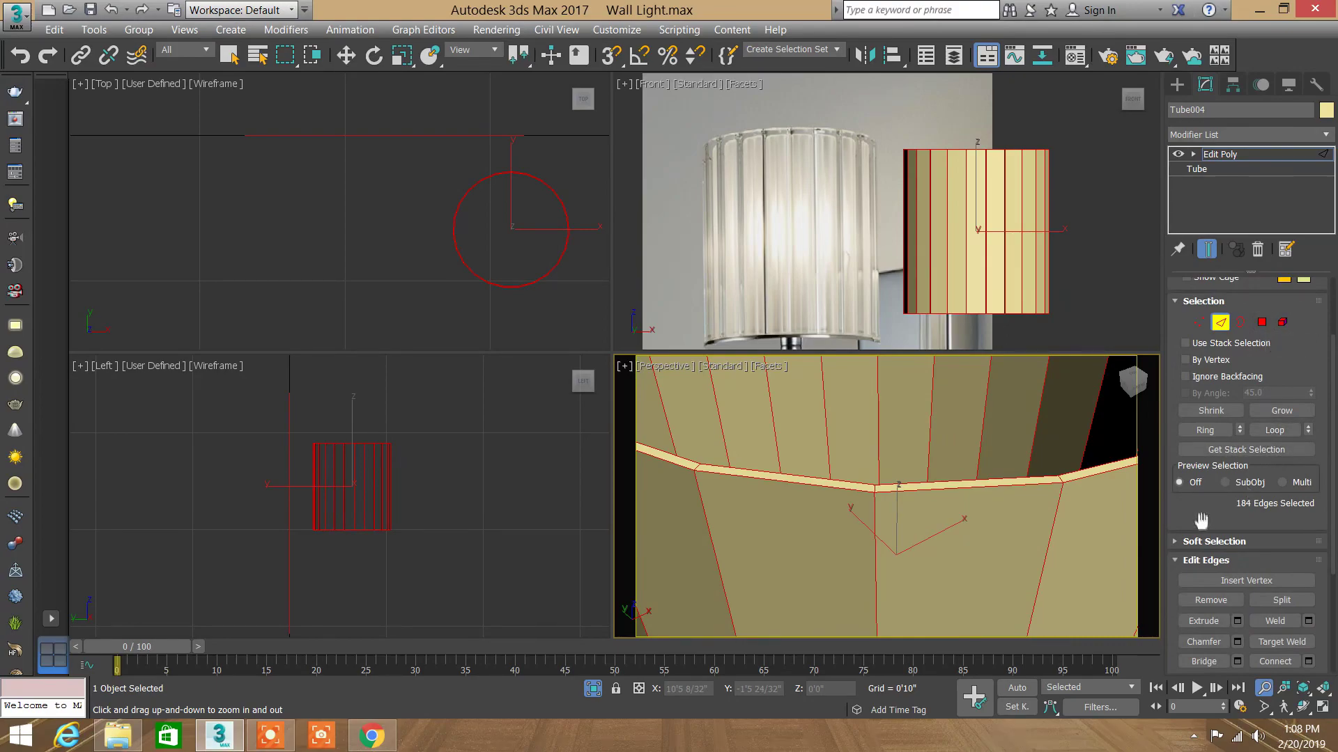
scroll(1212, 462, down, 1)
scroll(1212, 462, down, 1)
scroll(1212, 462, down, 1)
scroll(1212, 461, up, 2)
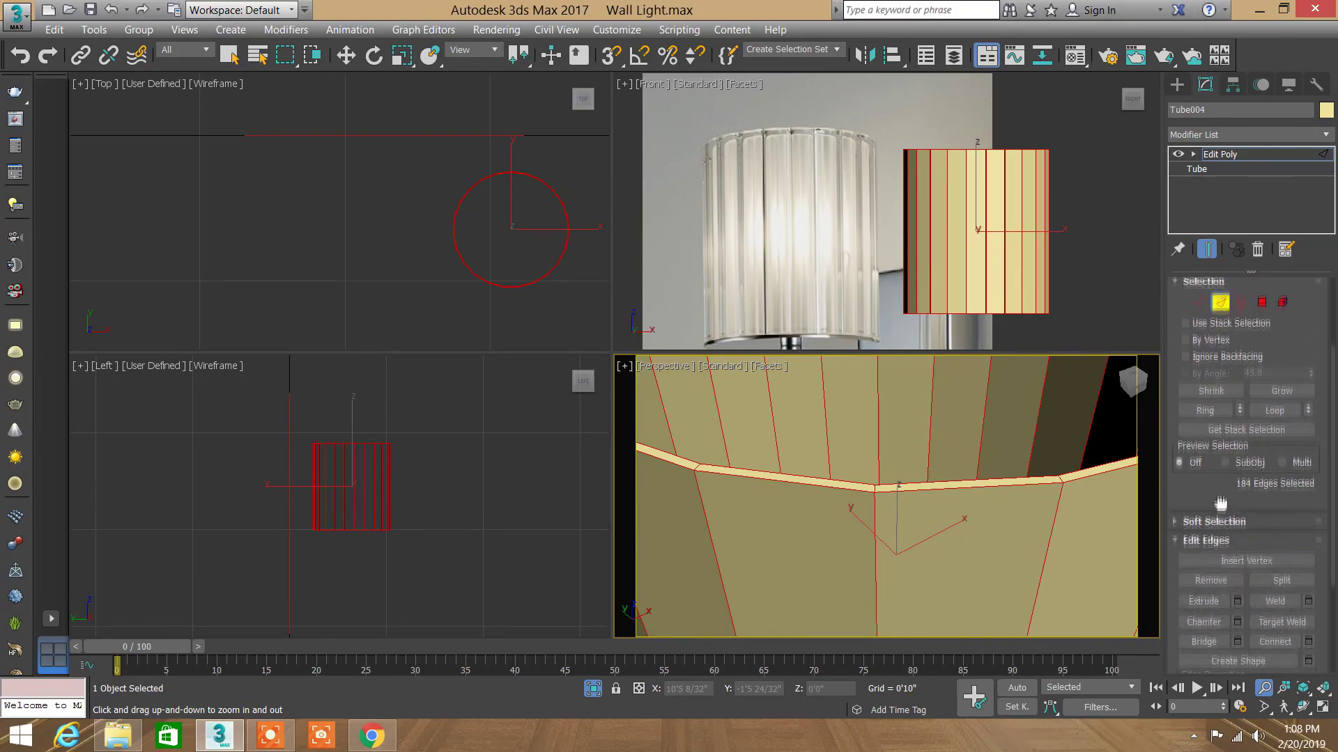
click(229, 56)
middle_drag(379, 169, 282, 143)
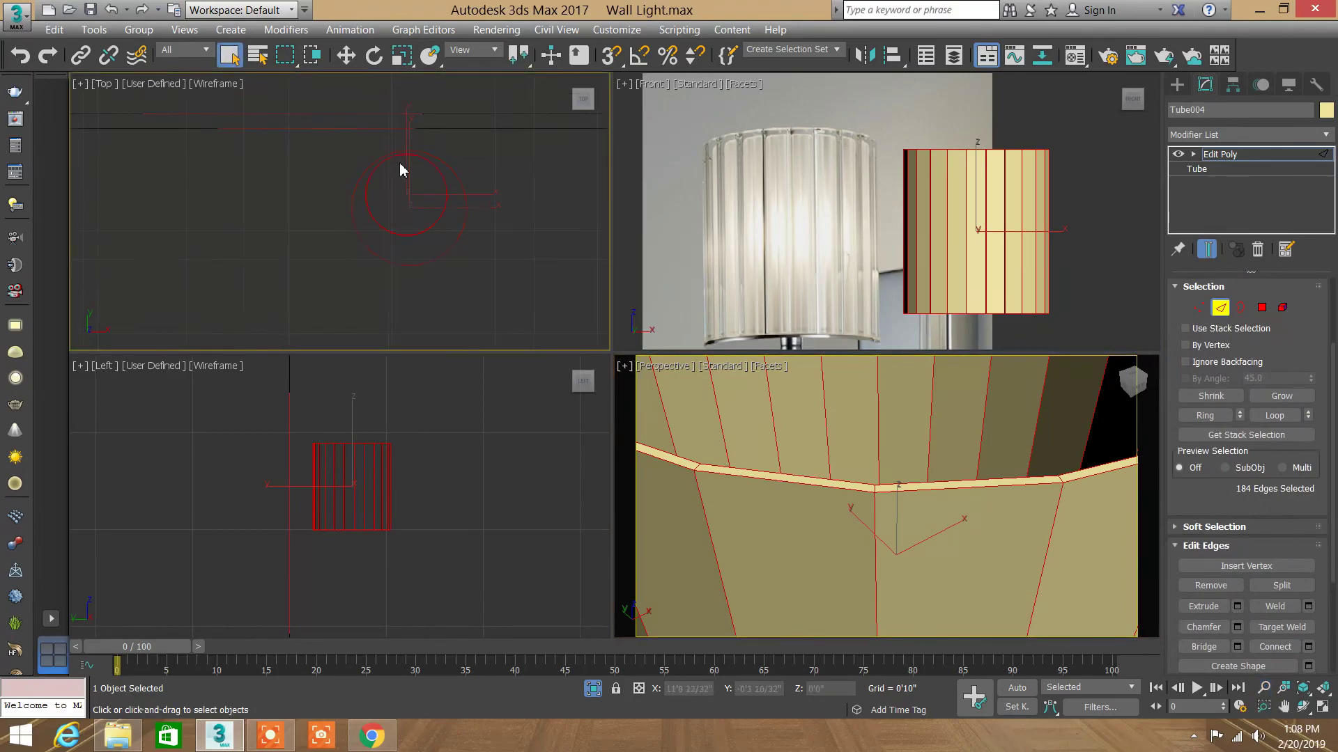
scroll(400, 170, up, 3)
middle_drag(351, 214, 323, 215)
click(409, 143)
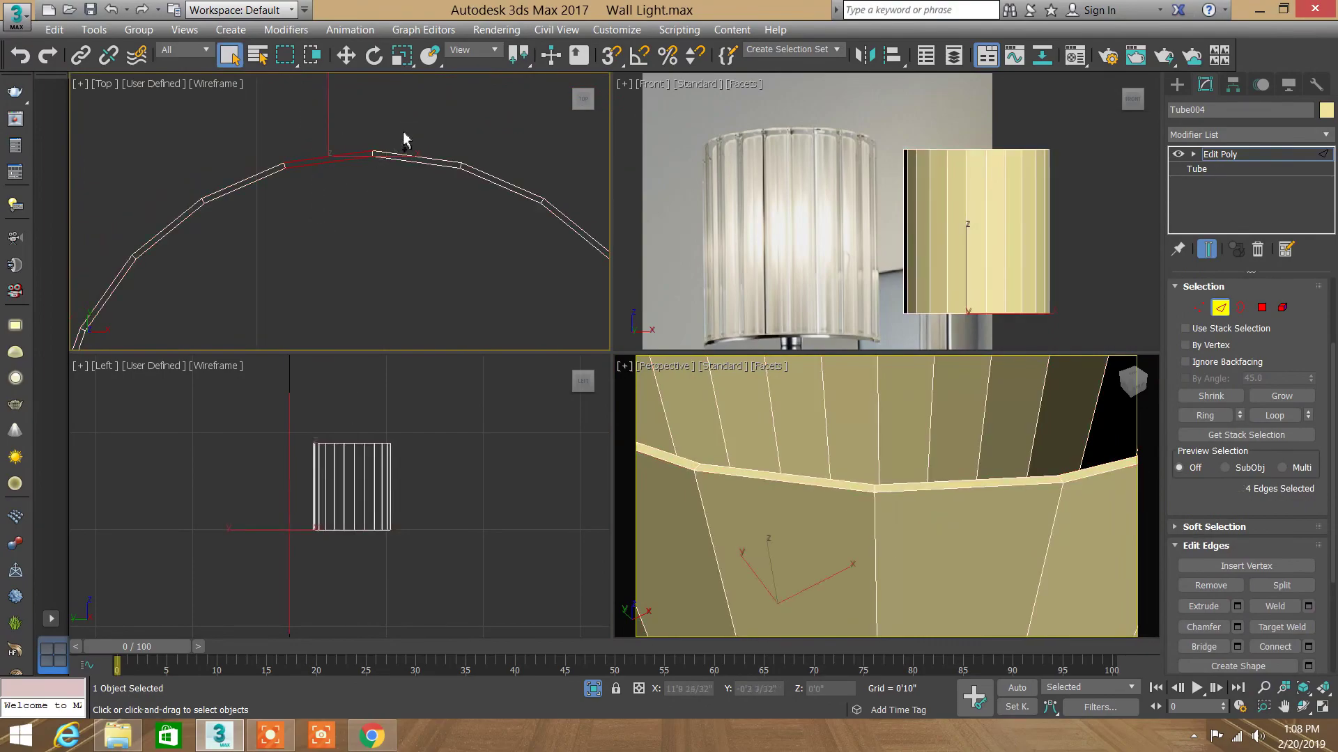
scroll(1252, 548, down, 3)
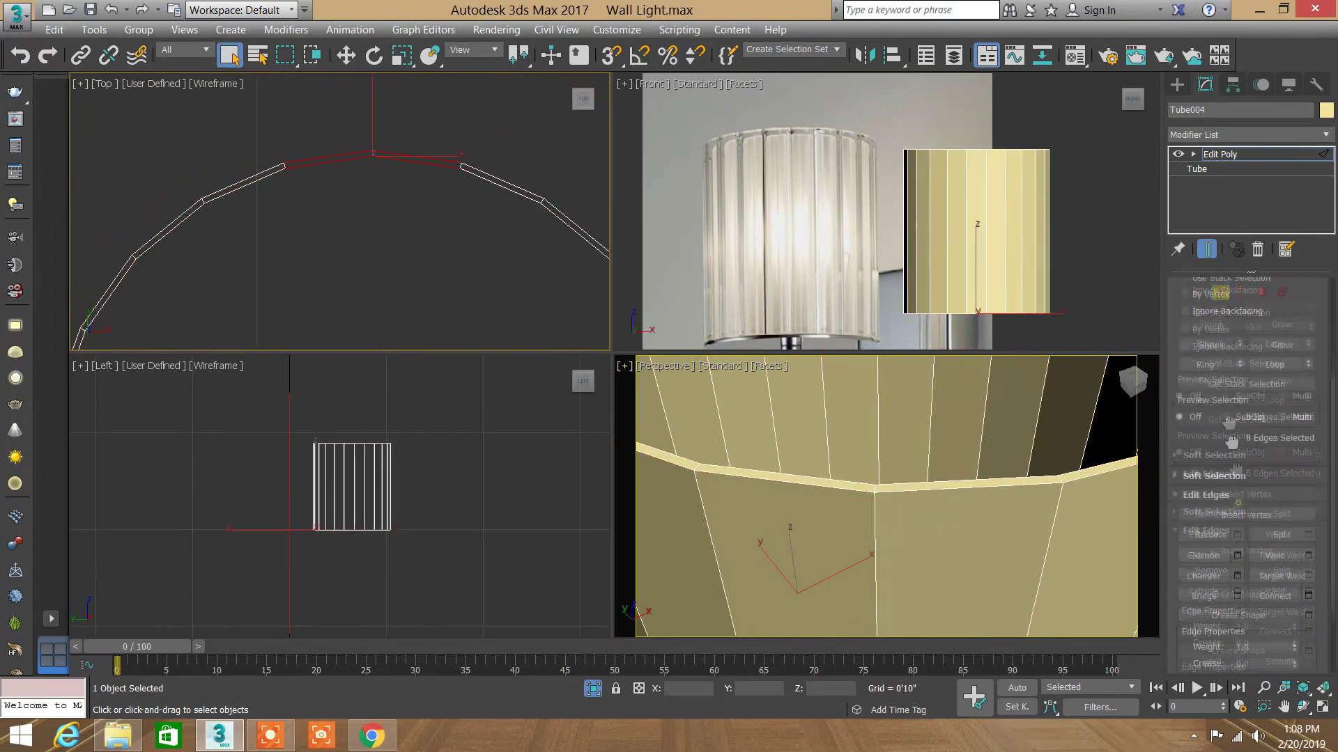
click(1308, 544)
drag(352, 245, 359, 13)
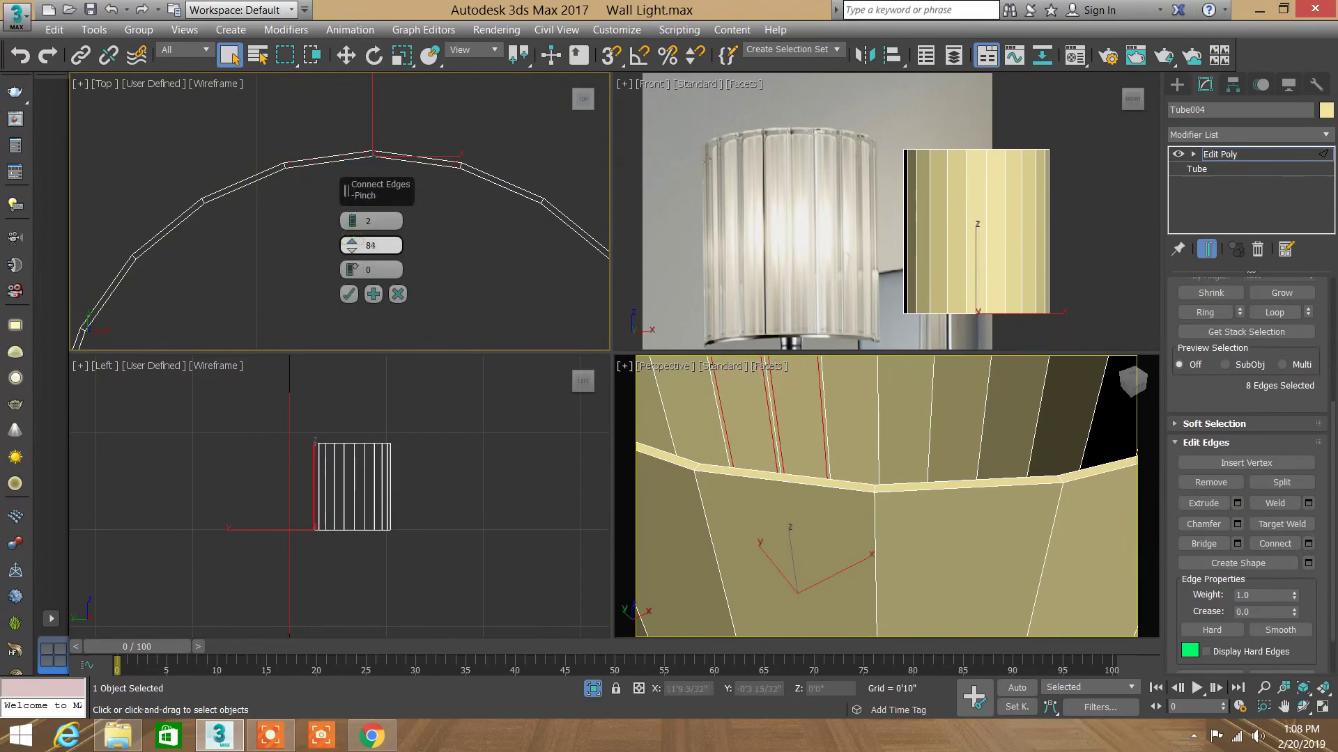
drag(359, 744, 362, 25)
right_click(363, 25)
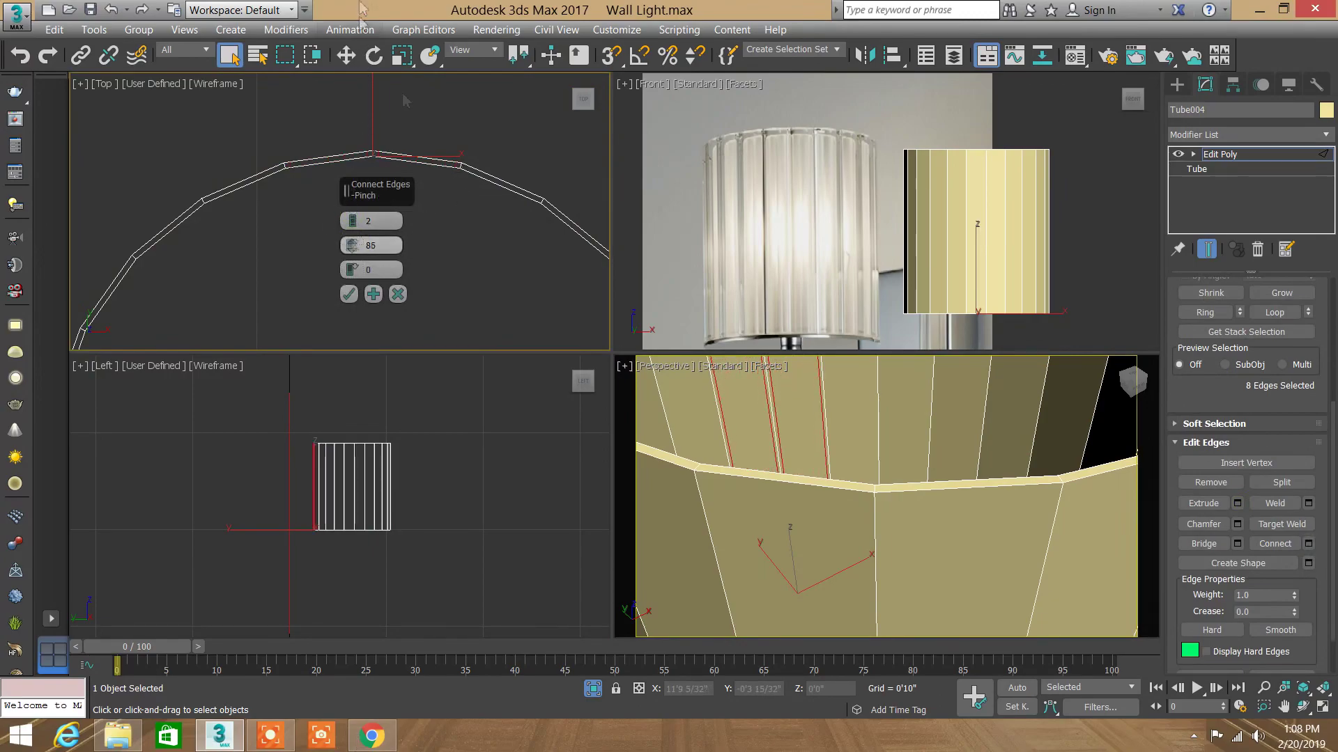
click(397, 294)
Step: Begin selecting vertical edges along the tube ring's arc in the Top view
scroll(411, 177, up, 3)
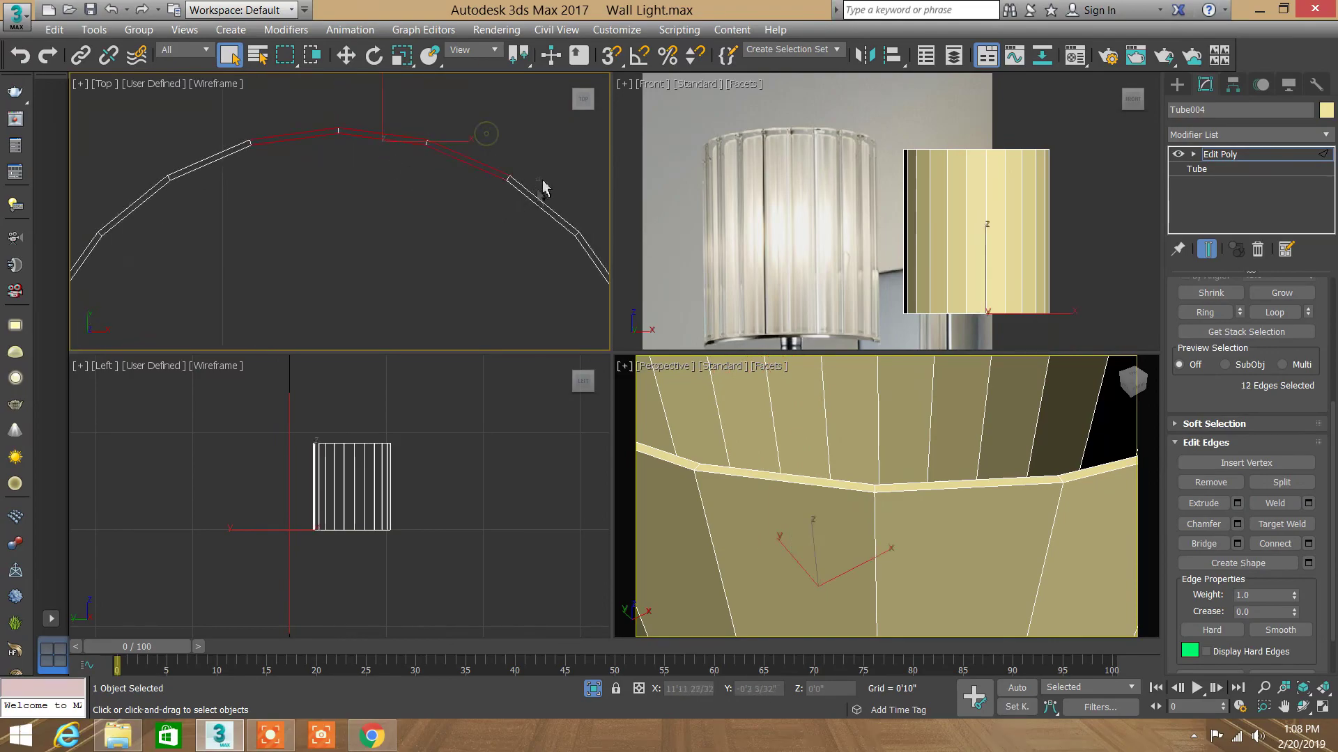
alt+middle_drag(544, 187, 529, 195)
ctrl+click(520, 234)
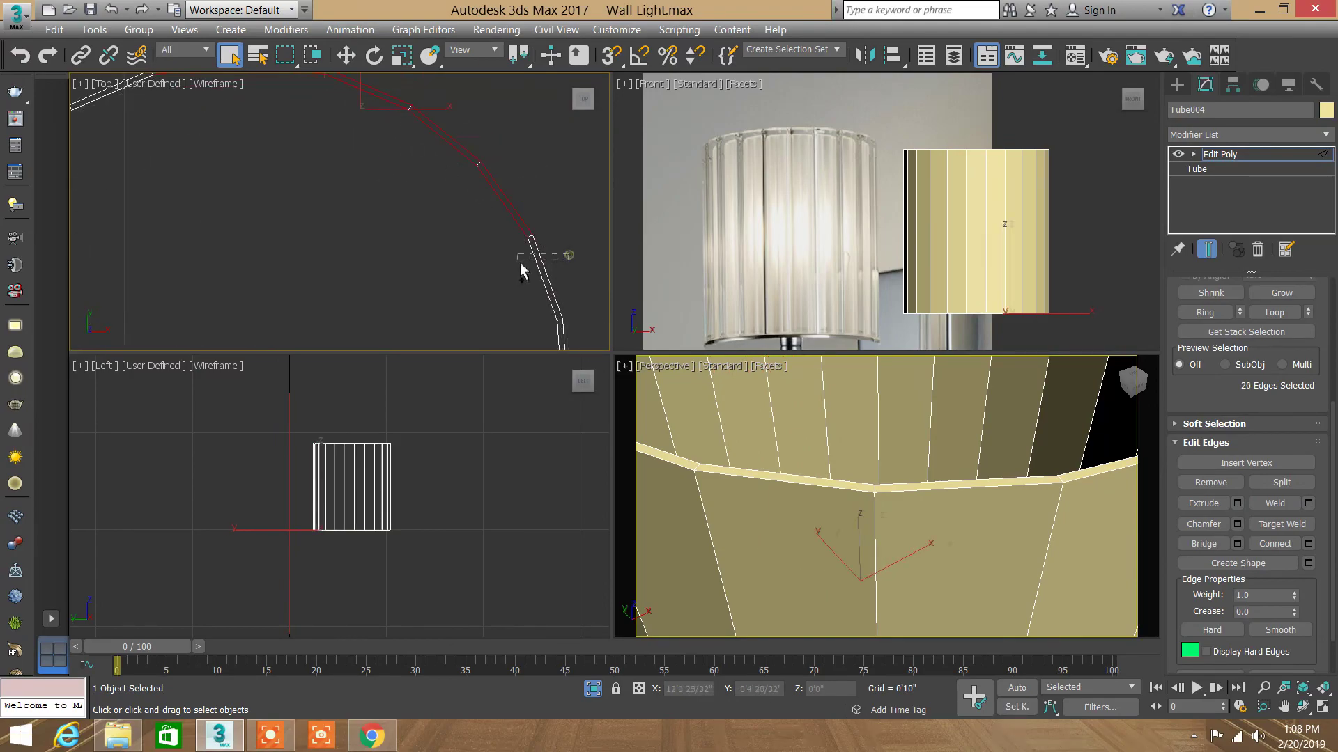
ctrl+click(519, 262)
alt+middle_drag(520, 262, 520, 276)
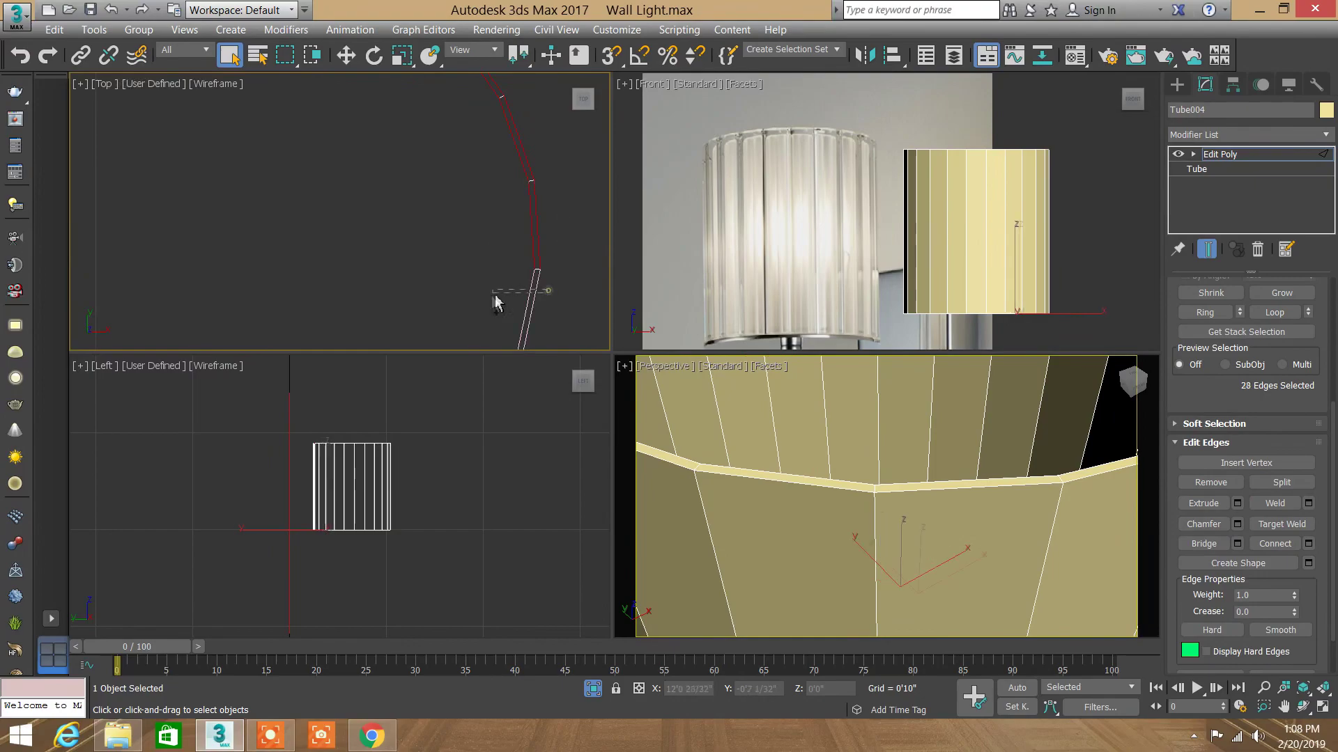
ctrl+drag(495, 295, 493, 294)
middle_drag(466, 161, 508, 286)
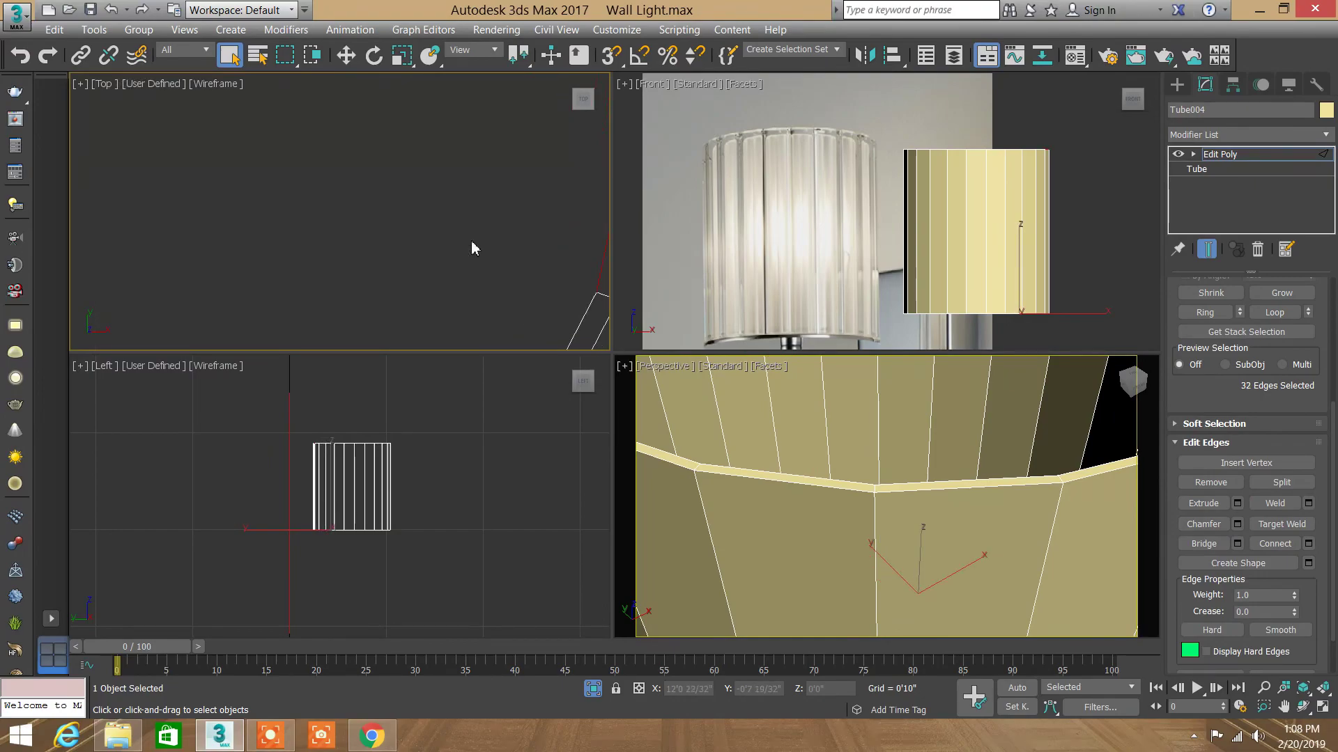
scroll(446, 213, down, 1)
scroll(440, 207, down, 1)
scroll(440, 207, down, 2)
scroll(446, 216, down, 2)
scroll(449, 216, up, 3)
click(1264, 689)
drag(517, 209, 499, 216)
right_click(488, 218)
Step: Extend the edge selection further around the ring's arc
scroll(502, 213, down, 2)
ctrl+click(519, 218)
ctrl+click(507, 235)
ctrl+click(459, 273)
ctrl+click(402, 296)
ctrl+click(341, 306)
ctrl+click(266, 291)
ctrl+click(224, 274)
middle_drag(252, 209, 327, 232)
ctrl+click(253, 263)
ctrl+click(215, 211)
Step: Finish the ring selection at 92 edges and preview Connect Edges
middle_drag(251, 164, 284, 244)
ctrl+click(283, 223)
ctrl+click(269, 164)
scroll(269, 165, down, 2)
middle_drag(269, 164, 292, 252)
ctrl+click(273, 241)
ctrl+click(280, 213)
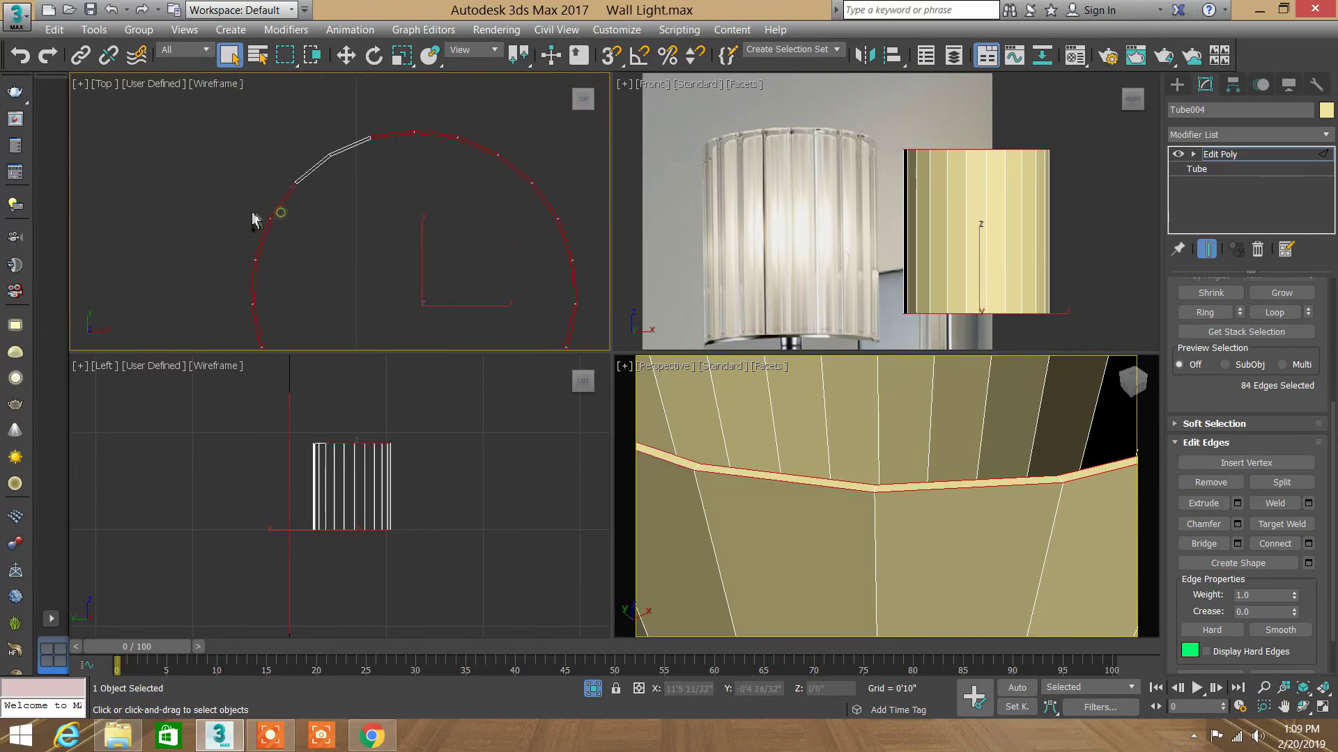
ctrl+click(306, 169)
ctrl+click(351, 145)
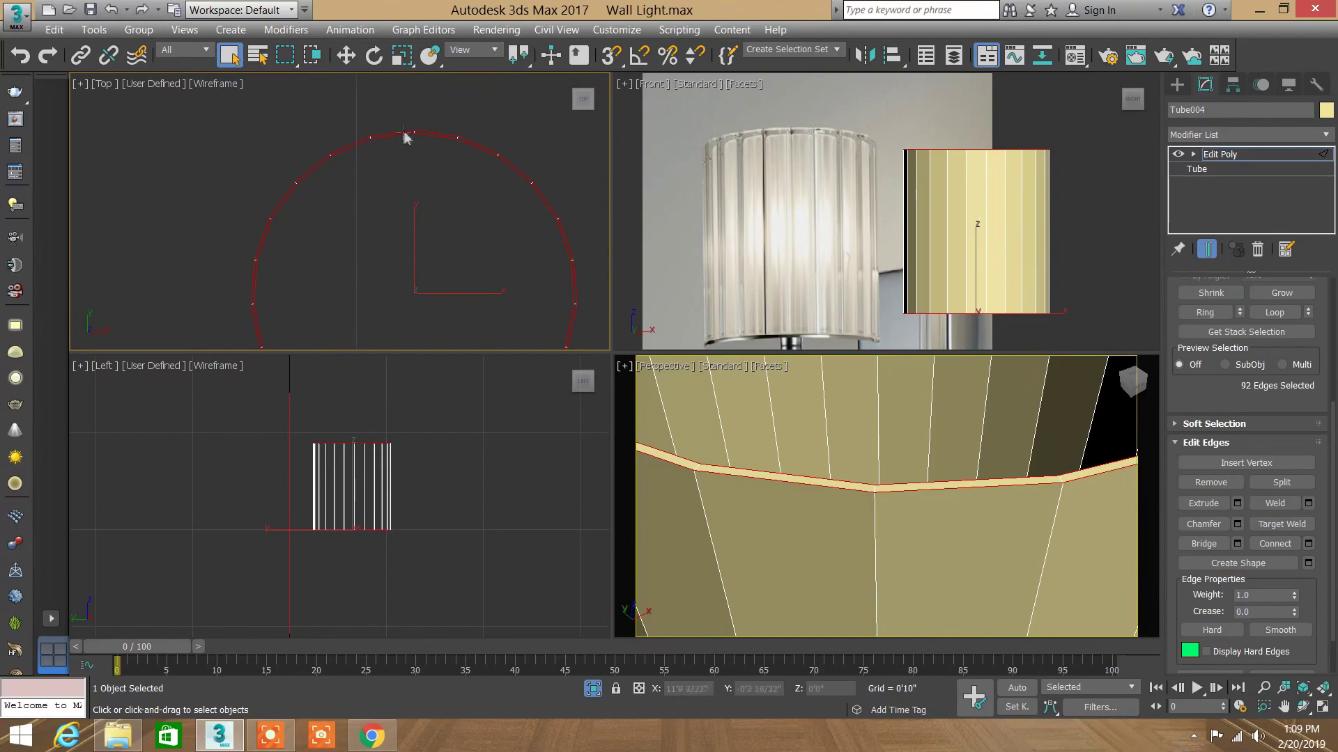
middle_click(1012, 475)
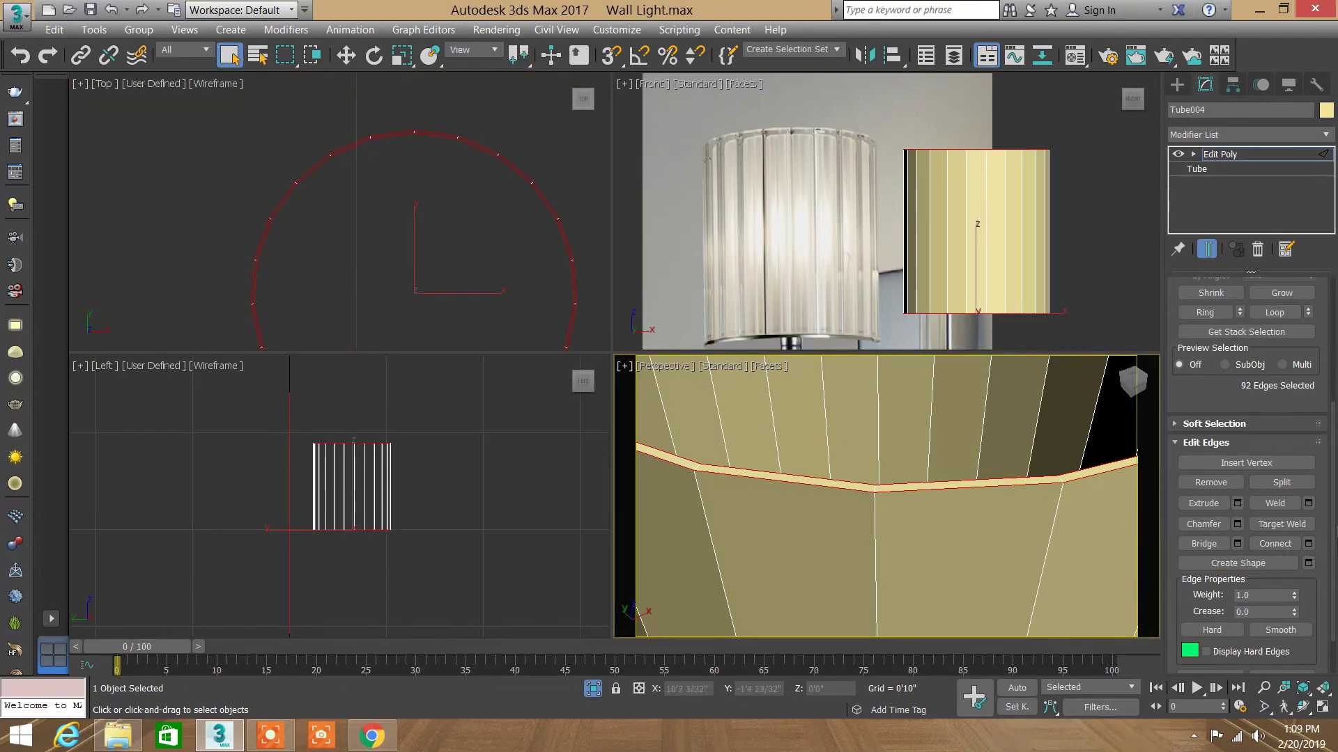
click(1308, 544)
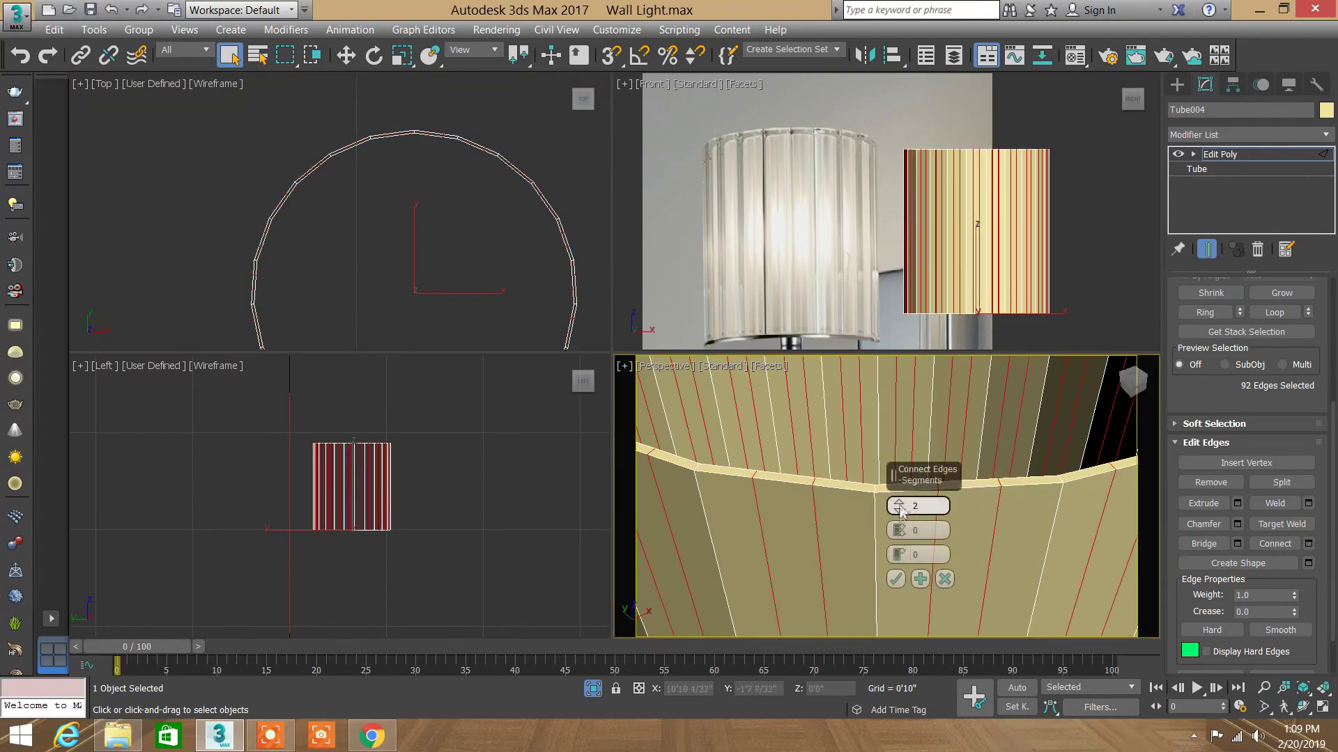
Step: Connect the selected edges with 2 segments and a pinch of about 97
drag(899, 535, 938, 255)
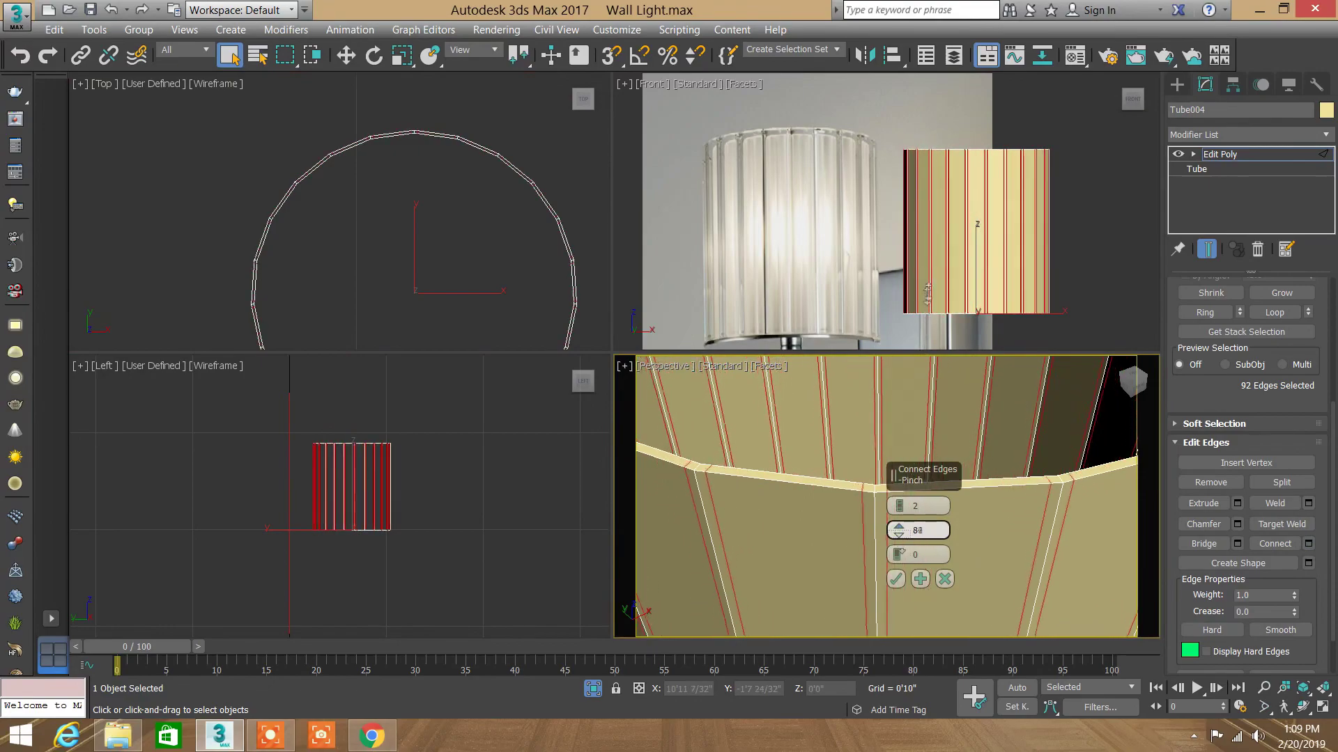
drag(937, 255, 938, 259)
middle_click(938, 259)
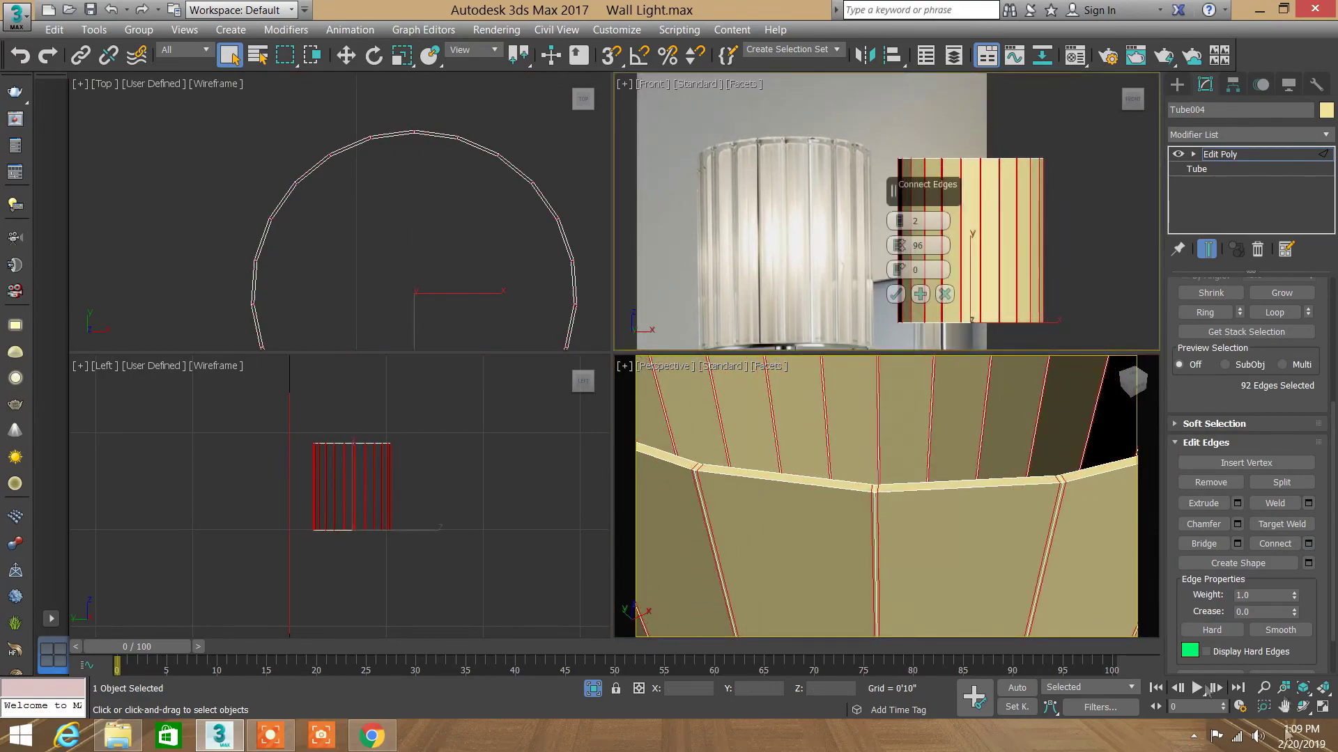
click(1263, 688)
mouse_move(1035, 241)
mouse_down()
mouse_move(984, 261)
mouse_move(994, 167)
mouse_up()
right_click(994, 164)
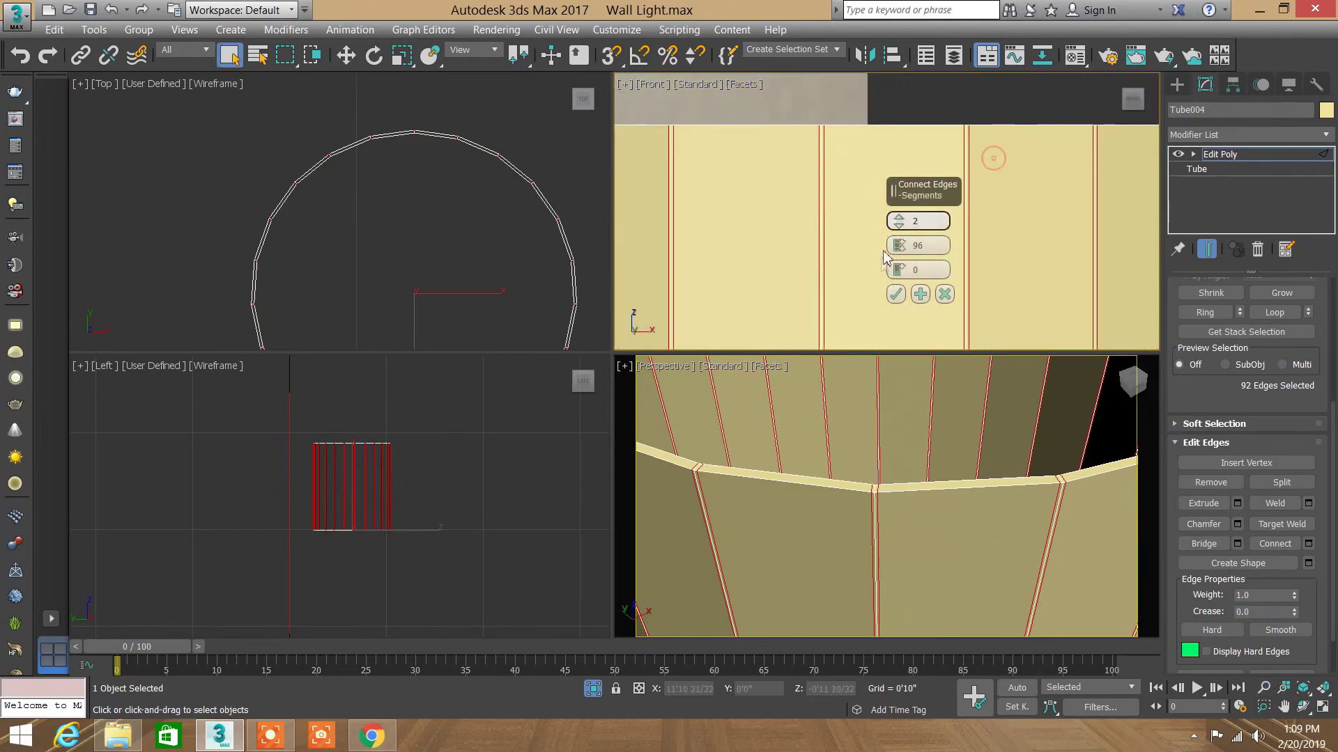
middle_drag(937, 535, 992, 529)
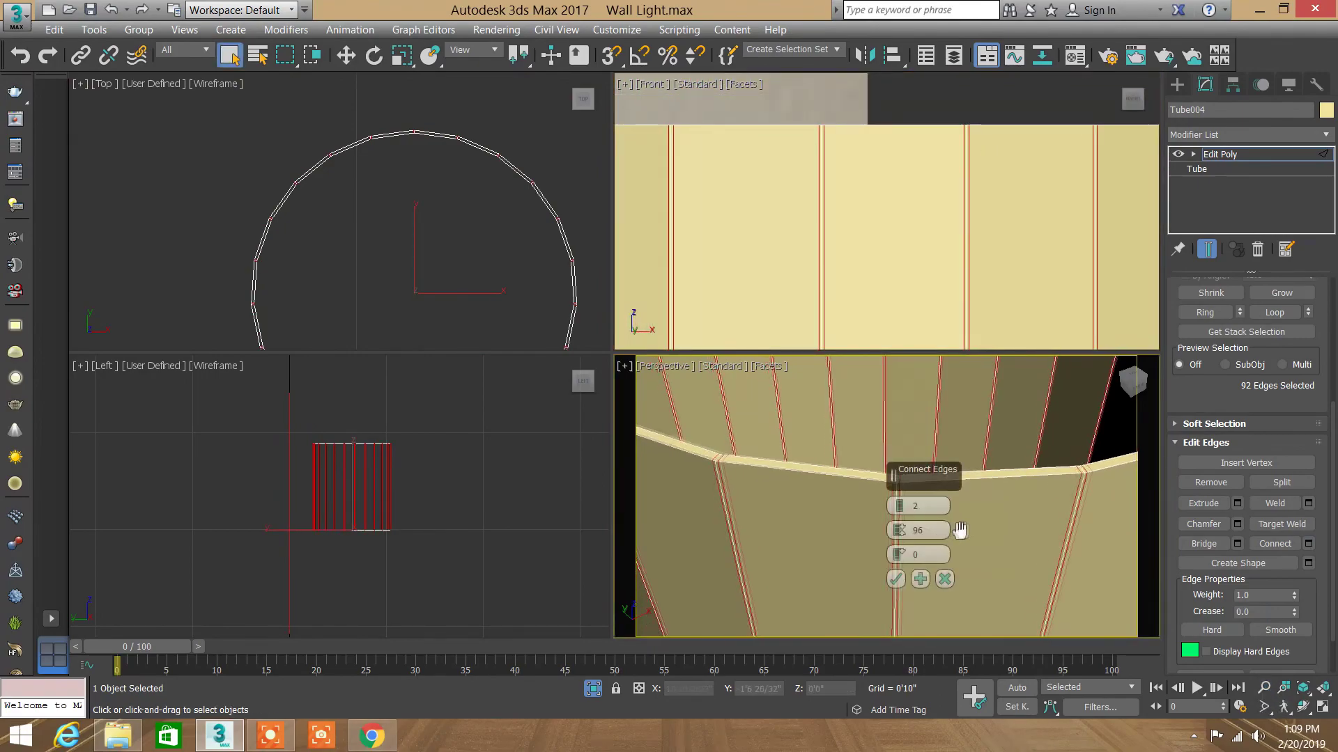
drag(899, 533, 899, 527)
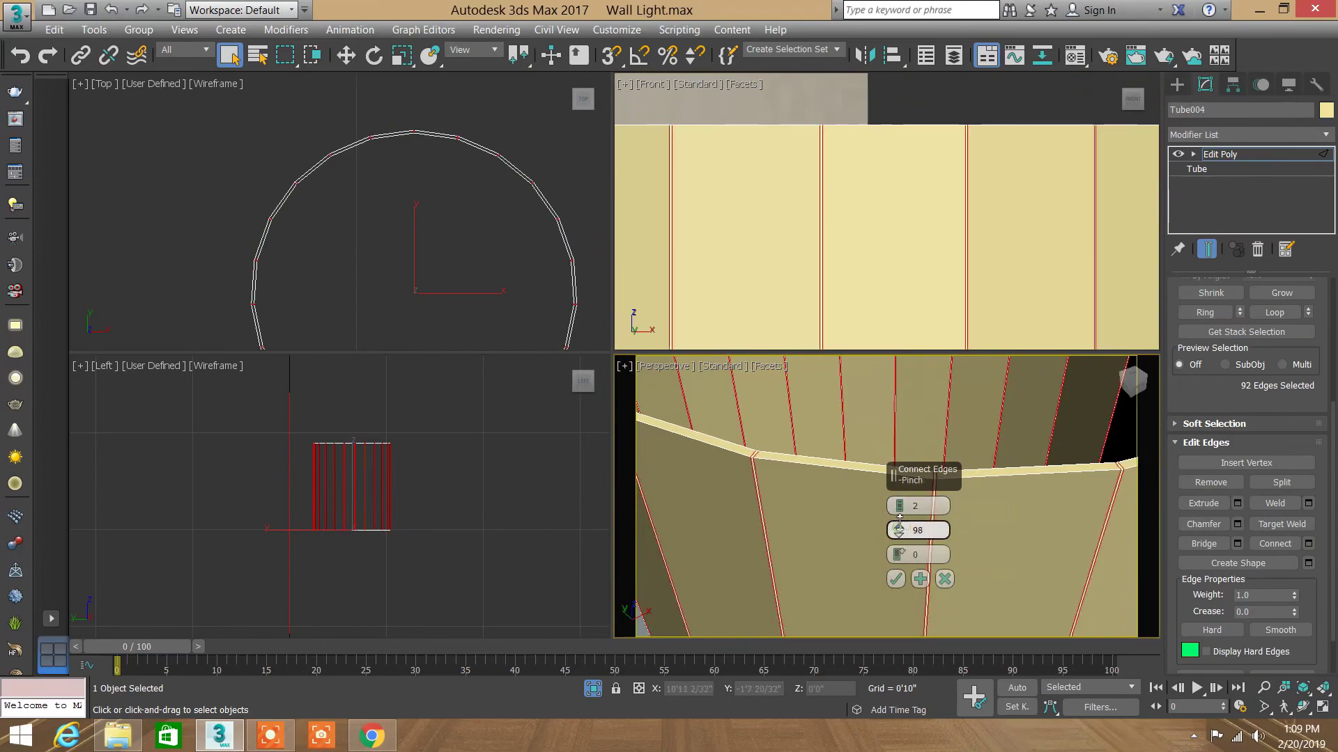
click(896, 579)
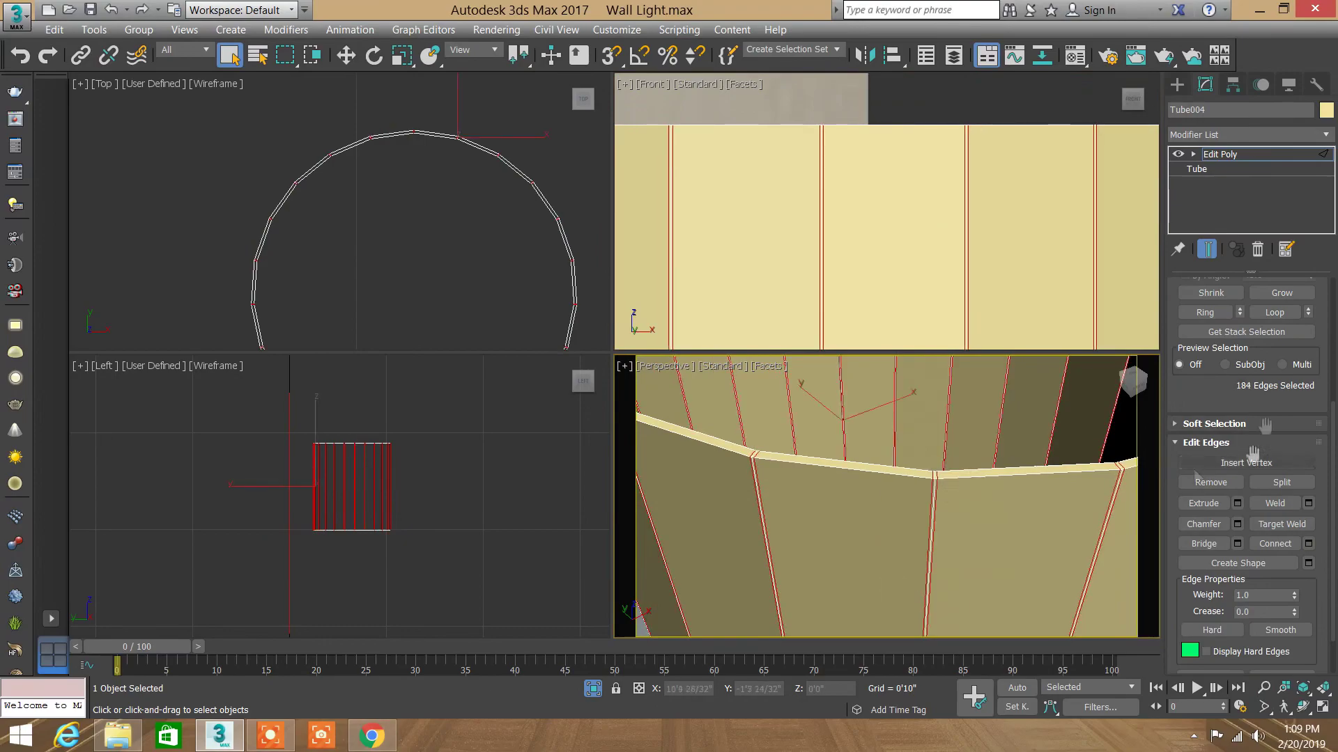
drag(1212, 410, 1214, 627)
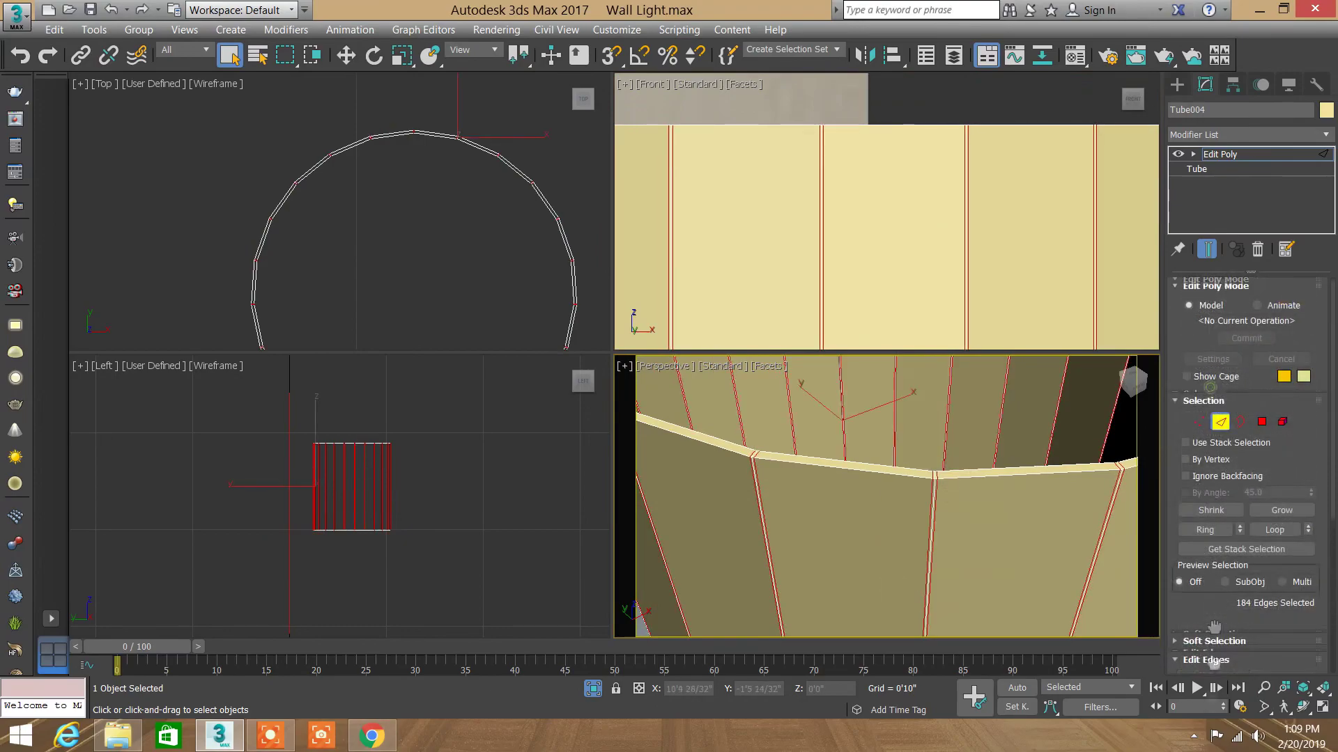
Step: Put Tube004 at Polygon level and window-select all 138 shade polygons in the Front viewport
click(1262, 422)
middle_drag(915, 233, 929, 217)
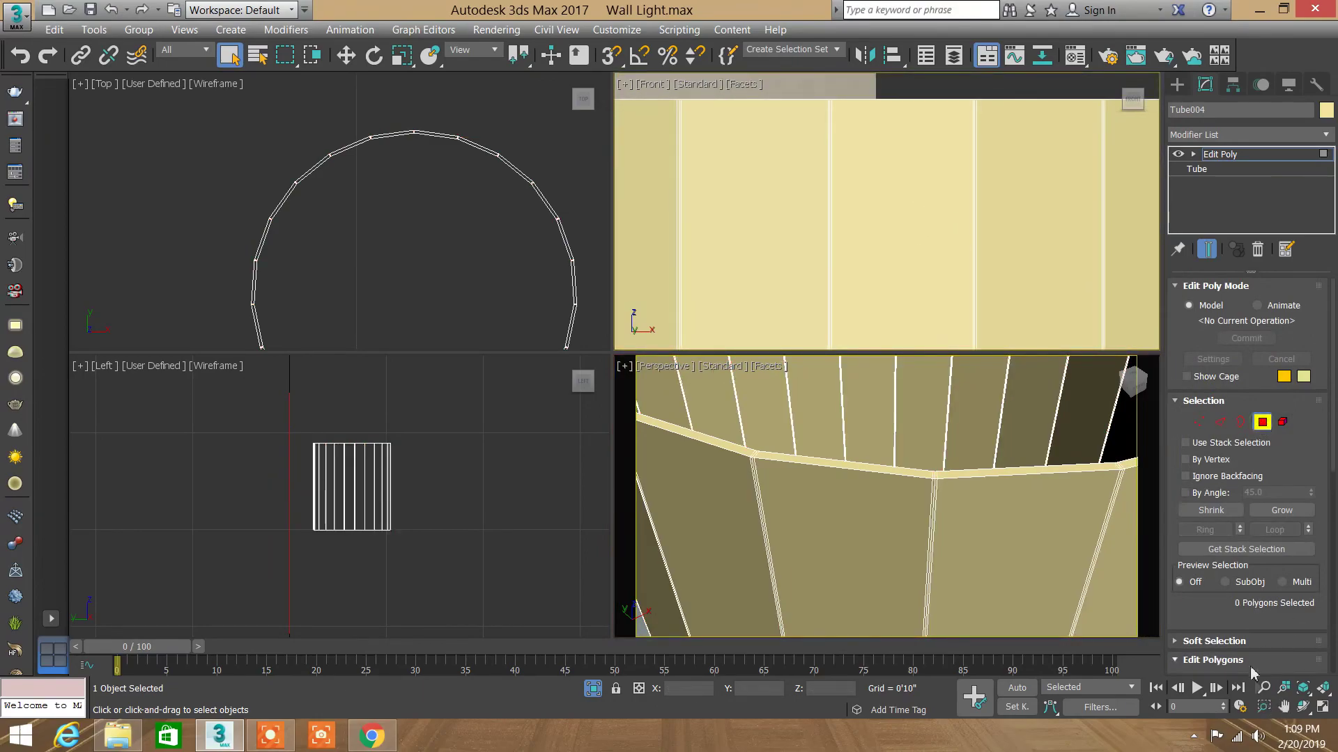
click(1264, 688)
scroll(949, 231, down, 2)
scroll(949, 231, down, 2)
scroll(949, 231, down, 2)
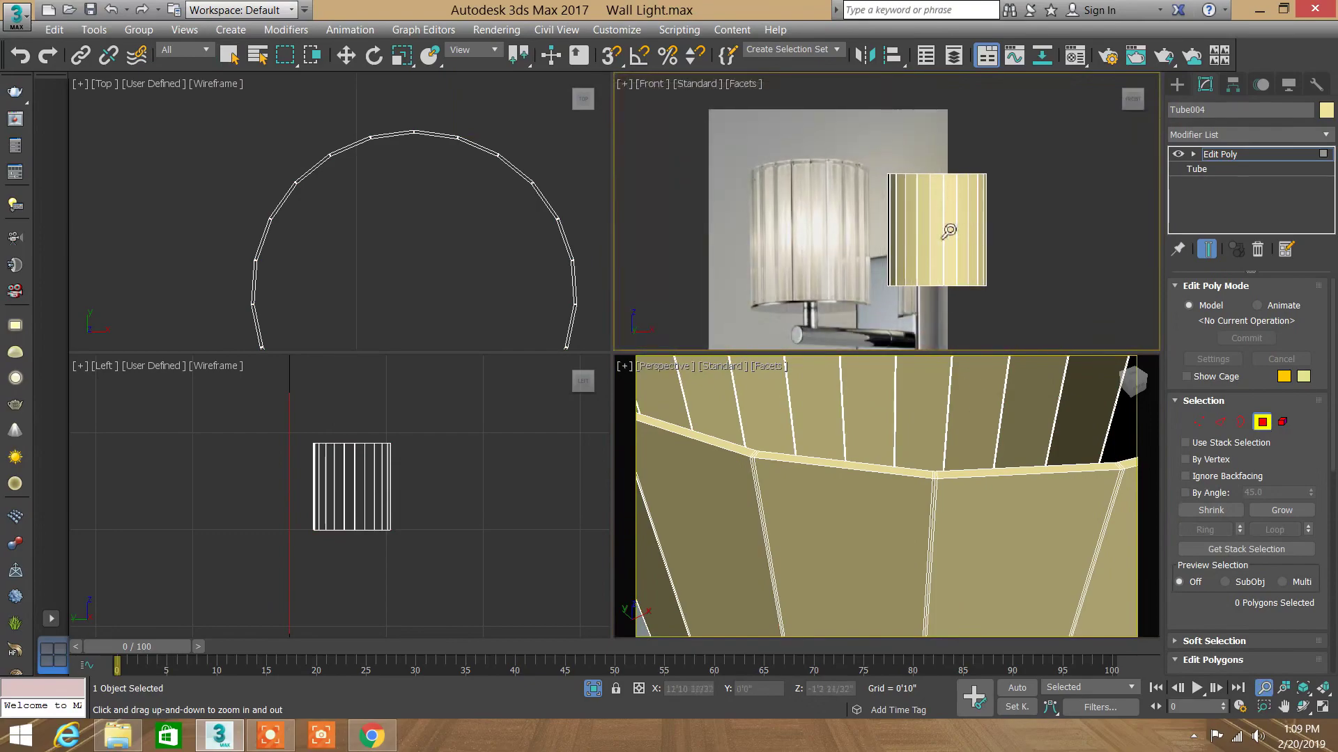
scroll(949, 231, up, 2)
scroll(952, 219, up, 2)
scroll(961, 216, up, 1)
right_click(969, 201)
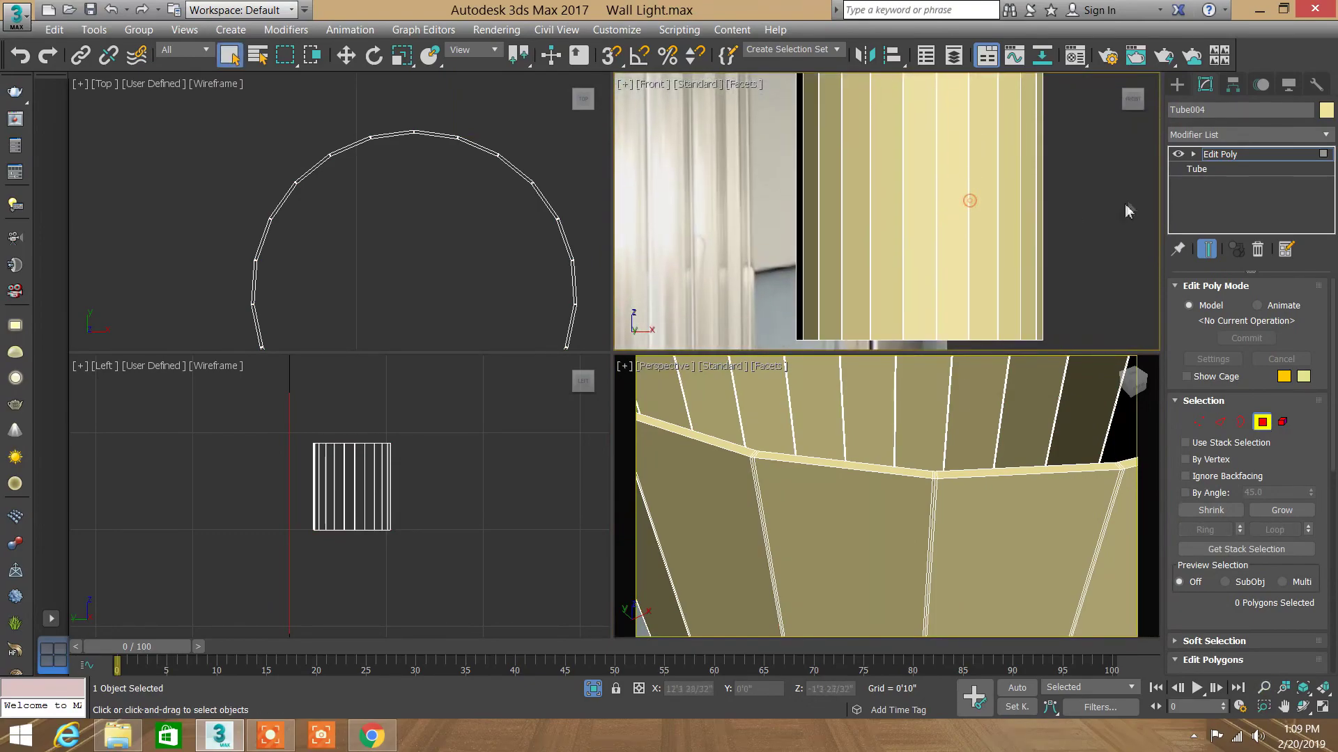
drag(706, 210, 651, 209)
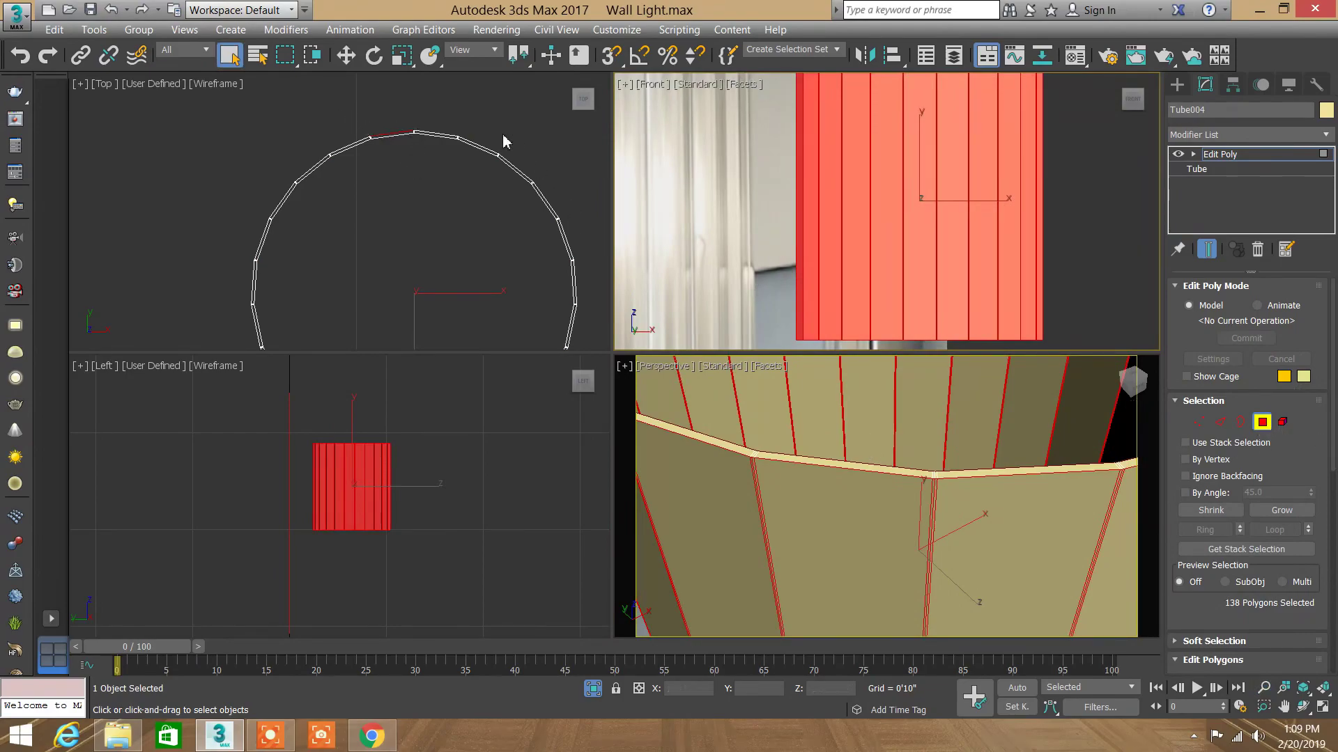
Step: In the Top view, deselect every other wall strip along the tube's right and bottom side
mouse_move(391, 119)
alt+mouse_down()
mouse_move(397, 165)
mouse_move(464, 136)
mouse_move(510, 191)
alt+mouse_up()
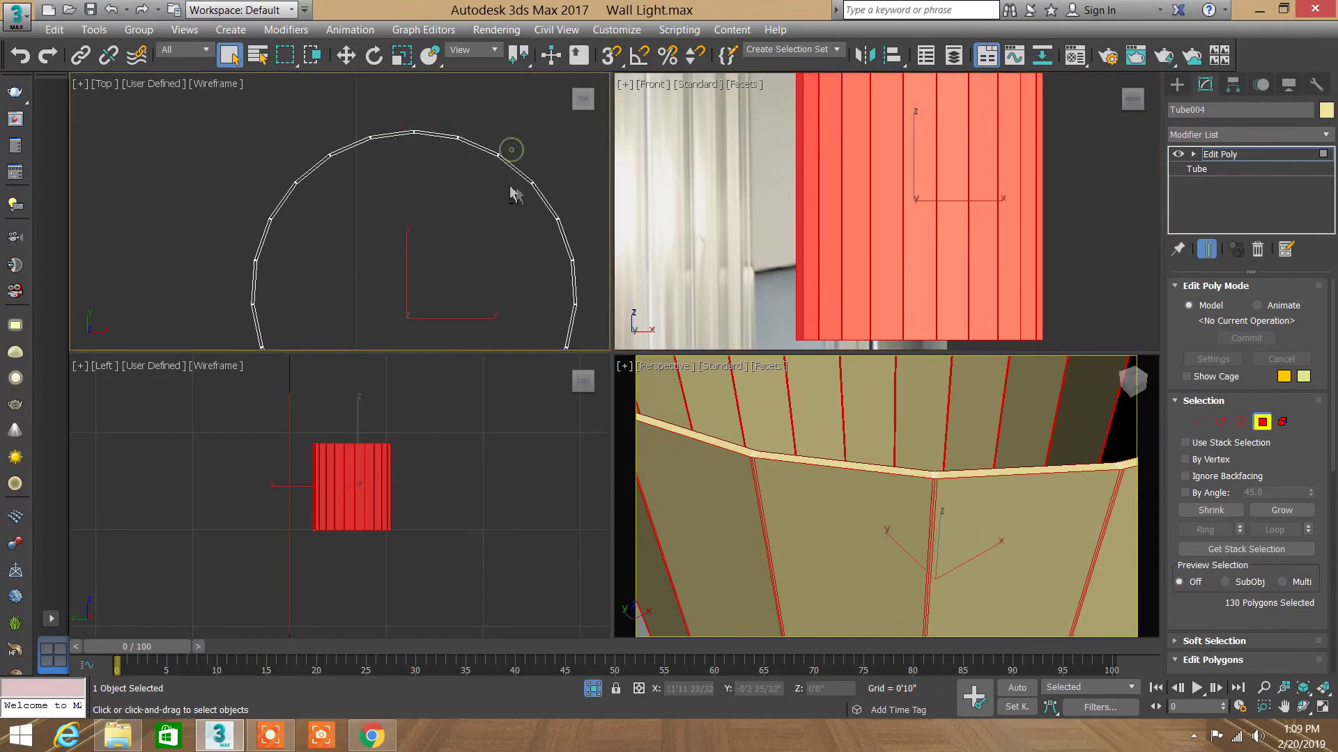
middle_drag(525, 208, 541, 191)
alt+drag(546, 209, 531, 257)
middle_drag(526, 280, 521, 205)
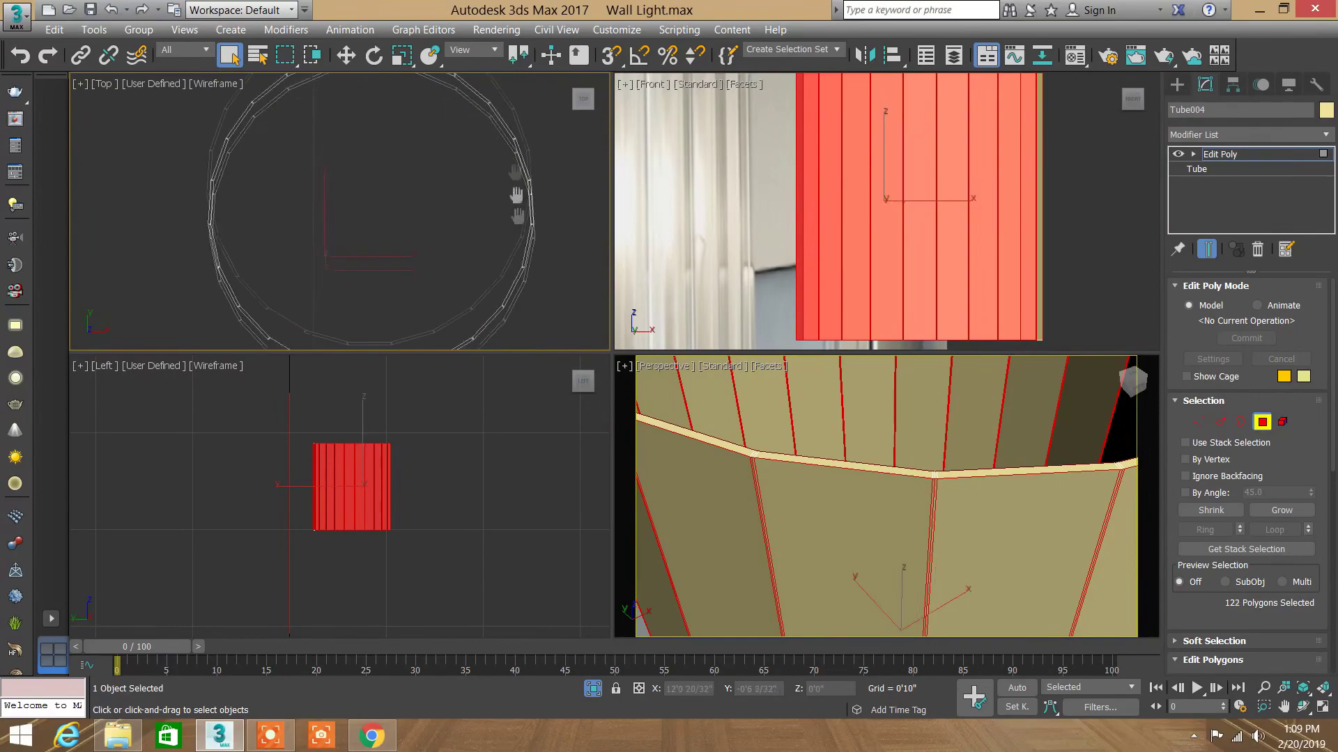
mouse_move(527, 237)
alt+mouse_down()
mouse_move(521, 259)
mouse_move(486, 282)
alt+mouse_up()
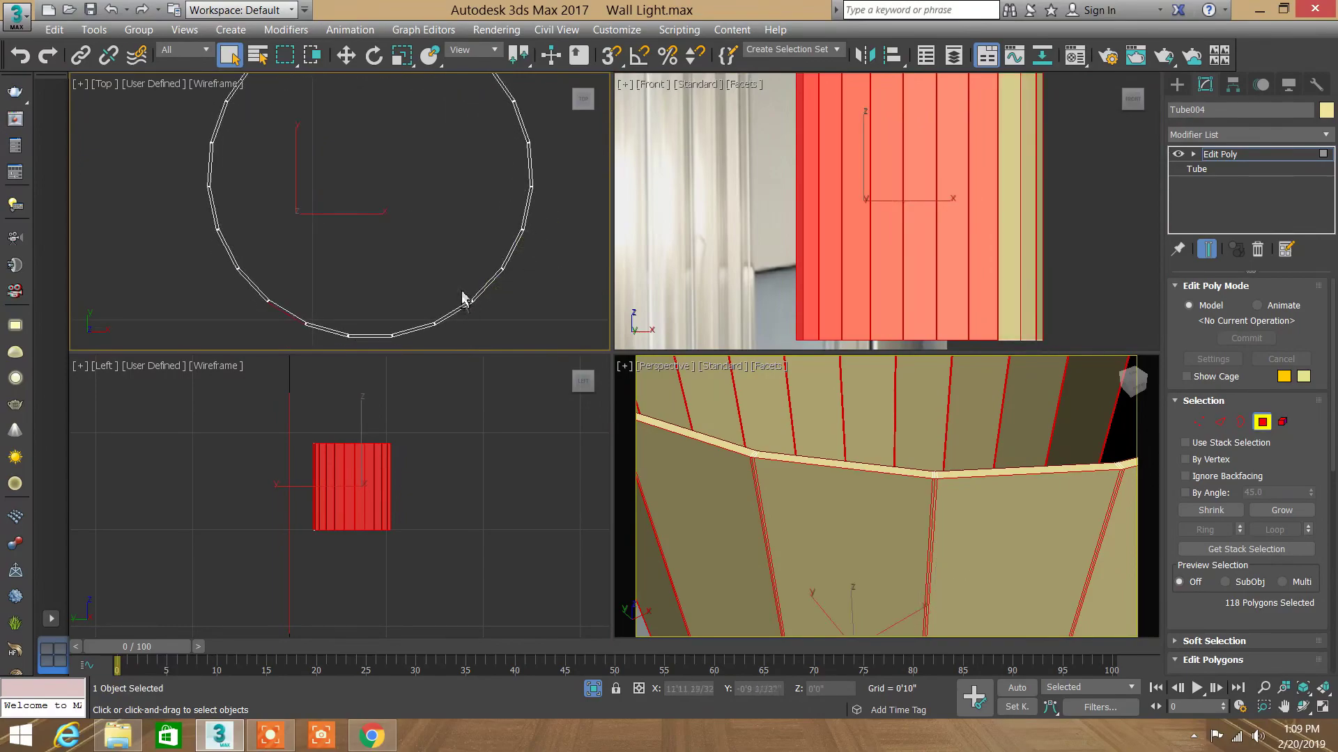
alt+click(463, 299)
mouse_move(419, 314)
alt+mouse_down()
mouse_move(397, 354)
mouse_move(335, 329)
alt+mouse_up()
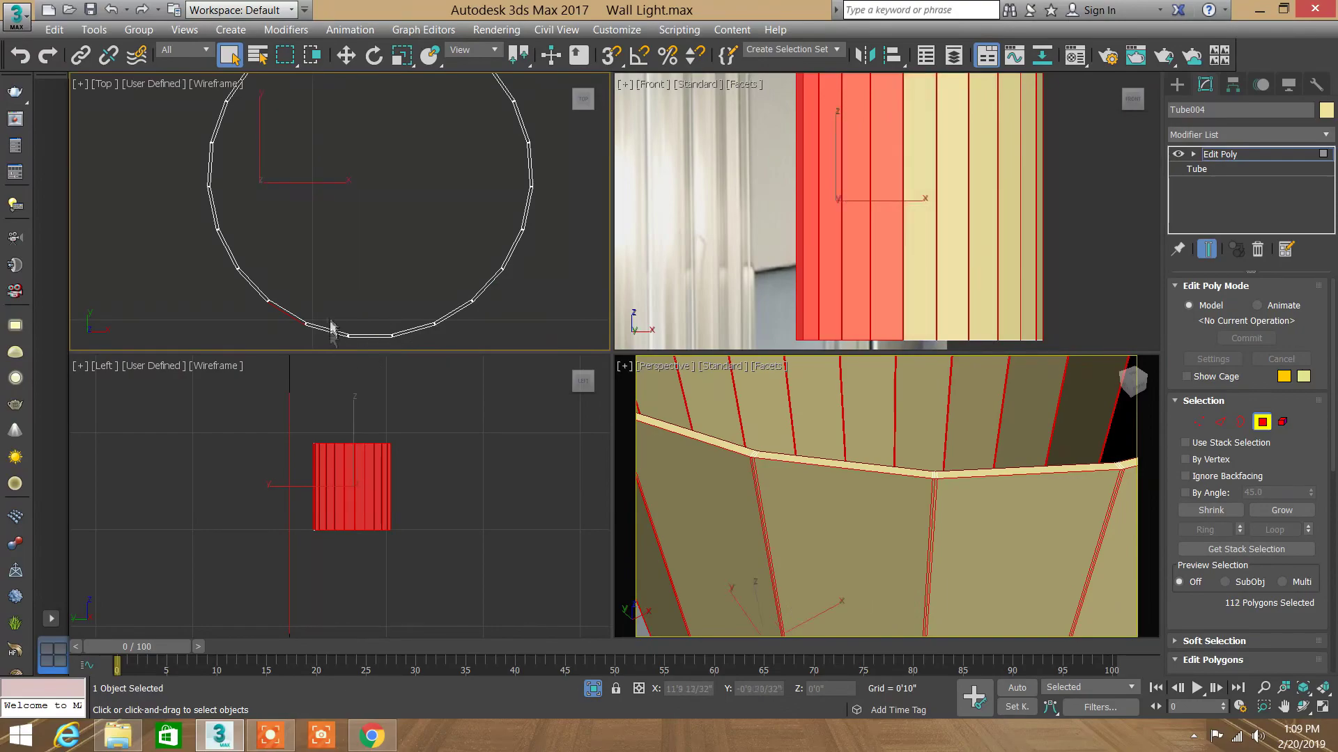
alt+click(293, 317)
Step: Deselect the remaining alternate strips on the left and top, leaving 92 polygons selected
alt+click(255, 284)
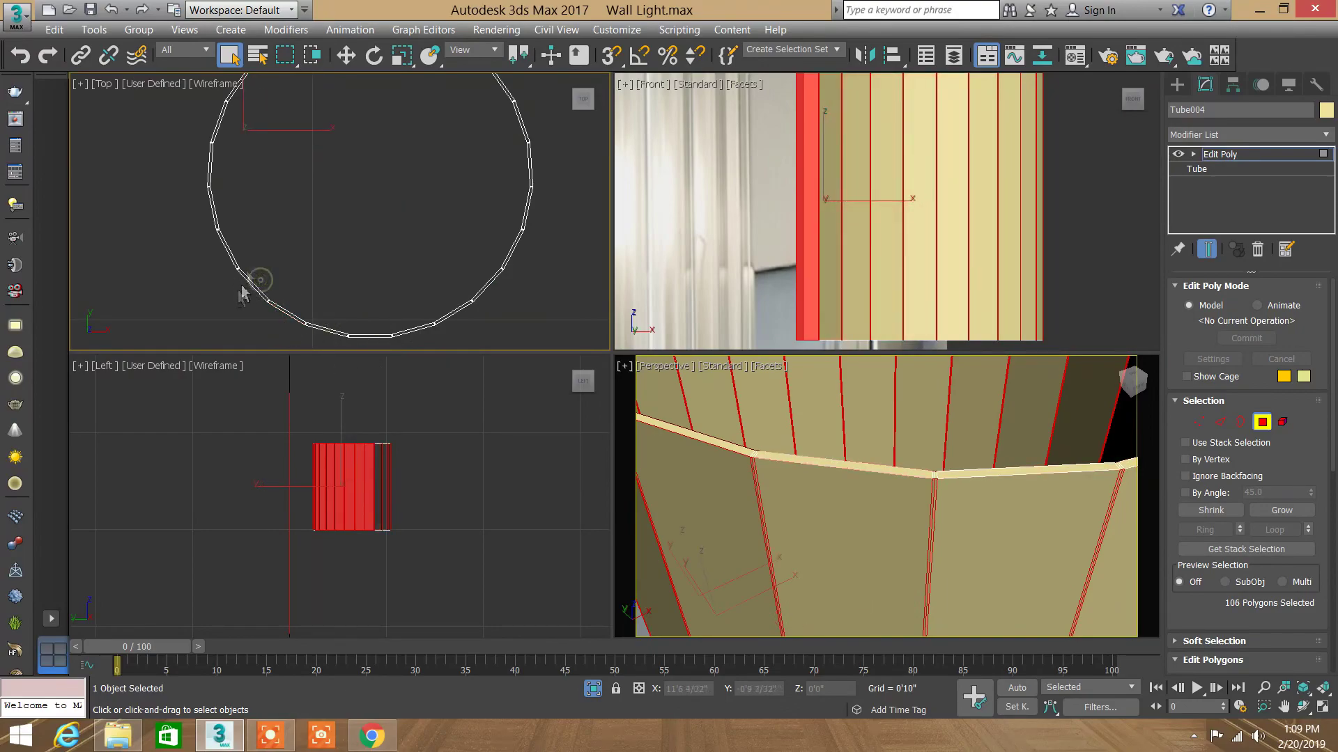
alt+click(227, 248)
alt+click(211, 201)
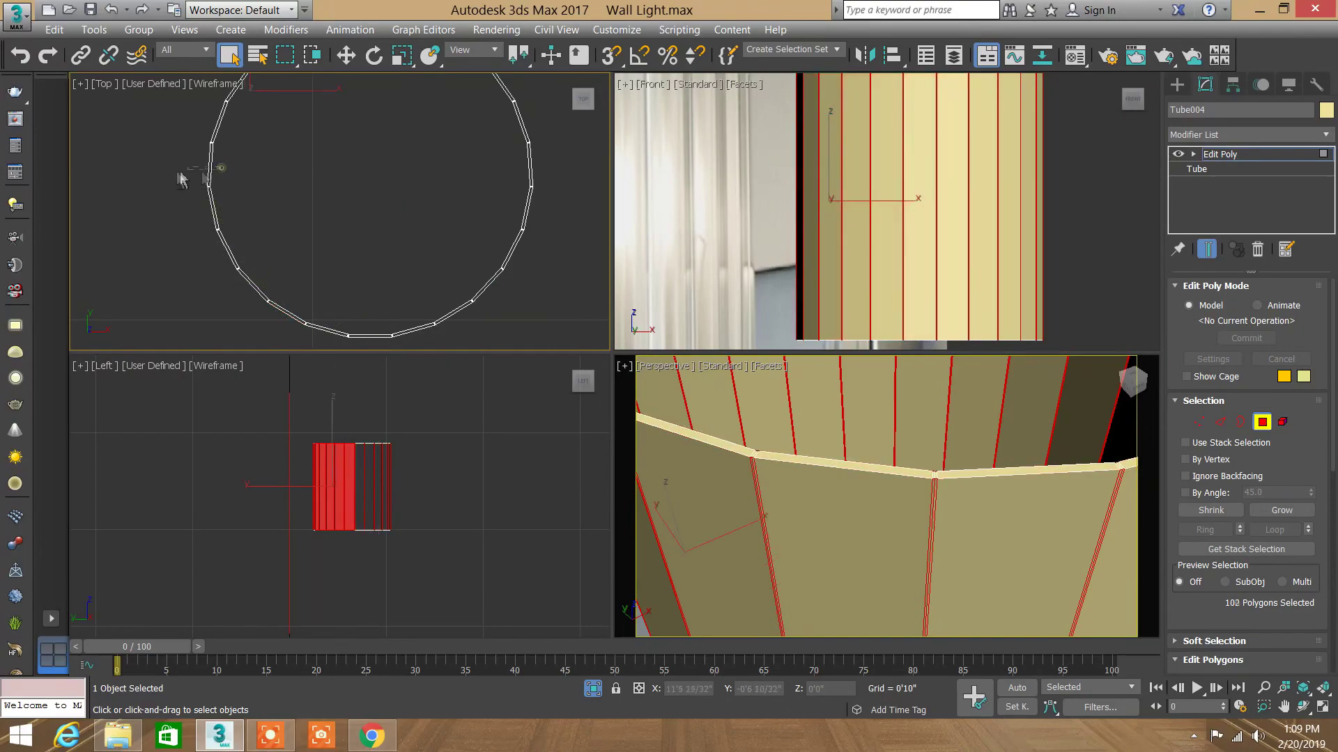
middle_drag(205, 179, 236, 198)
alt+click(235, 198)
alt+click(274, 171)
alt+click(295, 131)
alt+click(339, 101)
Step: Maximize the Perspective view and orbit to see the tube from below
click(864, 453)
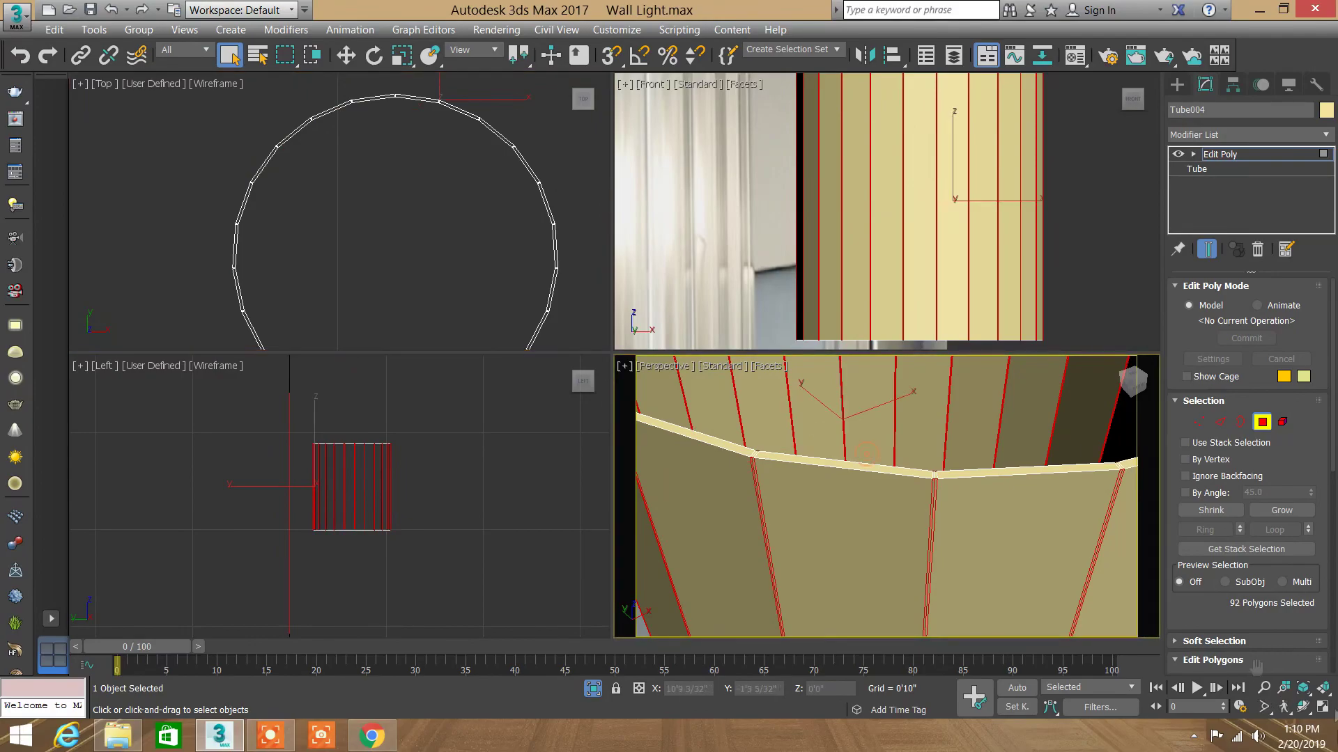
click(1322, 706)
mouse_move(613, 334)
mouse_down()
mouse_move(715, 307)
mouse_move(388, 293)
mouse_move(663, 294)
mouse_up()
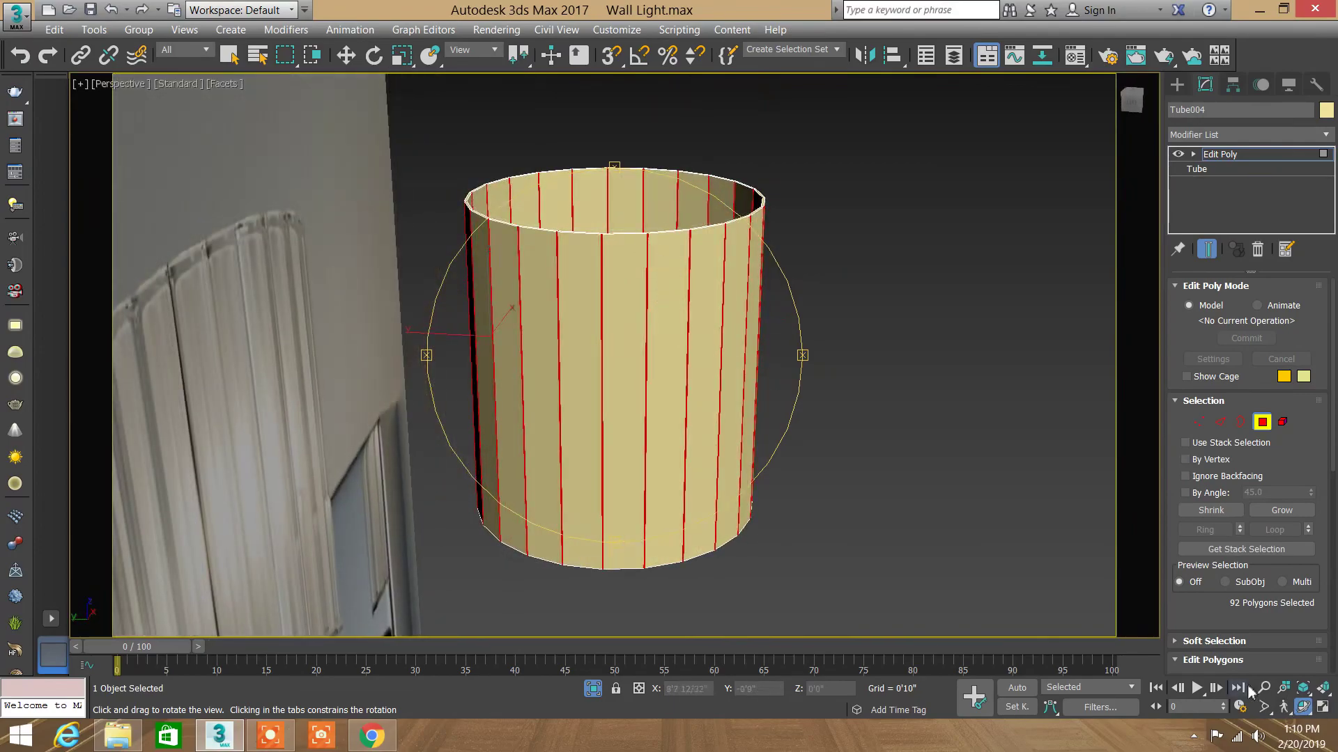
Step: Zoom in on the tube and Bridge the selected wall strips
click(1237, 687)
mouse_move(676, 346)
mouse_down()
mouse_move(628, 241)
mouse_move(585, 274)
mouse_move(611, 218)
mouse_move(746, 501)
mouse_up()
mouse_move(657, 380)
mouse_down()
mouse_move(645, 295)
mouse_move(621, 329)
mouse_up()
right_click(612, 299)
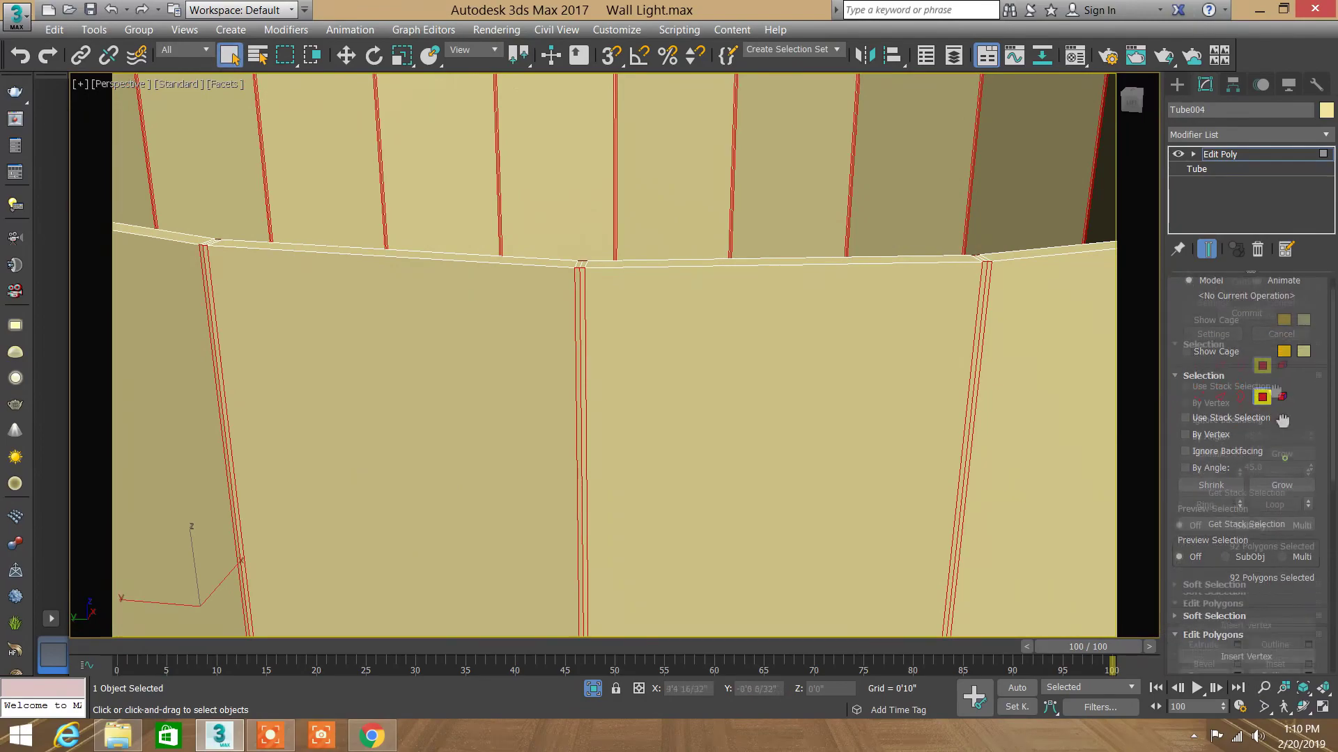
scroll(1223, 502, down, 5)
click(1221, 556)
Step: Pan, orbit and zoom around the bridged tube wall to inspect the new ribs
mouse_move(806, 296)
middle_down()
mouse_move(764, 296)
mouse_move(857, 209)
mouse_move(1030, 185)
mouse_move(720, 286)
mouse_move(881, 278)
middle_up()
mouse_move(767, 397)
alt+middle_down()
mouse_move(680, 359)
mouse_move(696, 352)
mouse_move(588, 439)
mouse_move(675, 454)
mouse_move(595, 453)
mouse_move(606, 424)
mouse_move(636, 433)
mouse_move(422, 396)
mouse_move(424, 377)
mouse_move(516, 370)
mouse_move(343, 431)
mouse_move(630, 328)
mouse_move(585, 347)
mouse_move(358, 299)
mouse_move(756, 414)
mouse_move(703, 405)
alt+middle_up()
click(1264, 690)
drag(780, 390, 781, 352)
drag(478, 358, 487, 332)
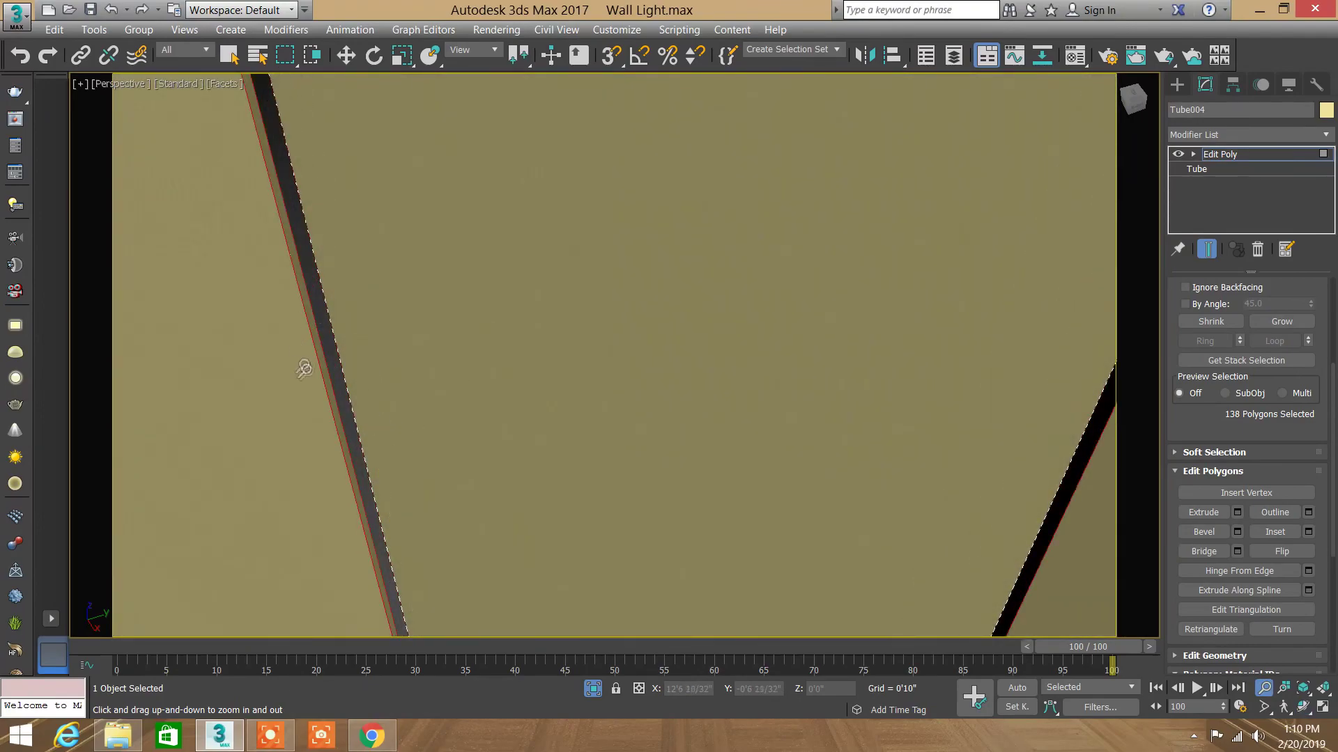
mouse_move(323, 288)
mouse_down()
mouse_move(432, 290)
mouse_move(464, 247)
mouse_up()
mouse_move(502, 390)
mouse_down()
mouse_move(508, 424)
mouse_move(462, 269)
mouse_move(477, 197)
mouse_up()
drag(595, 310, 599, 316)
click(235, 64)
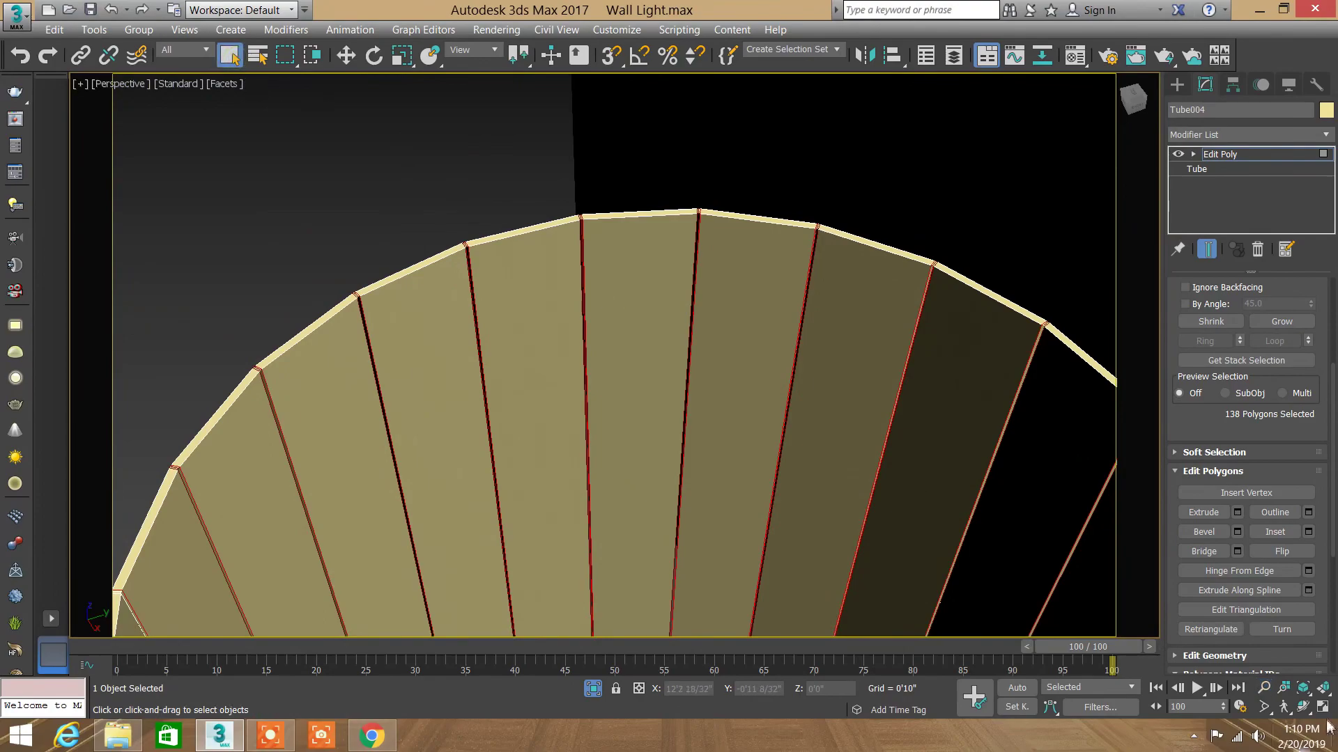
drag(1197, 491, 1196, 679)
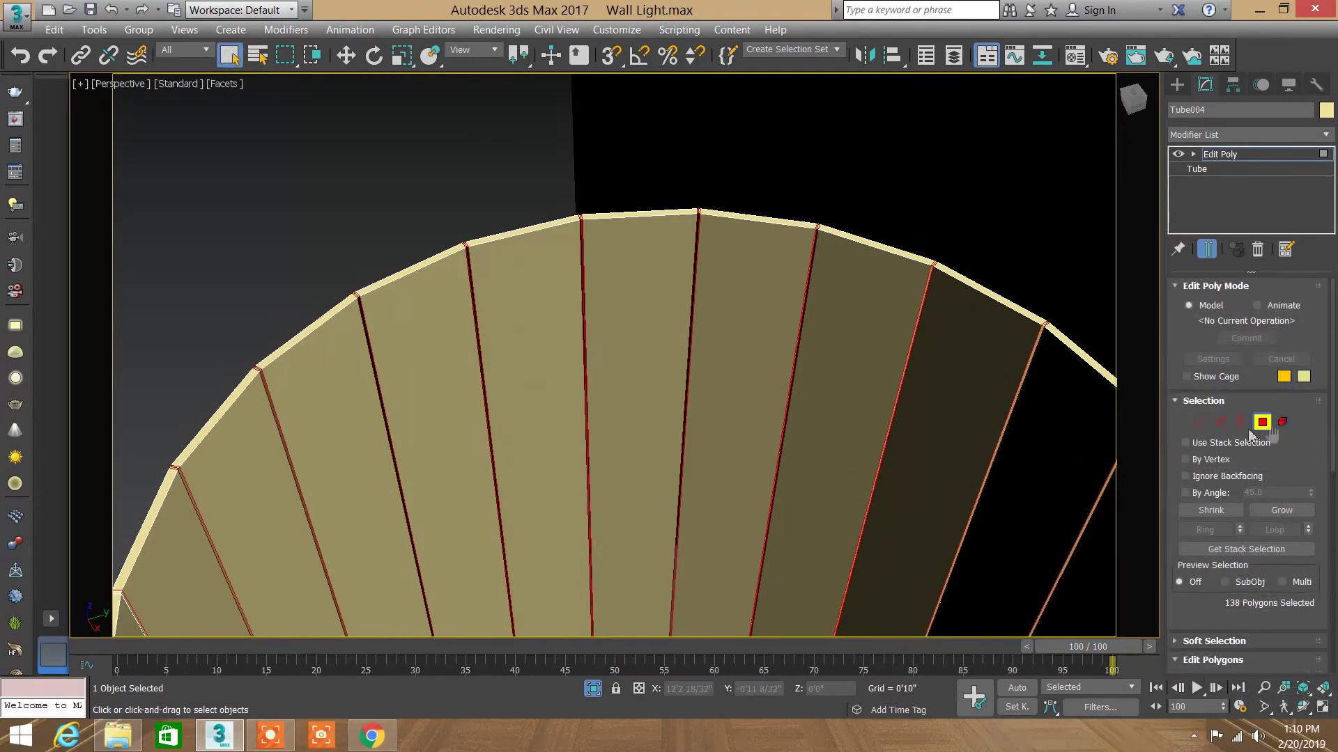
Step: Return to the four-viewport layout and clear the tube's polygon selection
click(1322, 706)
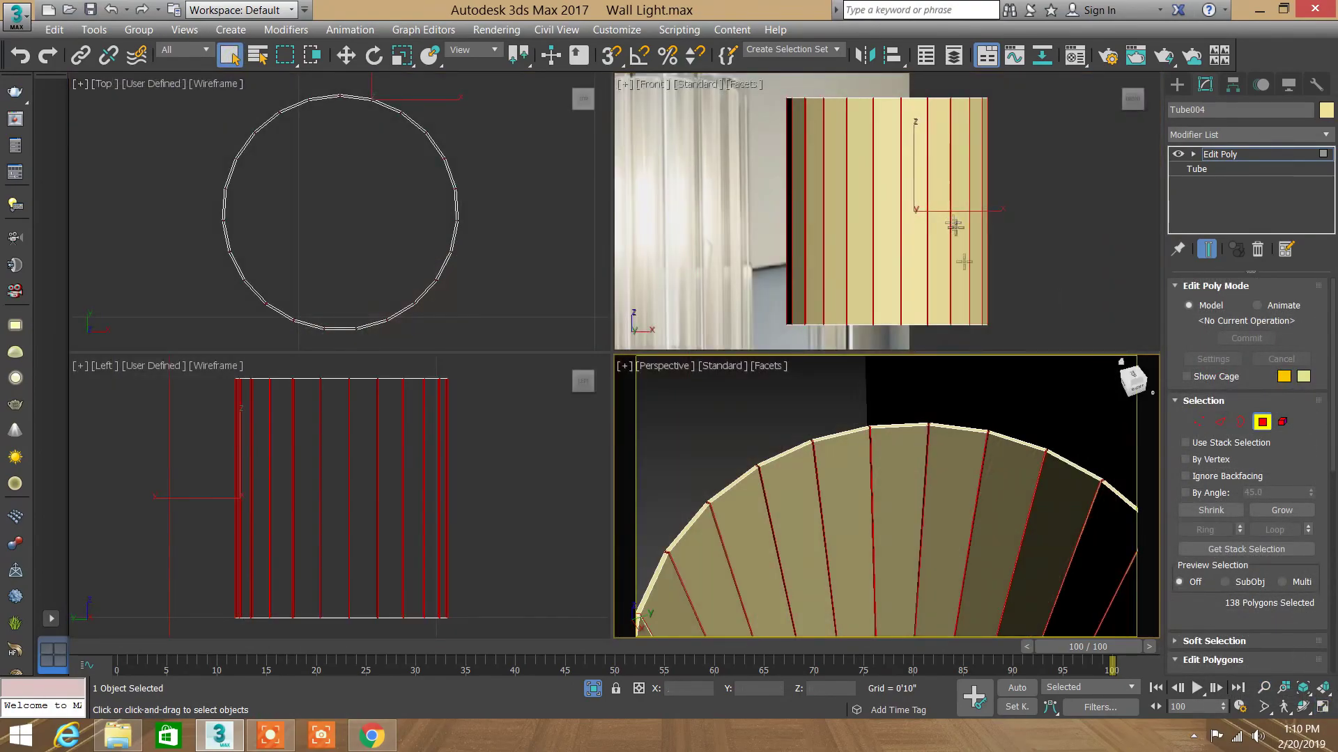
click(1265, 688)
mouse_move(1015, 462)
mouse_down()
mouse_move(1024, 477)
mouse_move(1030, 442)
mouse_move(962, 463)
mouse_move(985, 441)
mouse_up()
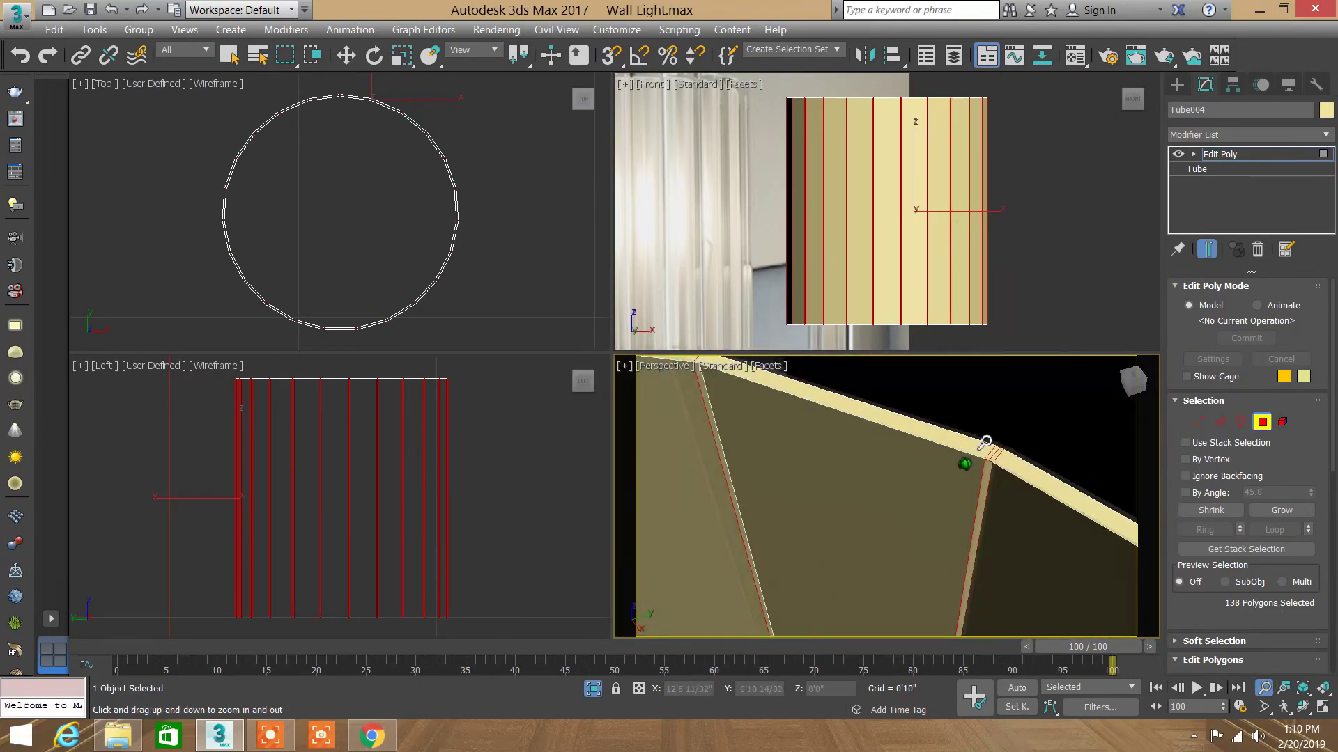
right_click(949, 201)
key(ctrl+a)
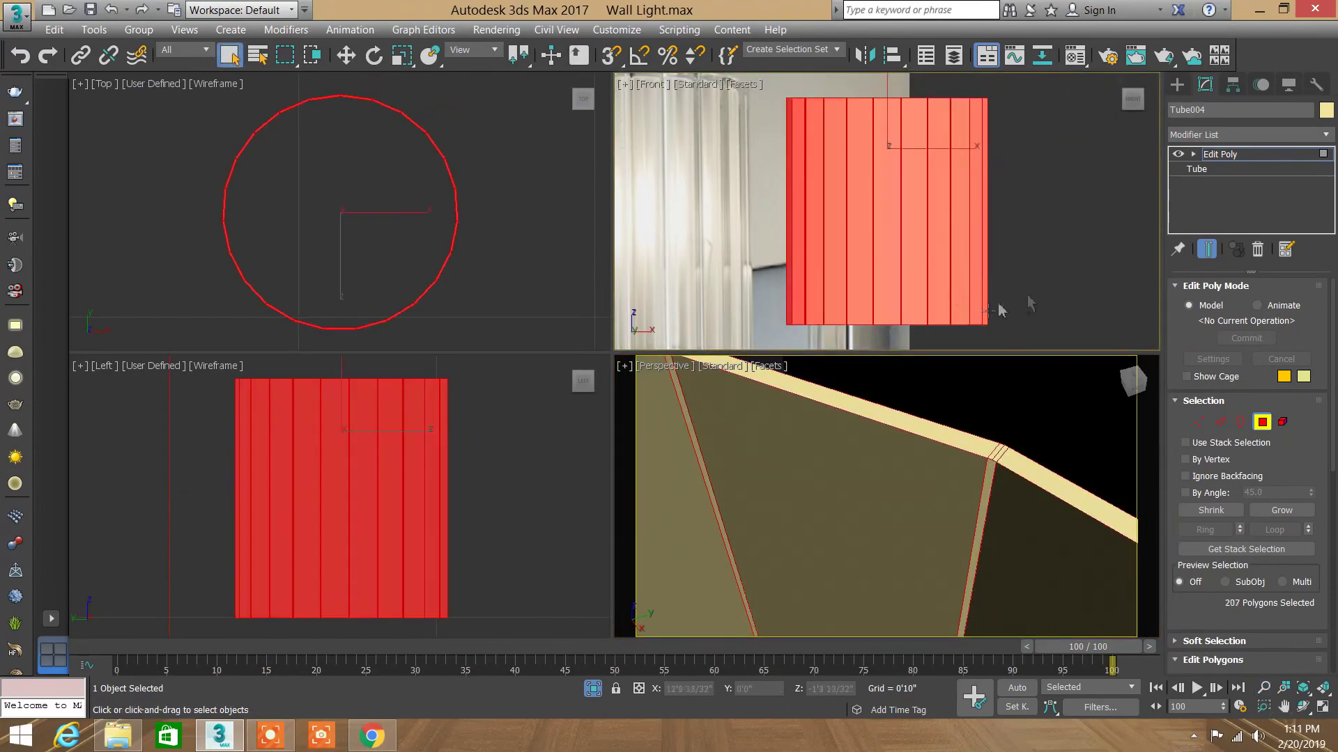
ctrl+drag(836, 359, 688, 376)
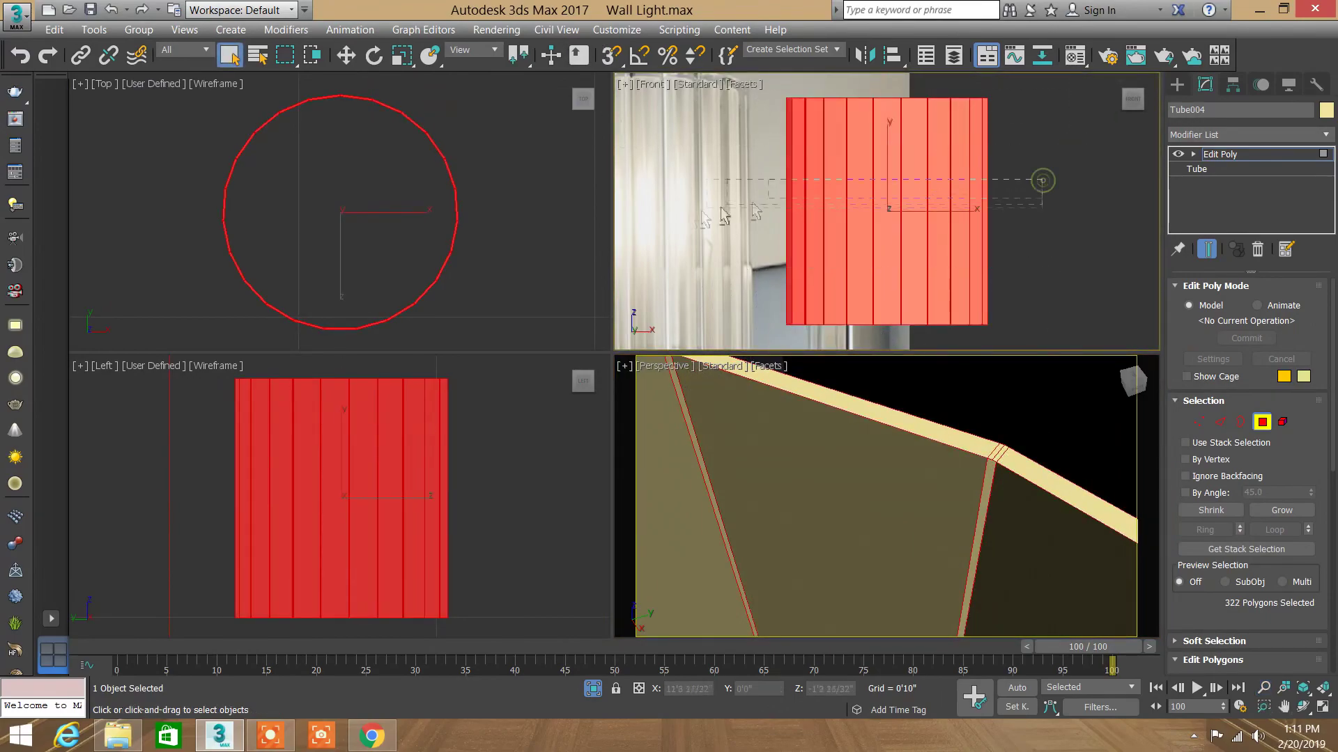
alt+drag(722, 209, 725, 213)
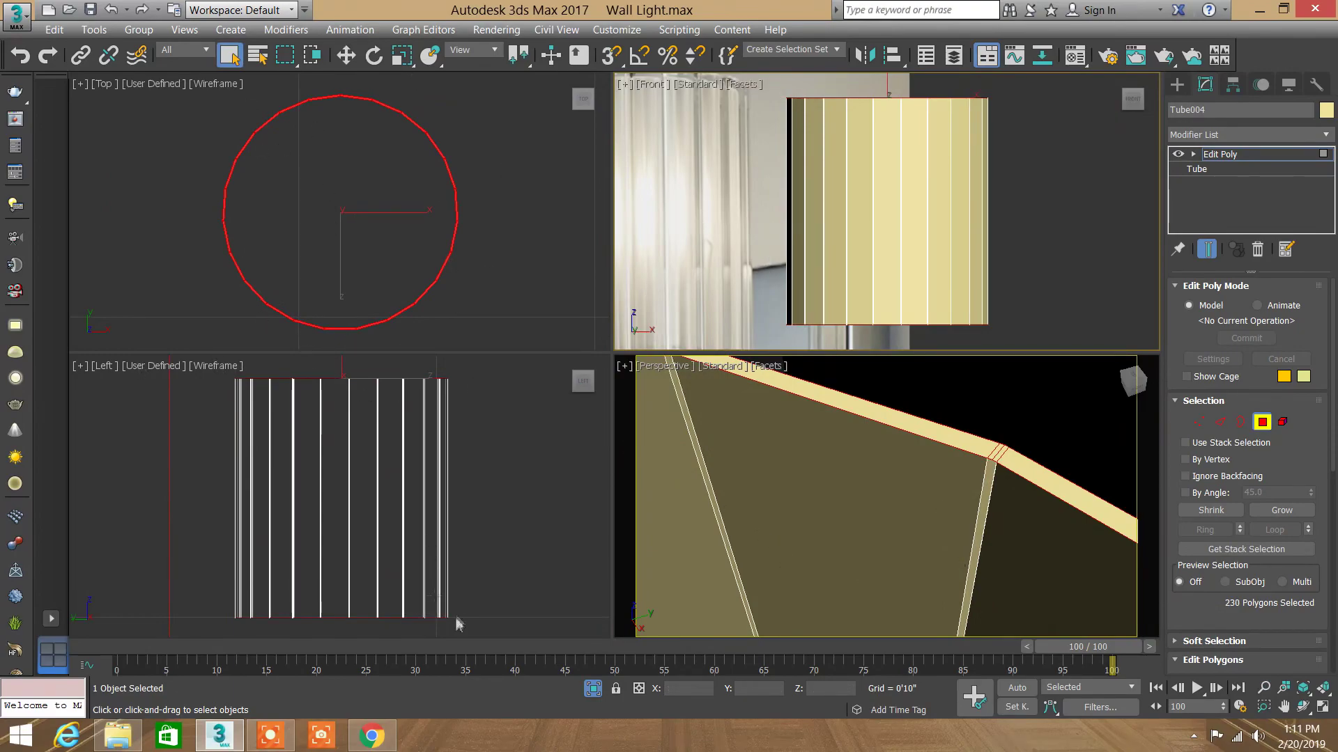
middle_drag(506, 588, 502, 592)
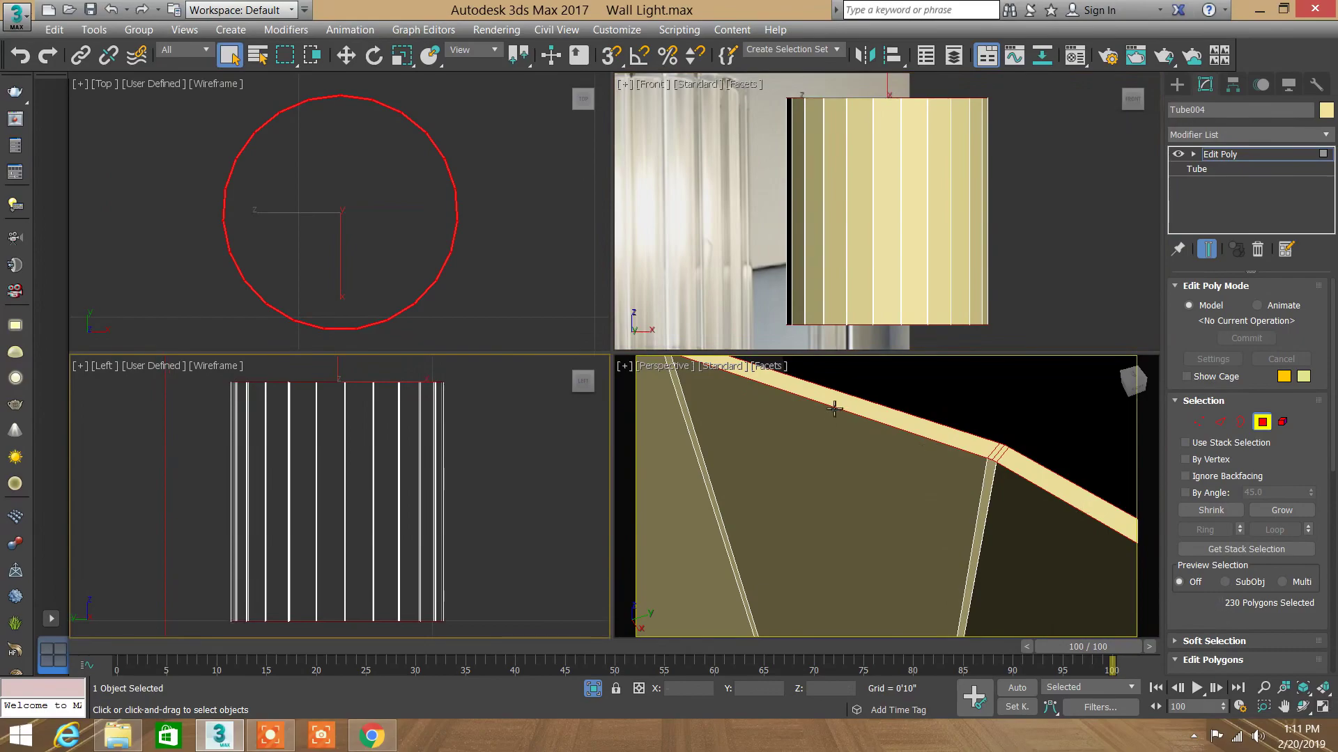
click(1024, 465)
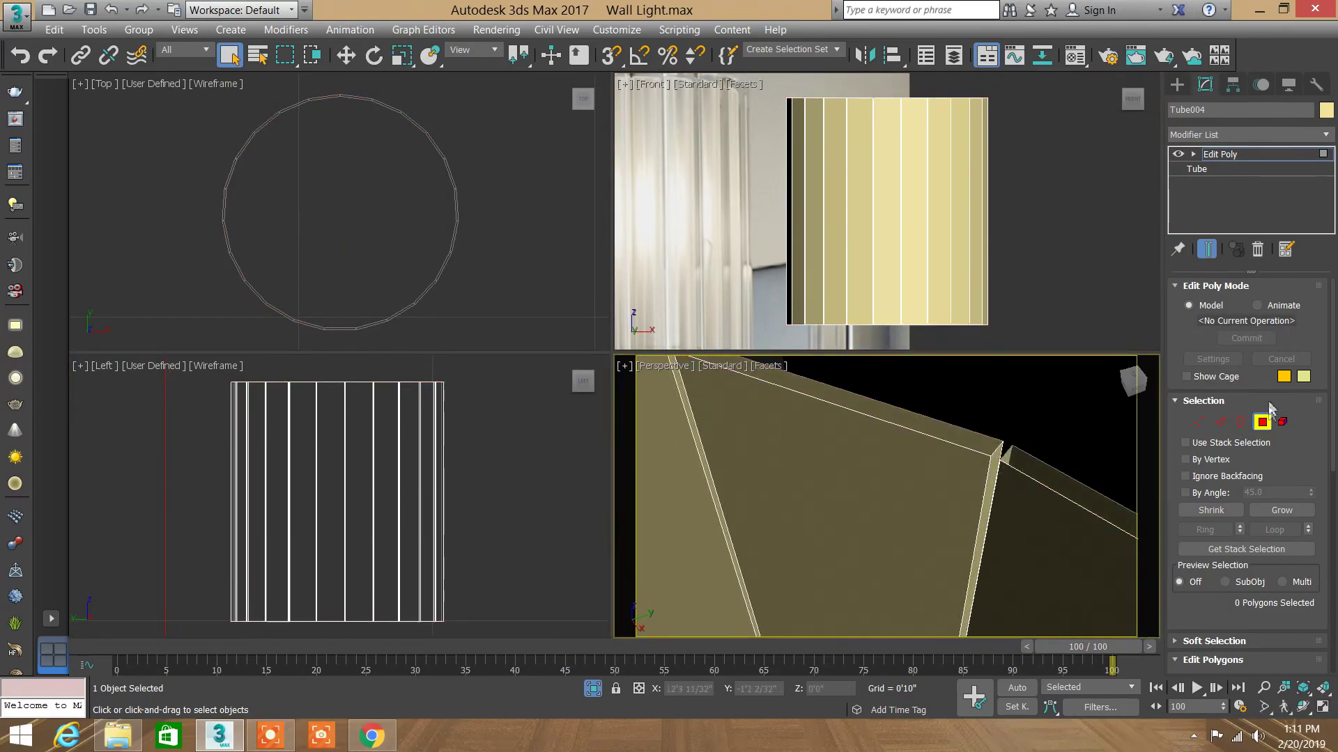
Step: Select all of the tube's open borders, Cap them, then exit and deselect the tube
click(1239, 426)
right_click(1011, 338)
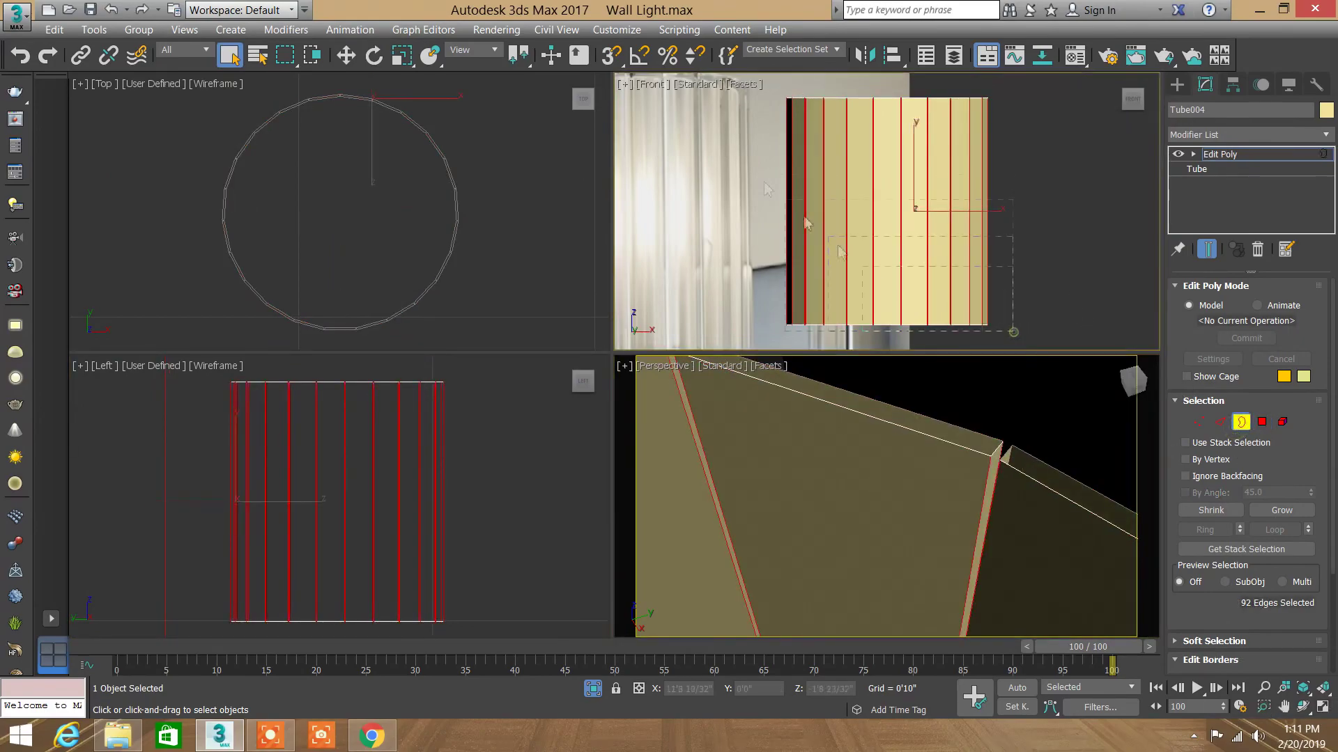
key(ctrl+a)
scroll(1280, 468, down, 2)
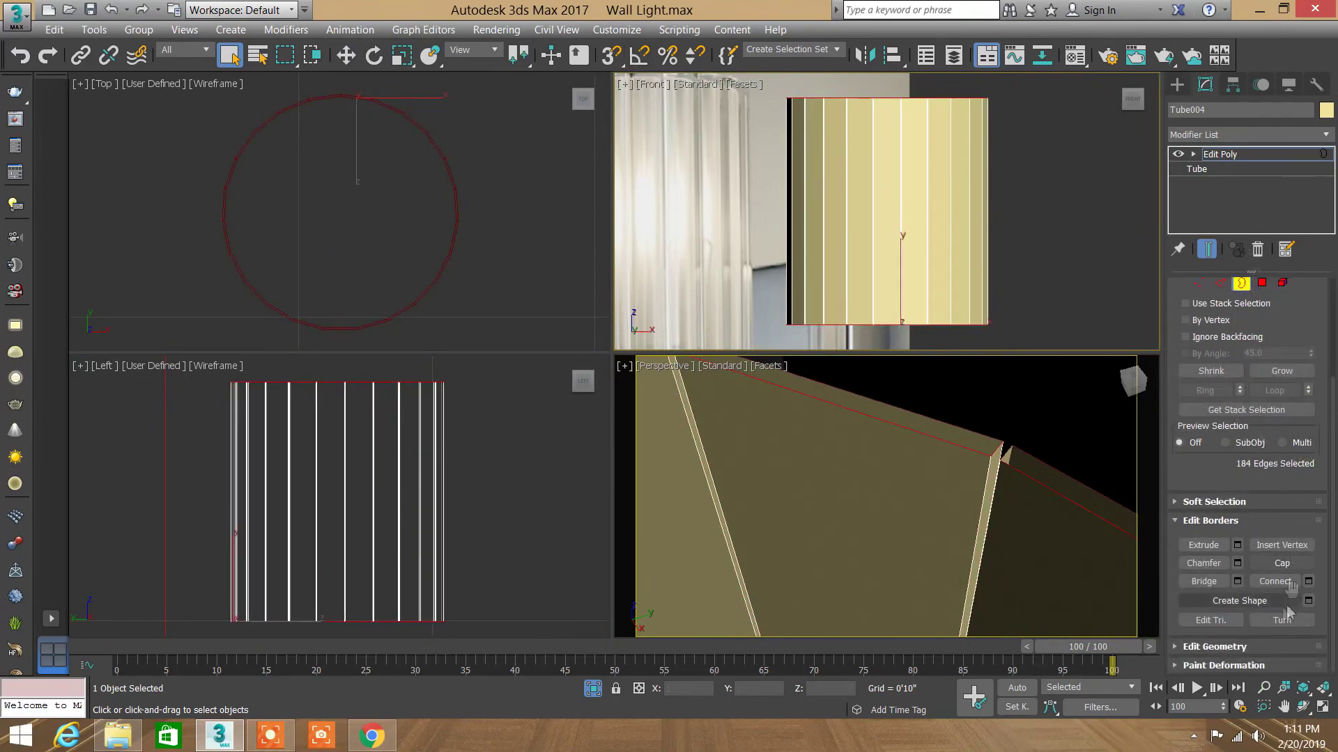
click(1282, 563)
click(1241, 283)
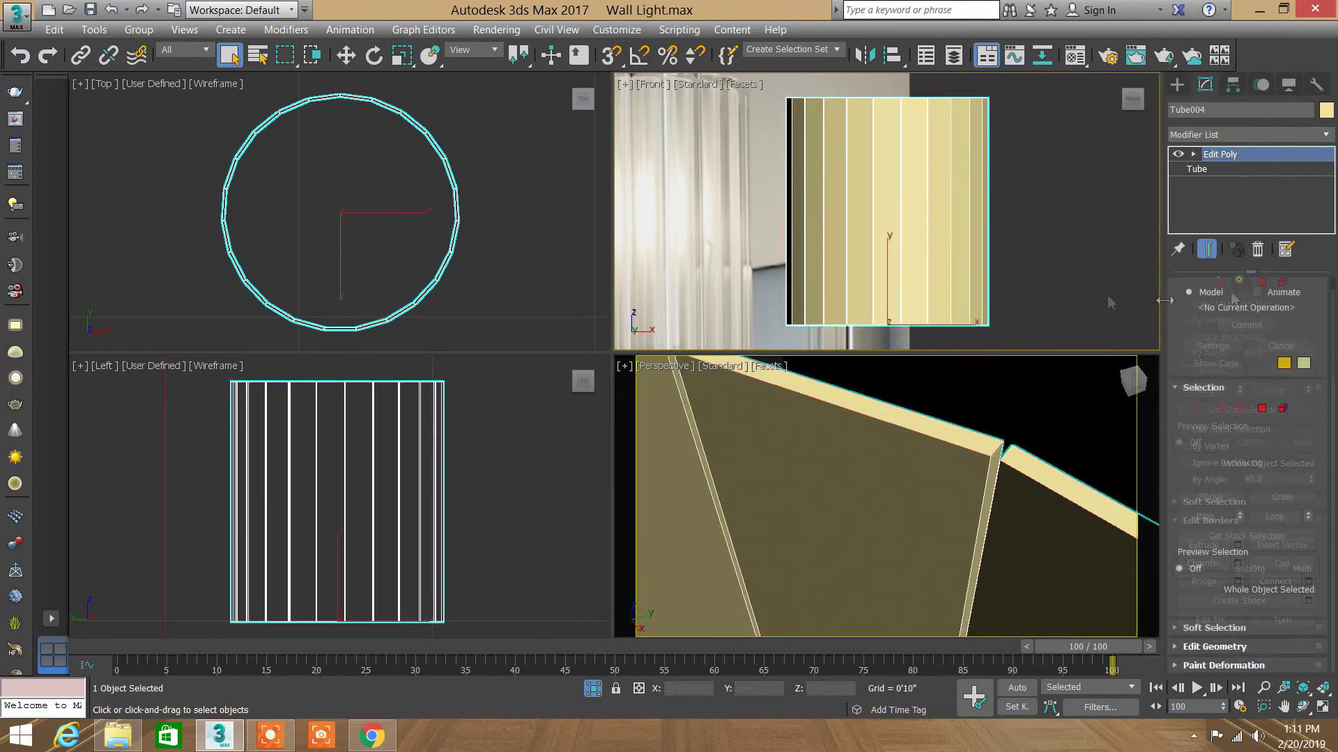
key(ctrl+d)
Step: Zoom extents all views, then maximize Perspective and orbit toward the wall photo
click(1322, 688)
click(1303, 707)
mouse_move(726, 385)
mouse_down()
mouse_move(806, 344)
mouse_move(725, 281)
mouse_up()
Step: Zoom and pan the Perspective view to frame the tube beside the lamp photo
click(1263, 688)
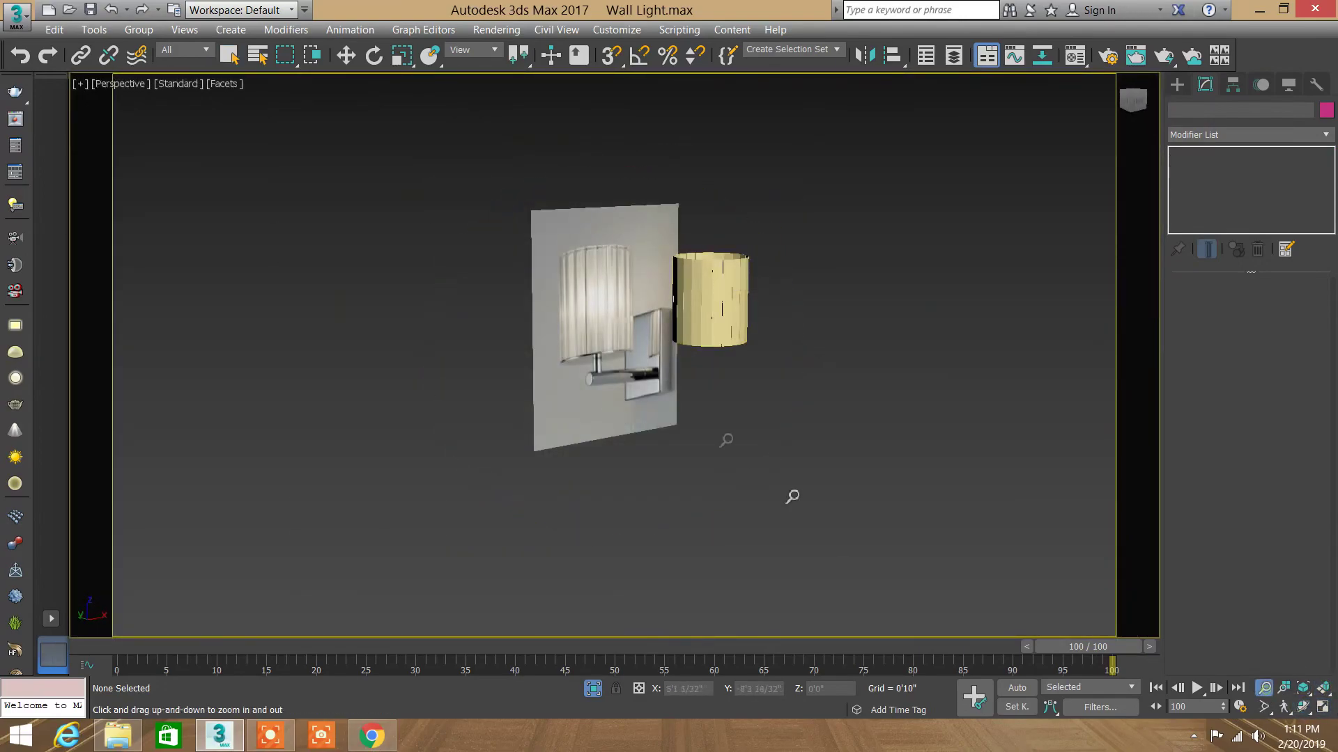
drag(792, 496, 707, 335)
mouse_move(707, 334)
middle_down()
mouse_move(719, 476)
mouse_move(678, 322)
middle_up()
mouse_move(678, 322)
mouse_down()
mouse_move(732, 442)
mouse_move(710, 364)
mouse_move(531, 292)
mouse_up()
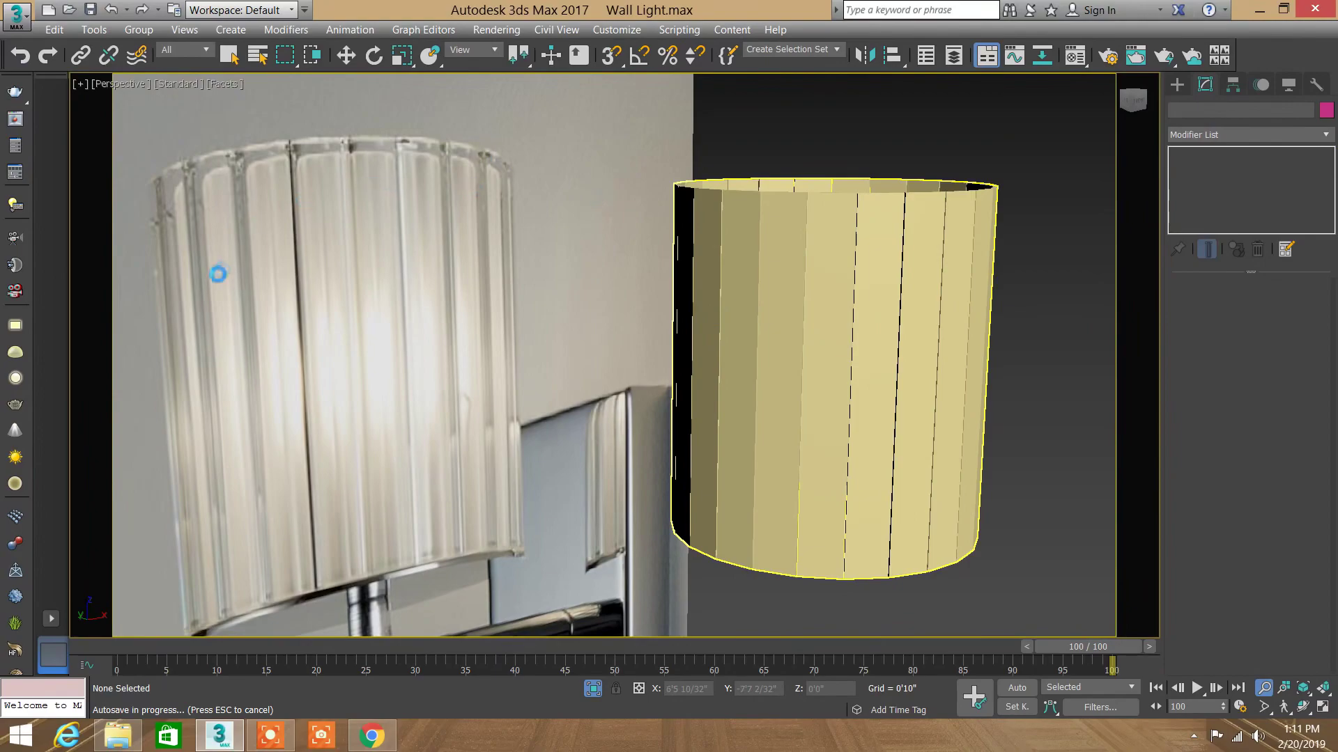
drag(531, 476, 602, 261)
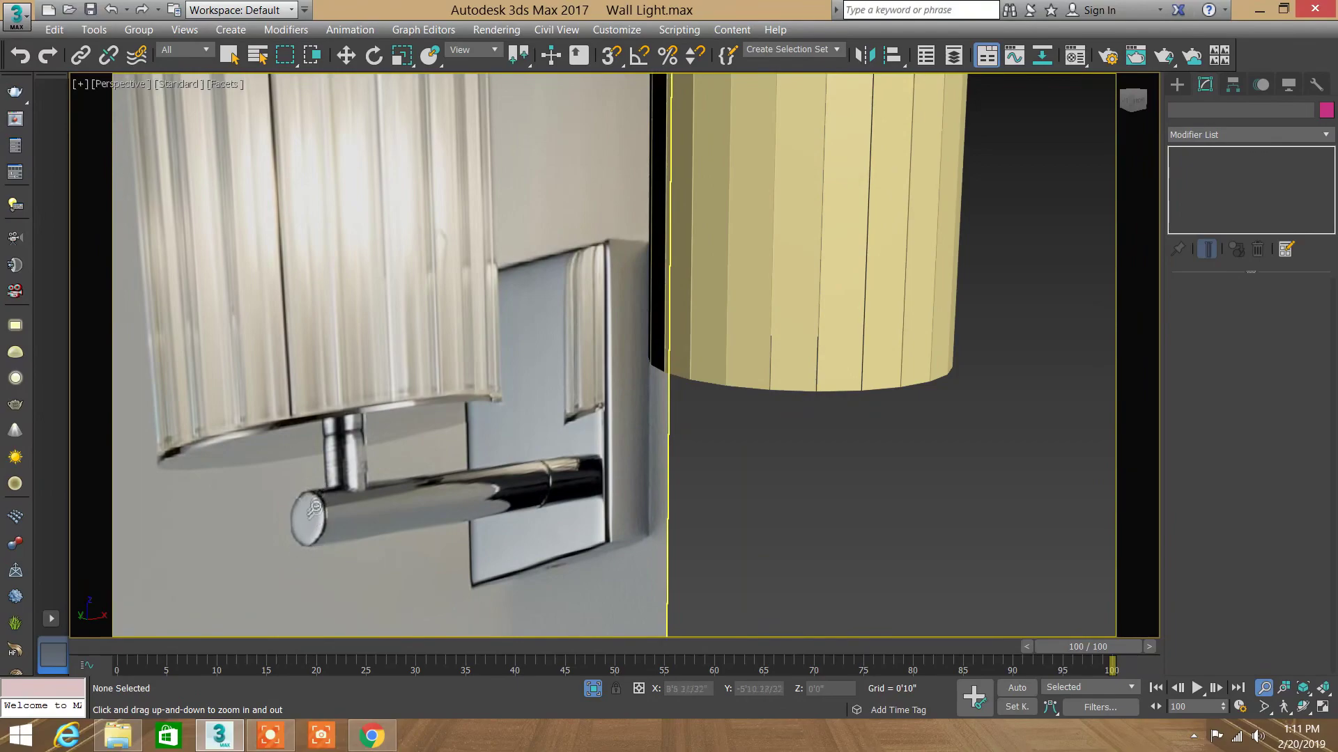
Step: Select the tube and enter Polygon sub-object mode
key(q)
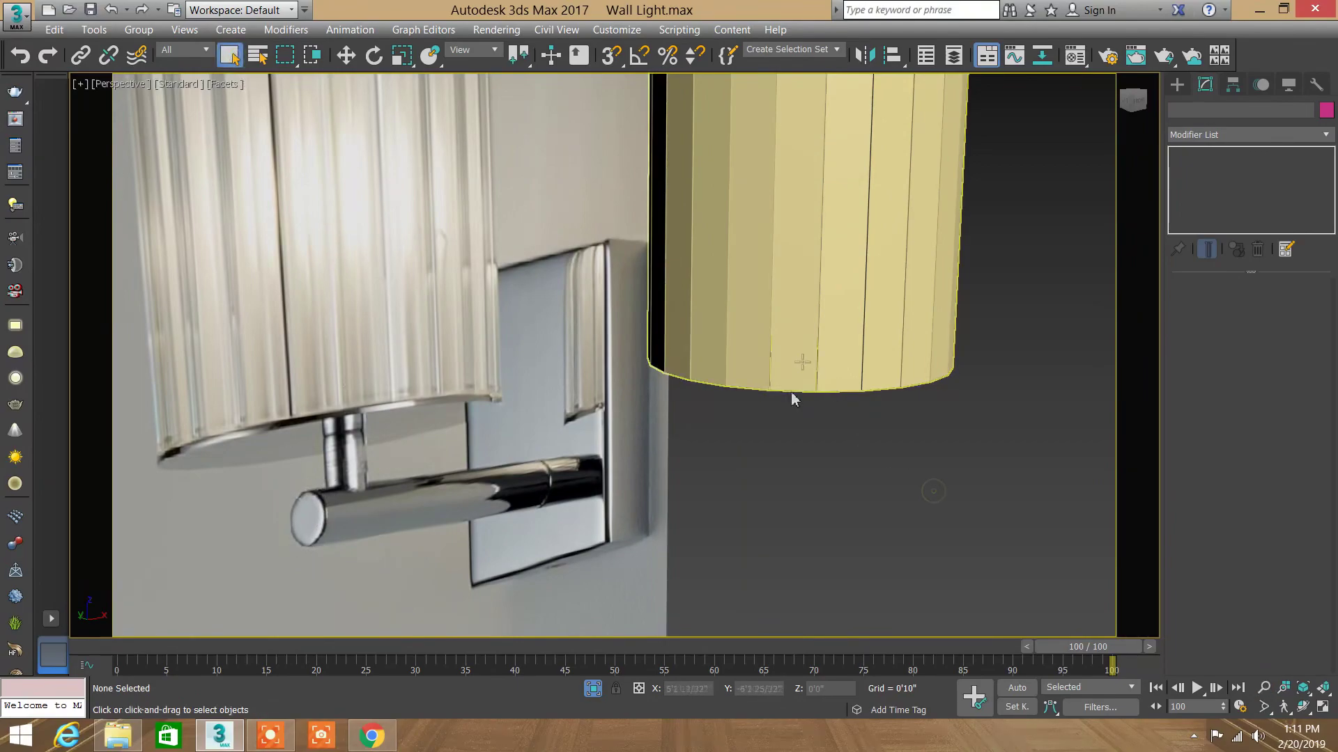
middle_drag(800, 260, 785, 487)
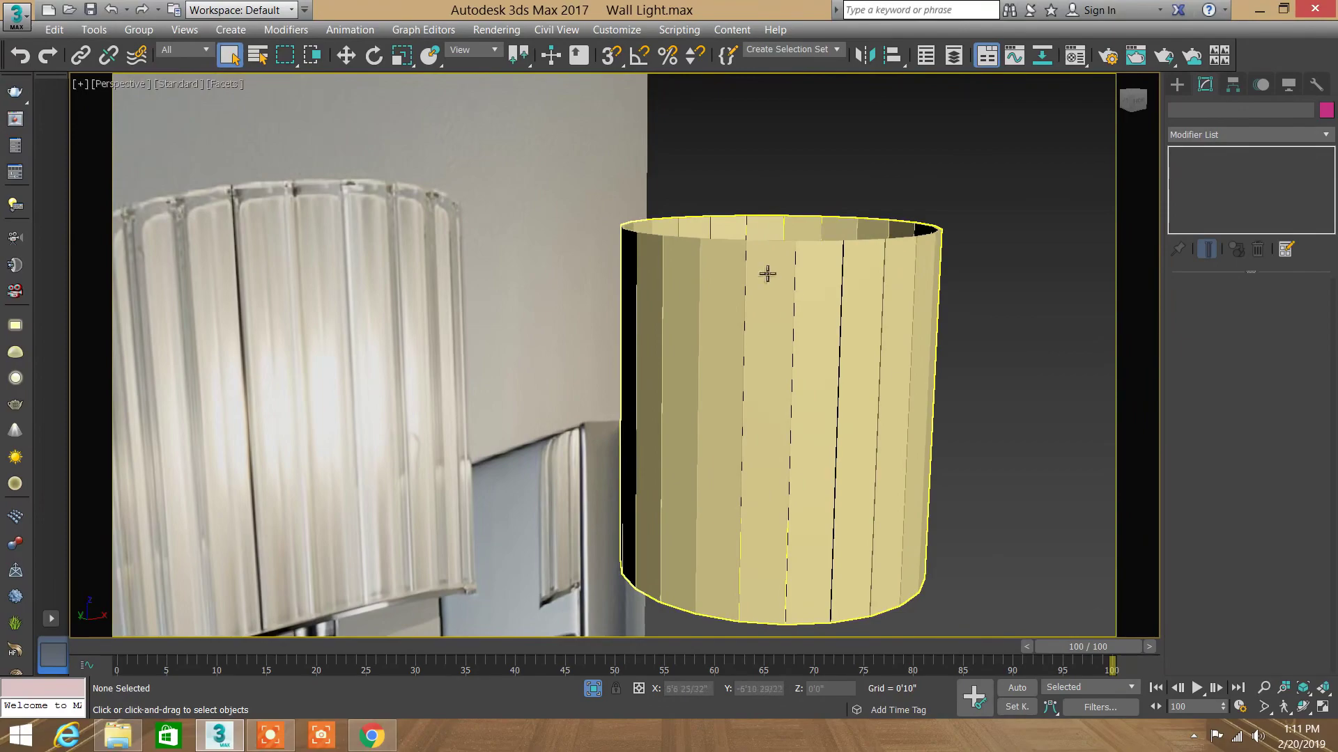
click(767, 274)
click(1262, 421)
Step: Select the first nine outer panel strips on the tube's front and left
click(824, 287)
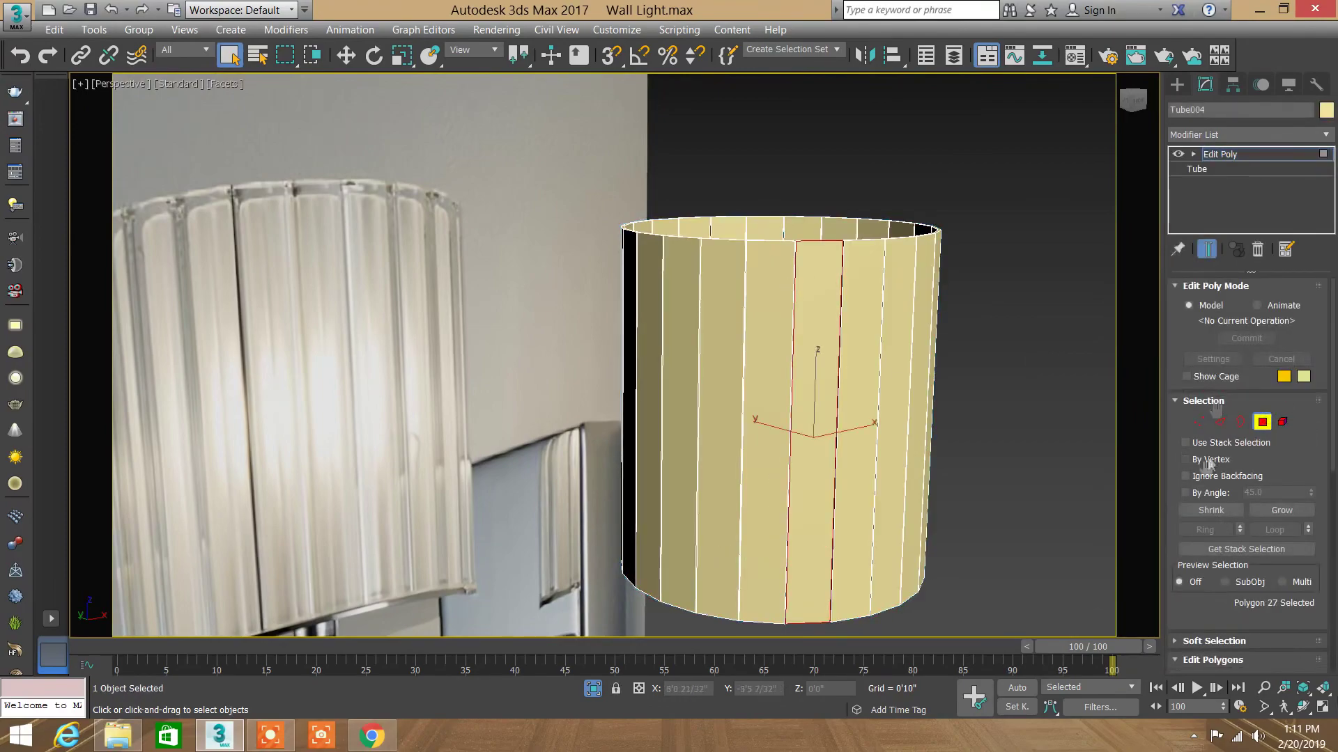
ctrl+click(775, 317)
ctrl+click(731, 312)
ctrl+click(681, 296)
ctrl+click(651, 293)
click(1323, 687)
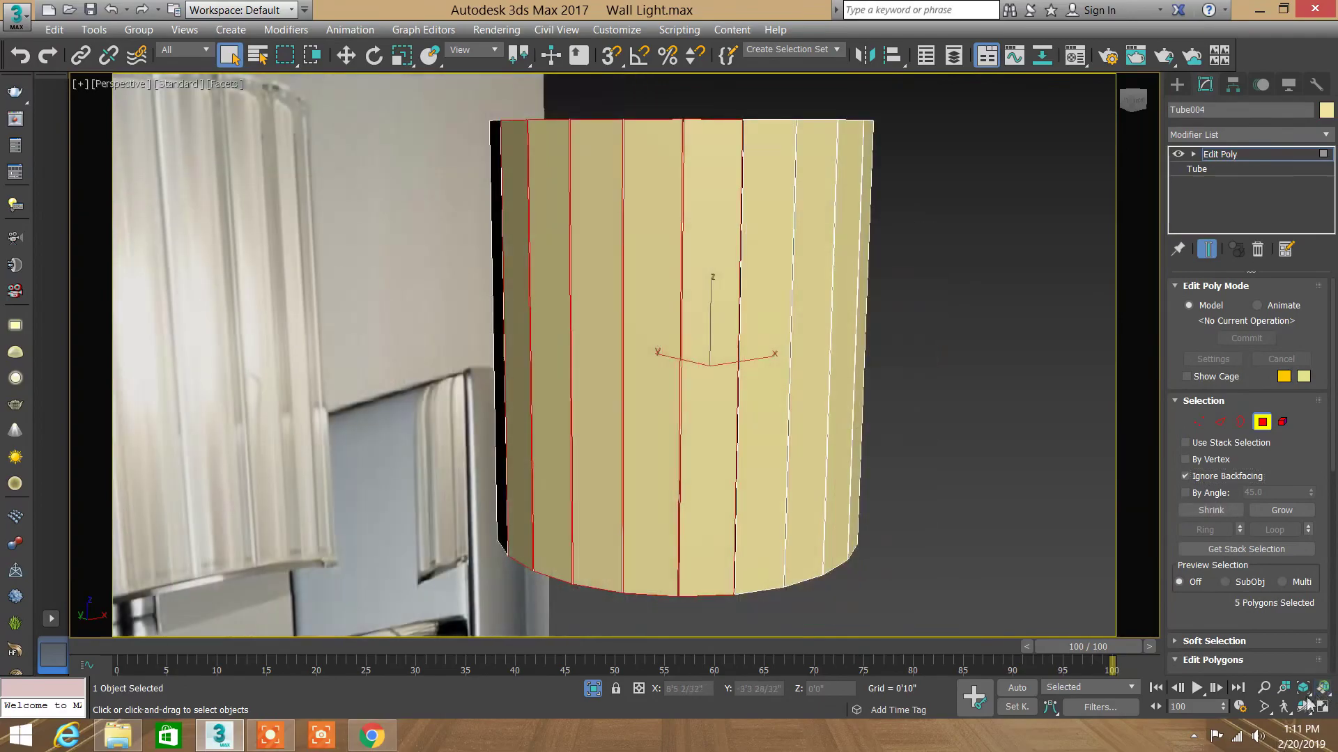
drag(713, 298, 746, 316)
right_click(471, 266)
ctrl+click(432, 221)
ctrl+click(371, 206)
ctrl+click(318, 186)
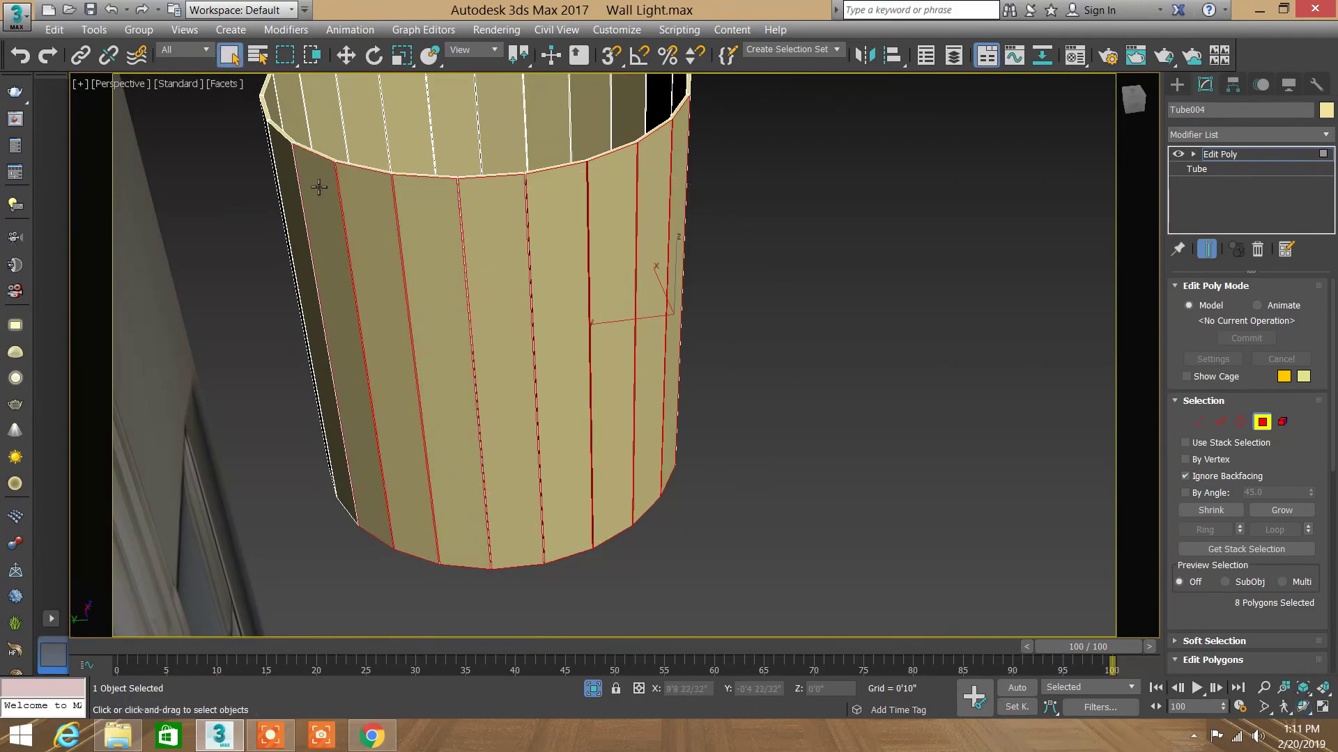
ctrl+click(283, 163)
Step: Orbit around and add six more front and right panel strips
click(1308, 711)
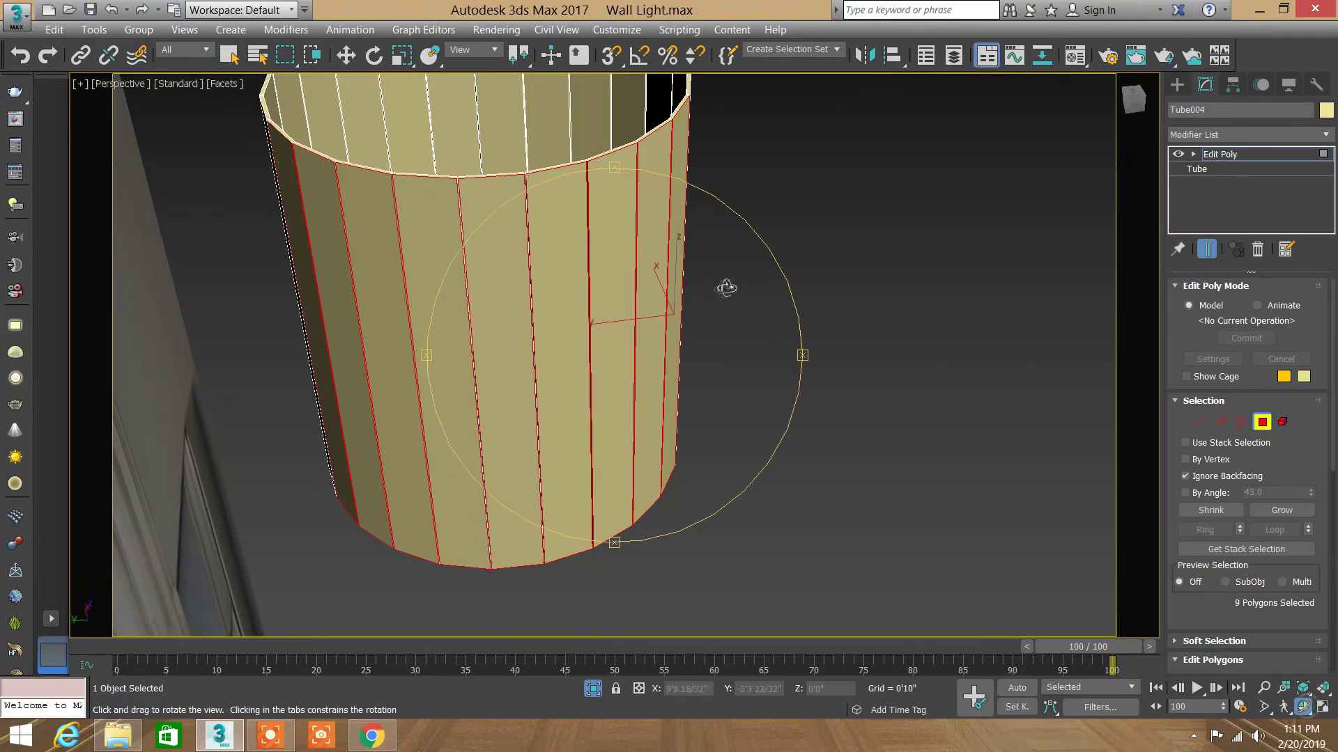
drag(725, 287, 516, 337)
ctrl+click(495, 341)
ctrl+click(578, 361)
ctrl+click(623, 374)
ctrl+click(689, 383)
ctrl+click(779, 371)
ctrl+click(841, 344)
click(1303, 707)
drag(751, 383, 608, 362)
key(q)
Step: Add the remaining eight strips, reaching 23 selected outer panels
ctrl+click(400, 371)
ctrl+click(488, 391)
ctrl+click(562, 411)
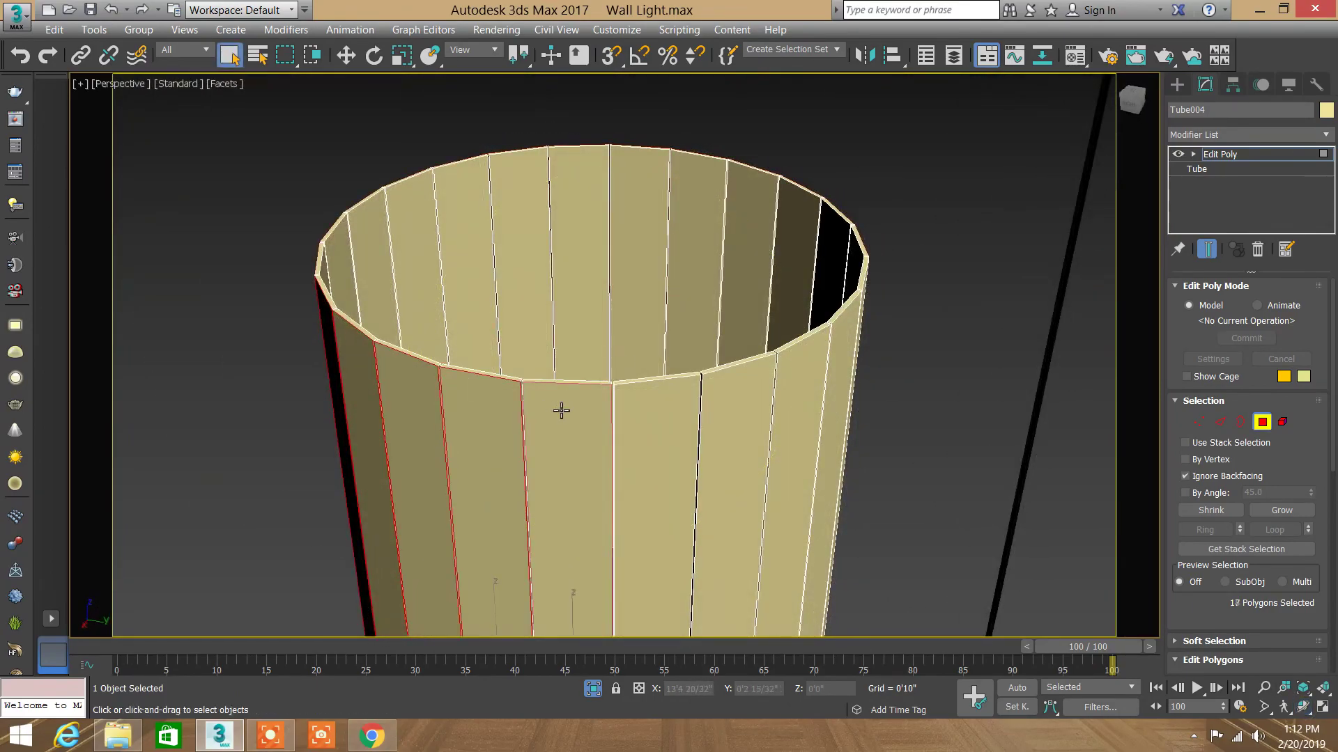
ctrl+click(642, 411)
ctrl+click(719, 409)
ctrl+click(794, 384)
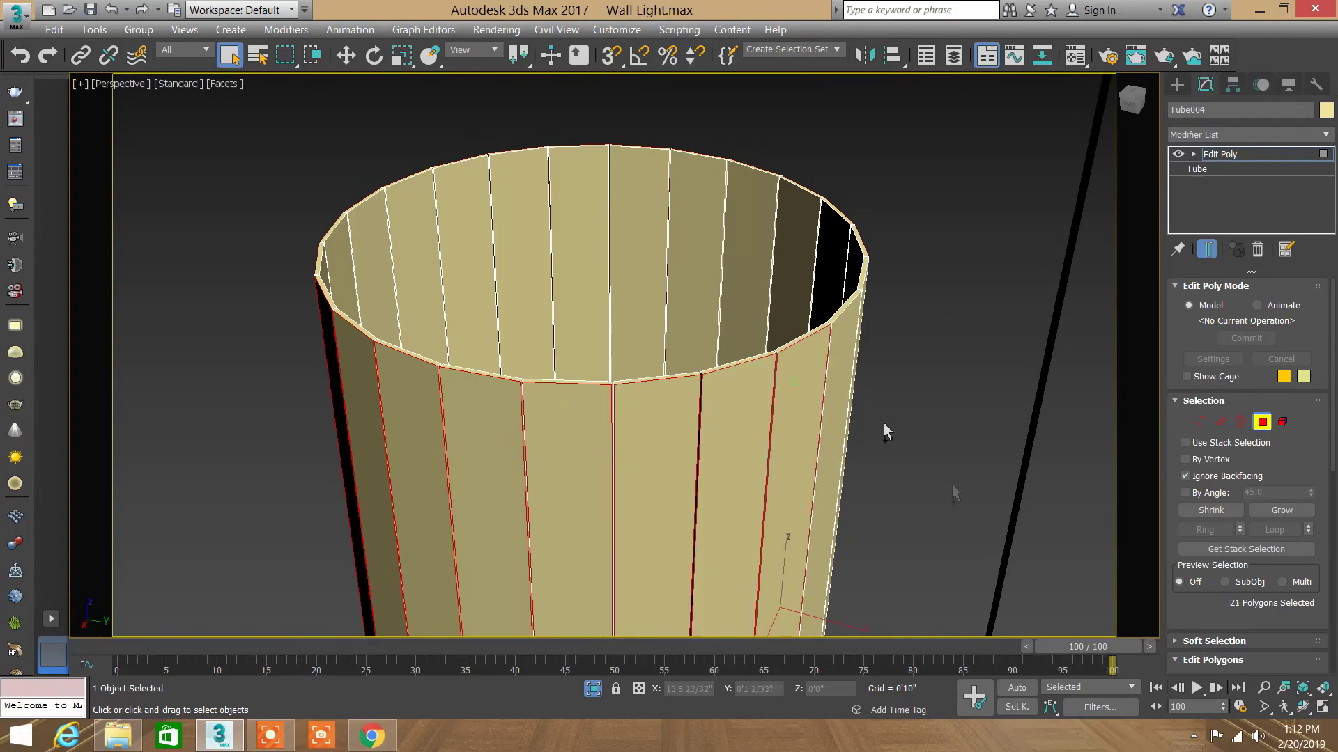
click(1303, 706)
mouse_move(662, 400)
mouse_down()
mouse_move(611, 403)
mouse_move(637, 449)
mouse_move(697, 367)
mouse_up()
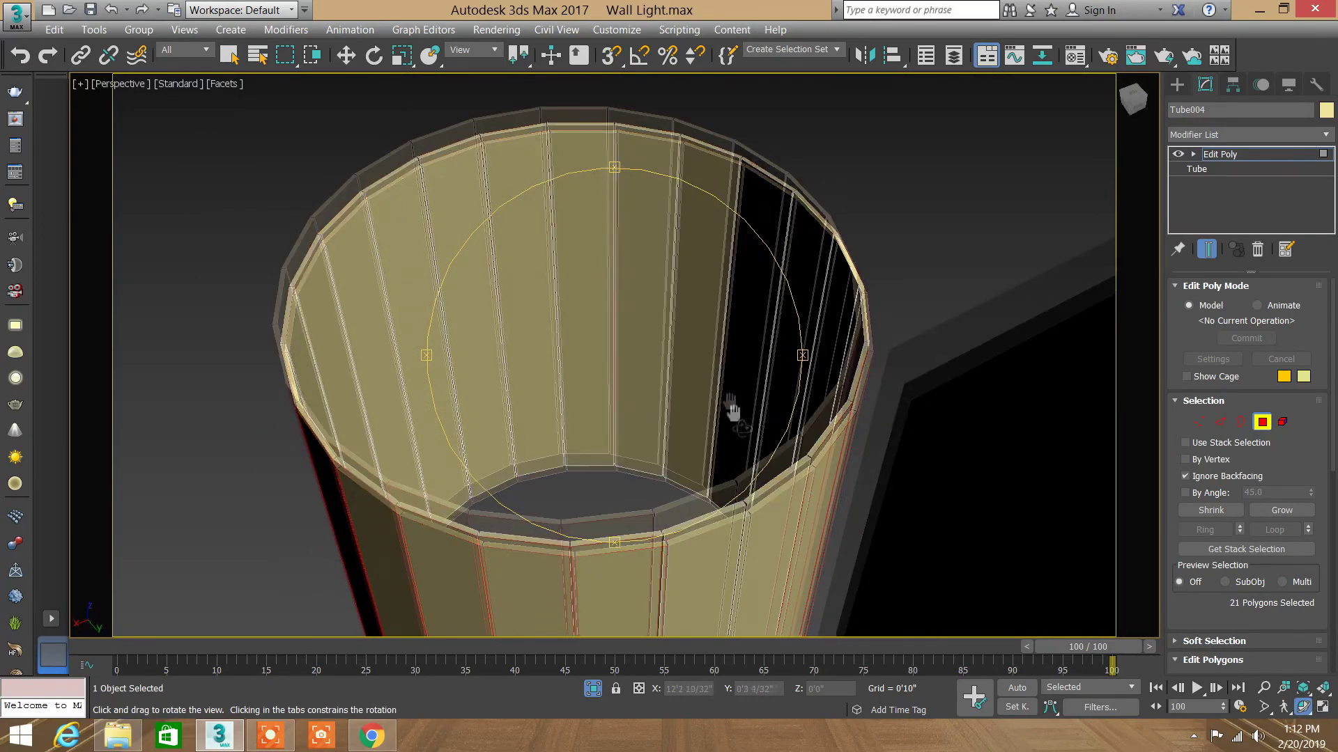
key(q)
ctrl+click(681, 412)
ctrl+click(739, 393)
mouse_move(735, 418)
middle_down()
mouse_move(647, 421)
mouse_move(370, 300)
middle_up()
scroll(1270, 561, down, 5)
Step: Open the Bevel caddy and test bevel heights on the panels, inspecting closely
click(1237, 488)
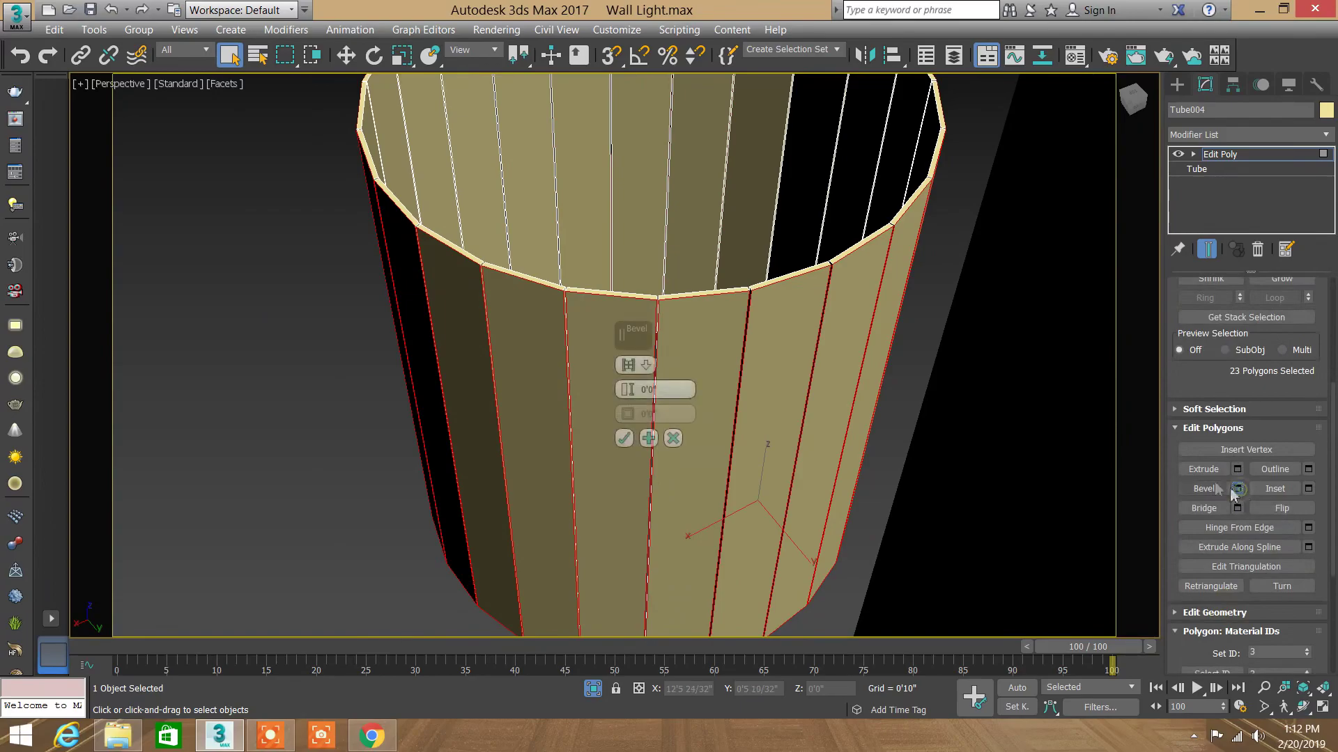
drag(627, 391, 628, 376)
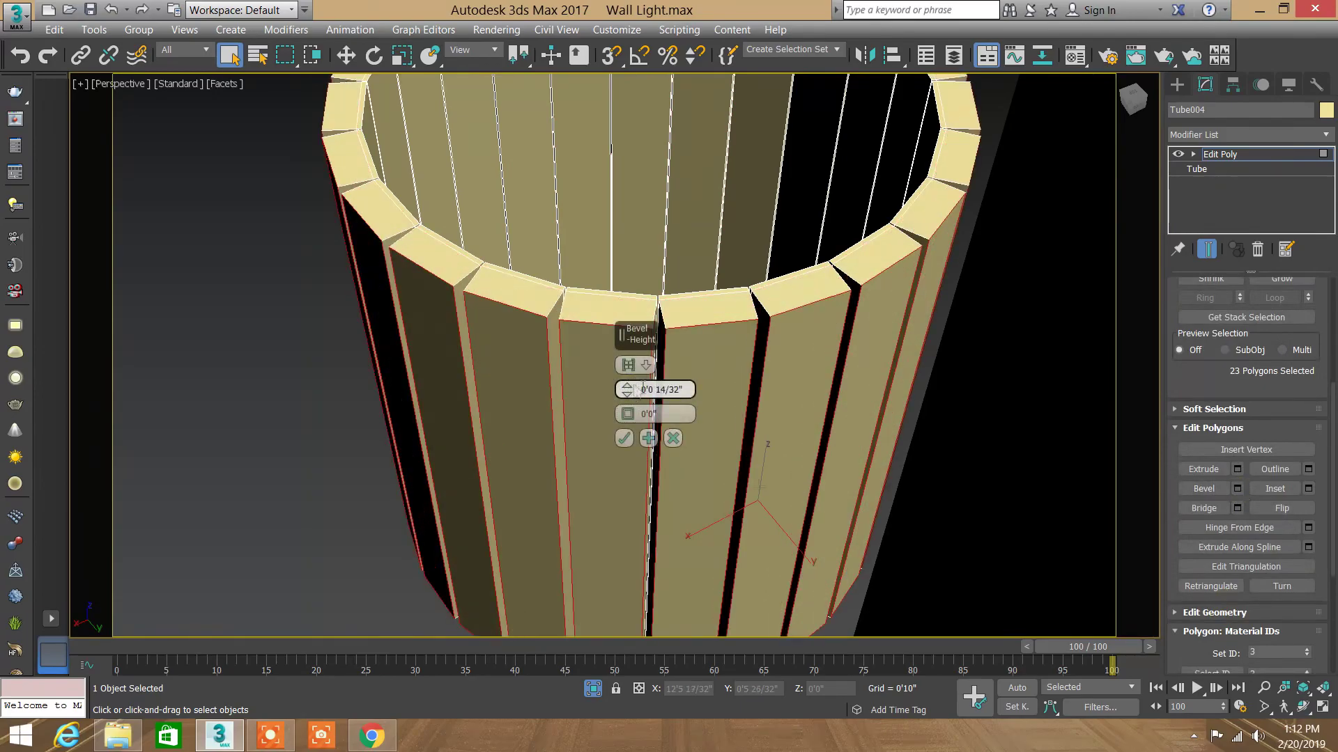
mouse_move(697, 349)
alt+middle_down()
mouse_move(832, 303)
mouse_move(808, 307)
alt+middle_up()
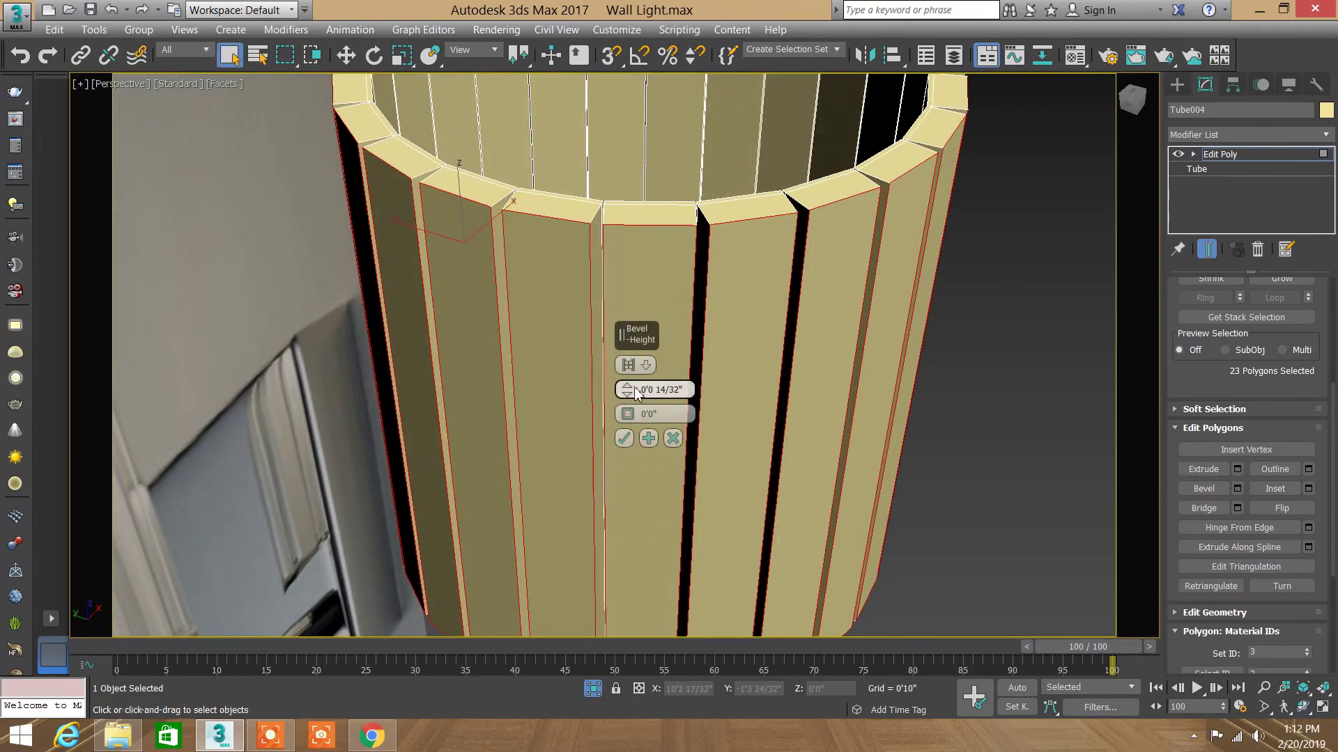
drag(636, 392, 637, 412)
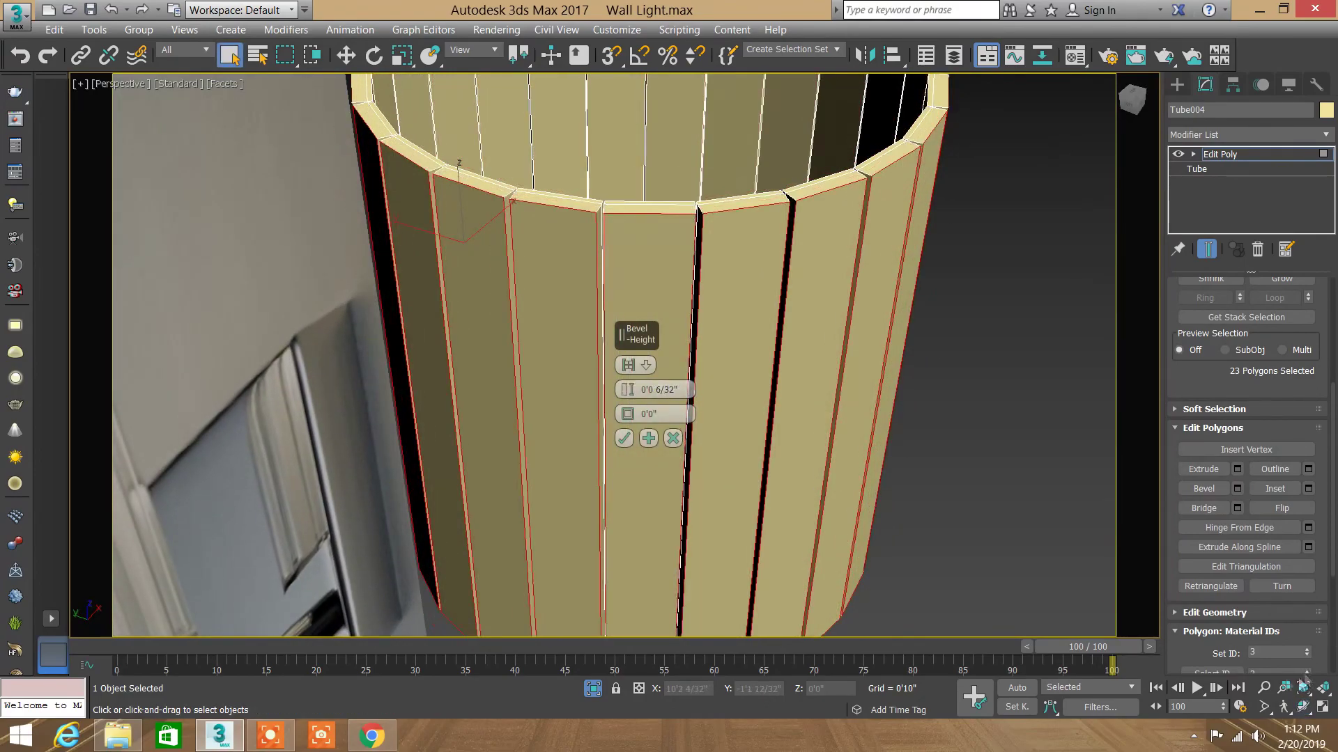
click(1264, 688)
drag(764, 311, 747, 239)
mouse_move(747, 239)
middle_down()
mouse_move(825, 457)
mouse_move(780, 374)
middle_up()
drag(779, 374, 726, 254)
mouse_move(726, 253)
alt+middle_down()
mouse_move(671, 179)
mouse_move(708, 325)
mouse_move(762, 299)
alt+middle_up()
right_click(705, 280)
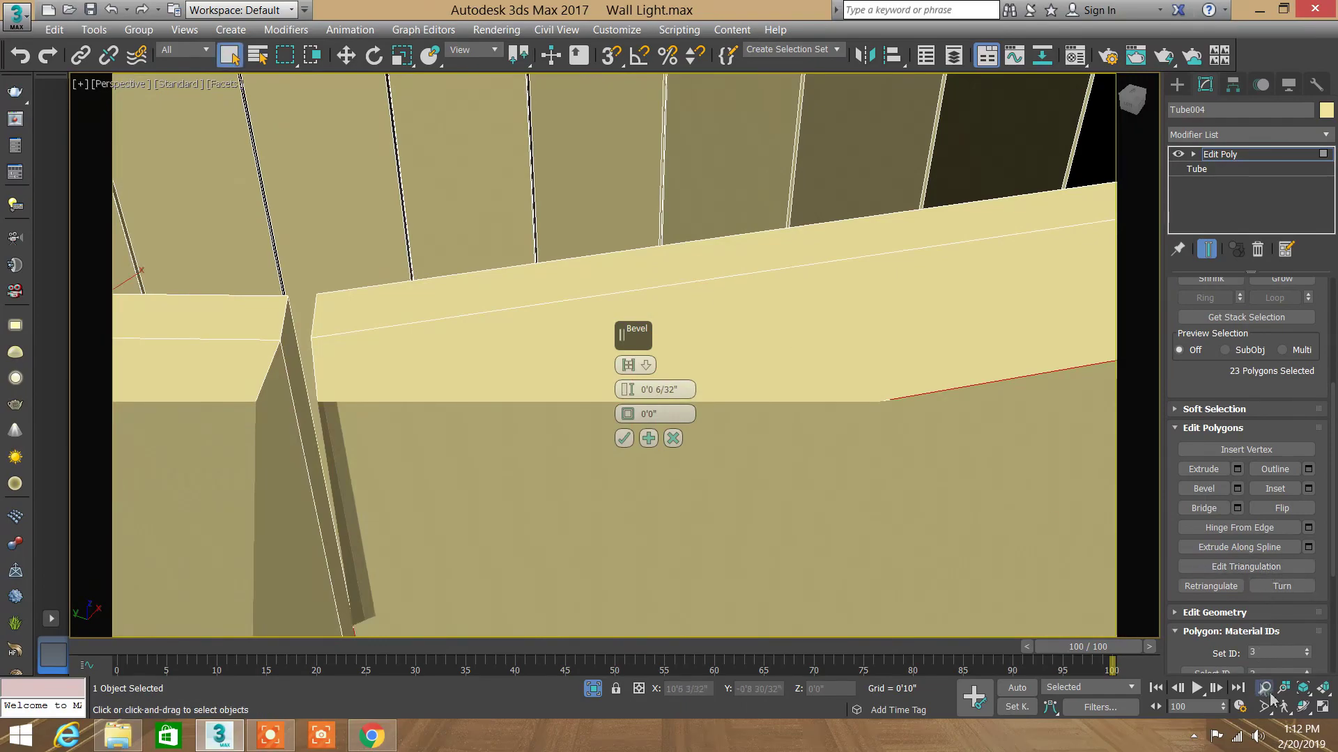
alt+middle_drag(855, 358, 795, 353)
drag(623, 394, 627, 396)
Step: Set bevel Height to 0 with a slight negative Outline, checking in wireframe, and apply
key(F3)
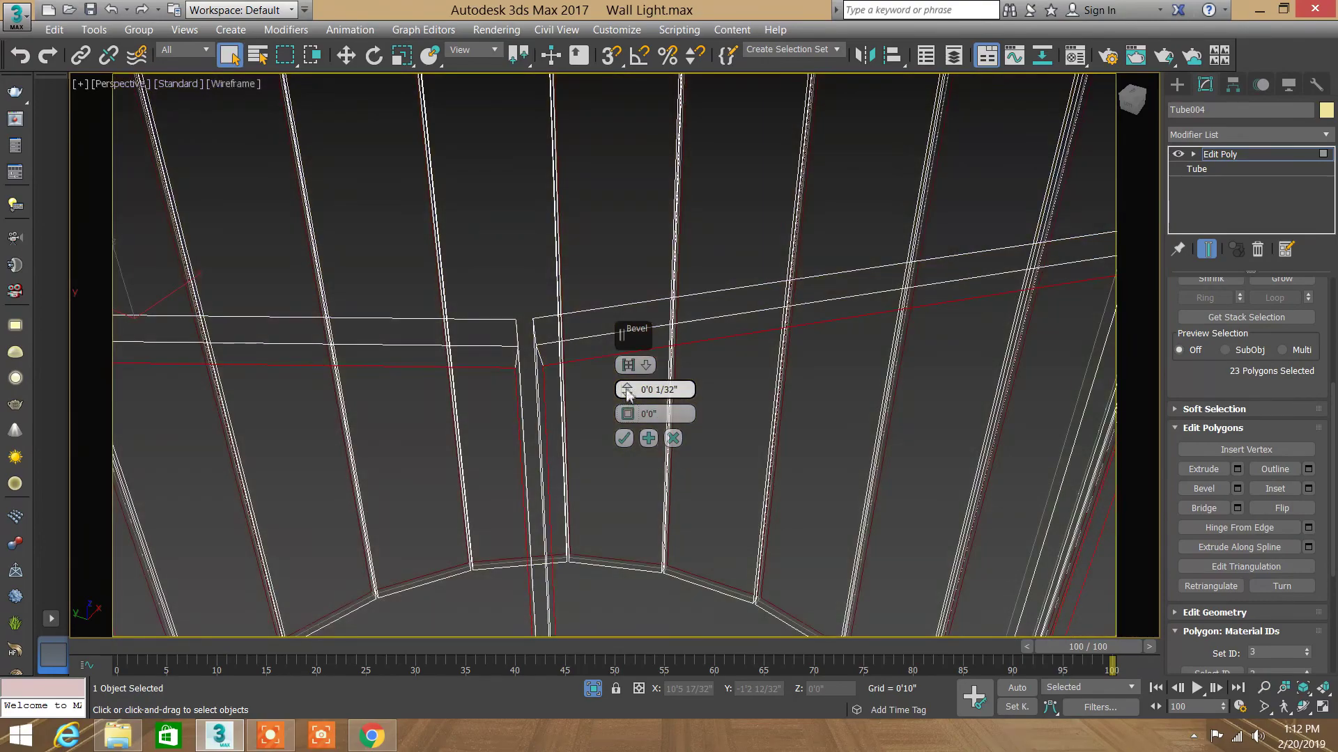
key(F3)
key(F3)
drag(628, 394, 628, 396)
drag(627, 414, 627, 416)
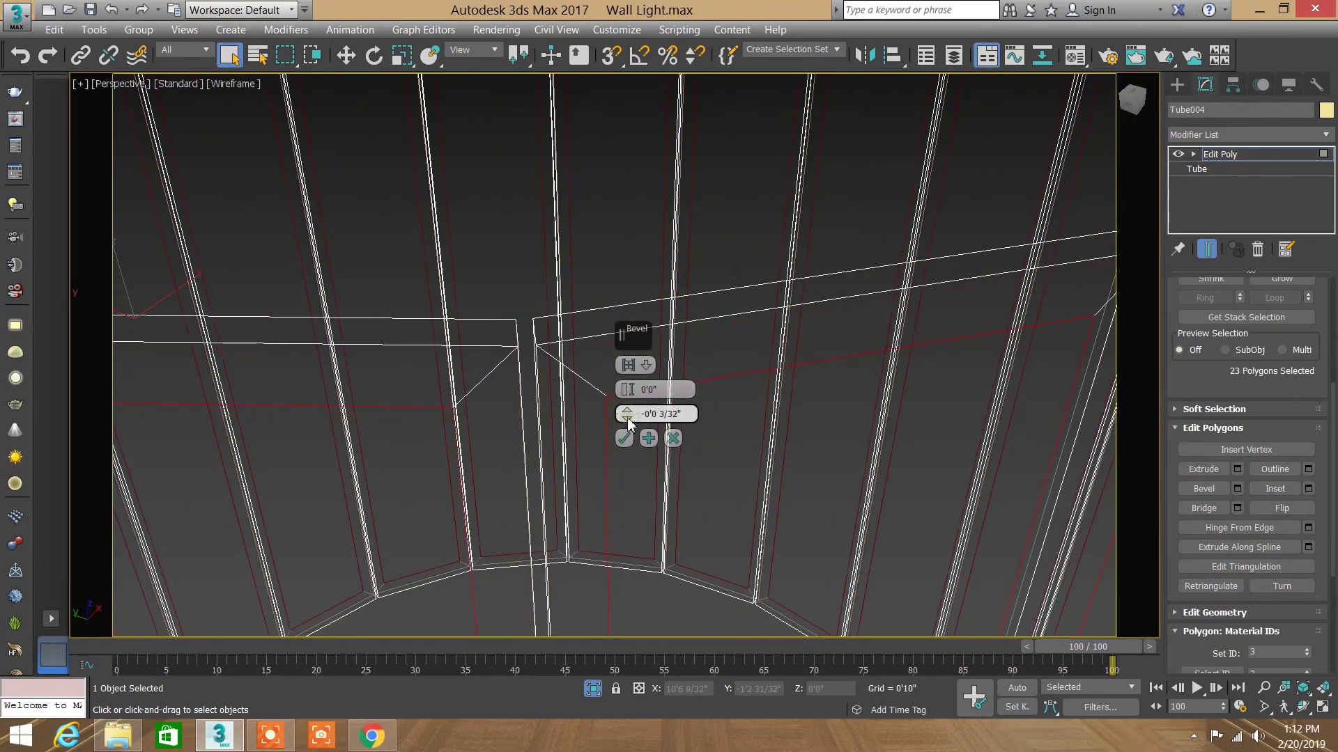
drag(627, 416, 629, 420)
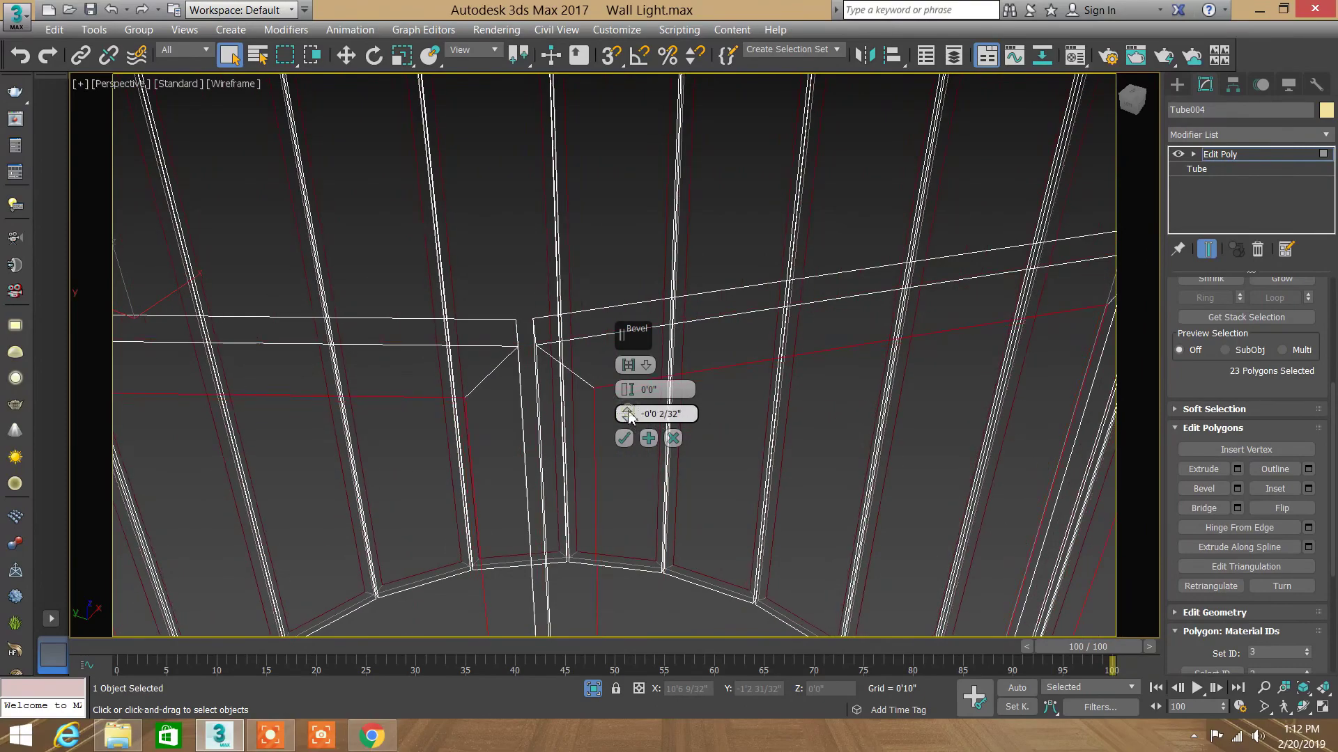
key(F3)
drag(627, 412, 628, 422)
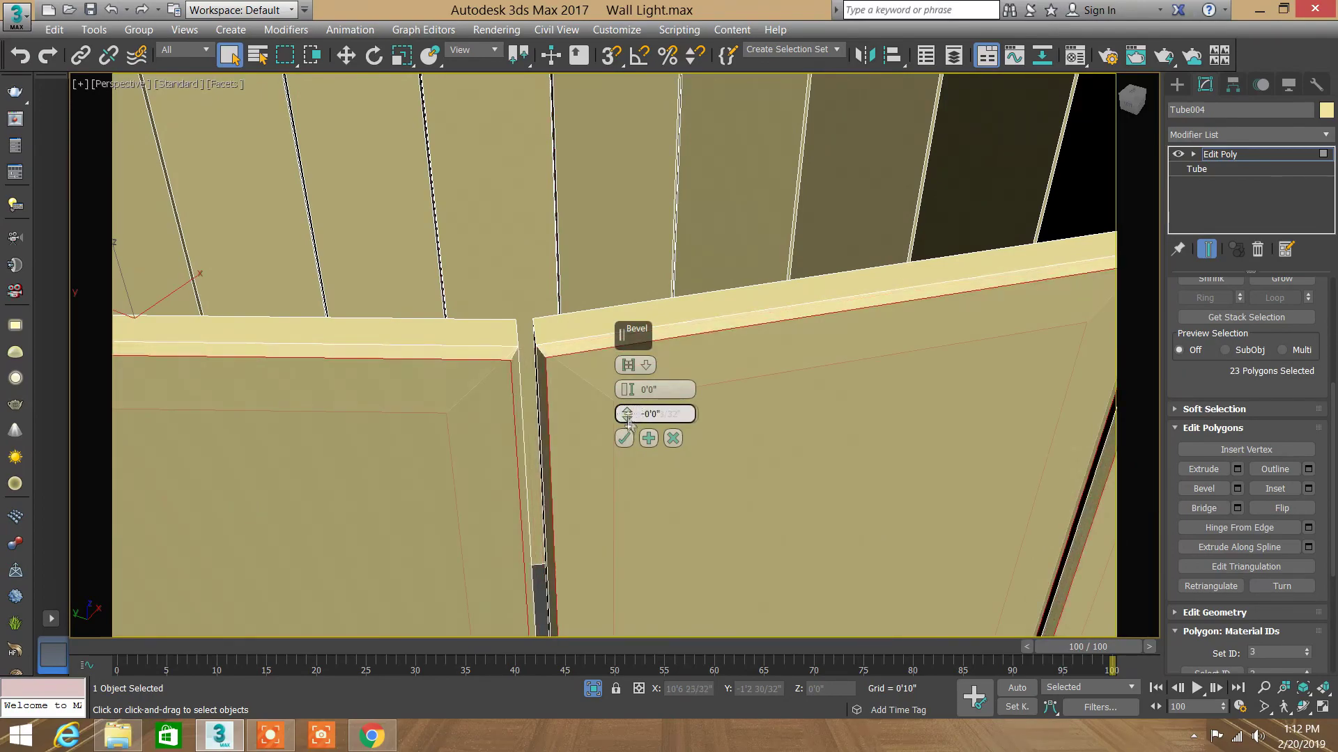
click(624, 439)
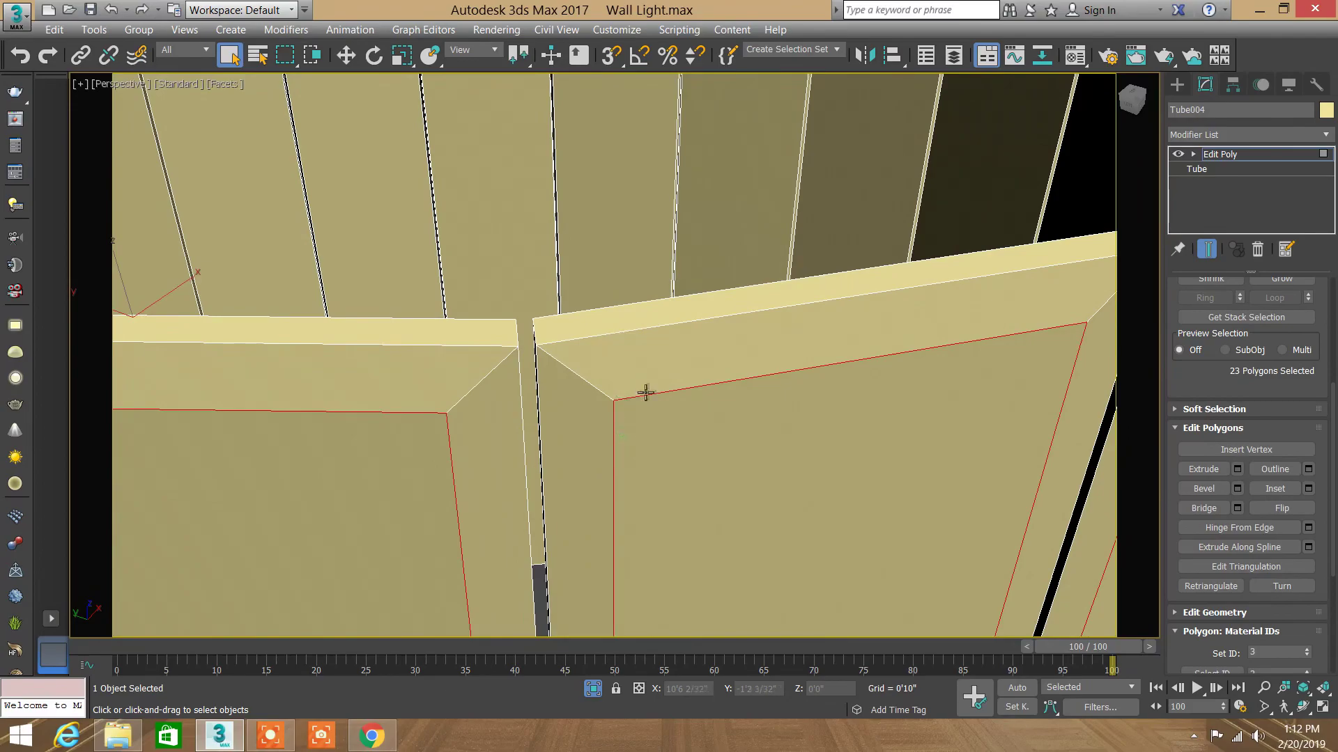
Step: Zoom out to view the whole bevelled tube and clear the strip selection
middle_drag(645, 391, 538, 367)
scroll(592, 360, up, 4)
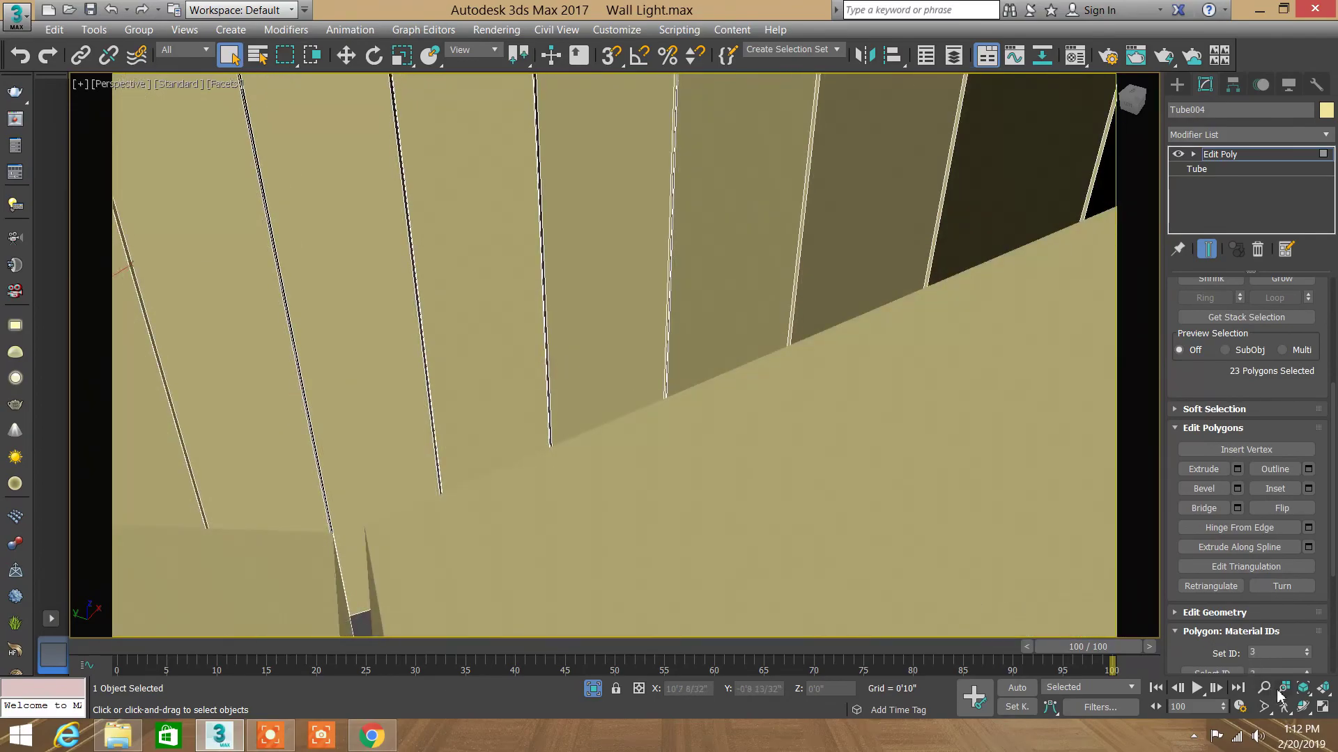
click(1263, 688)
drag(583, 364, 647, 307)
right_click(983, 268)
Step: Leave polygon editing, orbit to the whole wall light, and Unhide All objects
click(914, 217)
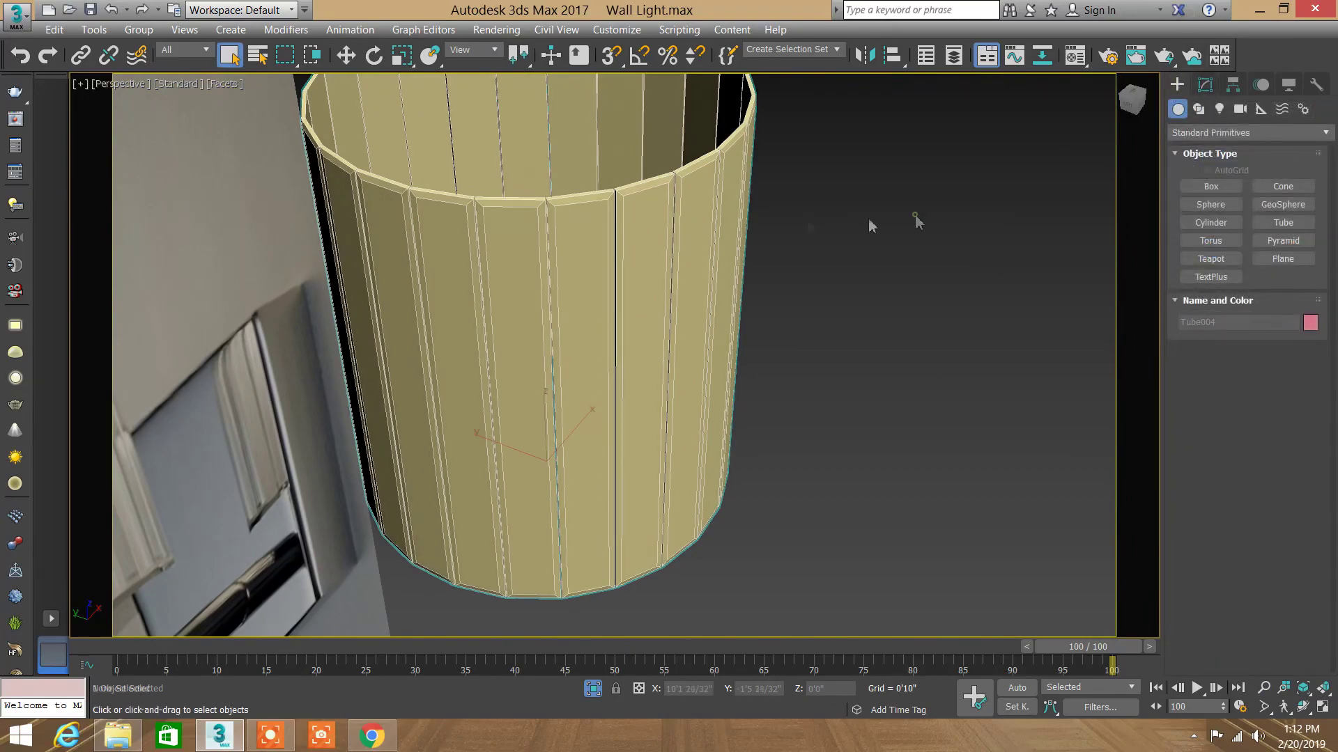
click(1302, 709)
mouse_move(609, 370)
mouse_down()
mouse_move(713, 476)
mouse_move(669, 415)
mouse_up()
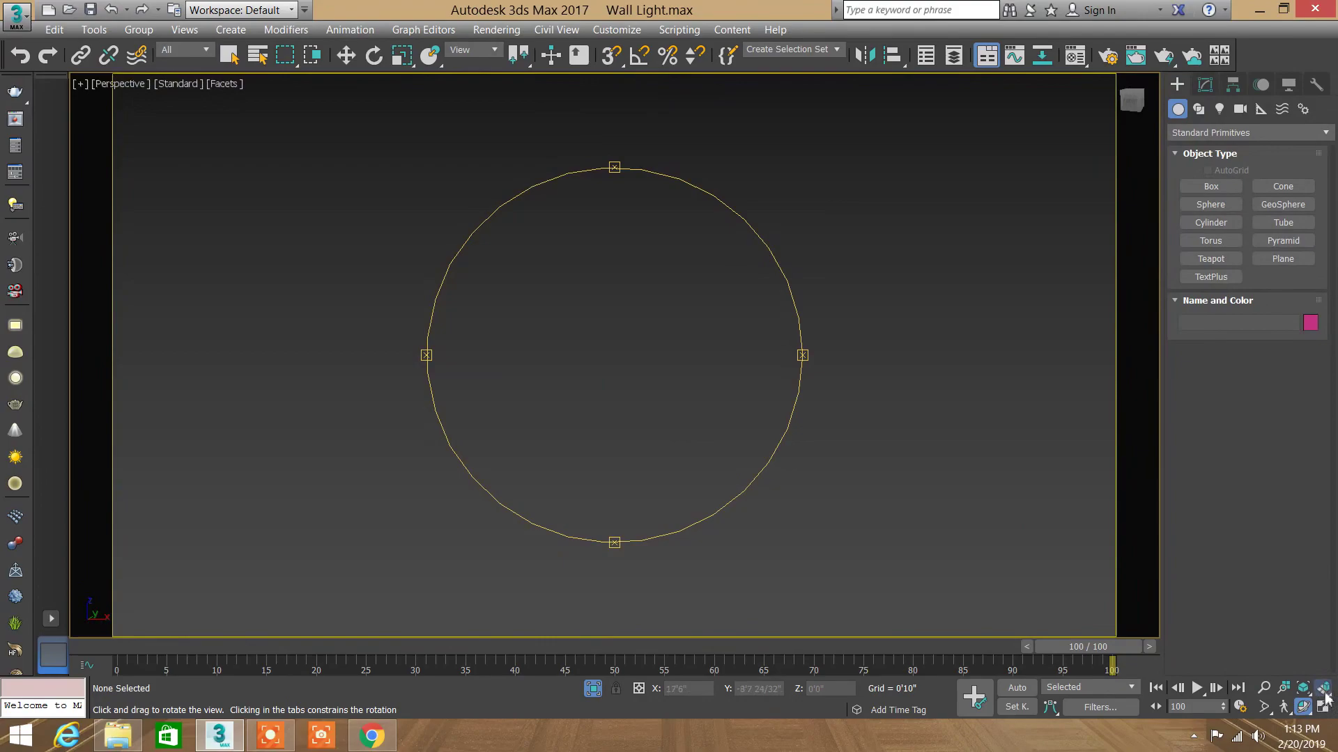
drag(839, 463, 766, 361)
right_click(759, 245)
right_click(794, 304)
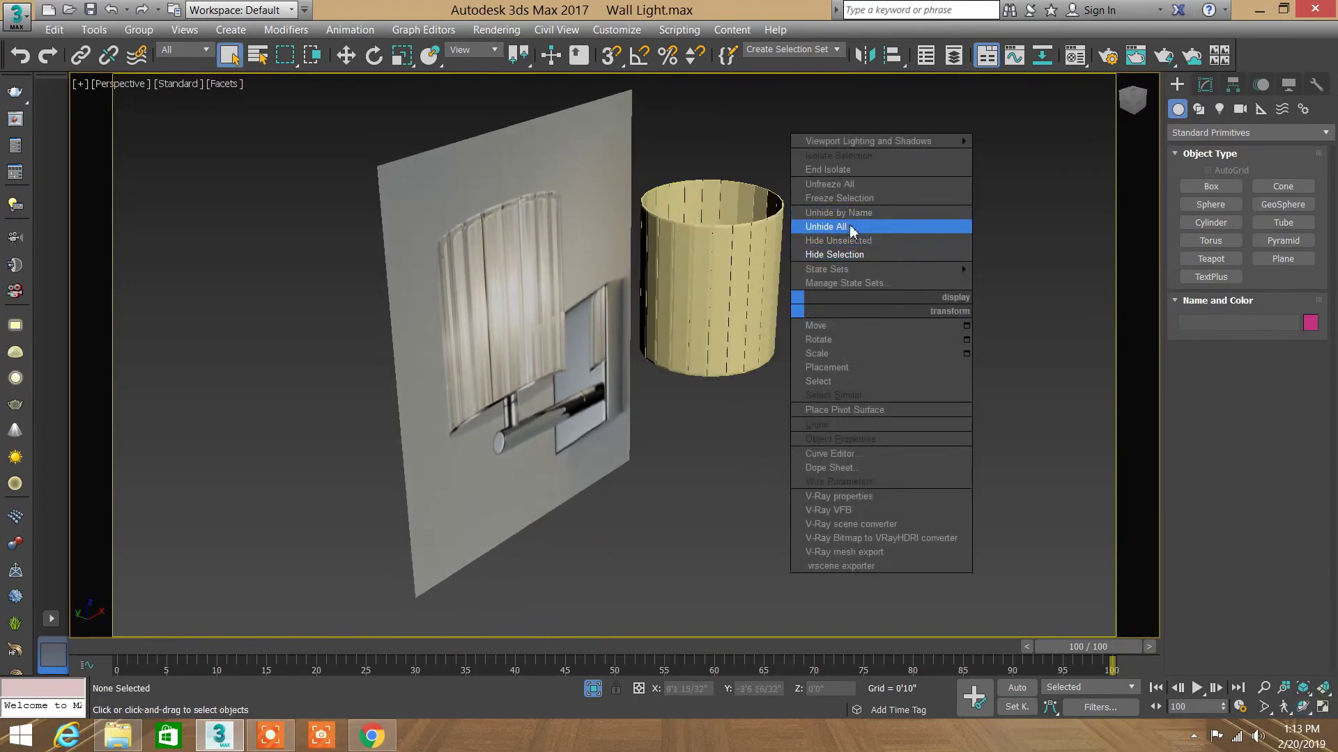
click(851, 229)
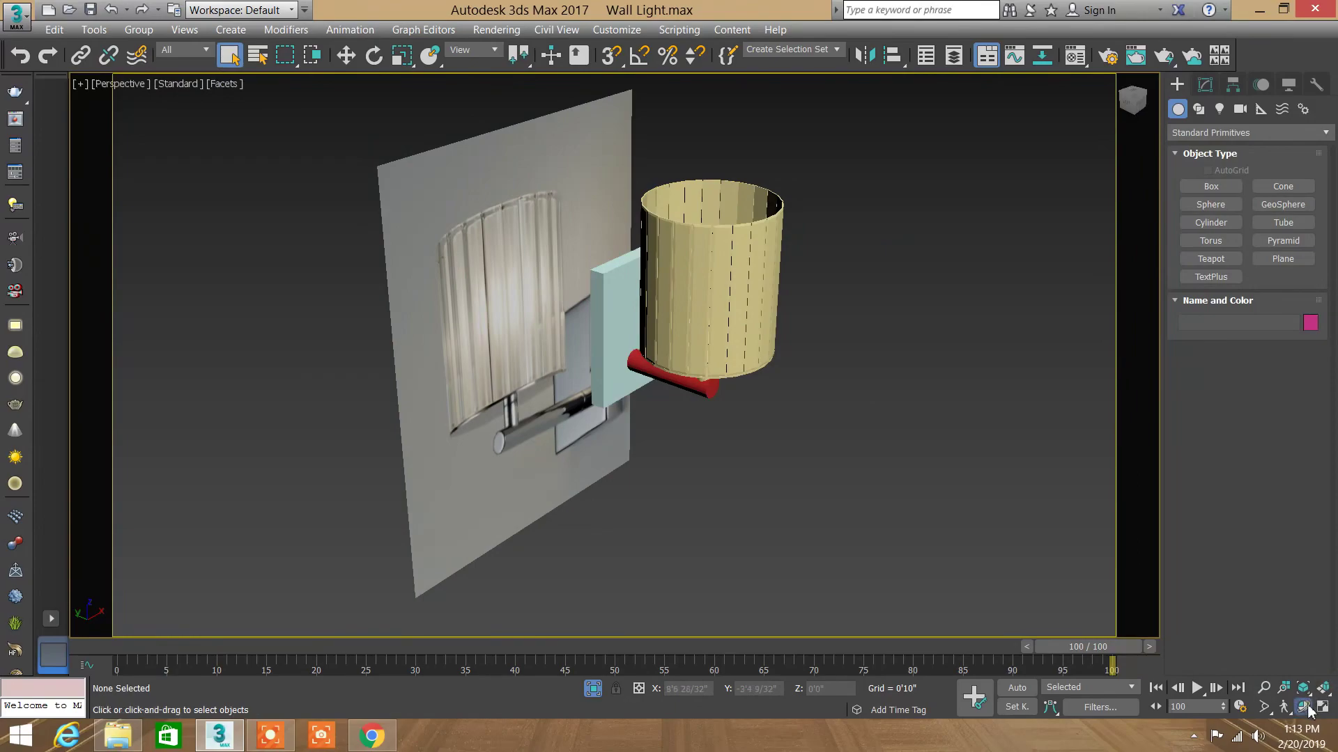
Step: Hide the stray small object group, zoom extents, and restore the four-view layout
click(1304, 707)
right_click(775, 436)
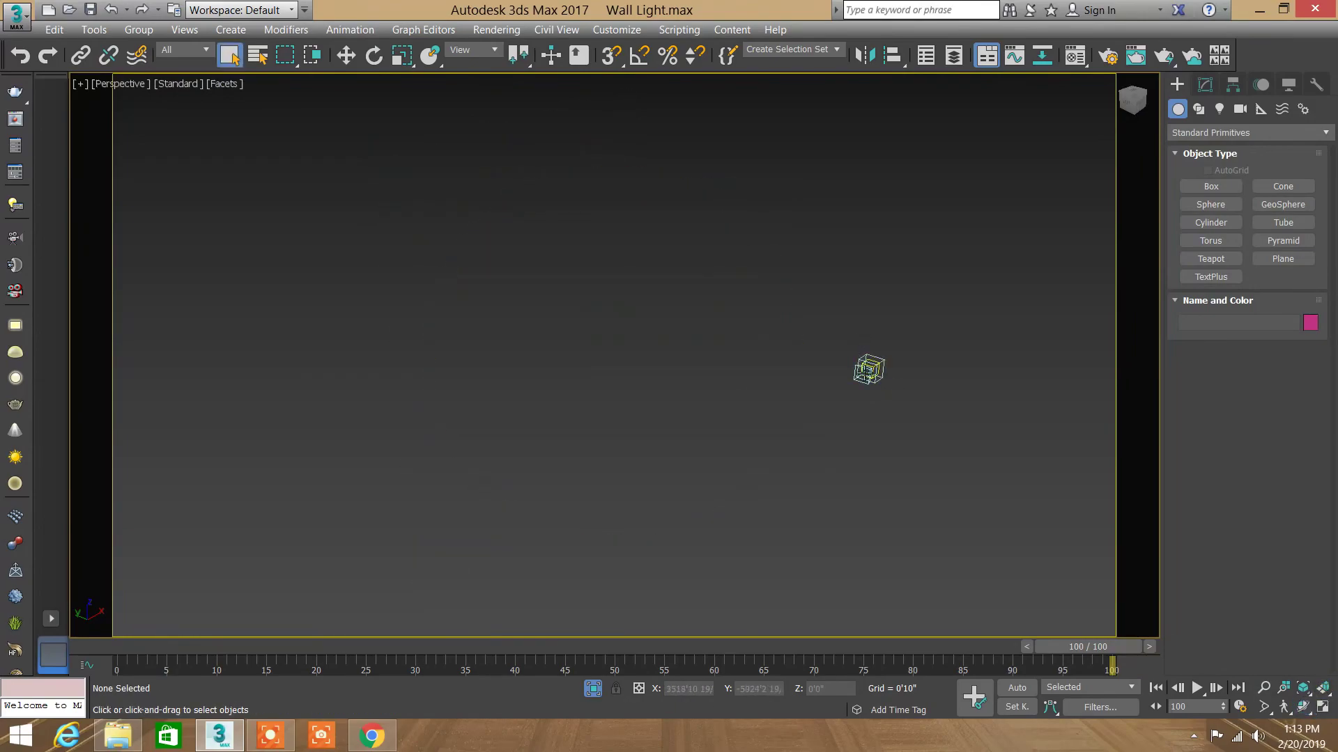
right_click(864, 362)
click(899, 310)
click(1323, 688)
click(1324, 706)
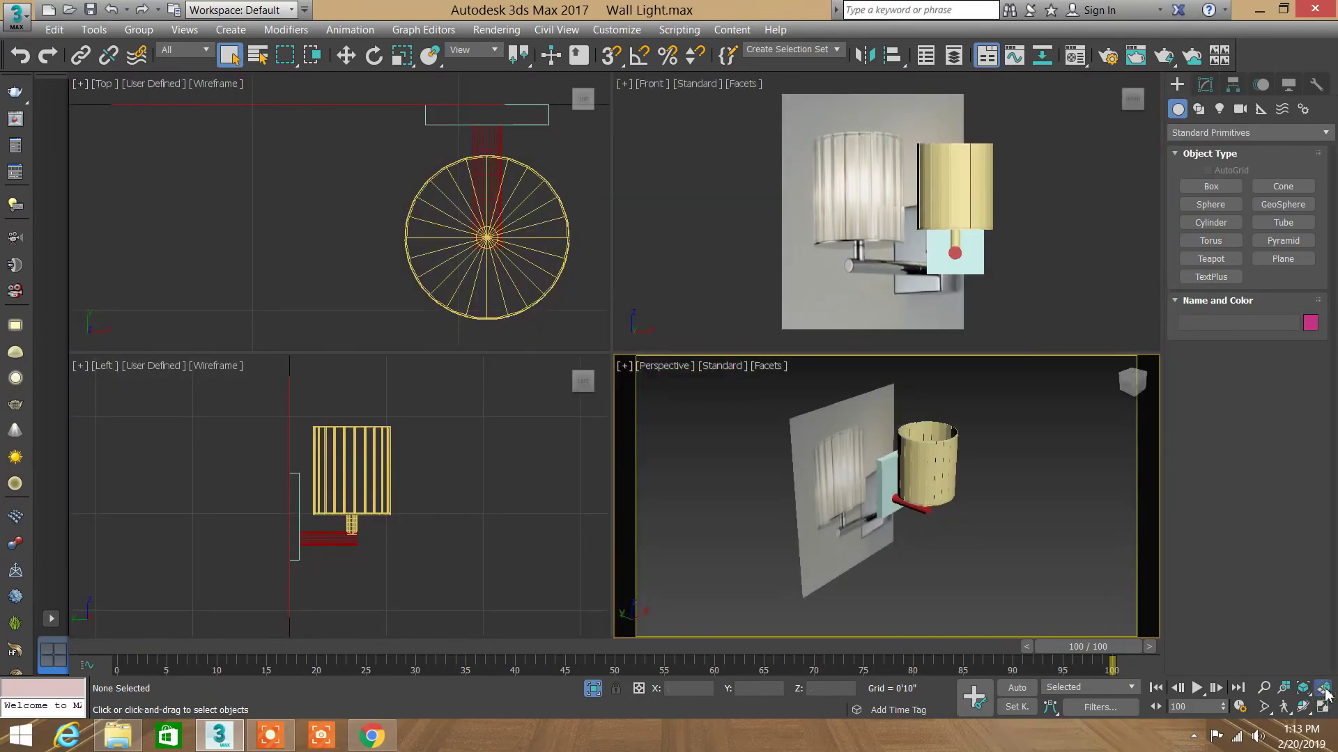
Step: Select the light-blue mounting box and frame it in the perspective view
middle_click(1022, 467)
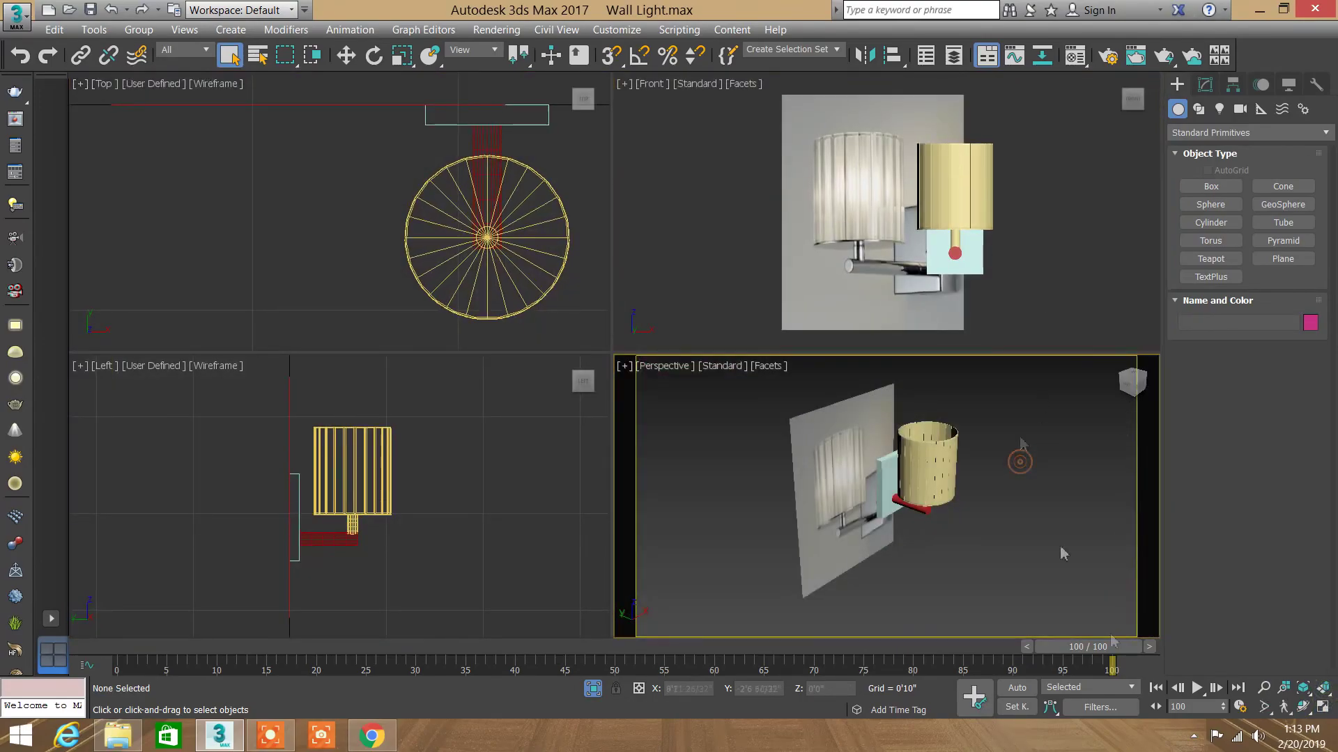
middle_drag(991, 256, 996, 252)
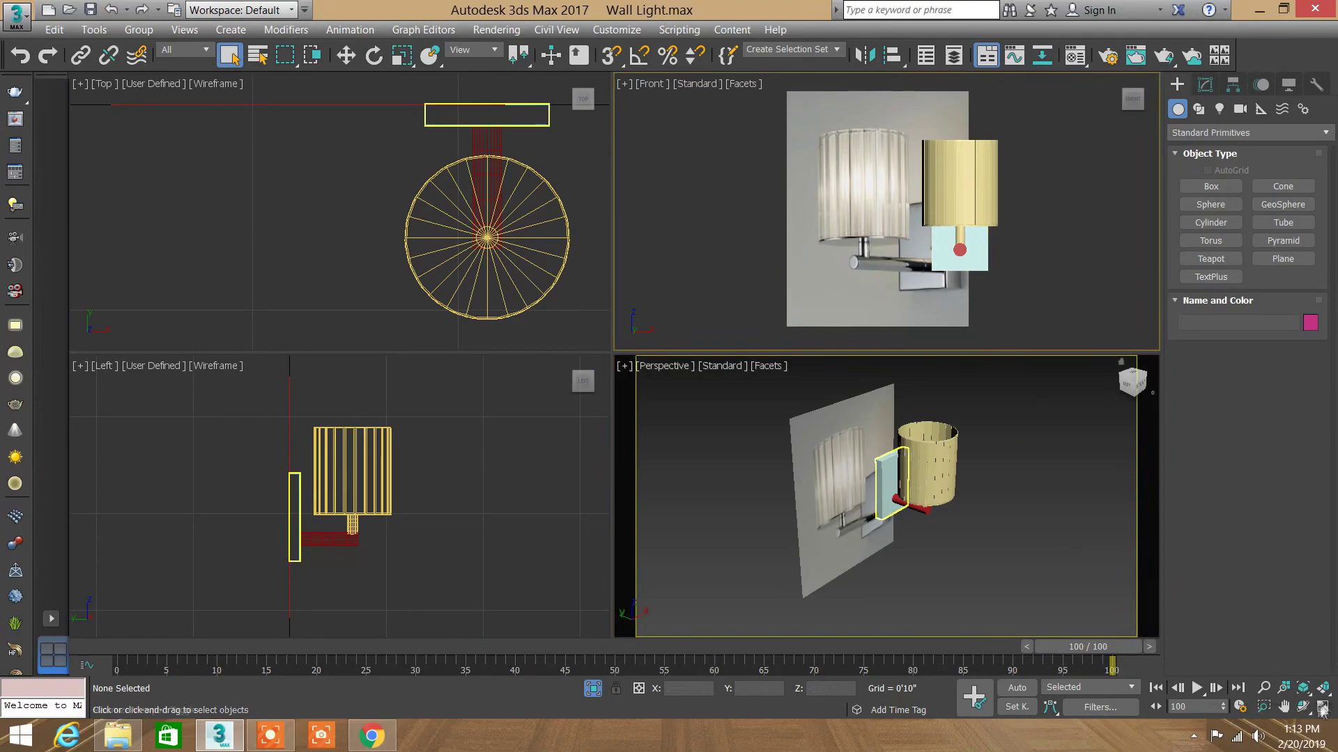
click(869, 494)
click(1326, 692)
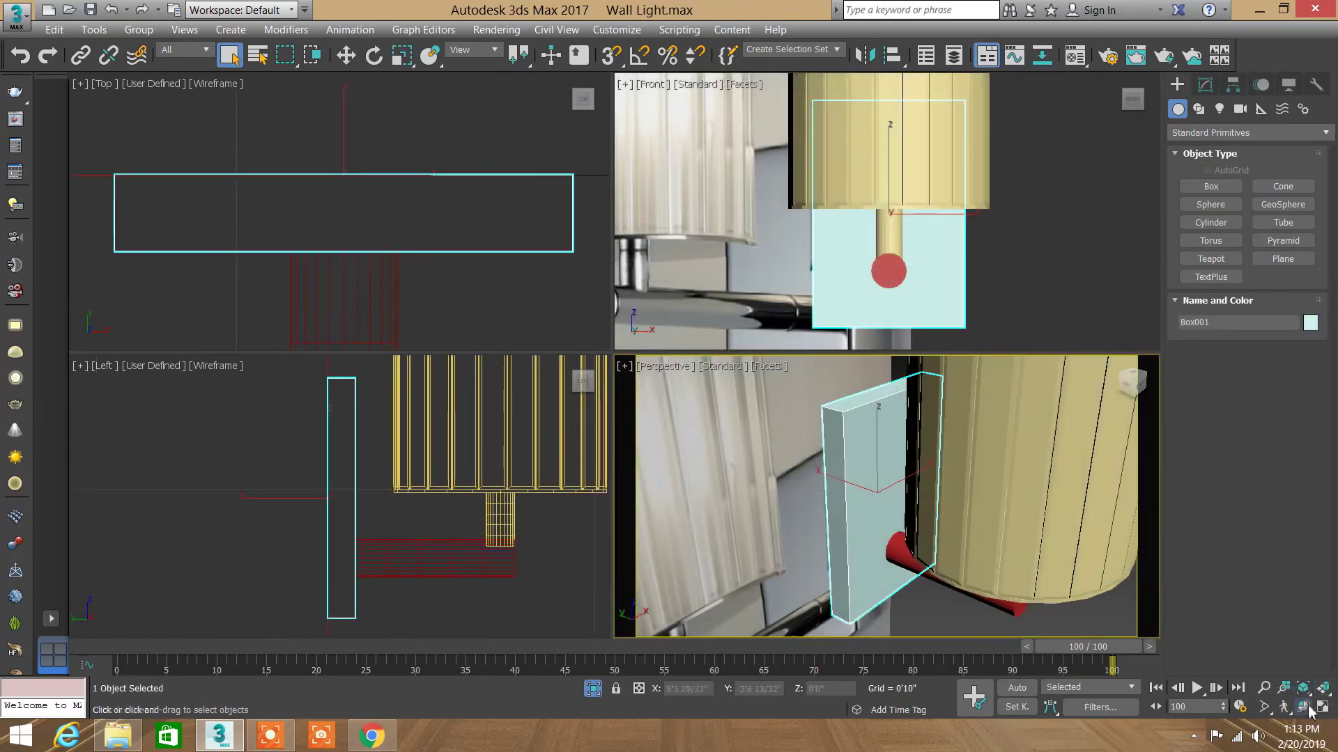
drag(871, 487, 830, 488)
key(Escape)
click(731, 453)
Step: Move the background reference plane to the left along X
click(347, 55)
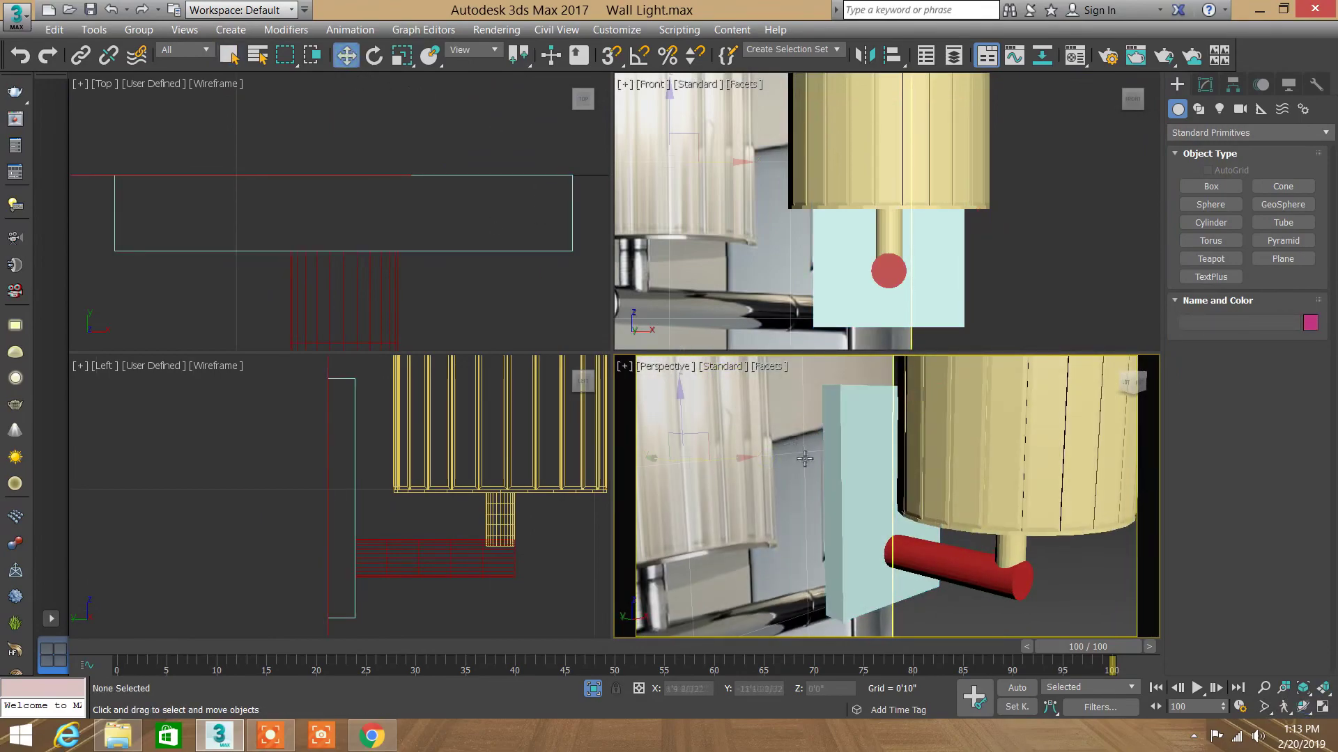
click(753, 471)
mouse_move(753, 471)
mouse_down()
mouse_move(523, 480)
mouse_move(850, 456)
mouse_up()
right_click(850, 456)
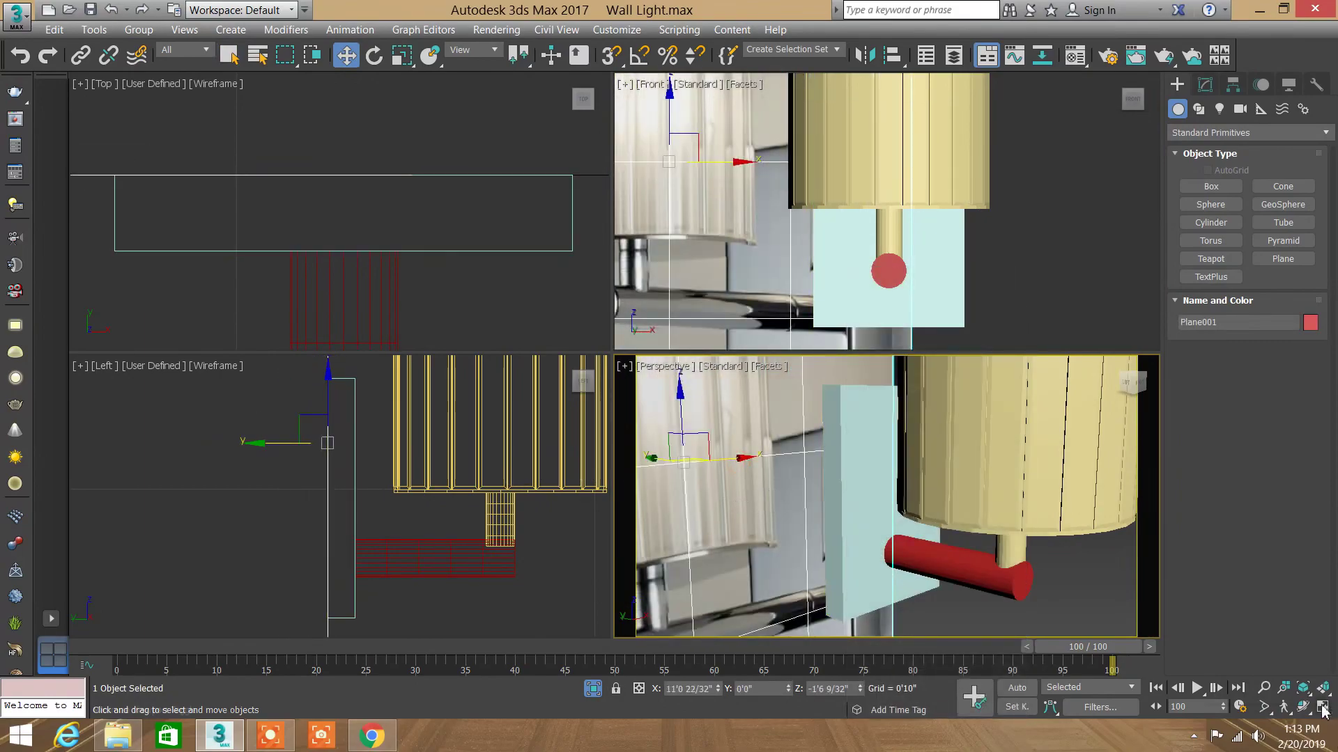
click(1323, 707)
click(1263, 688)
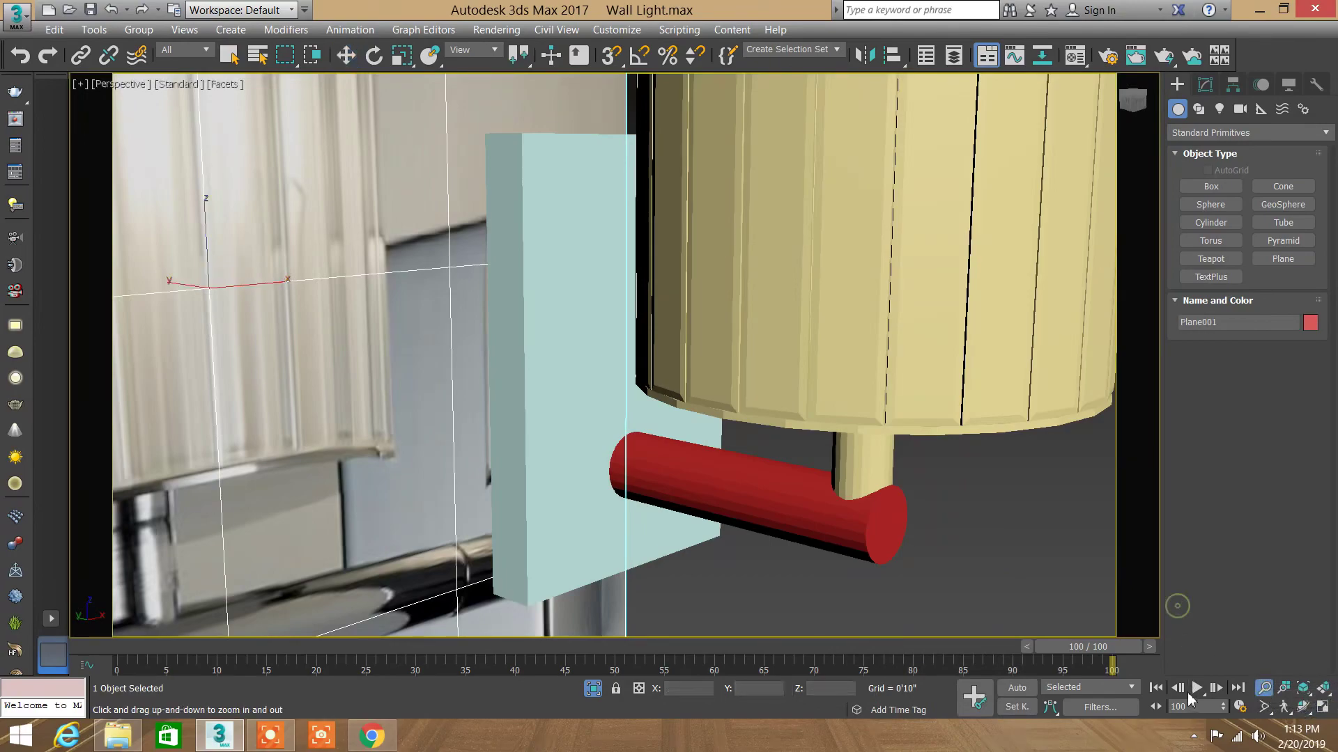
scroll(603, 241, down, 6)
right_click(508, 255)
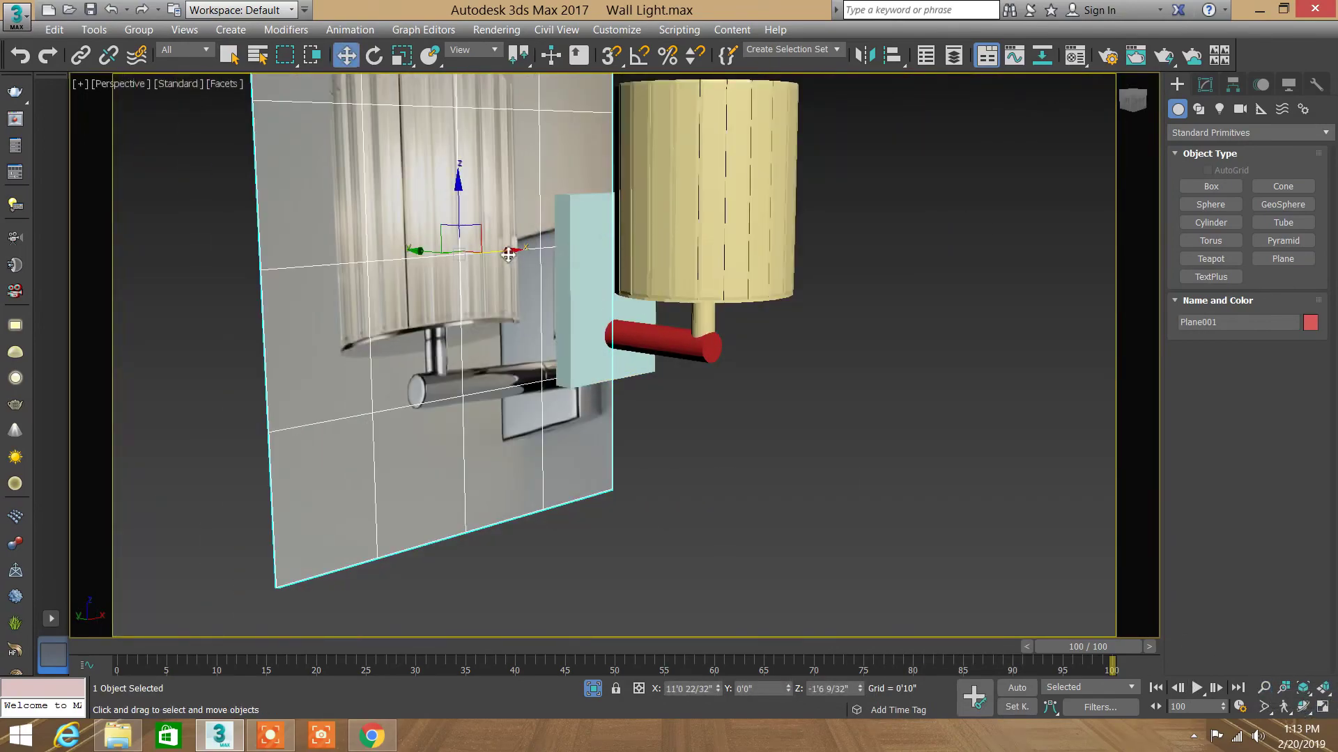
drag(509, 255, 412, 273)
click(229, 55)
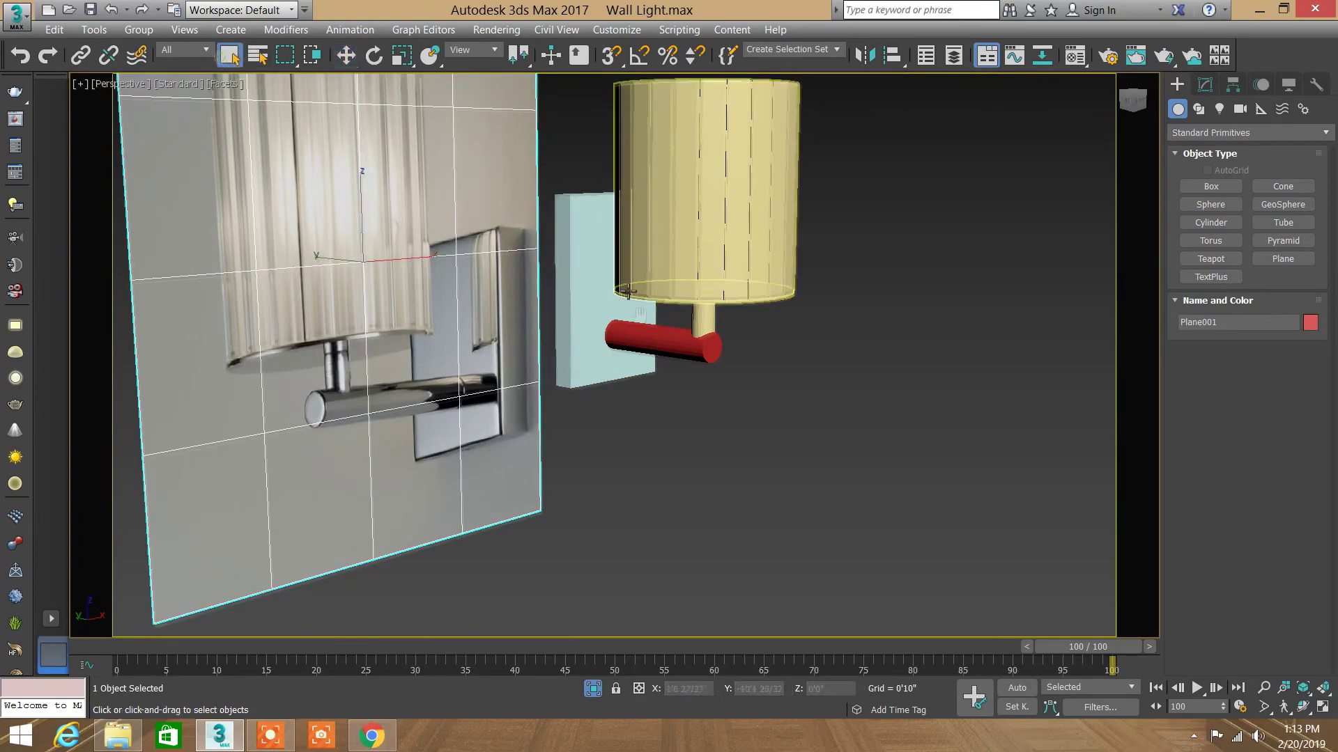
Step: Select the backplate together with the small stem cylinder and open the Customize menu
alt+middle_drag(627, 313, 697, 335)
scroll(690, 502, up, 2)
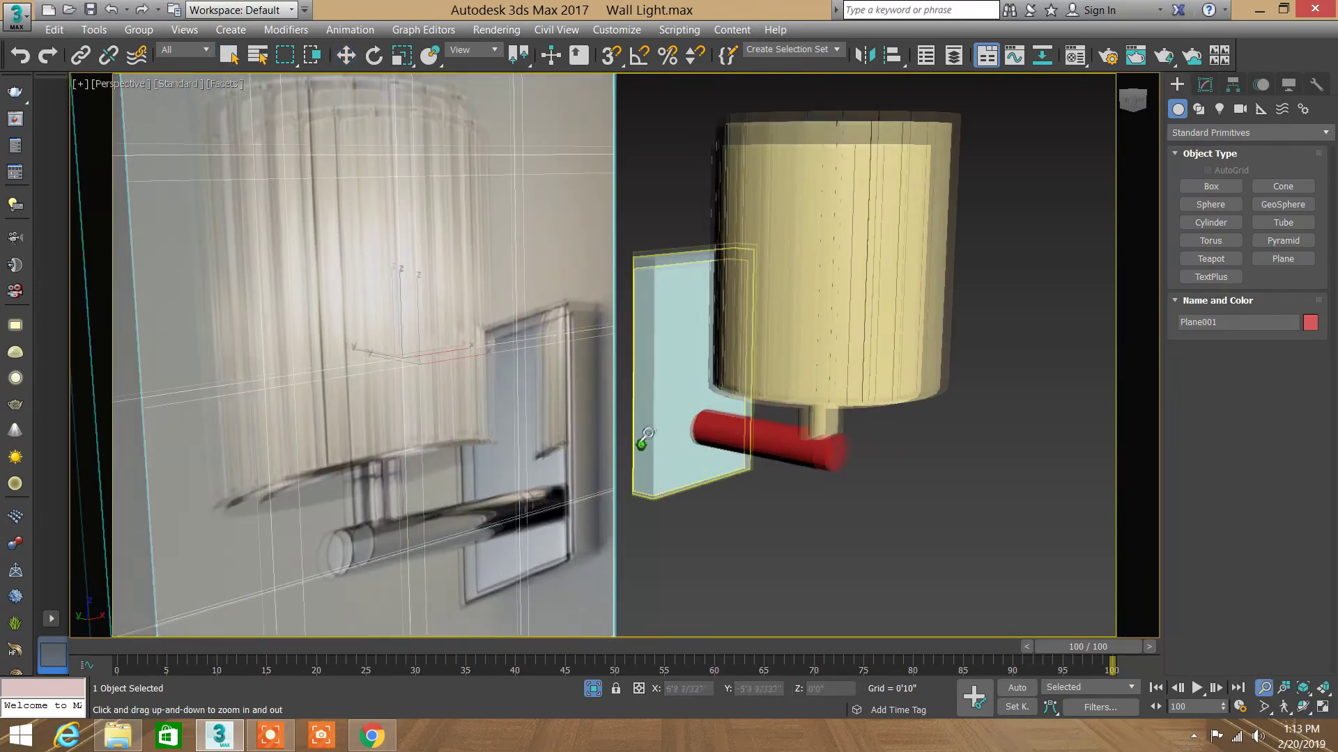
scroll(689, 502, up, 2)
scroll(690, 501, up, 1)
click(725, 458)
click(657, 272)
ctrl+click(840, 367)
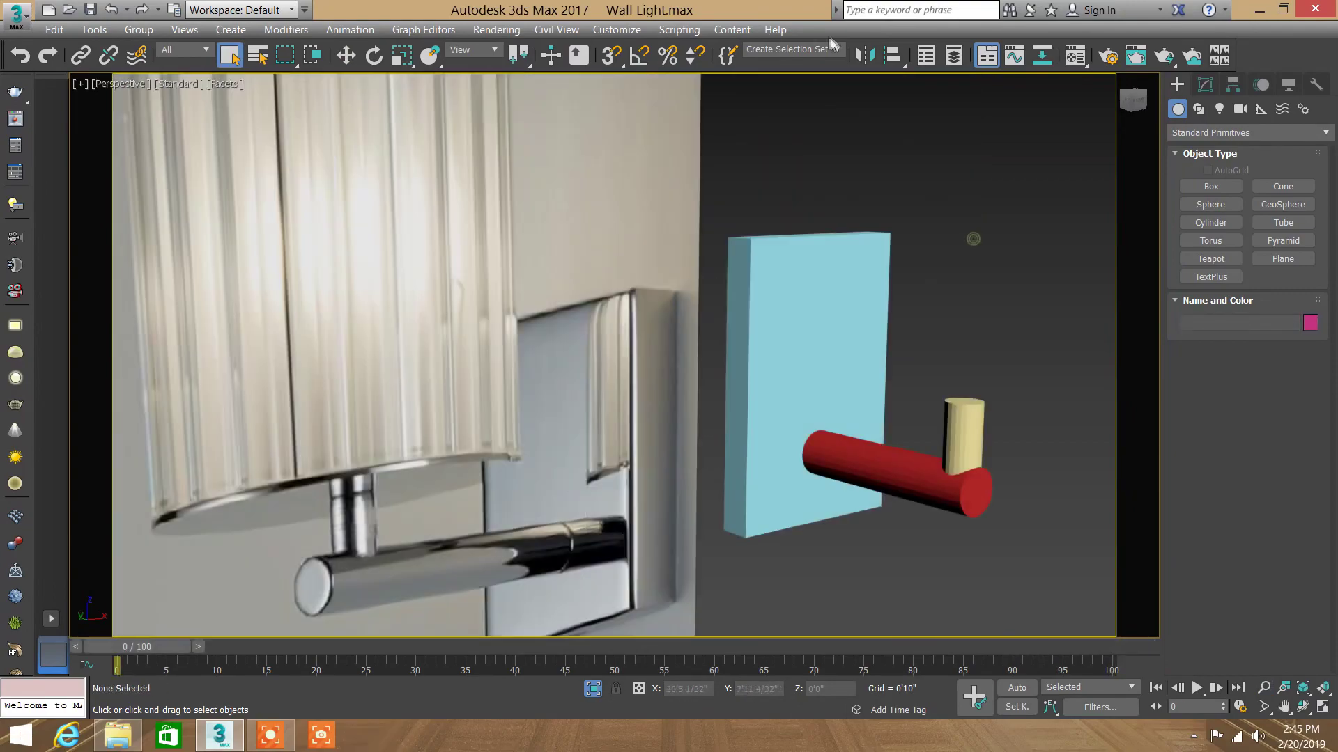
click(679, 29)
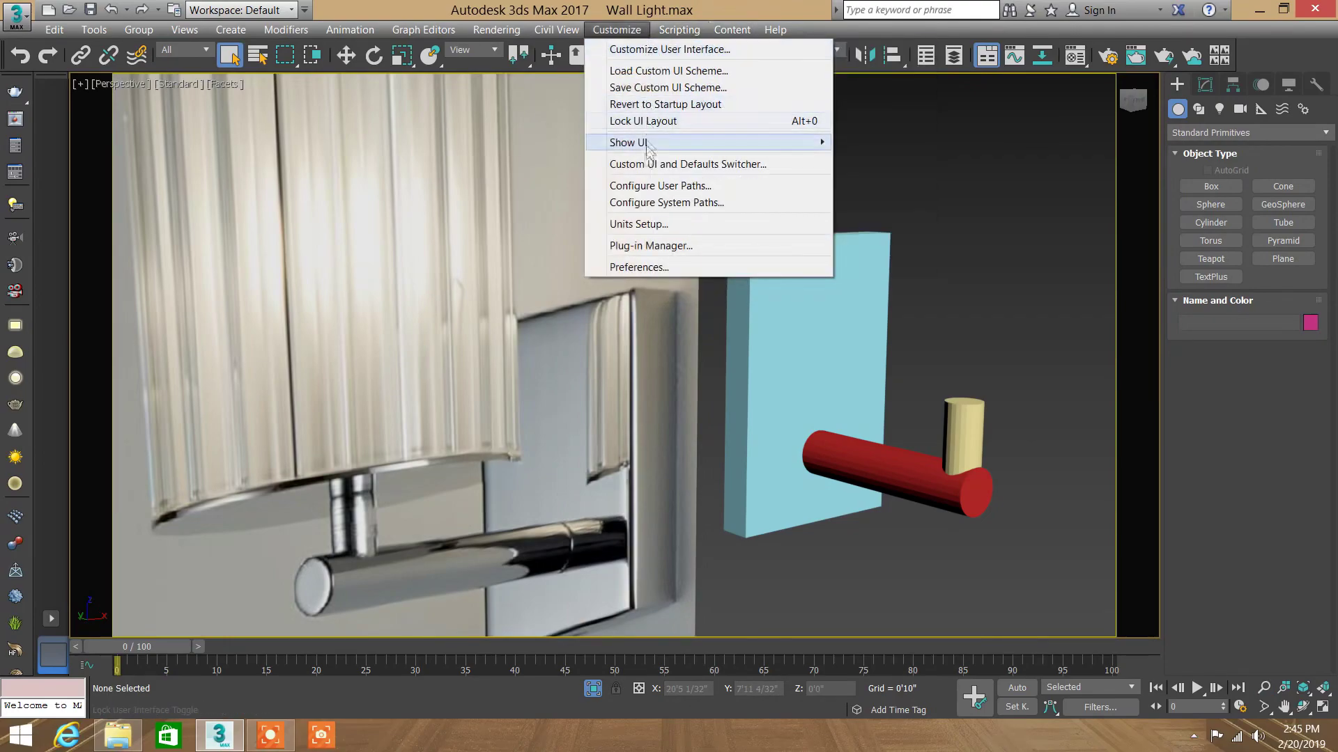
Step: Set the scene display units to Metric in Units Setup
click(631, 218)
click(588, 287)
click(680, 516)
Step: Select the backplate box, frame it, and show its parameters in the Modify panel
click(752, 297)
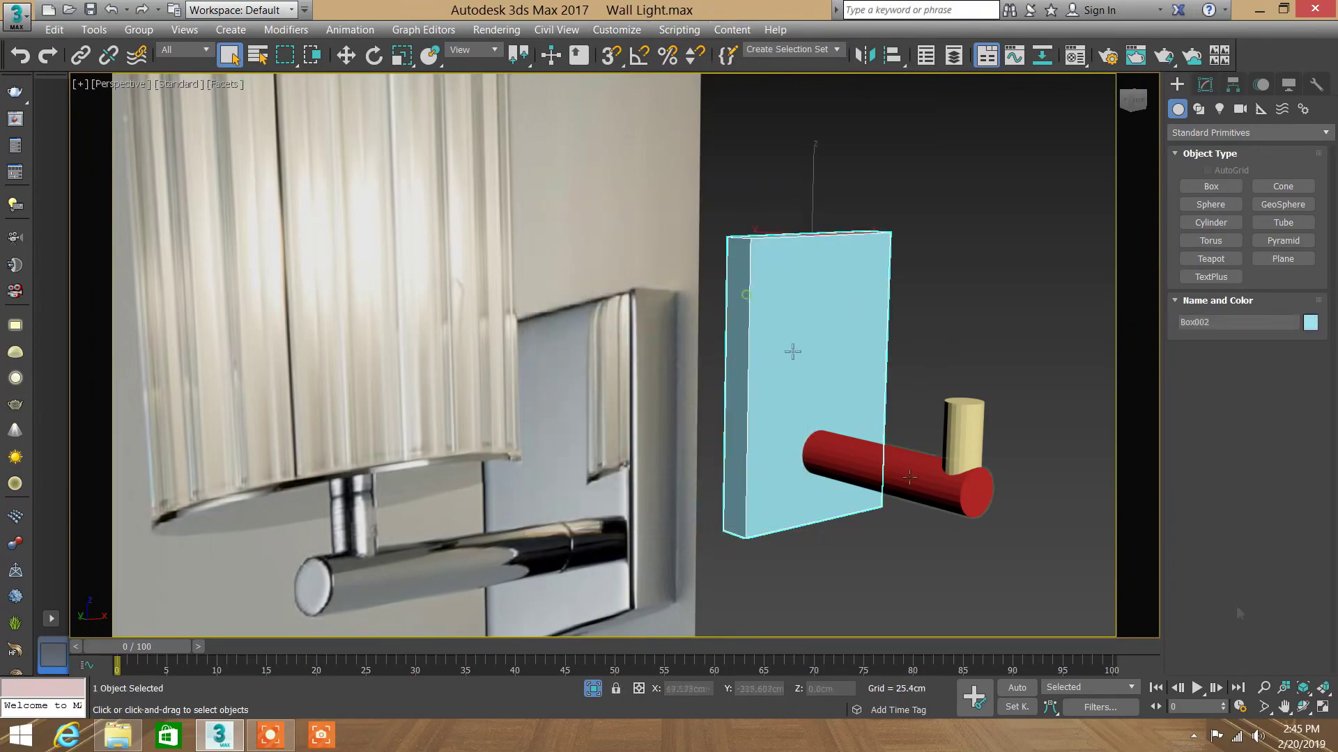
click(1323, 687)
drag(637, 366, 725, 269)
click(1263, 687)
mouse_move(782, 377)
mouse_down()
mouse_move(728, 403)
mouse_move(762, 364)
mouse_up()
right_click(821, 209)
middle_drag(821, 209, 829, 293)
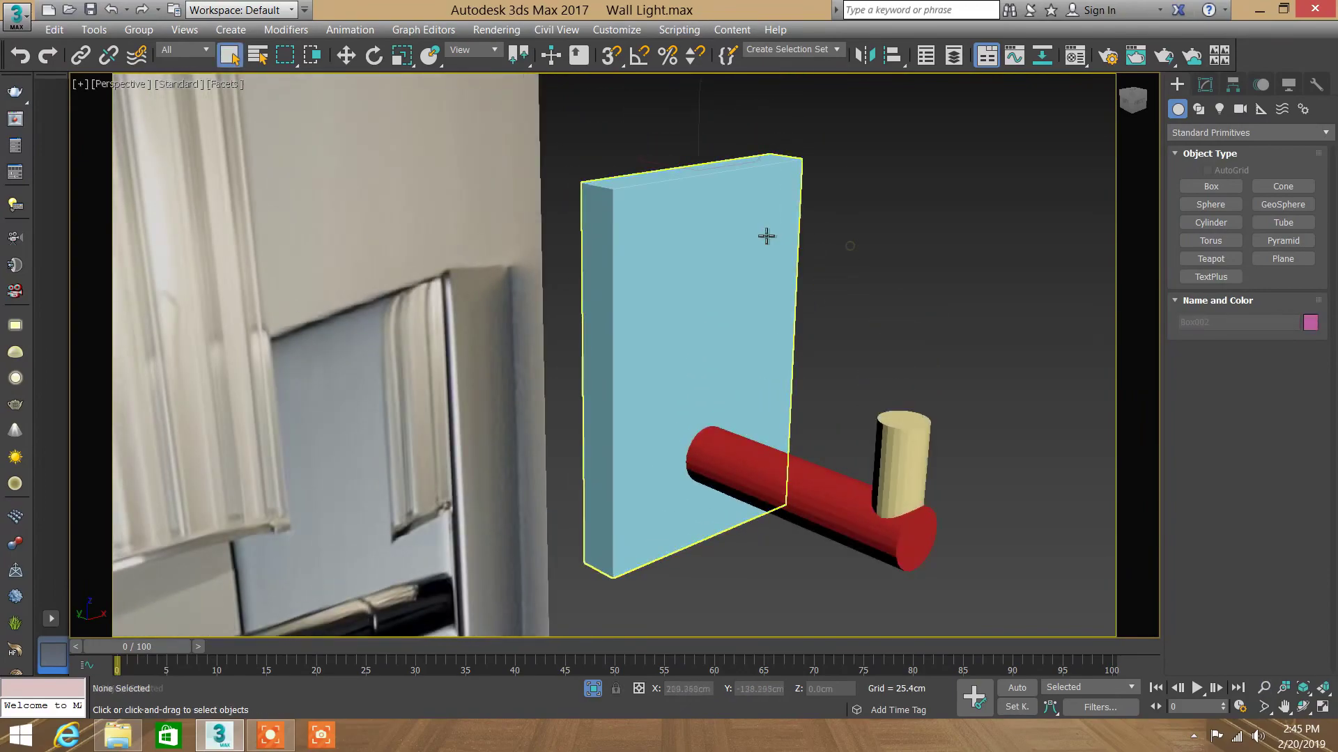
click(1205, 85)
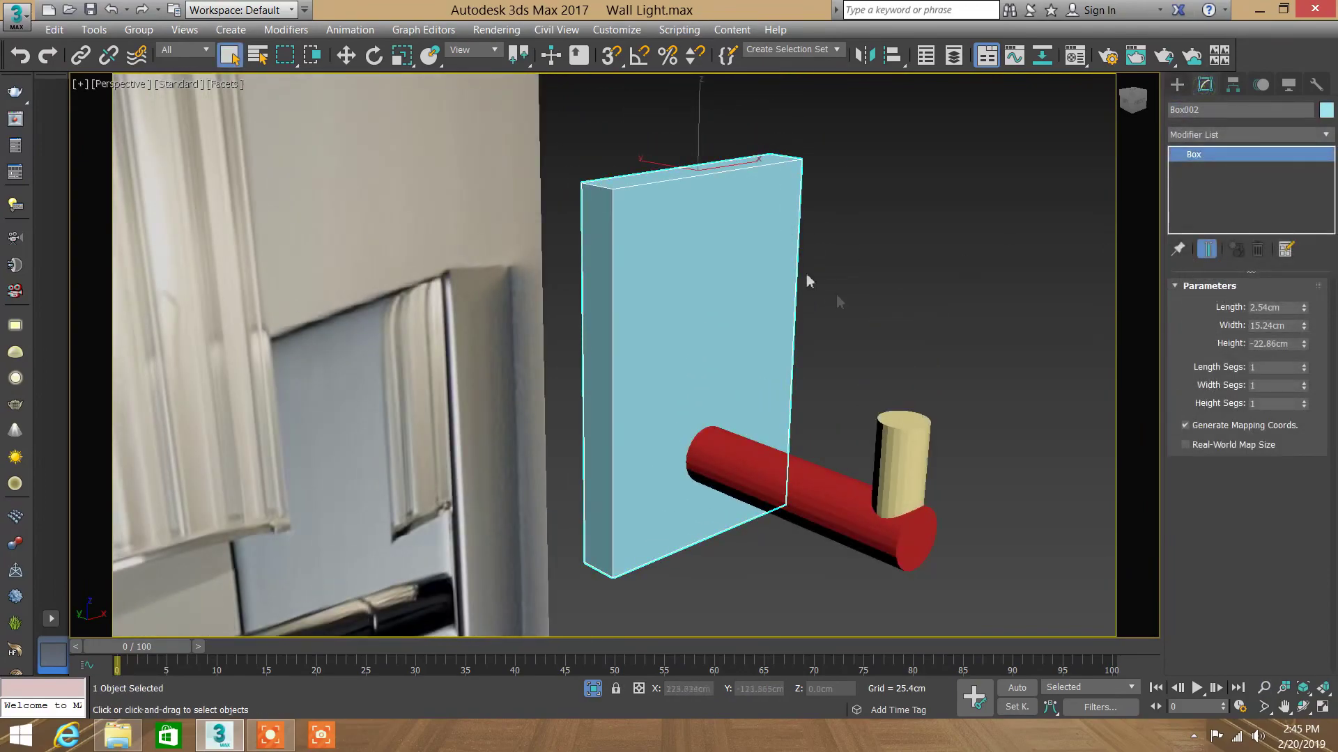
Step: Convert the backplate box to Editable Poly and attach the red cylinder and yellow stem
right_click(808, 281)
click(1045, 478)
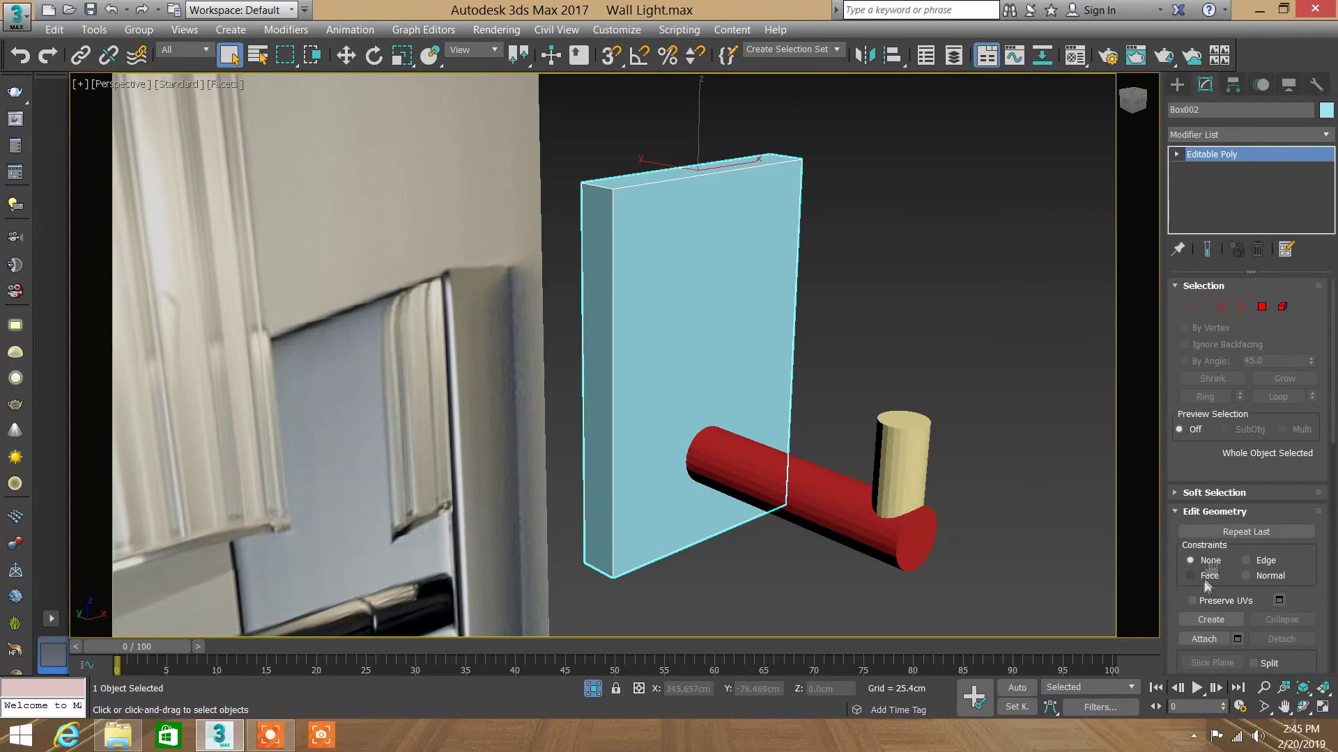
click(1204, 639)
click(767, 474)
click(902, 453)
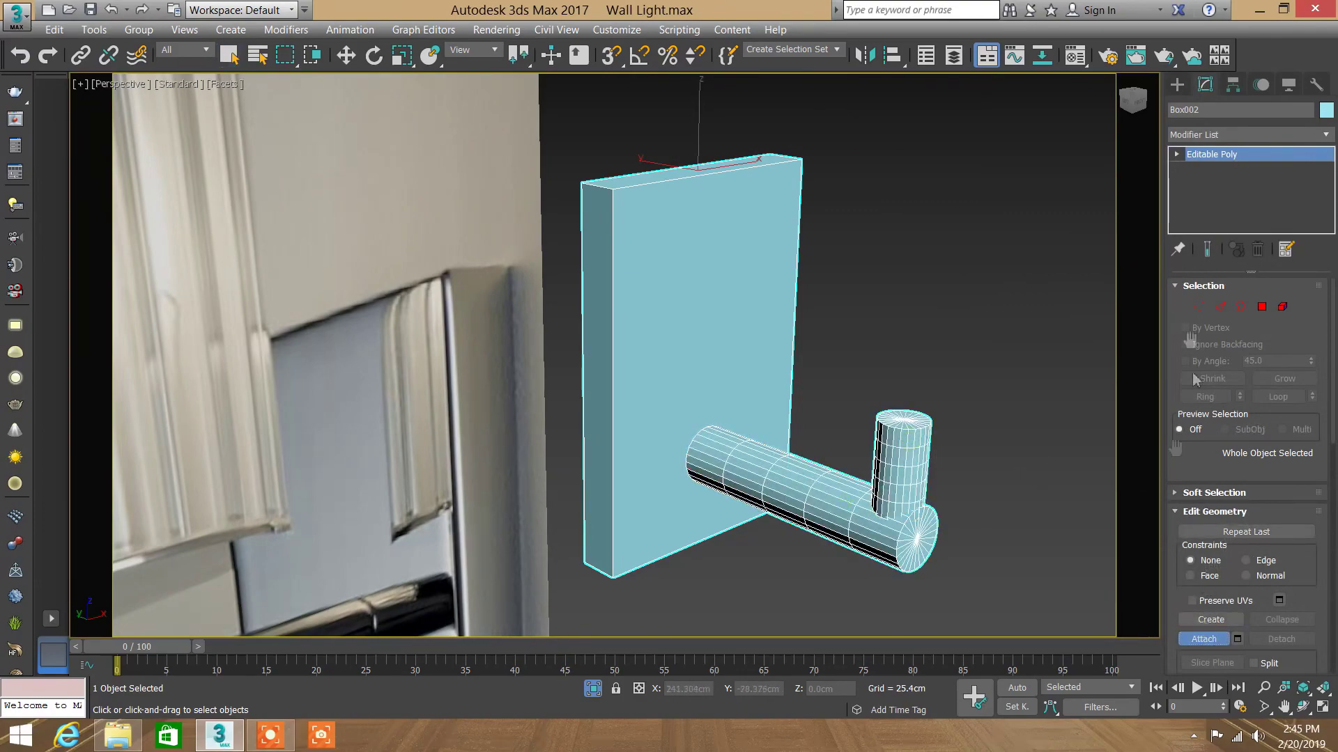
Step: In Edge mode, select the plate's eight outer rim edges using the top and perspective views
click(1220, 307)
click(724, 175)
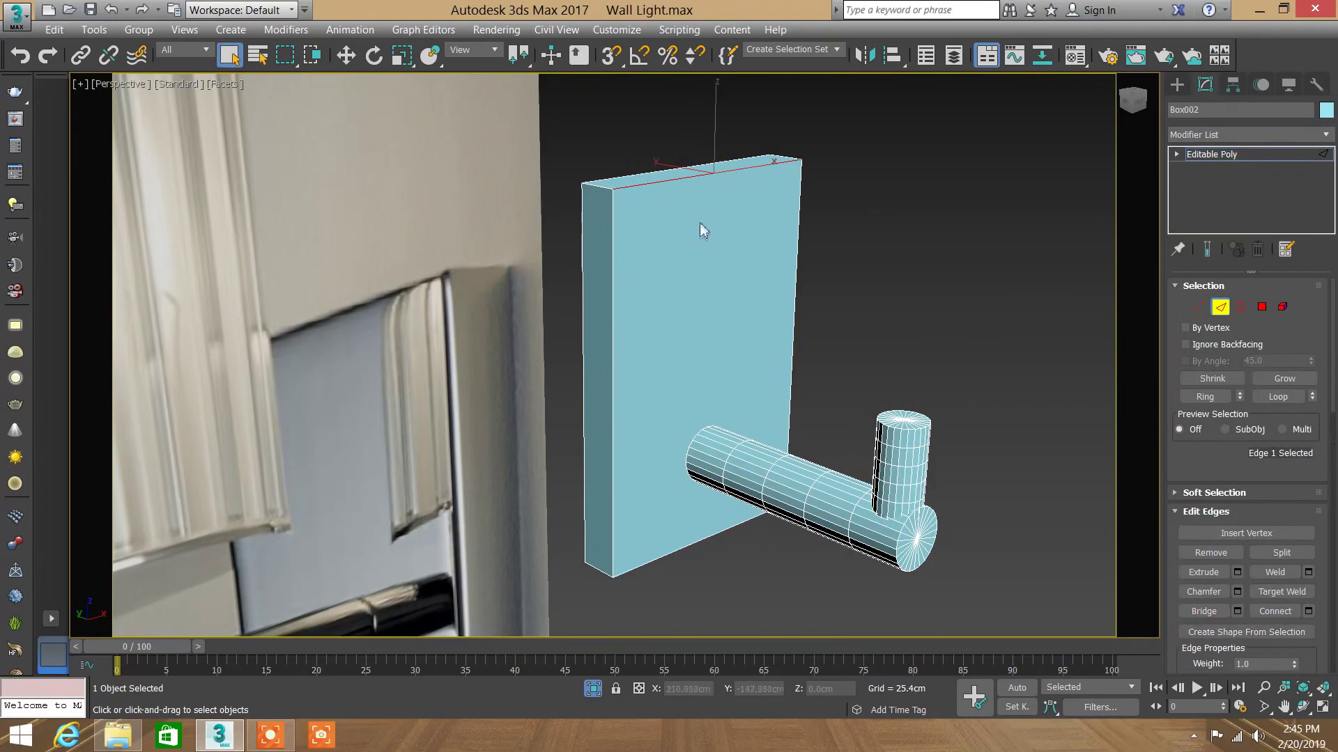
key(alt+w)
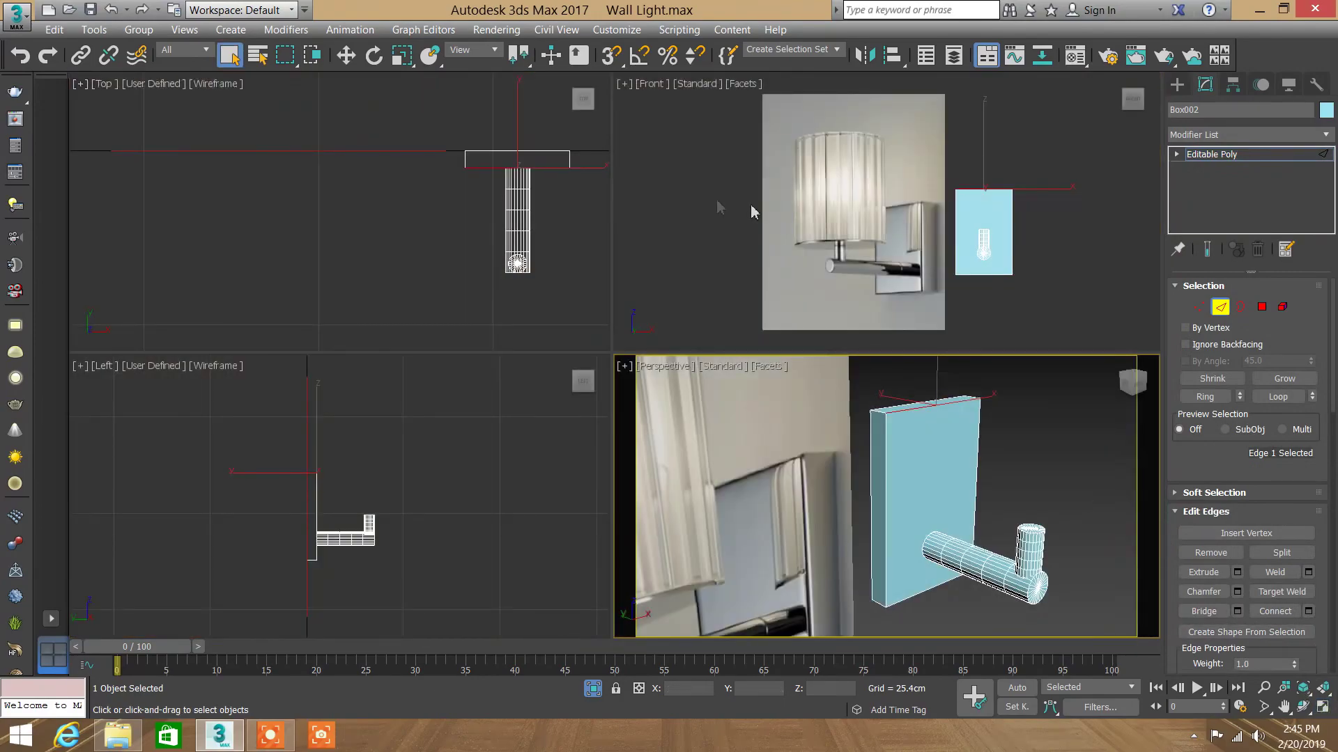
right_click(542, 174)
drag(451, 167, 579, 143)
middle_click(1050, 463)
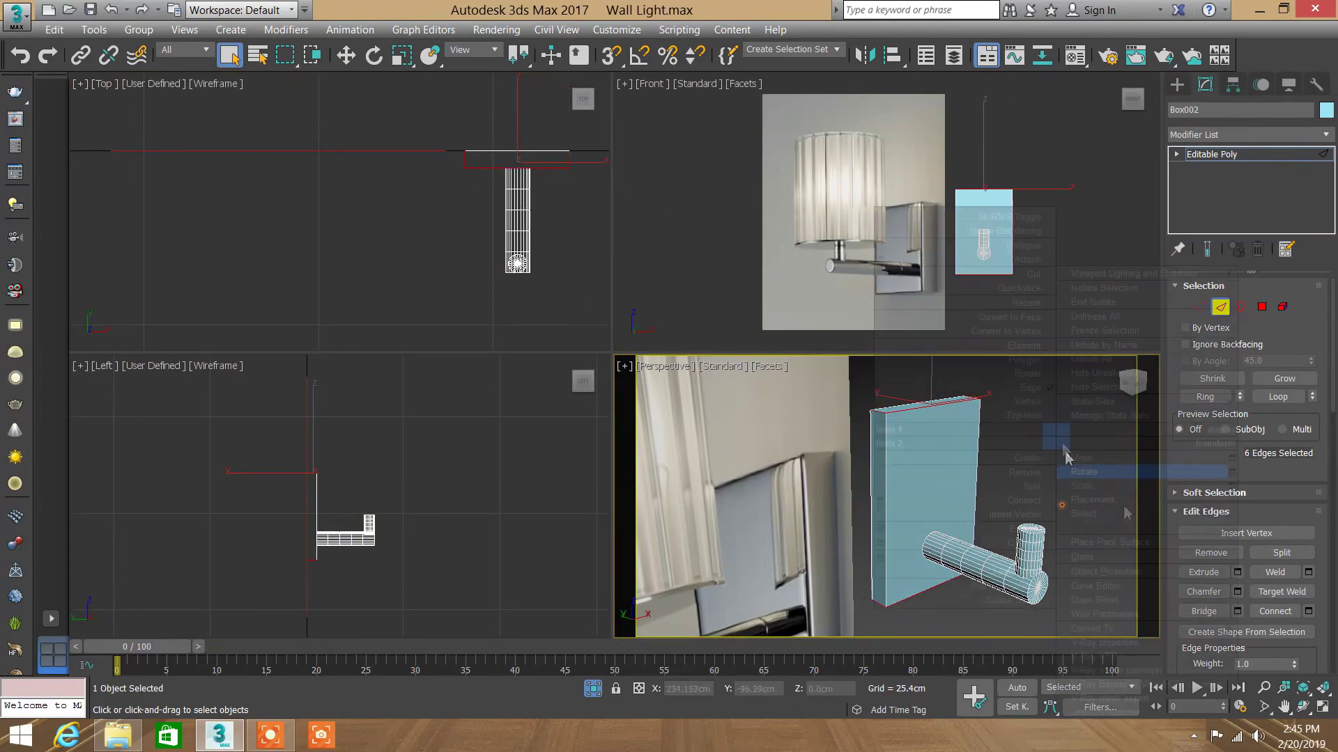
right_click(1066, 454)
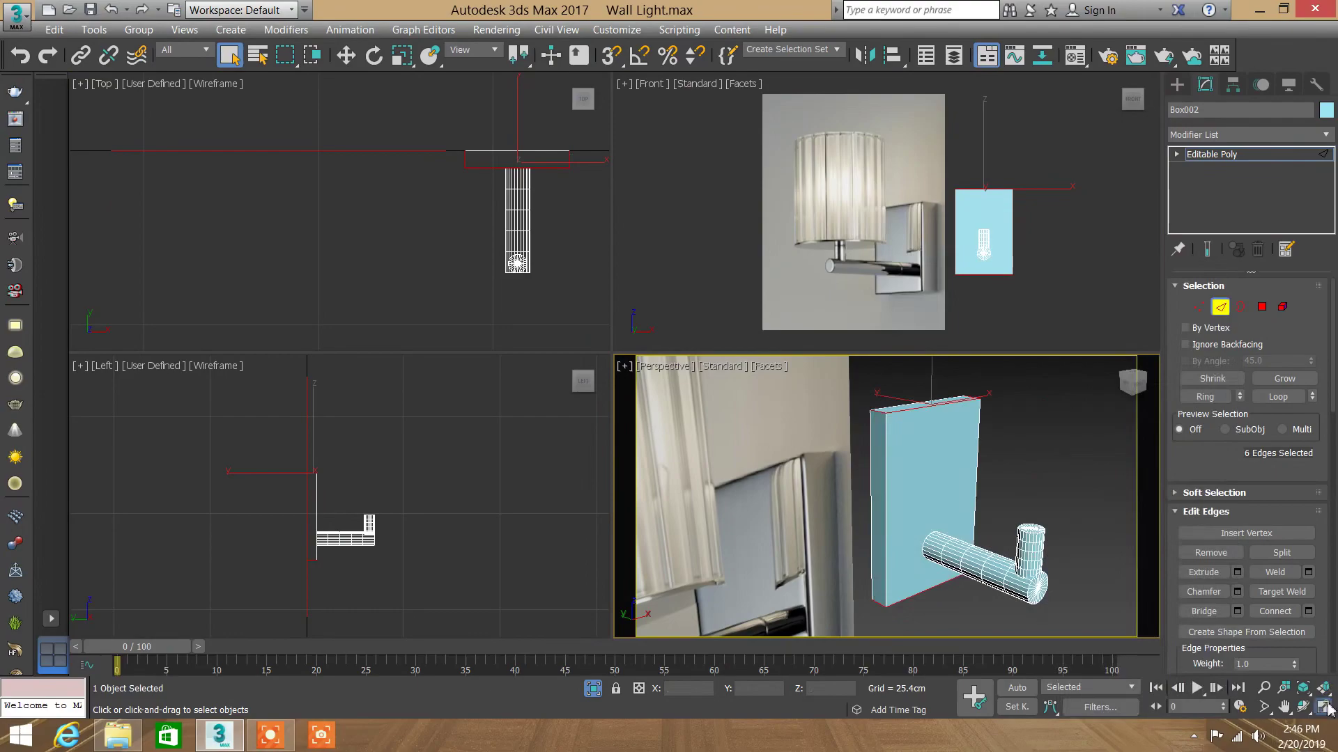
click(1324, 707)
ctrl+click(802, 230)
ctrl+click(616, 268)
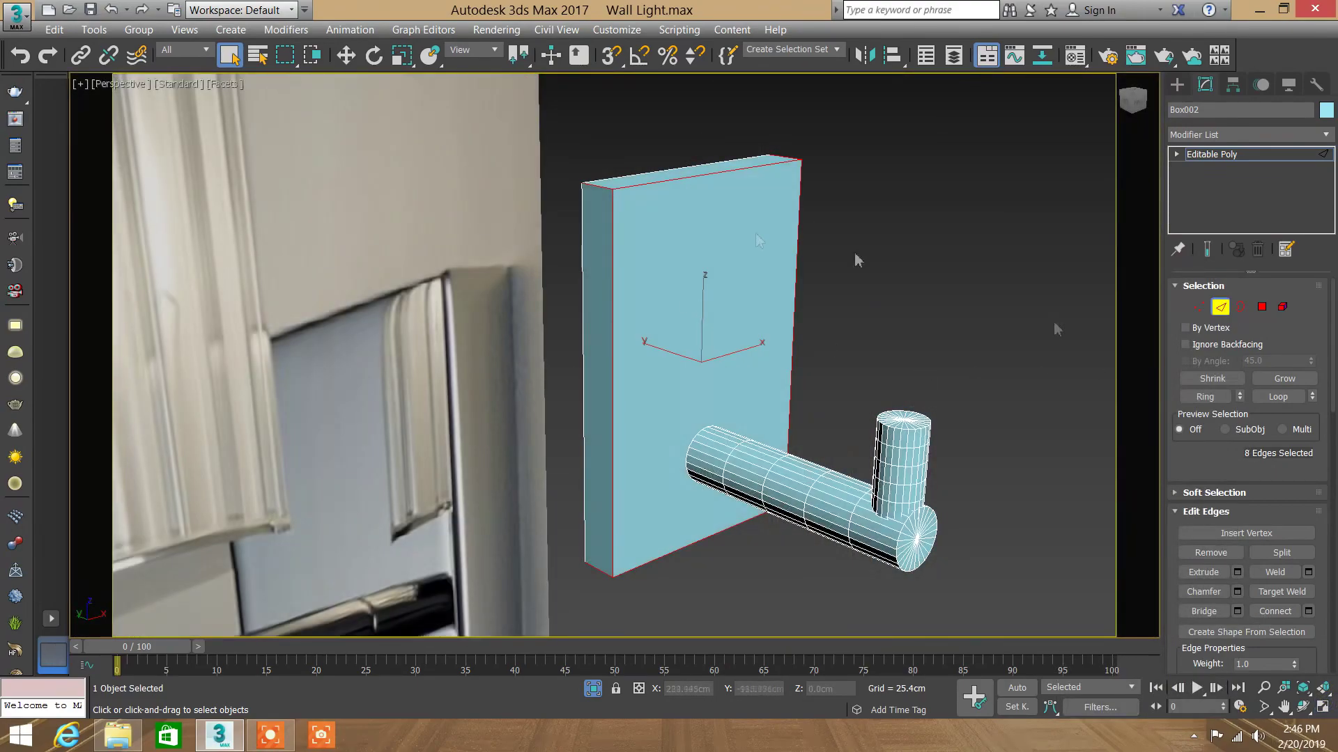
click(1263, 687)
mouse_move(601, 286)
mouse_down()
mouse_move(603, 273)
mouse_move(663, 344)
mouse_move(657, 278)
mouse_move(672, 264)
mouse_up()
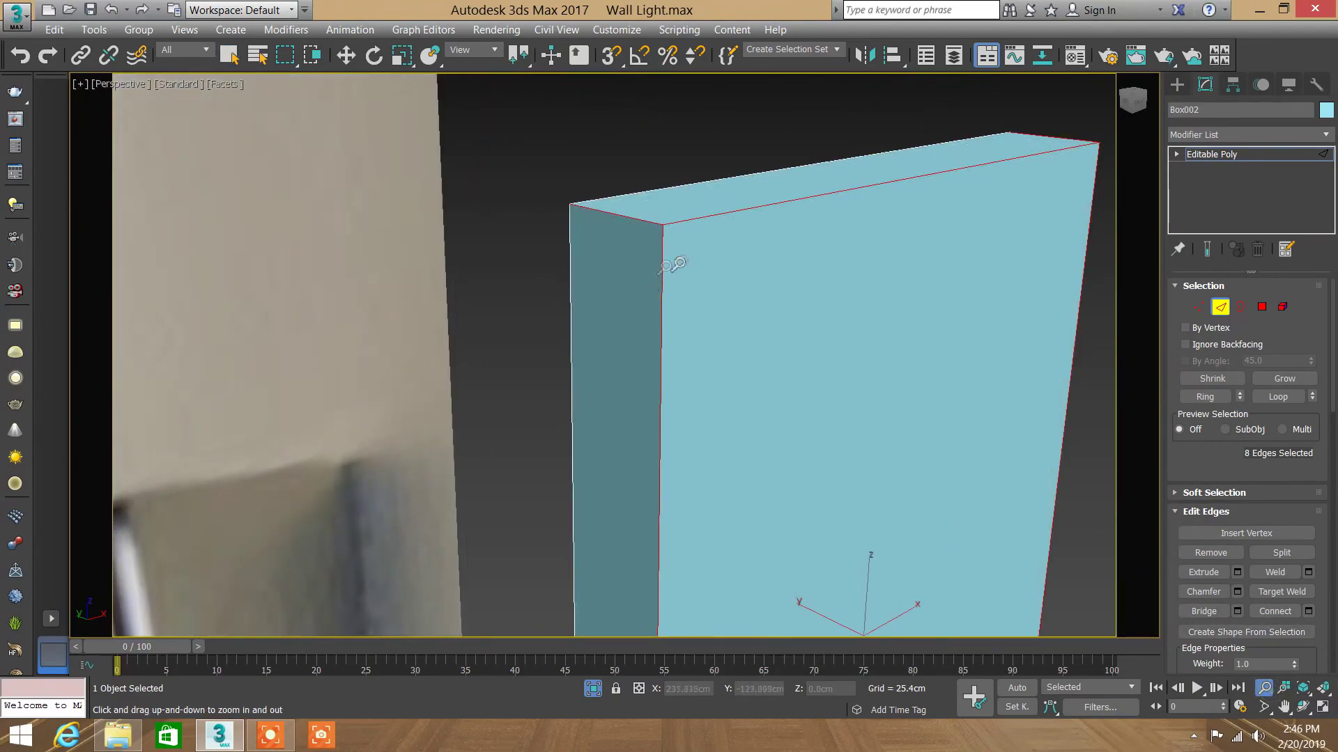
Step: Chamfer the selected rim edges with a standard 0.25cm chamfer, then a 0.125cm chamfer
right_click(672, 265)
click(1237, 592)
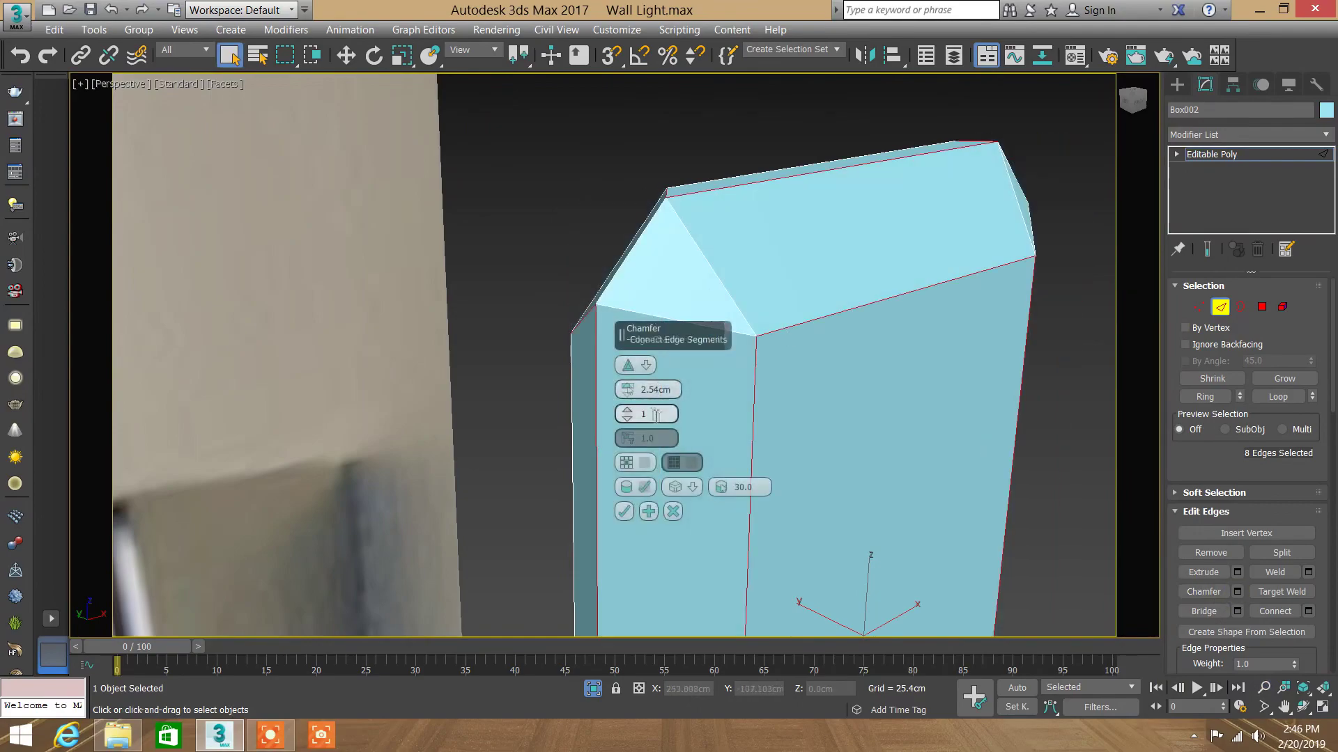
drag(627, 390, 628, 388)
click(628, 365)
click(629, 365)
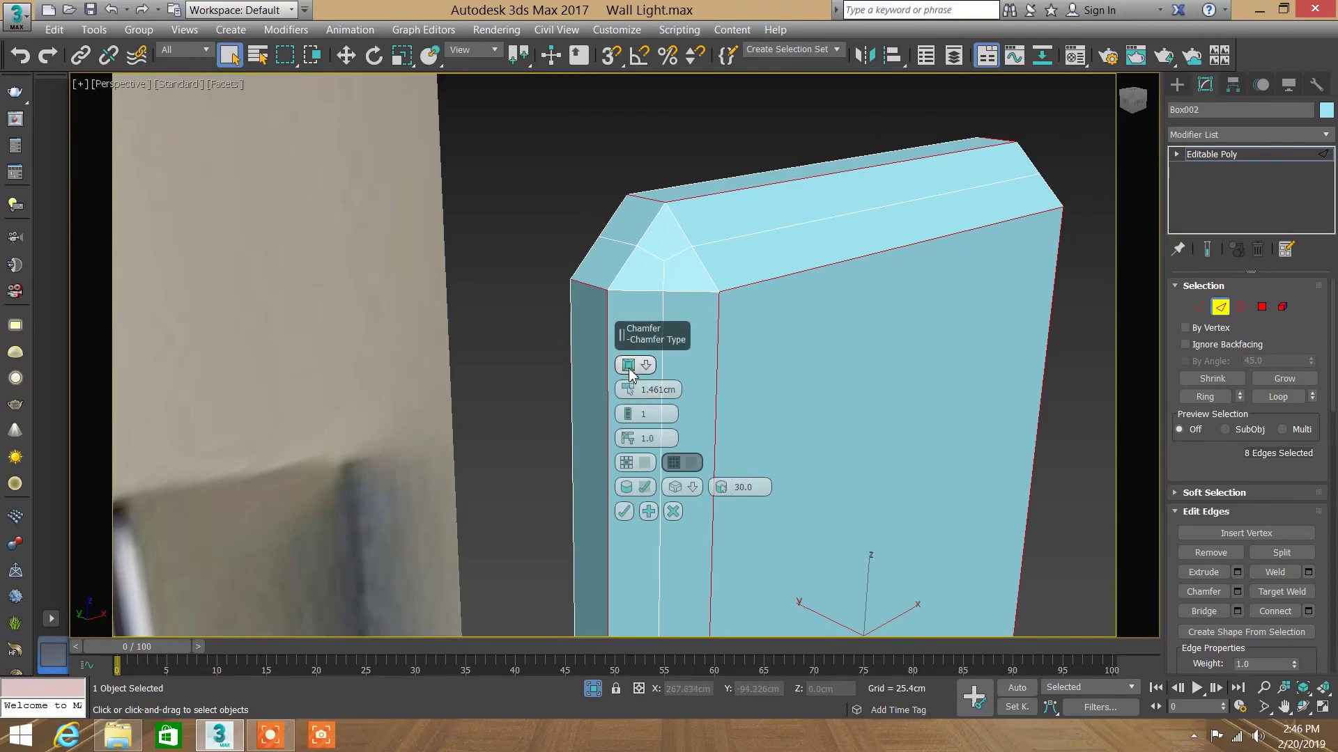
click(629, 369)
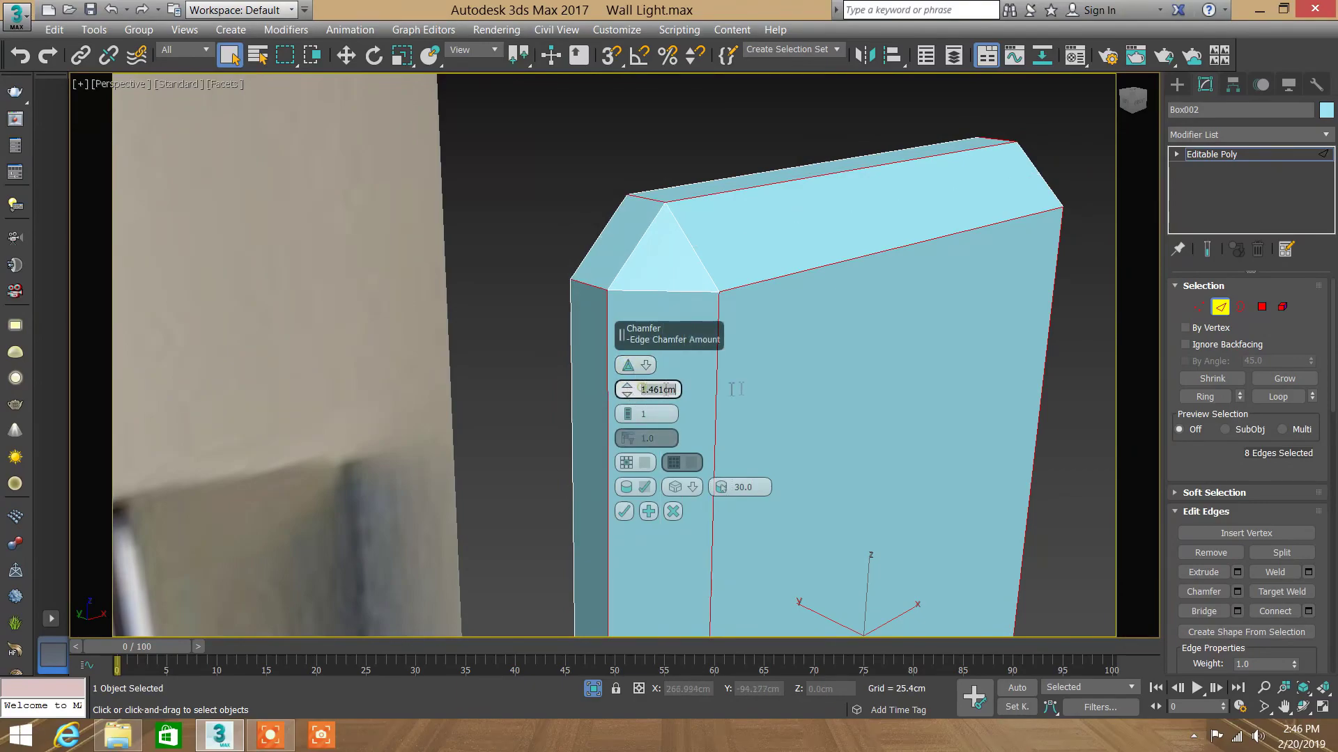
text(0.25)
key(Return)
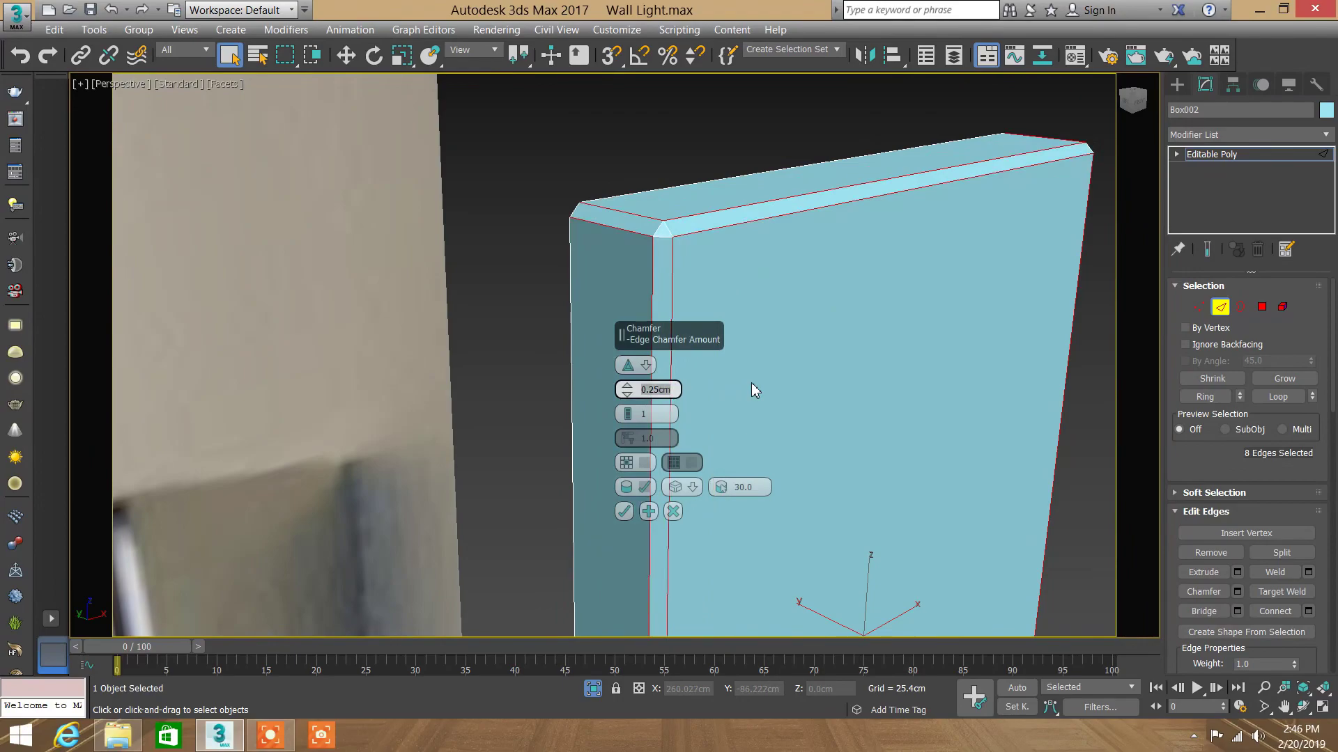
click(648, 511)
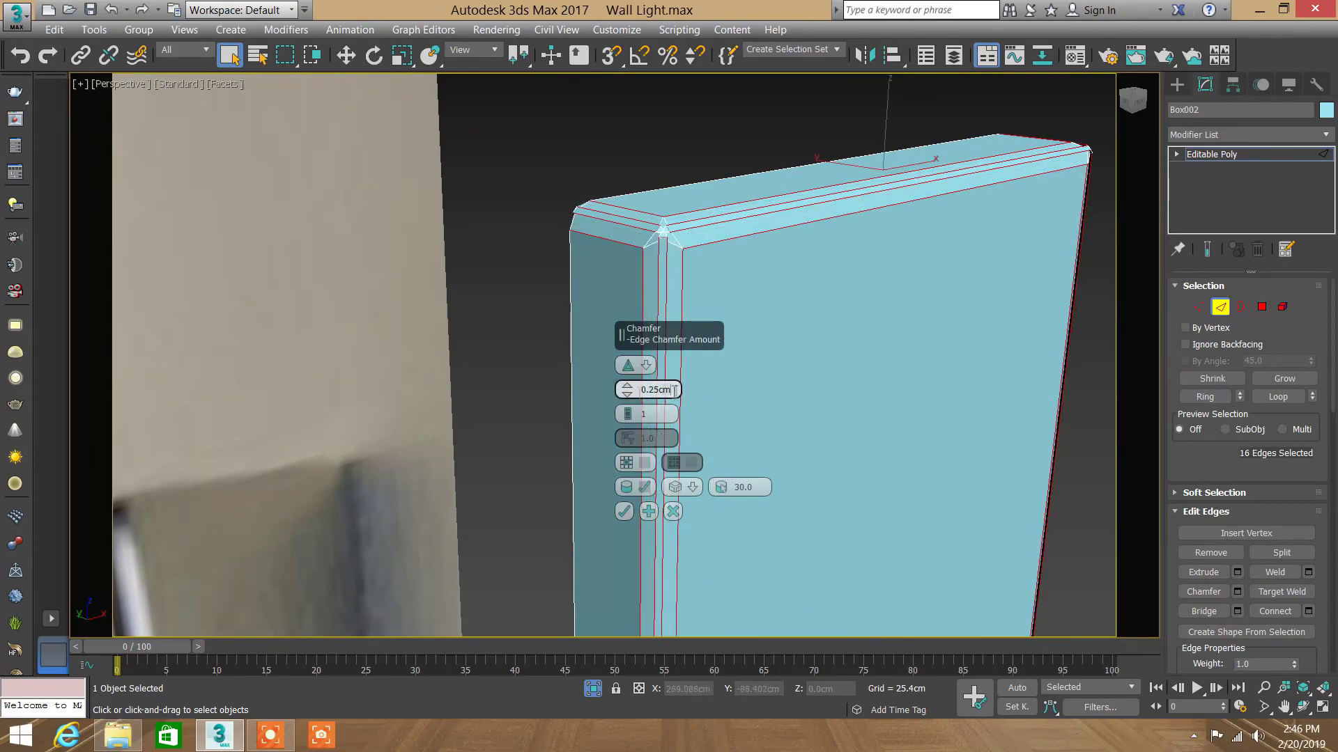
text(0.125)
key(Return)
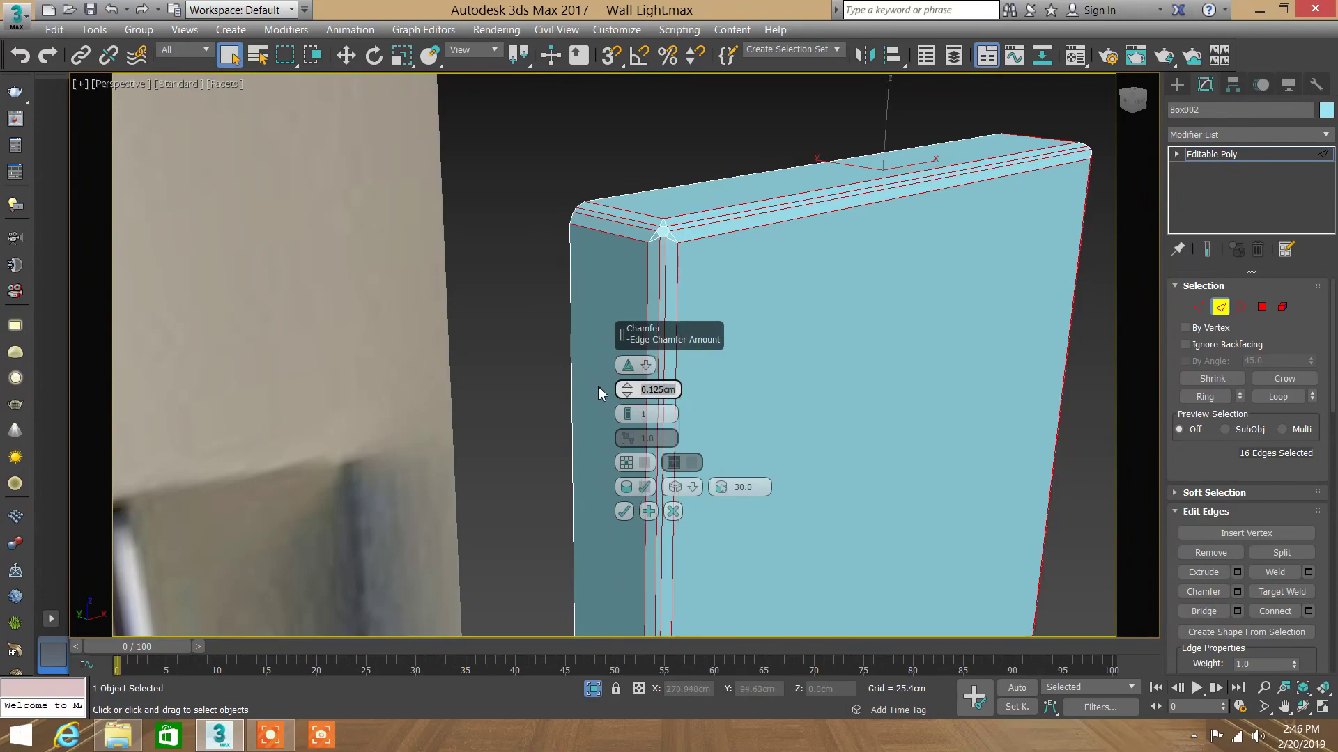
text(25)
key(Return)
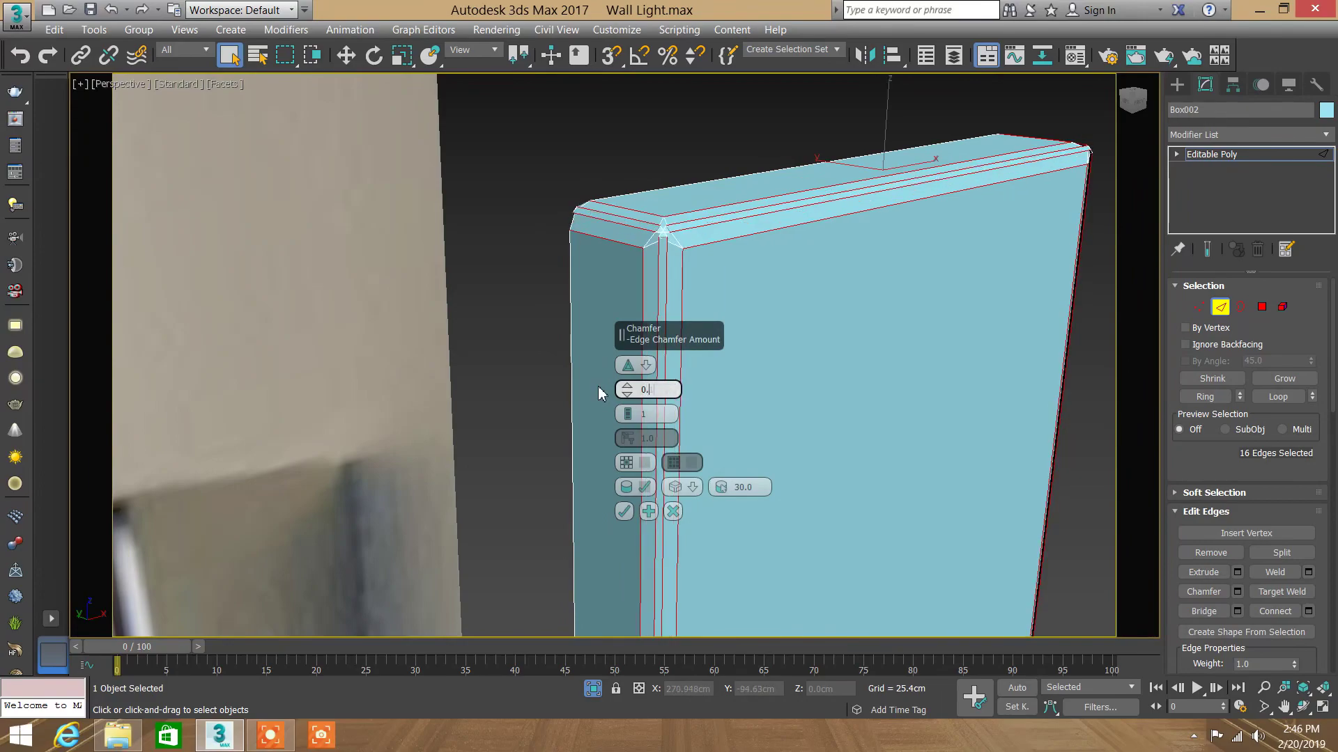
text(125cm)
key(Return)
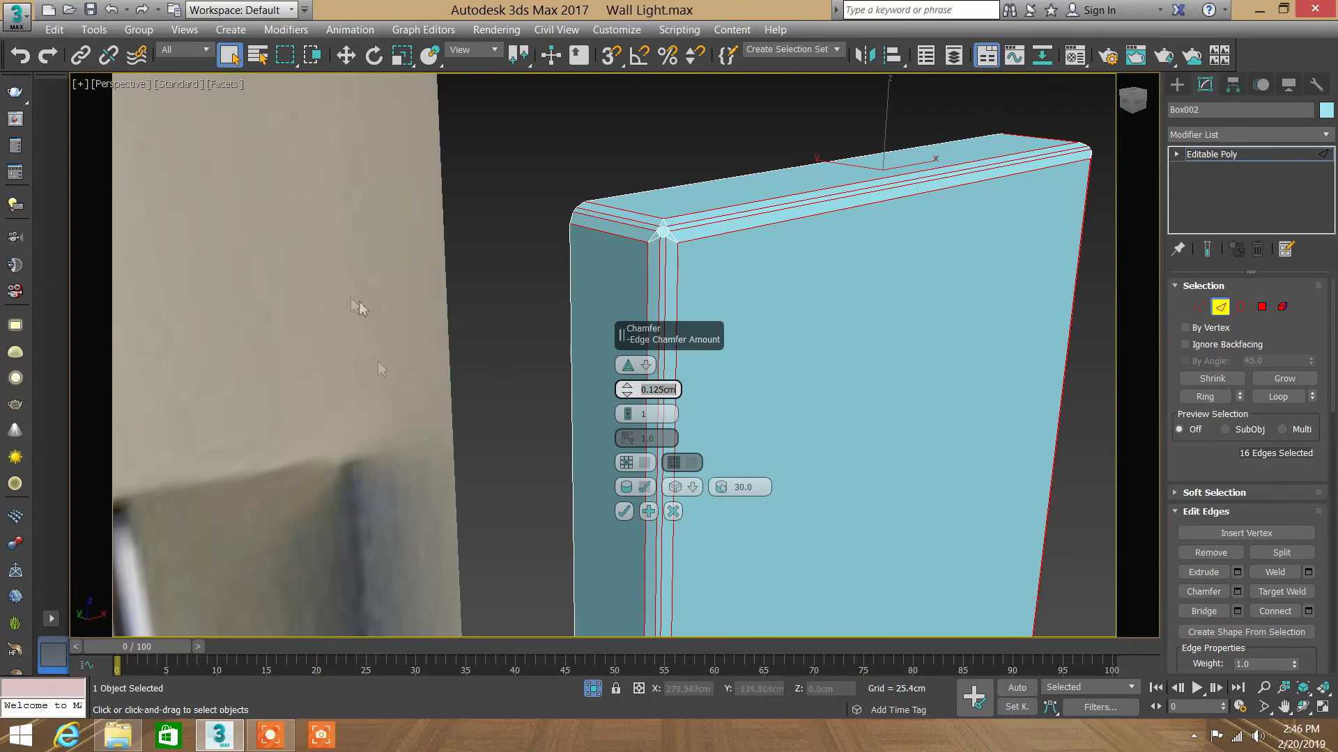
click(624, 509)
Step: Exit edge mode, orbit to inspect the chamfered top, and reselect the backplate's edges
click(1220, 306)
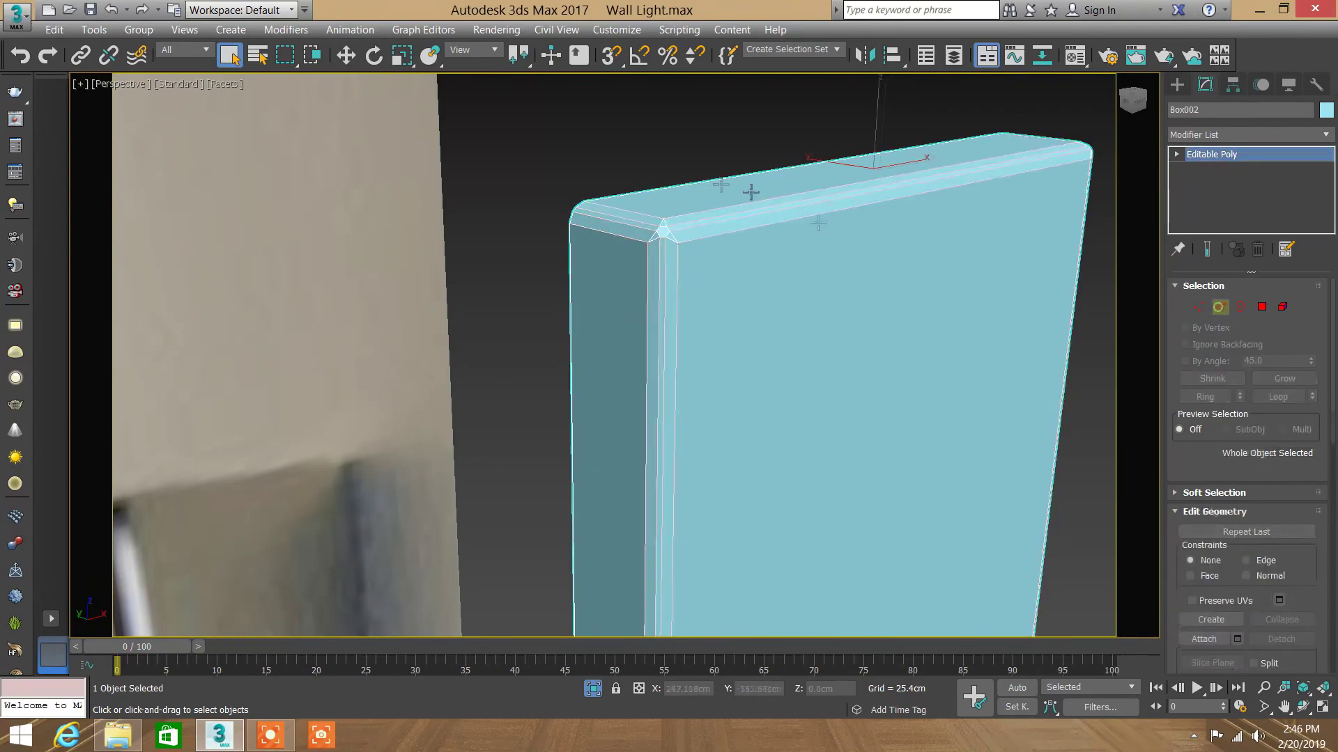
click(652, 159)
key(ctrl+r)
mouse_move(830, 397)
mouse_down()
mouse_move(801, 379)
mouse_move(806, 364)
mouse_move(758, 398)
mouse_up()
right_click(758, 398)
click(755, 394)
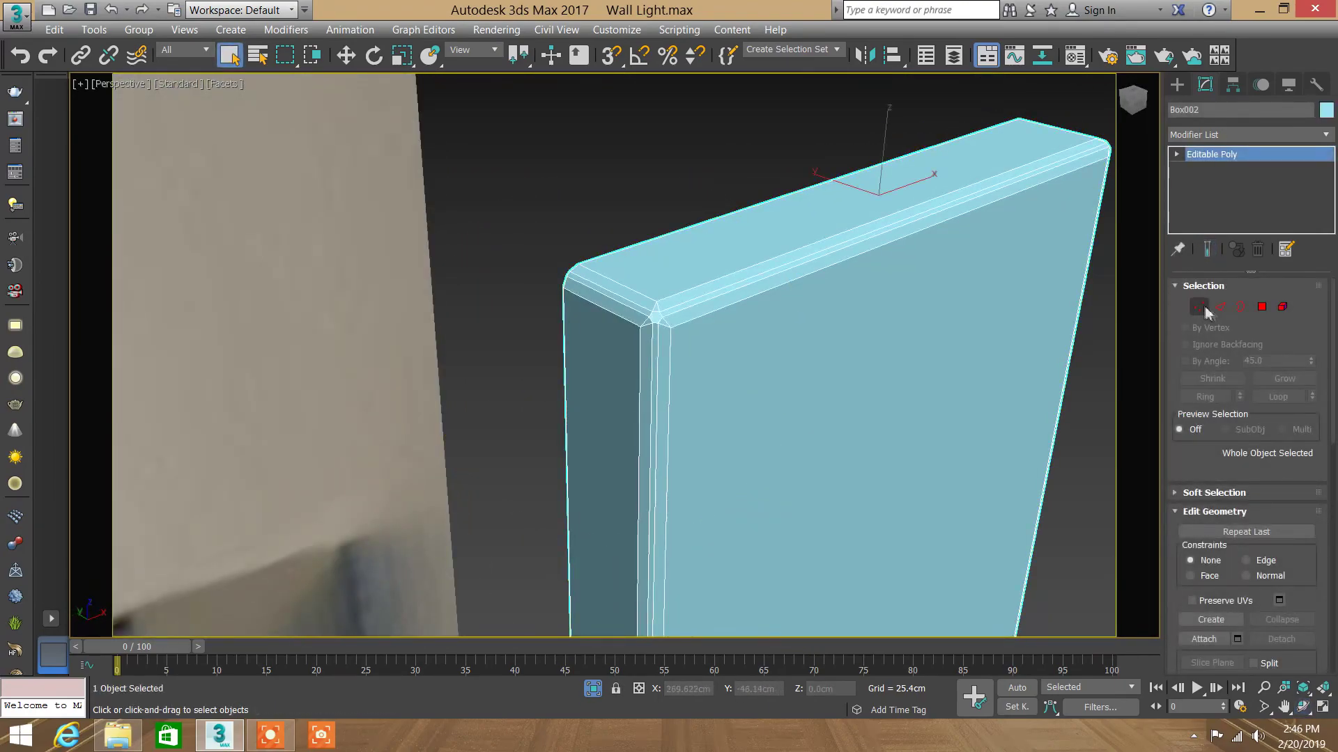
click(1220, 306)
Step: Switch to four viewports and pan the top view toward the backplate
scroll(756, 338, down, 2)
scroll(758, 330, down, 2)
scroll(759, 330, down, 3)
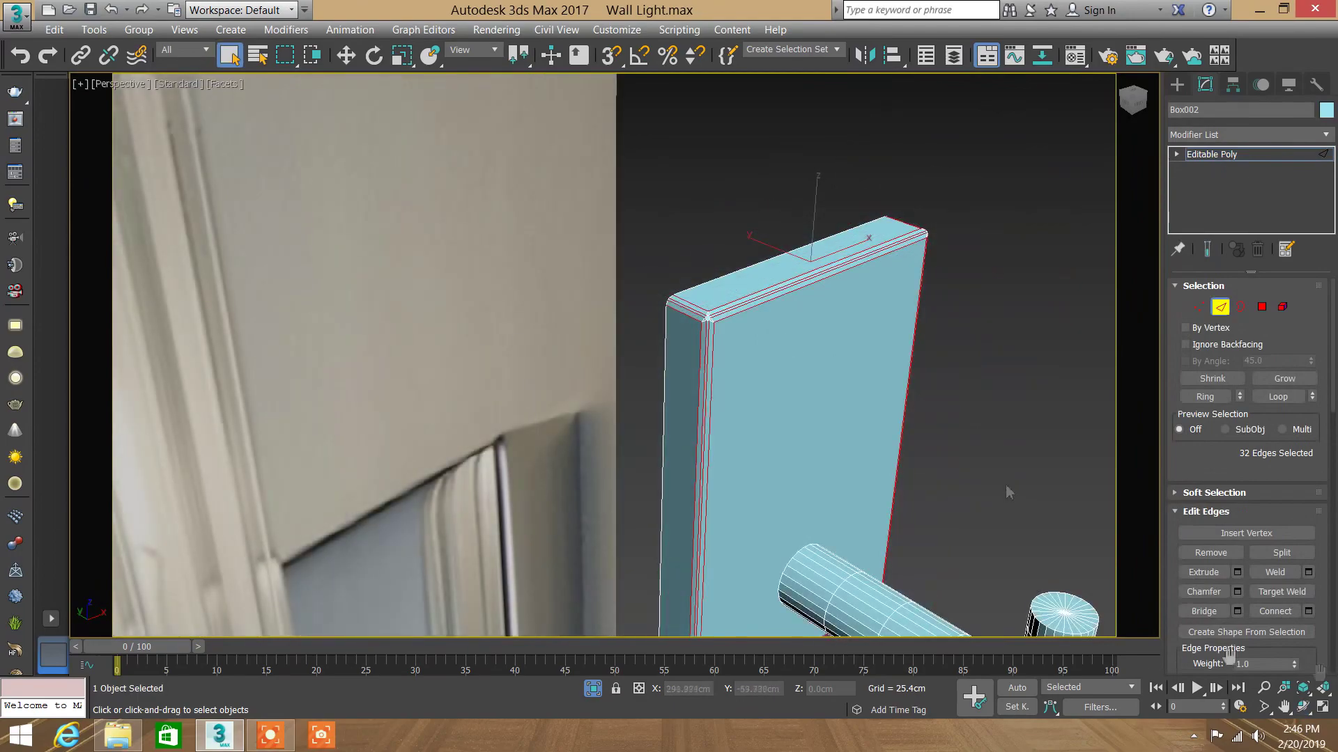
click(1321, 707)
middle_drag(568, 200, 512, 202)
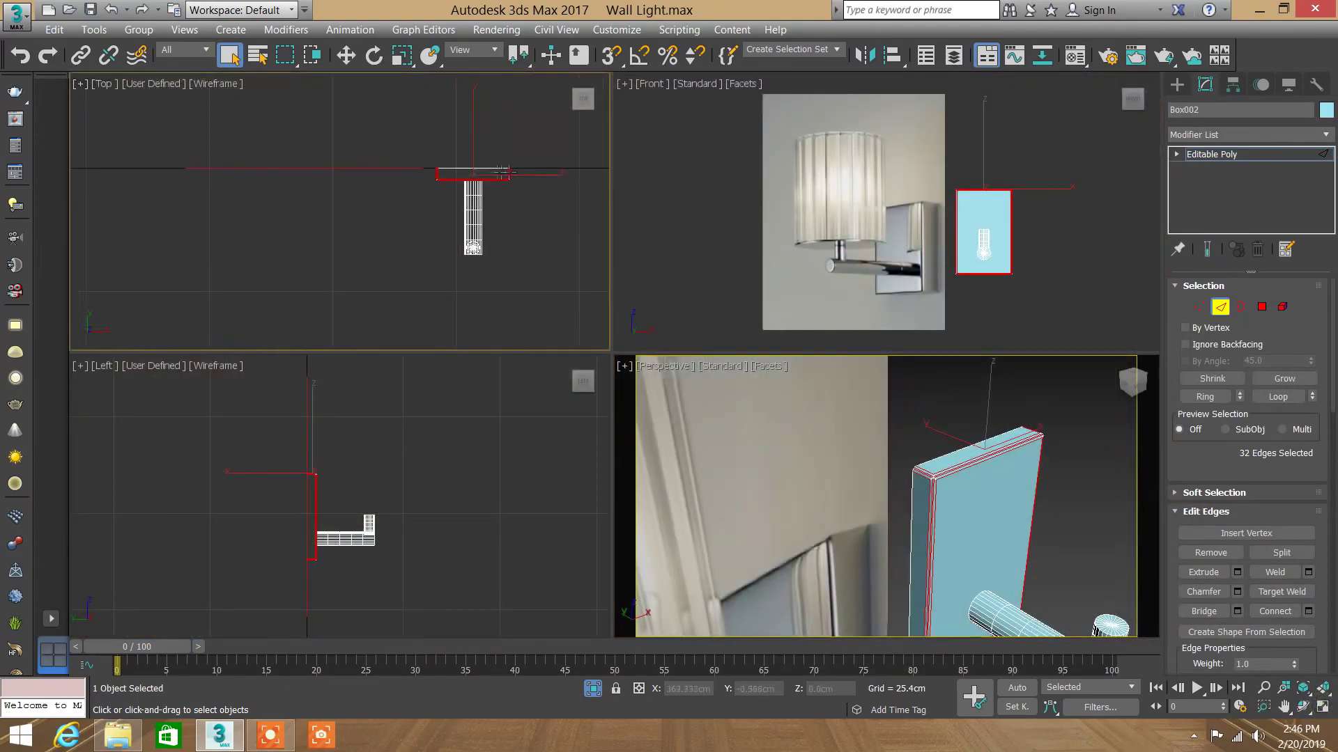
click(1265, 687)
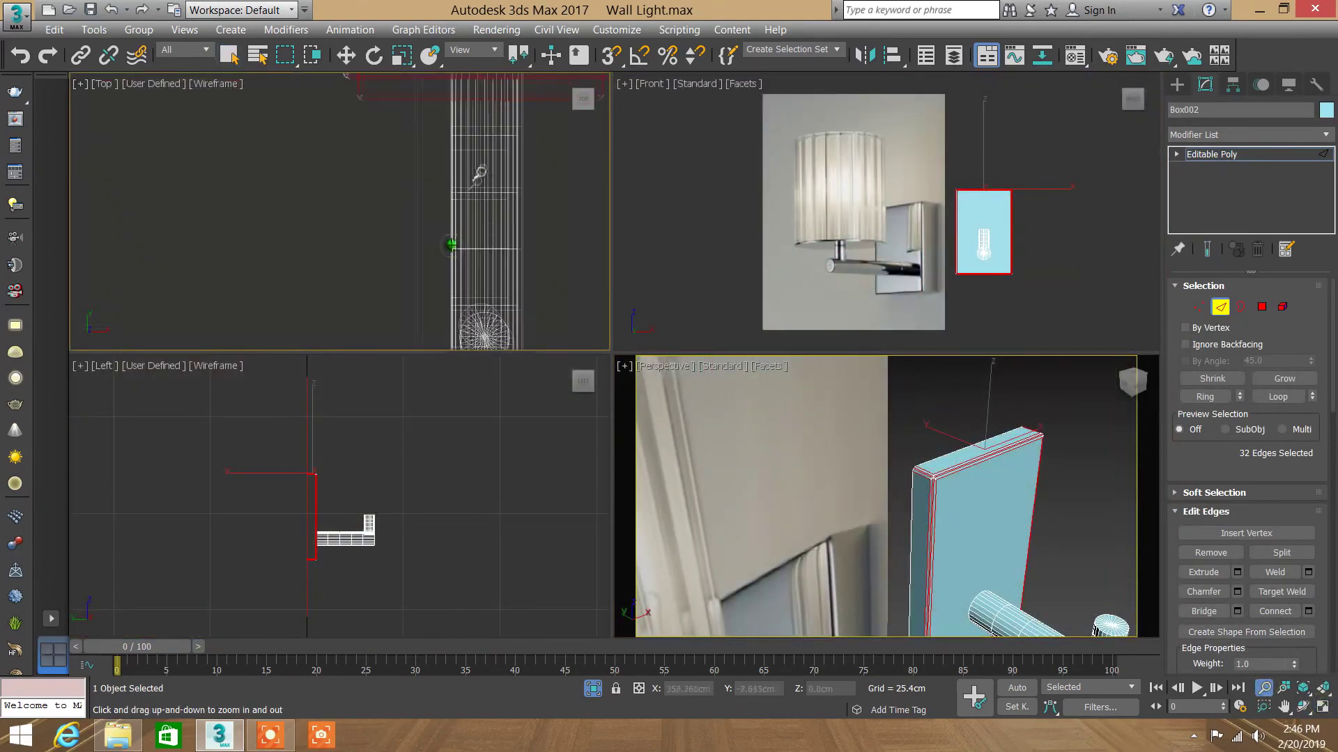
Step: In the Top view, select the plate's 16 side edges and connect them with a slid edge loop
drag(448, 258, 464, 226)
right_click(464, 226)
drag(570, 183, 216, 198)
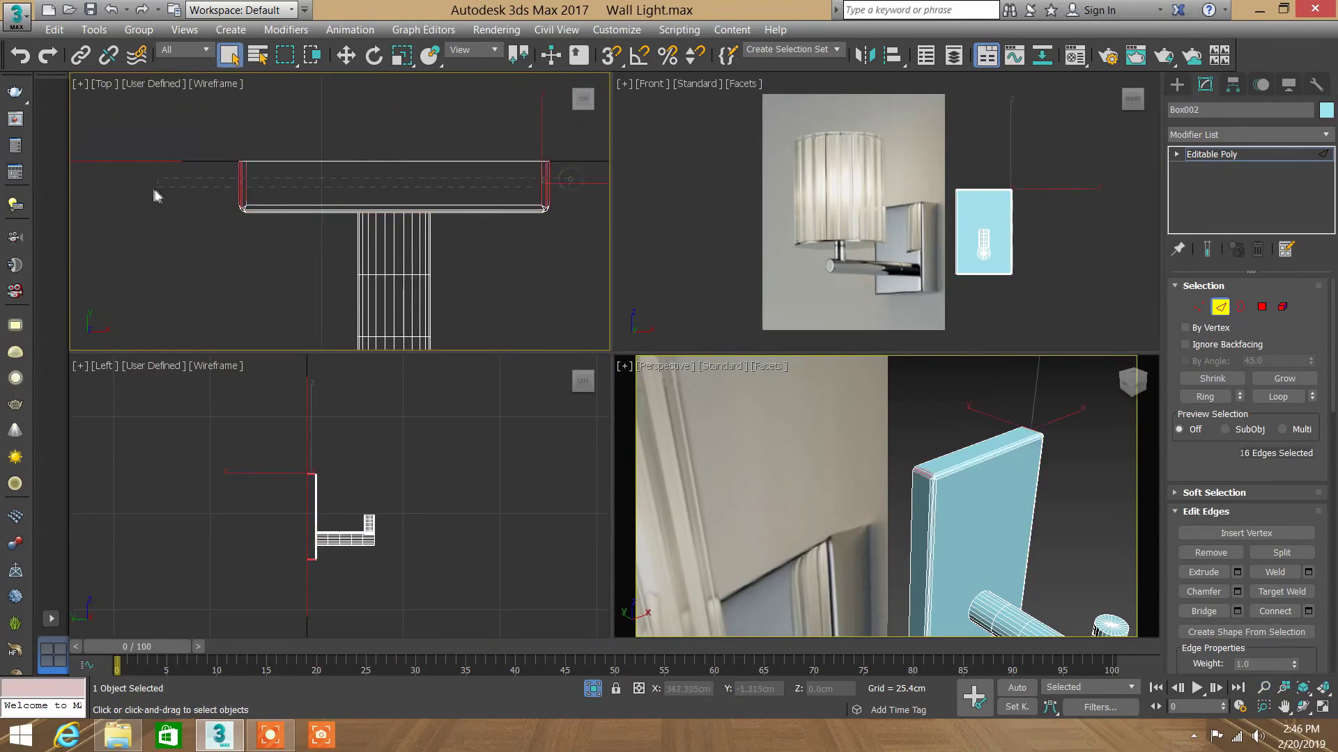
click(1308, 614)
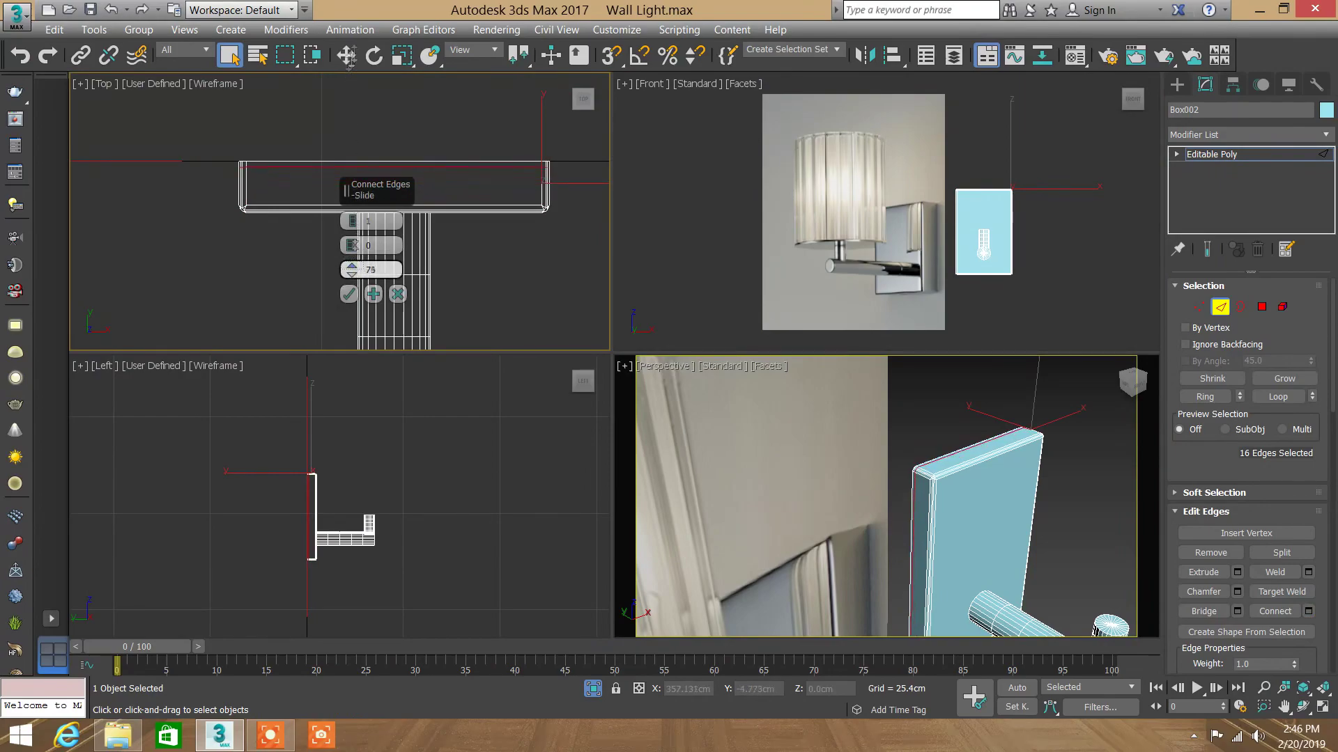
click(349, 294)
click(995, 444)
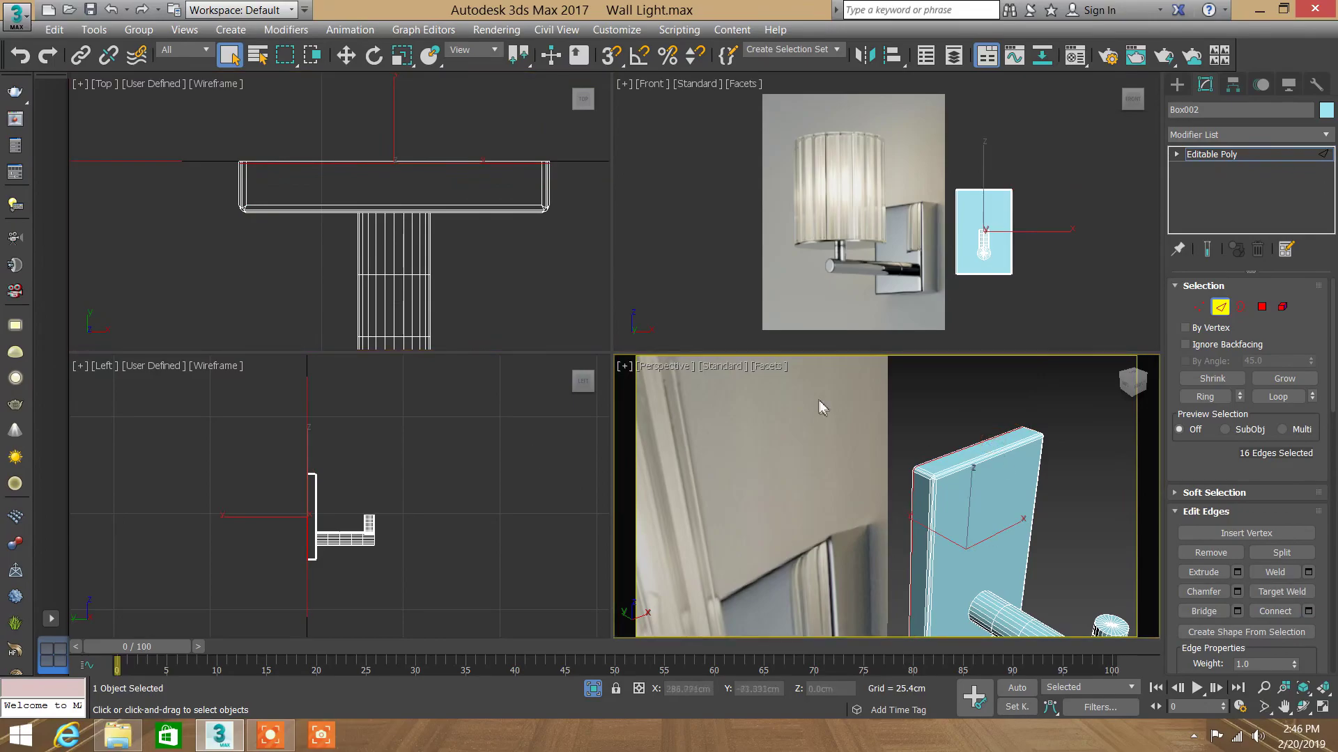
click(1321, 707)
click(947, 304)
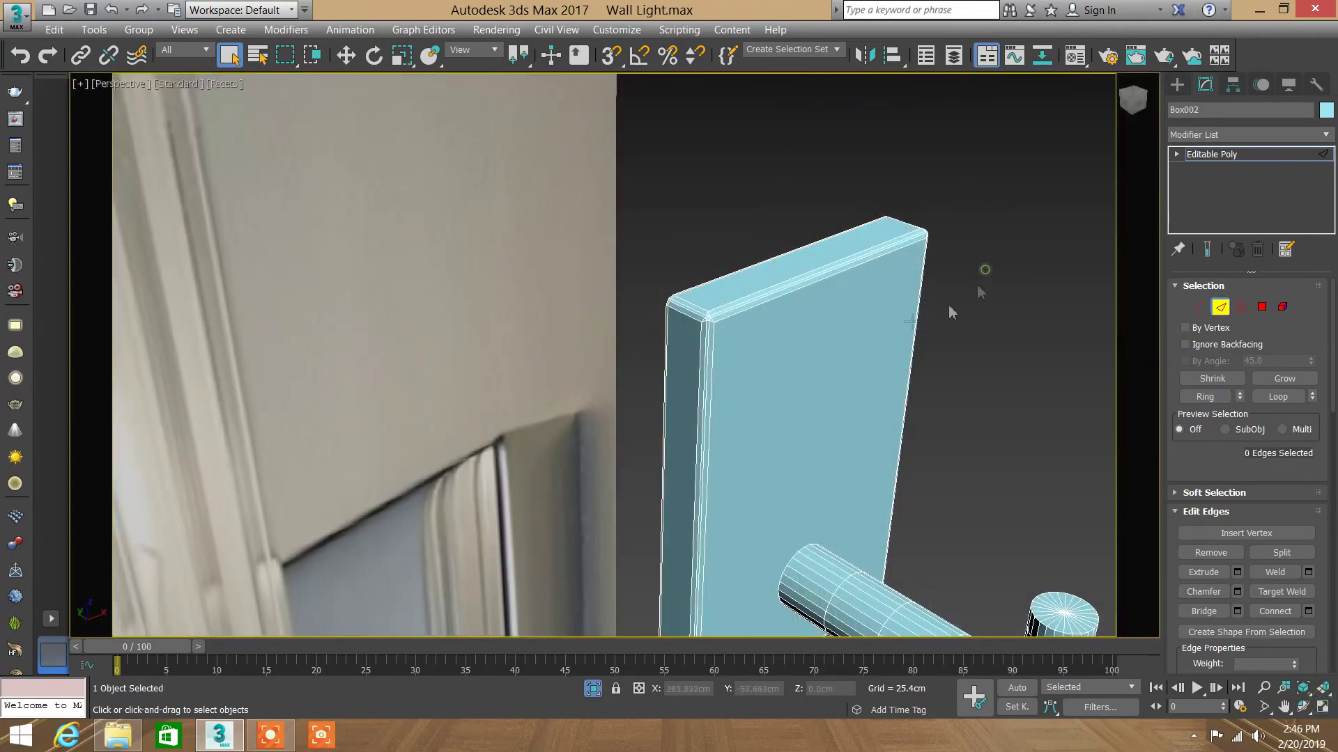
Step: Select the end-cap edge loop of the horizontal arm cylinder and zoom in on it
scroll(947, 304, up, 2)
middle_drag(860, 283, 801, 153)
double_click(935, 544)
scroll(981, 532, down, 5)
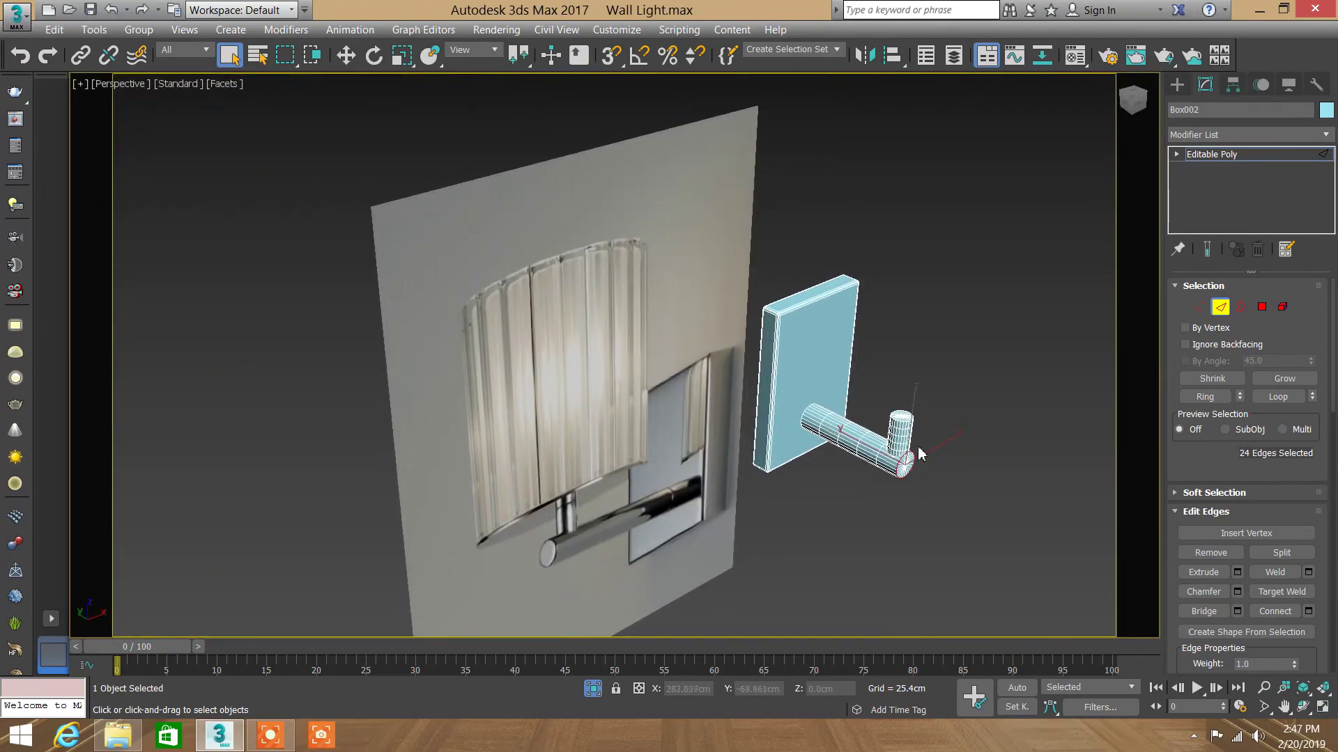
click(1263, 688)
drag(891, 529, 1056, 341)
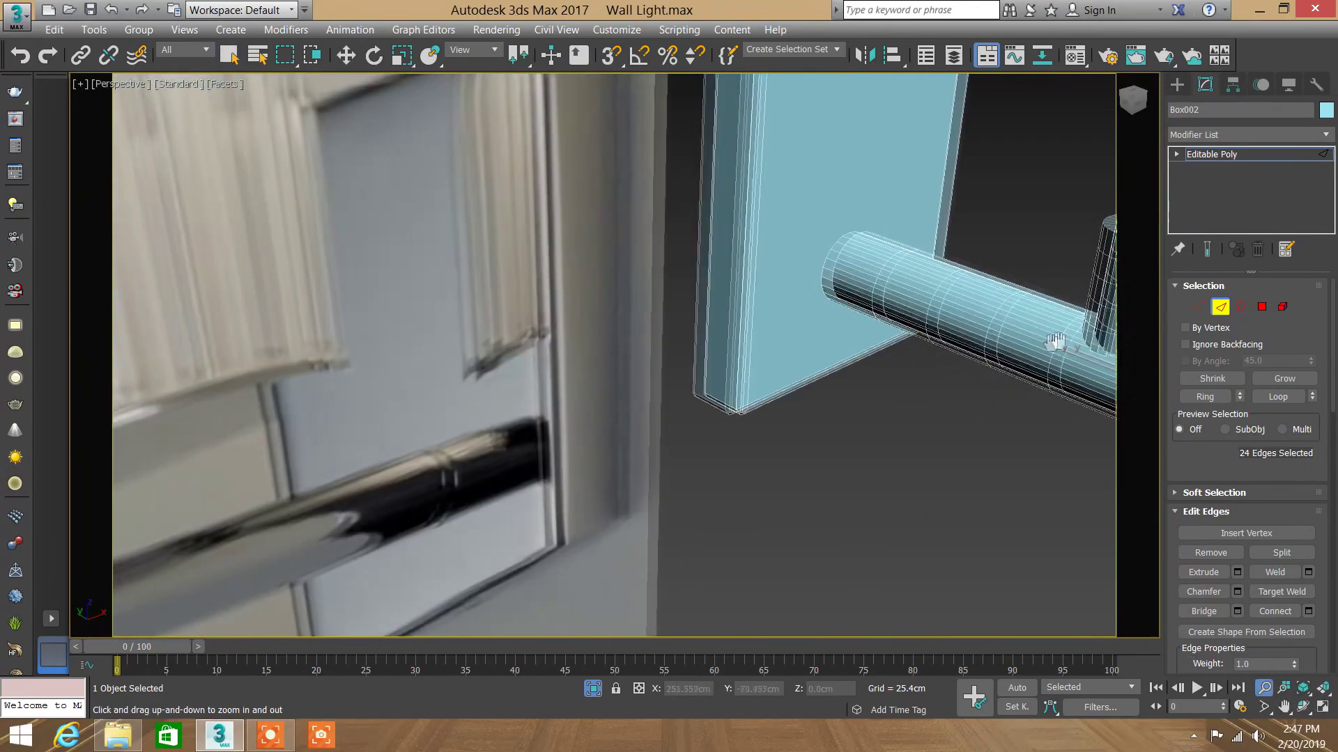
mouse_move(1055, 342)
alt+middle_down()
mouse_move(864, 366)
mouse_move(943, 432)
mouse_move(922, 411)
alt+middle_up()
right_click(923, 412)
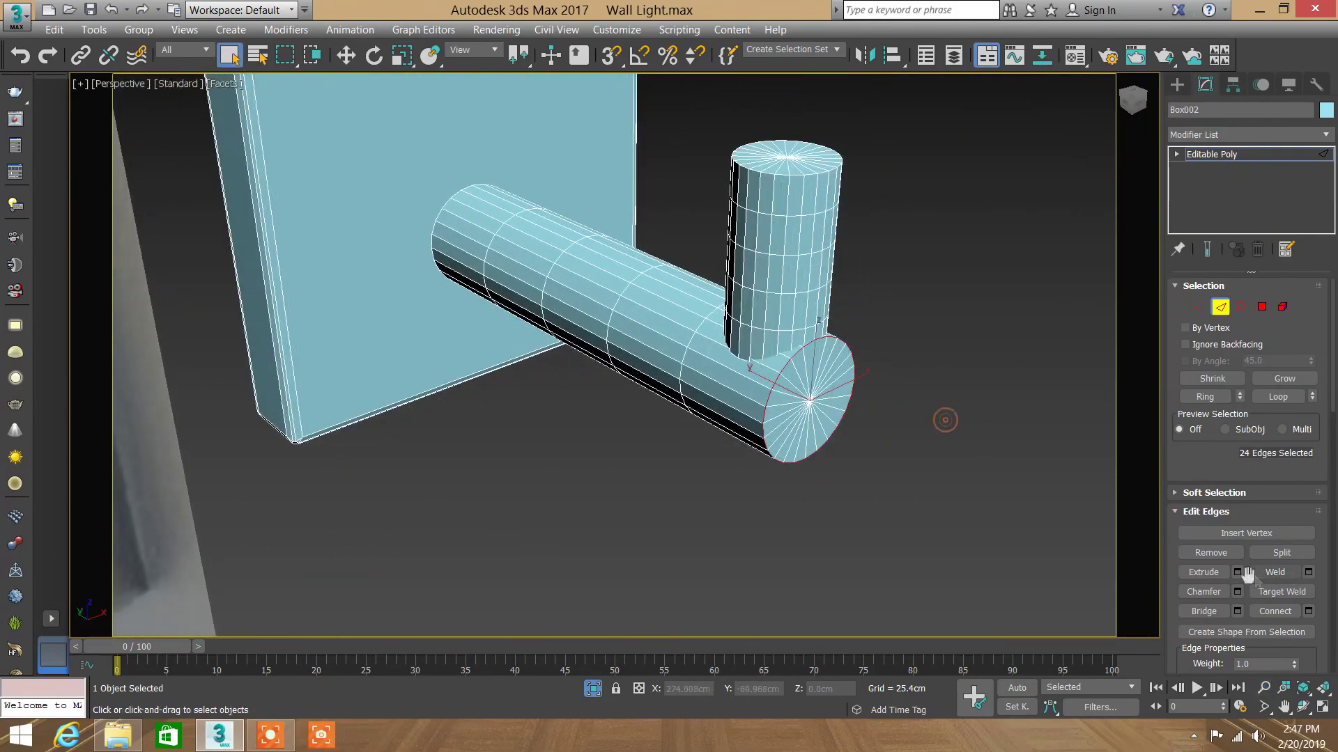
Step: Chamfer the arm's end-cap rim at 0.25cm, then again at 0.125cm
click(1237, 592)
mouse_move(647, 389)
text(0.25)
key(Return)
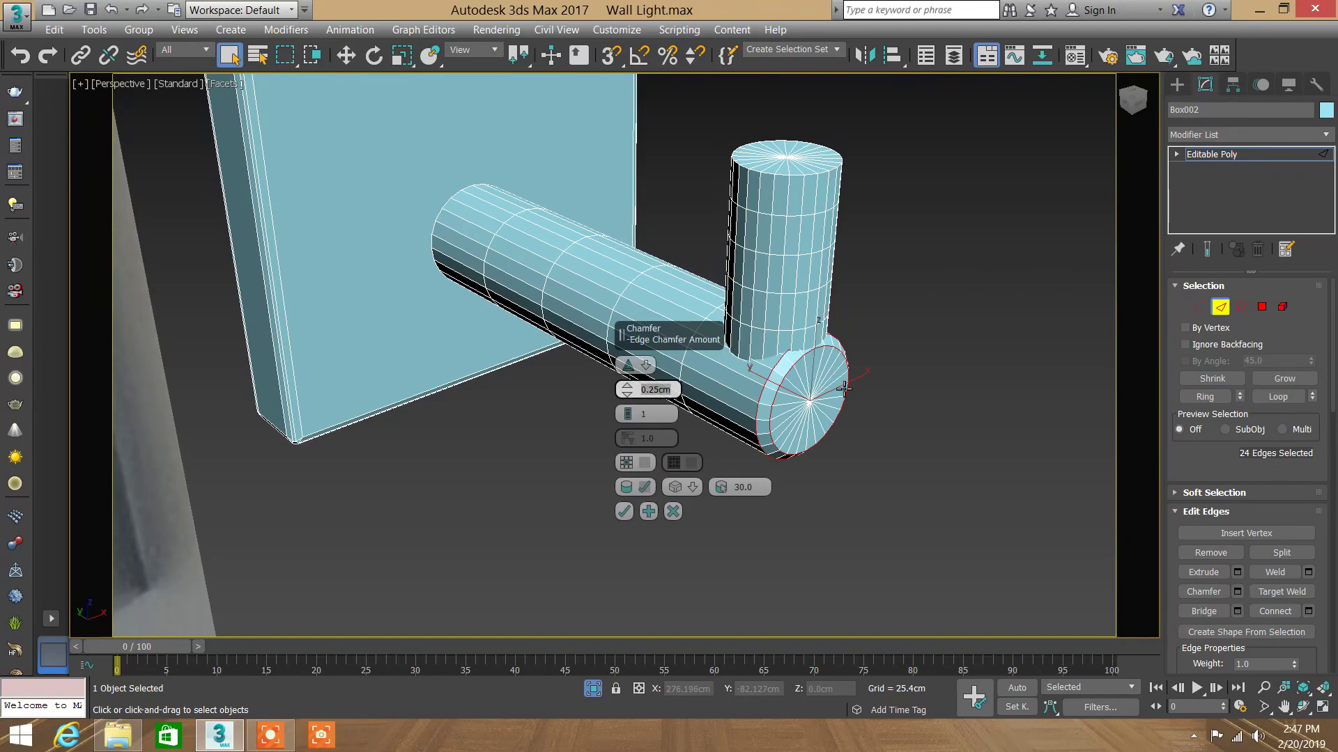
click(649, 512)
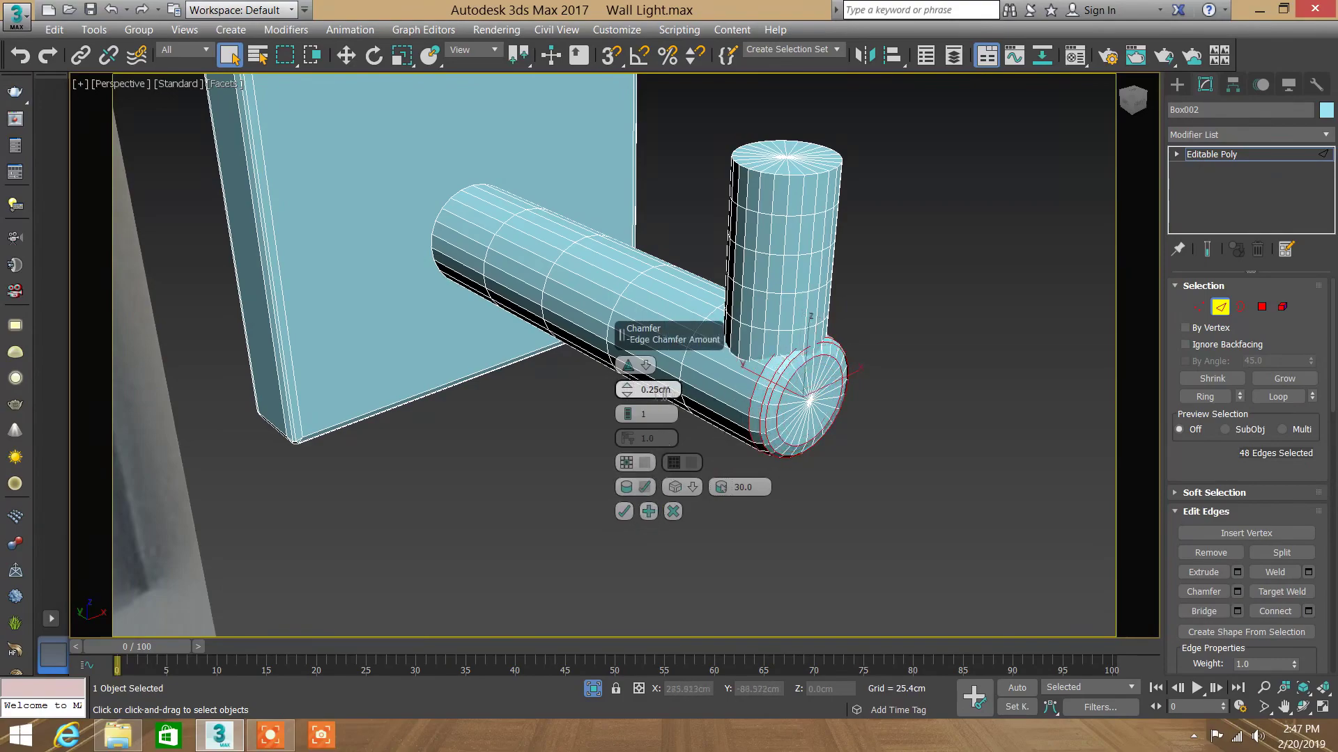
text(0.125)
key(Return)
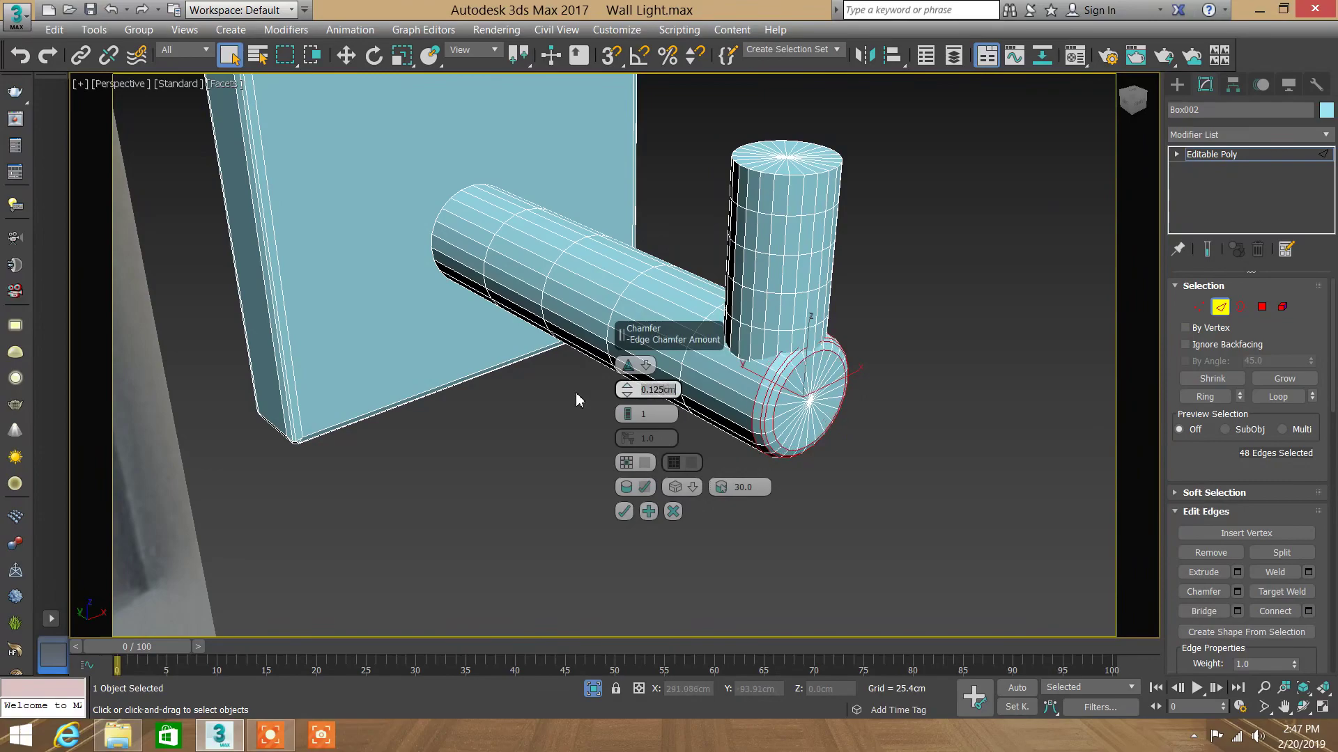
click(617, 512)
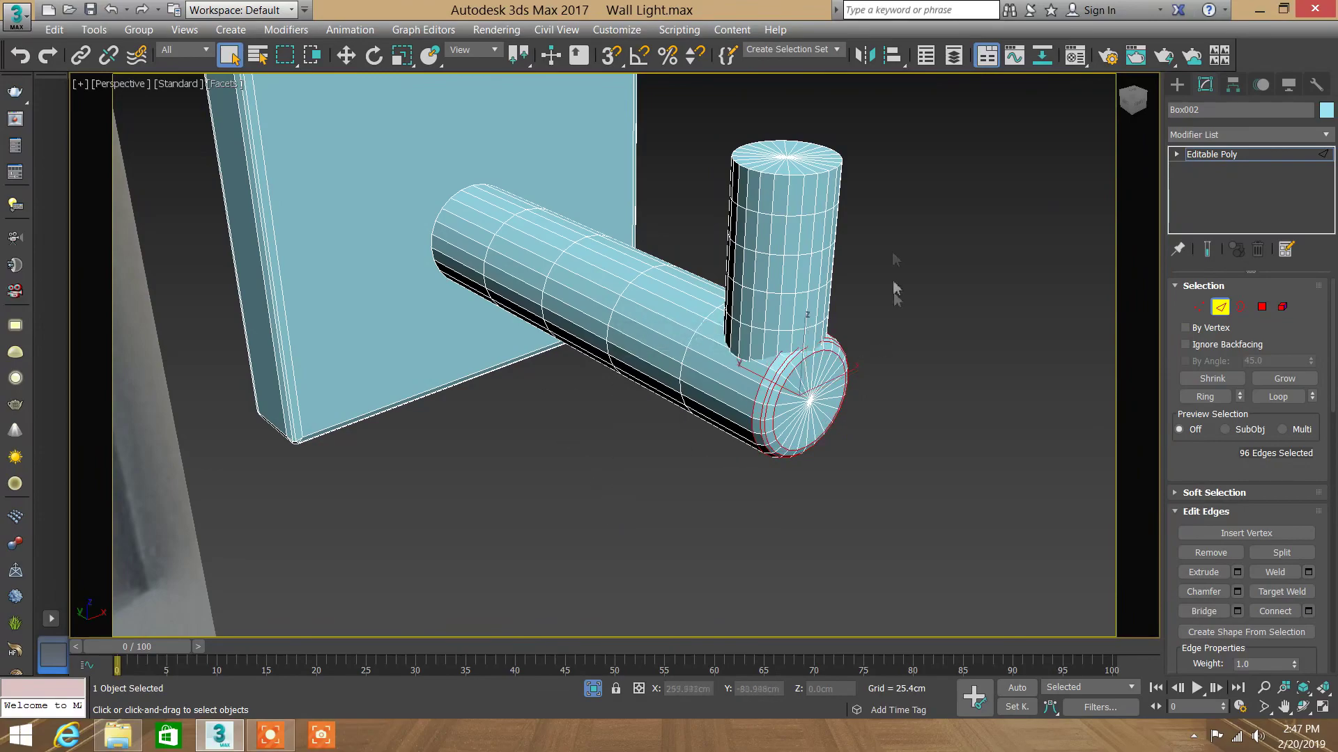
Step: Select the top rim edge loop of the vertical stem cylinder
double_click(806, 179)
click(843, 202)
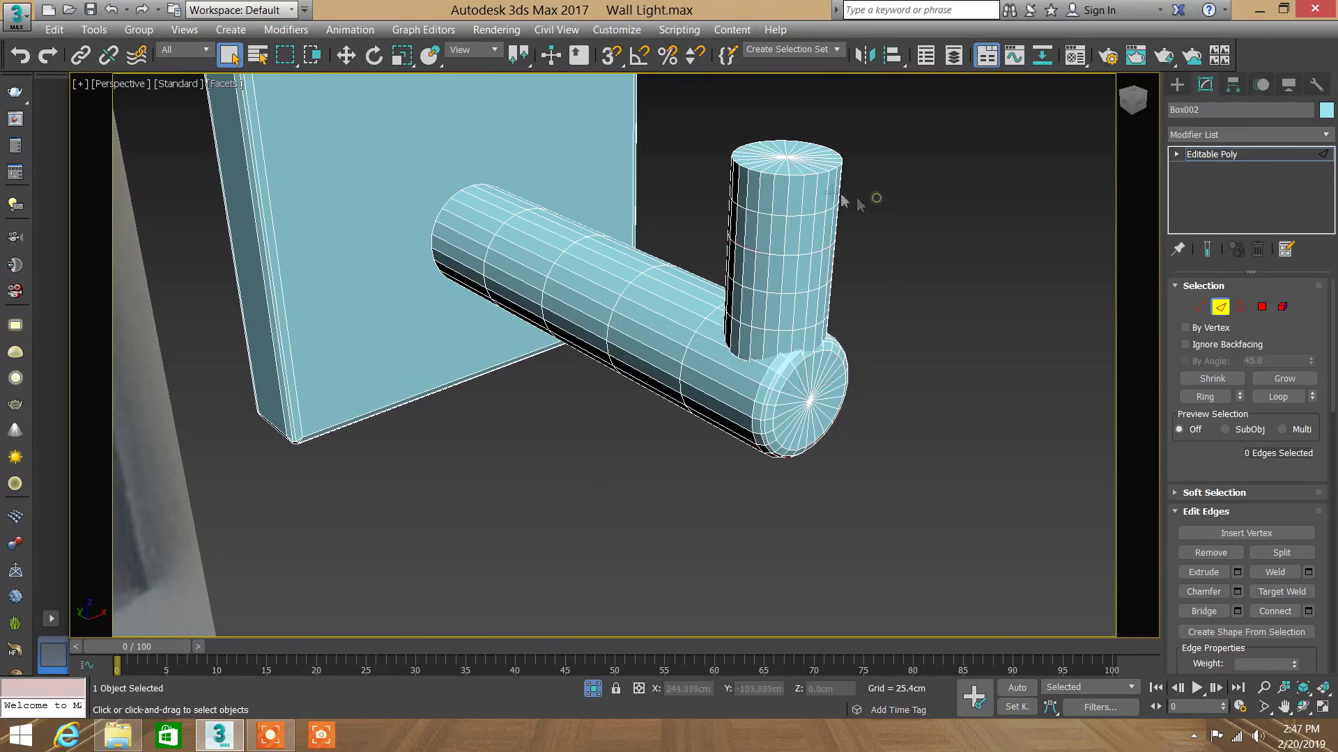
double_click(812, 179)
mouse_move(812, 176)
middle_down()
mouse_move(690, 273)
mouse_move(658, 256)
middle_up()
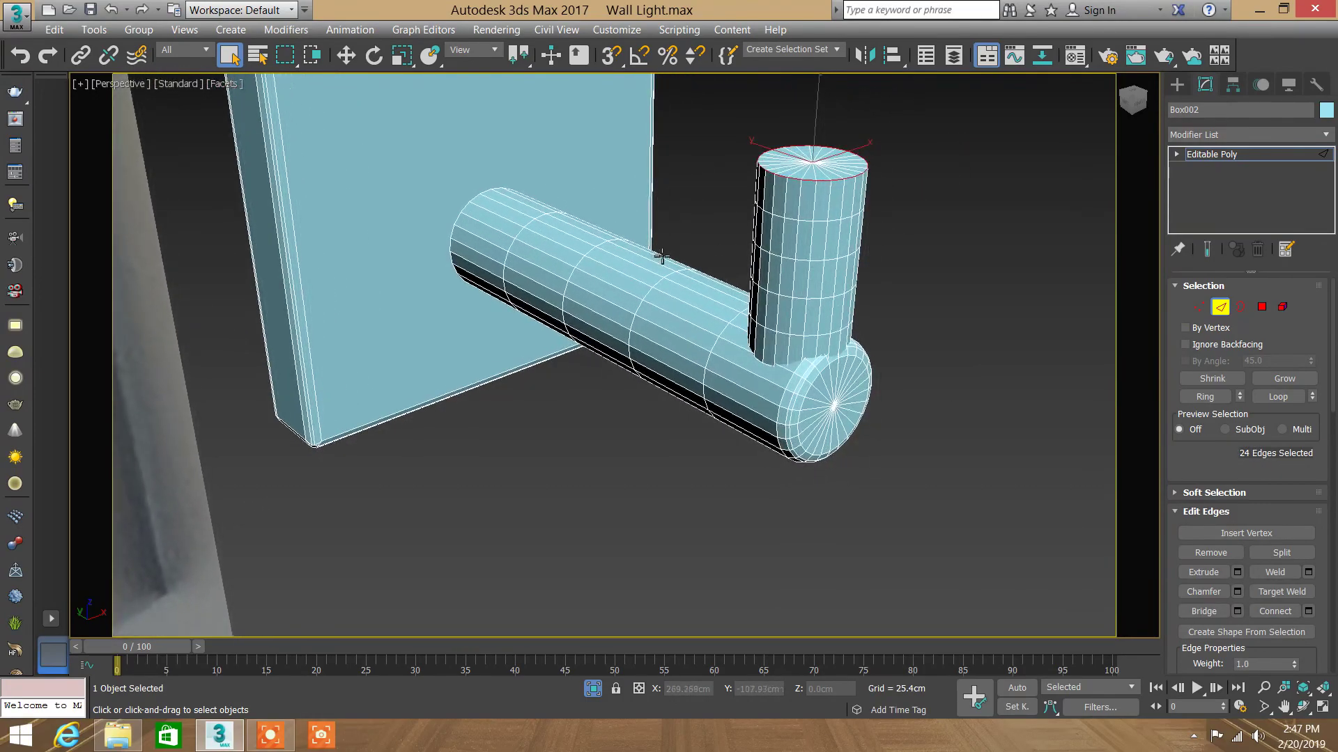
Step: Chamfer the stem's top rim at 0.25cm, then again at 0.125cm
click(1238, 592)
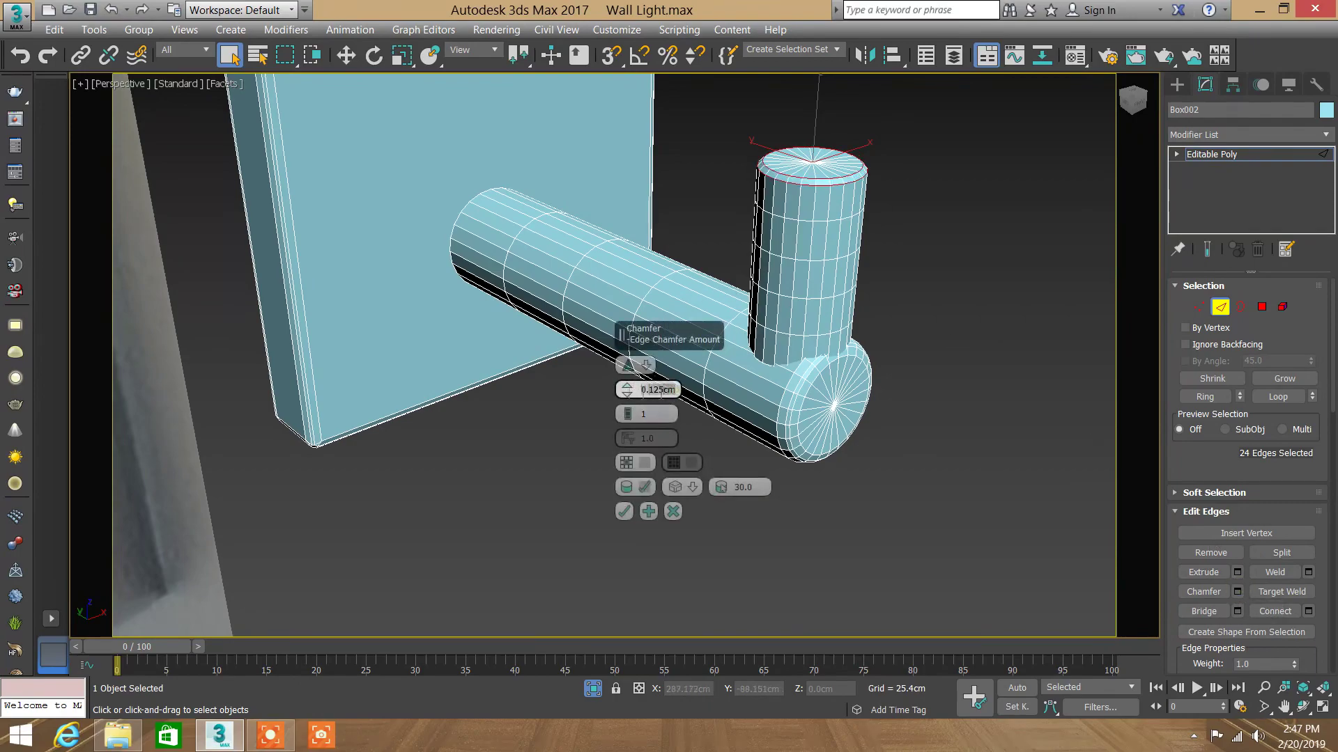
text(0.25)
key(Return)
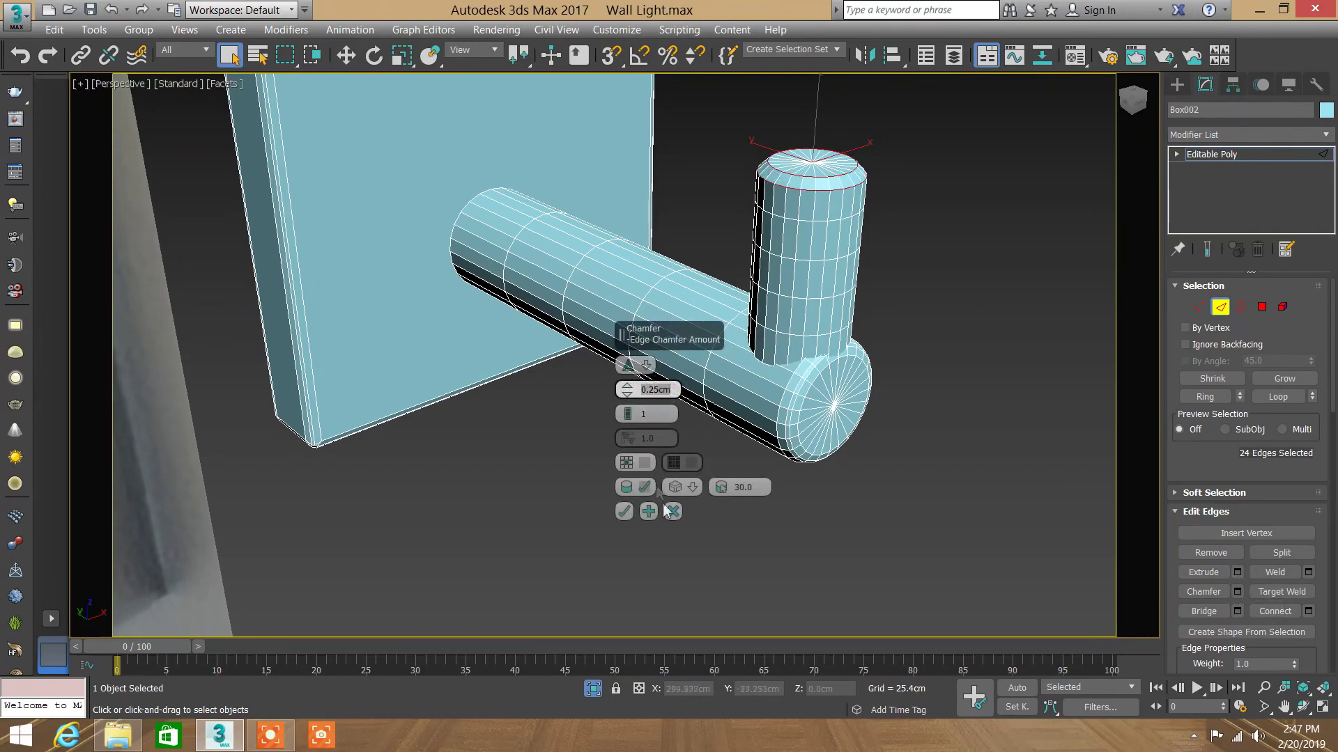
click(648, 512)
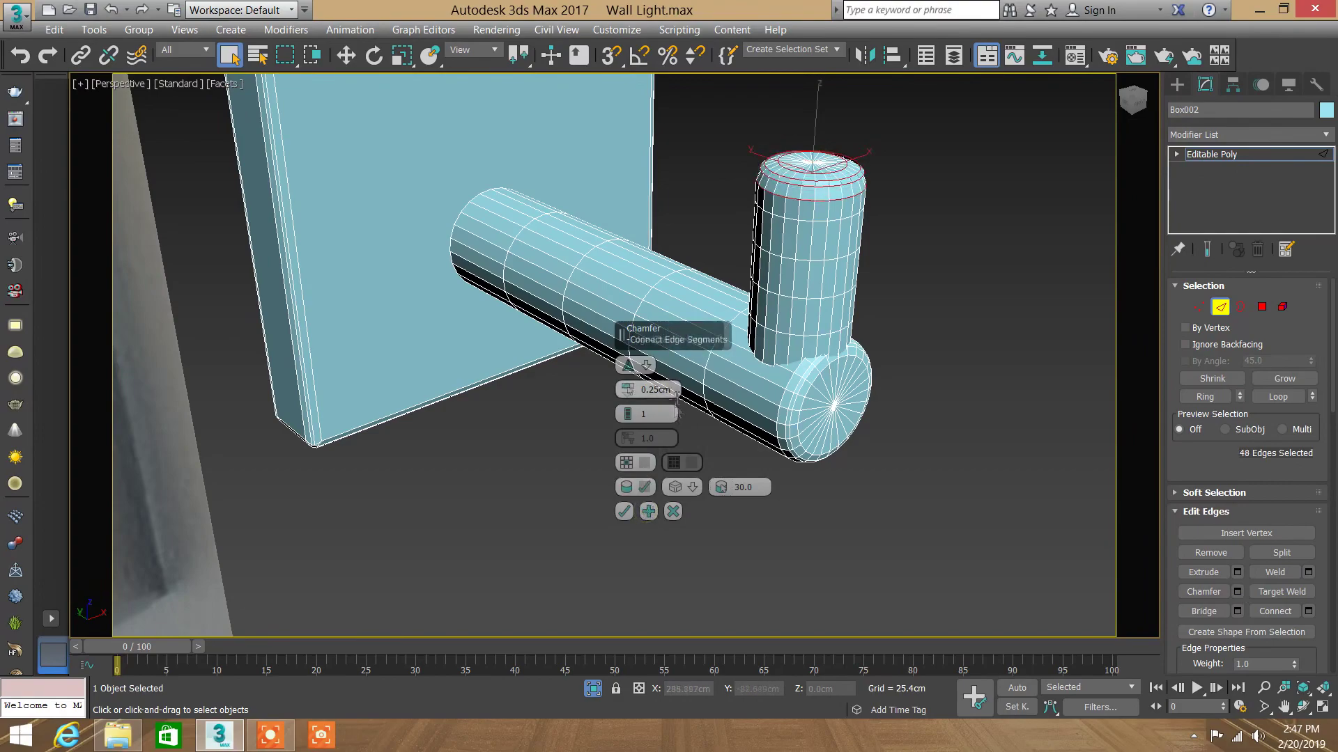
text(0.125)
key(Return)
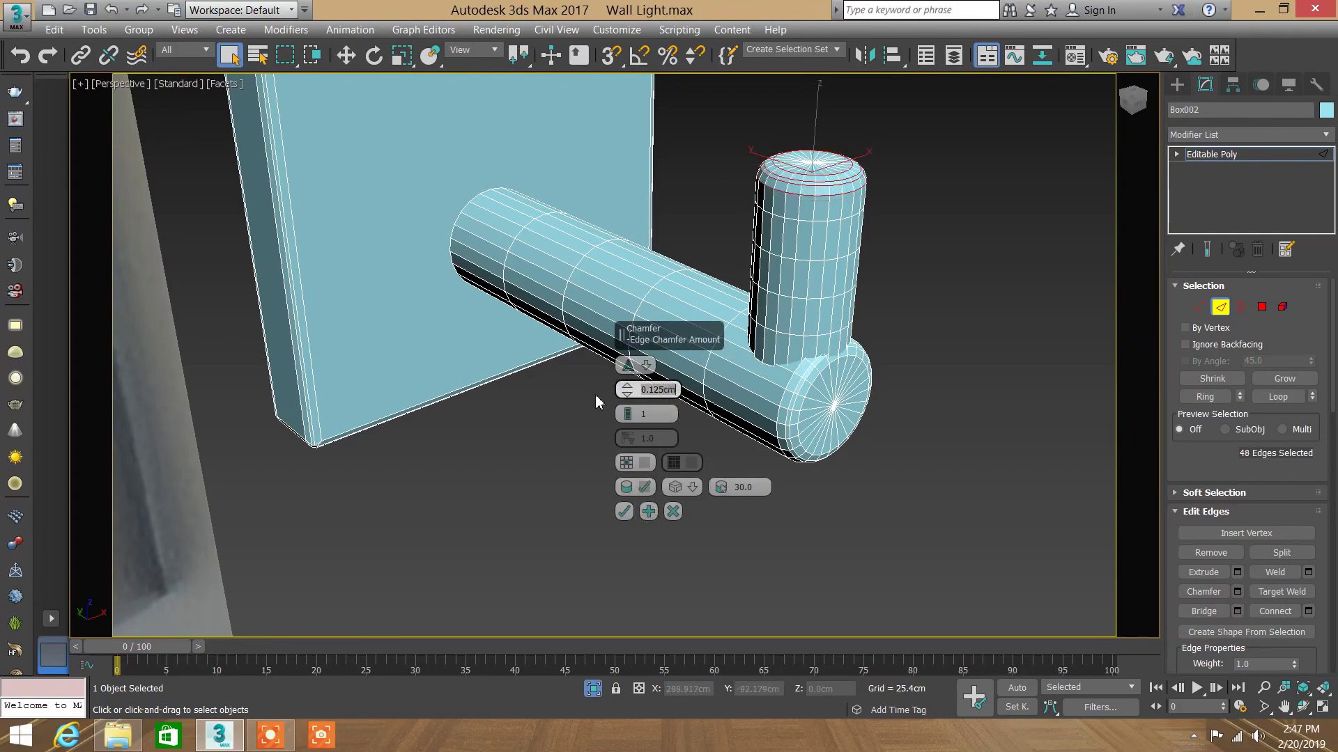
click(622, 511)
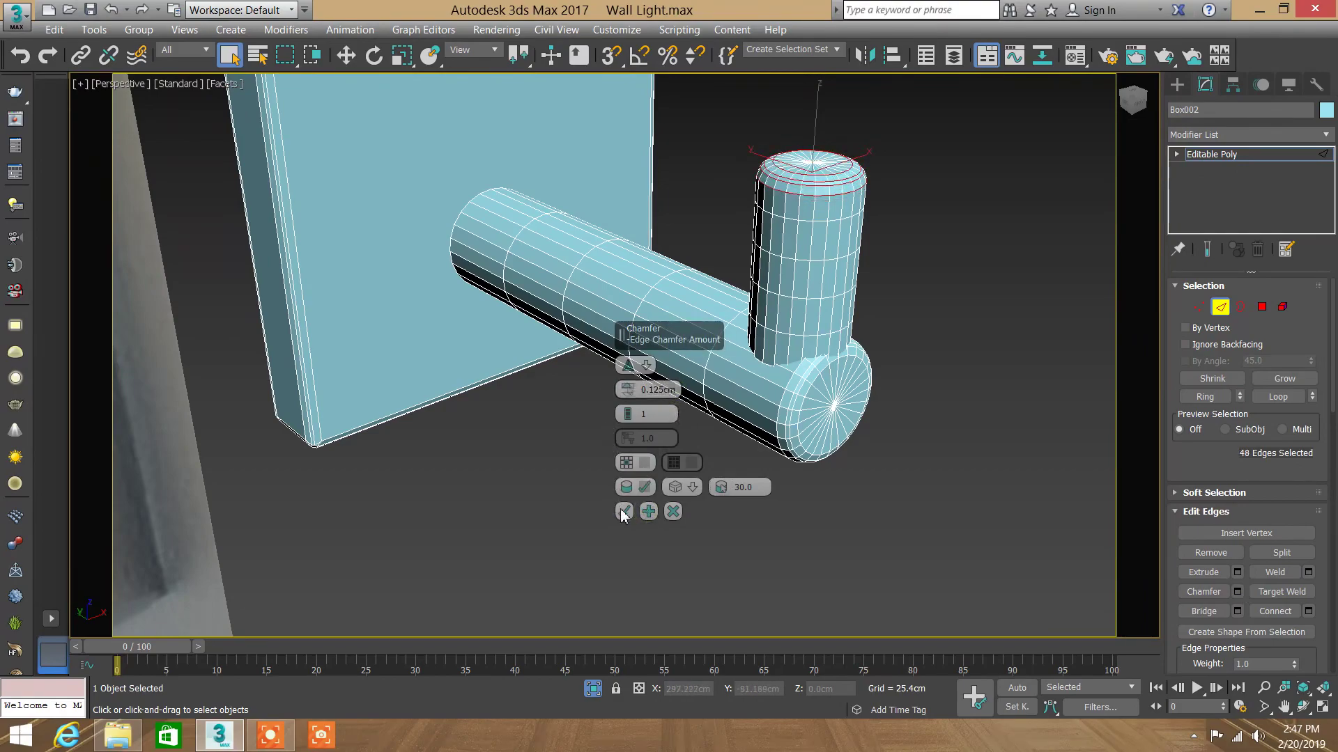
Step: Select the vertical post as an element, nudge it slightly sideways, and exit sub-object mode
click(1260, 312)
click(1282, 307)
click(836, 263)
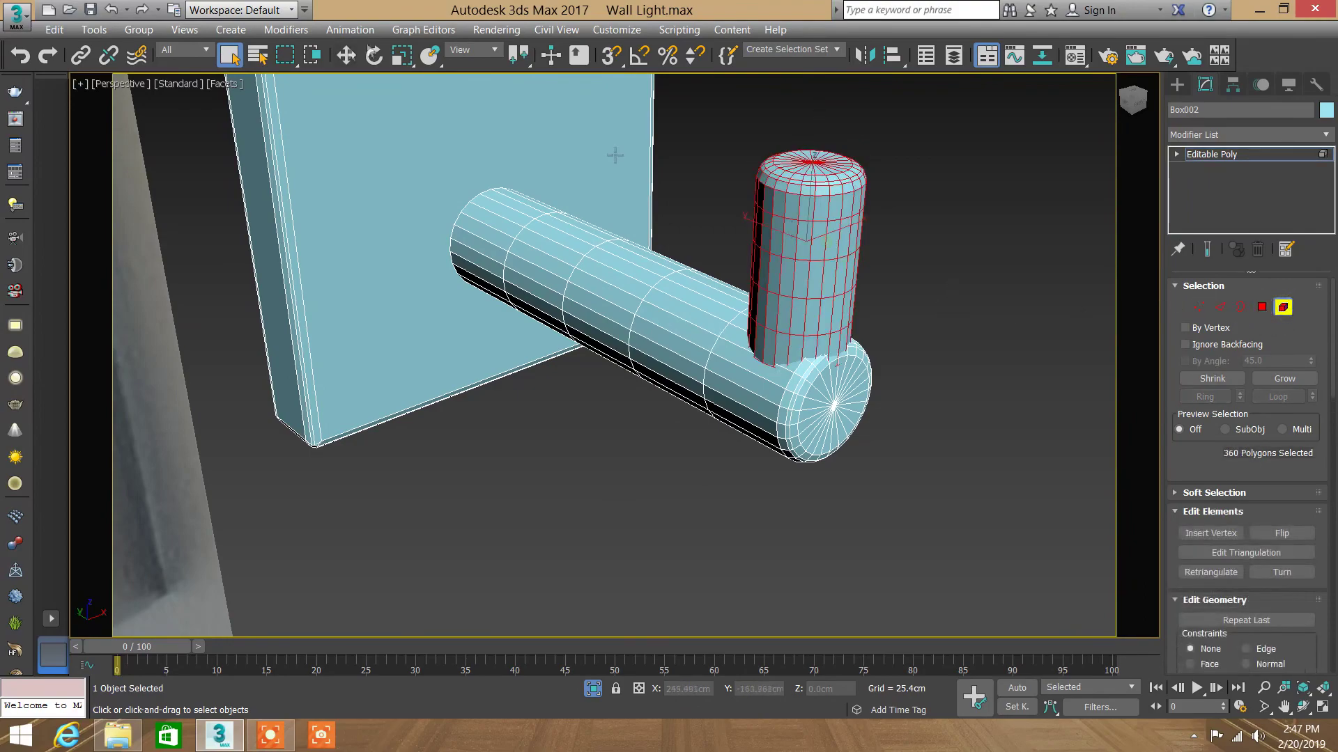
click(345, 55)
drag(769, 226, 758, 210)
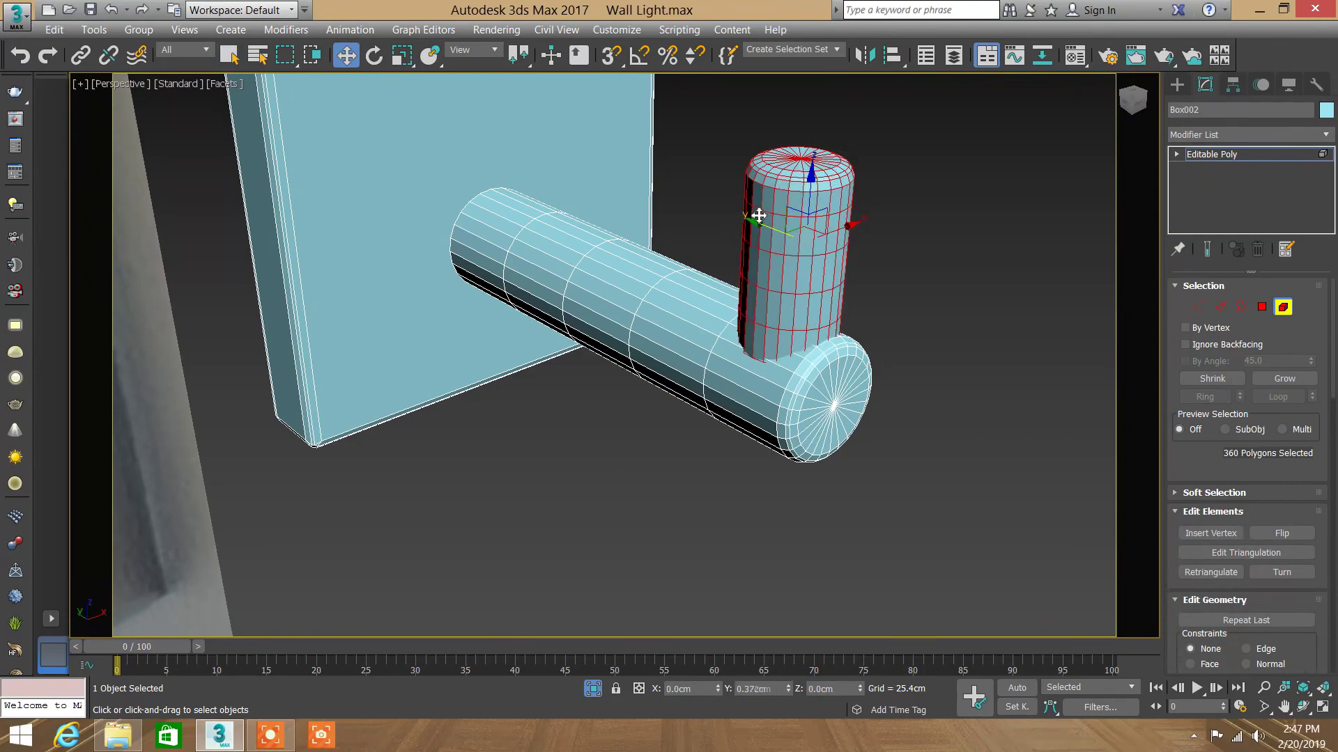
click(1285, 310)
click(971, 302)
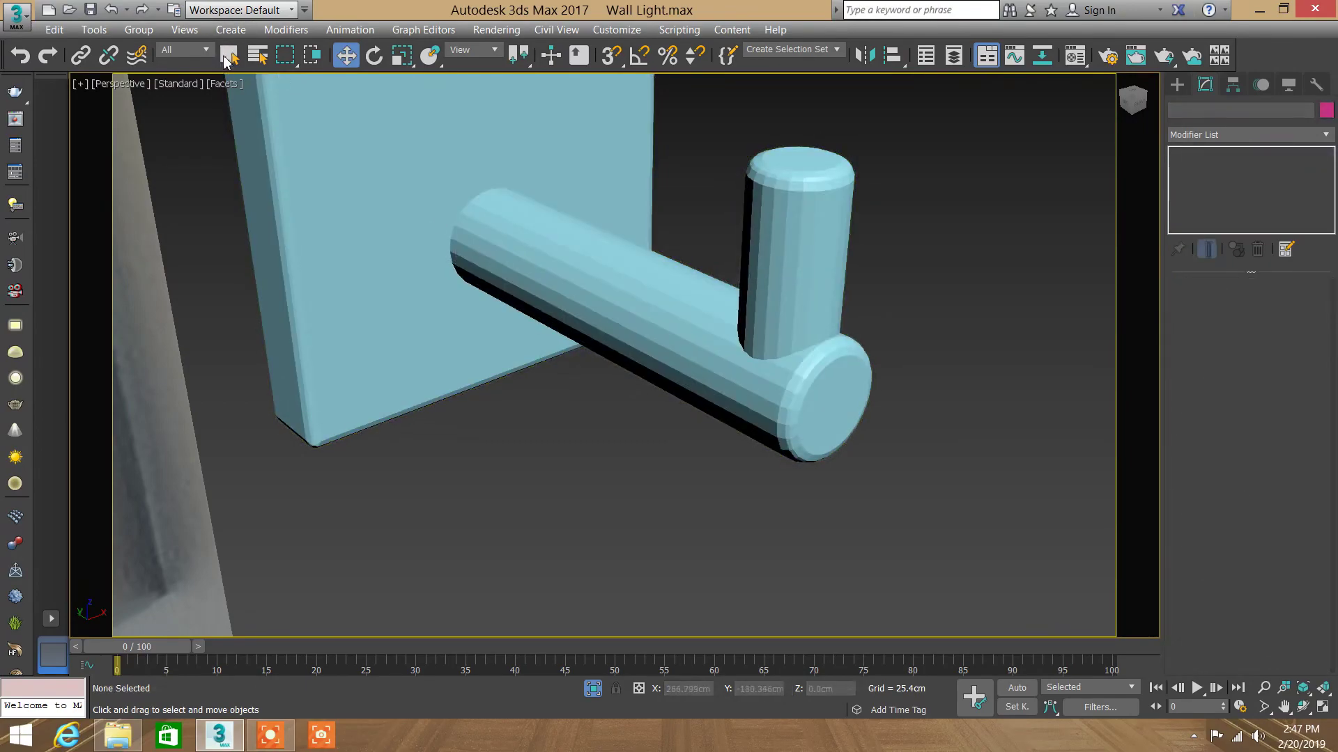
Step: Zoom out and orbit to view the plate from the side, then reselect the bracket
click(1263, 687)
mouse_move(728, 305)
mouse_down()
mouse_move(765, 466)
mouse_move(755, 374)
mouse_move(696, 271)
mouse_up()
mouse_move(696, 270)
alt+middle_down()
mouse_move(726, 421)
mouse_move(735, 415)
alt+middle_up()
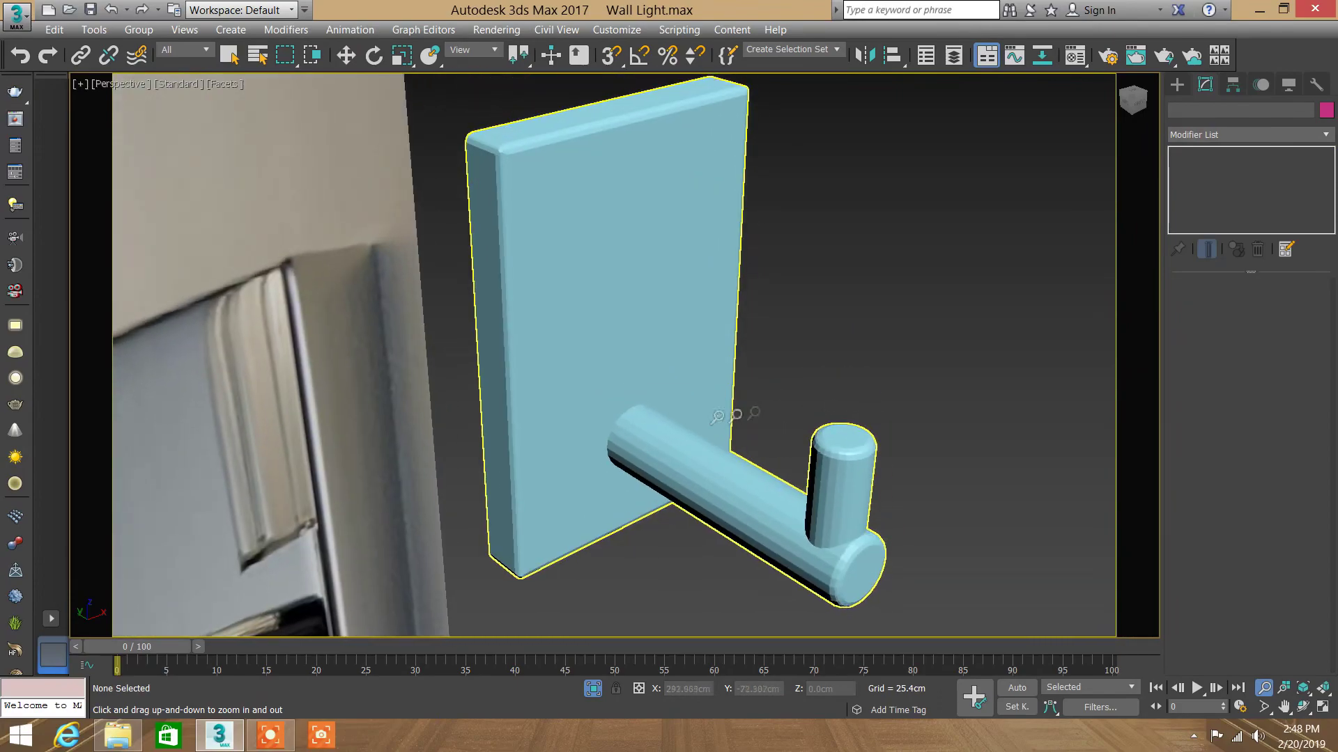
key(Escape)
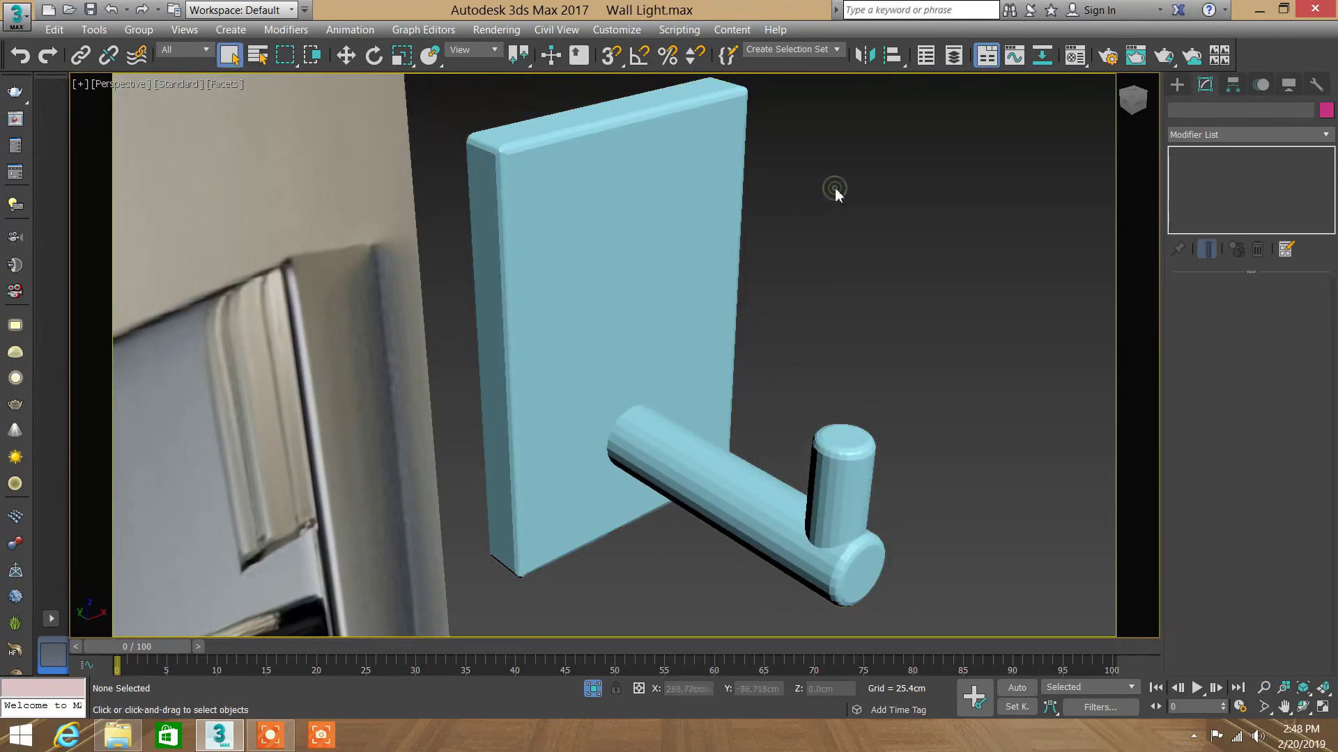
click(692, 285)
mouse_move(648, 290)
alt+middle_down()
mouse_move(717, 263)
mouse_move(662, 269)
alt+middle_up()
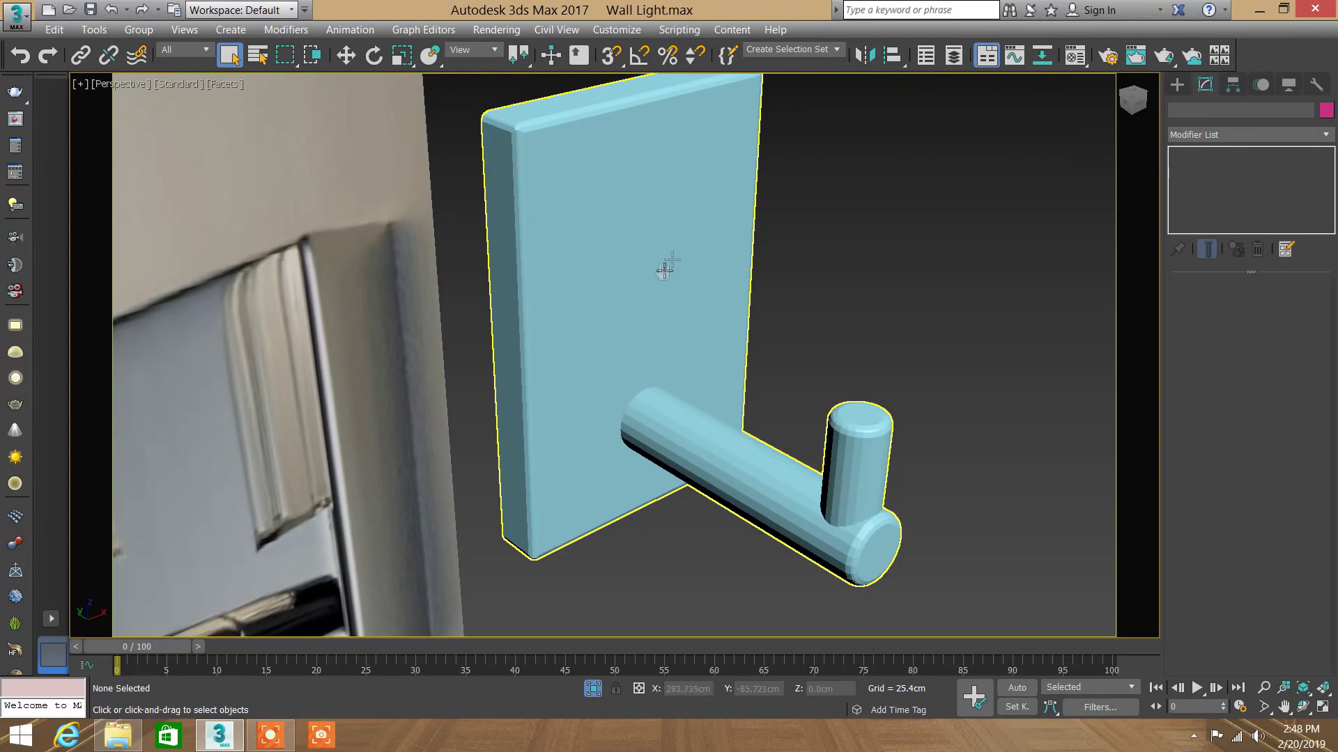
Step: Add a TurboSmooth modifier with isoline display and separate-by-material smoothing, comparing on/off
click(1325, 135)
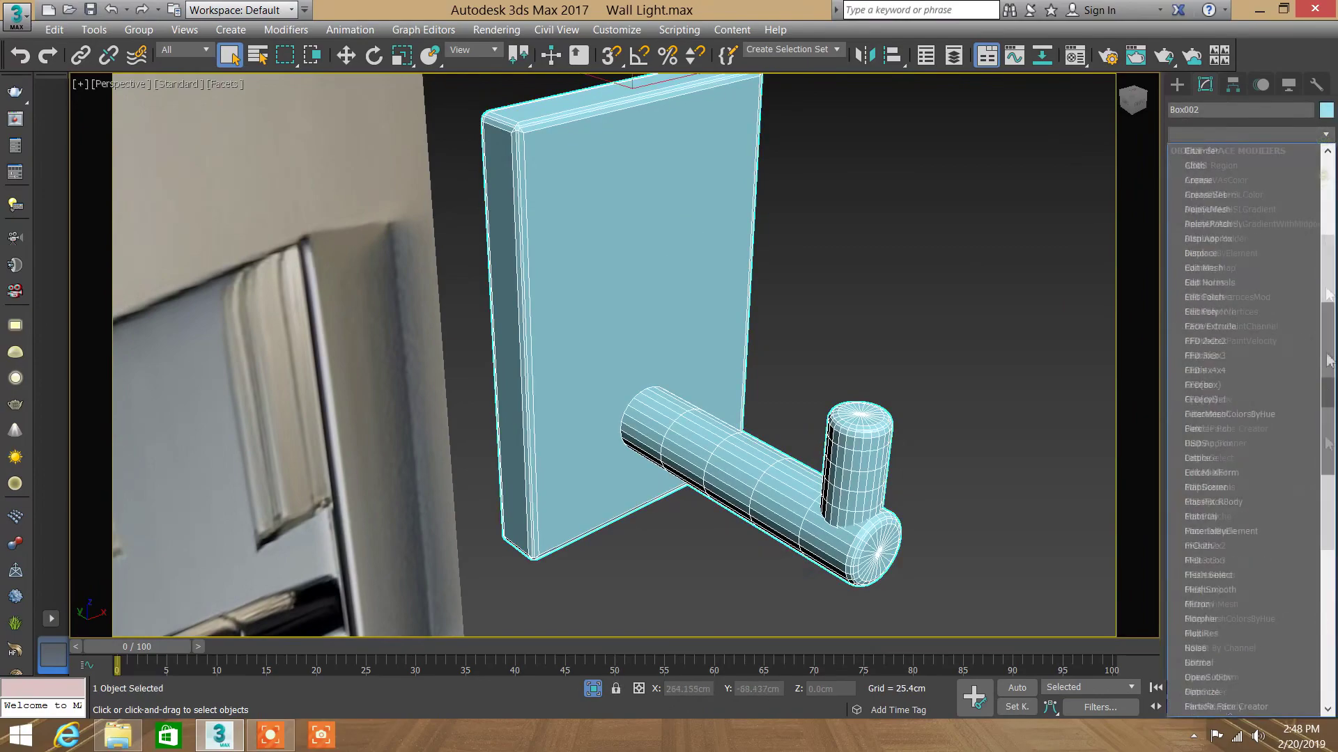
drag(1327, 235, 1324, 613)
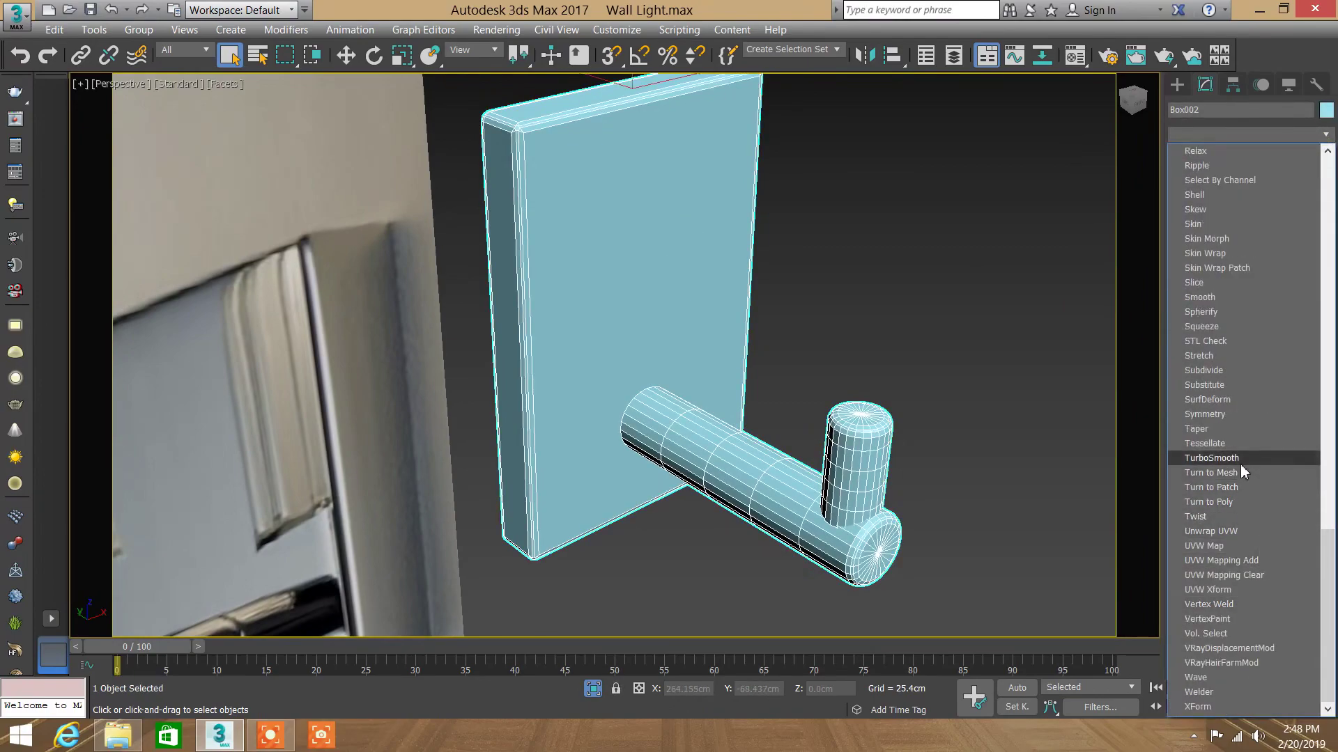
click(1212, 458)
key(ctrl+z)
key(ctrl+y)
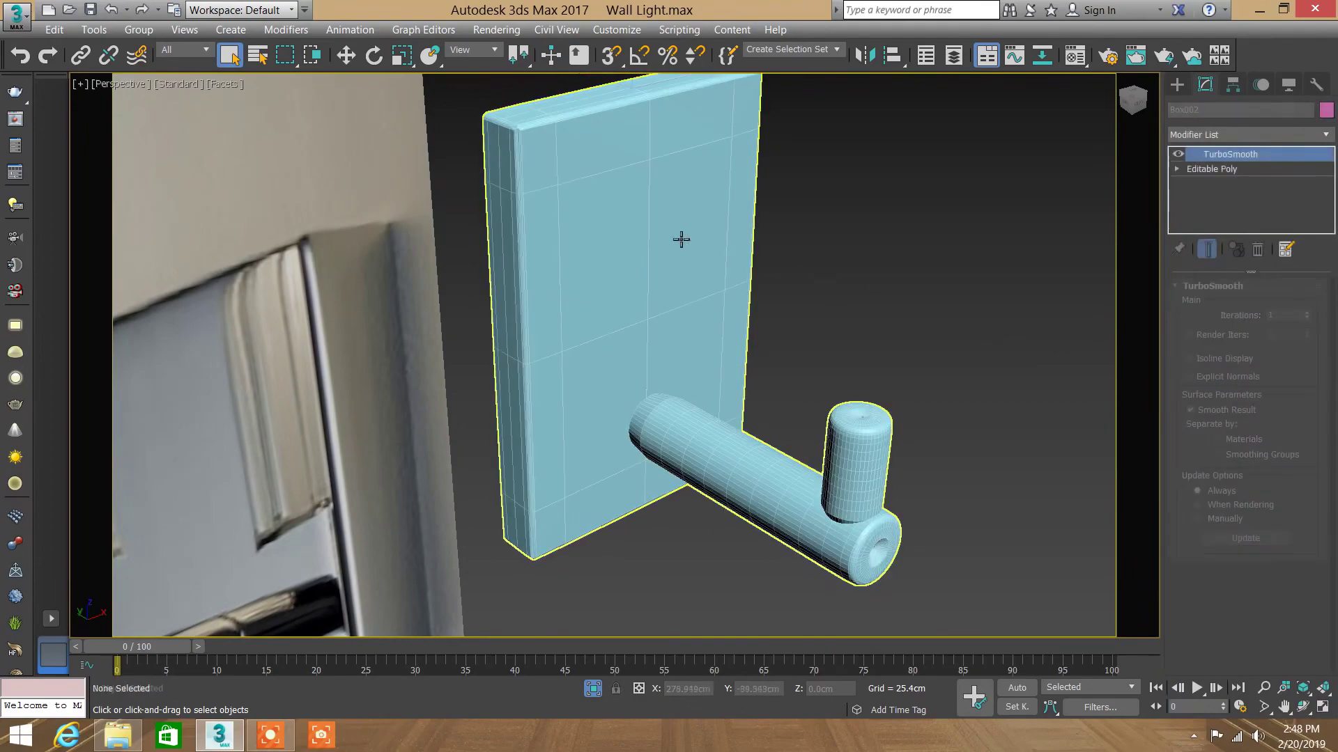
click(840, 290)
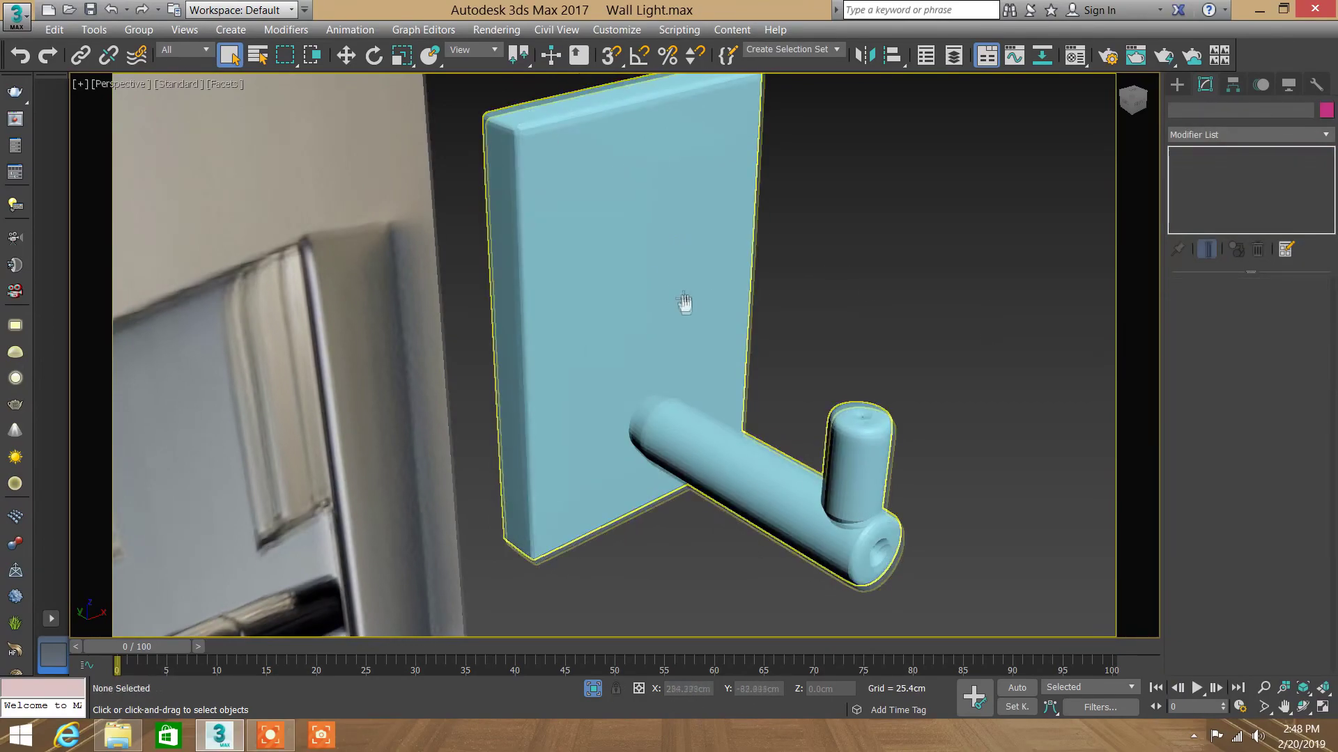
middle_drag(684, 299, 690, 318)
click(752, 218)
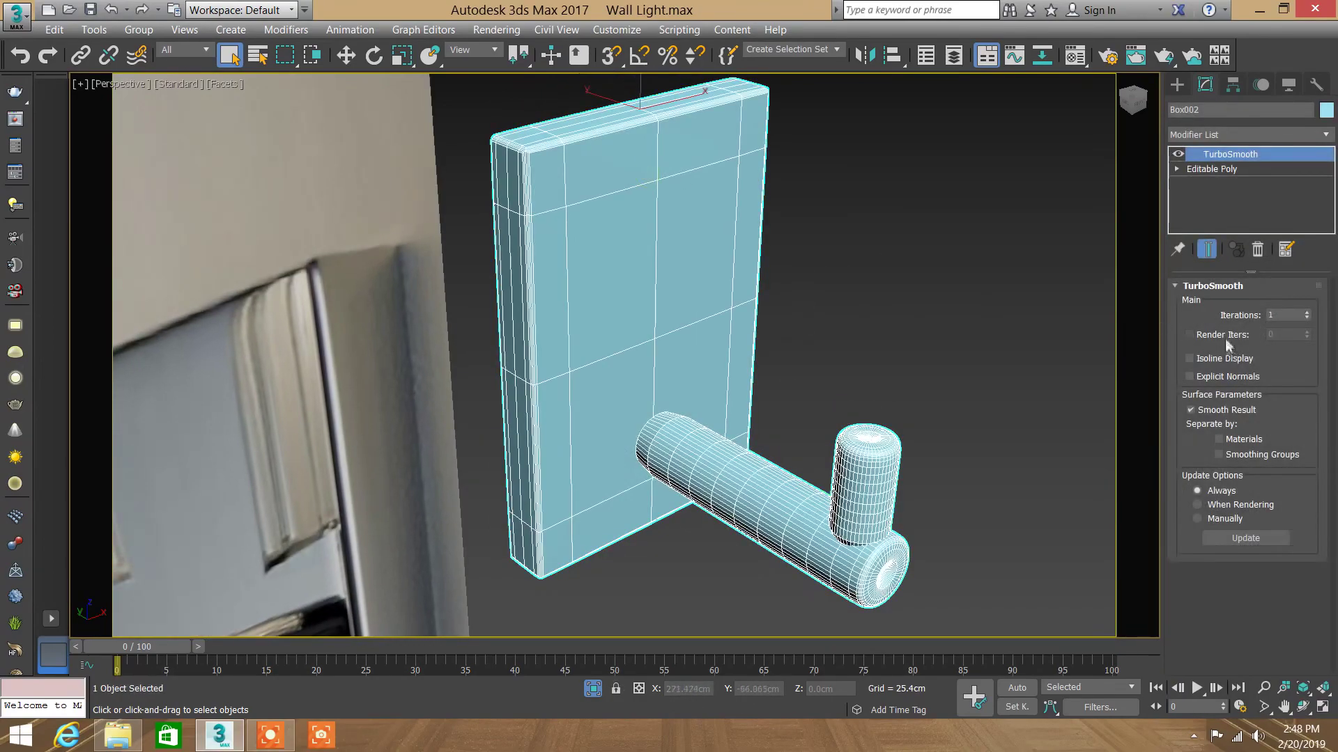
click(1234, 360)
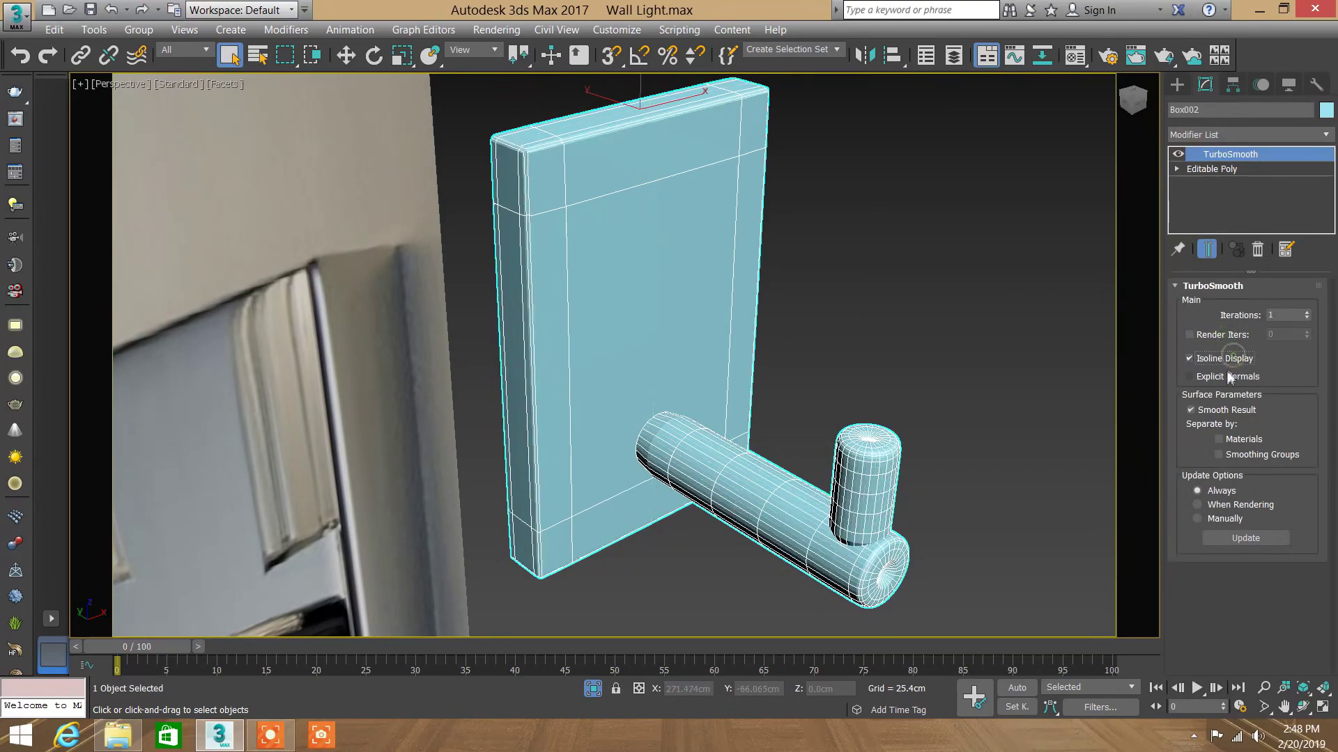
click(1219, 439)
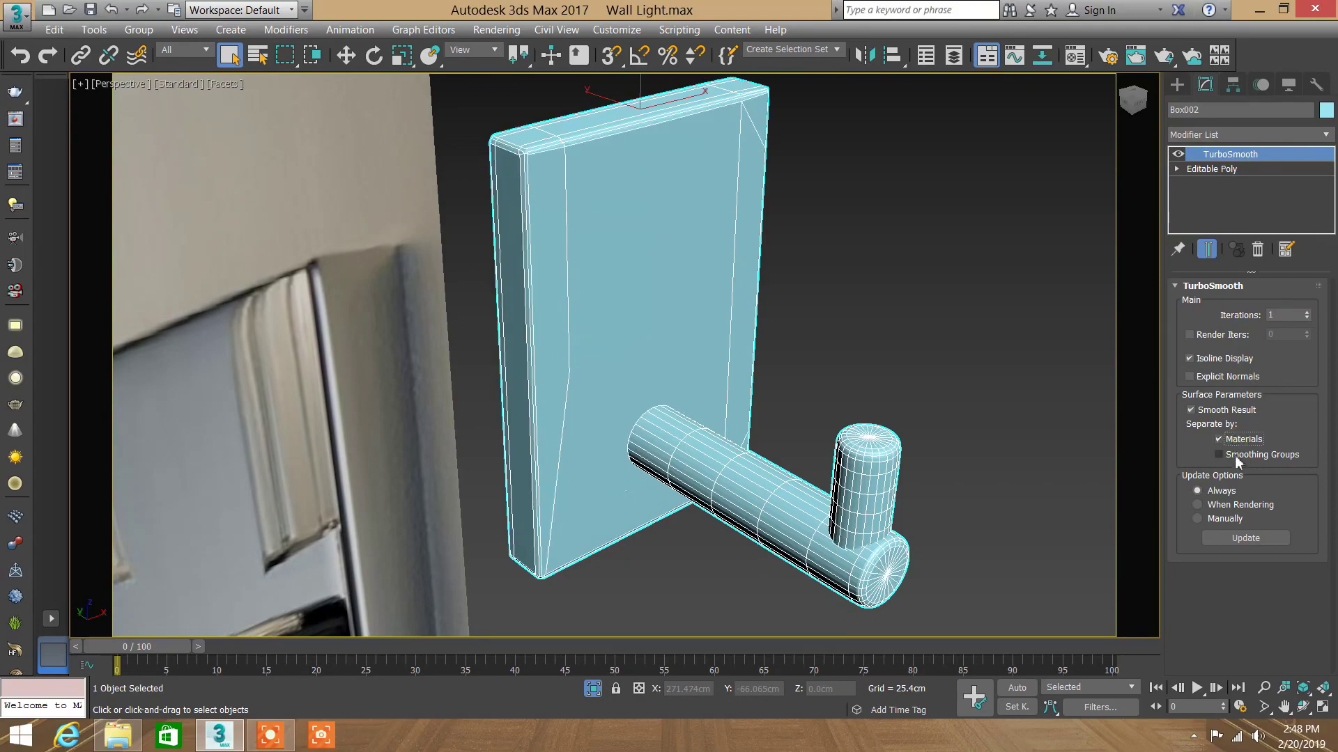
click(1014, 325)
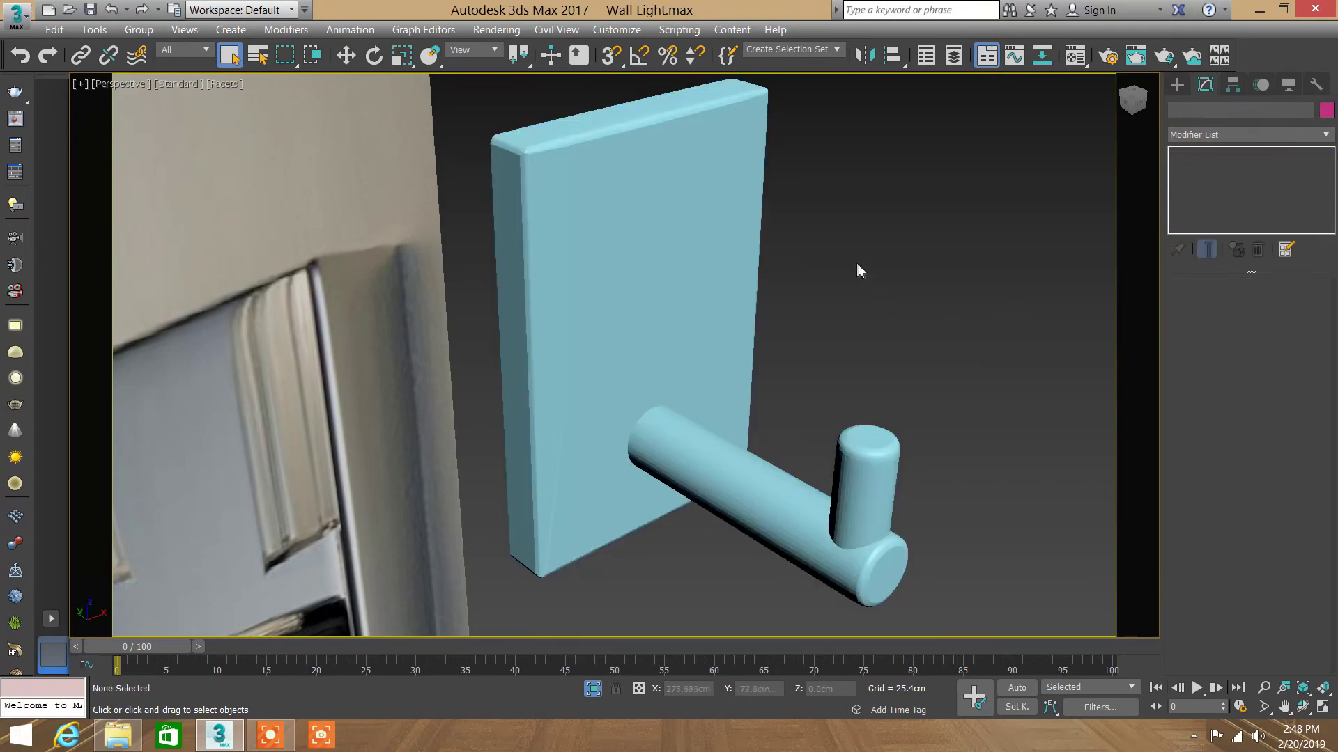
Step: Zoom in close on the wall-plate box to inspect it
click(1263, 689)
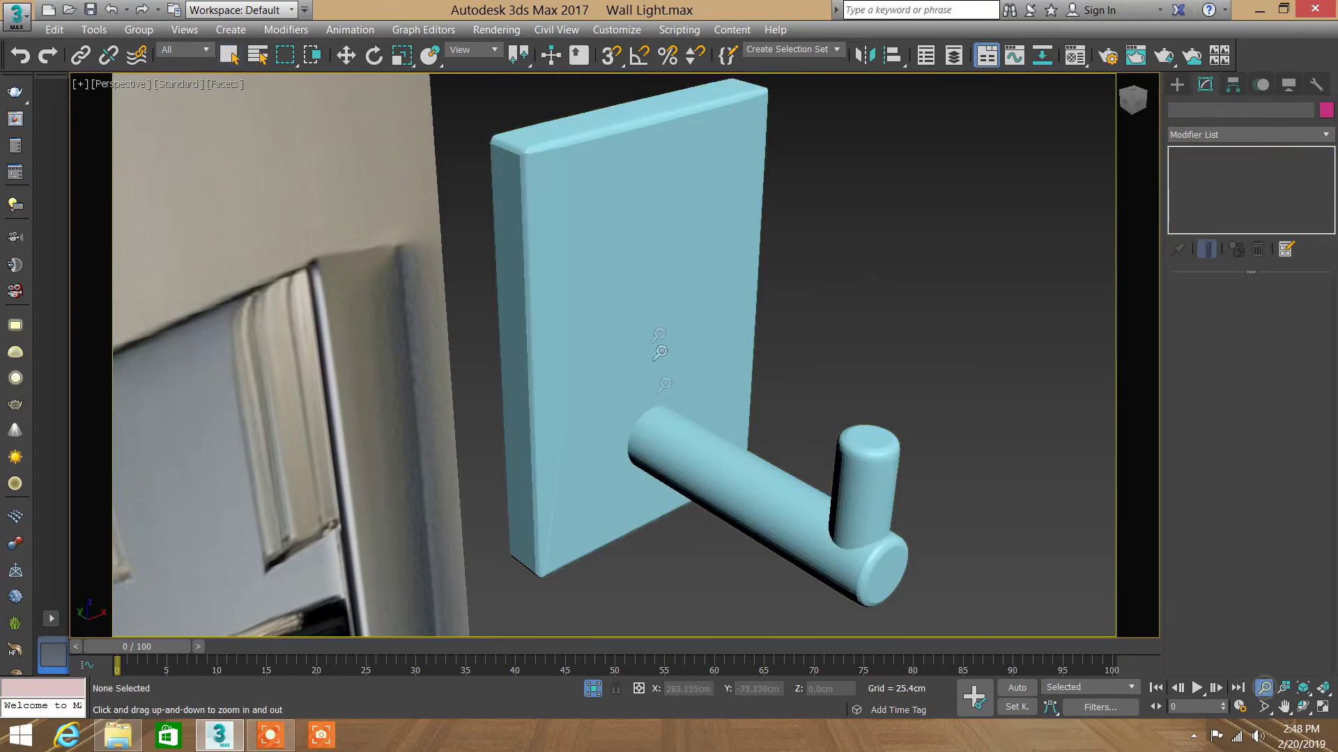
drag(660, 353, 655, 331)
mouse_move(655, 332)
middle_down()
mouse_move(682, 326)
mouse_move(707, 464)
middle_up()
scroll(681, 353, down, 2)
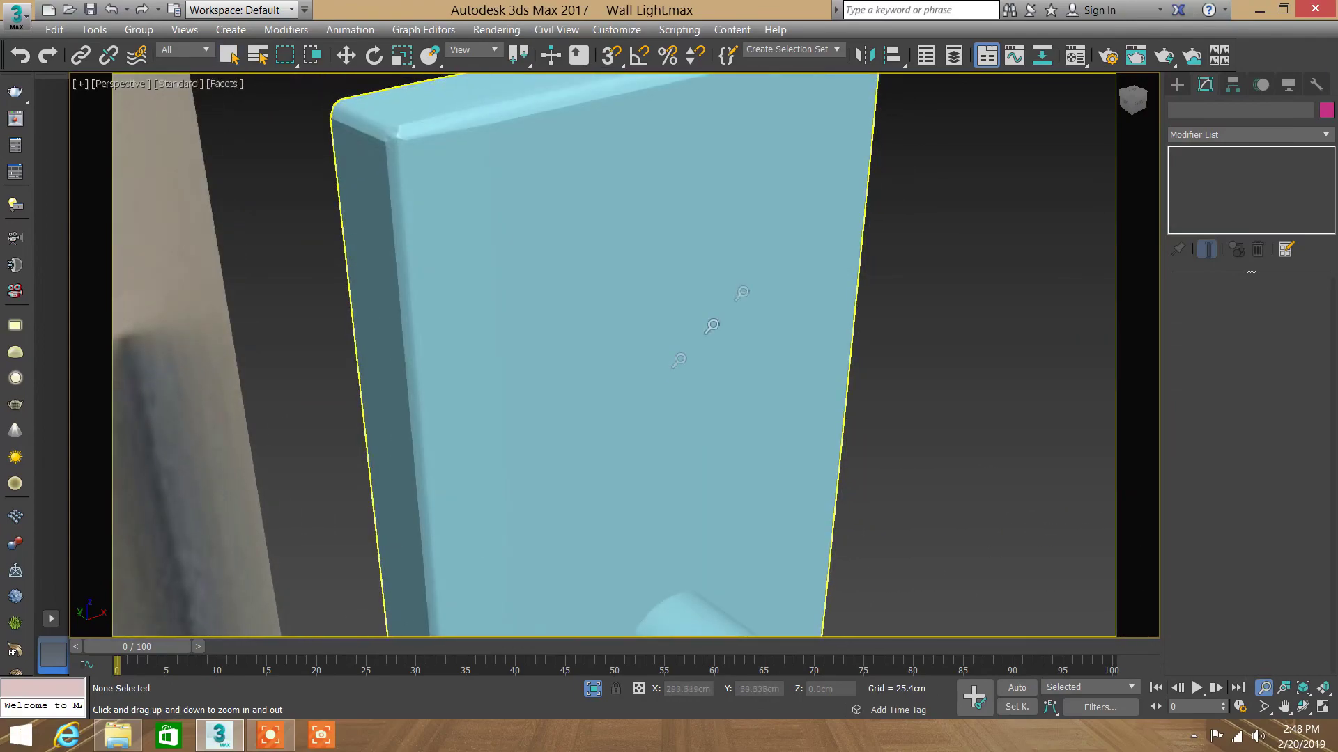
scroll(744, 367, down, 4)
scroll(743, 344, down, 1)
right_click(743, 344)
click(746, 285)
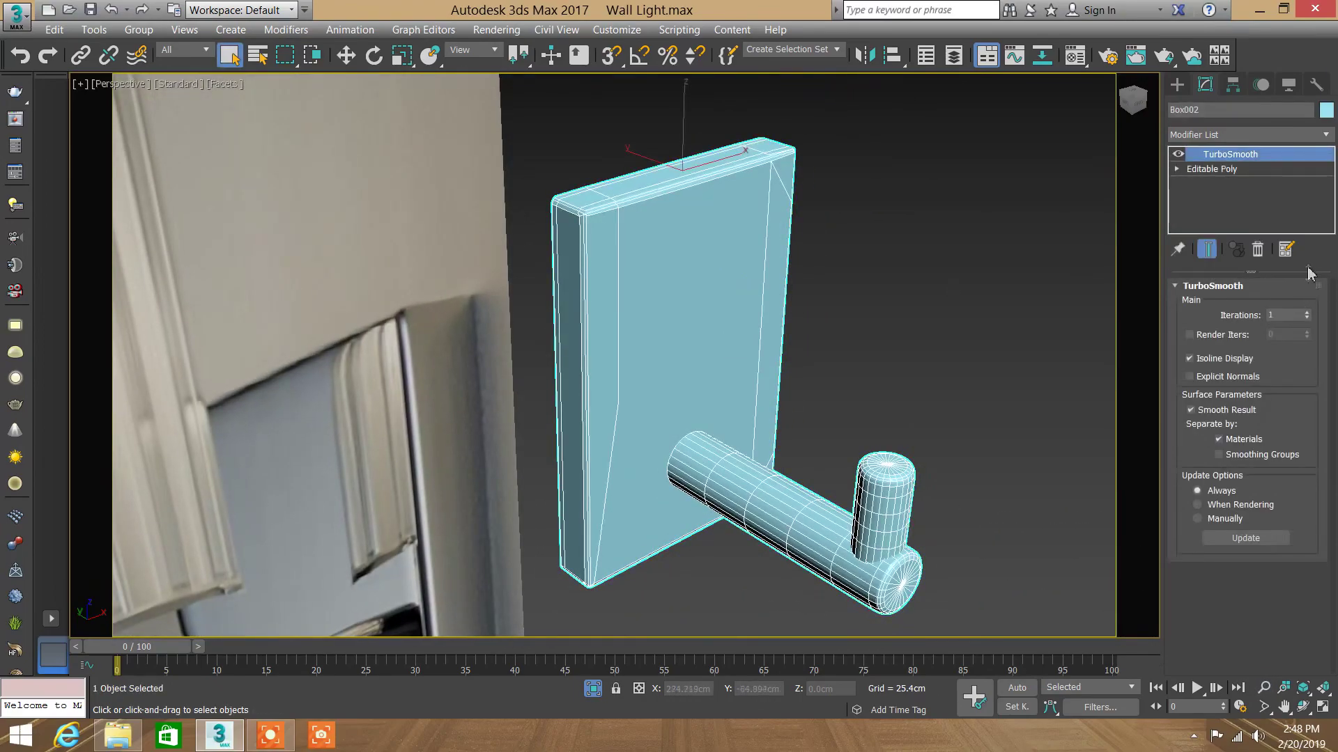
click(954, 316)
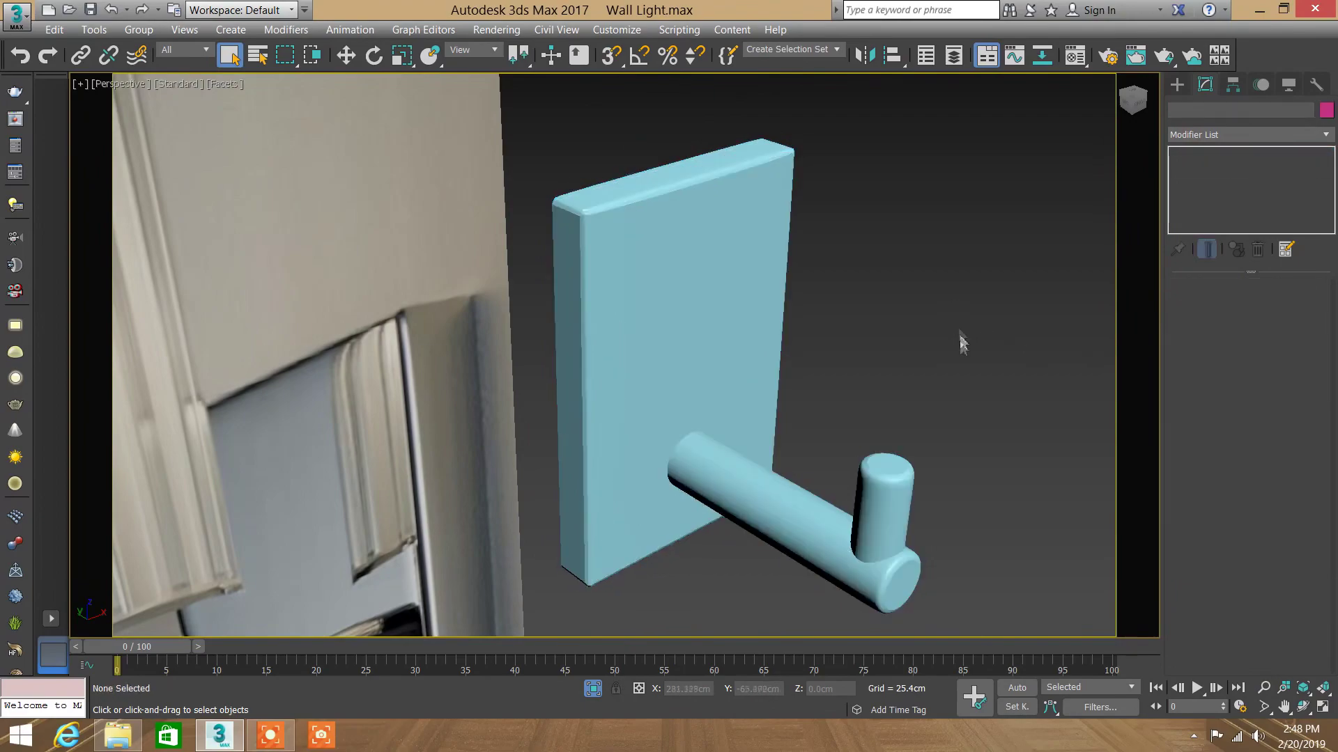
Step: Zoom and orbit around the whole wall light
click(1264, 689)
drag(714, 453, 725, 425)
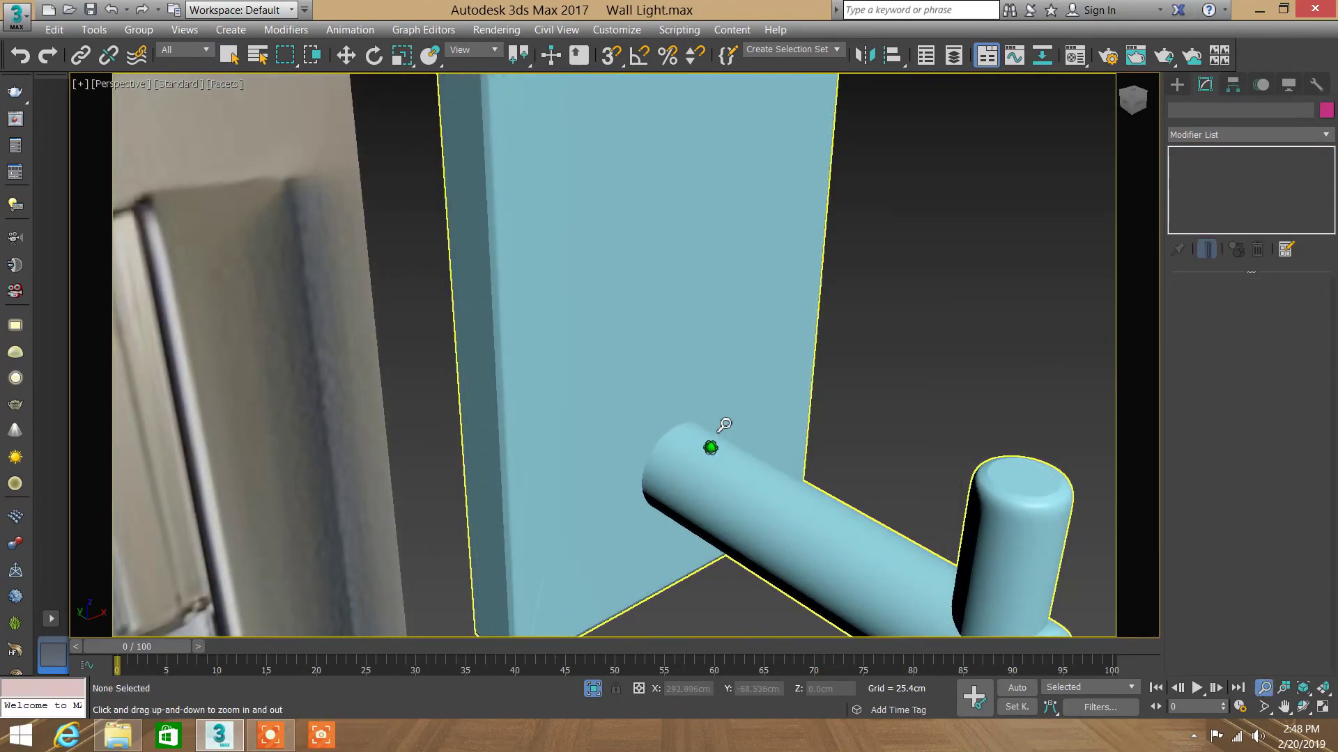
mouse_move(581, 262)
mouse_down()
mouse_move(588, 307)
mouse_move(562, 278)
mouse_up()
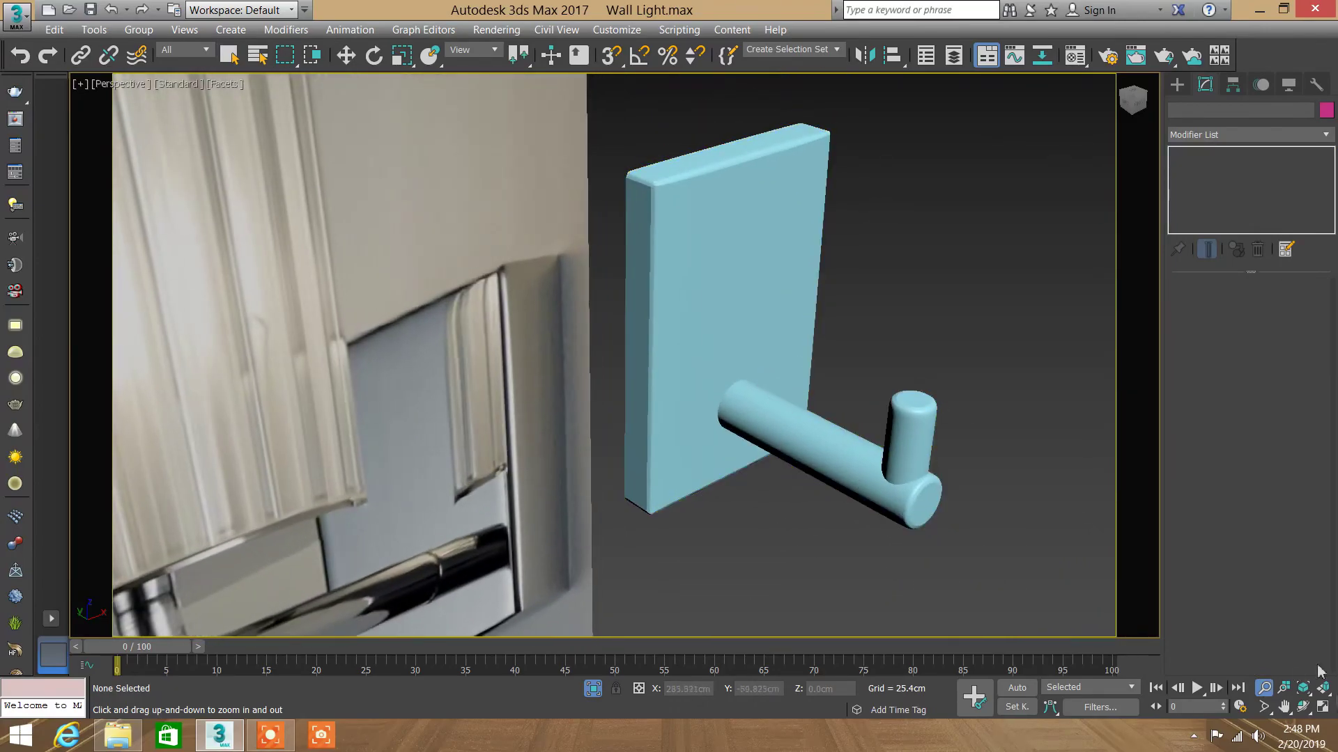
click(1303, 707)
drag(744, 446, 767, 382)
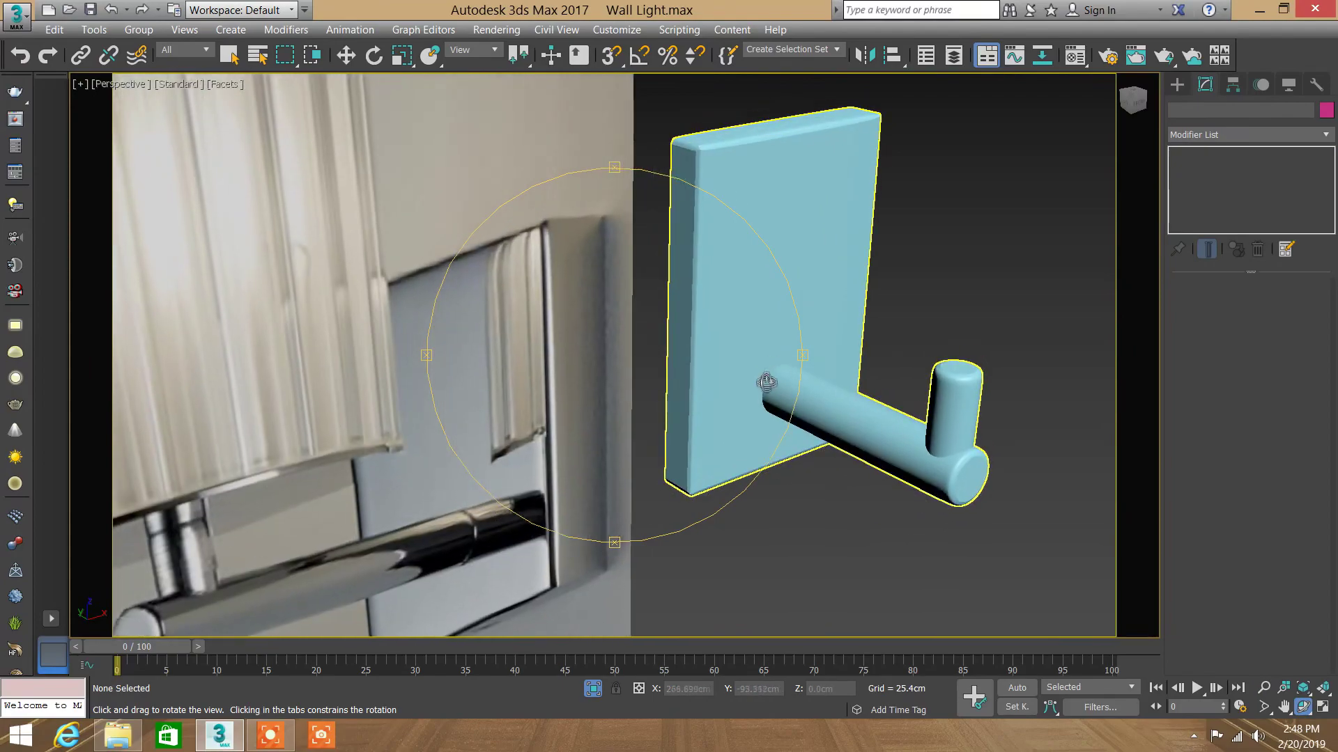
Step: Unhide all objects including the lamp shade, zoom extents, and select the VRay camera
right_click(766, 382)
right_click(851, 298)
click(884, 254)
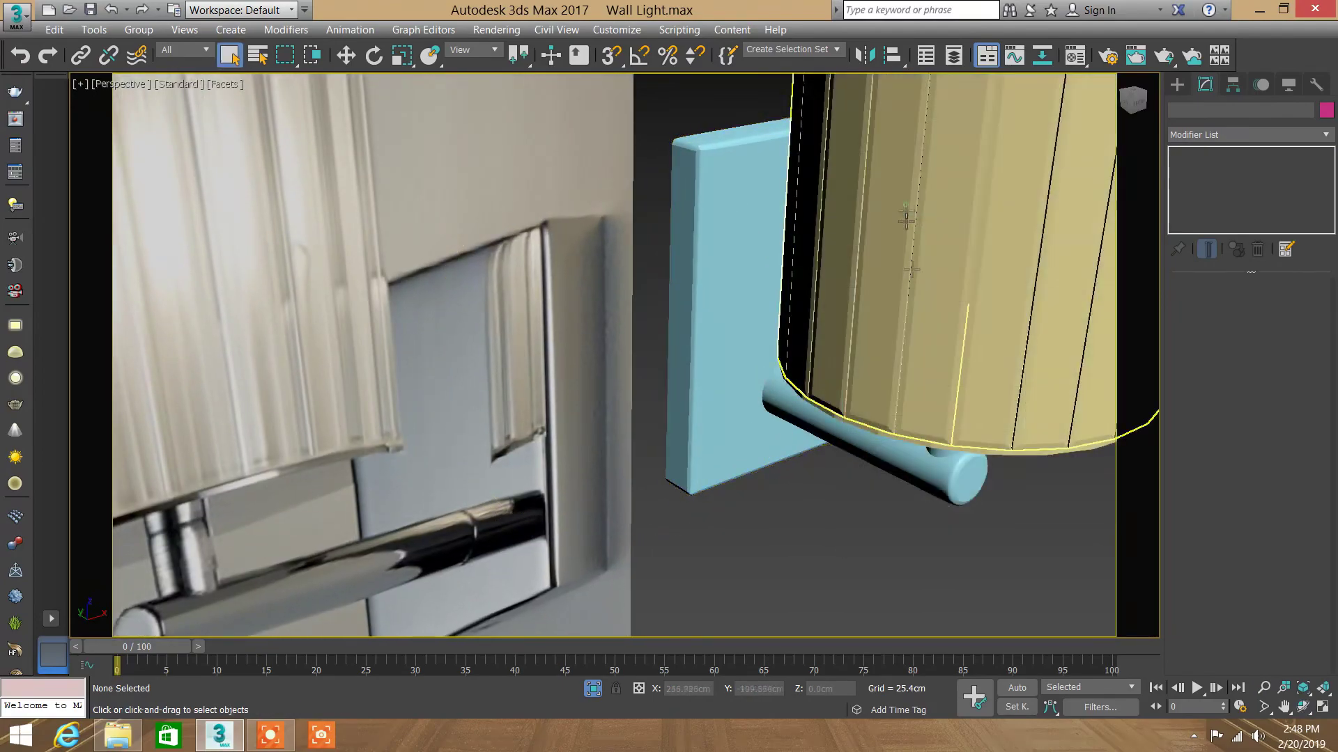
click(1322, 687)
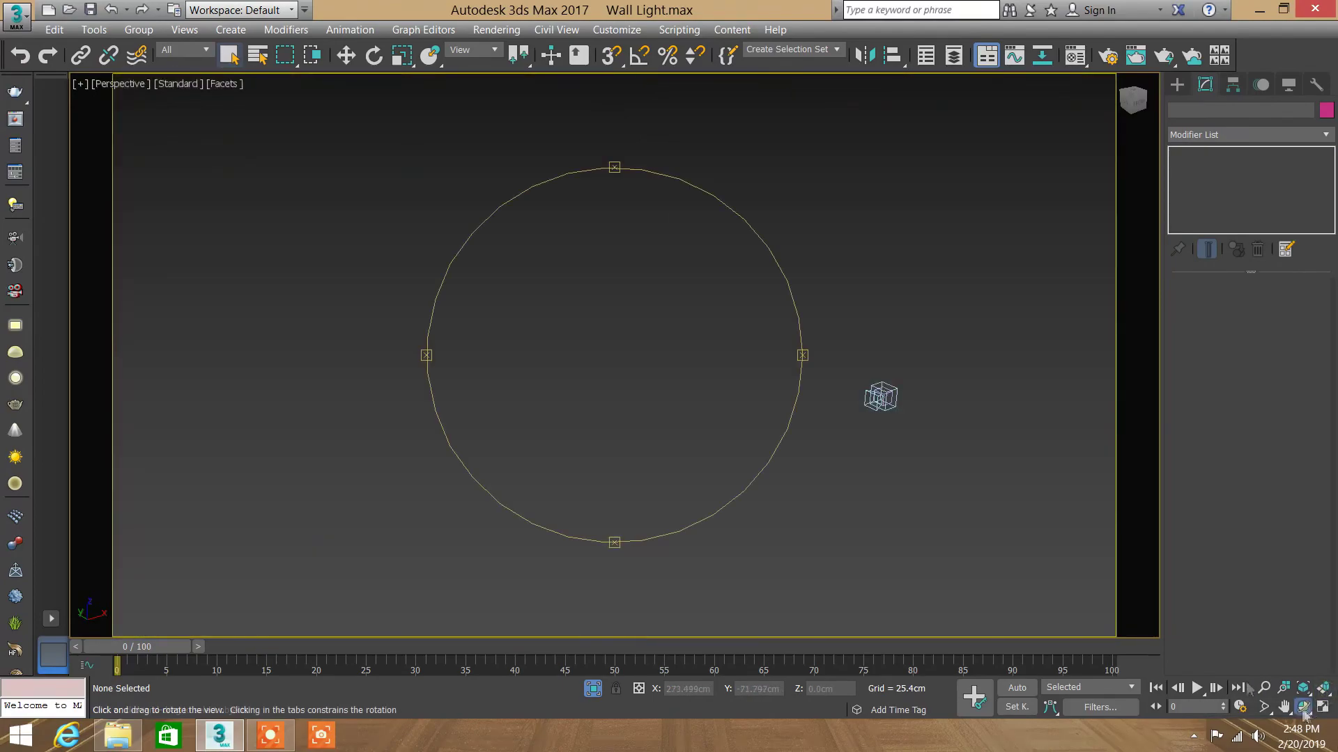
click(882, 397)
right_click(890, 411)
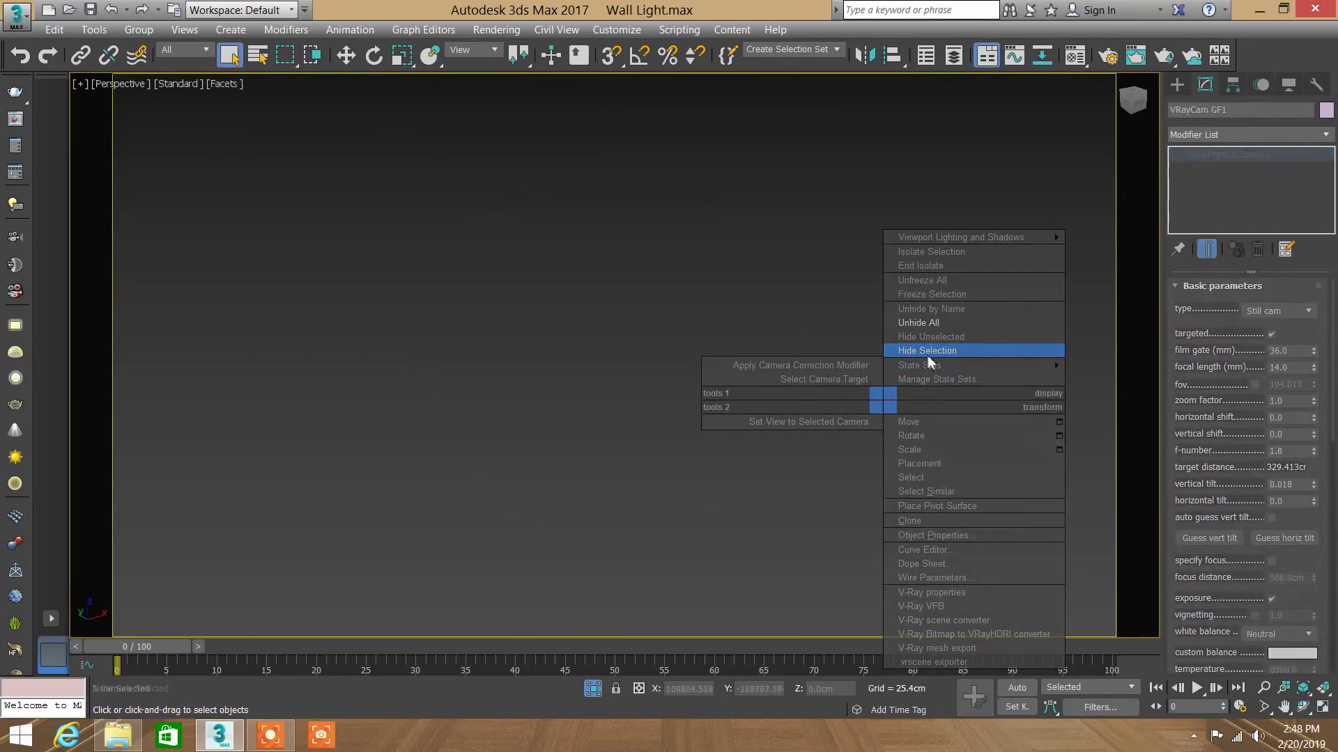
Step: Hide VRayCam GF1, orbit and zoom extents on the wall light, then bring up the Material Editor
click(926, 350)
click(1323, 690)
mouse_move(997, 531)
mouse_down()
mouse_move(641, 301)
mouse_move(589, 312)
mouse_move(659, 377)
mouse_up()
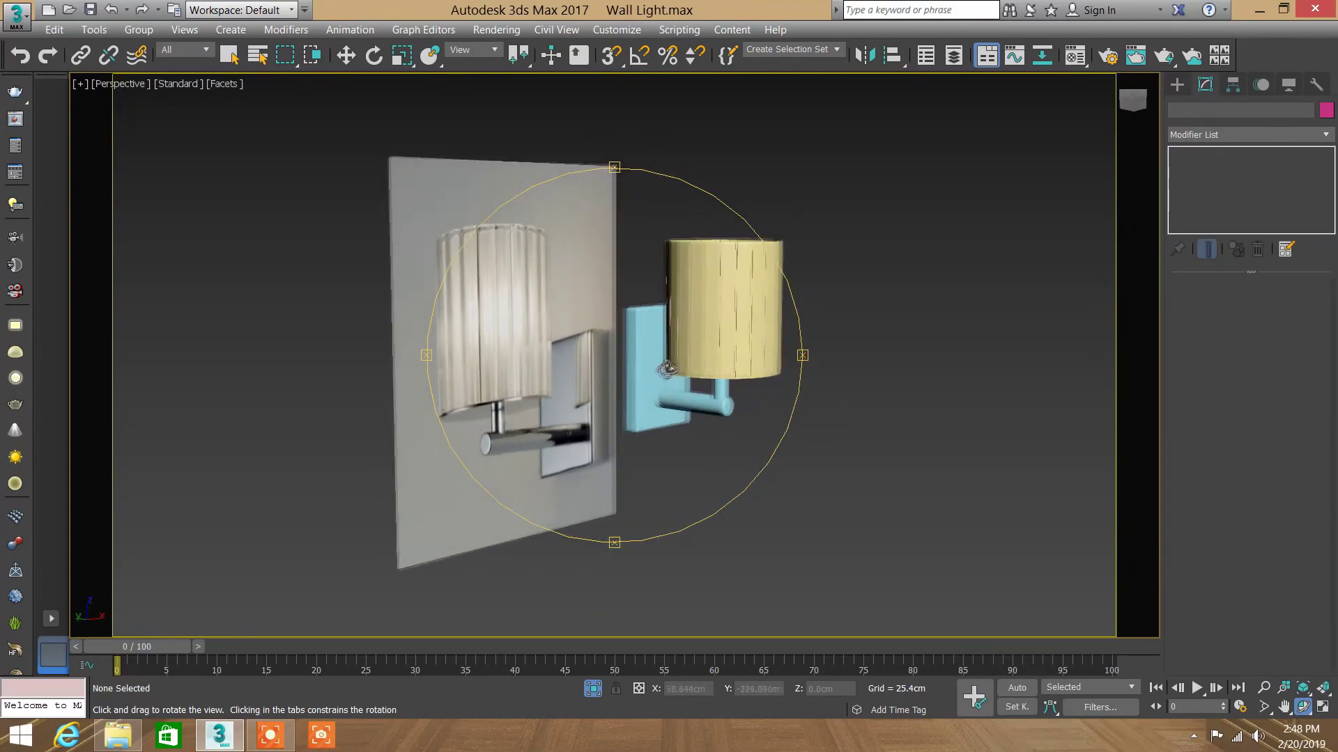
right_click(758, 458)
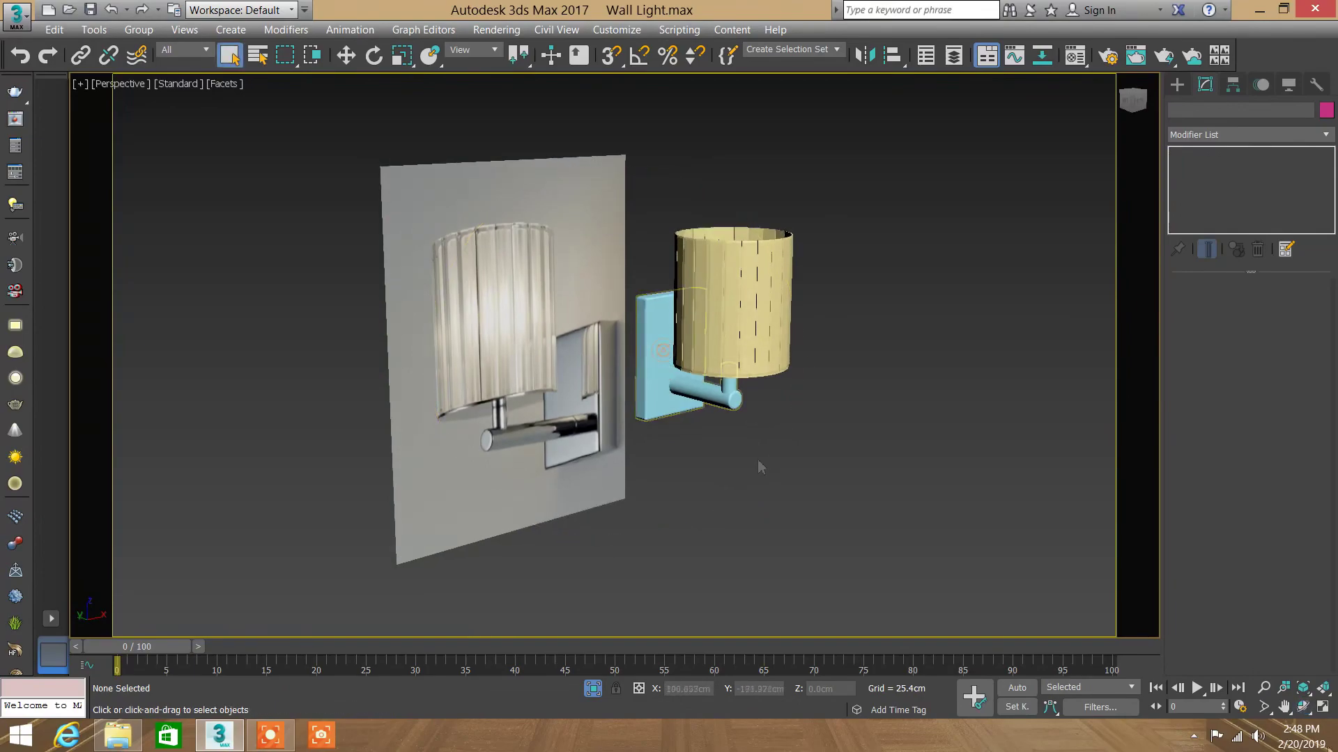
click(1324, 695)
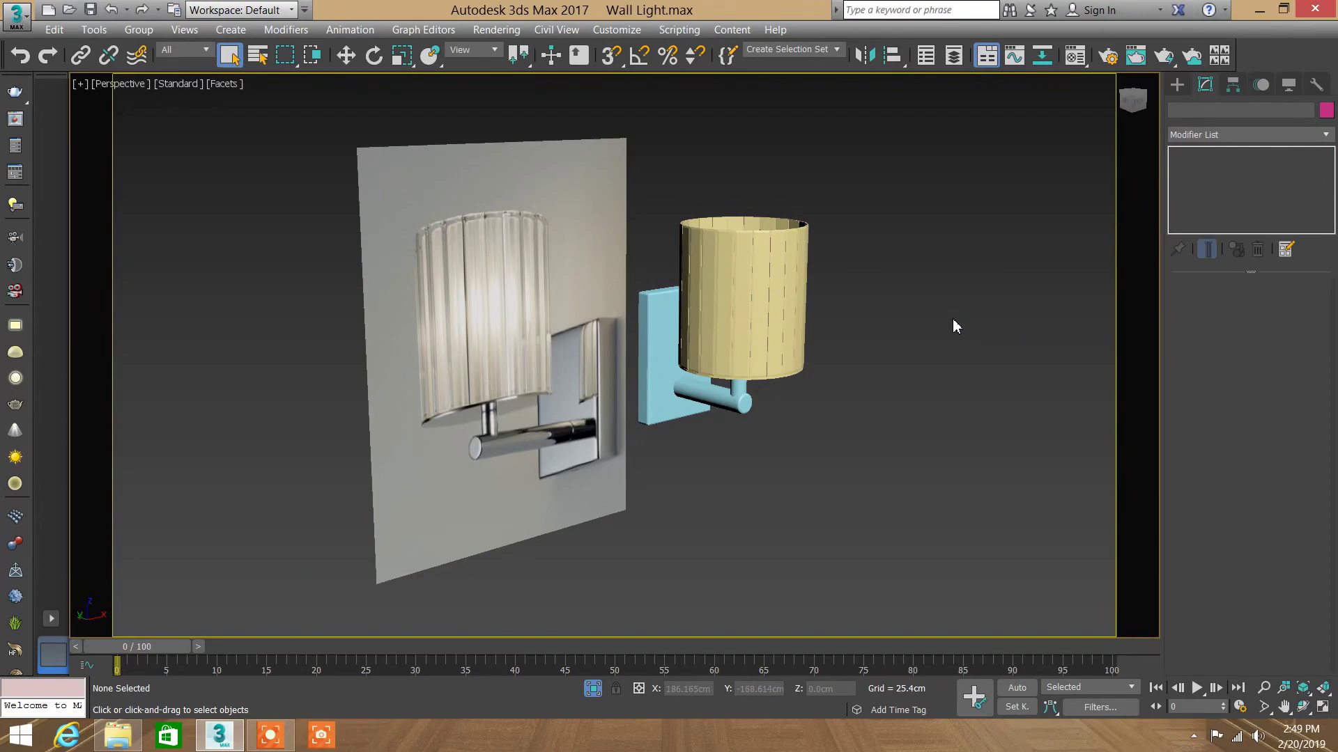
key(m)
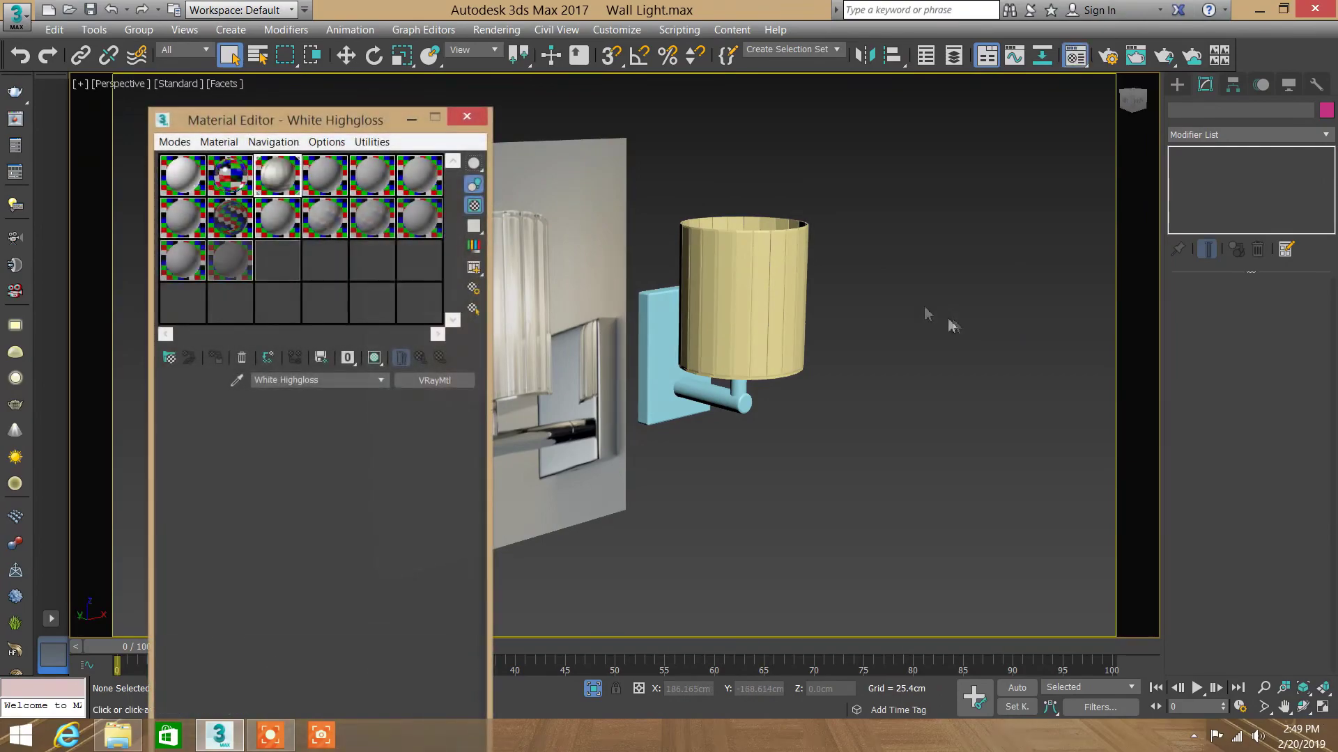
Step: Reset the TILES Floor 4 material to a default VRayMtl, confirming Yes
click(241, 224)
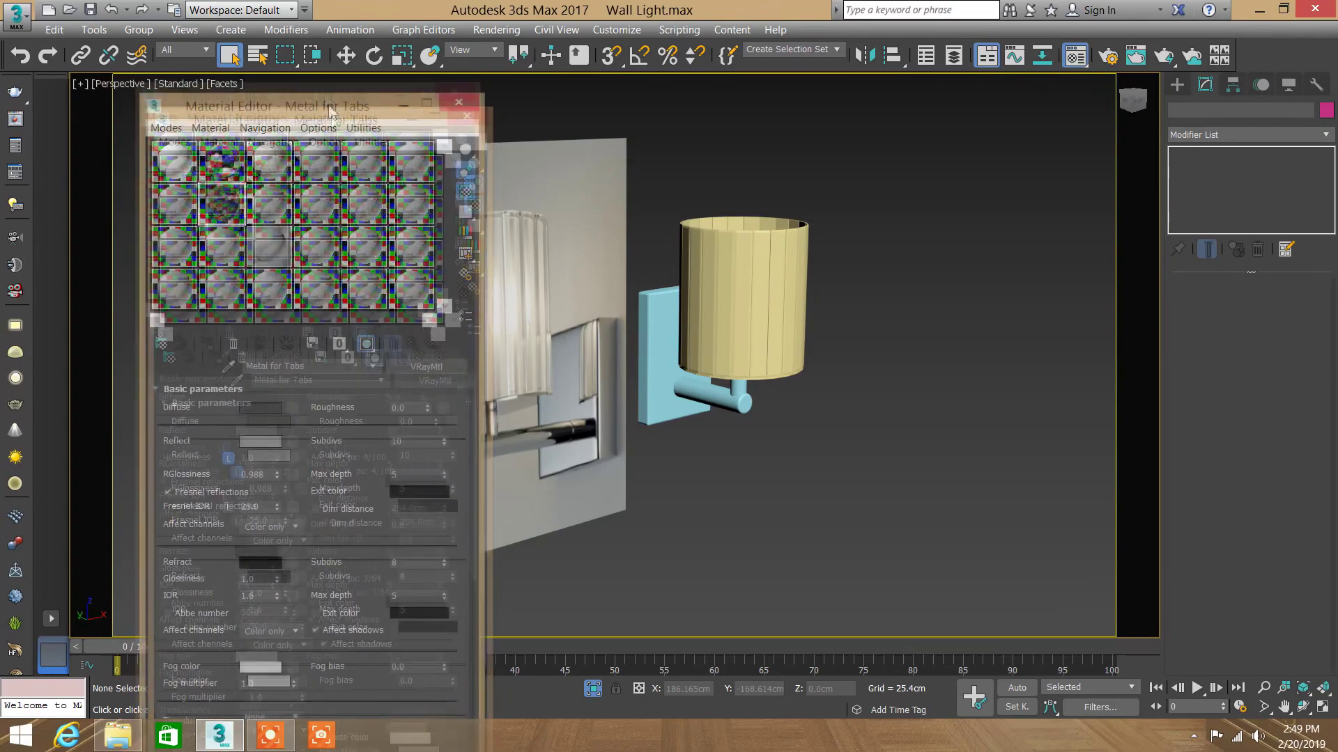
drag(293, 120, 271, 71)
click(256, 168)
click(221, 310)
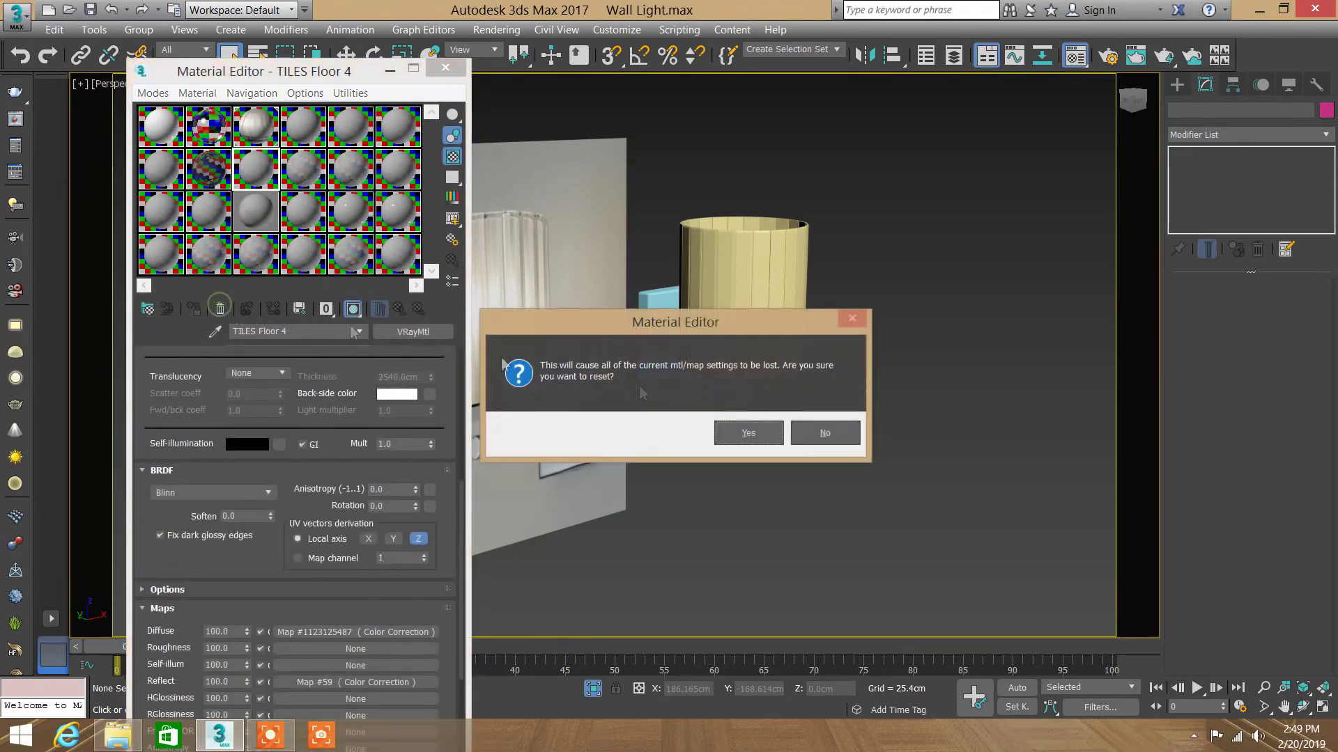
click(745, 436)
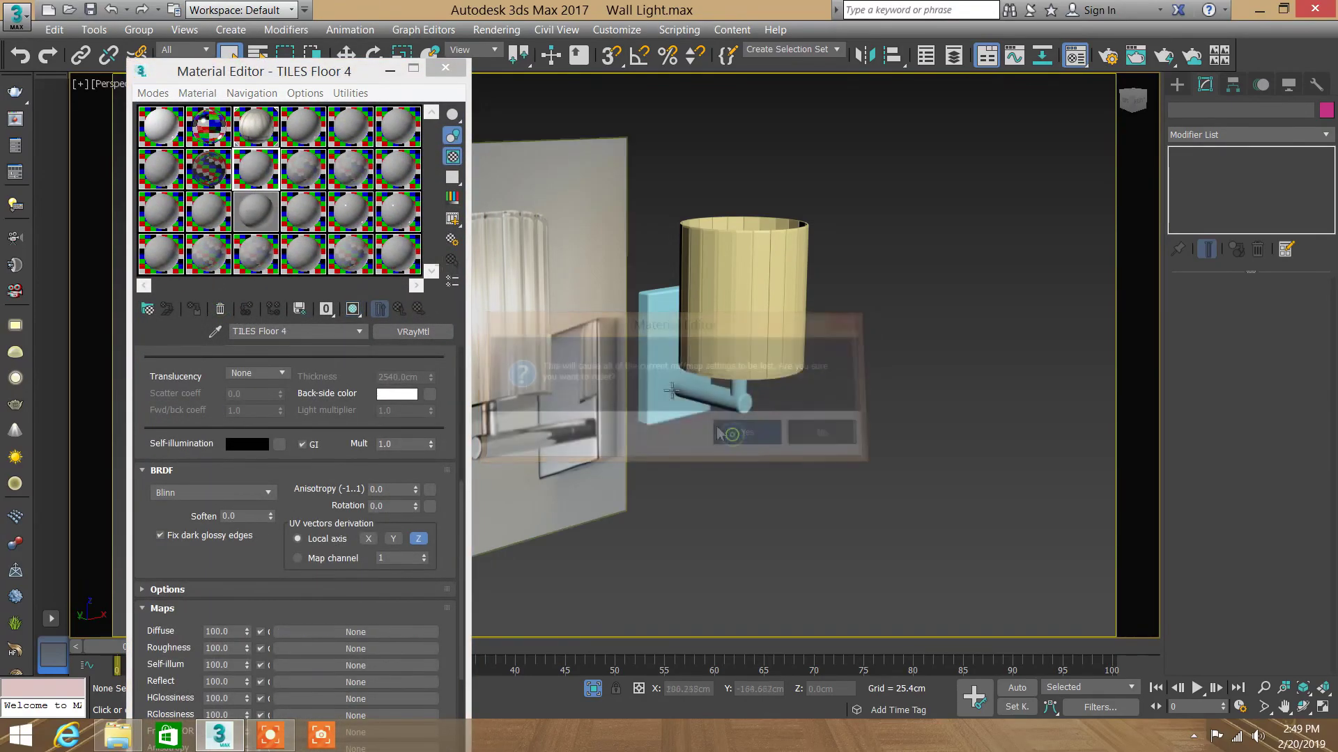
Step: Review the Metal for Tabs settings, then reselect TILES Floor 4
click(224, 174)
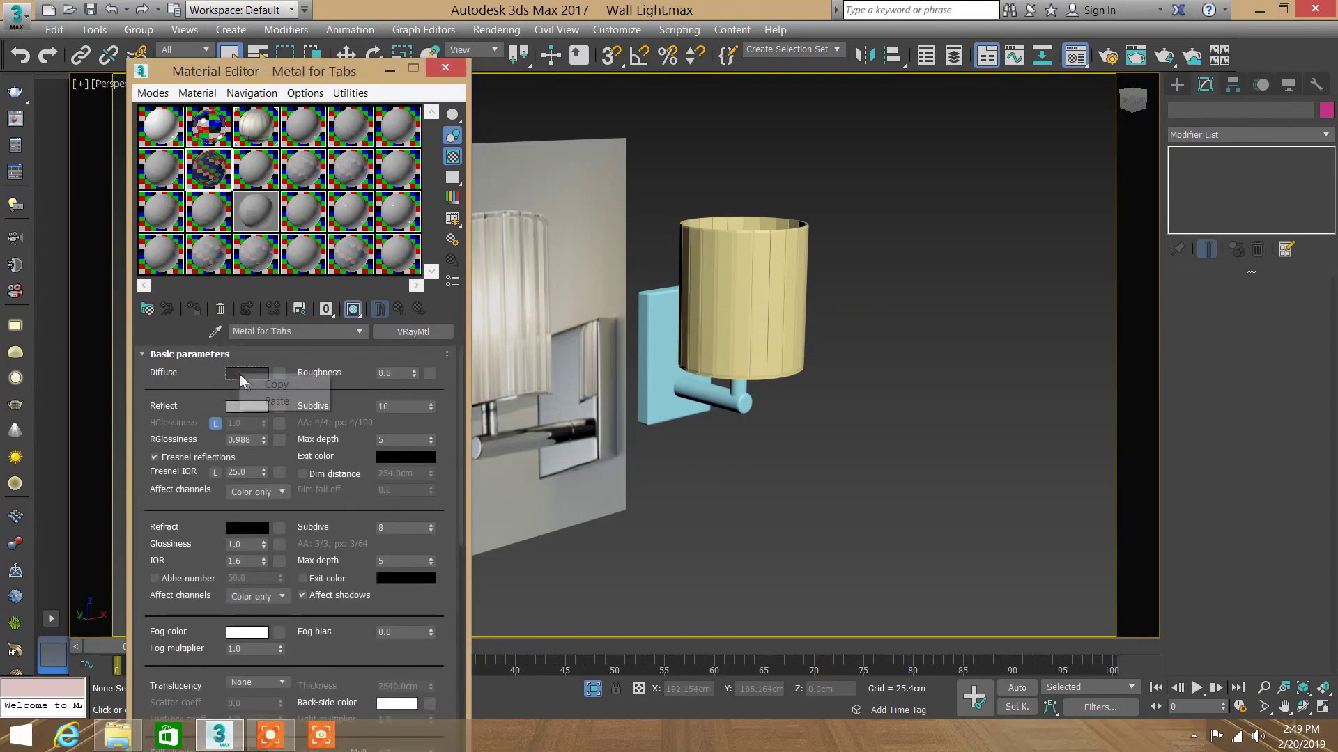
scroll(214, 374, down, 1)
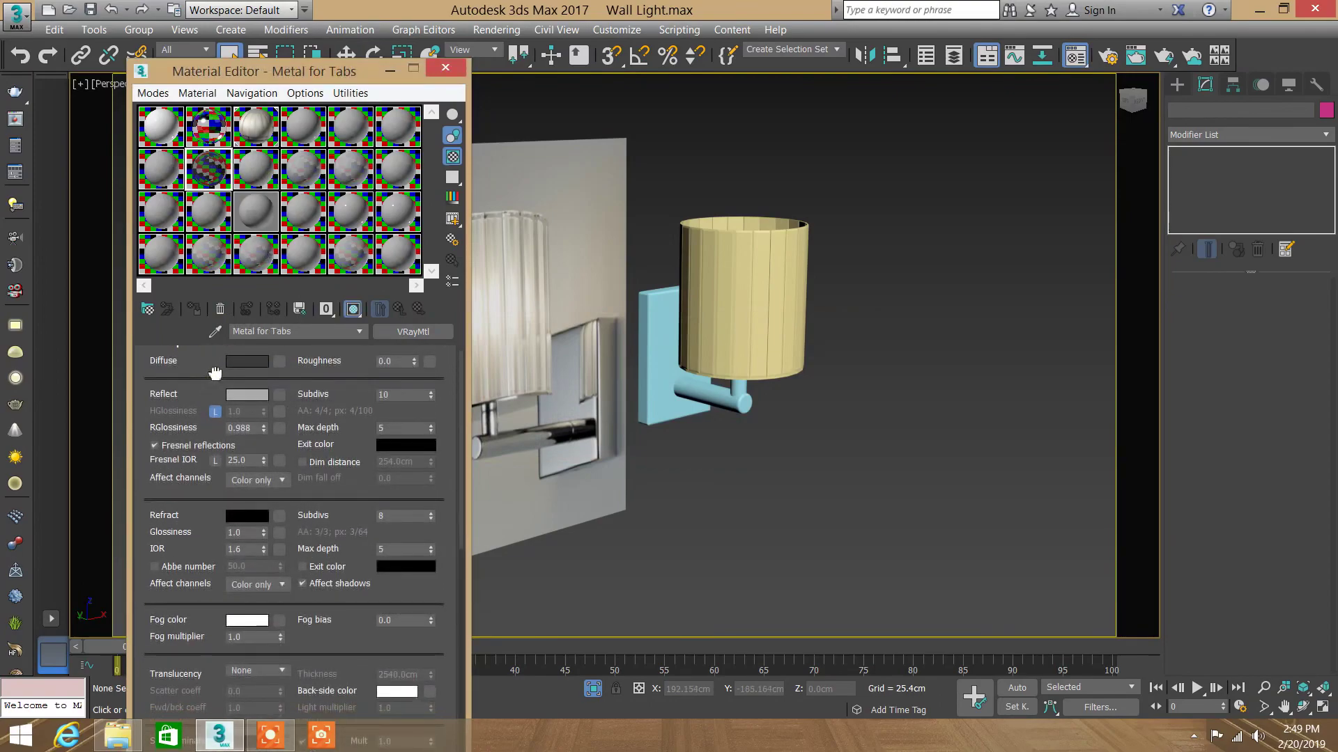
scroll(214, 375, down, 5)
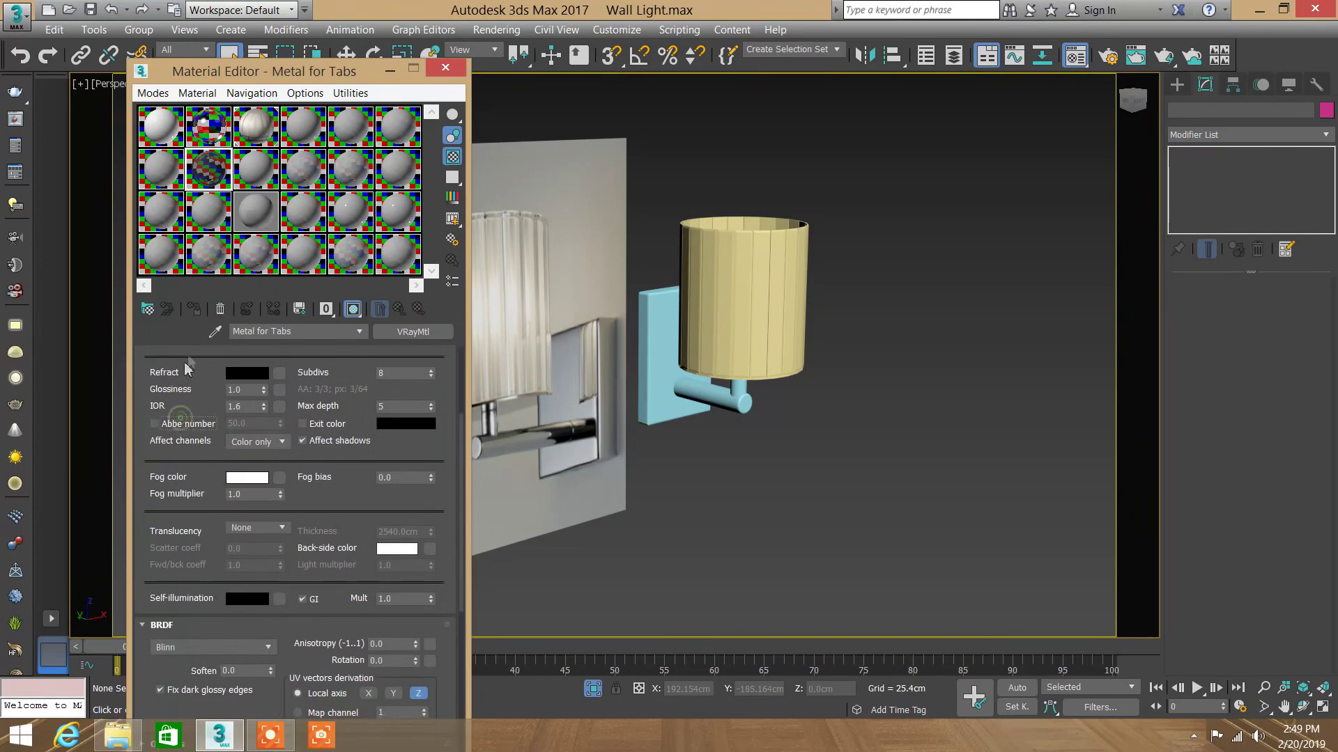
drag(195, 395, 199, 519)
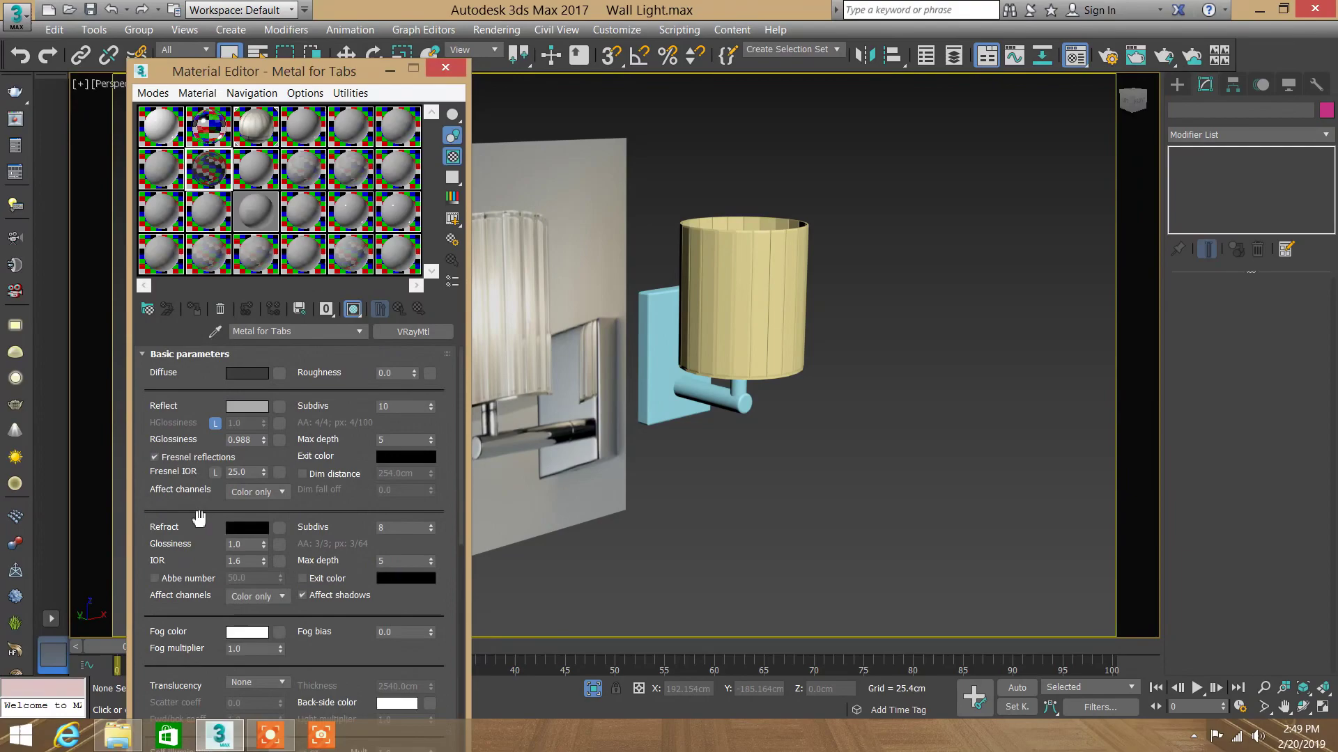
click(263, 174)
scroll(177, 432, up, 5)
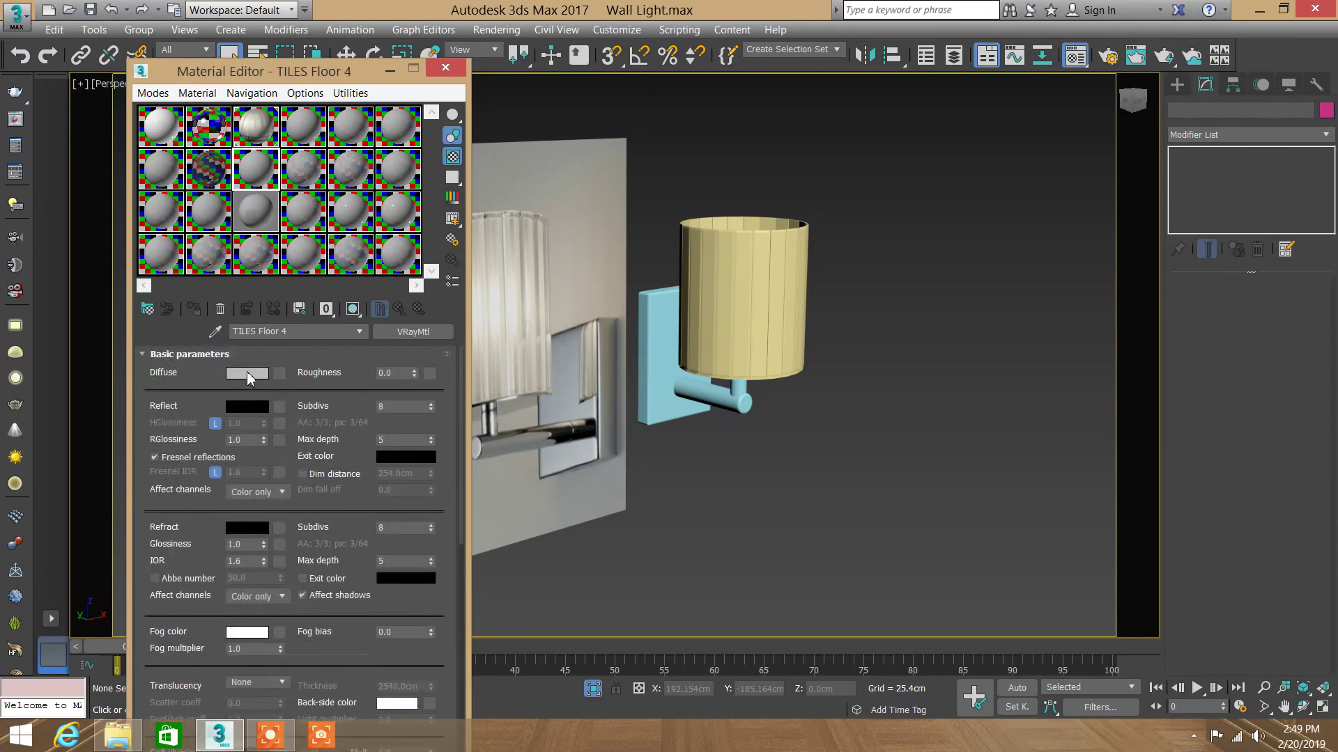
Step: Set TILES Floor 4 diffuse to RGB 26 and reflection to RGB 156, with a large preview
click(249, 375)
drag(457, 136, 460, 122)
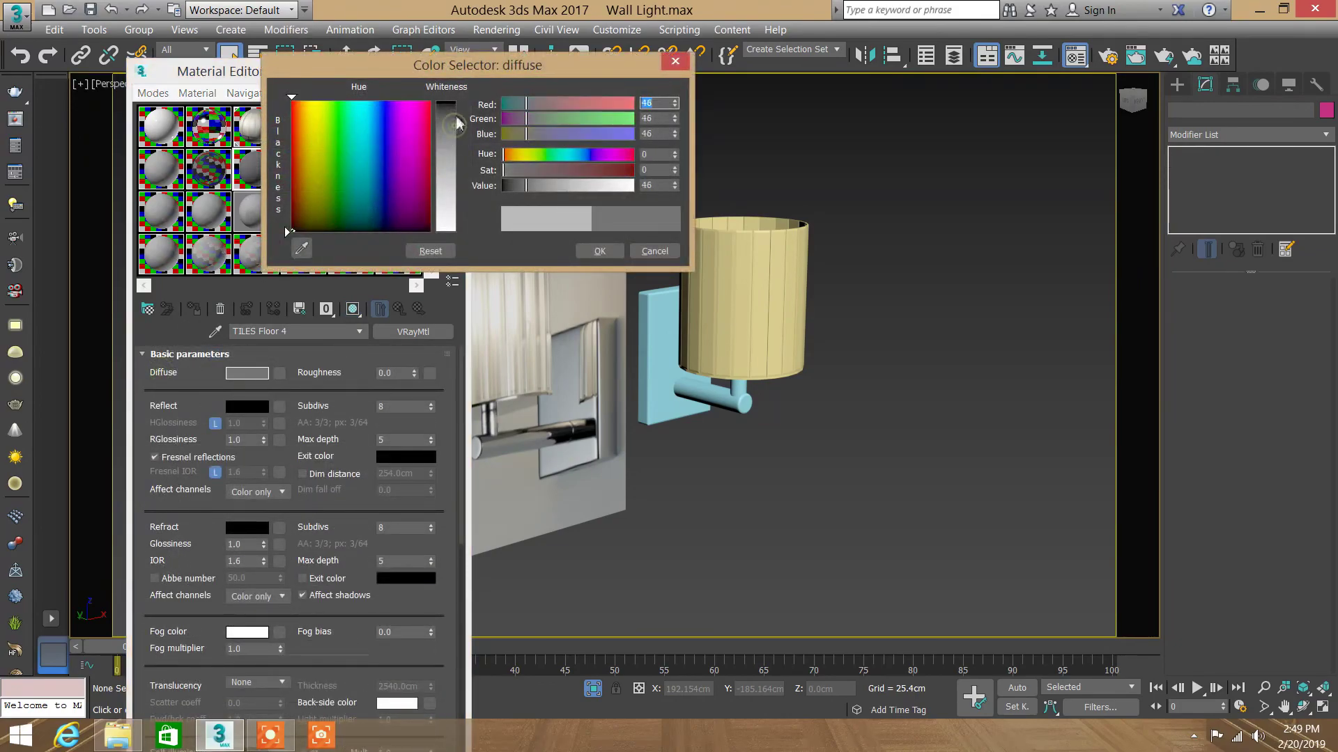
click(597, 252)
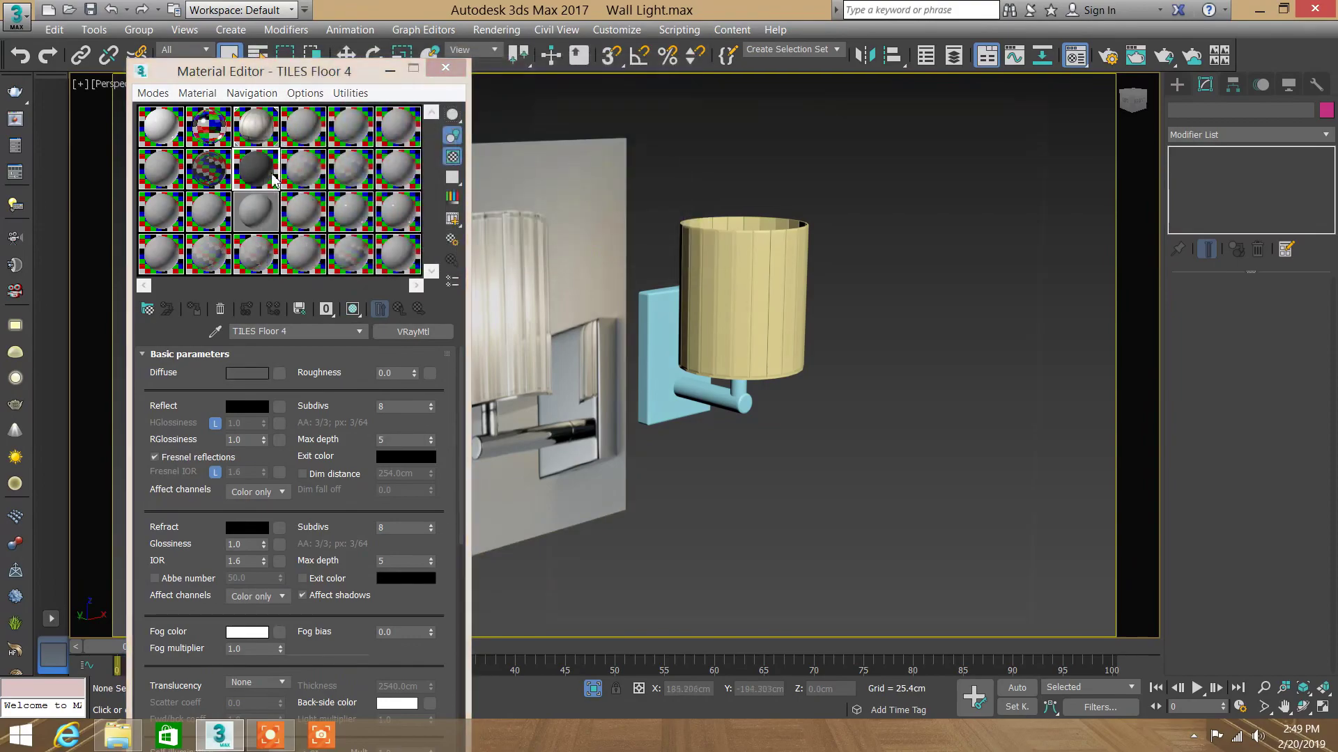
double_click(255, 211)
click(248, 407)
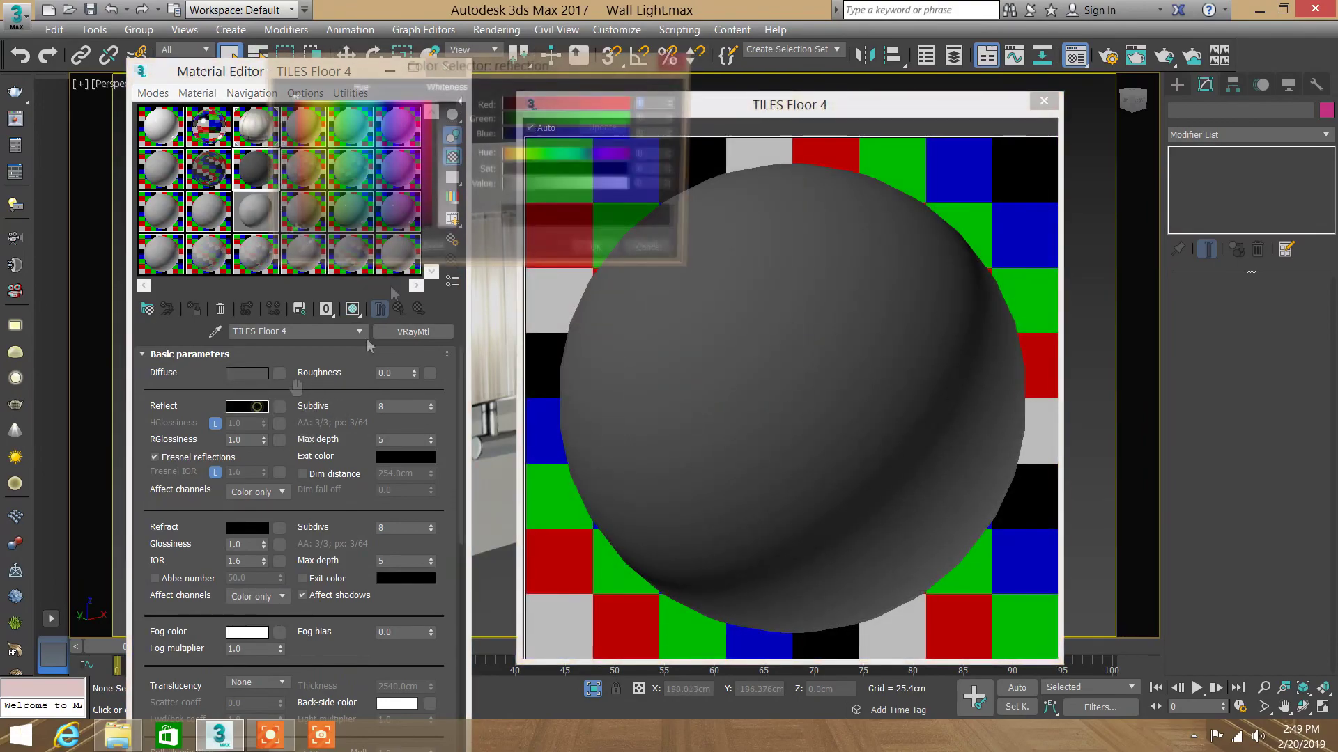
drag(458, 102, 459, 181)
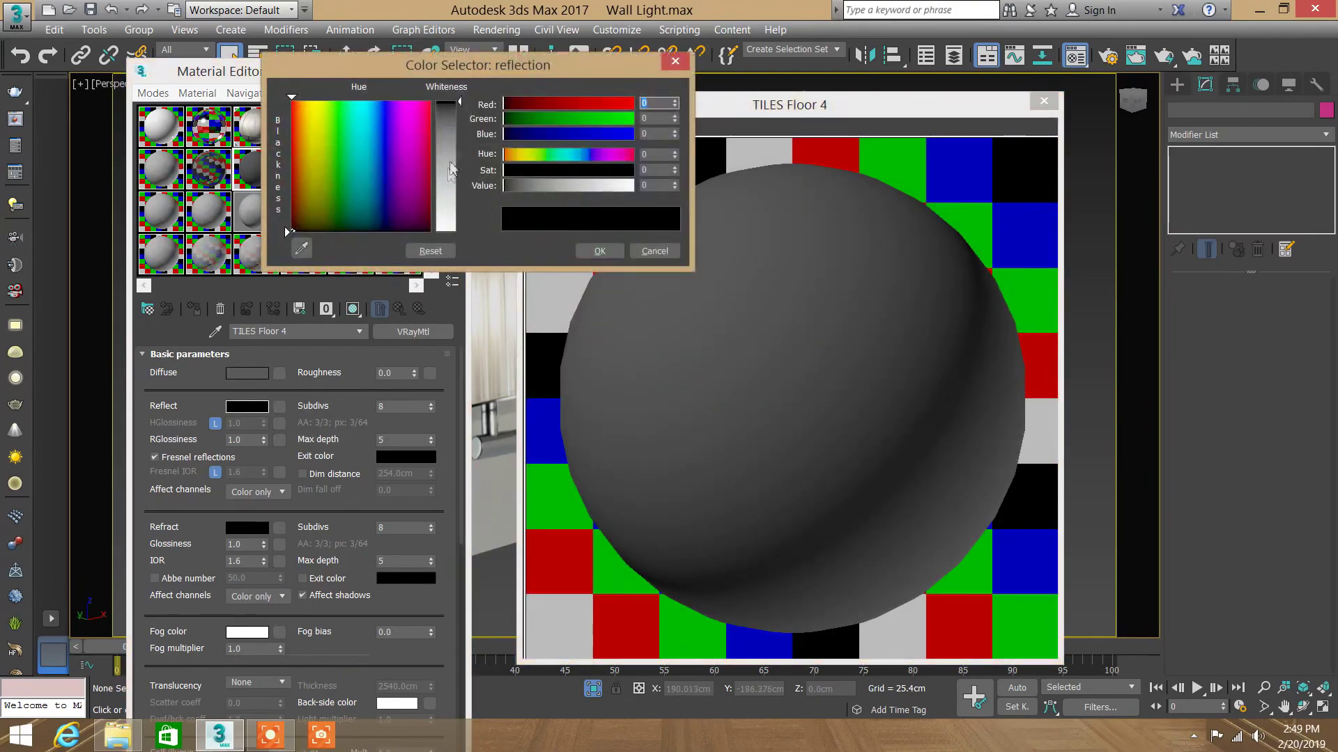
click(599, 251)
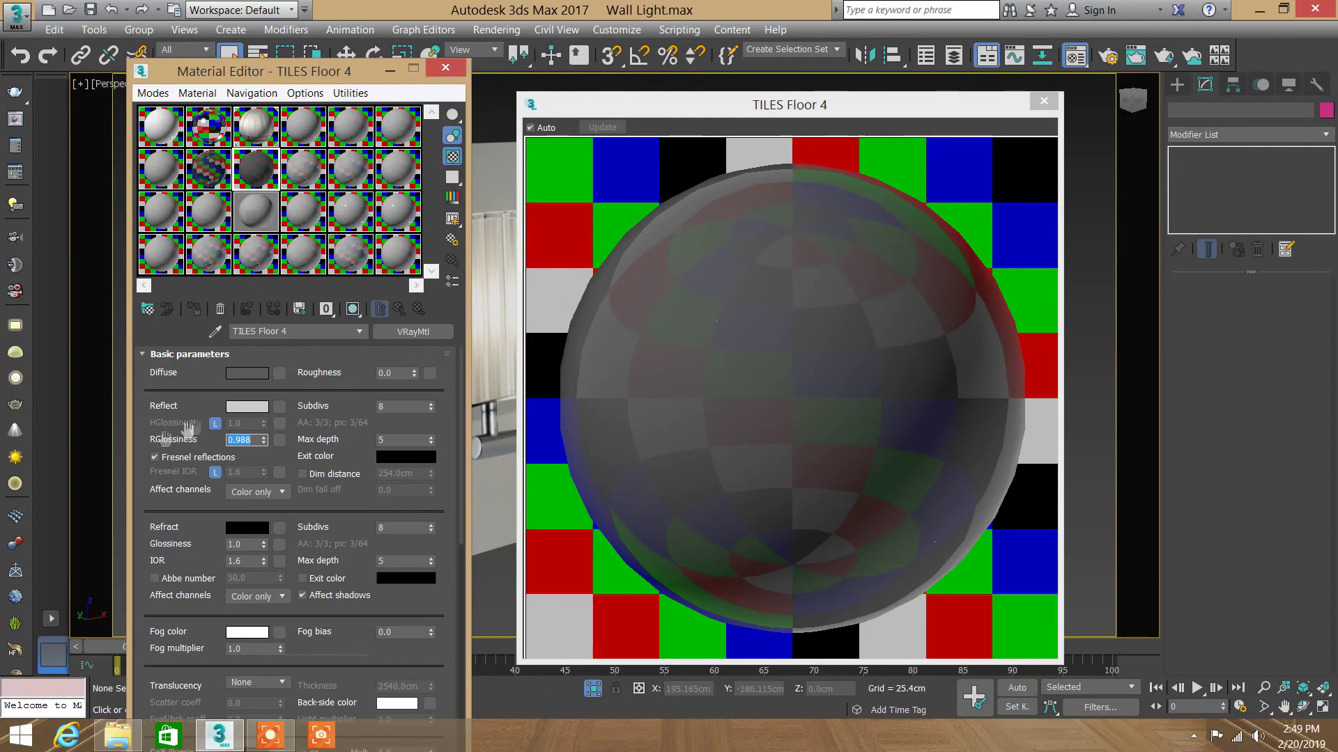
Step: Set Fresnel IOR to 25.0, darken the diffuse to 11, and close the preview
click(215, 473)
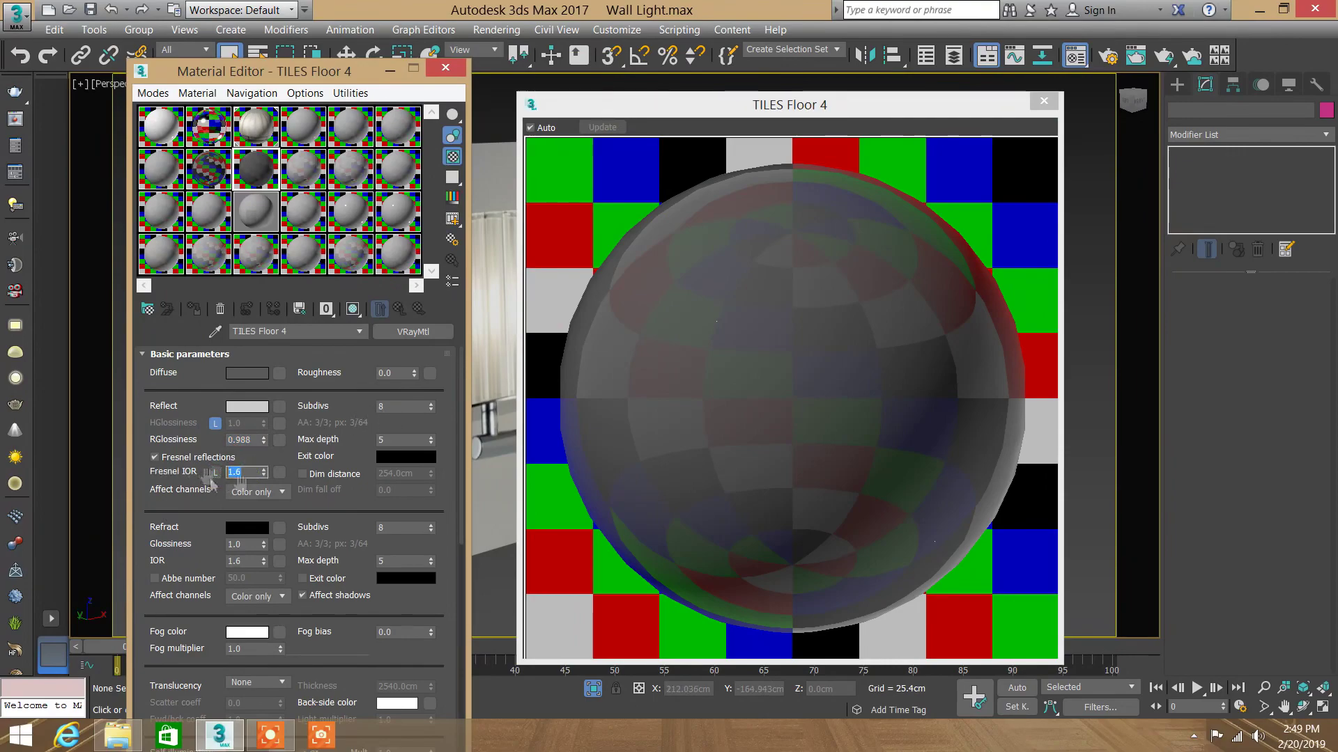
text(25)
key(Return)
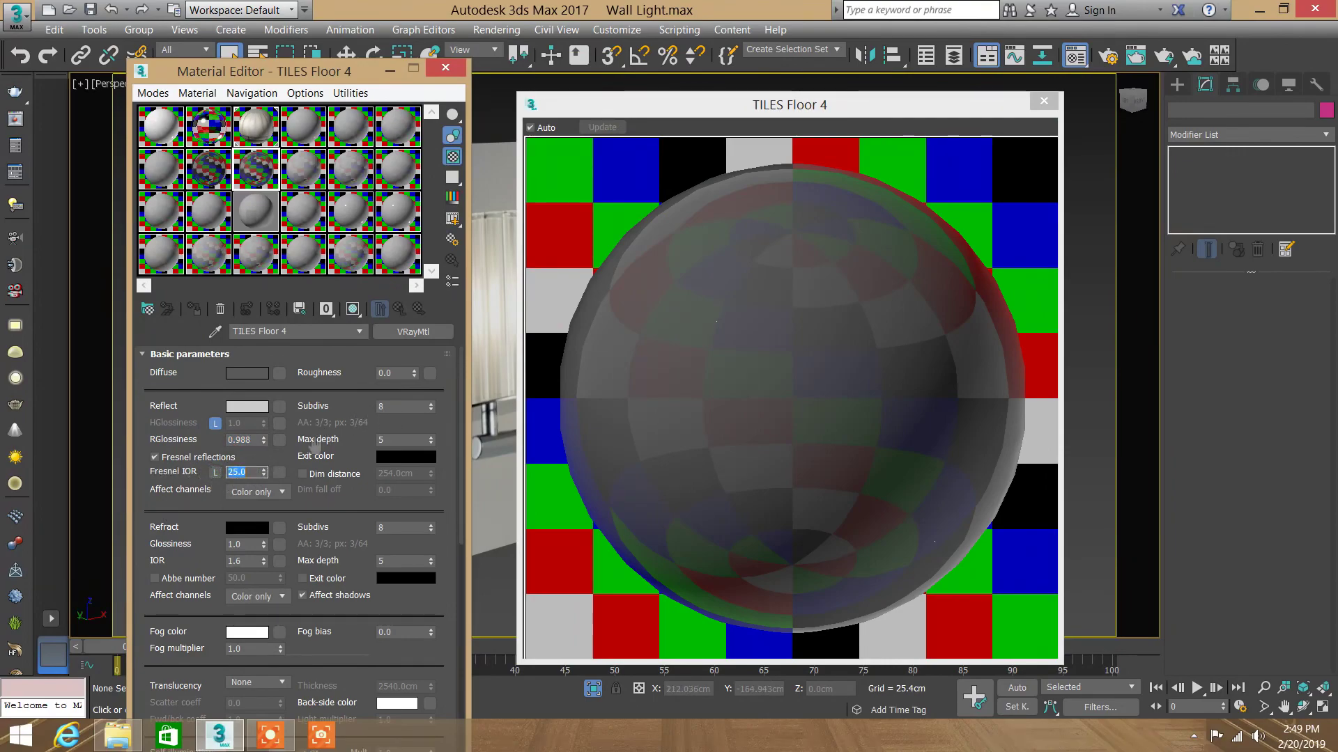
click(246, 372)
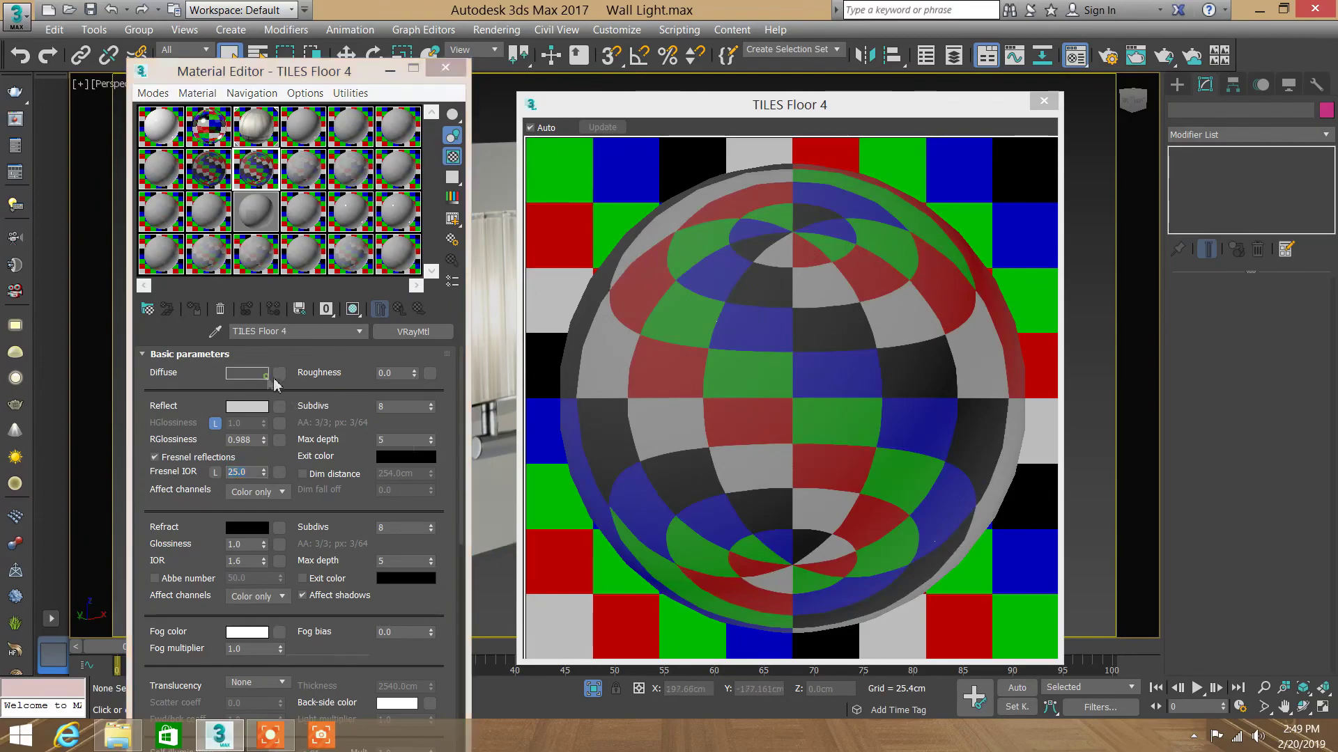
drag(460, 115, 461, 111)
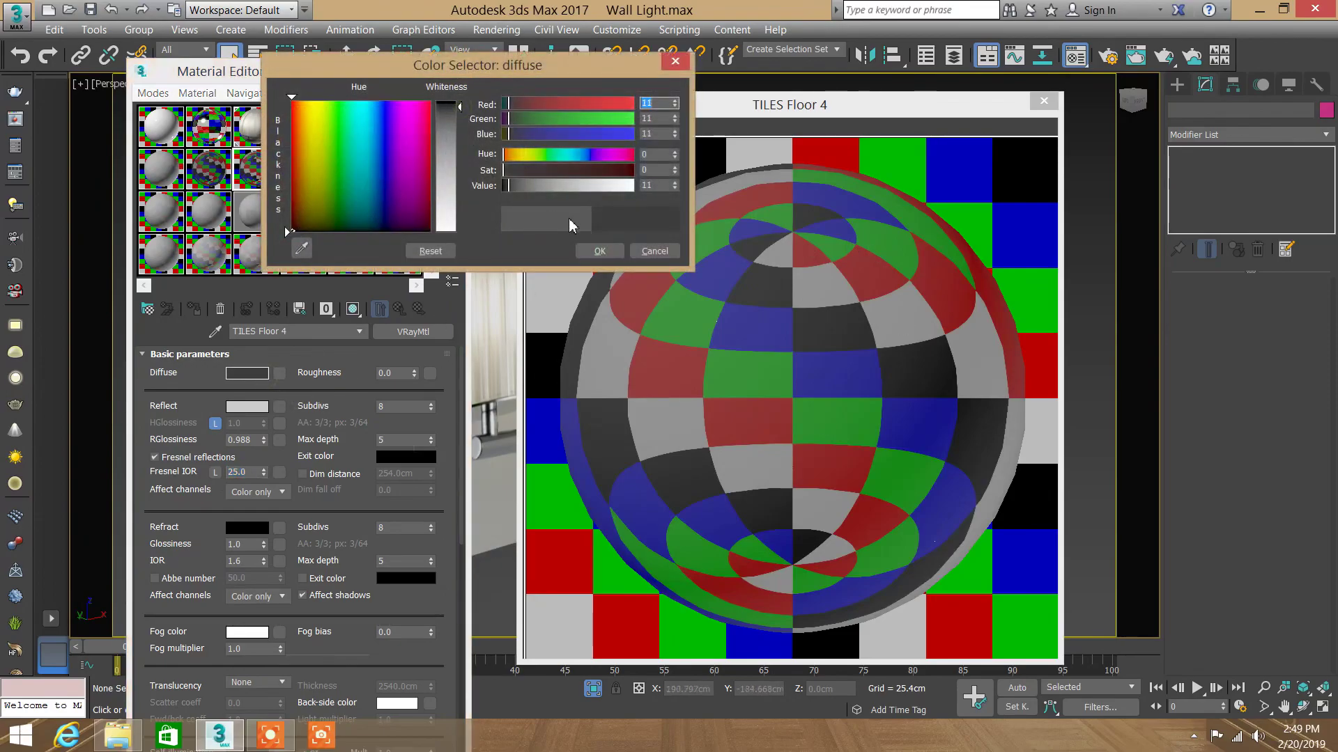
click(596, 251)
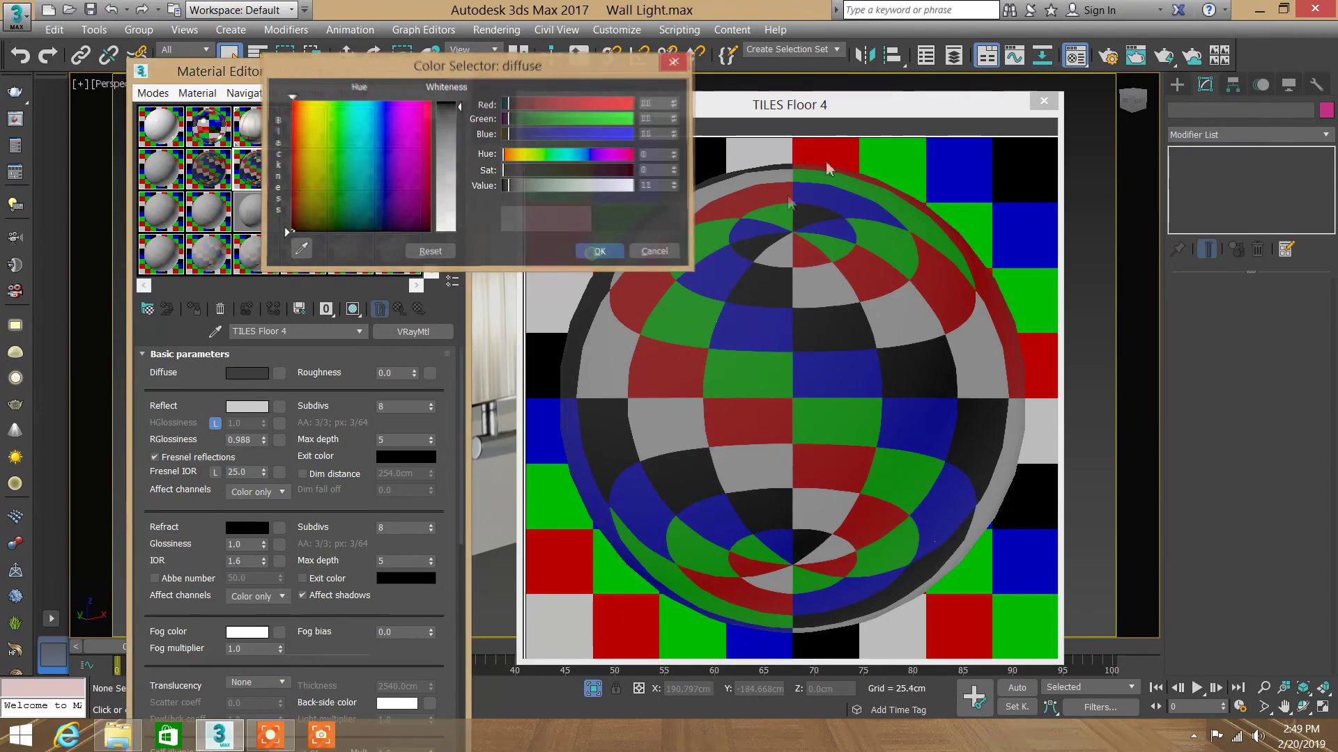
click(1044, 102)
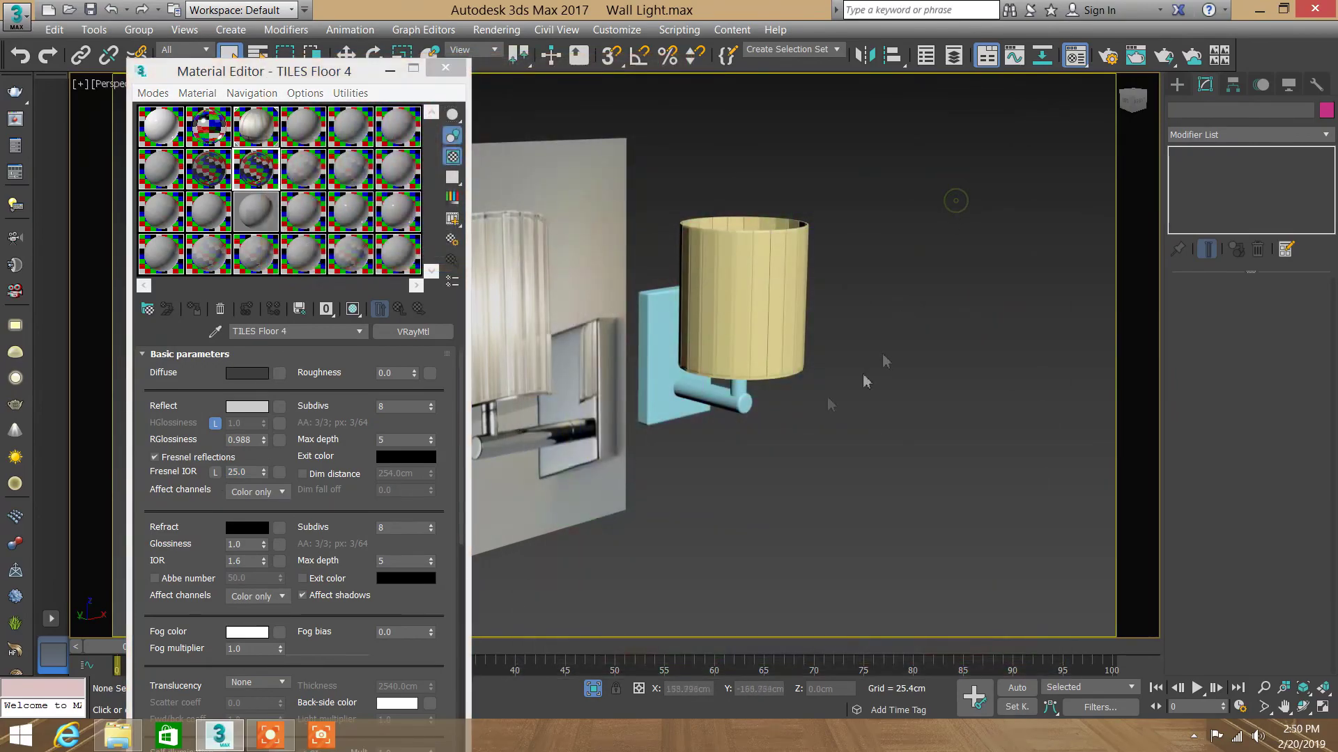
Step: Assign TILES Floor 4 to the wall bracket and the shade's base ring
click(664, 347)
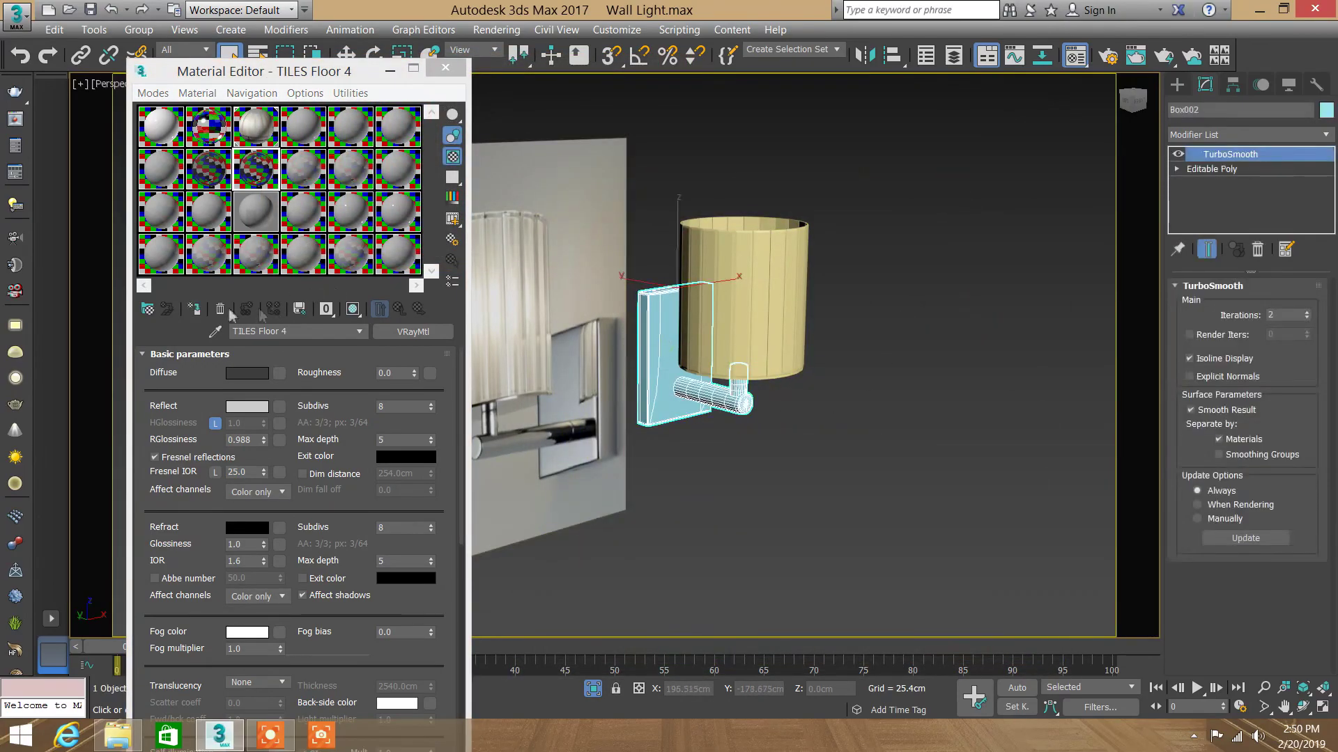
click(194, 309)
click(735, 457)
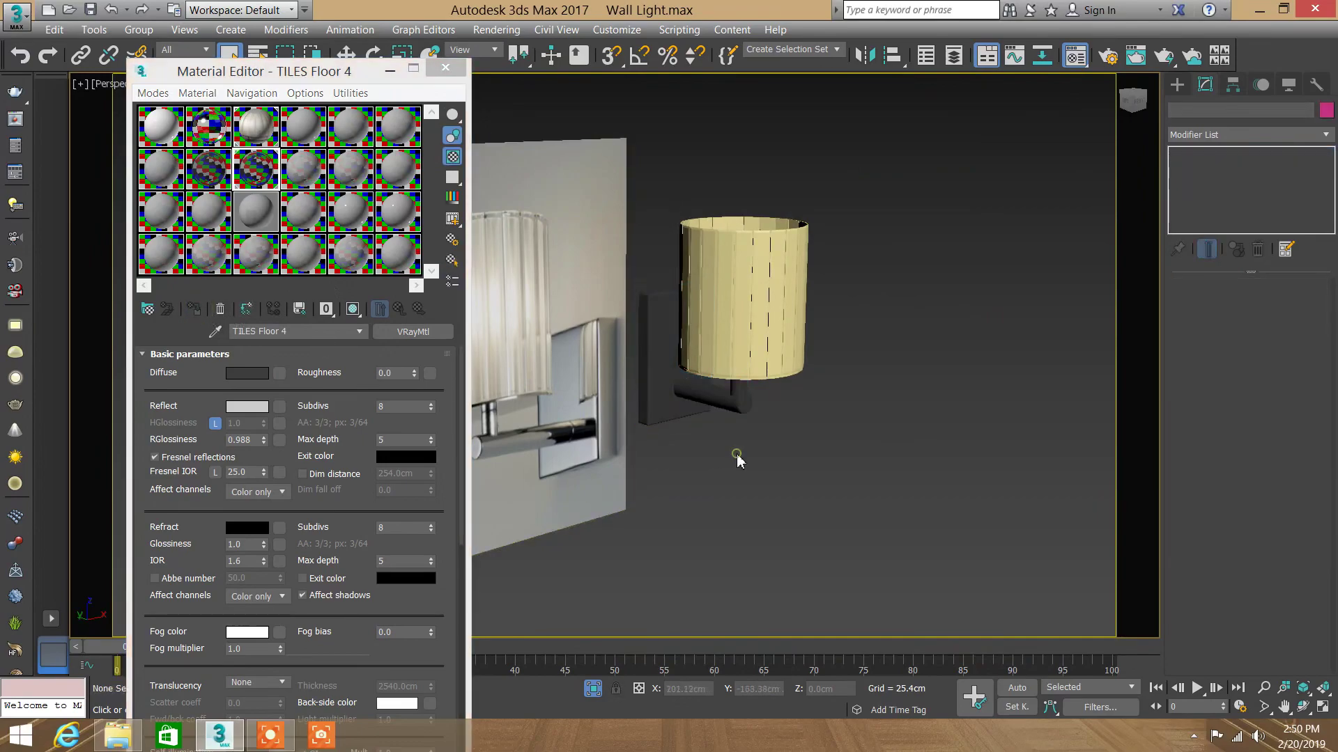
click(749, 377)
click(198, 313)
click(752, 495)
middle_drag(499, 270, 572, 304)
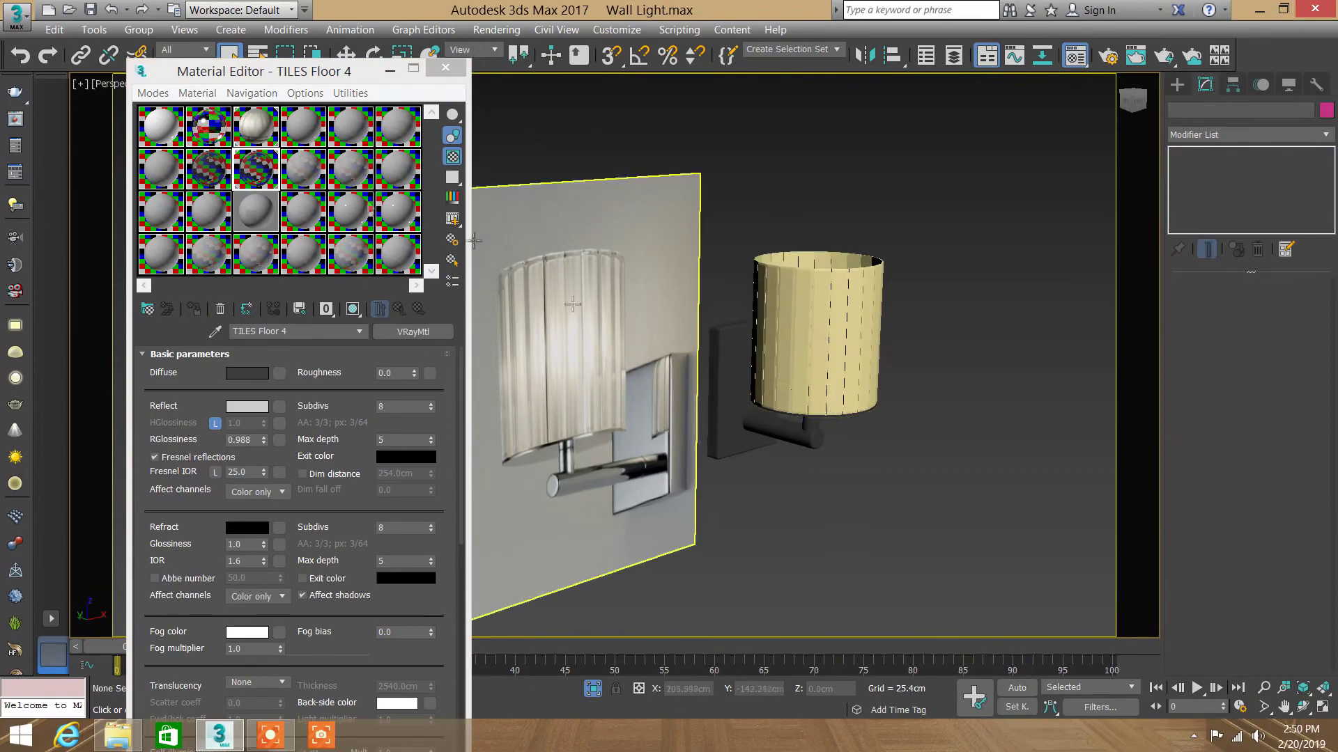
Step: Set PLEXI GLASS 1 reflection to 200, assign it to the lamp shade, and close the editor
click(213, 137)
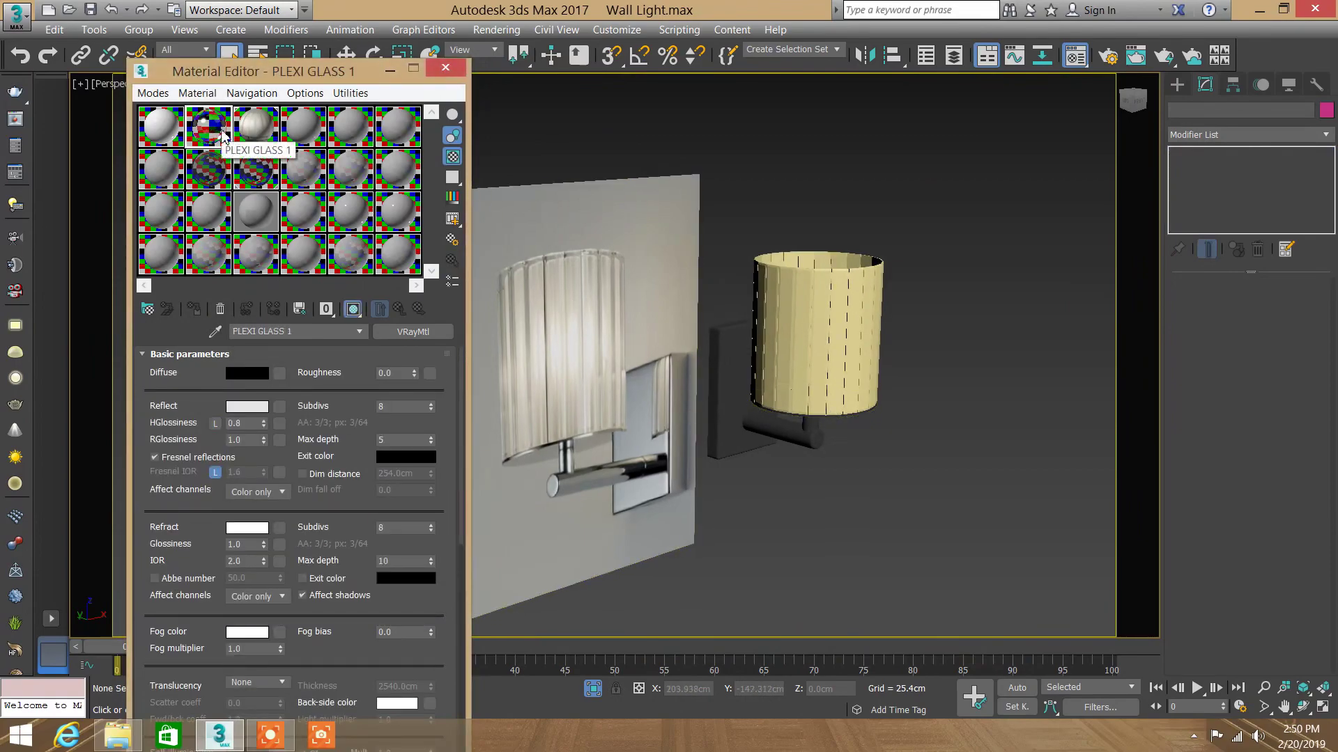
click(247, 406)
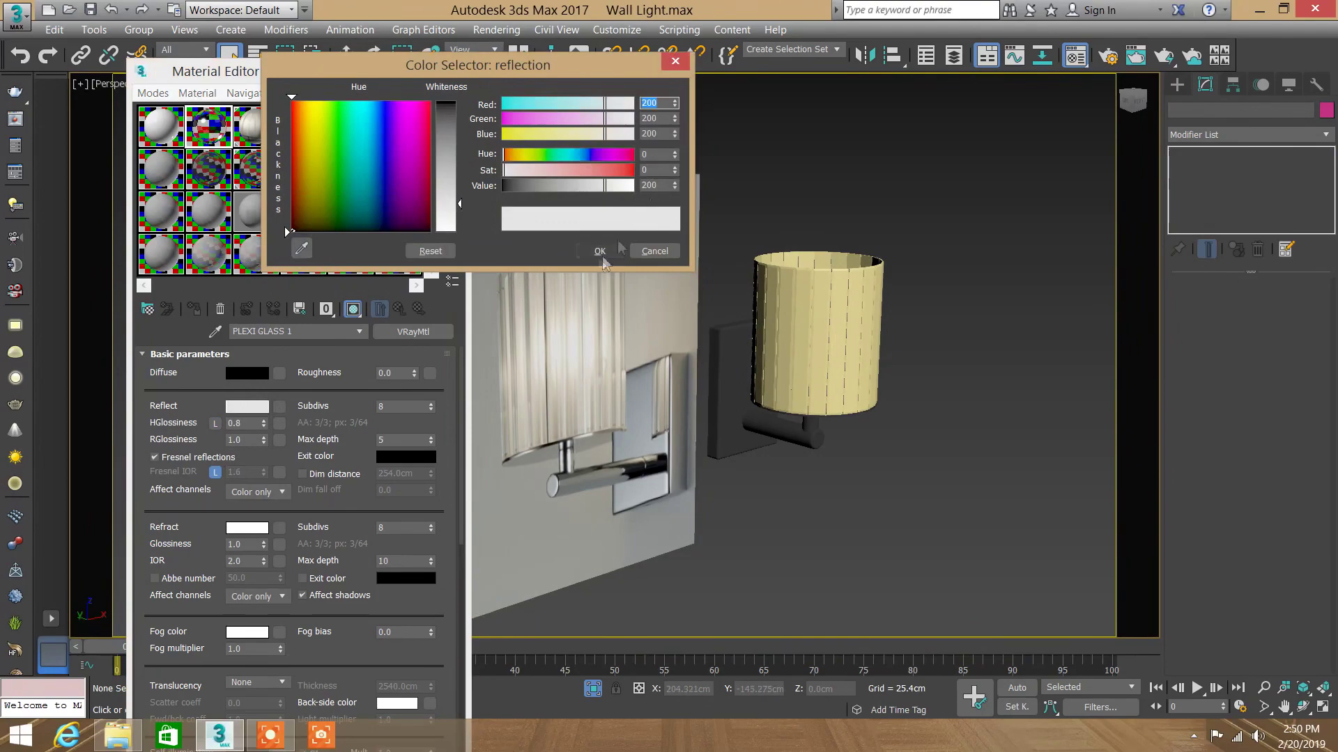
click(600, 251)
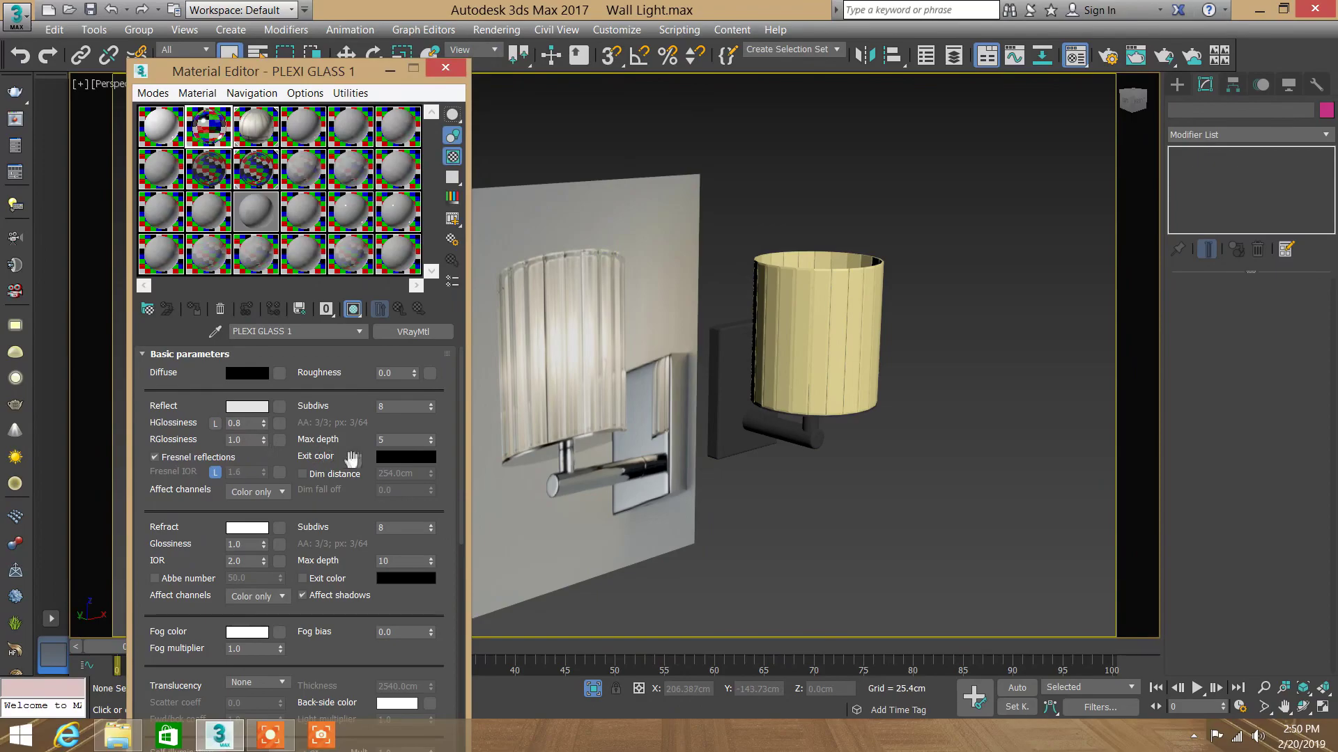
scroll(352, 457, down, 3)
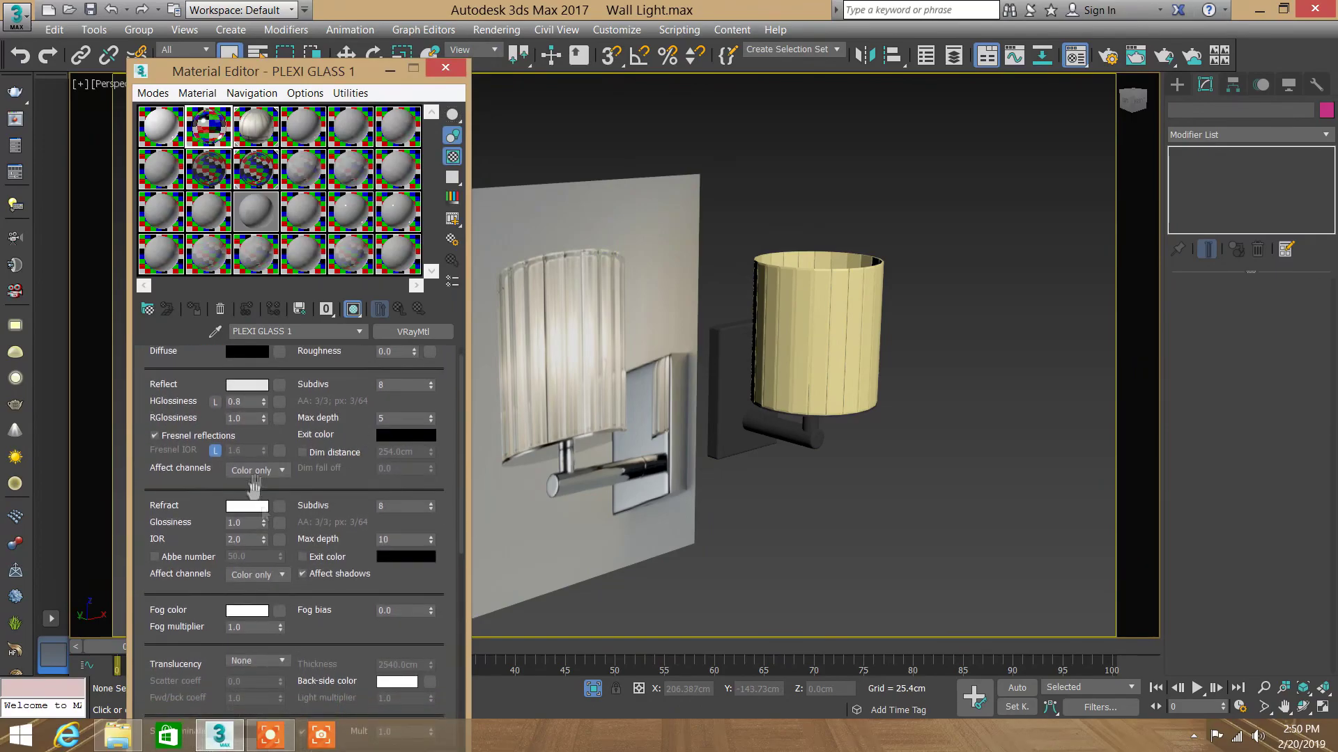
drag(364, 505, 392, 377)
click(784, 269)
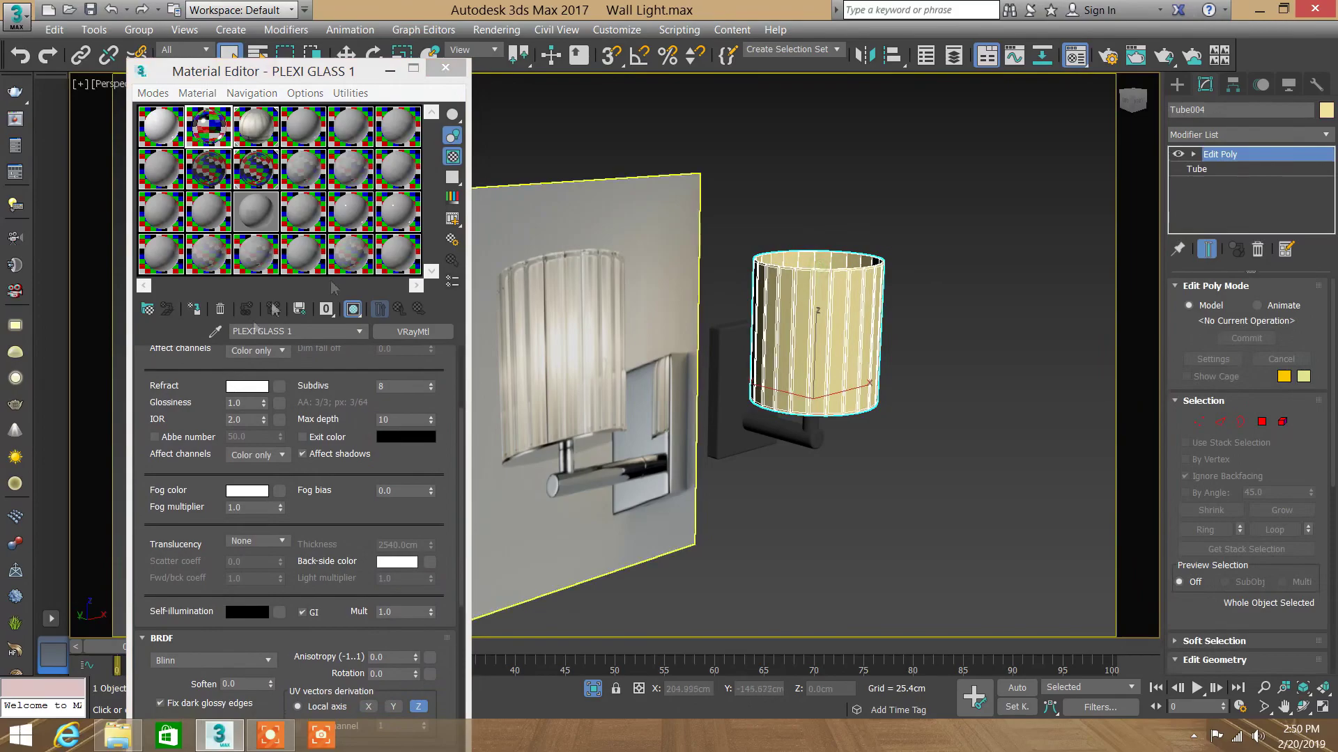
click(194, 311)
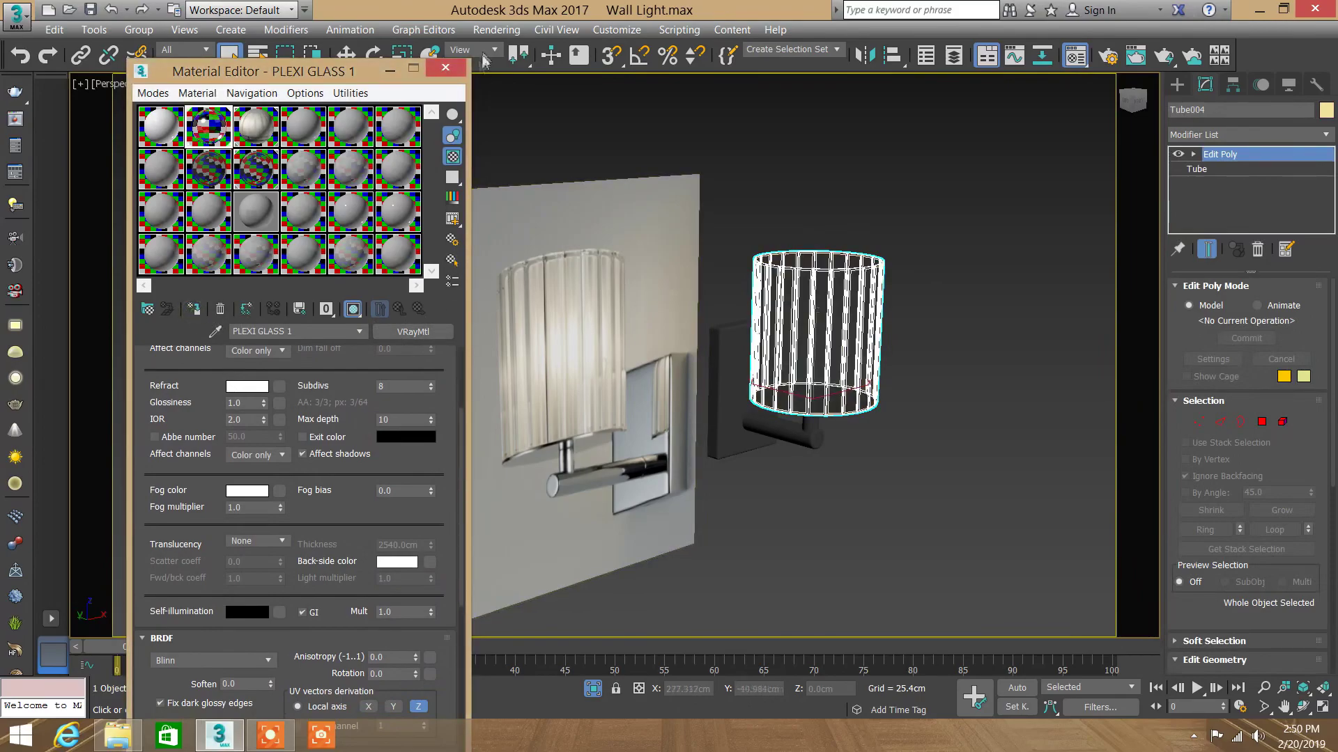
click(519, 84)
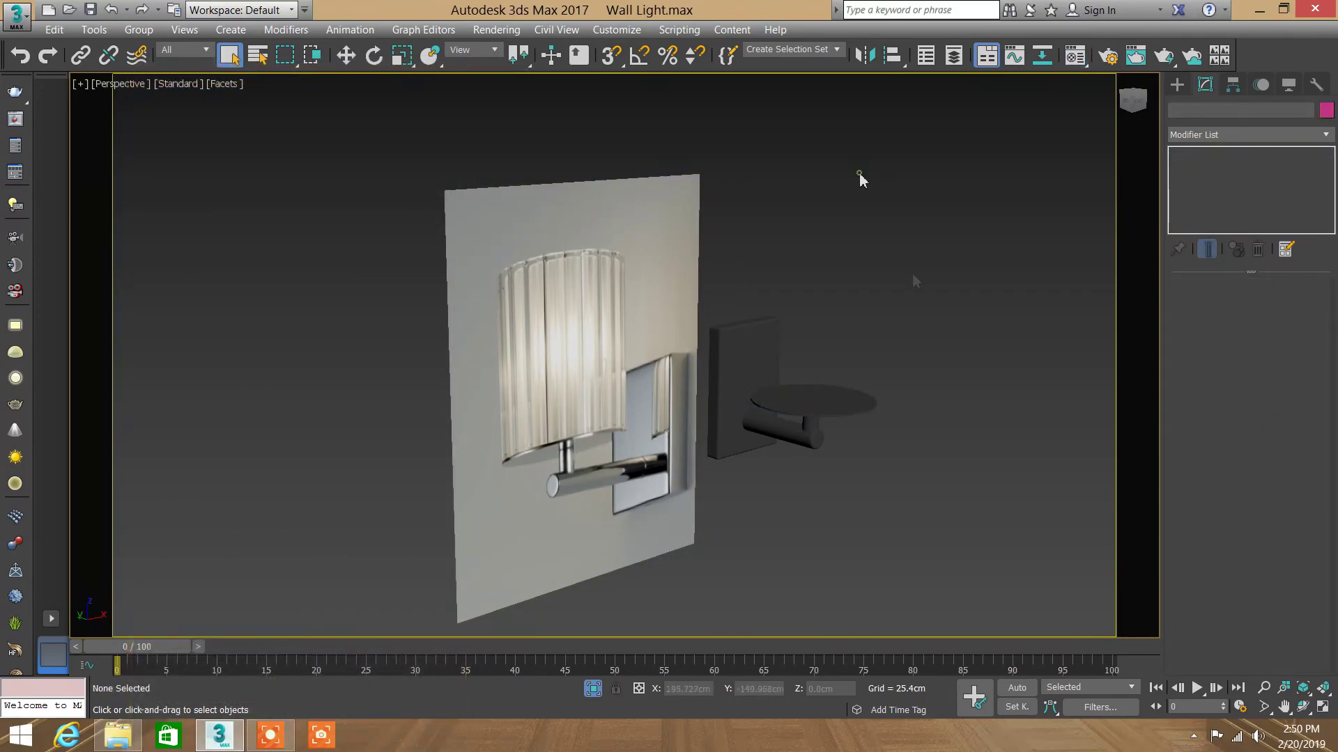
Step: Show edged faces and switch to four viewports zoomed to the whole scene
key(F4)
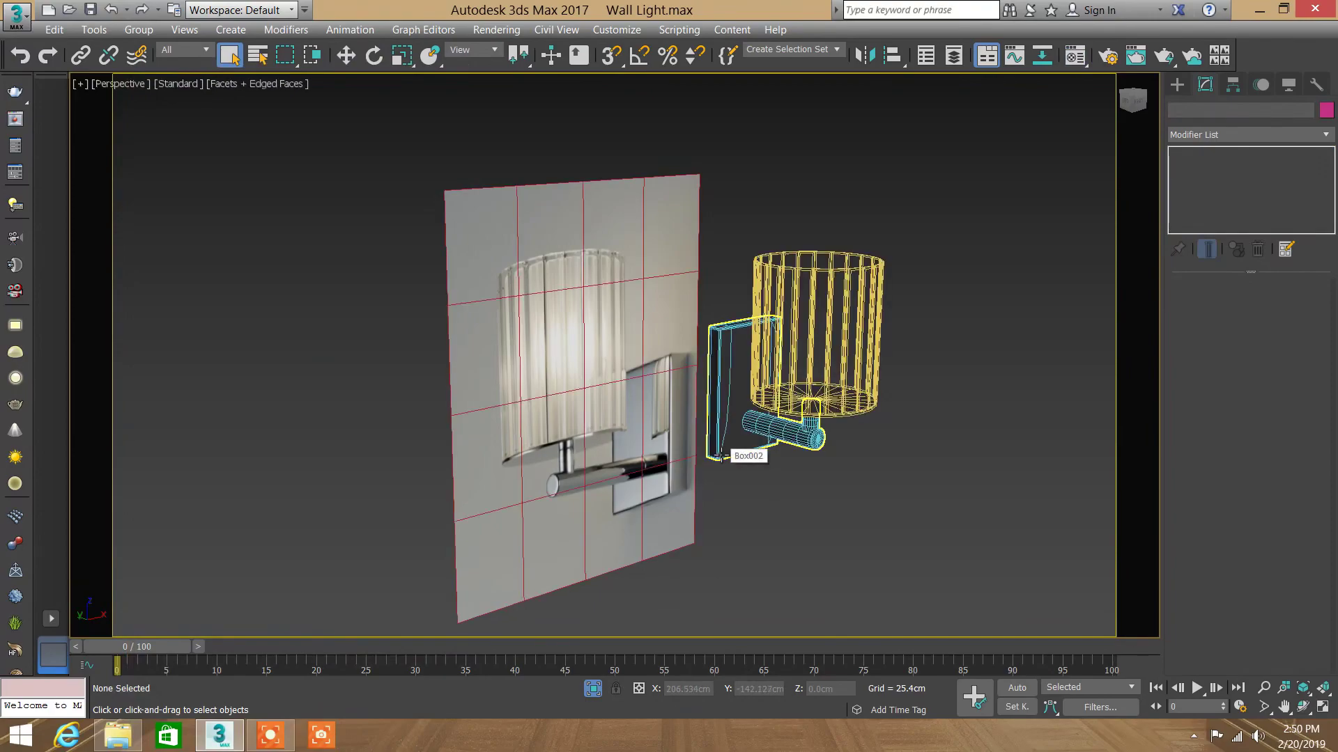
middle_drag(832, 363, 731, 357)
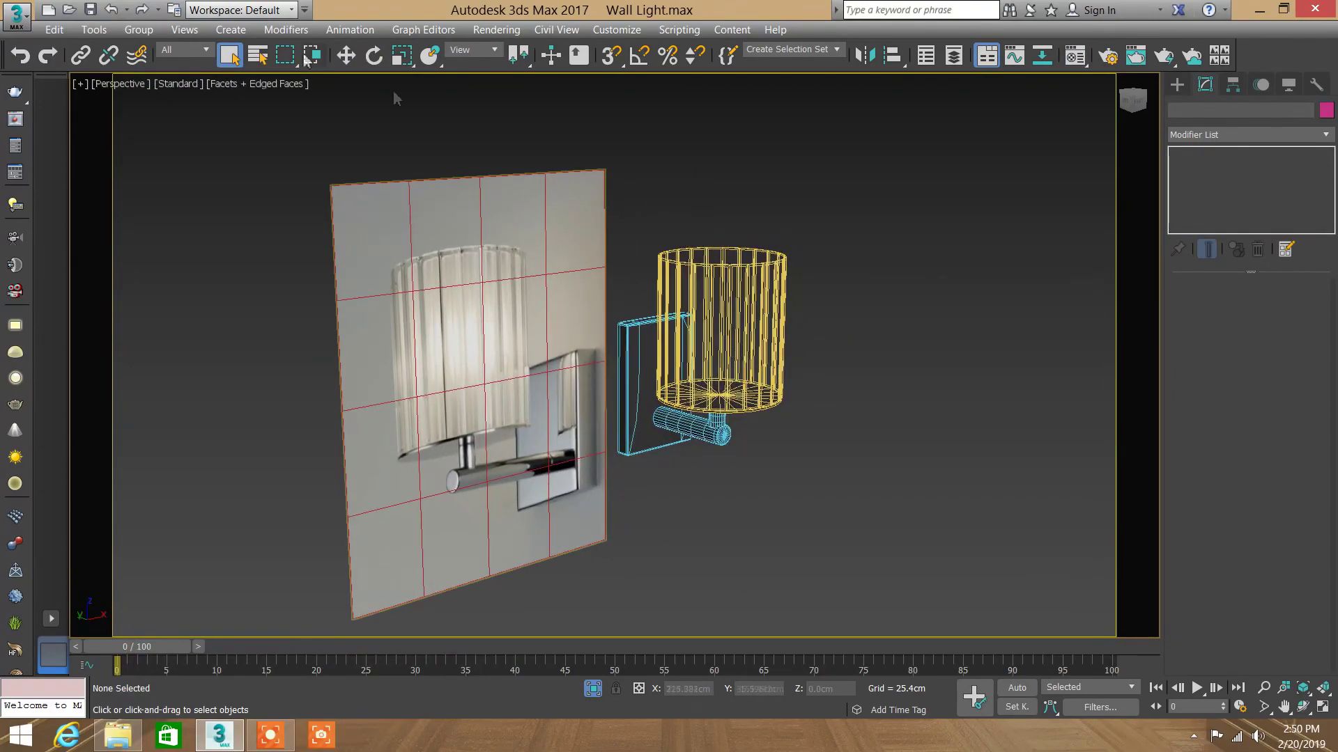
click(557, 213)
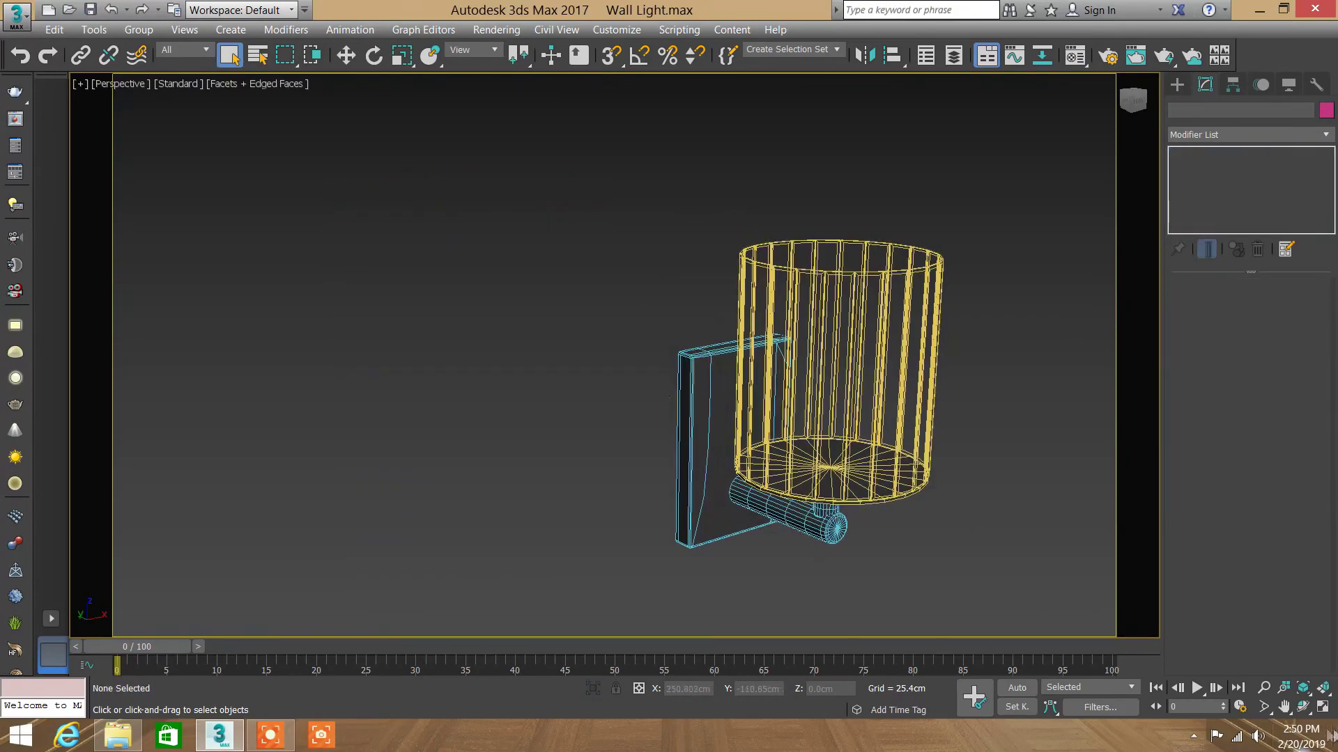
click(1323, 707)
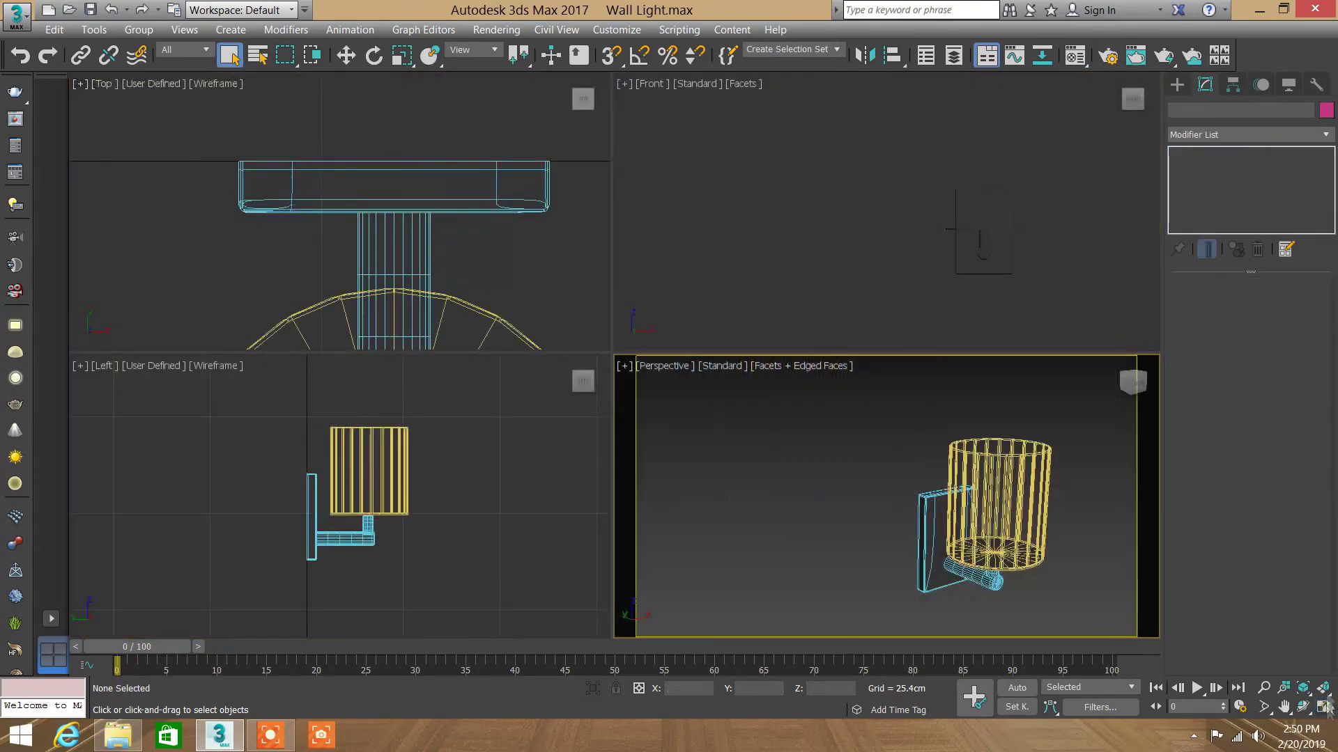
Step: Select the VRay camera and move it up-left in the Top view
drag(445, 304, 406, 325)
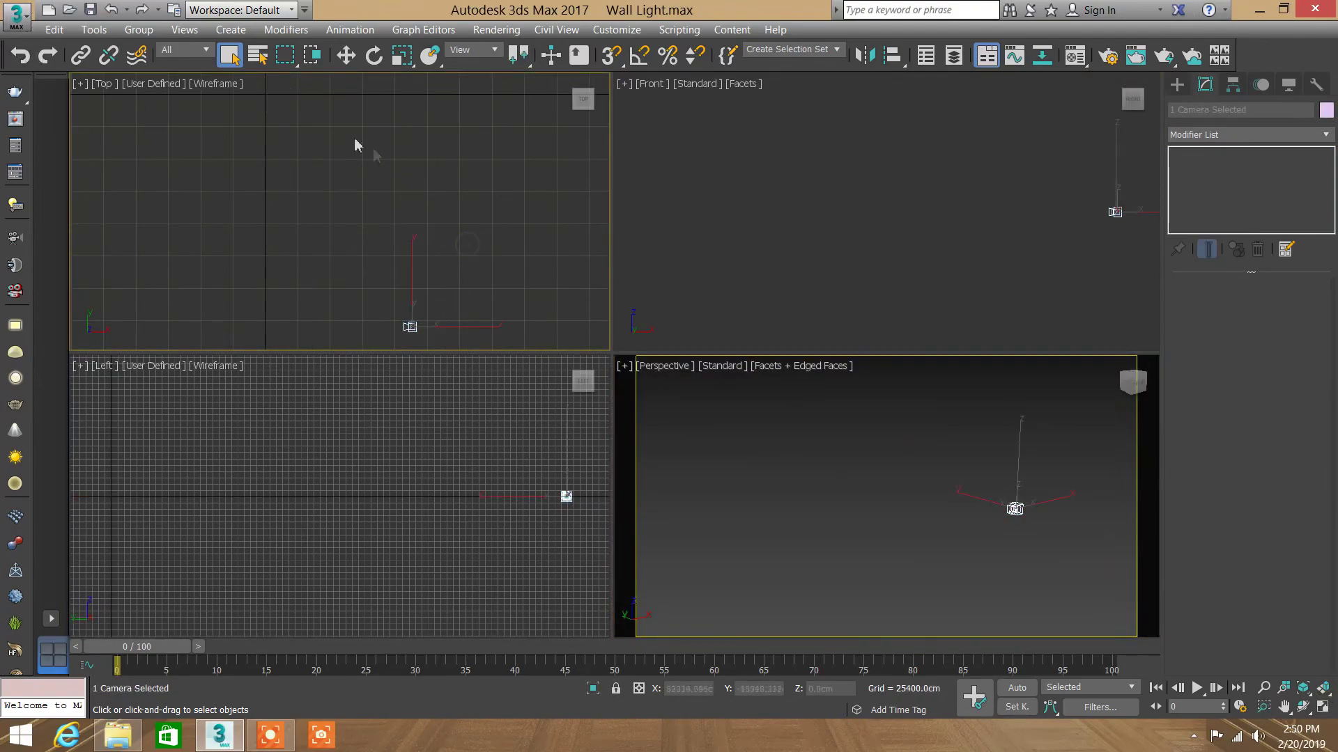
click(346, 55)
mouse_move(415, 322)
mouse_down()
mouse_move(278, 89)
mouse_move(309, 177)
mouse_move(319, 119)
mouse_move(289, 179)
mouse_up()
click(1263, 688)
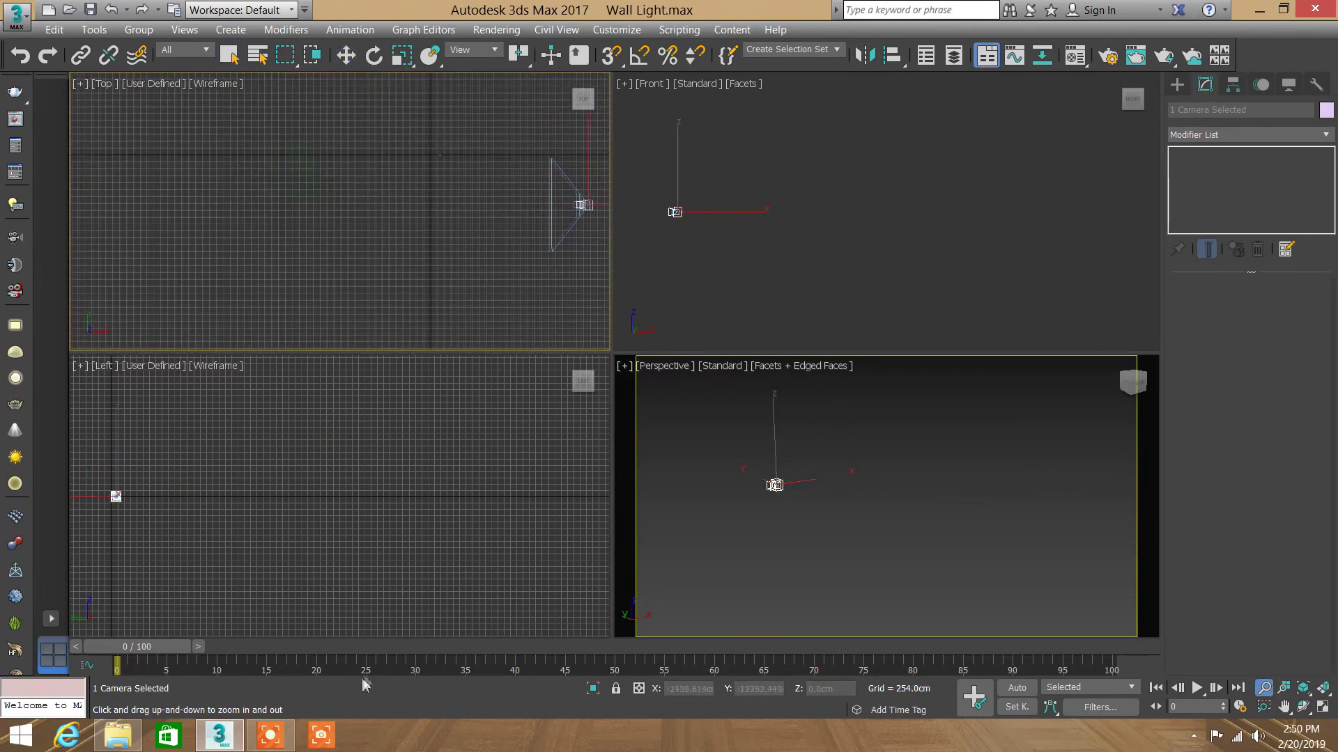
drag(419, 250, 418, 257)
mouse_move(433, 237)
mouse_down()
mouse_move(471, 239)
mouse_move(343, 289)
mouse_up()
key(w)
drag(492, 262, 255, 176)
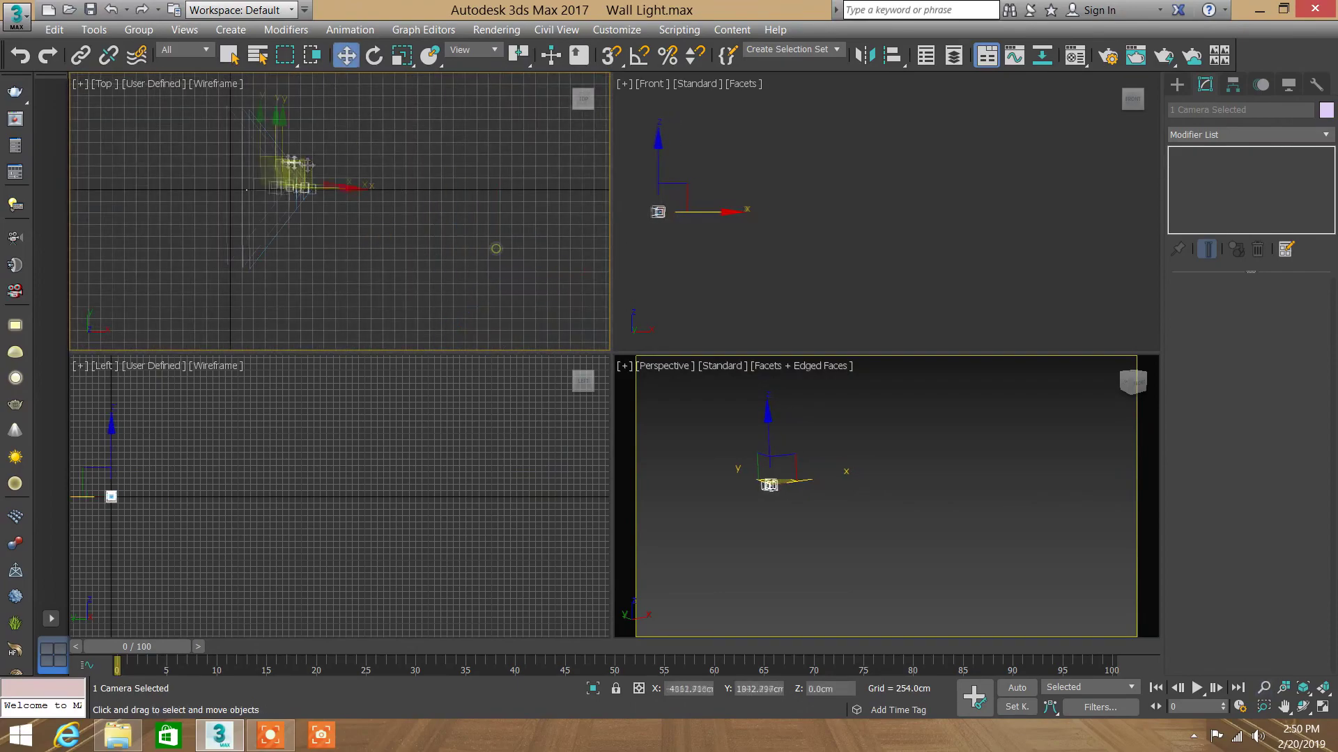
Step: Zoom the Top view around the camera and shift camera and target right and down
click(1263, 687)
drag(244, 192, 293, 7)
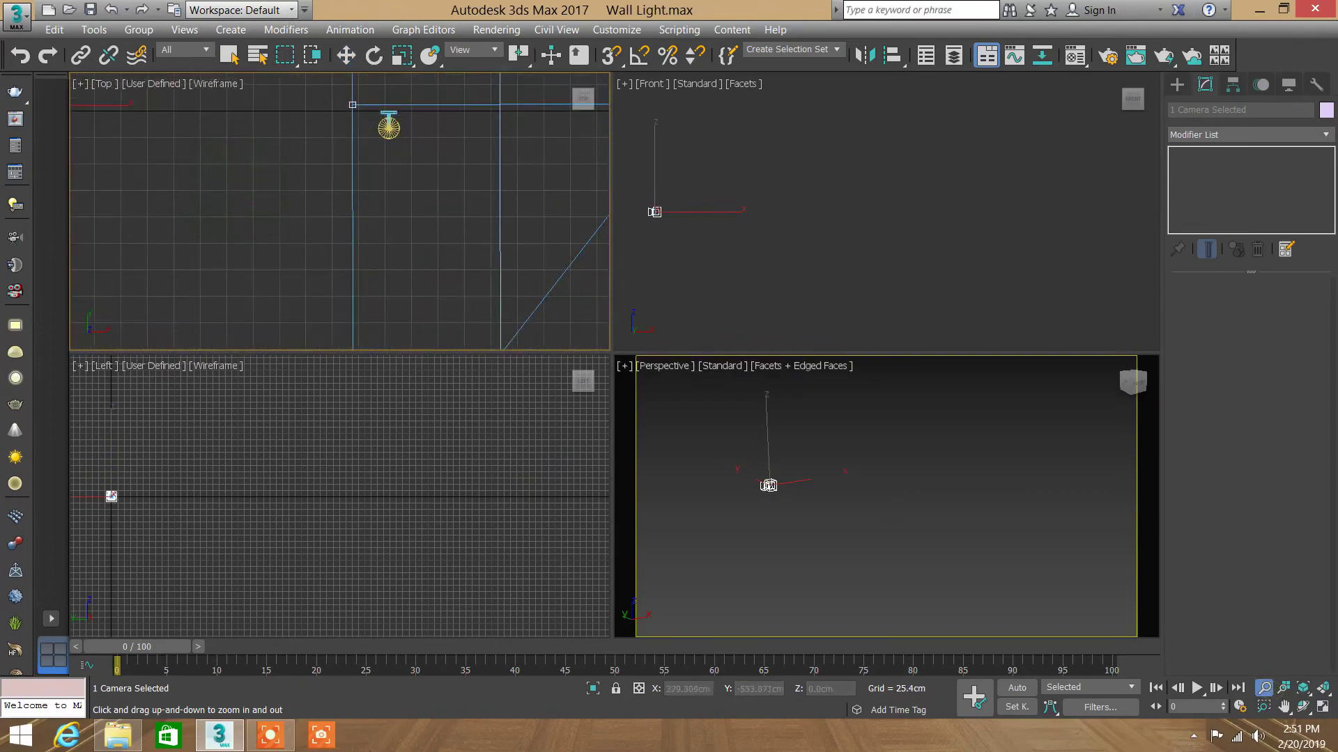
middle_drag(481, 136, 262, 212)
right_click(262, 212)
drag(455, 182, 509, 213)
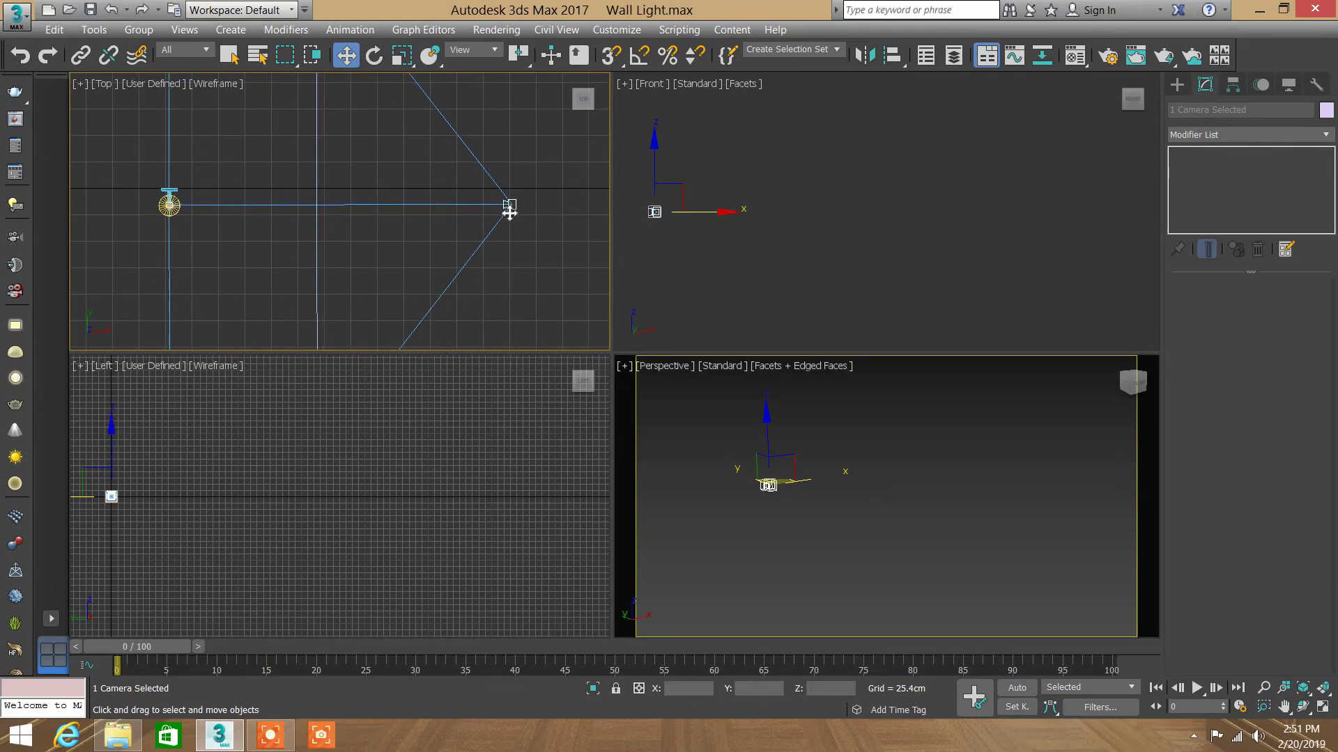
click(497, 262)
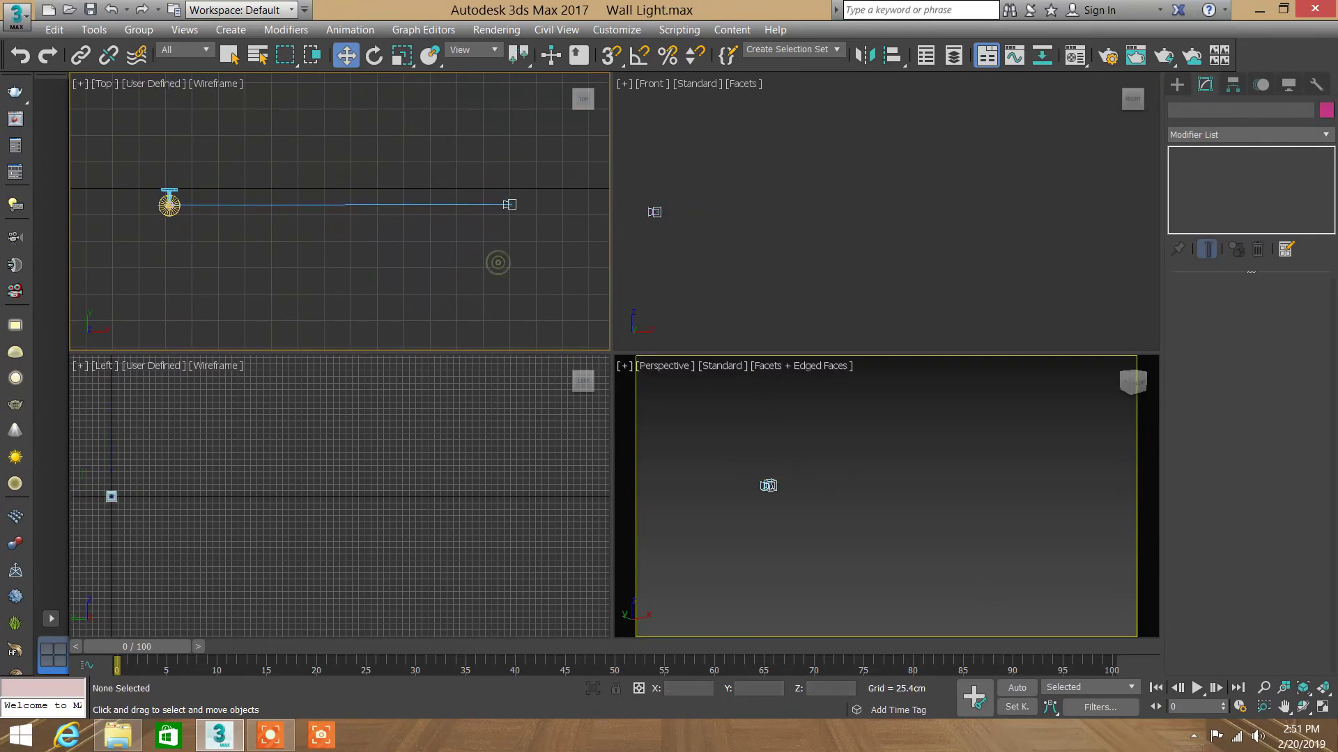
Step: In an enlarged Top view, move VRayCam GF1 down-left close in front of the lamp
click(1323, 687)
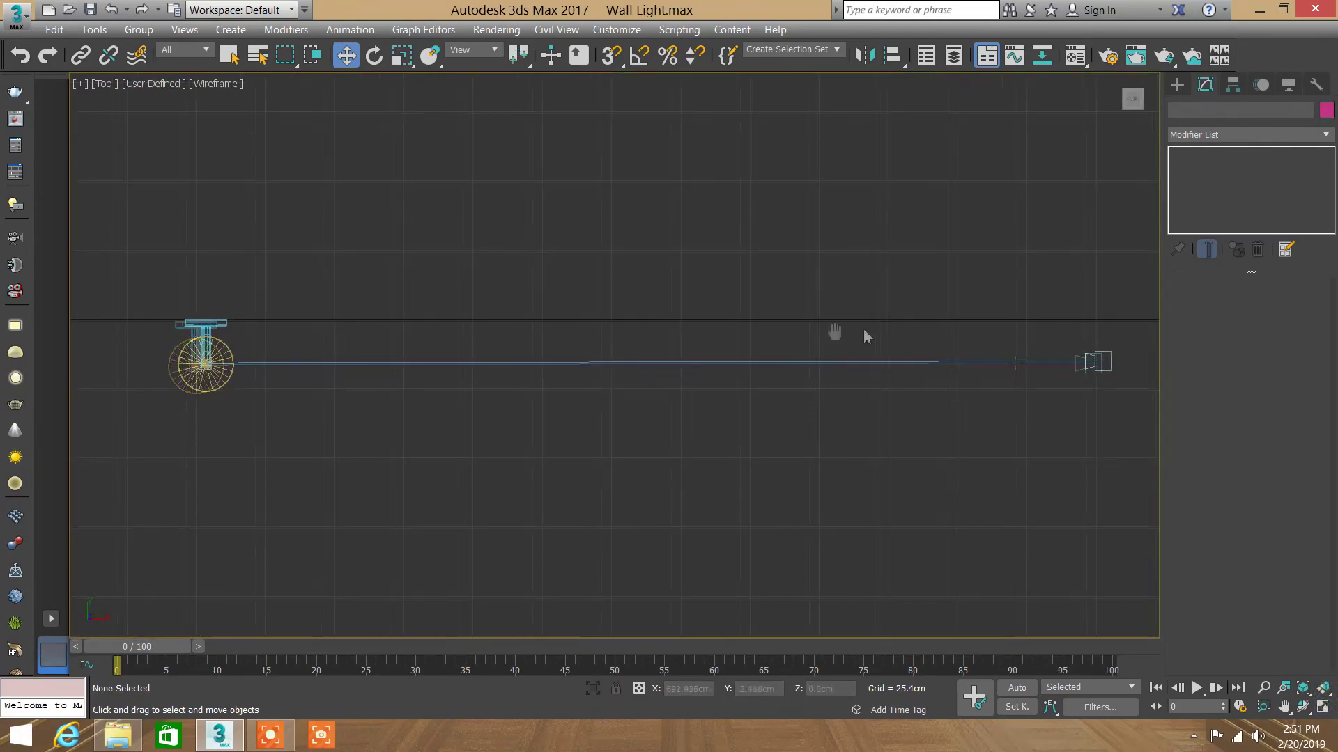
click(1106, 364)
scroll(446, 139, down, 5)
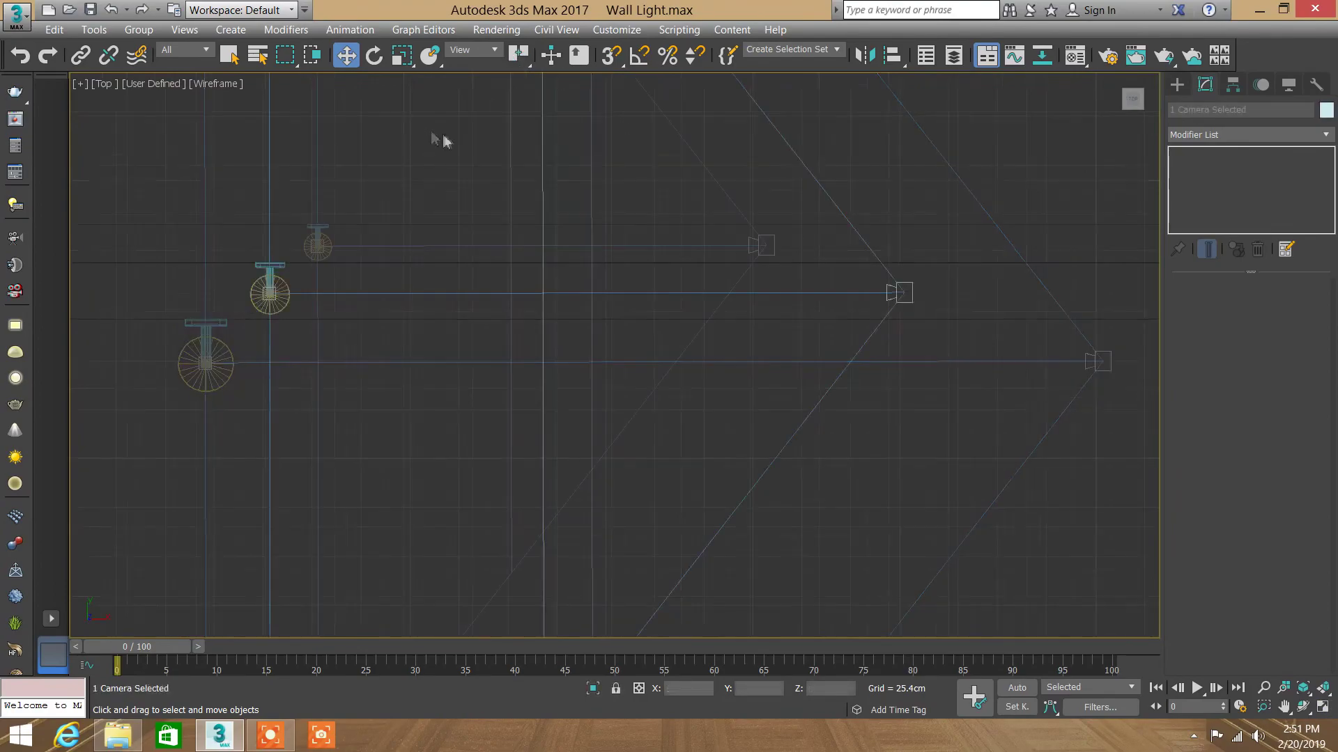
click(276, 170)
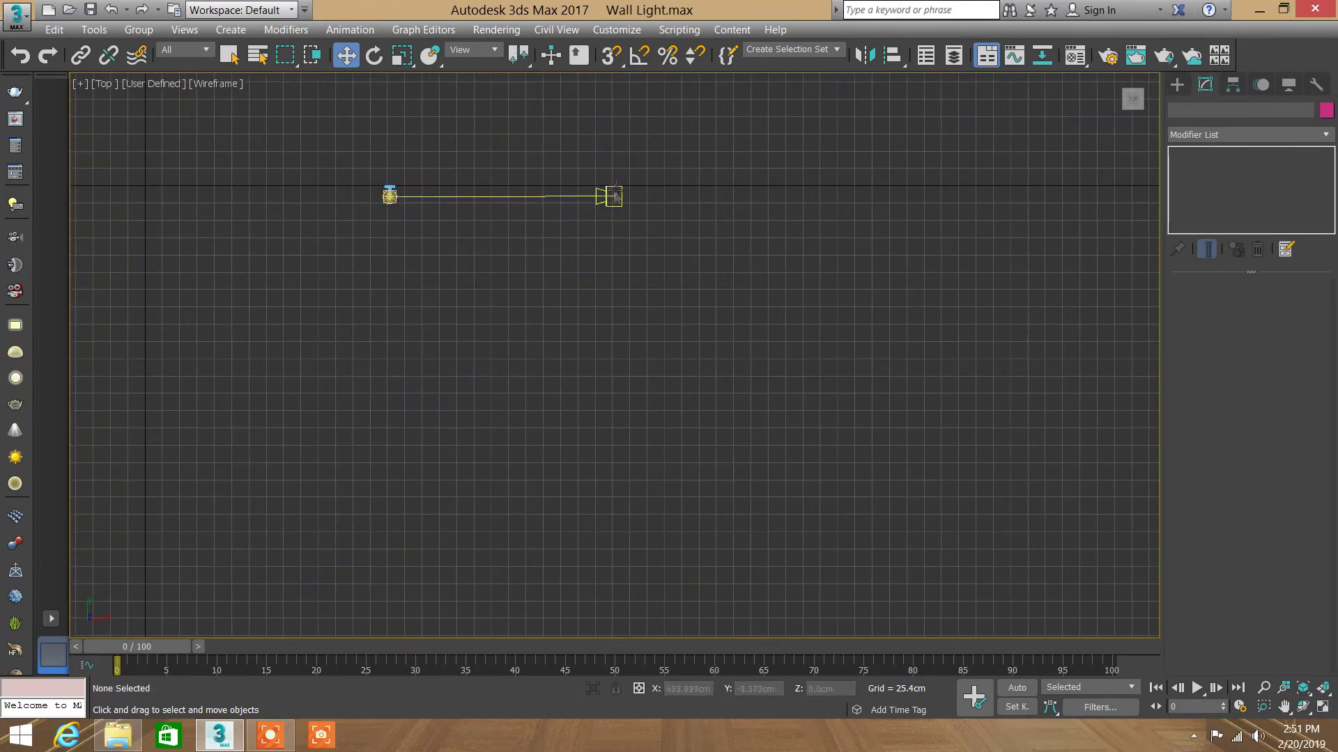
click(616, 196)
drag(633, 173, 416, 403)
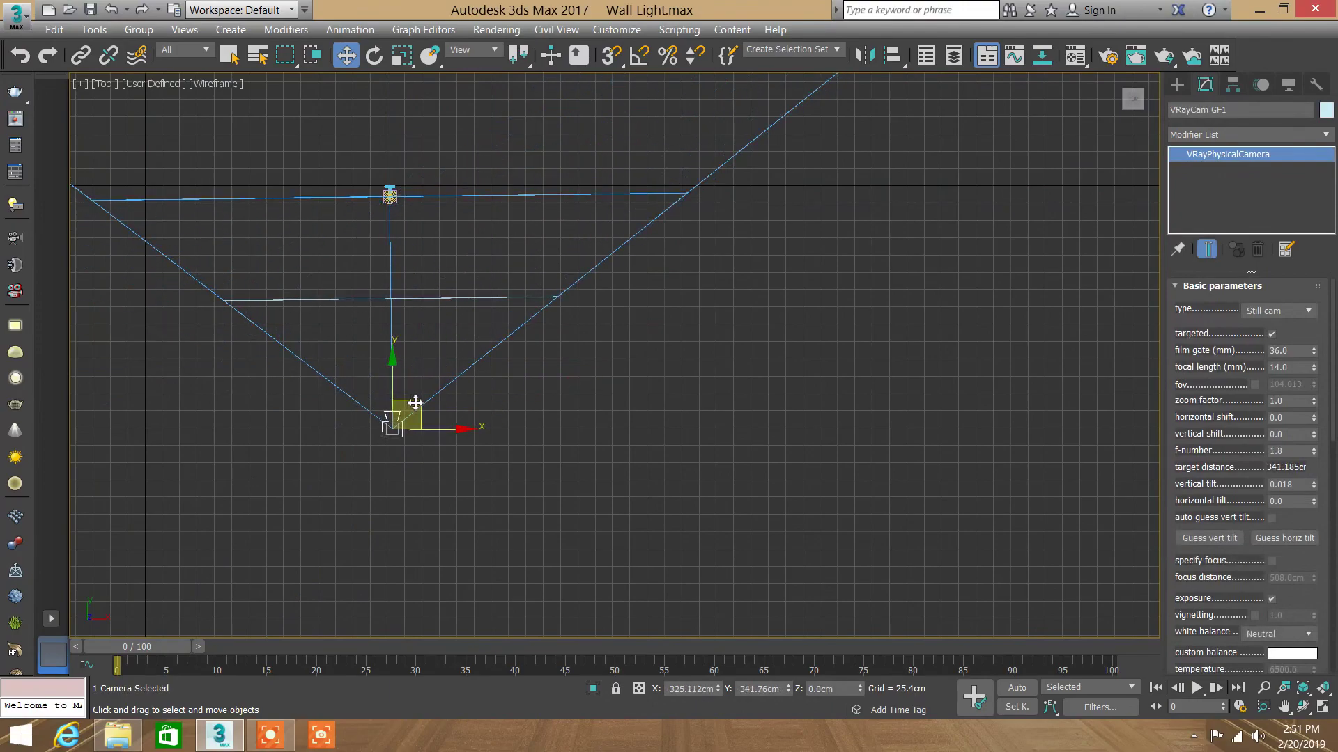
drag(391, 382, 400, 315)
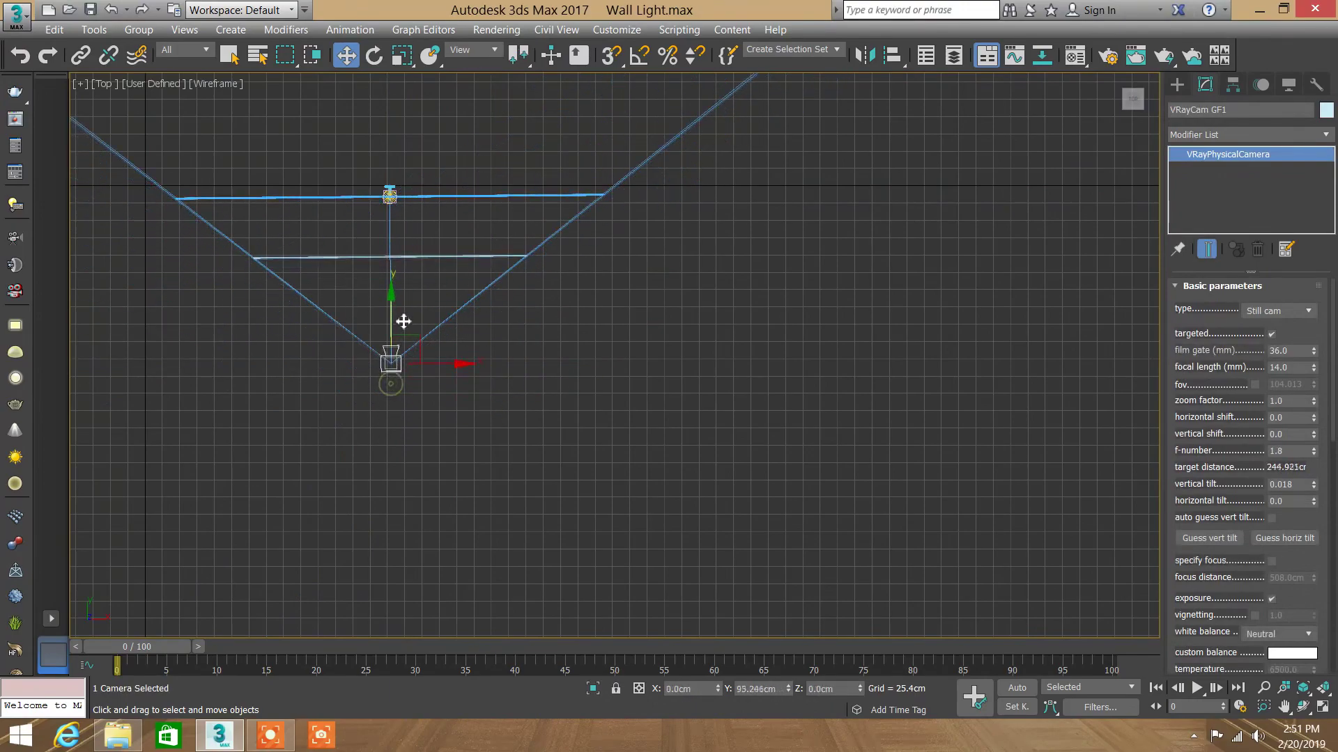
Step: Return to four viewports and show the VRayCam GF1 view in the lower-right viewport
click(1322, 708)
right_click(1022, 526)
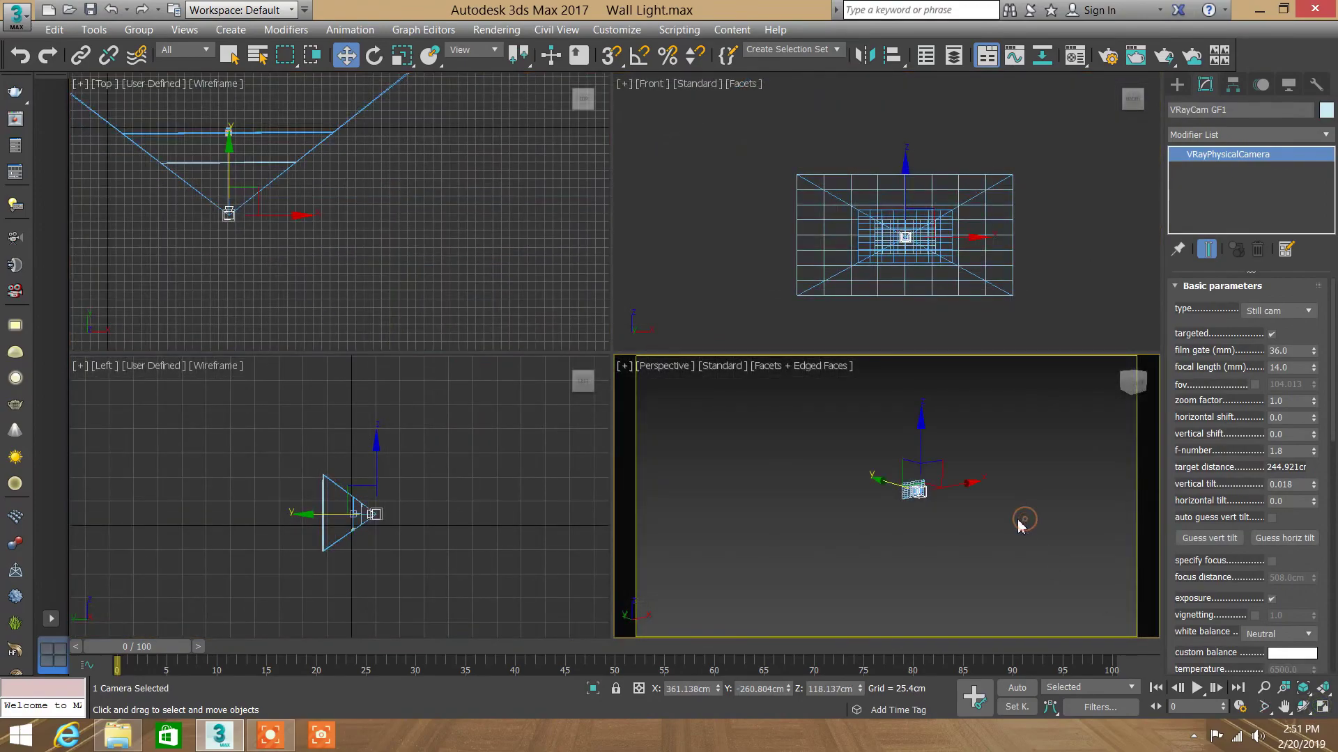
key(c)
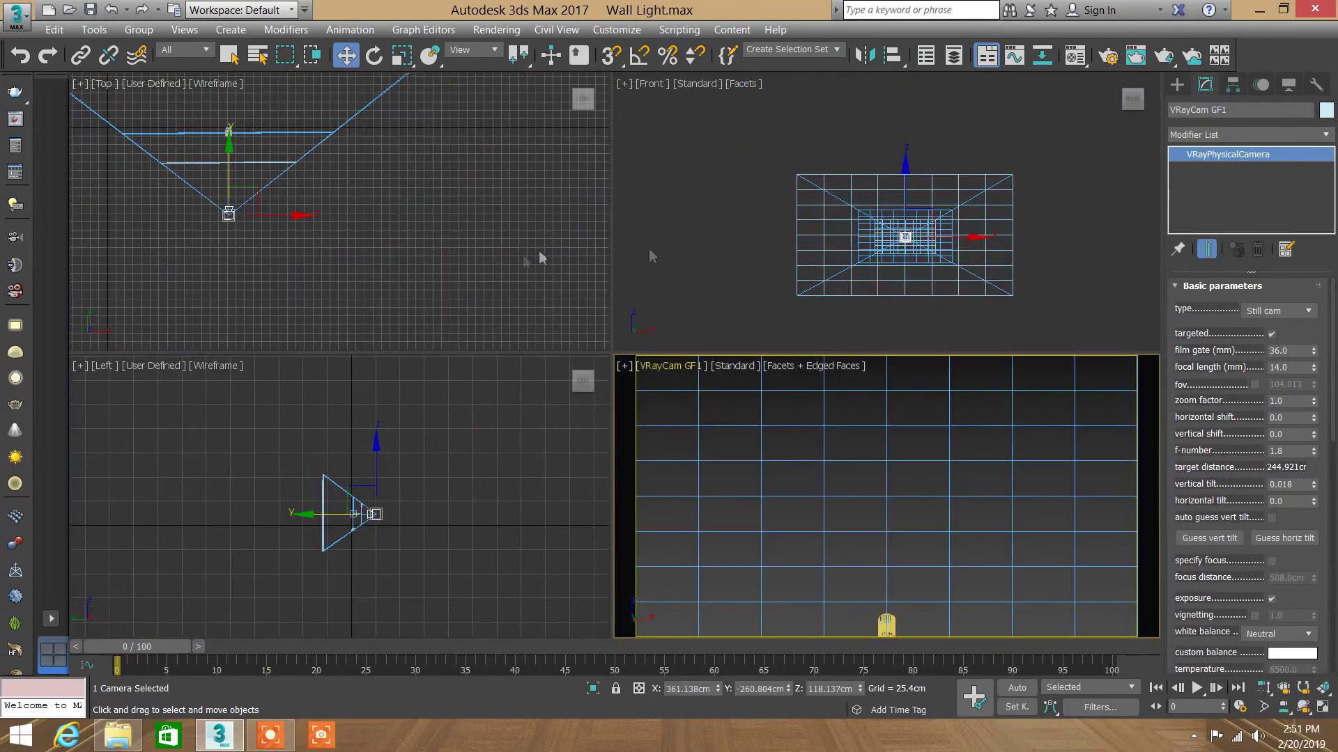
Step: In the Left view, move the camera lower and farther back from the lamp
right_click(457, 571)
click(1264, 689)
drag(478, 481, 335, 487)
right_click(336, 487)
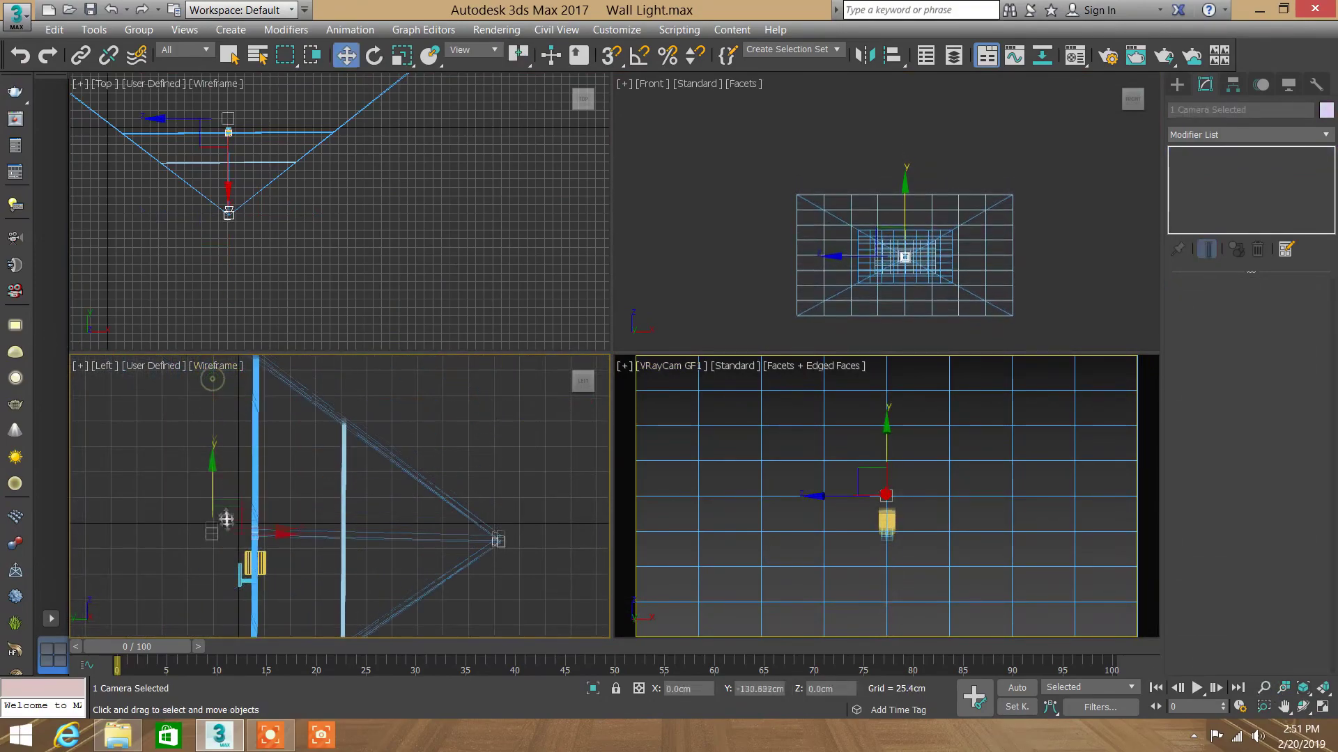
drag(214, 380, 235, 555)
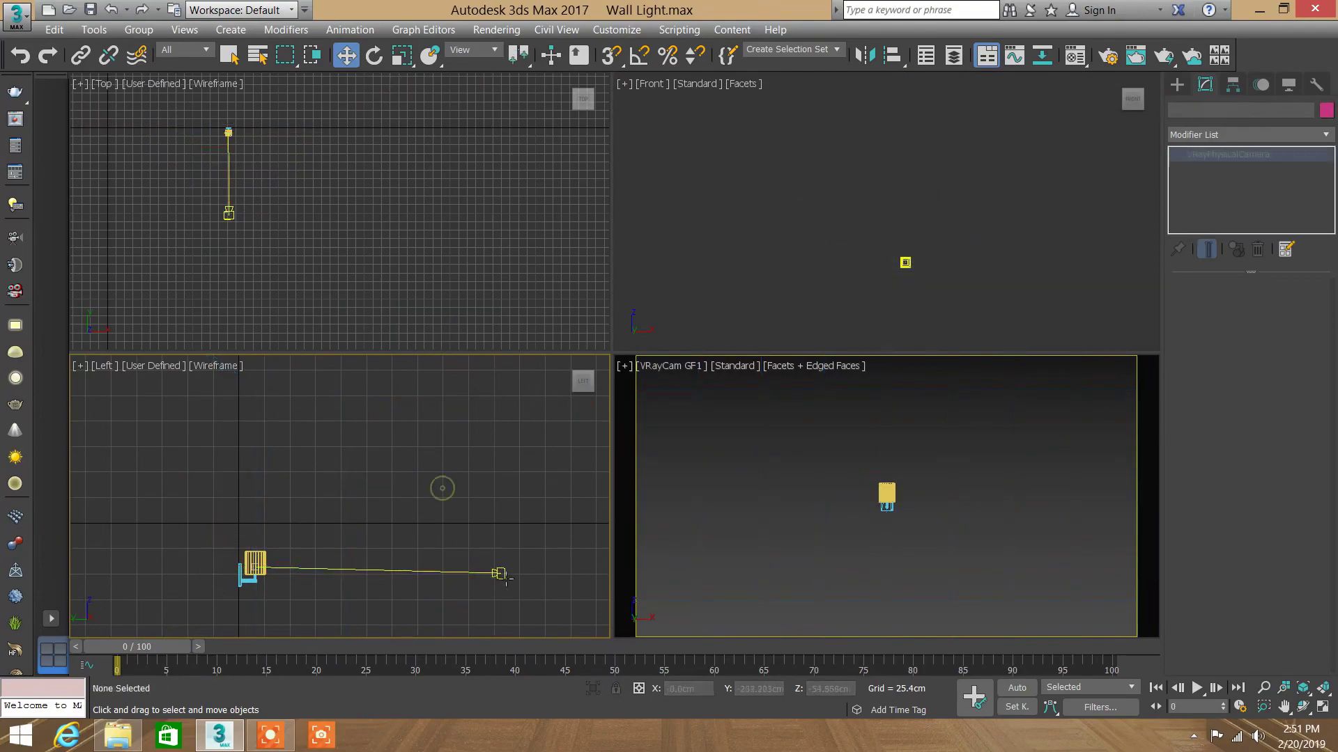
drag(499, 573, 369, 584)
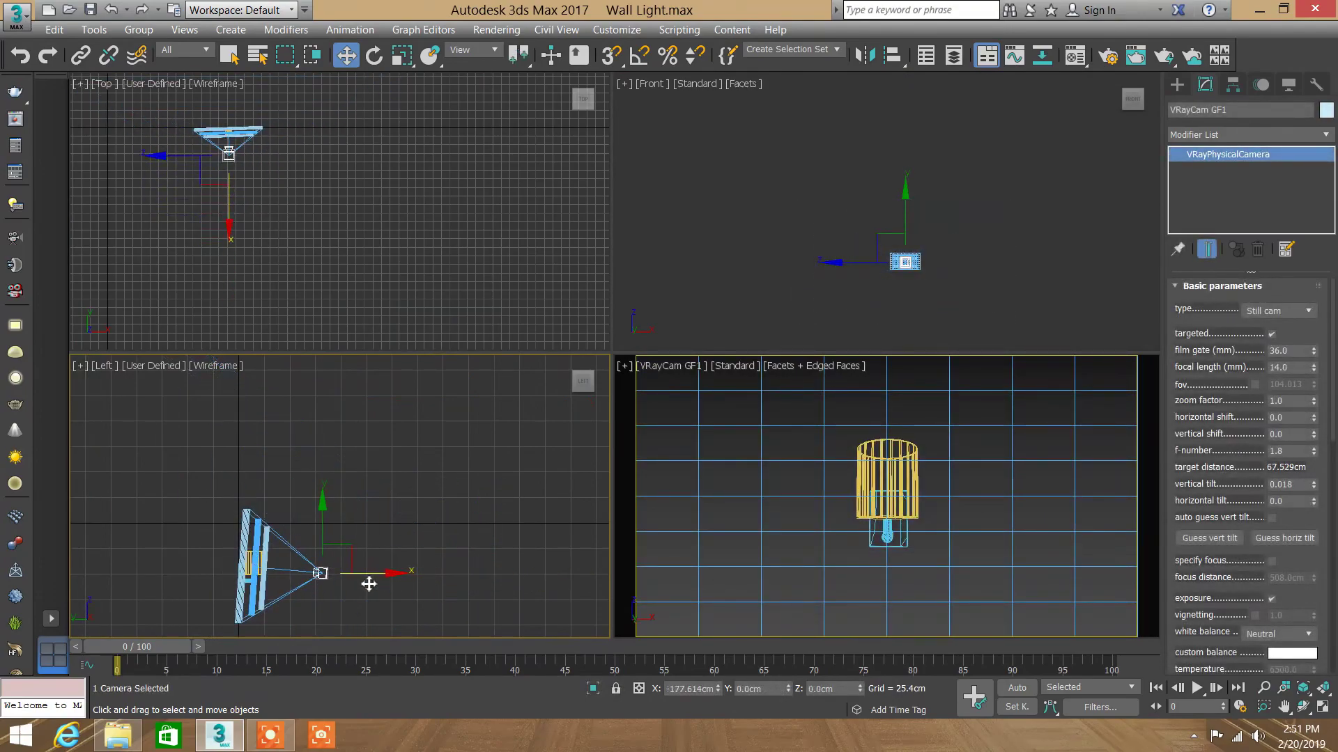
scroll(216, 128, up, 5)
scroll(216, 127, up, 5)
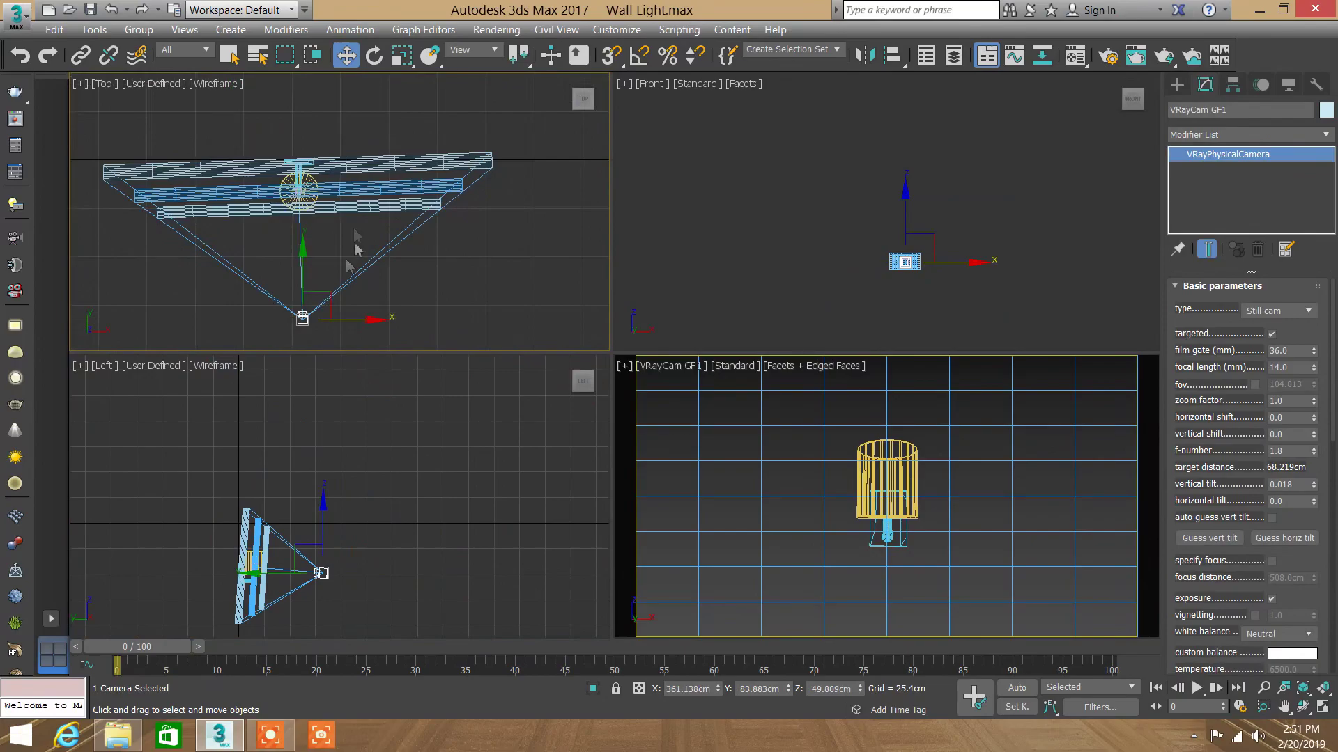
mouse_move(359, 322)
mouse_down()
mouse_move(412, 305)
mouse_move(396, 248)
mouse_move(407, 221)
mouse_up()
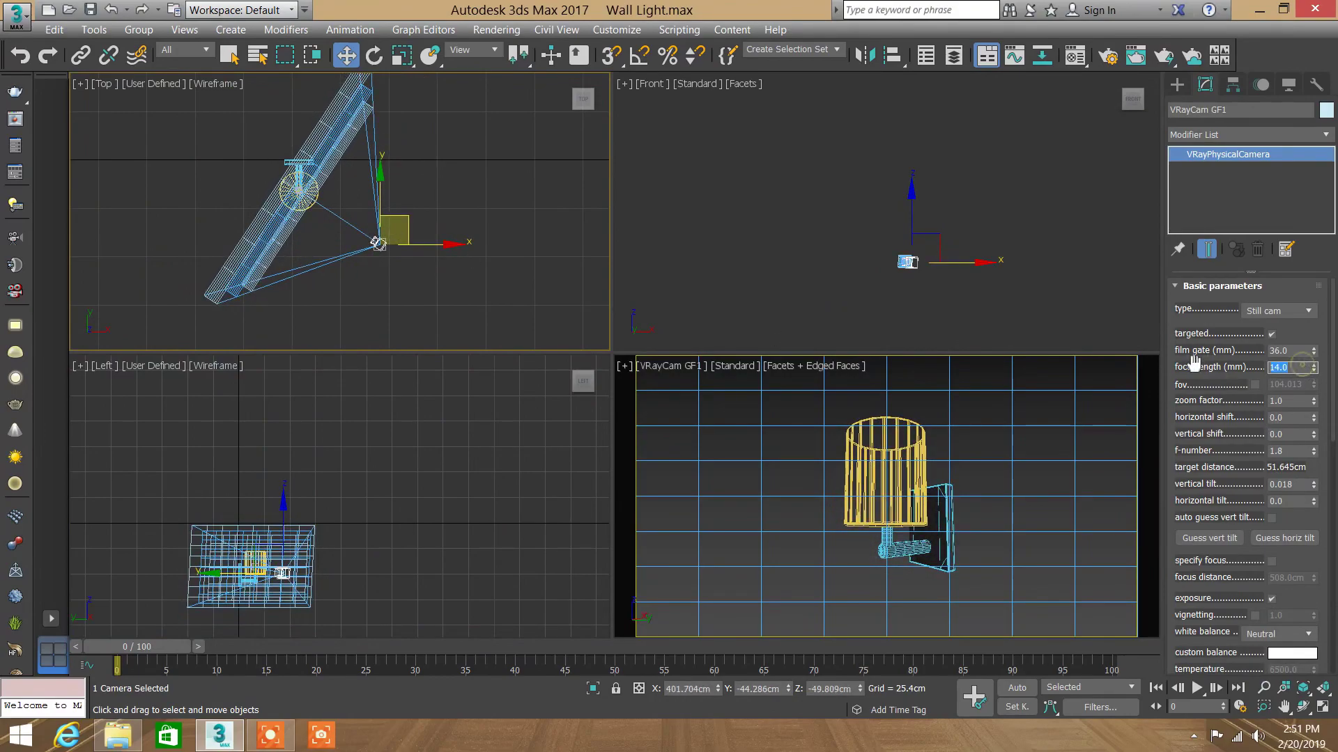
Step: Set the camera focal length to 25 mm and nudge it right and down in Top view
text(25)
key(Return)
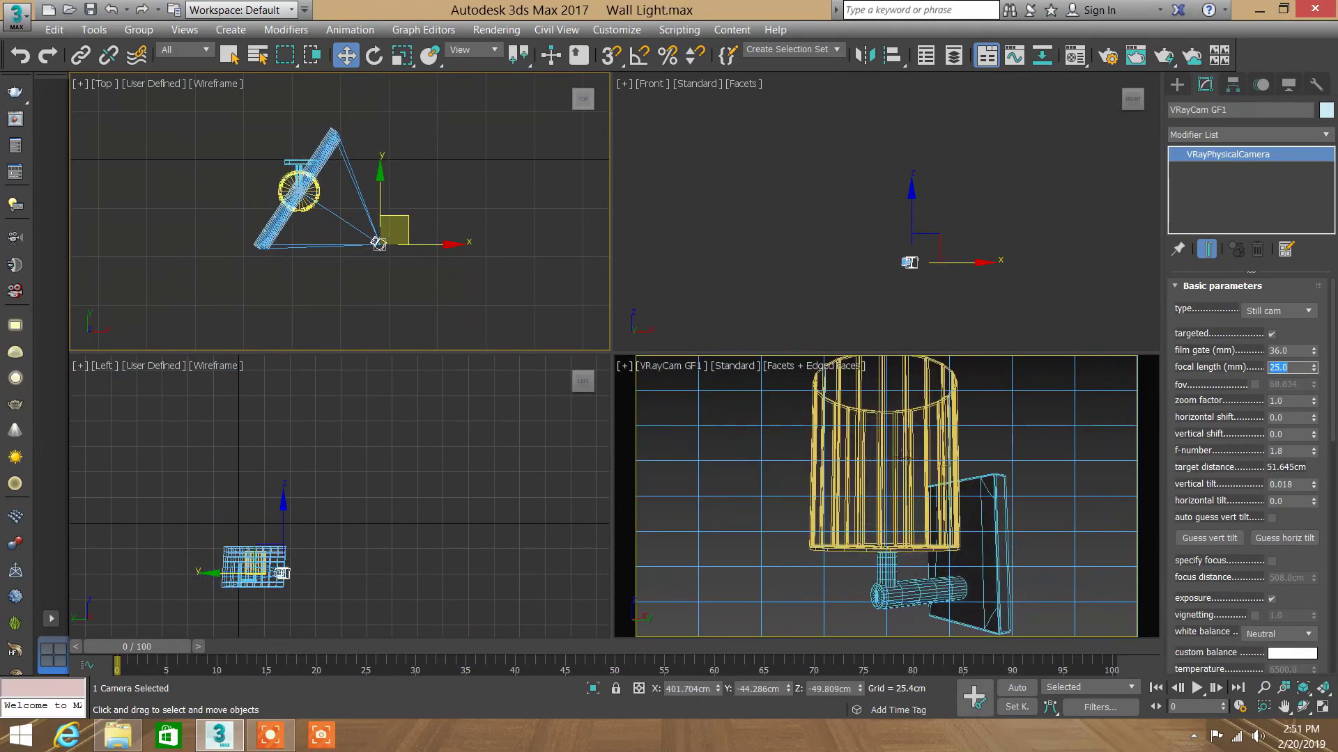
right_click(383, 198)
click(460, 215)
drag(409, 223, 433, 235)
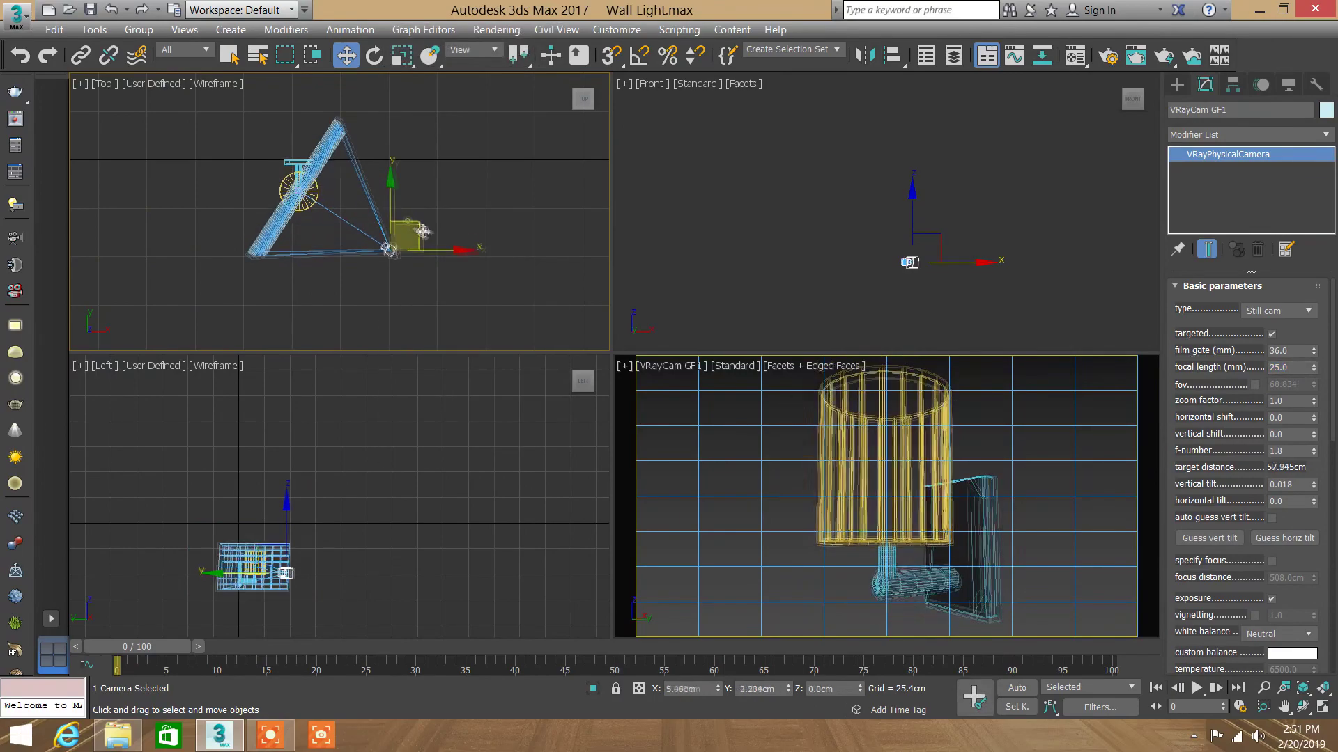
click(478, 221)
Step: Delete the gridded plane behind the lamp
click(230, 55)
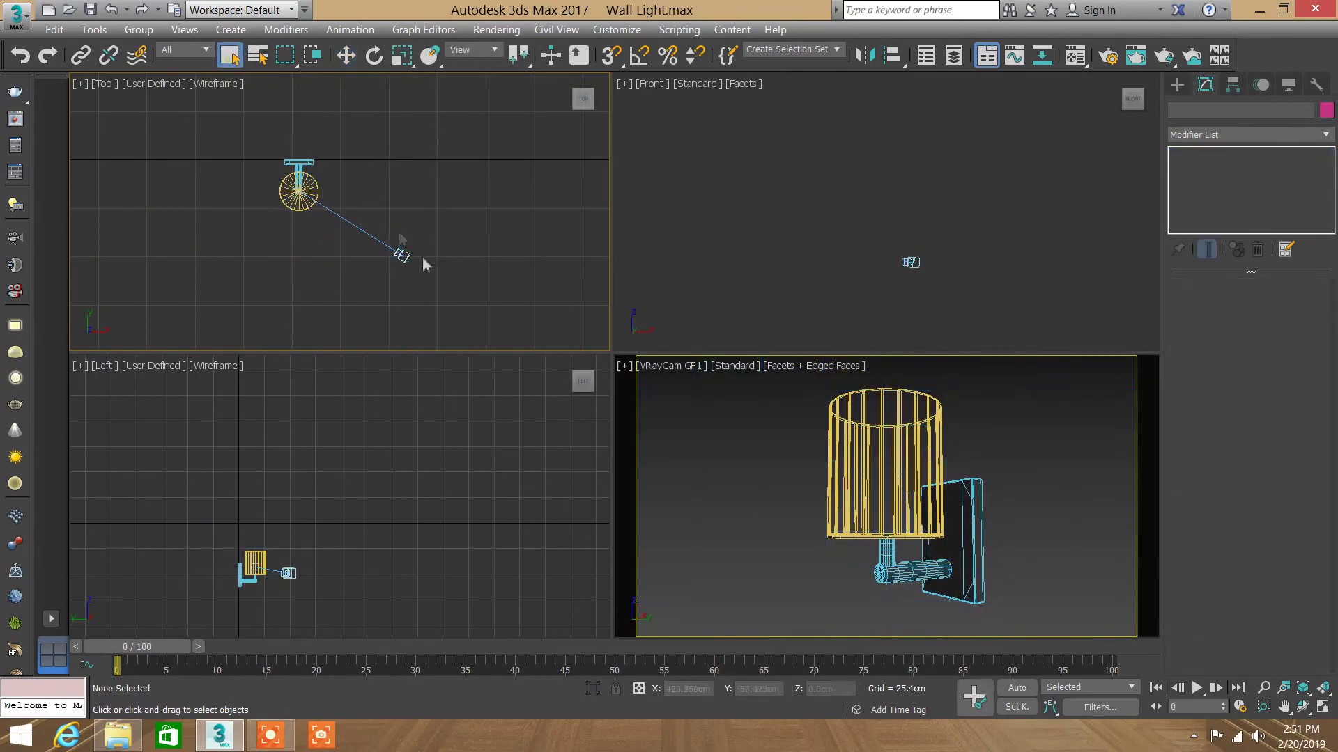
click(1080, 449)
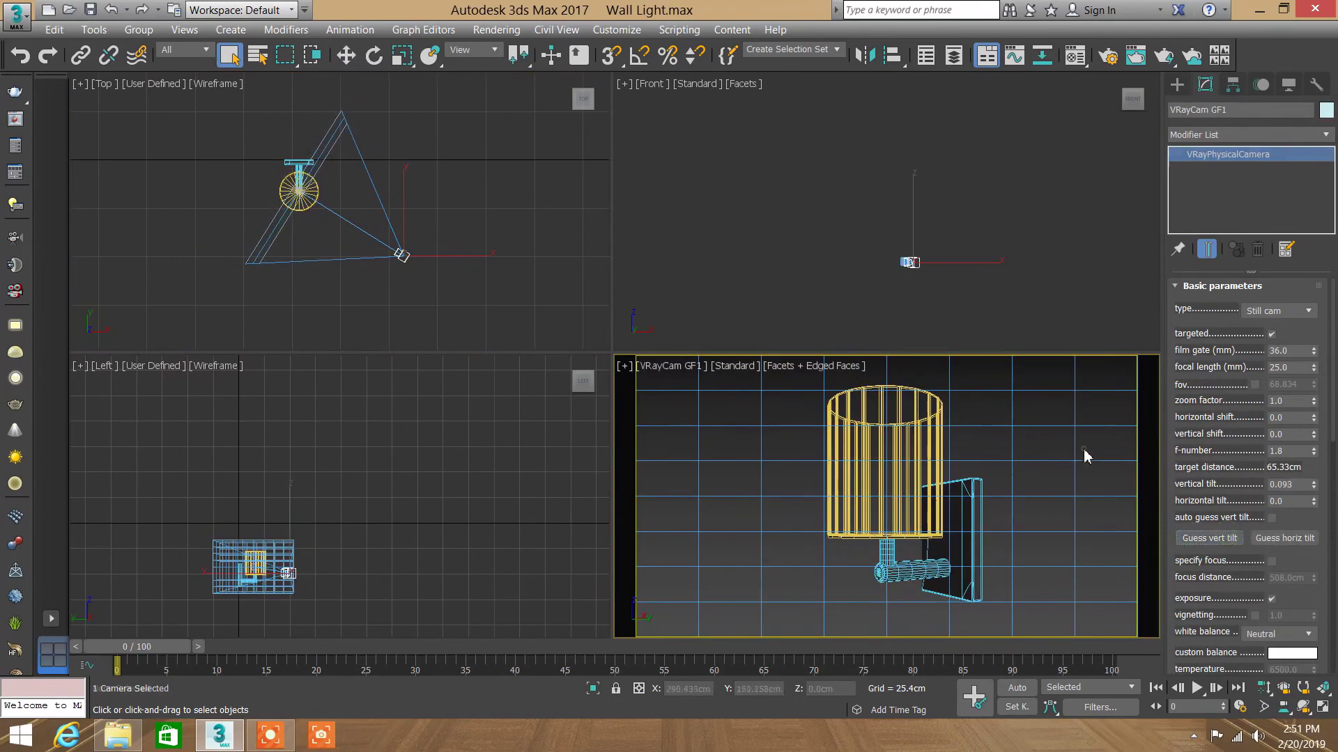
key(Delete)
click(1177, 85)
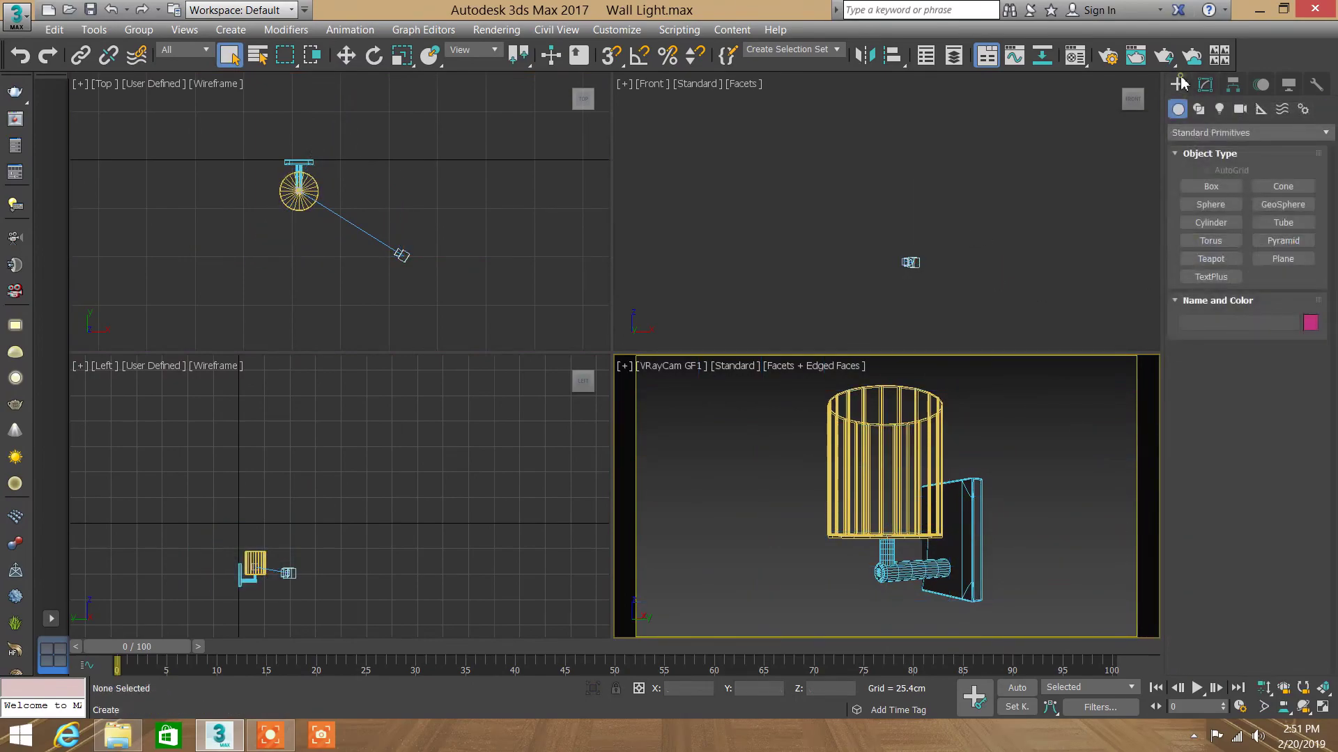
Step: Fit all views to the lamp and show the Front view as wireframe, recentred
click(1286, 258)
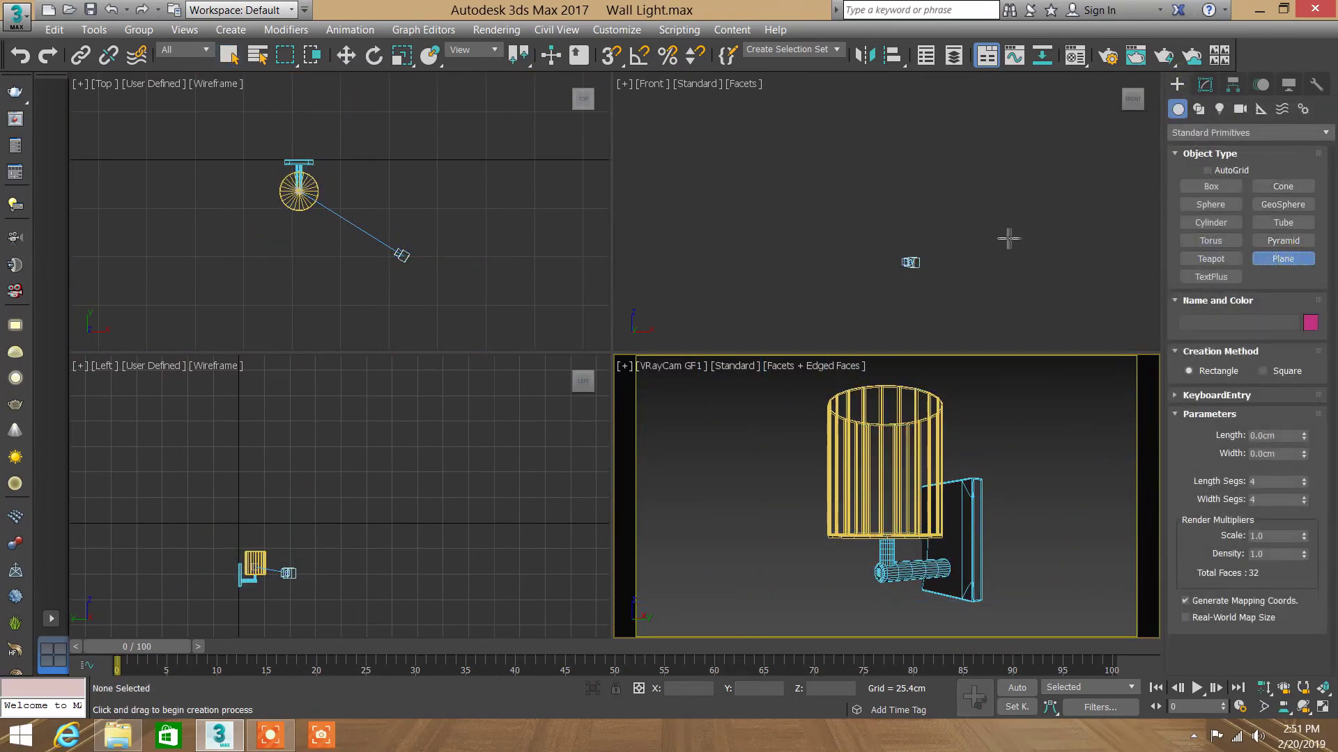
right_click(1025, 260)
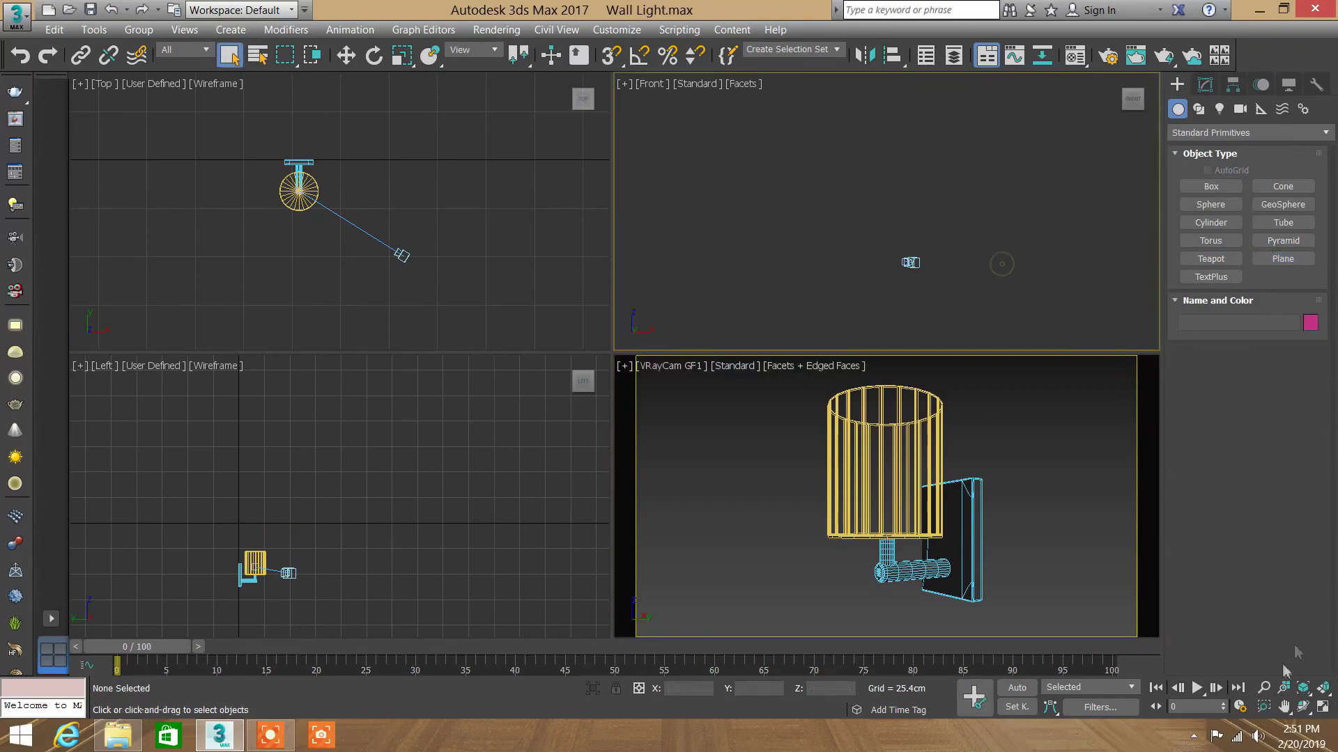
click(1321, 689)
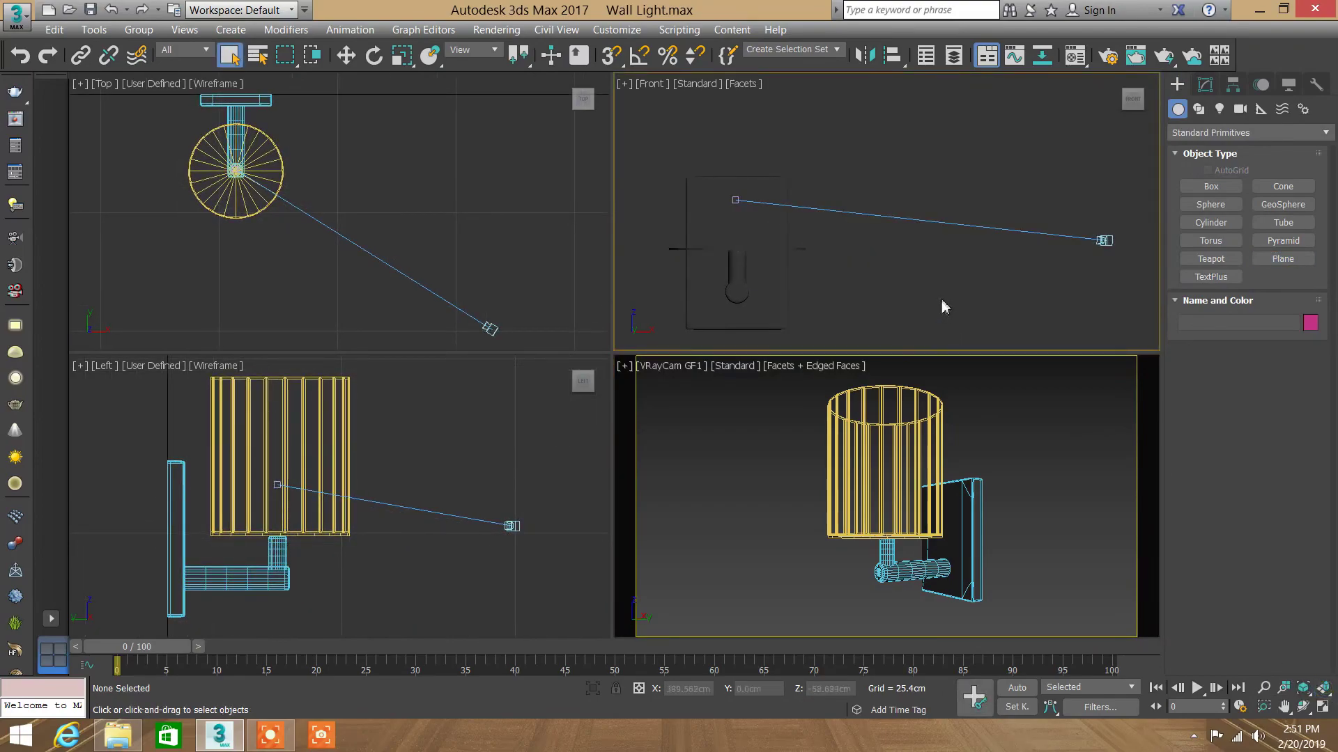
key(F3)
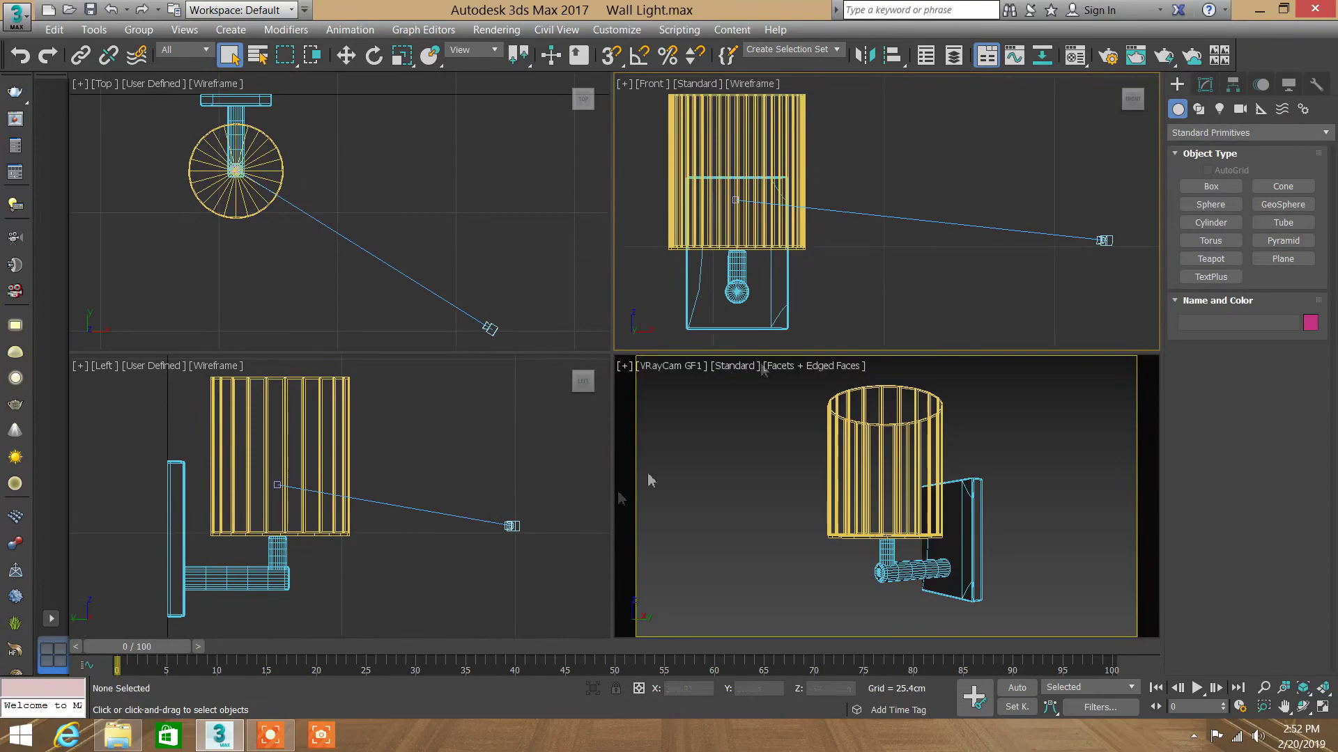
middle_drag(933, 263, 1060, 267)
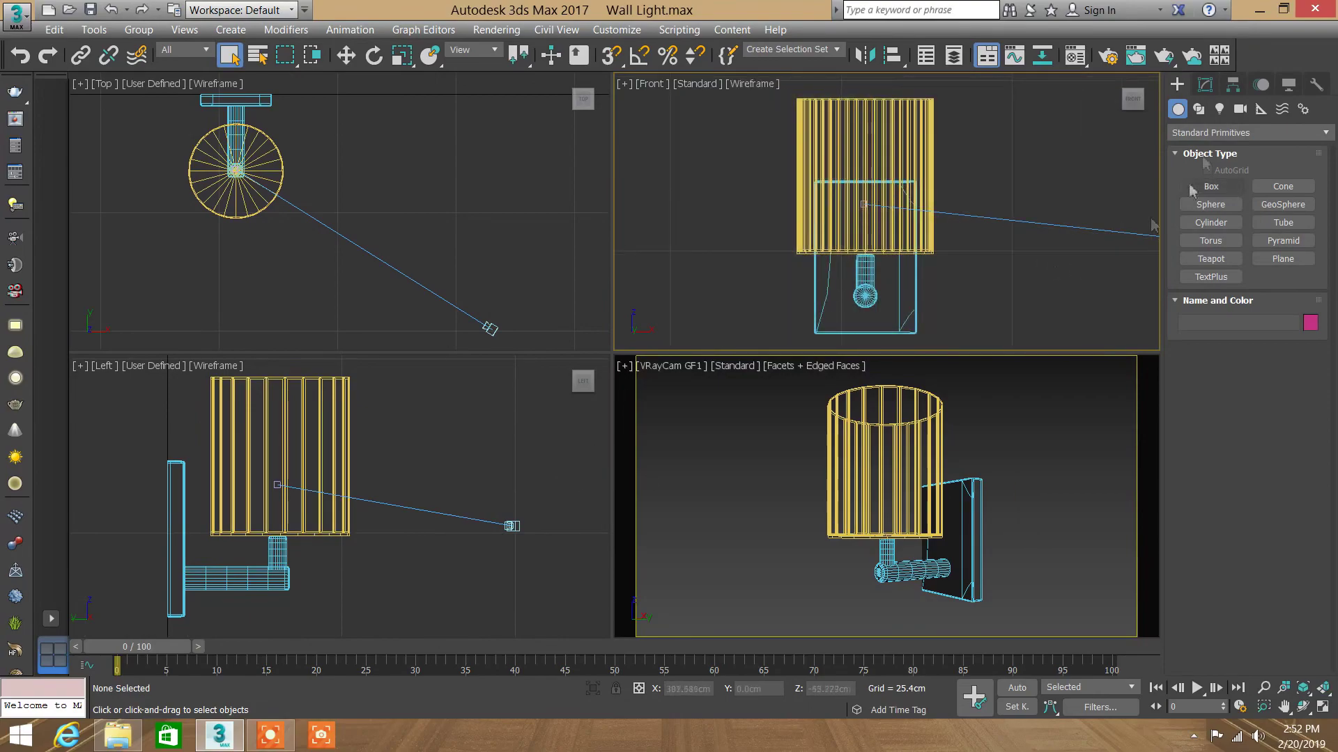
Step: Place a VRayPlane to the right of the lamp in the Front view
click(1213, 132)
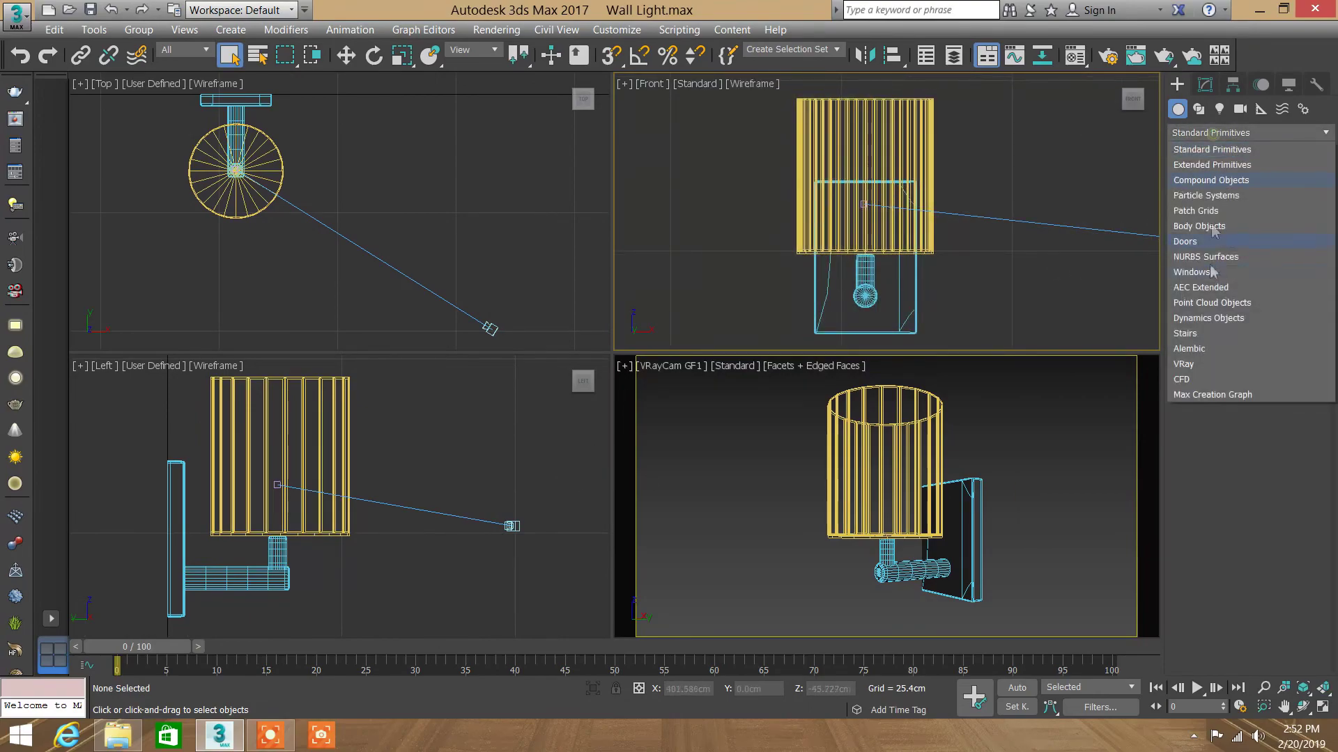
click(1192, 364)
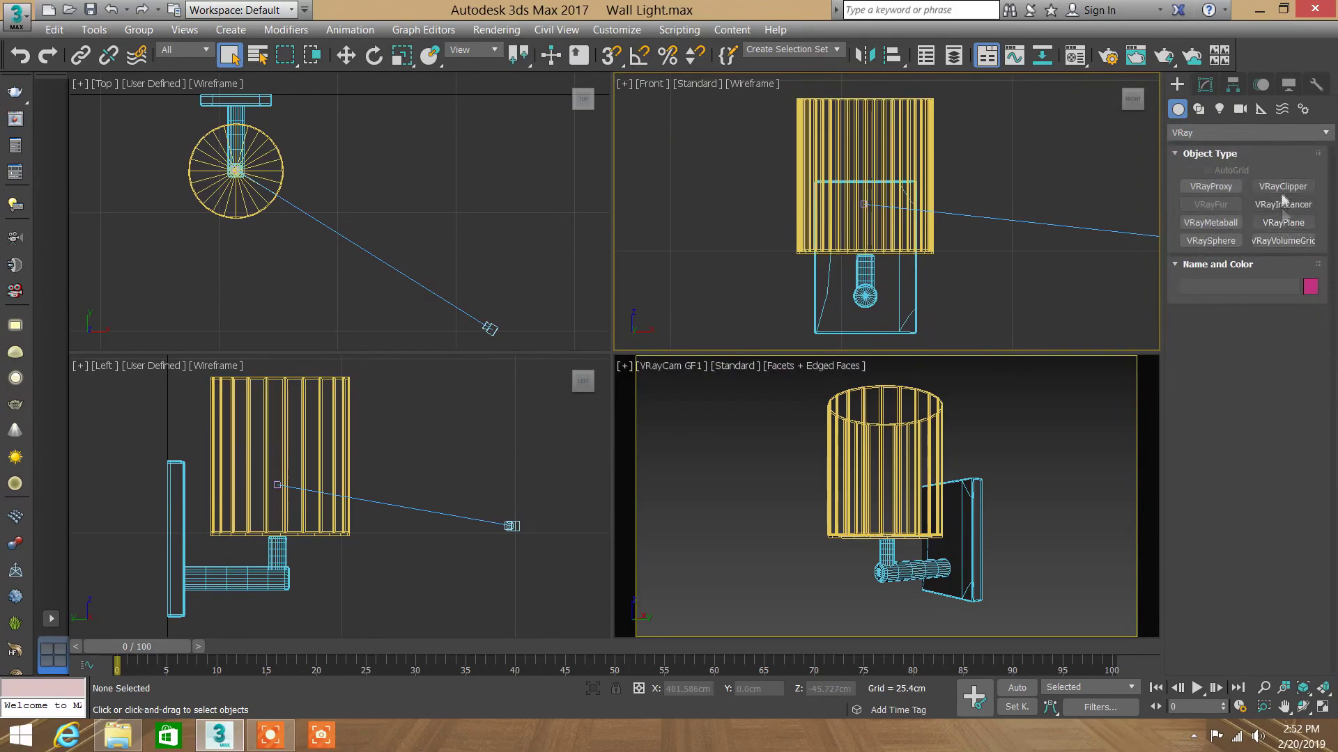
click(1279, 223)
click(995, 193)
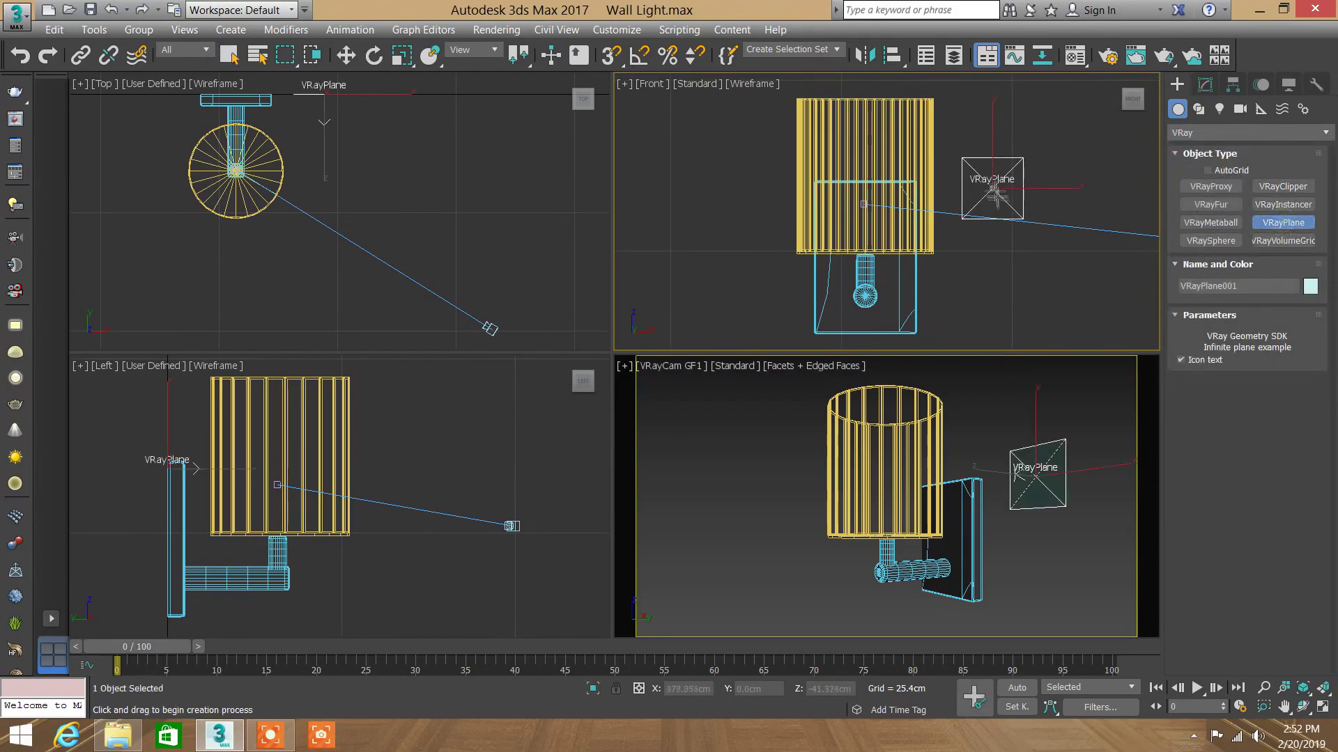
right_click(488, 126)
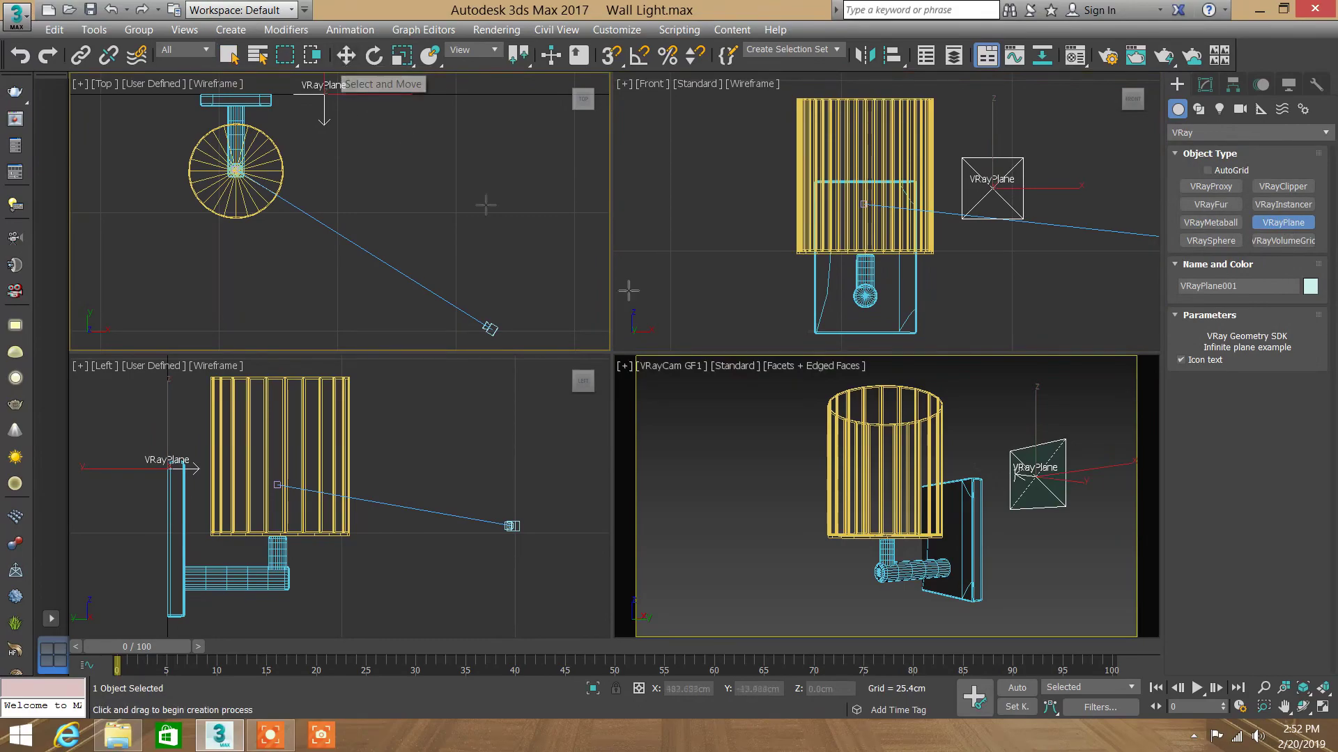
right_click(1026, 480)
key(m)
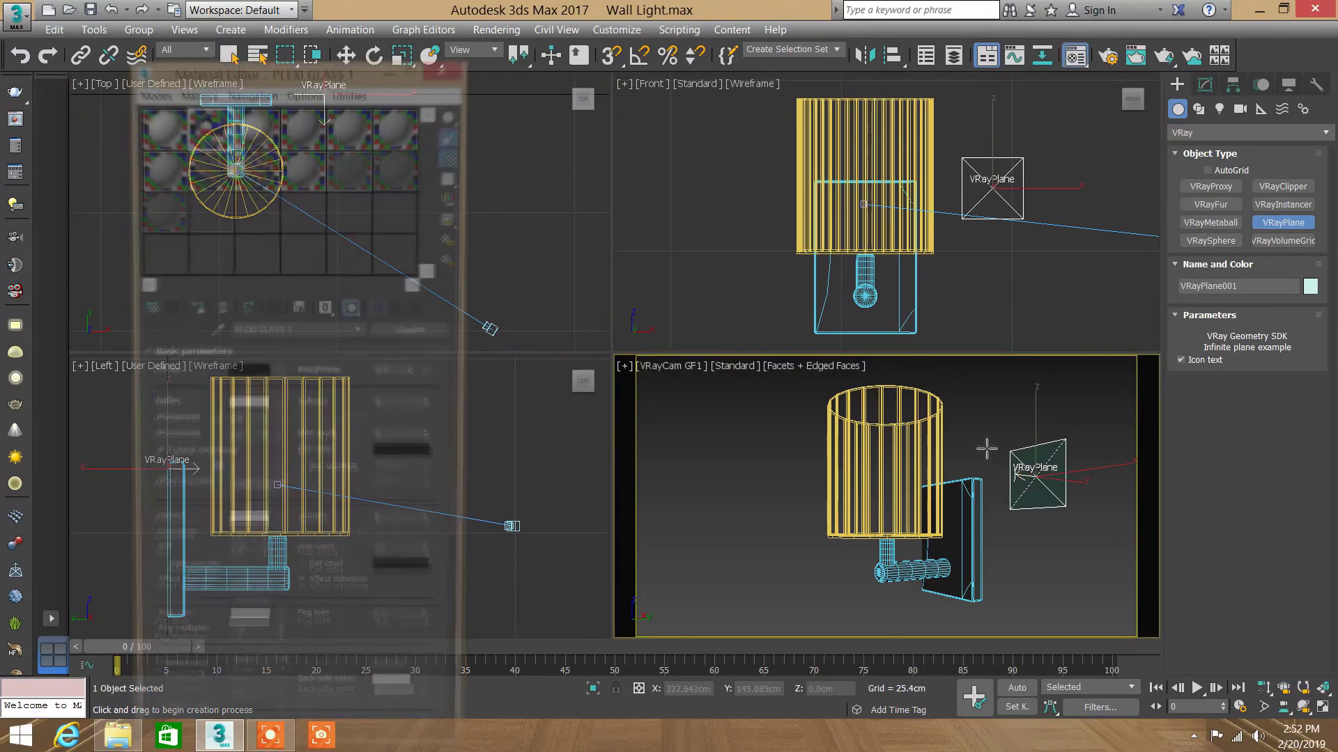
Step: Copy White Highgloss into an empty slot and reset it to a default VRayMtl
click(166, 136)
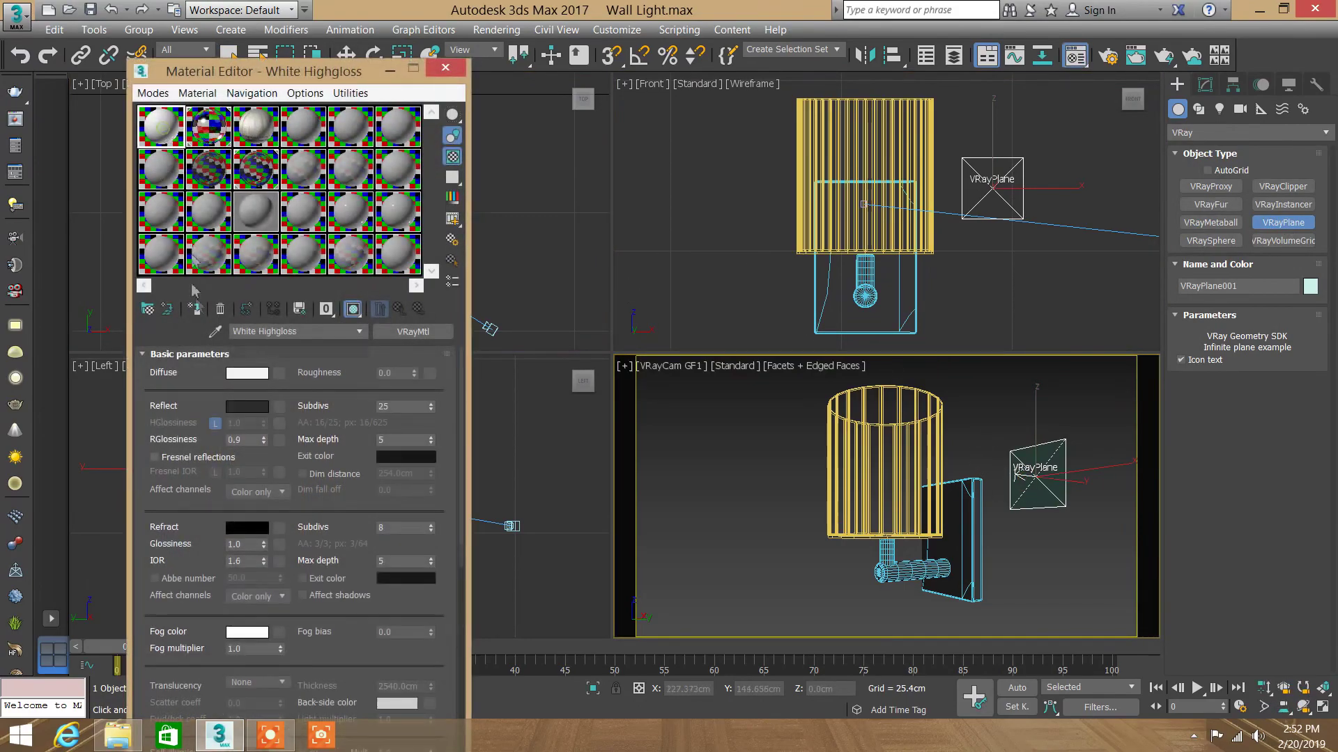
drag(166, 137, 305, 138)
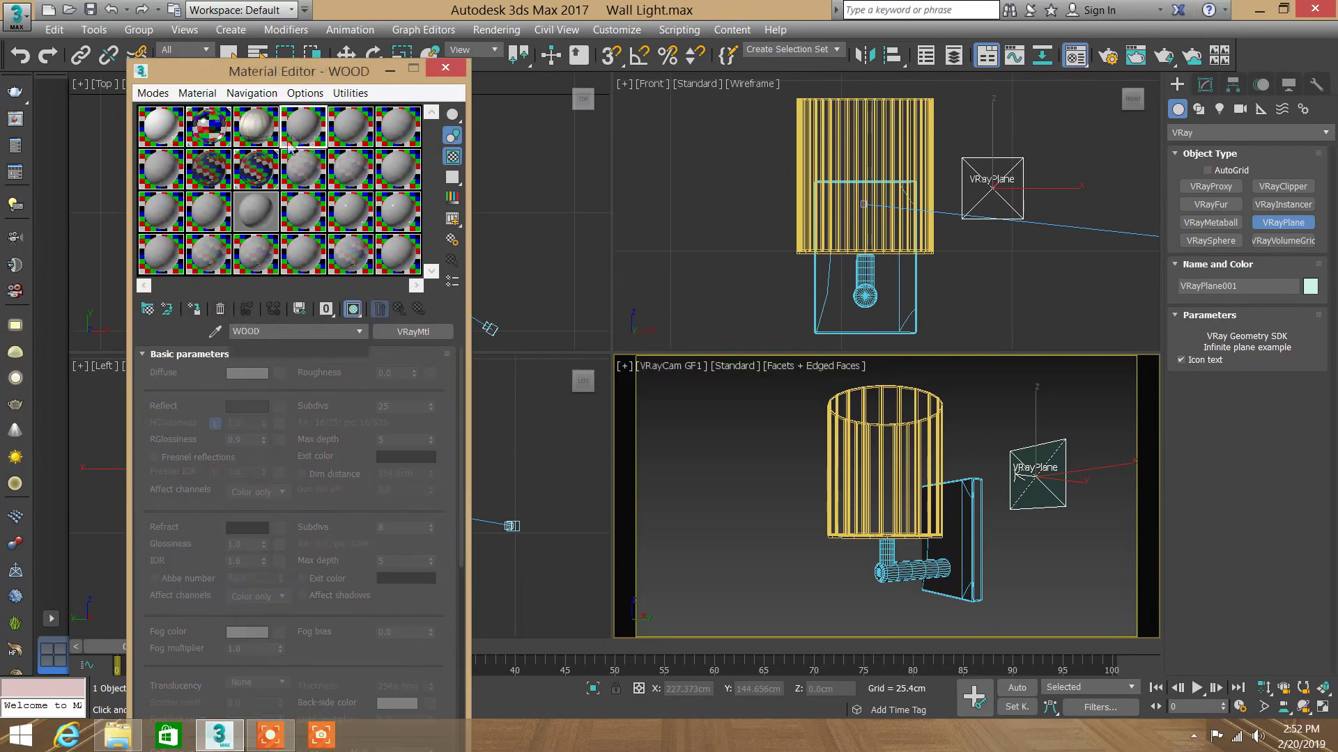
click(220, 309)
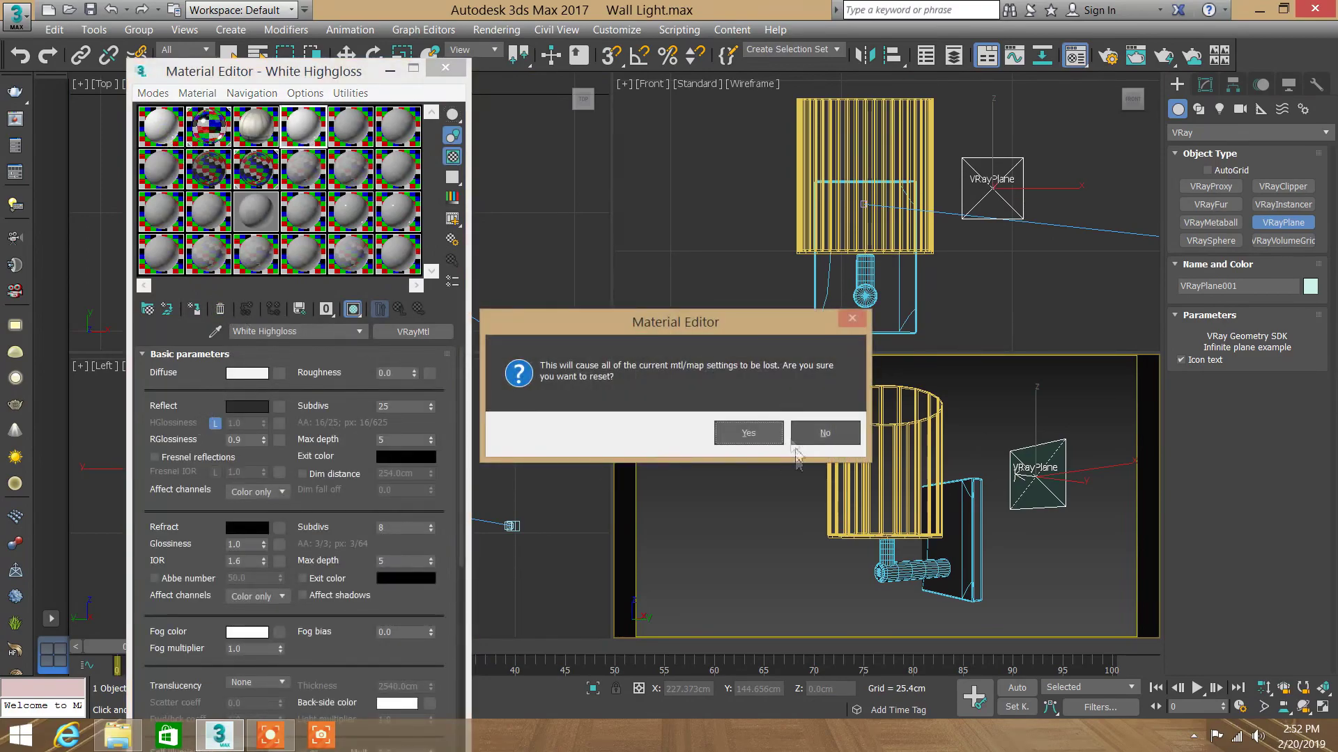
click(742, 430)
Step: Set the copied material's diffuse colour to white and close the Material Editor
click(263, 374)
drag(583, 212, 588, 202)
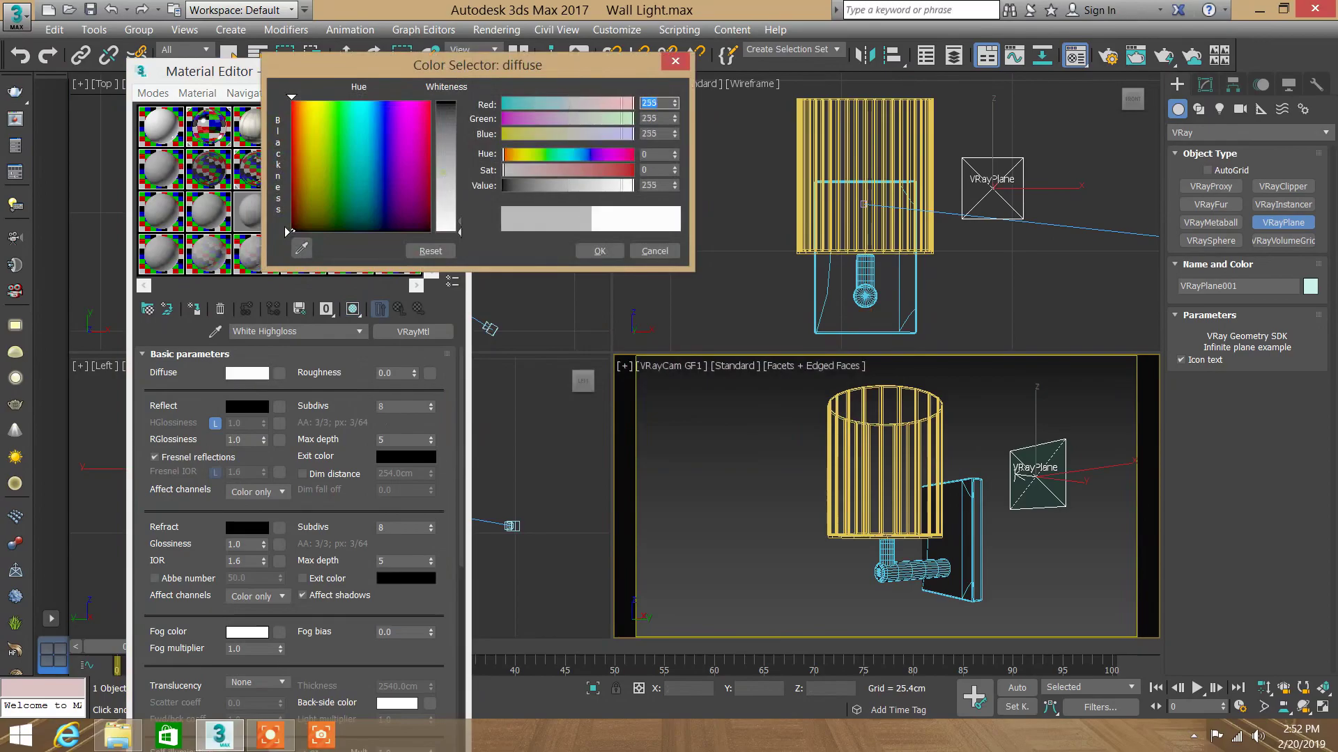
click(594, 248)
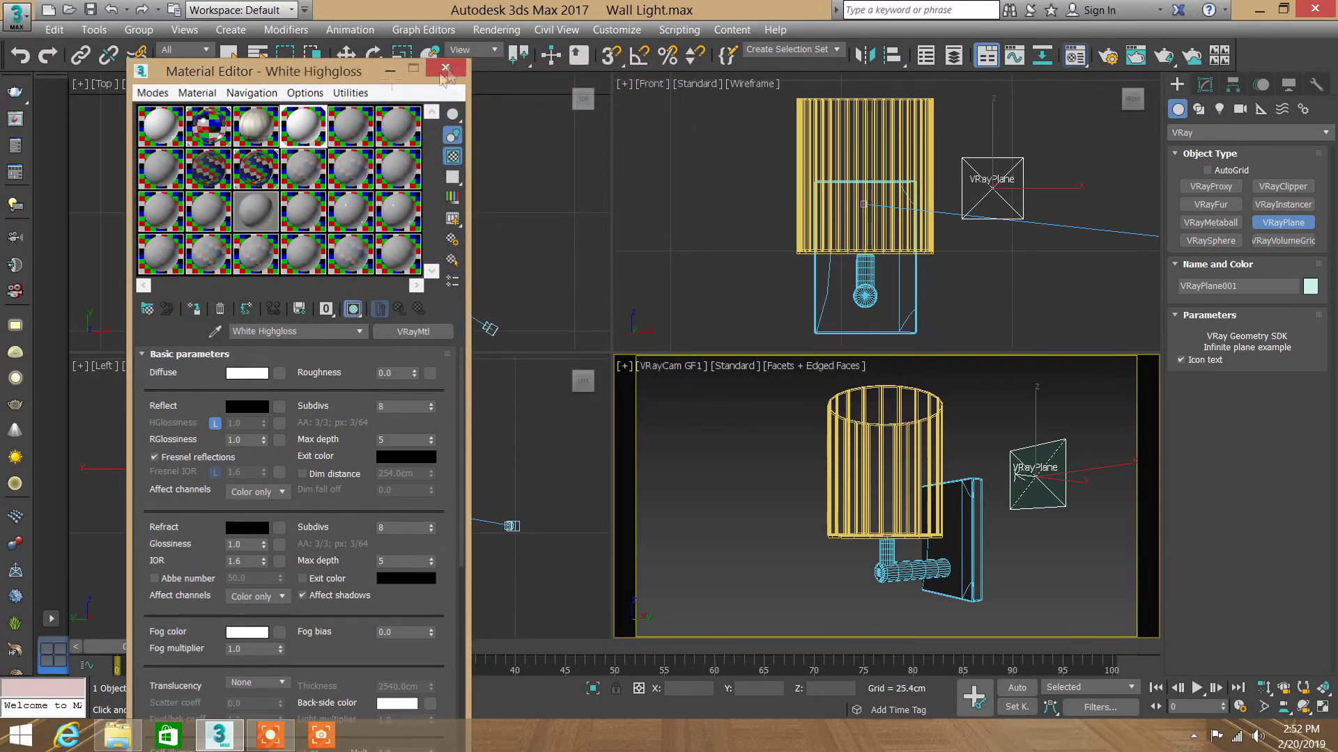
click(445, 68)
right_click(377, 172)
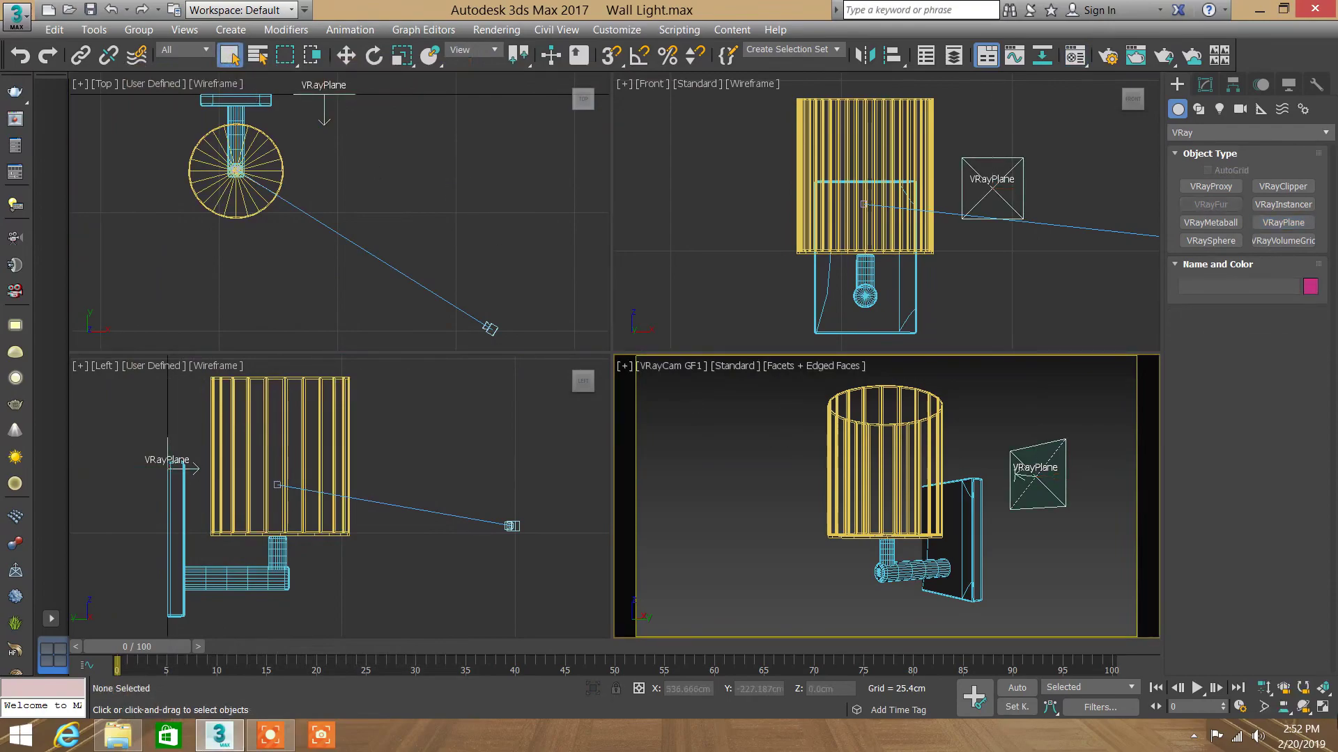
Step: Maximize the camera view shaded without edges and run a test render
click(1324, 689)
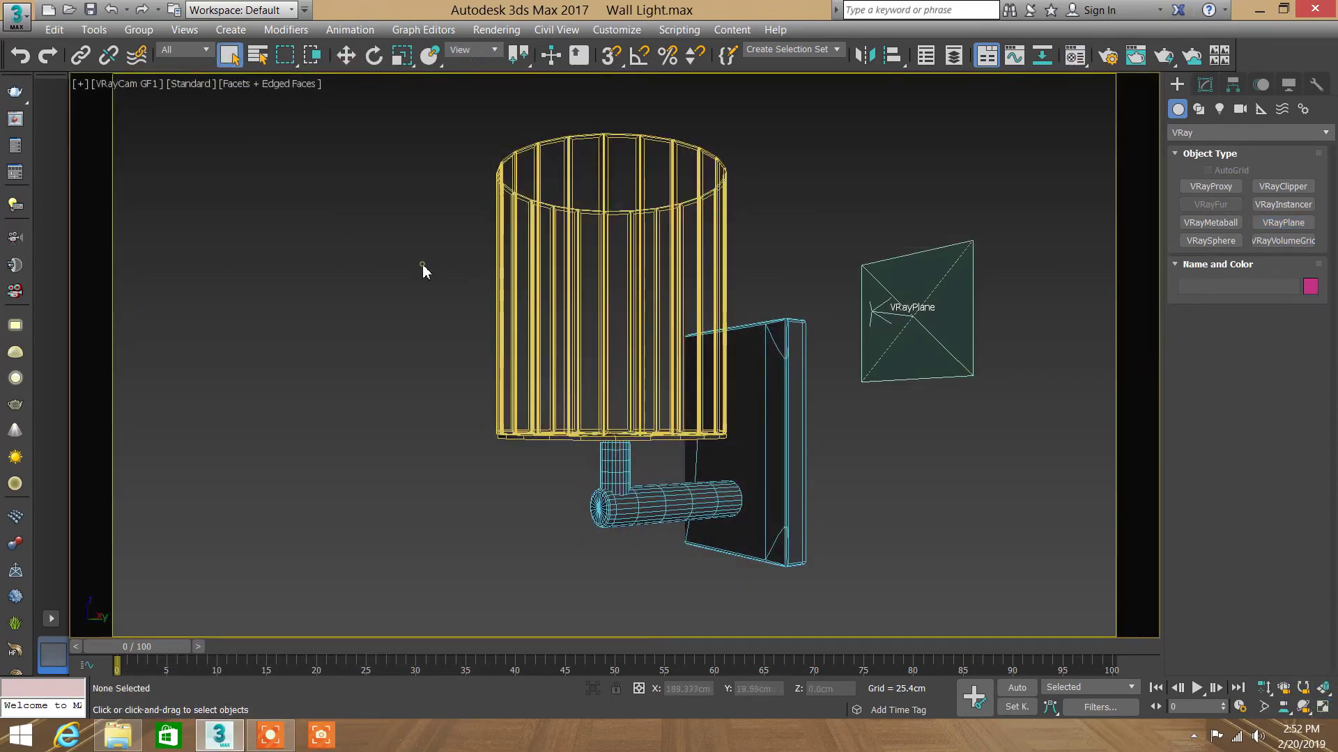
key(F4)
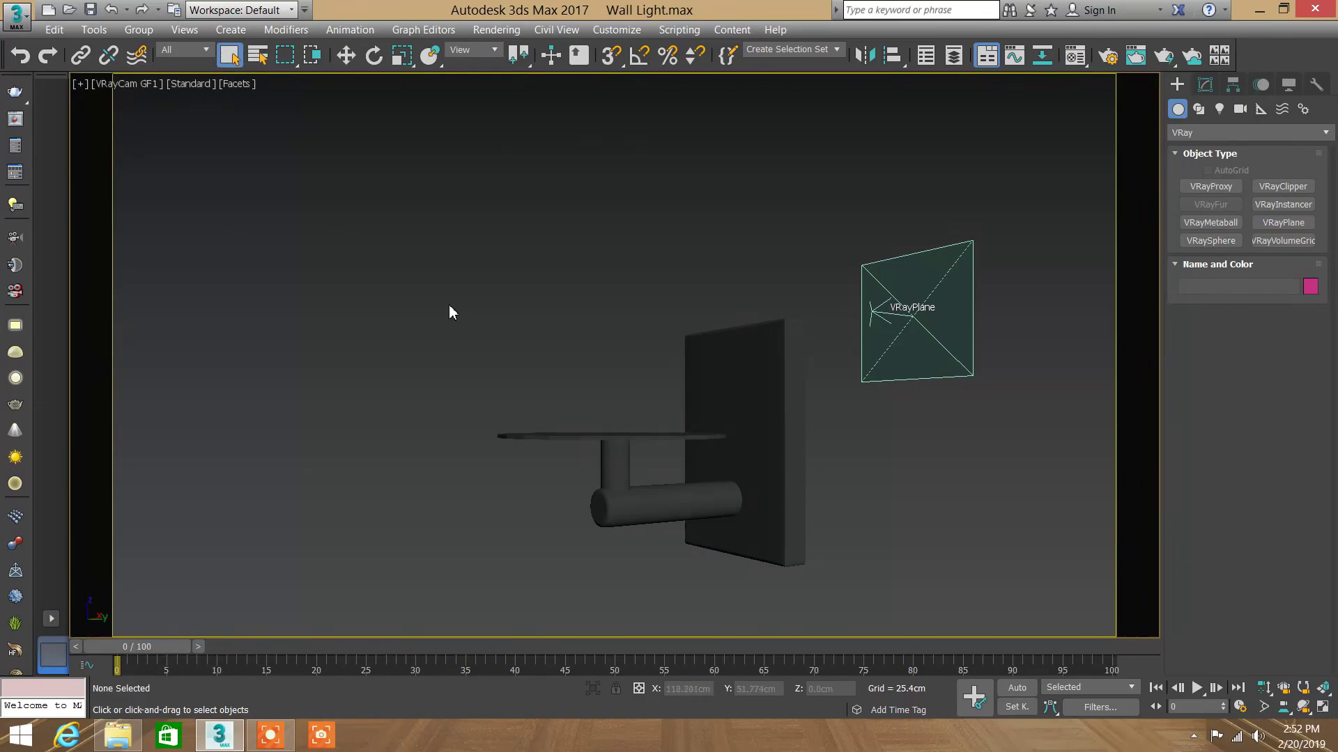
key(shift+q)
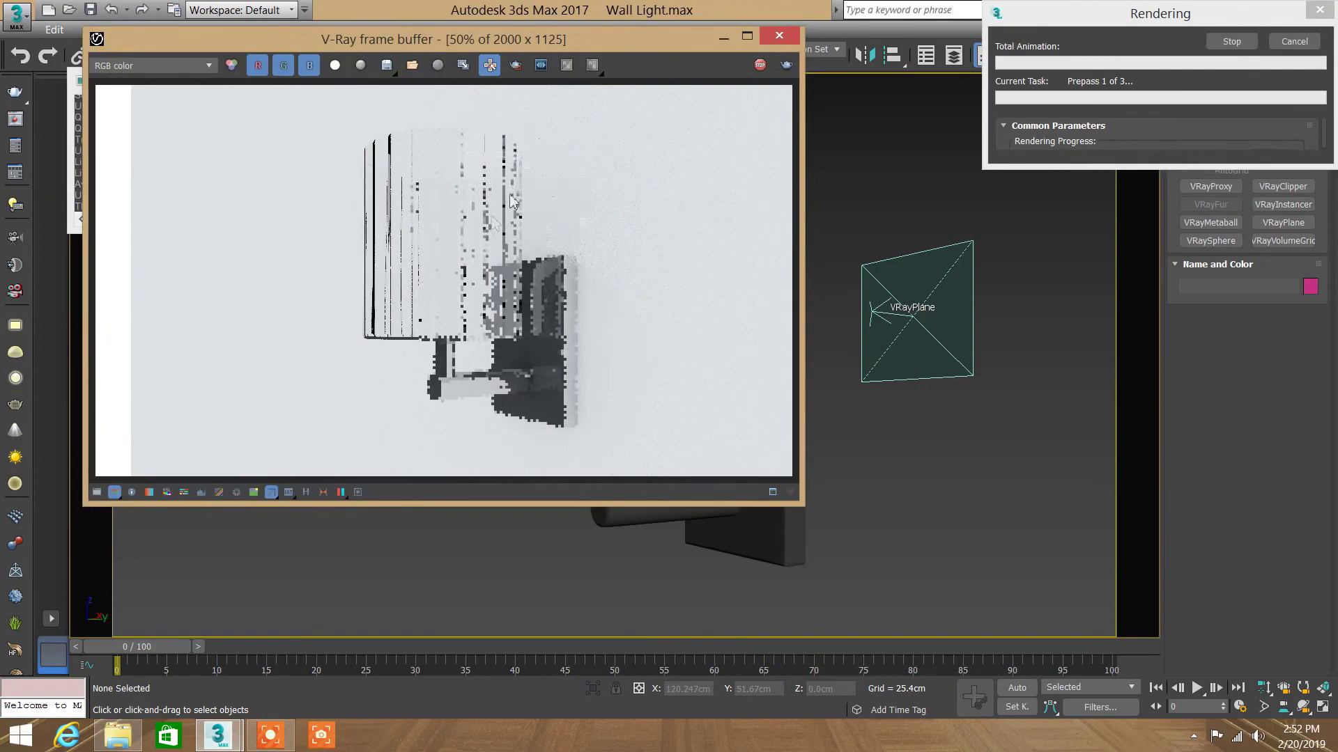
click(1289, 43)
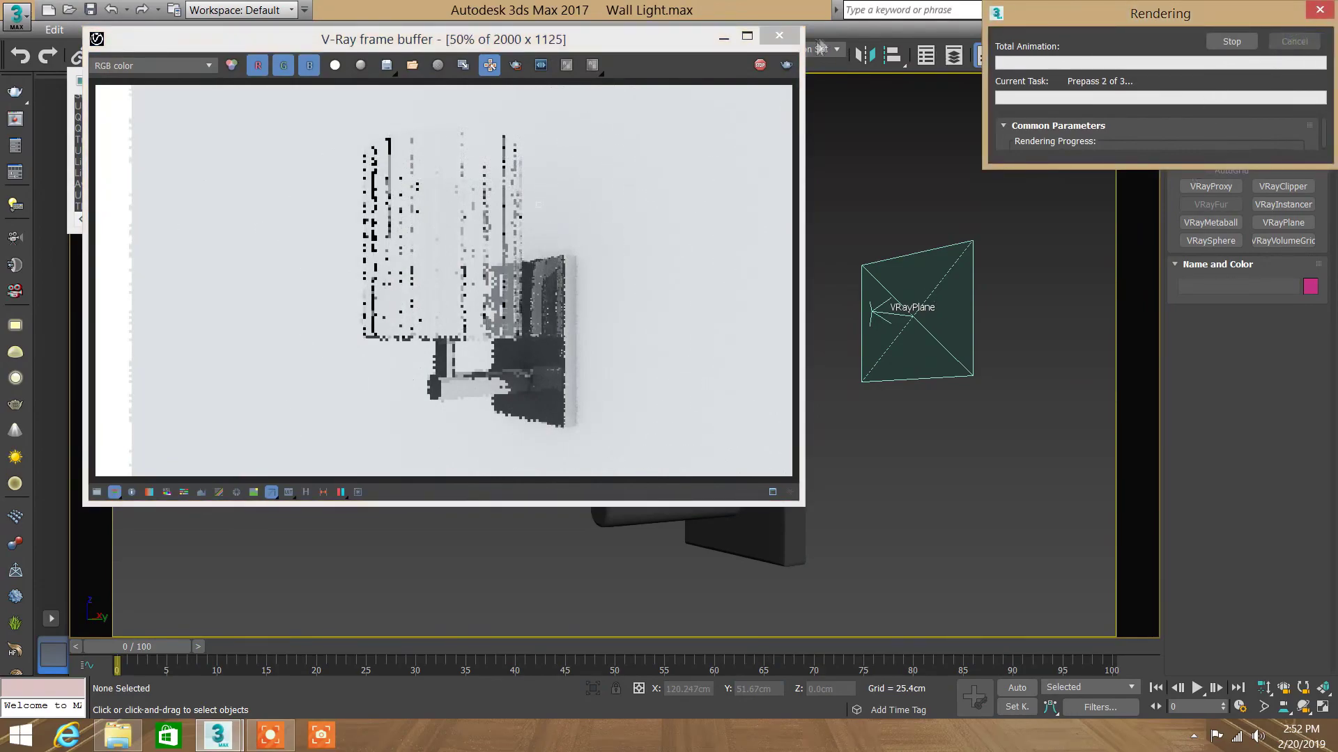
Step: Close the render and V-Ray messages, restore four viewports and activate the camera view
click(779, 35)
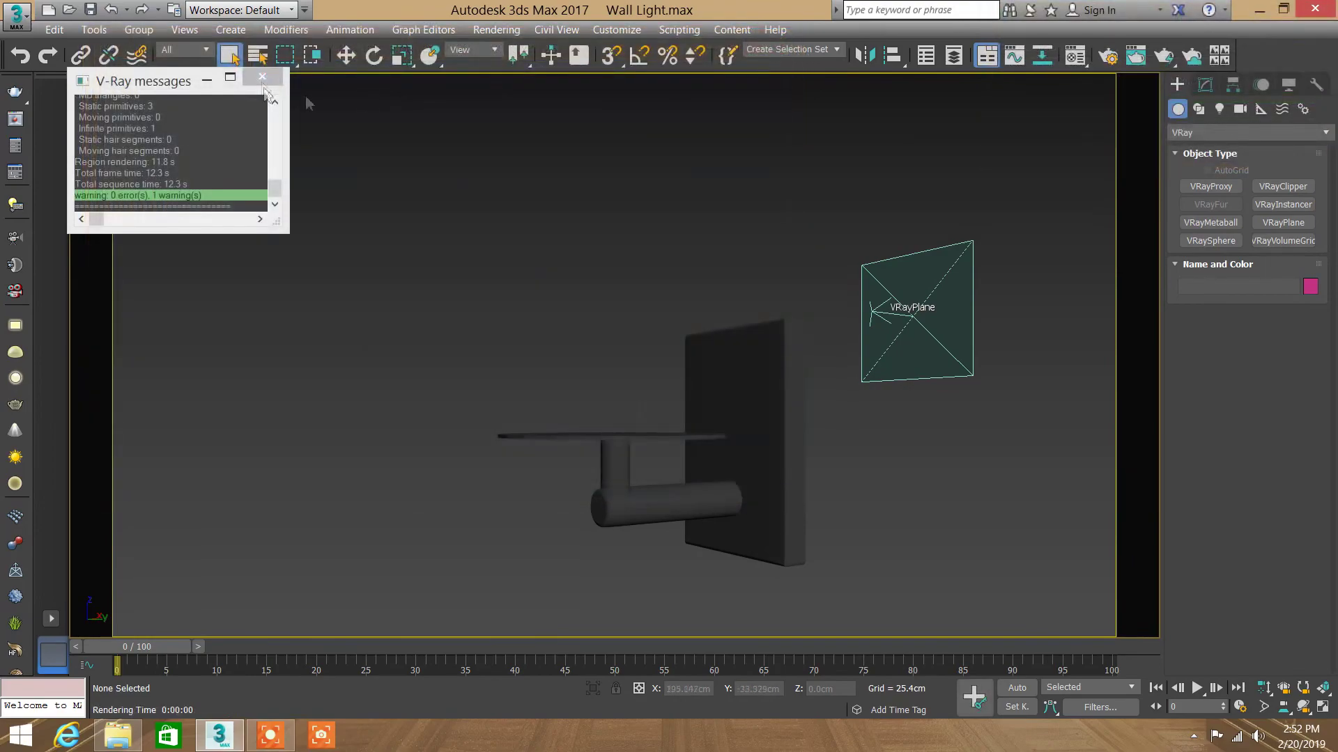
click(263, 76)
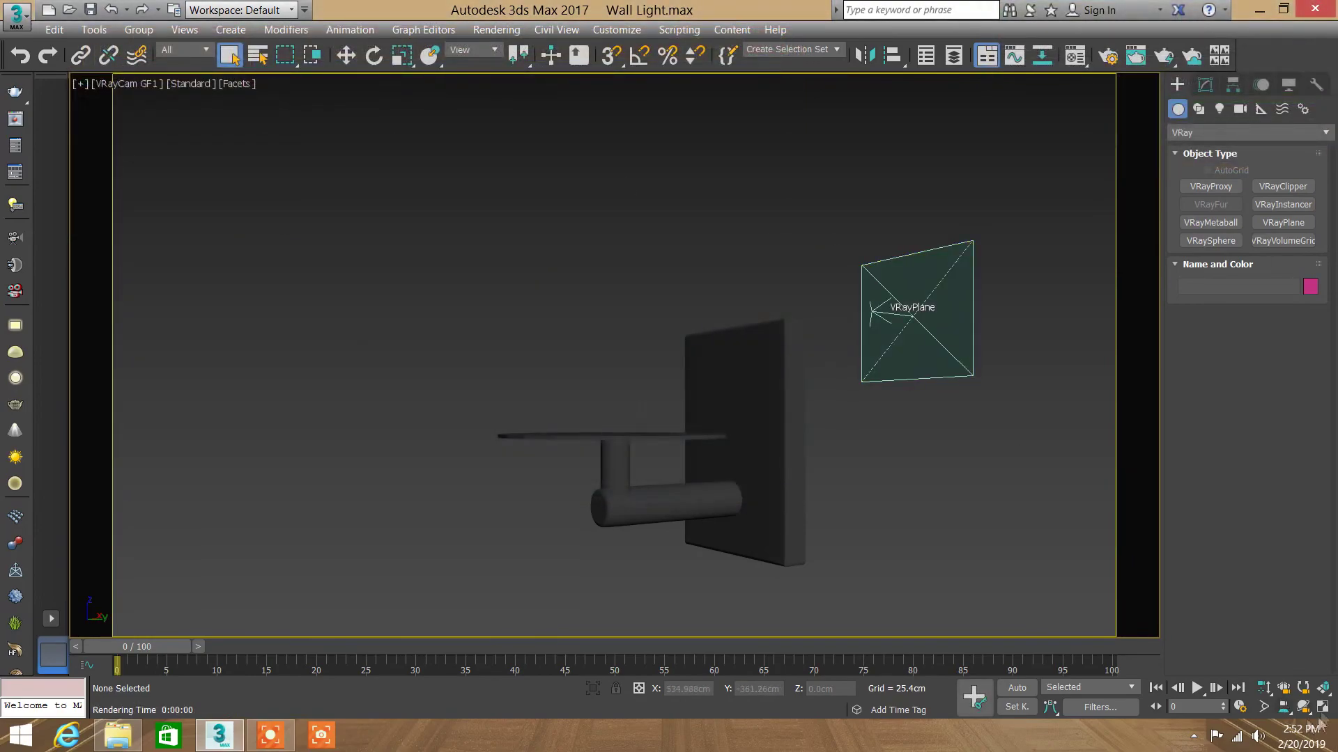
click(1322, 707)
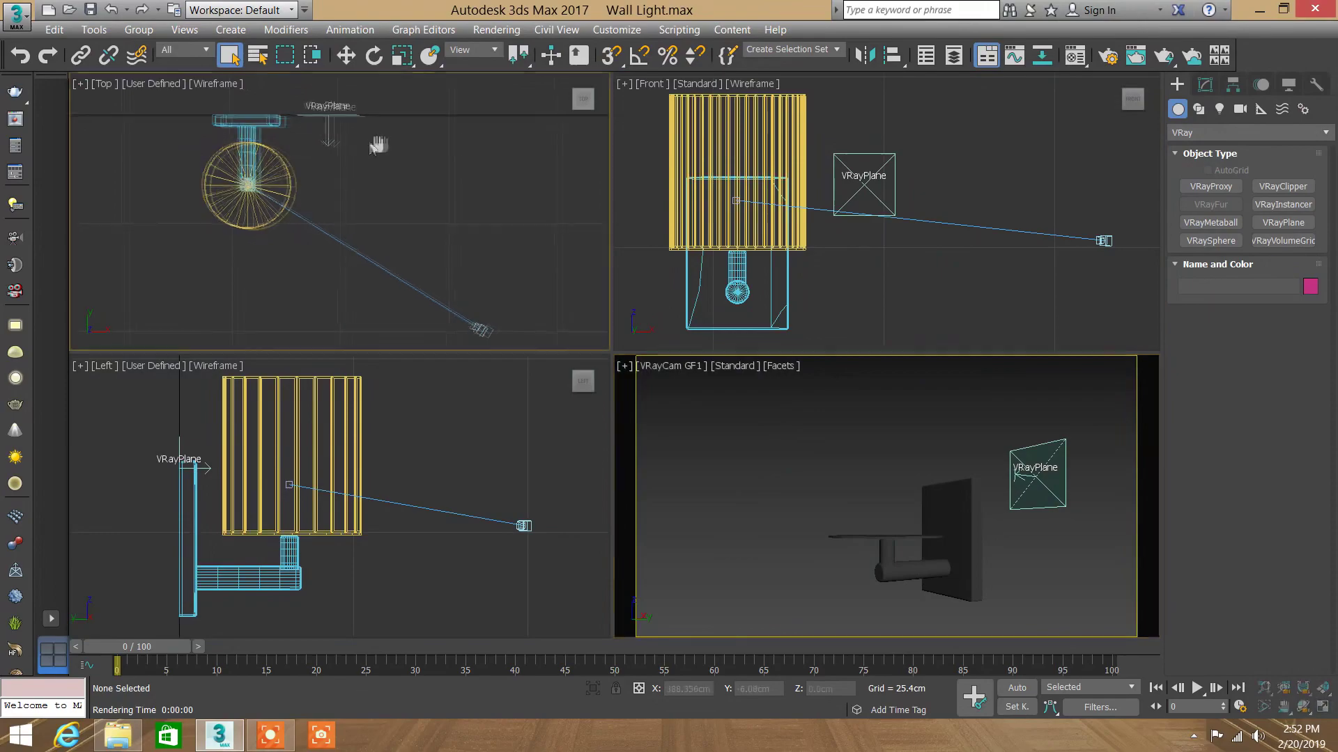
middle_drag(363, 144, 424, 153)
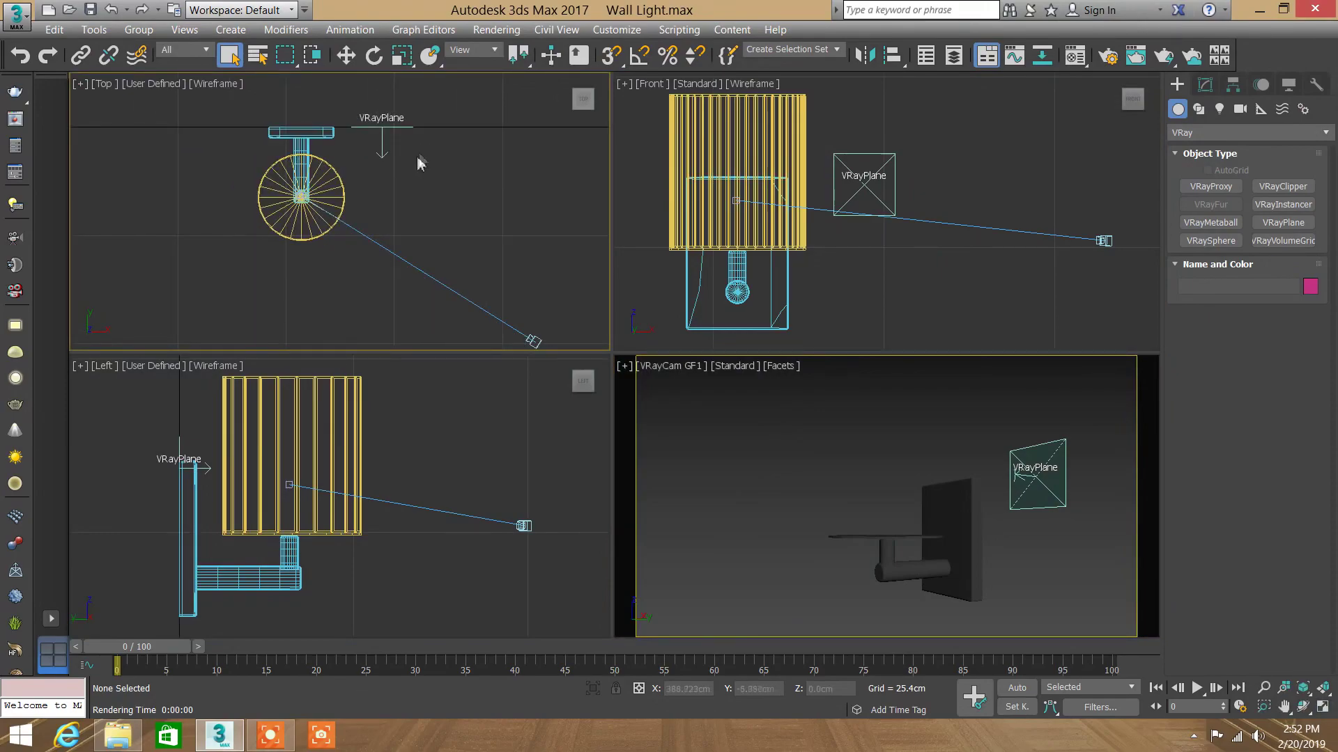
click(745, 446)
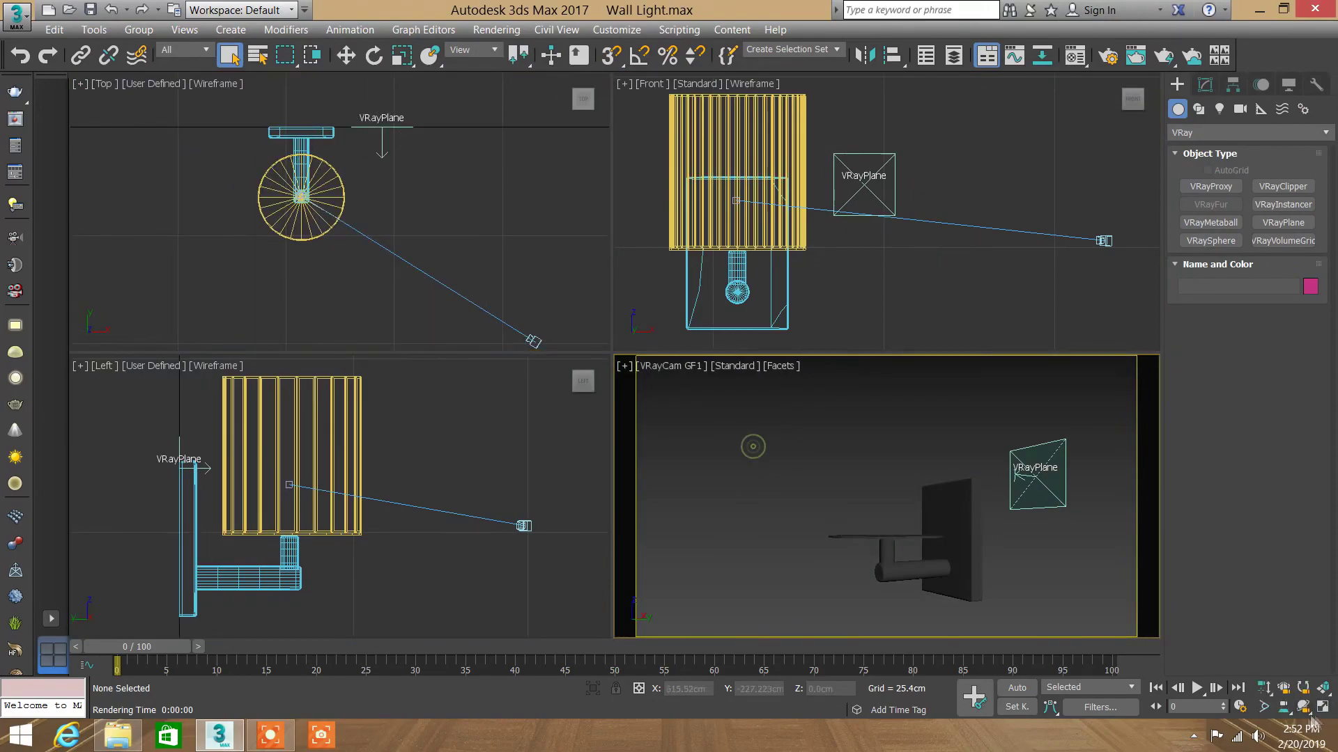
click(1322, 707)
click(1075, 56)
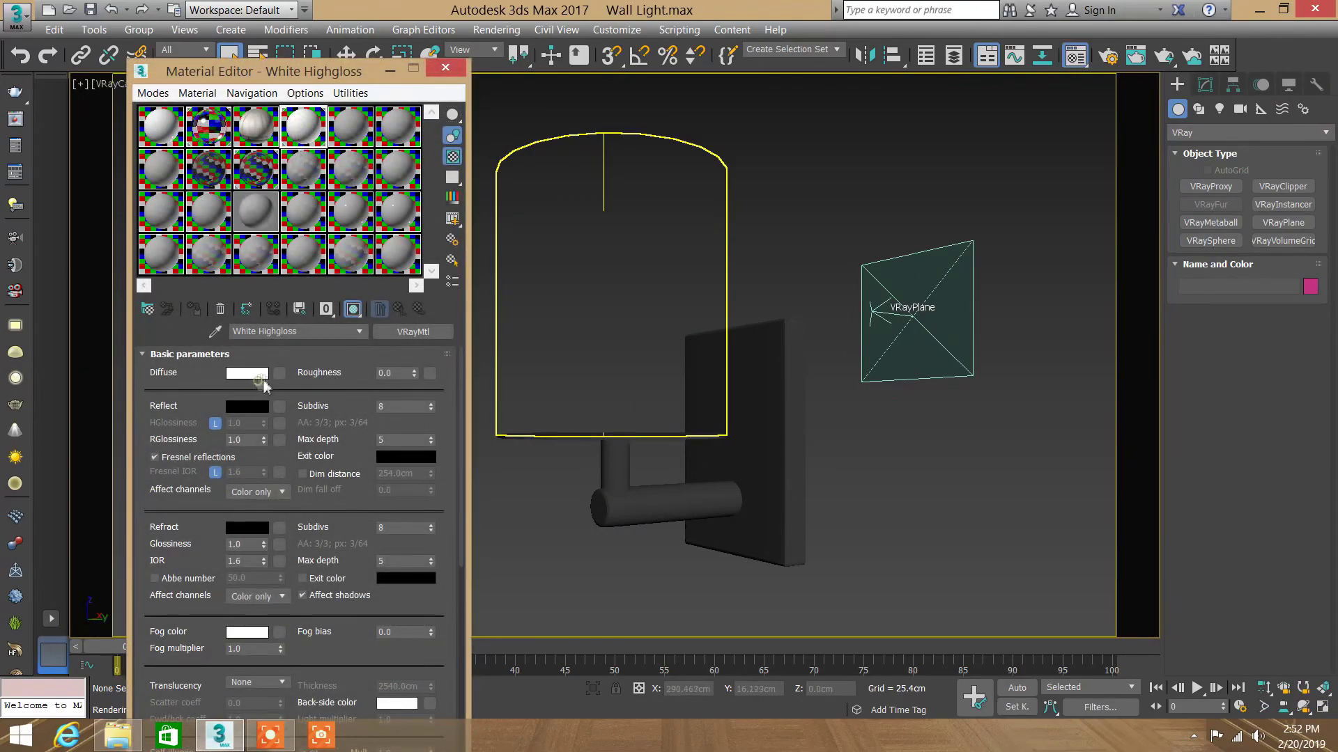
Step: Darken the White Highgloss diffuse to 95 grey and close the Material Editor
click(261, 376)
click(446, 151)
click(601, 251)
click(457, 69)
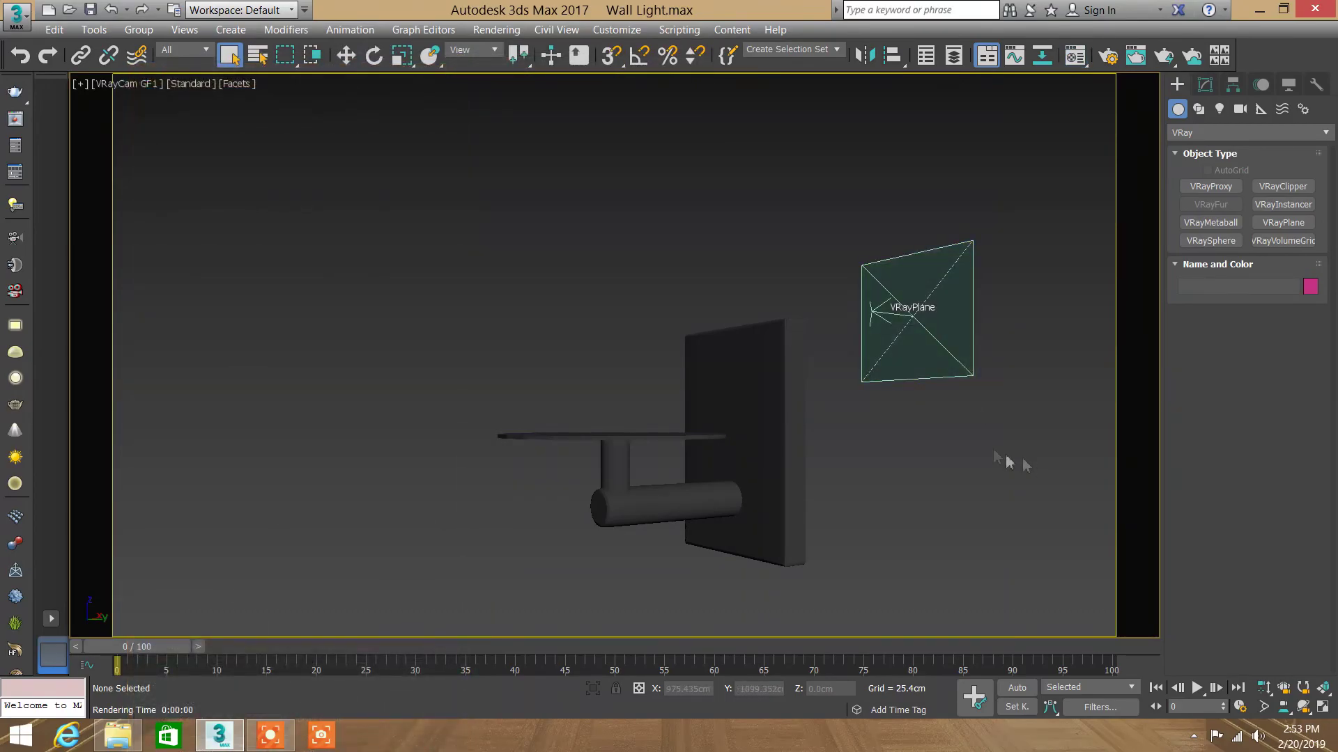
Step: Start a camera-view test render, cancel it, and restore the four-viewport layout
key(shift+q)
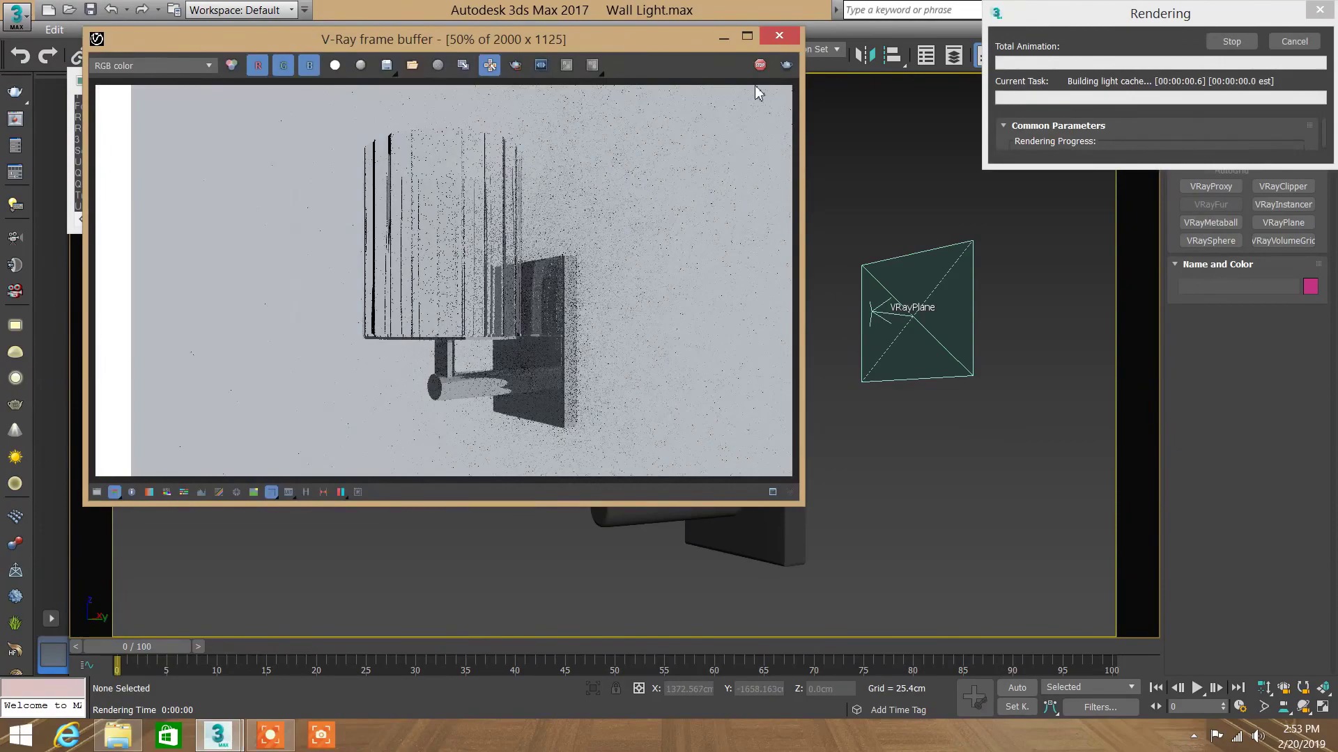
click(778, 41)
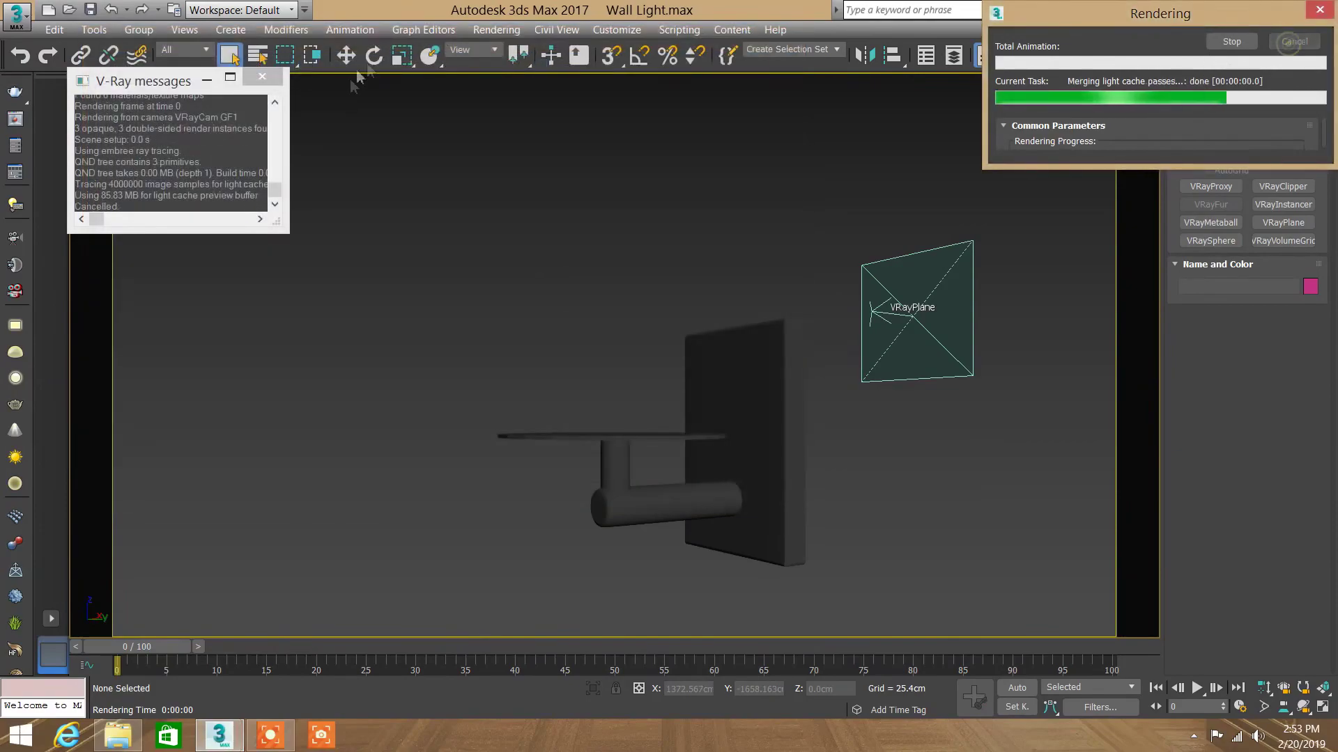
click(262, 76)
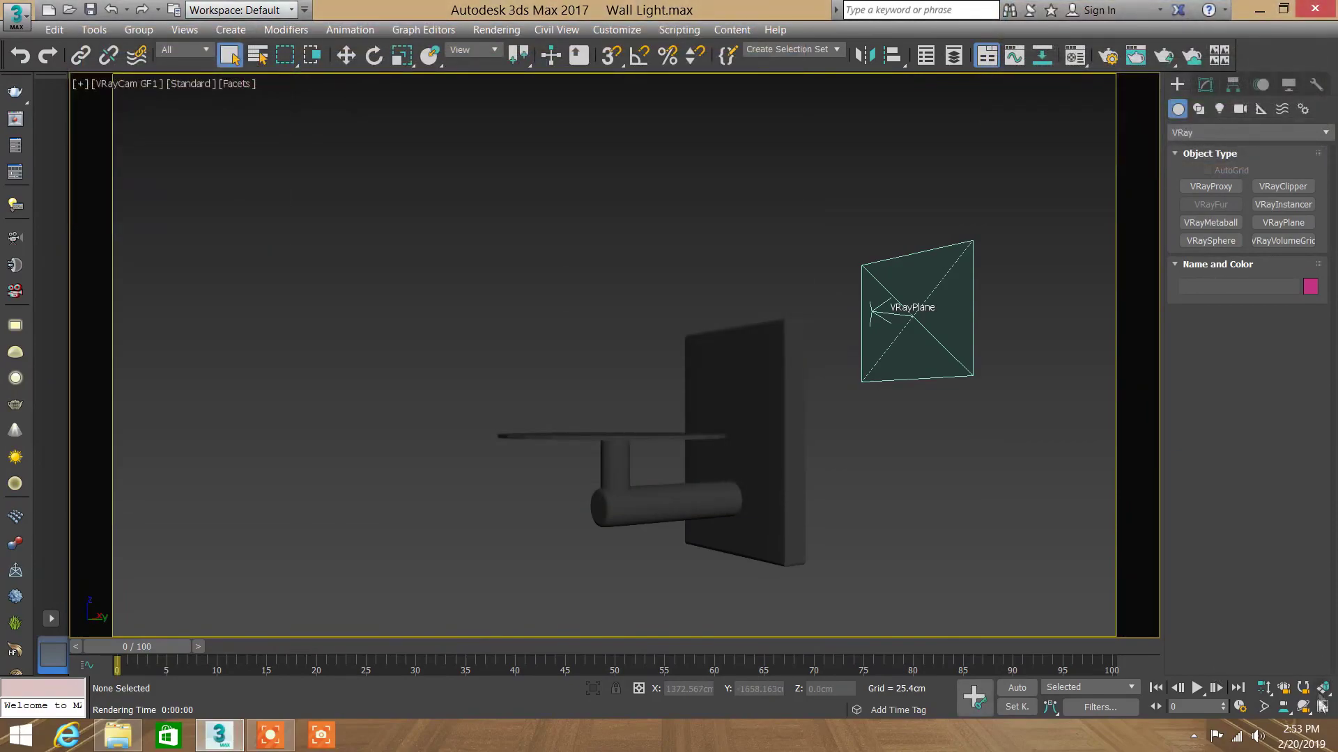
click(1322, 708)
Step: Select the VRayPlane behind the lamp and frame it in the maximized Top view
click(448, 198)
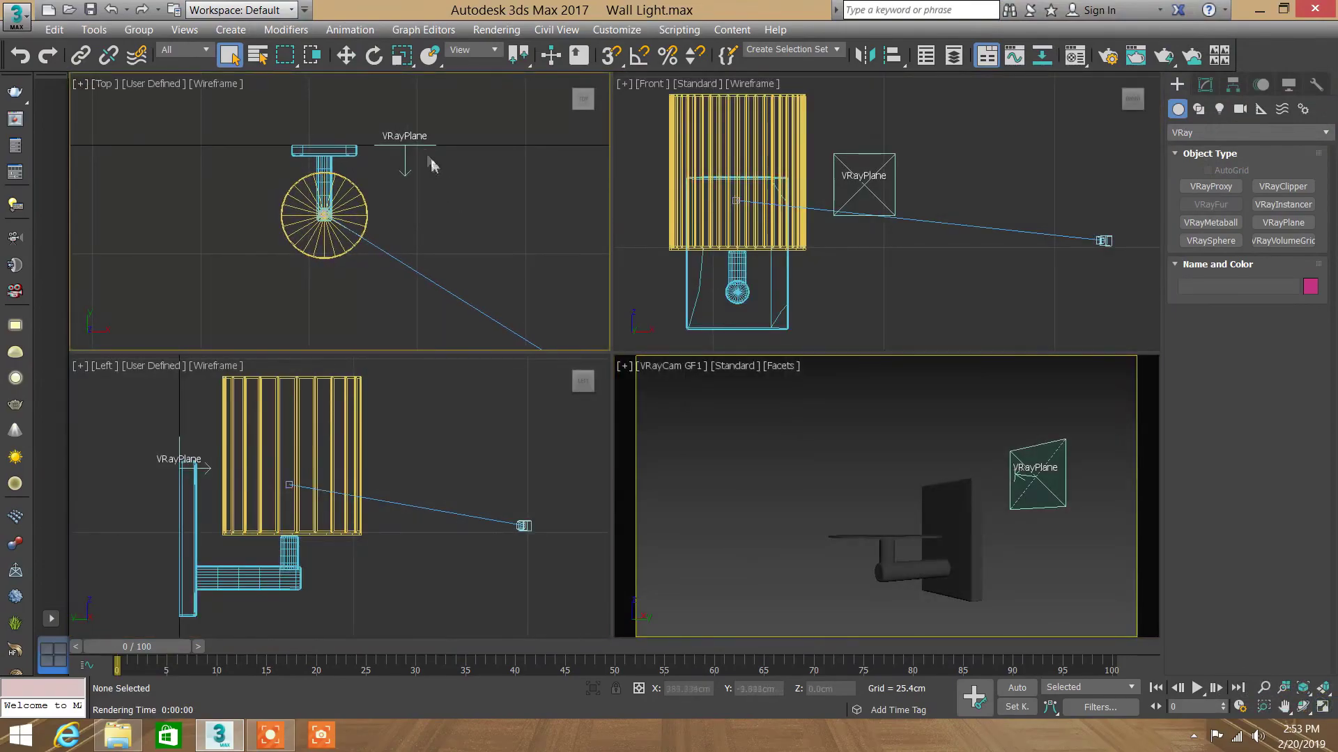
click(416, 146)
click(347, 61)
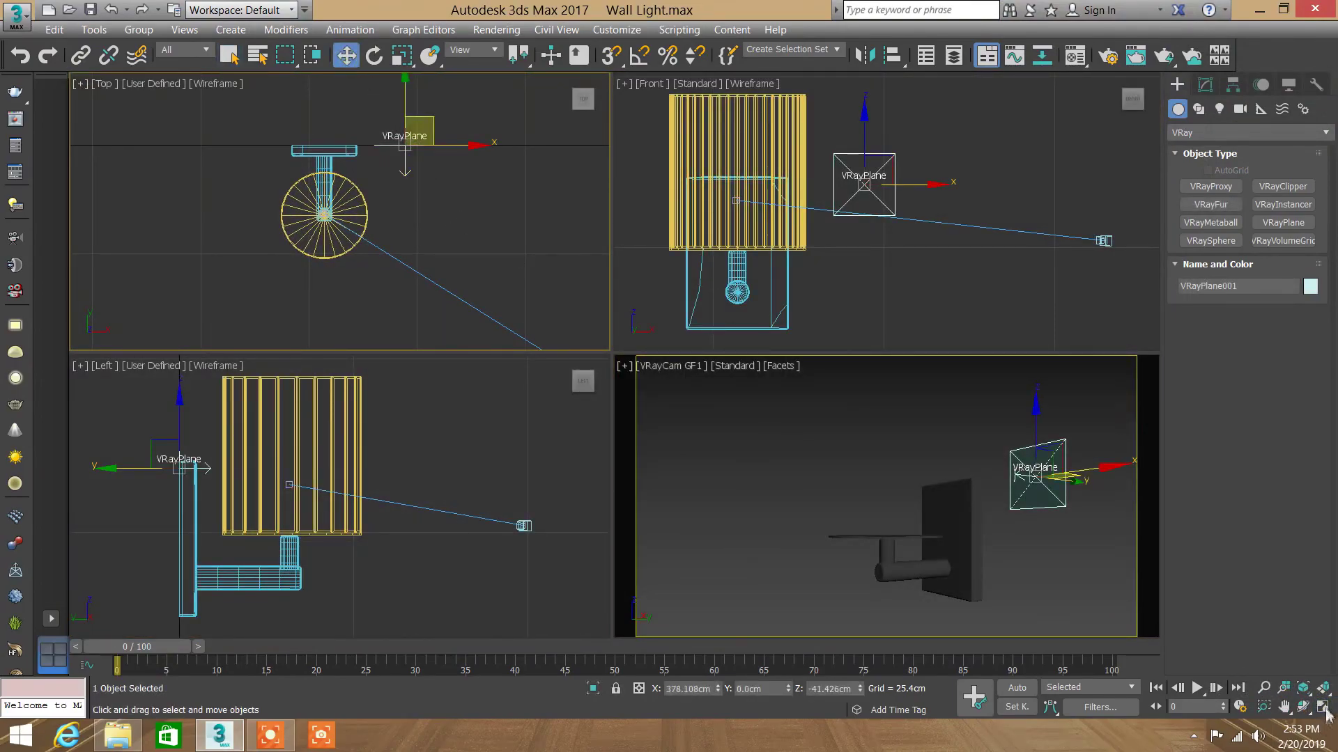
click(1323, 708)
click(1263, 688)
drag(698, 283, 720, 382)
mouse_move(696, 301)
mouse_down()
mouse_move(716, 245)
mouse_move(630, 283)
mouse_up()
key(w)
Step: Copy the plane in front of the lamp and mirror it to face inward
shift+drag(621, 150, 660, 471)
click(671, 440)
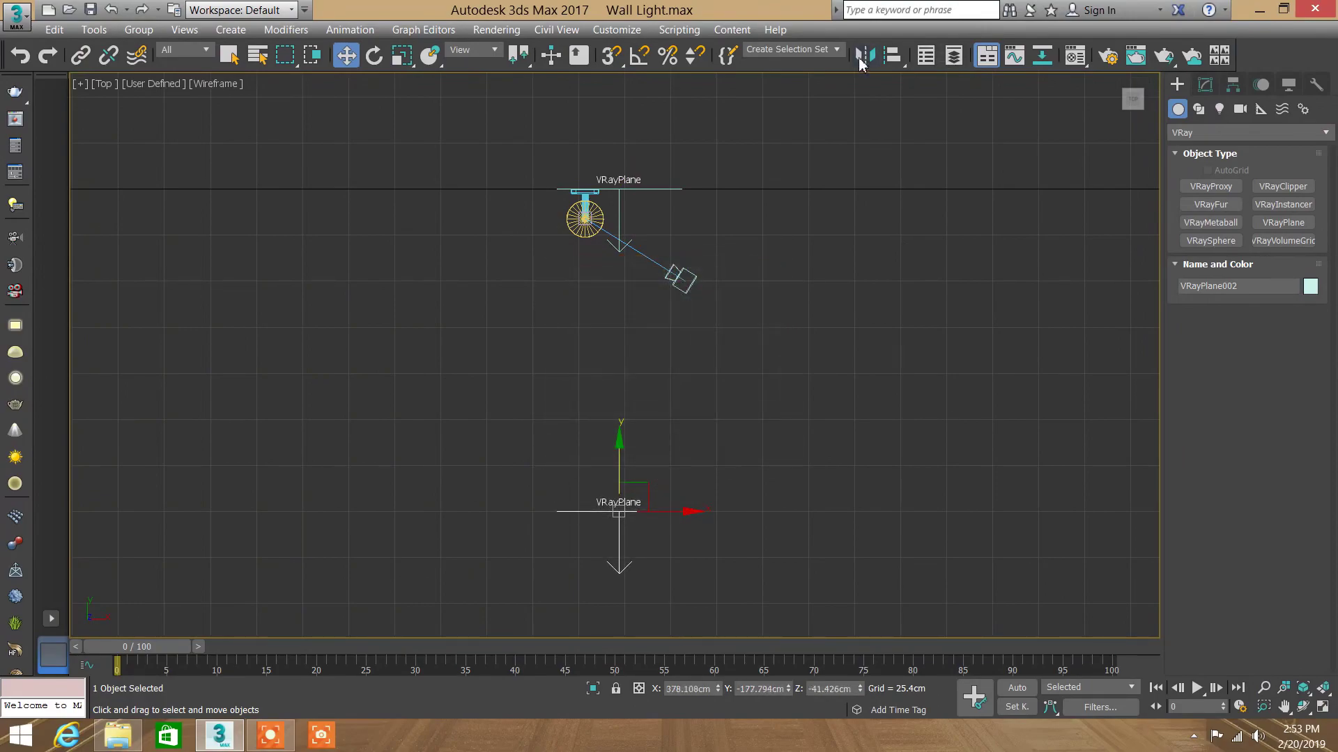
click(863, 55)
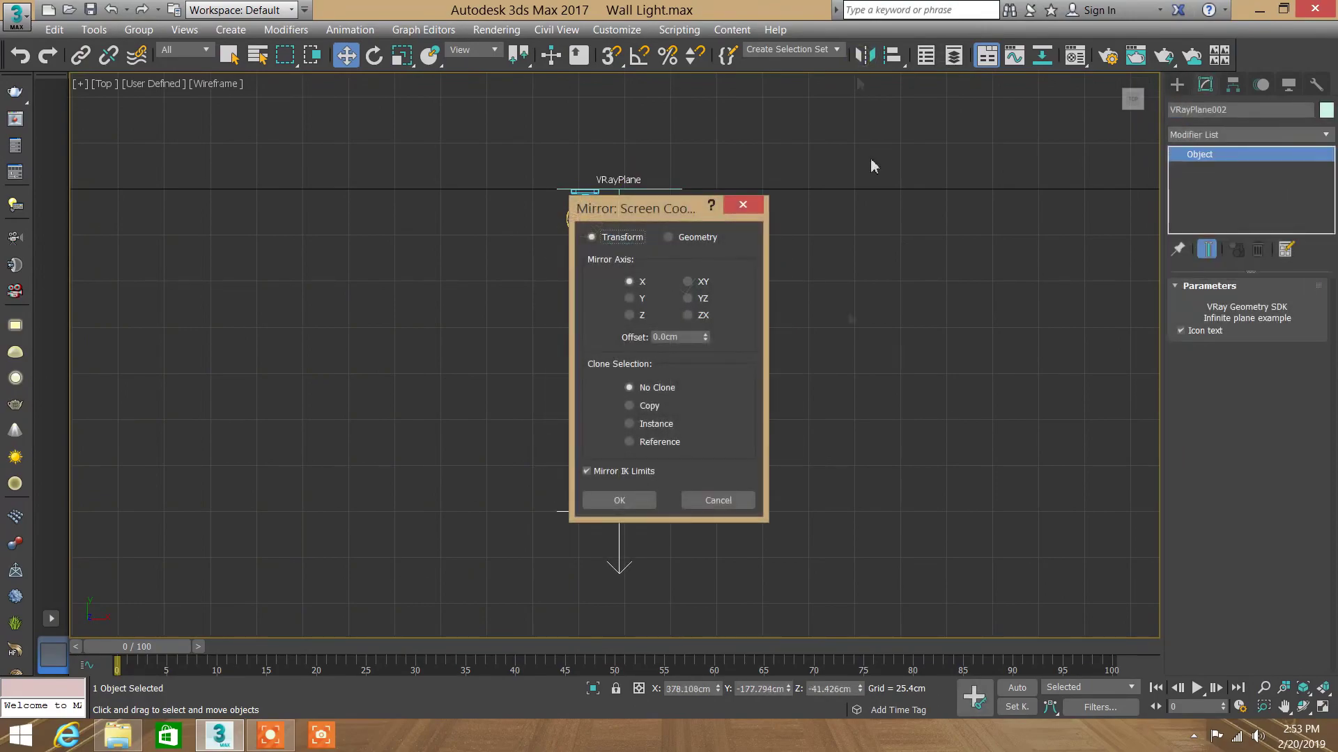
click(619, 500)
Step: Copy a plane to the lamp's left side and rotate it to face inward
shift+drag(644, 489, 357, 402)
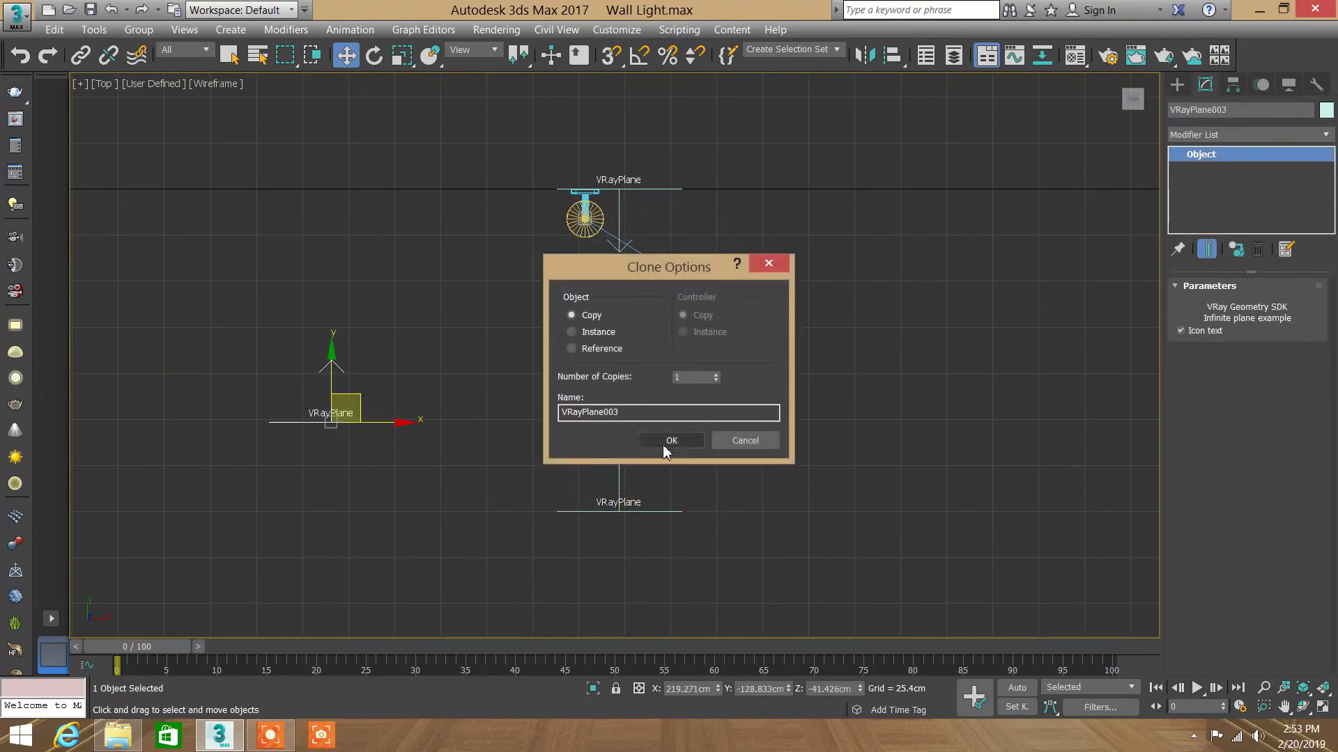
click(664, 449)
right_click(374, 55)
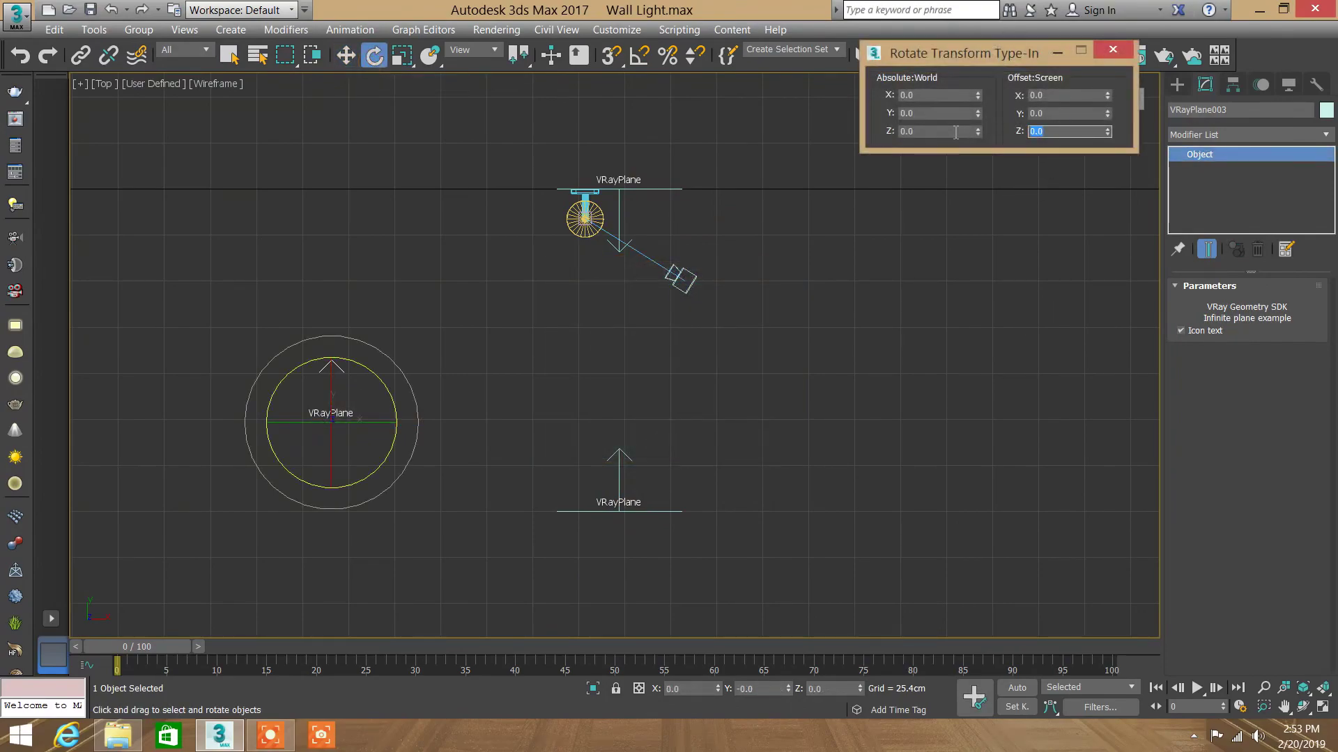
click(1113, 50)
click(345, 60)
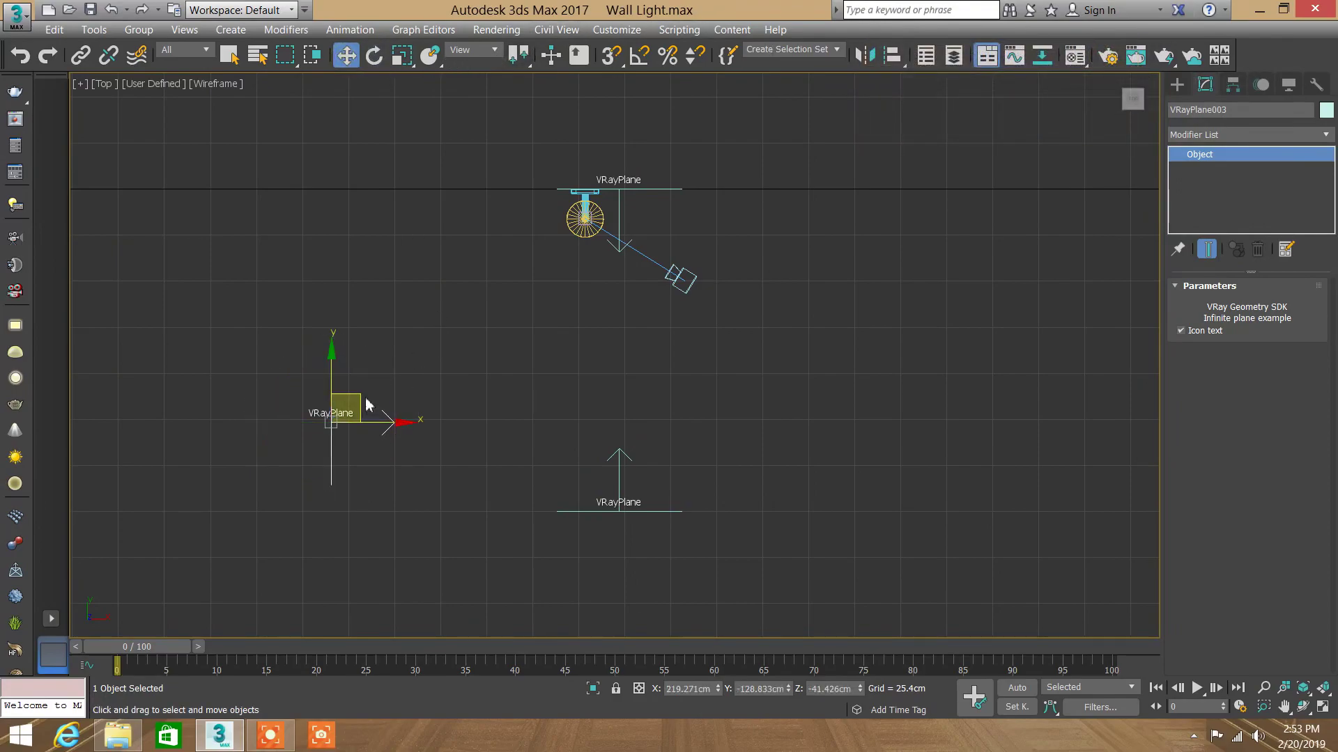
Step: Copy the left plane to the right side, mirror it inward, and deselect all
mouse_move(356, 395)
mouse_down()
mouse_move(374, 368)
mouse_move(792, 417)
mouse_move(898, 411)
mouse_up()
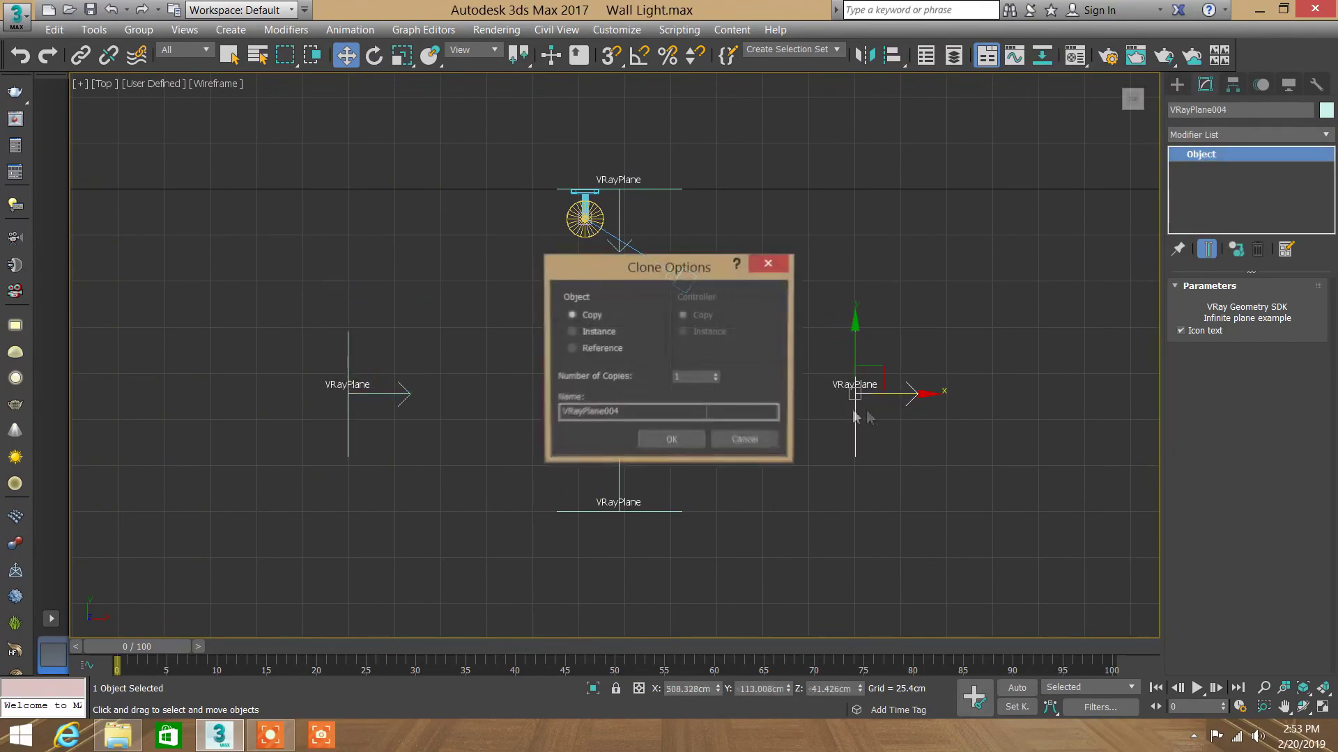
click(671, 441)
click(874, 57)
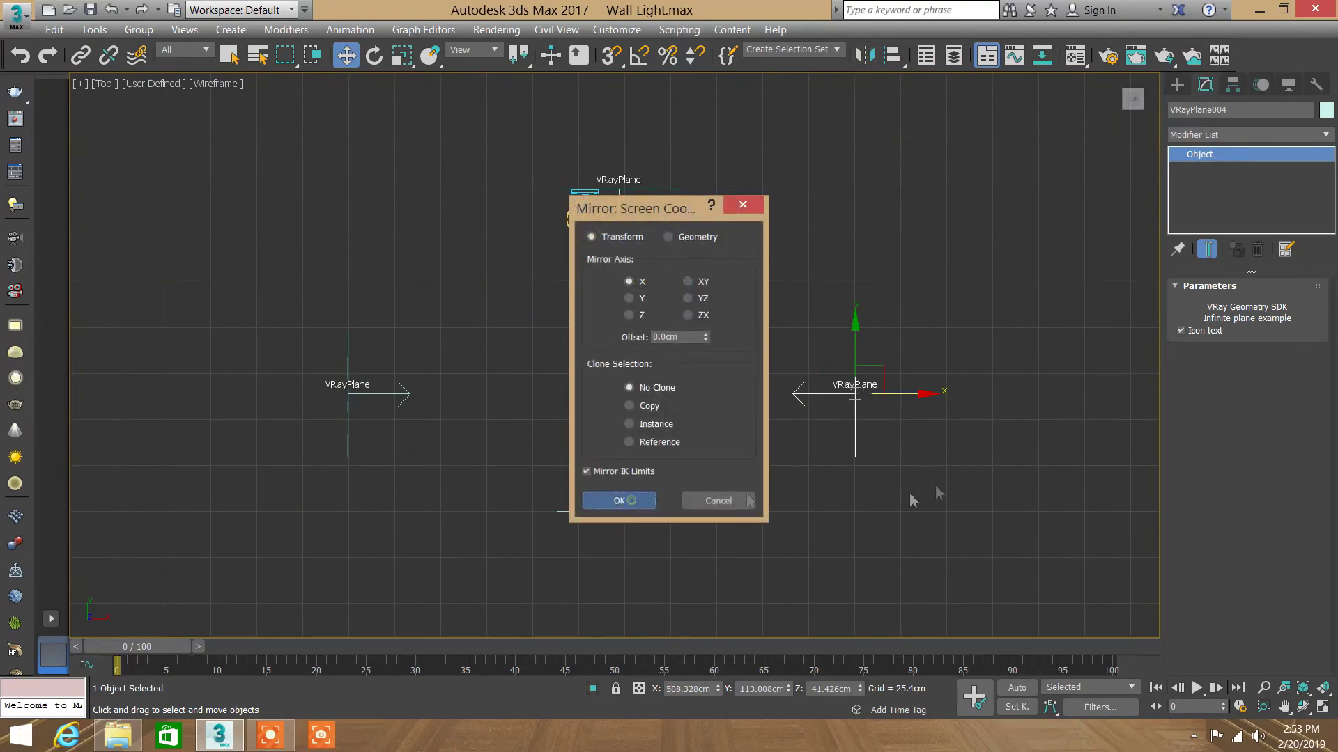
click(618, 500)
click(986, 465)
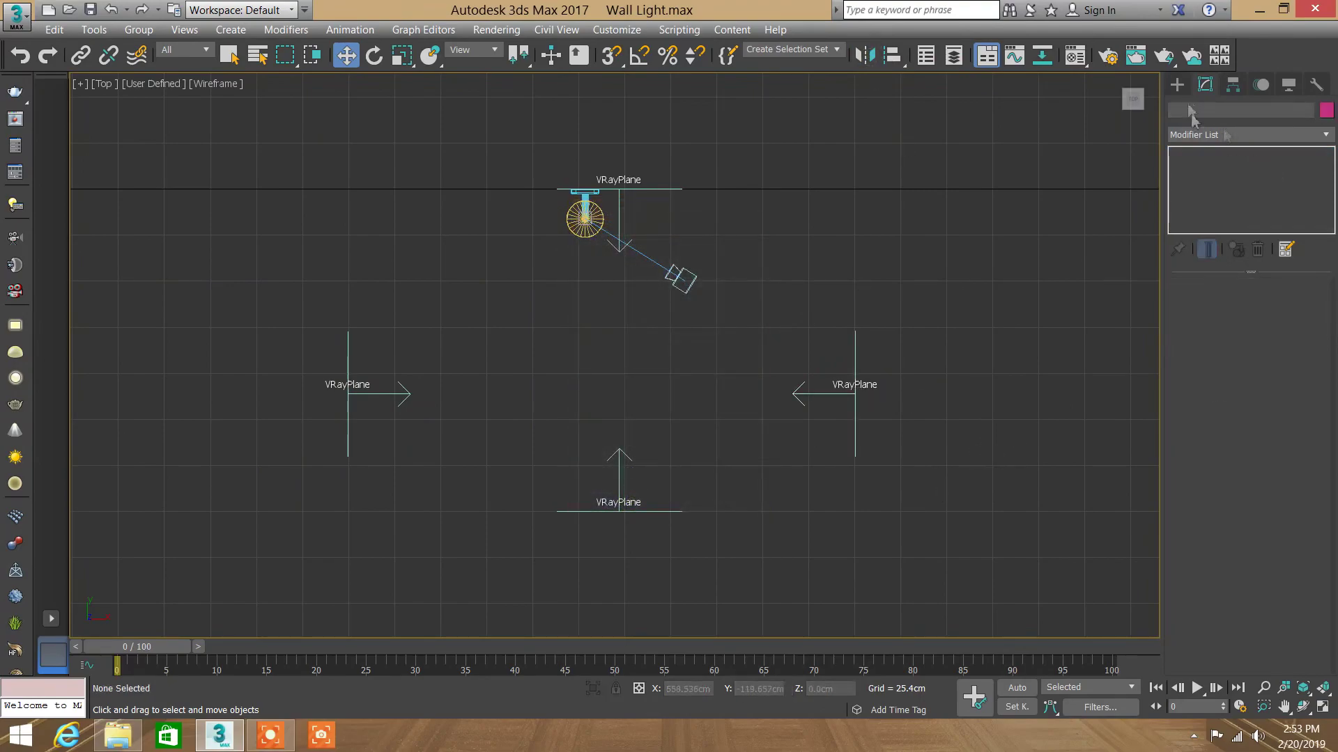
click(1177, 84)
Step: Create a new VRayPlane at the lamp's centre and lower it beneath the lamp
click(1282, 222)
click(633, 339)
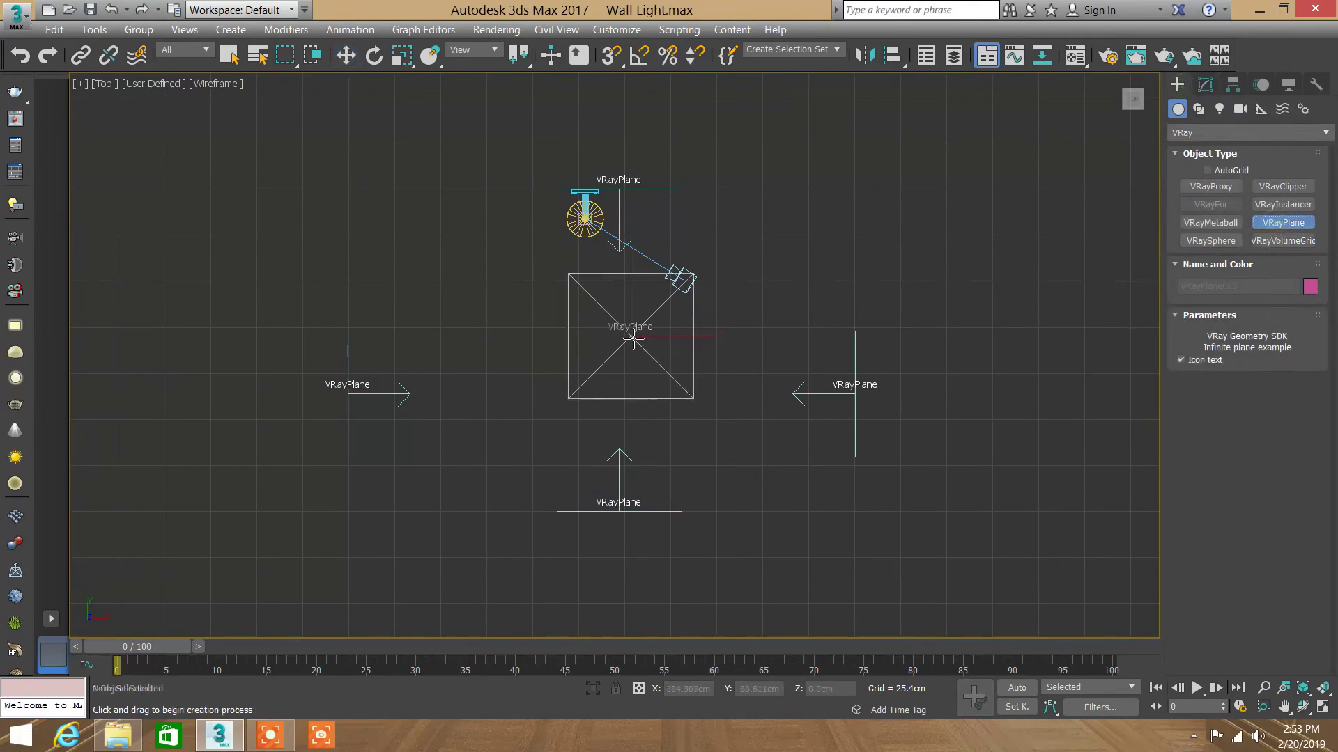
key(w)
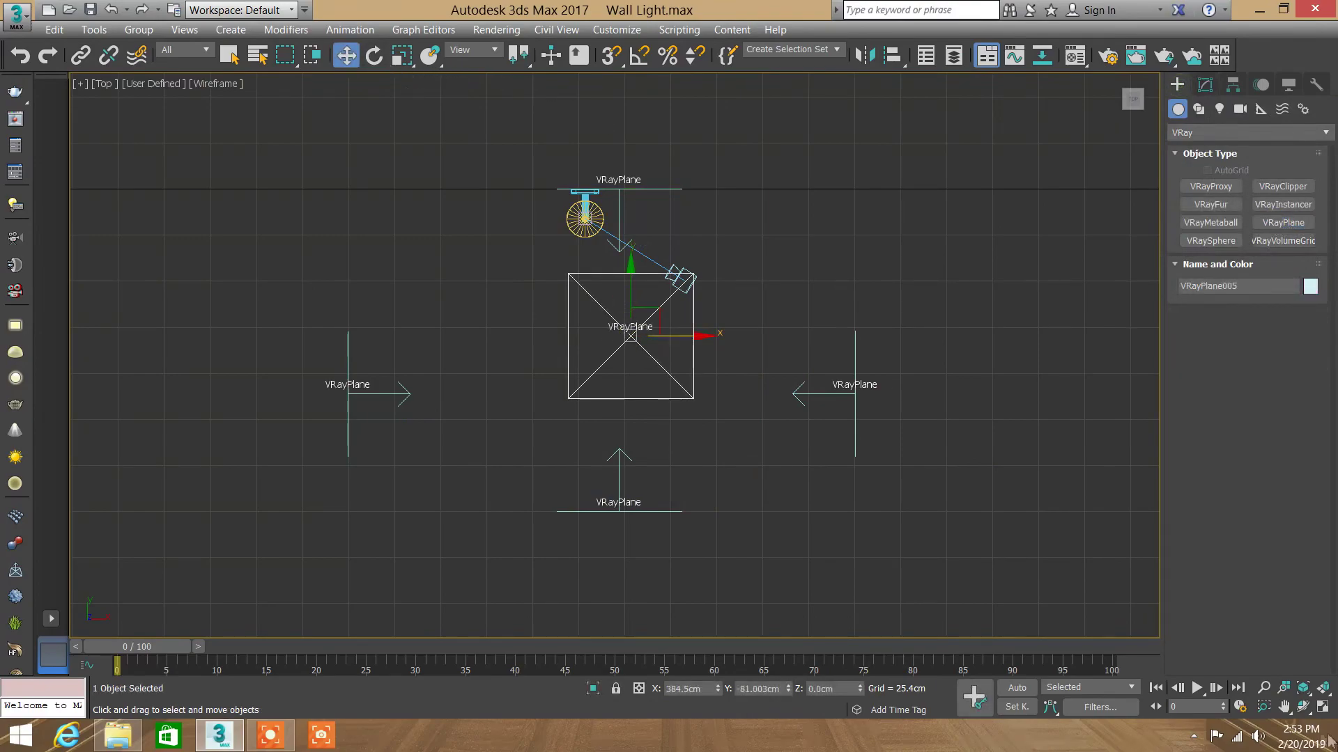
click(1326, 710)
right_click(898, 246)
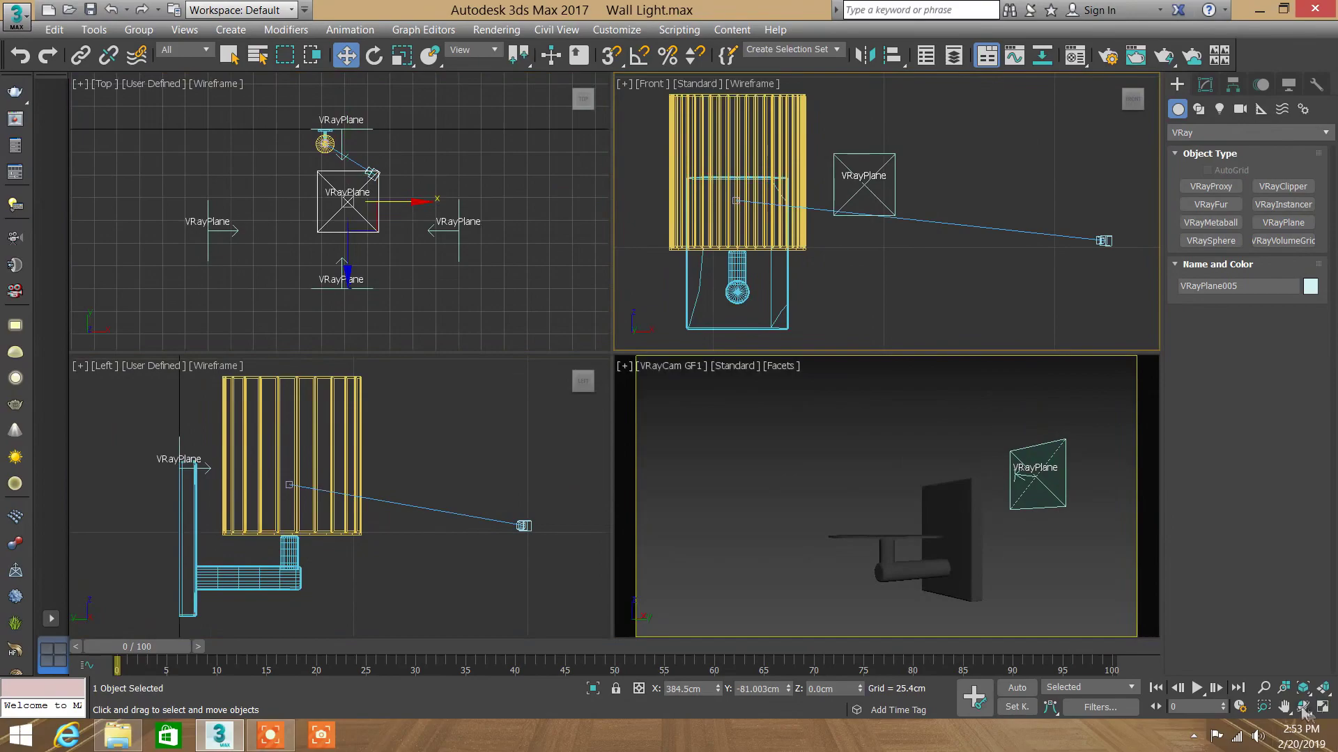
click(1267, 691)
mouse_move(857, 125)
mouse_down()
mouse_move(866, 353)
mouse_move(875, 223)
mouse_move(853, 185)
mouse_up()
key(w)
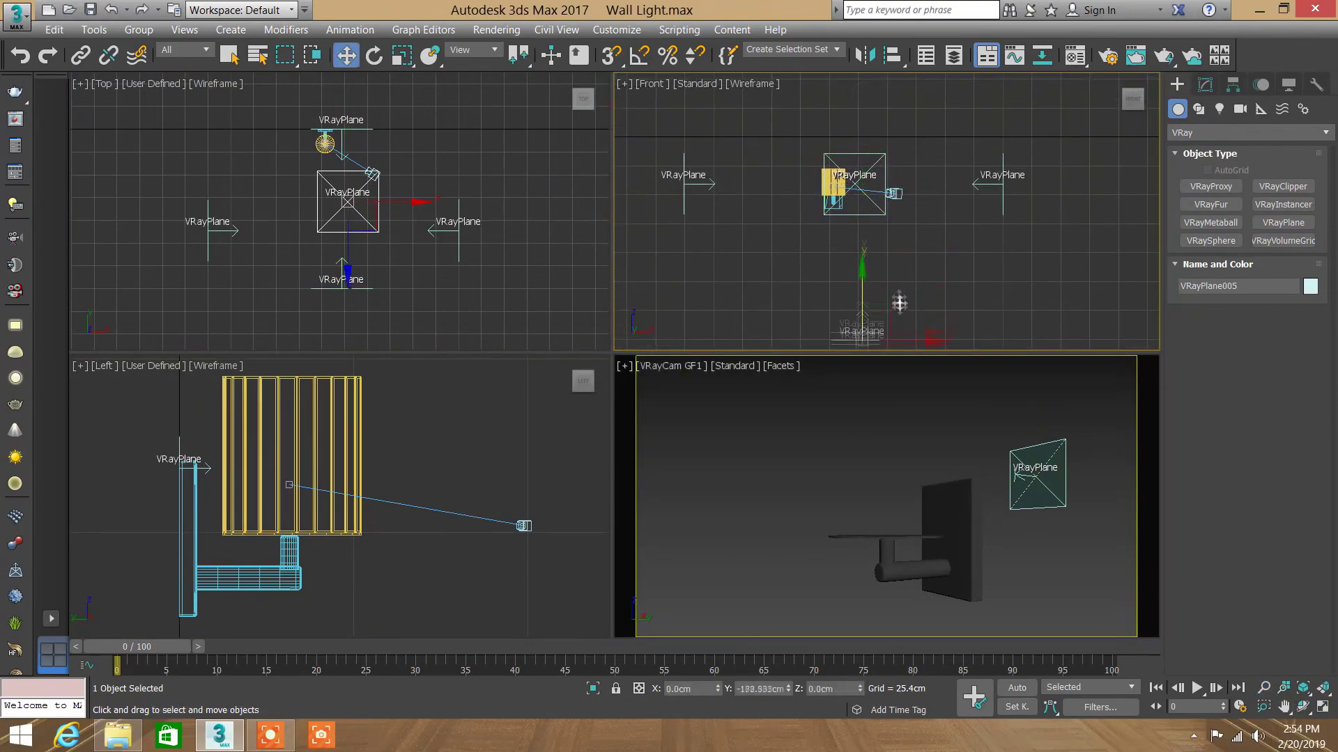
middle_drag(902, 318, 883, 192)
drag(858, 183, 858, 252)
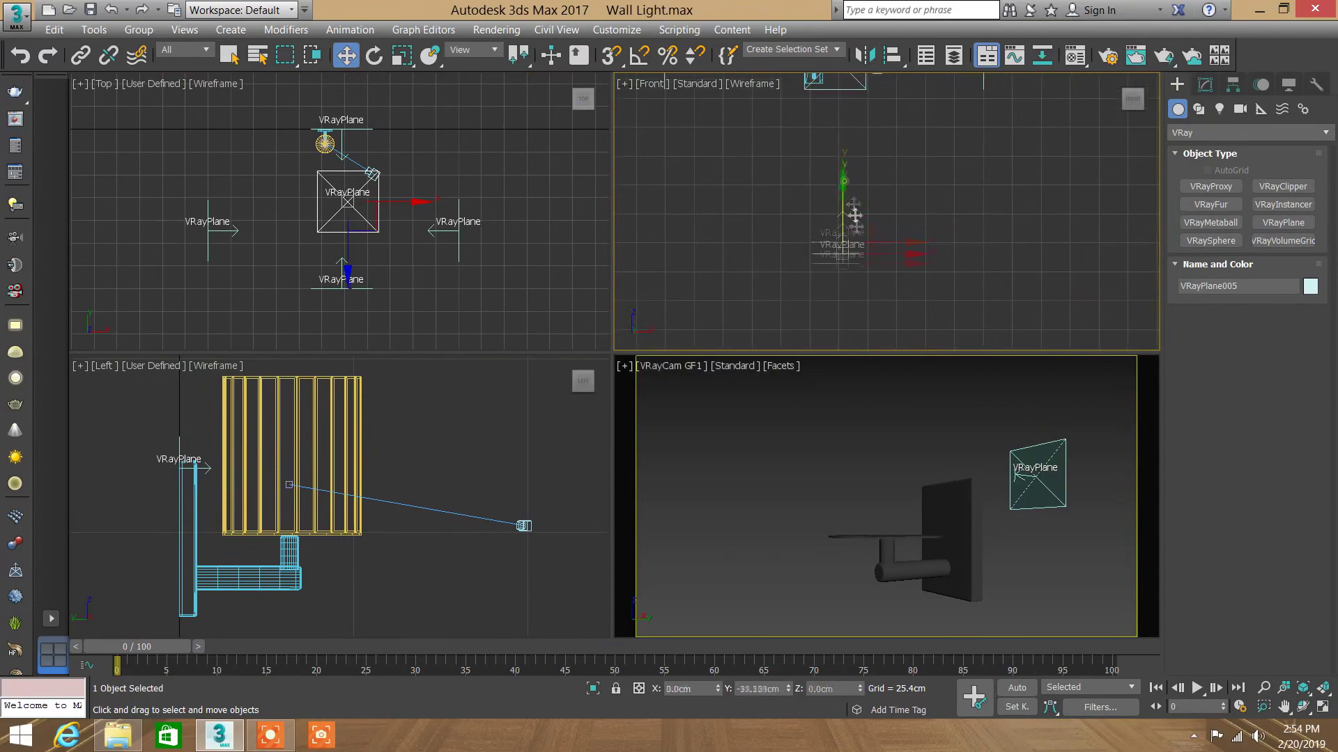
key(shift+z)
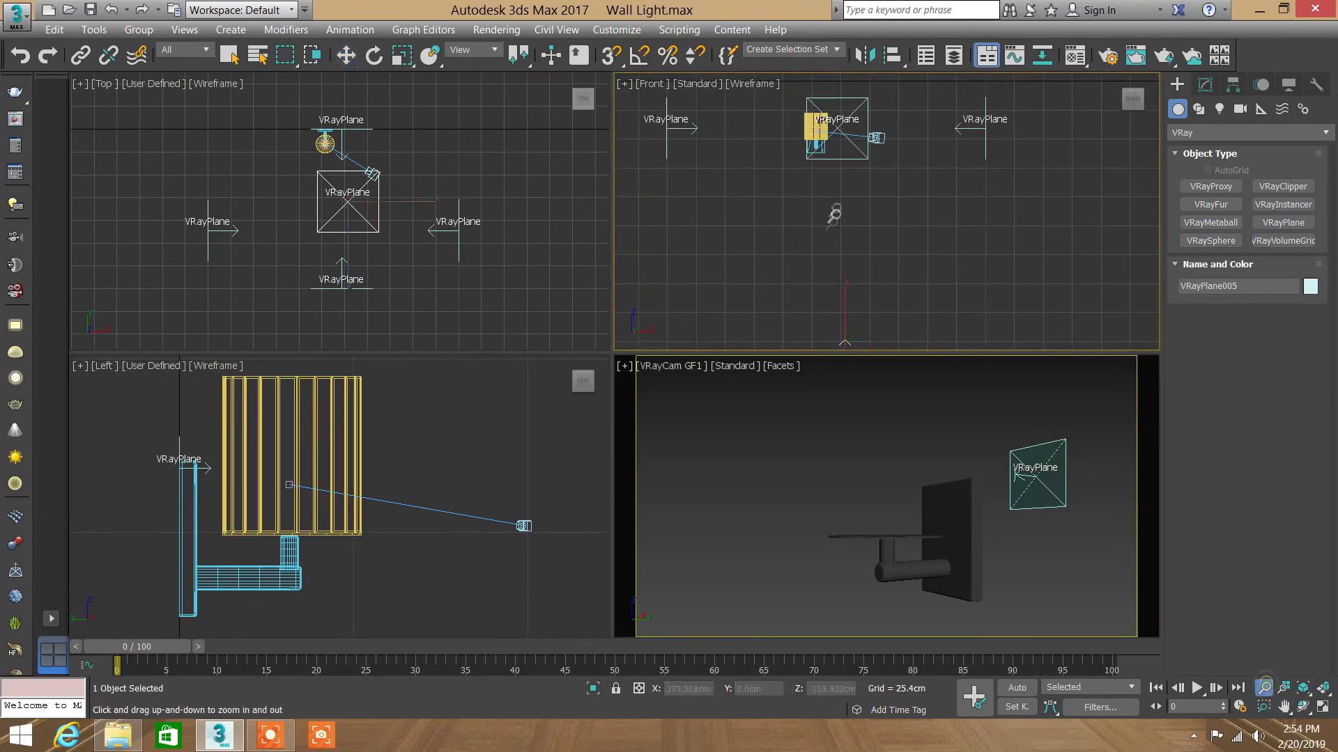
Step: Copy the bottom plane above the lamp and mirror it to face down
click(838, 223)
shift+drag(838, 223, 853, 42)
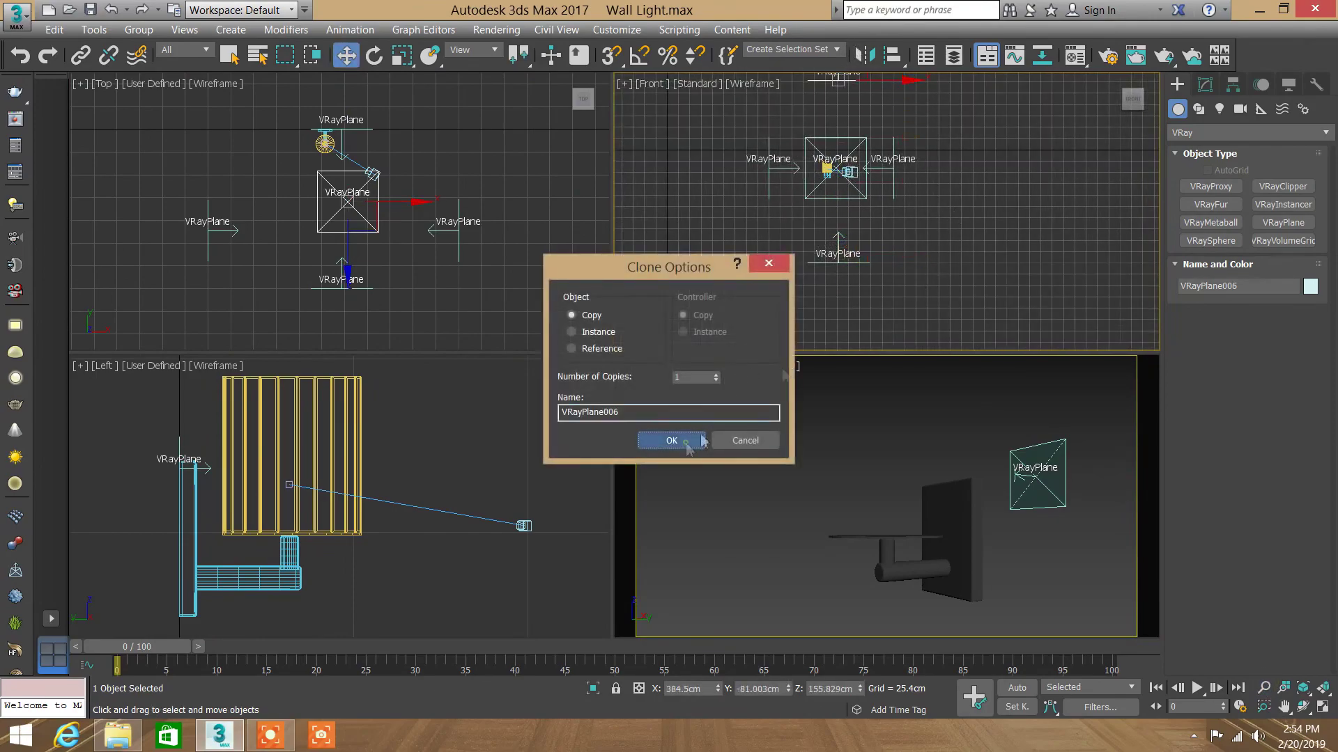
click(679, 444)
key(shift+z)
key(shift+z)
click(866, 55)
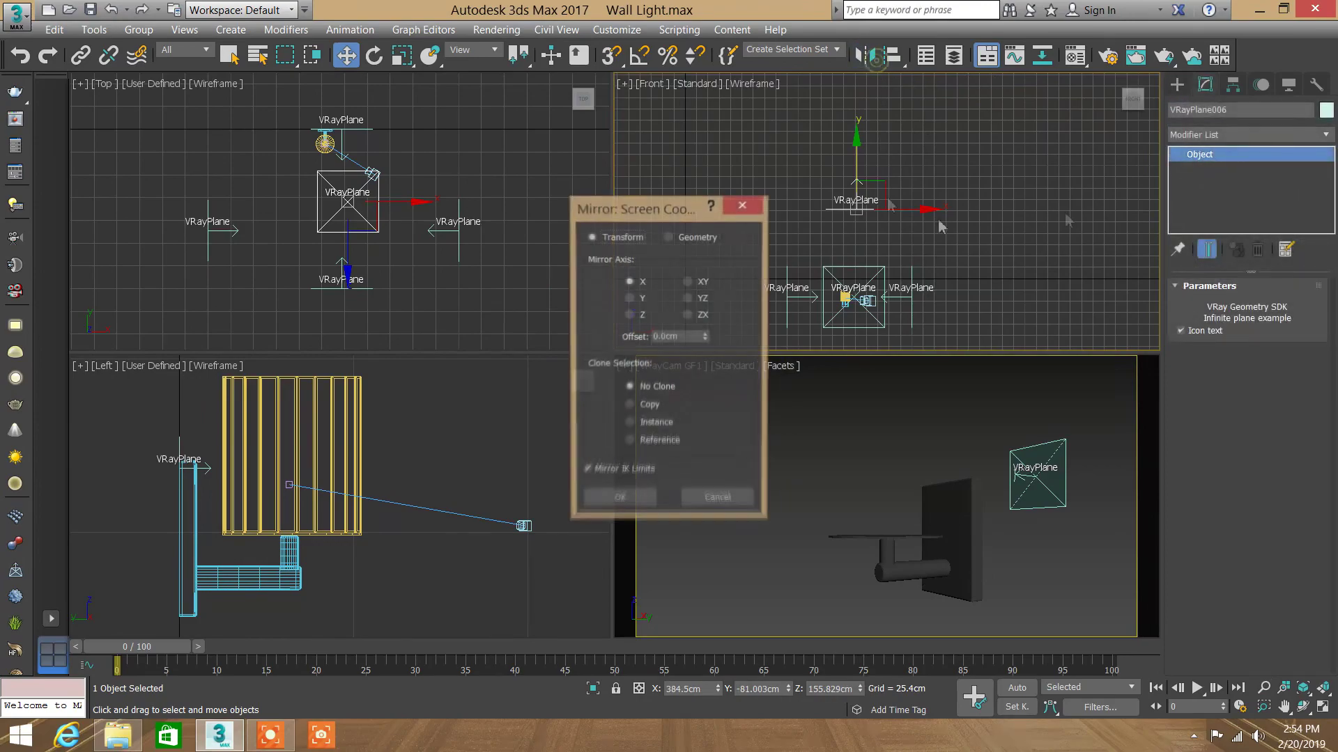
click(622, 508)
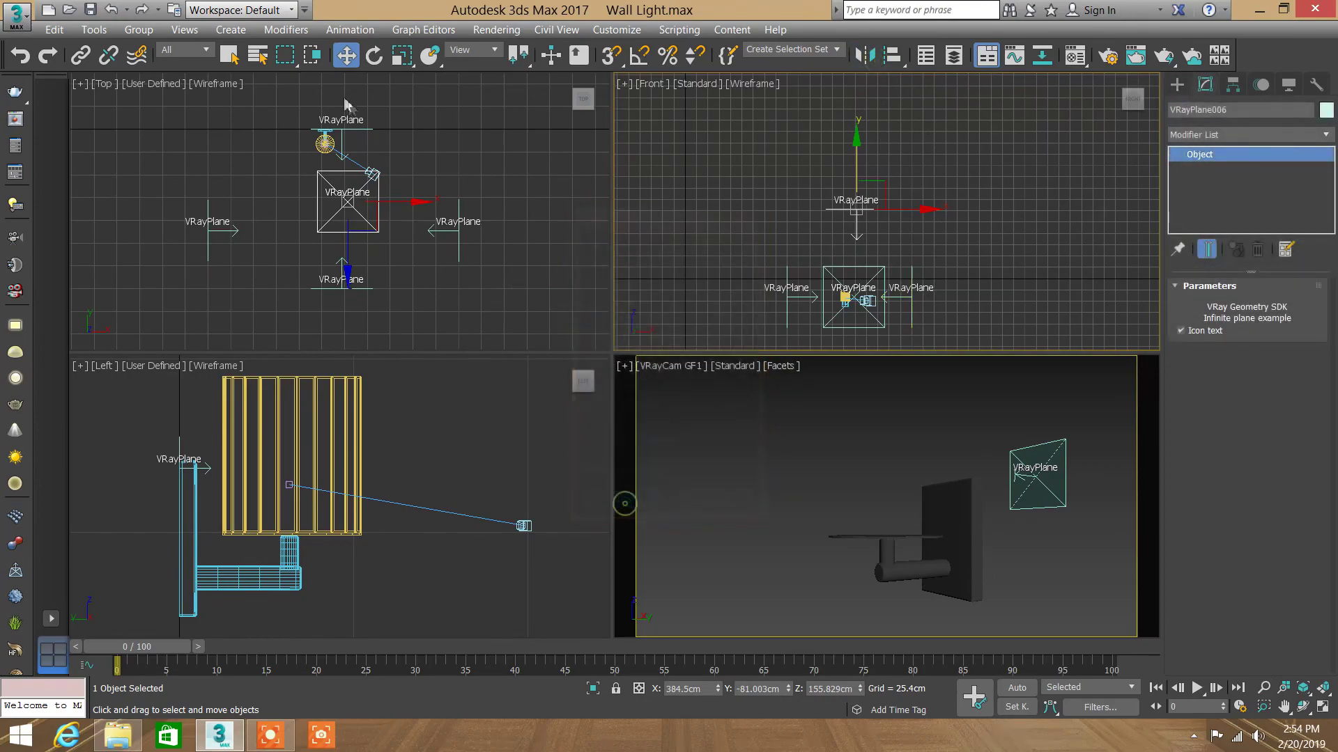
Step: Check the scene object list, then deselect everything and fit all objects in view
click(257, 55)
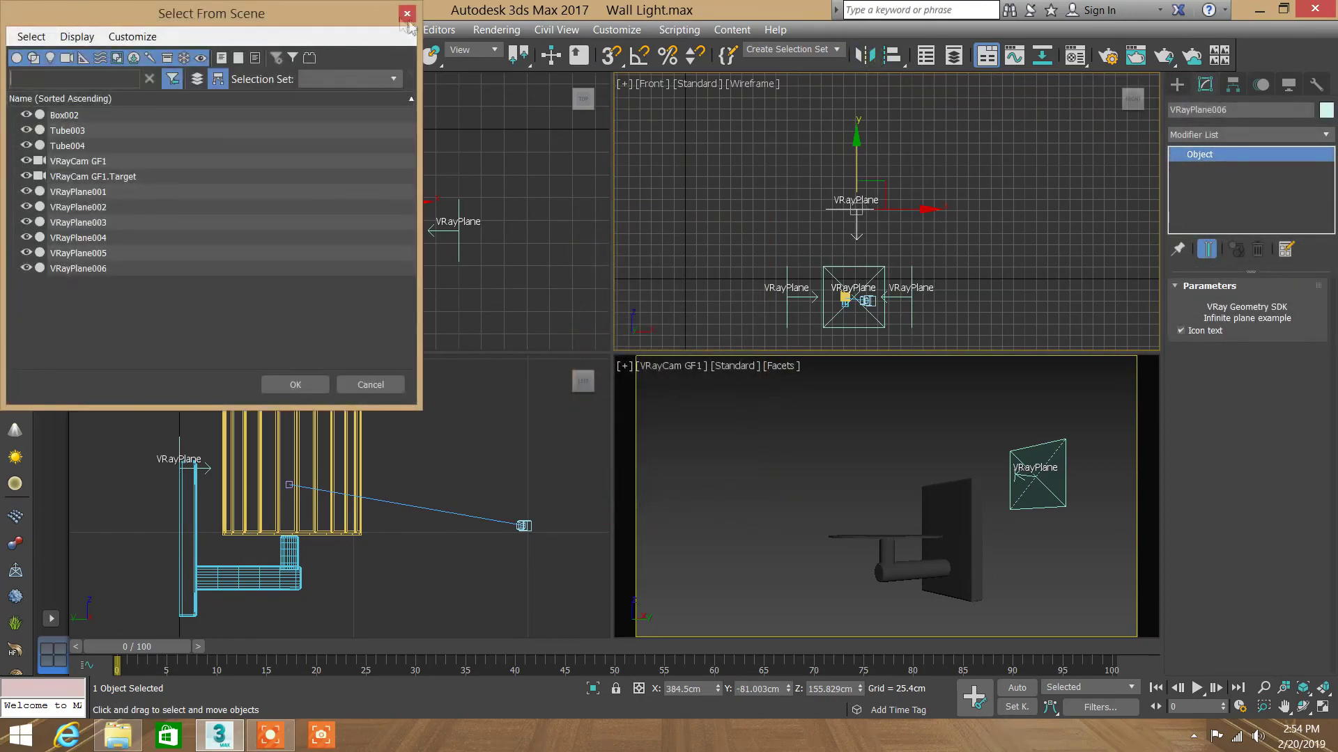
click(409, 10)
click(717, 384)
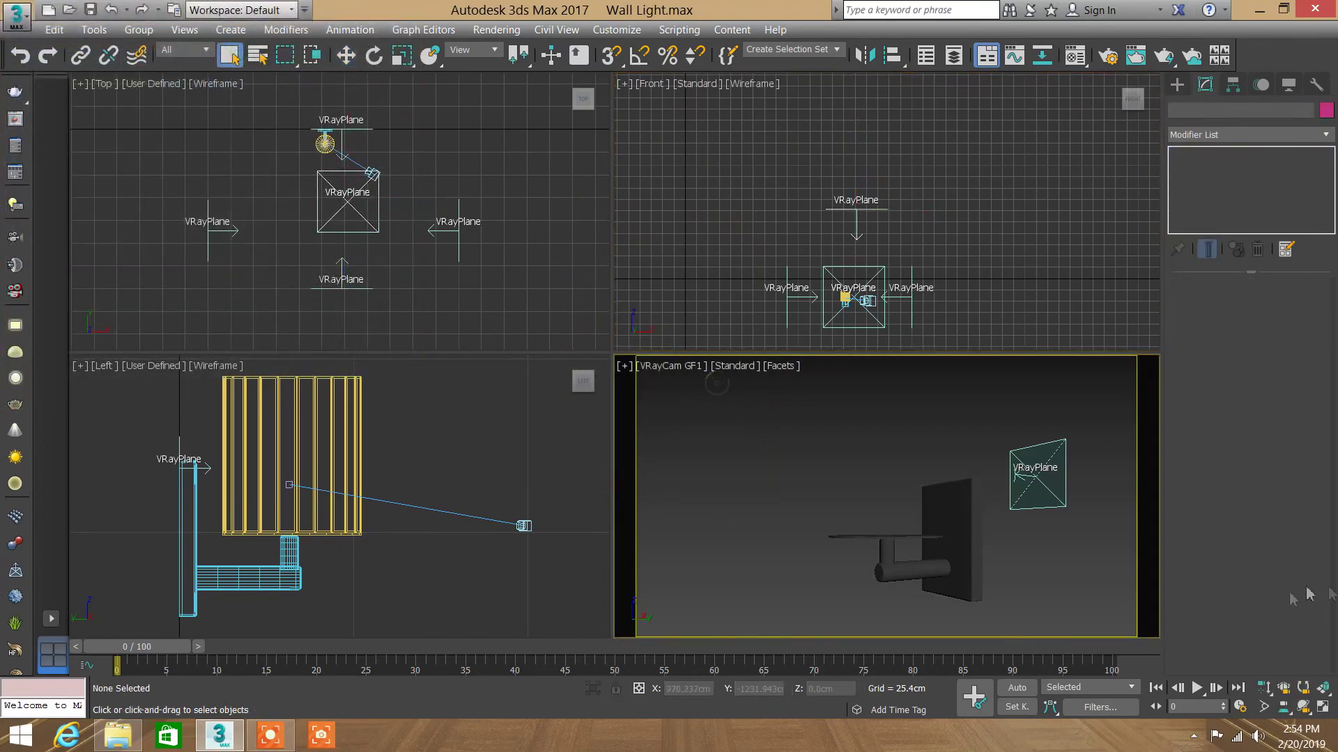
click(1322, 687)
Step: Test render the maximized camera view, then cancel it and close the render windows
drag(1321, 687, 1326, 708)
click(1324, 707)
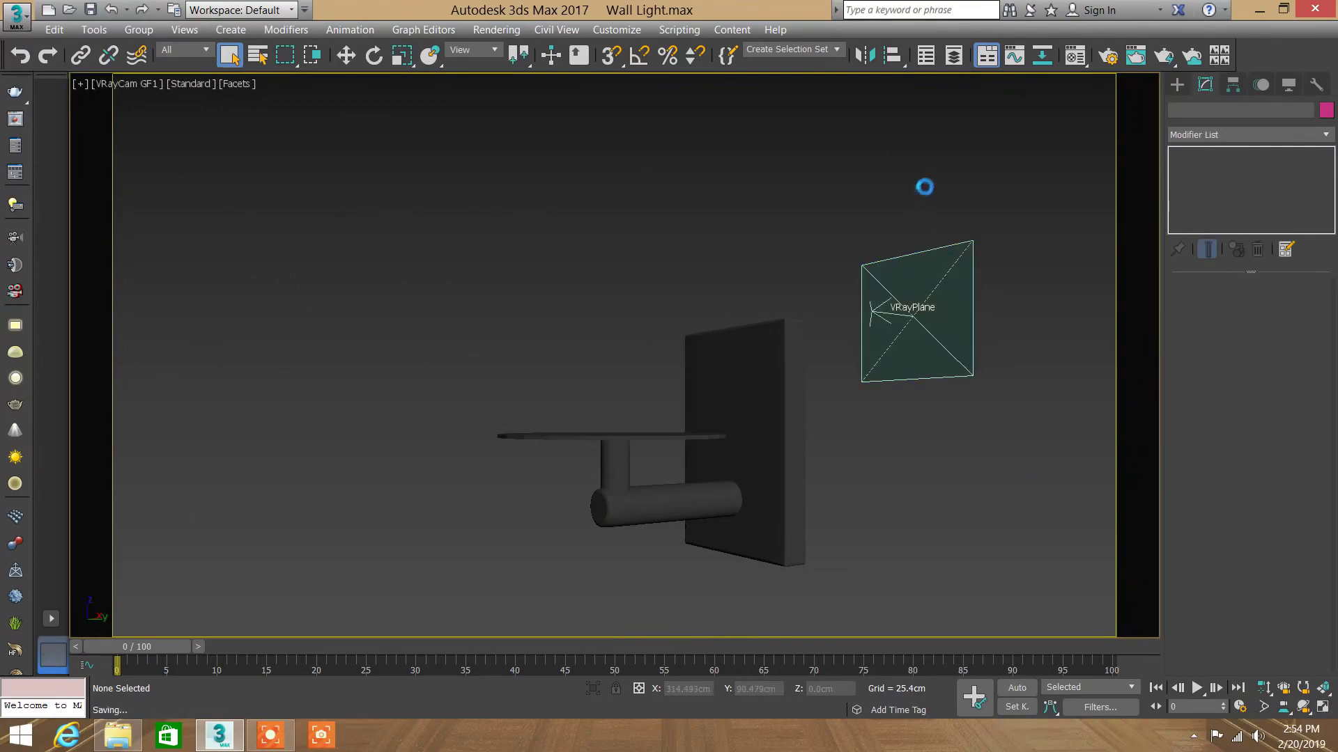
key(shift+q)
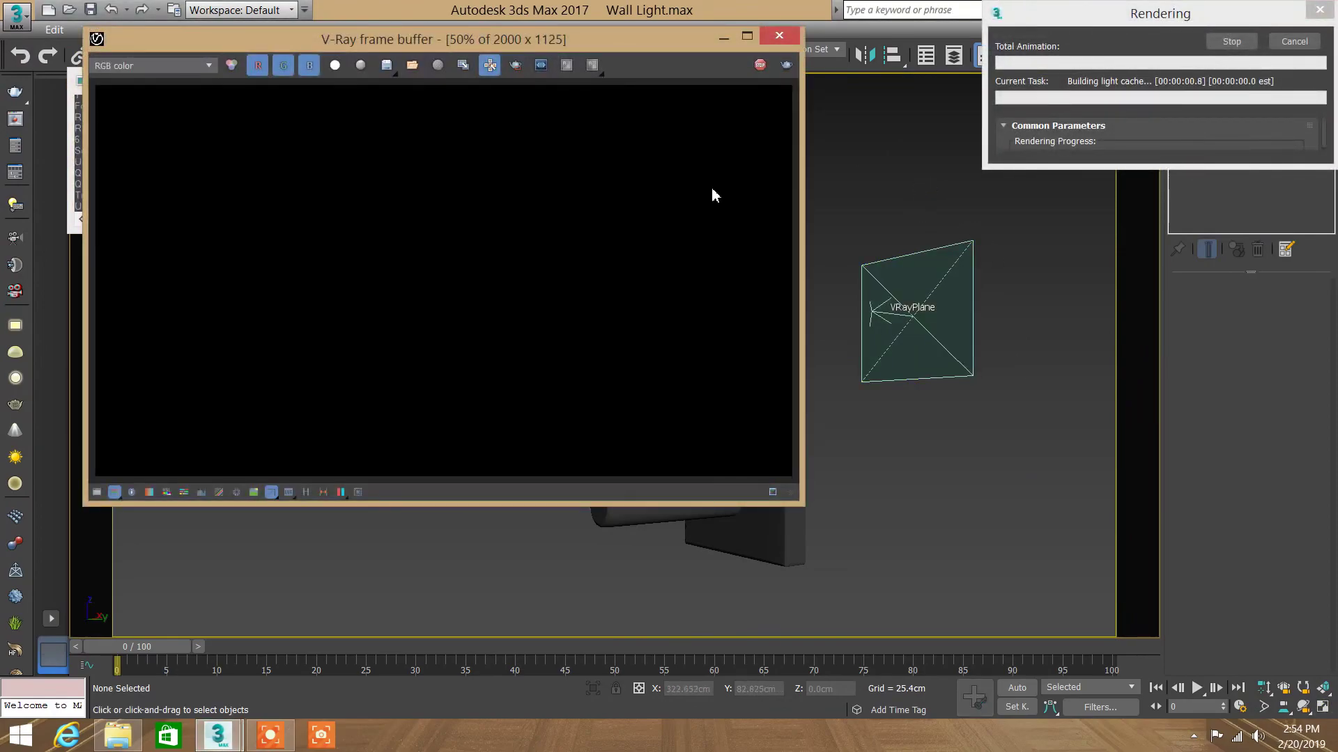
click(1293, 42)
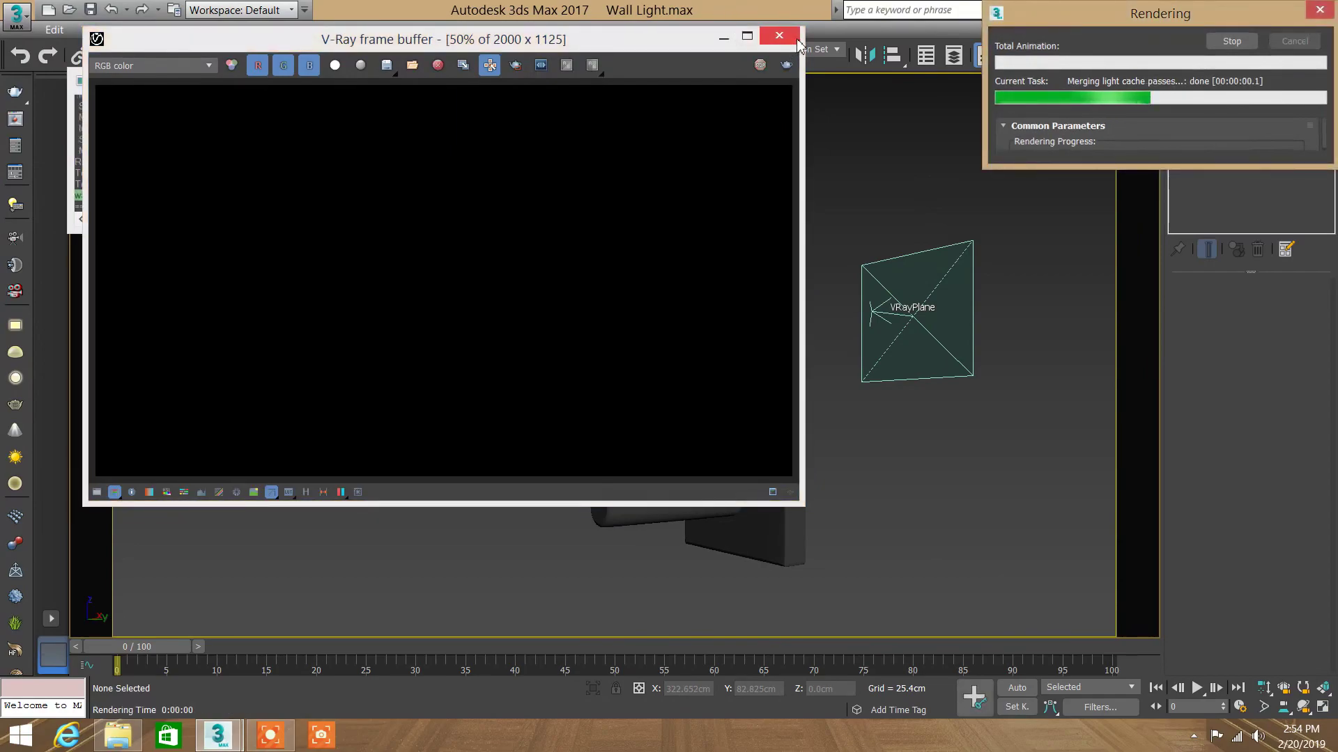
click(779, 35)
click(262, 76)
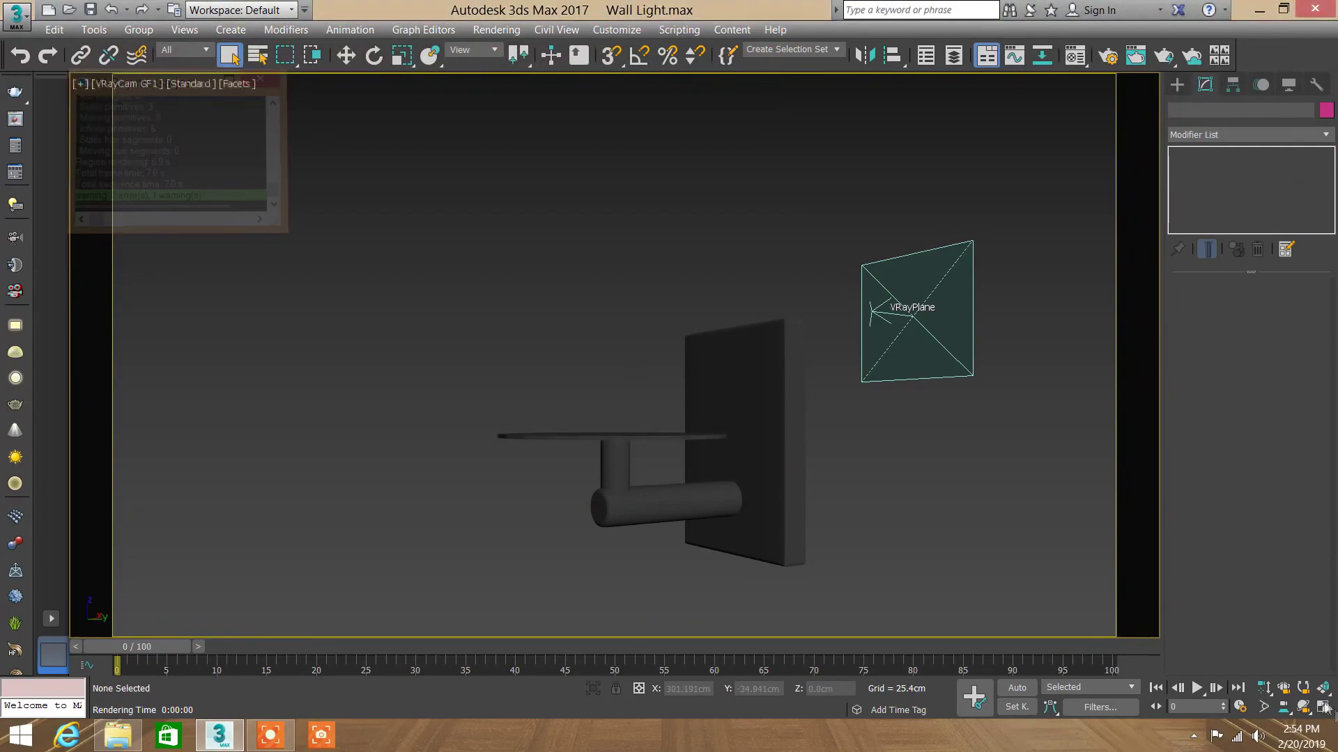
Step: Restore four viewports, zoom the Top view onto the wall light, and list V-Ray objects
key(alt+w)
middle_drag(488, 150, 500, 162)
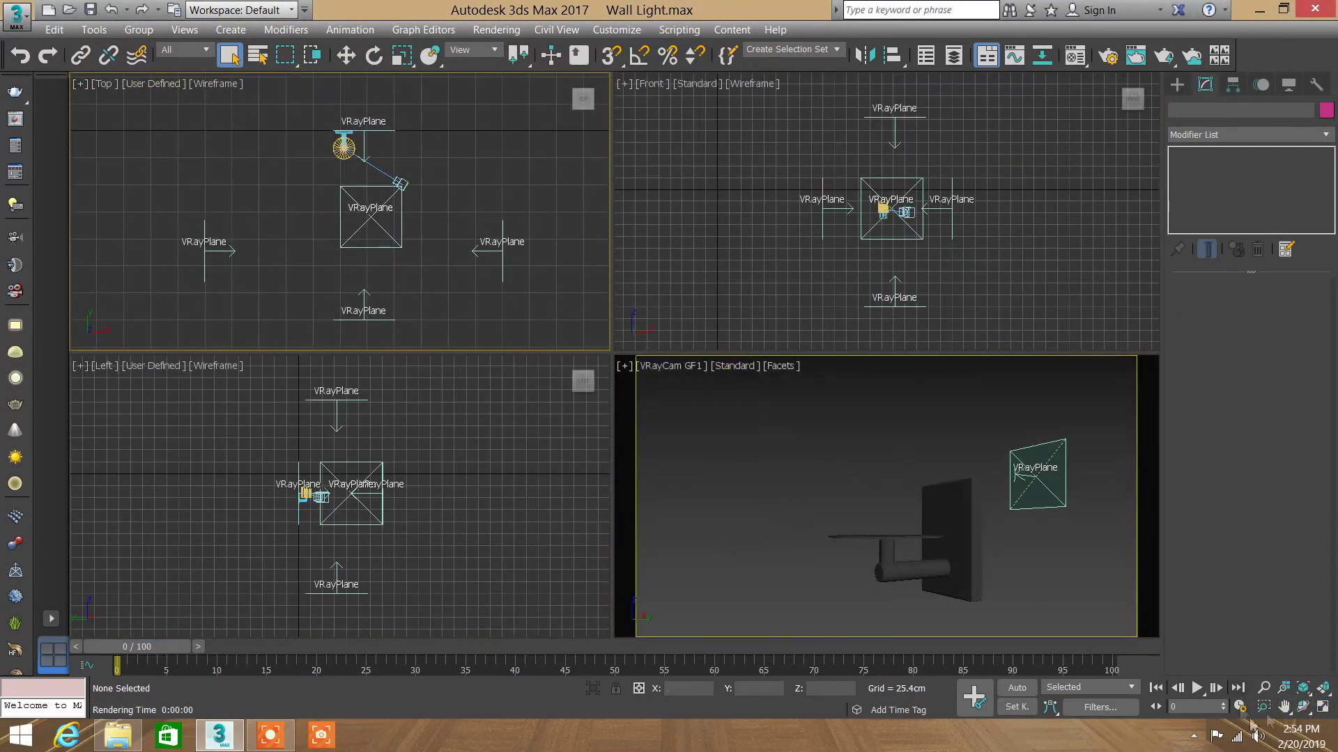
click(1265, 688)
mouse_move(300, 192)
mouse_down()
mouse_move(403, 193)
mouse_move(403, 167)
mouse_up()
key(q)
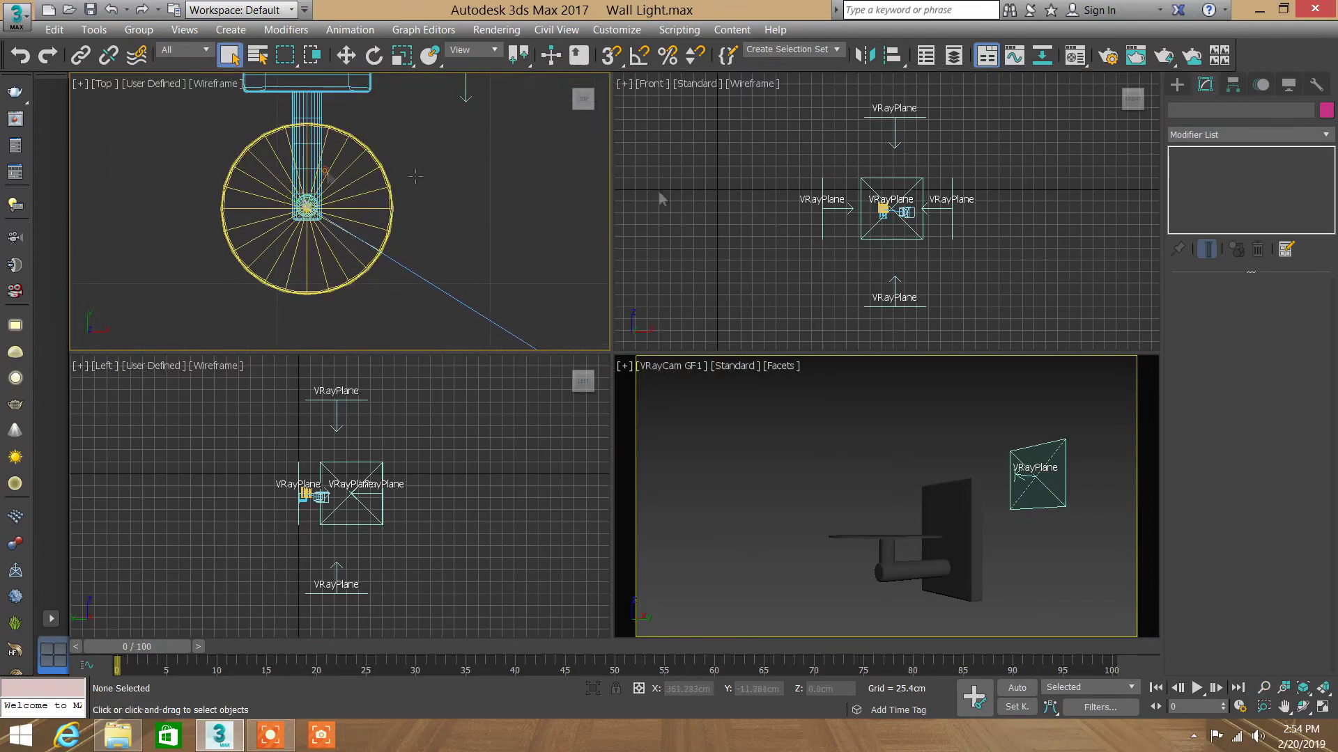
click(1177, 85)
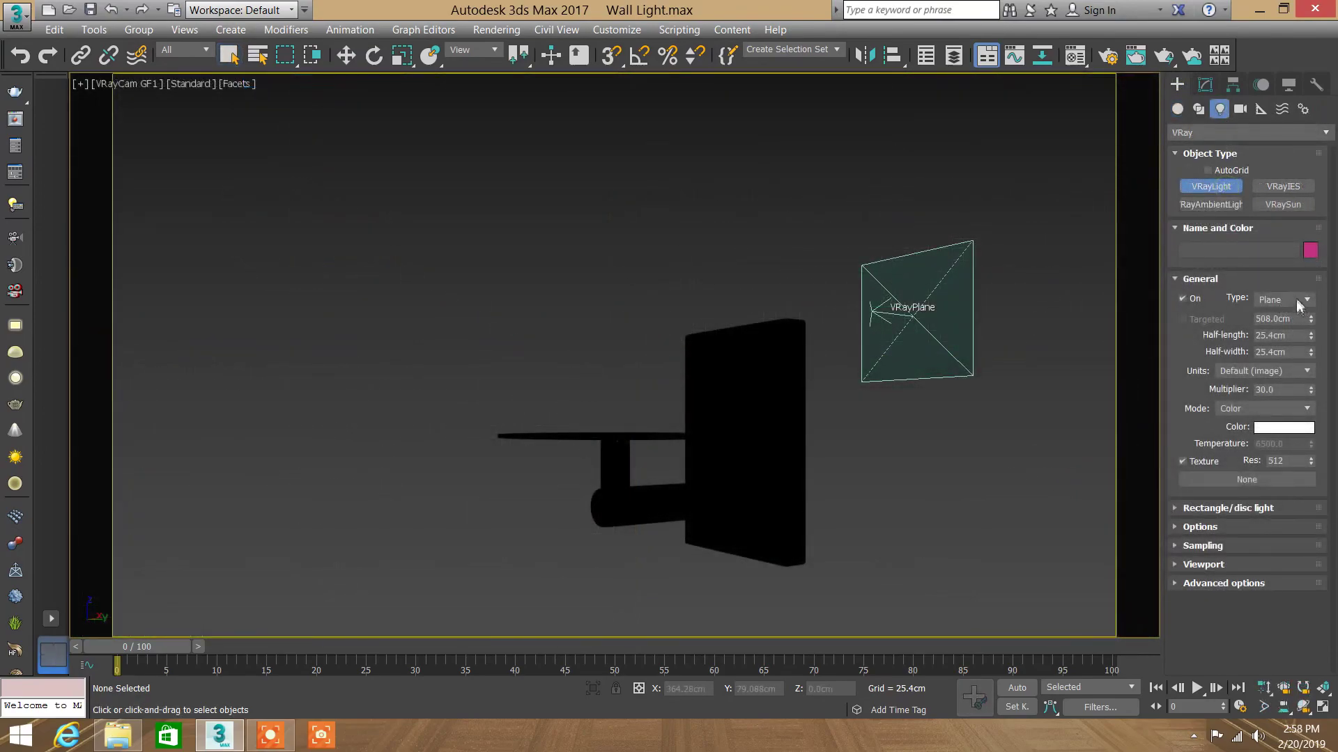
Step: Draw a sphere-type VRayLight inside the lamp shade in the Top view
click(1297, 305)
click(1272, 334)
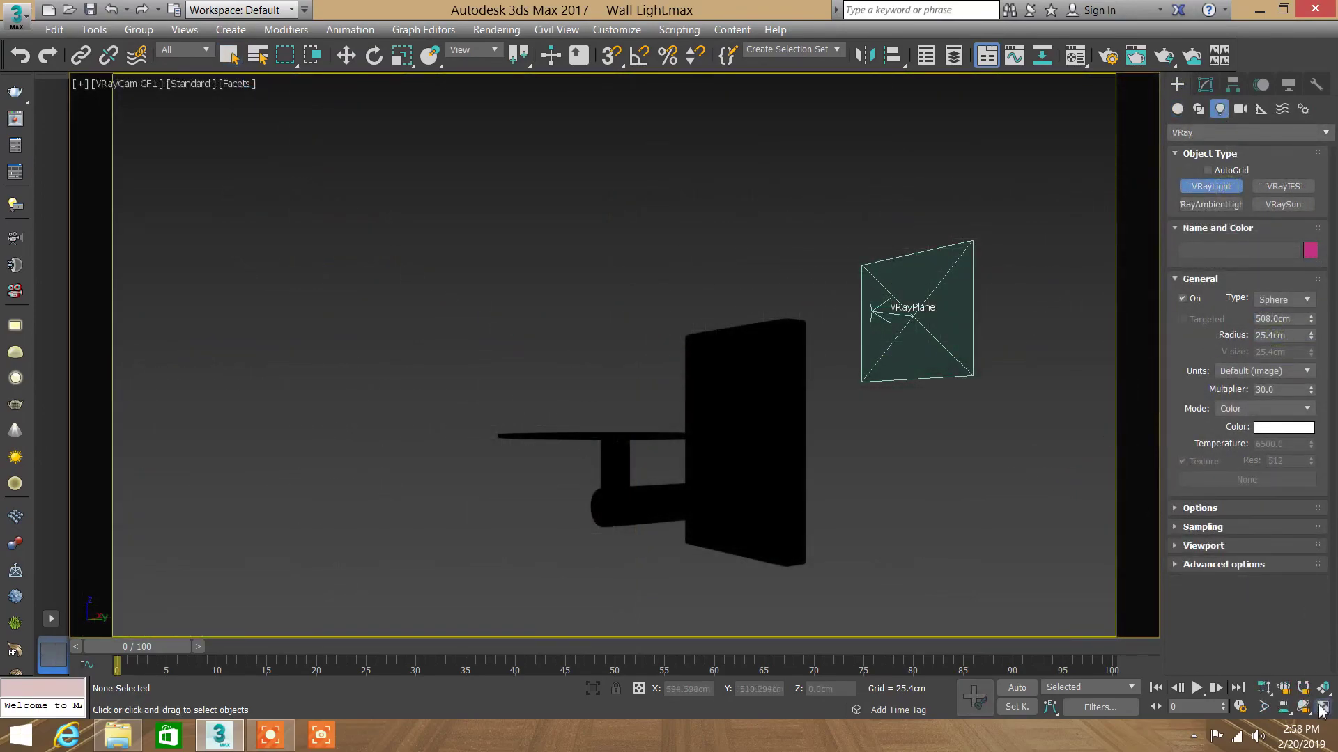
click(1322, 709)
scroll(373, 209, up, 5)
mouse_move(363, 209)
middle_down()
mouse_move(402, 325)
mouse_move(391, 289)
middle_up()
scroll(391, 290, up, 3)
drag(410, 247, 457, 253)
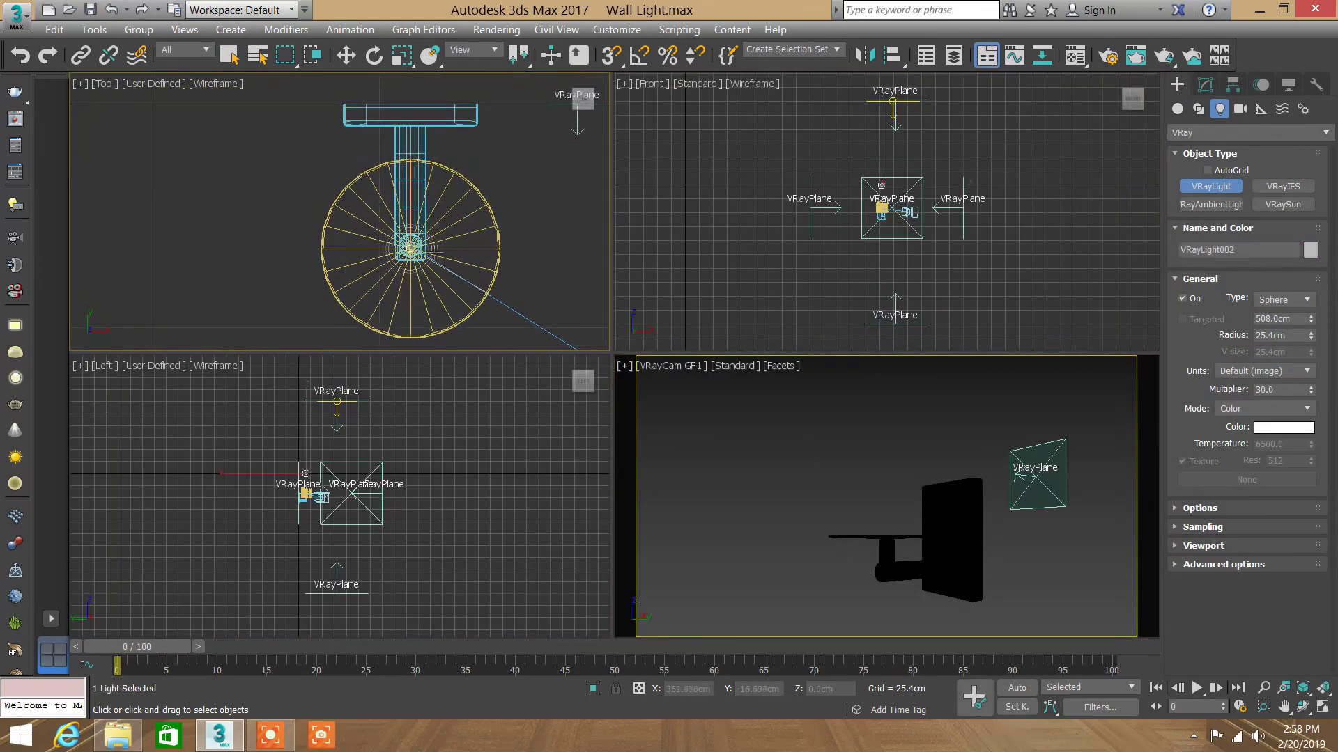
right_click(456, 252)
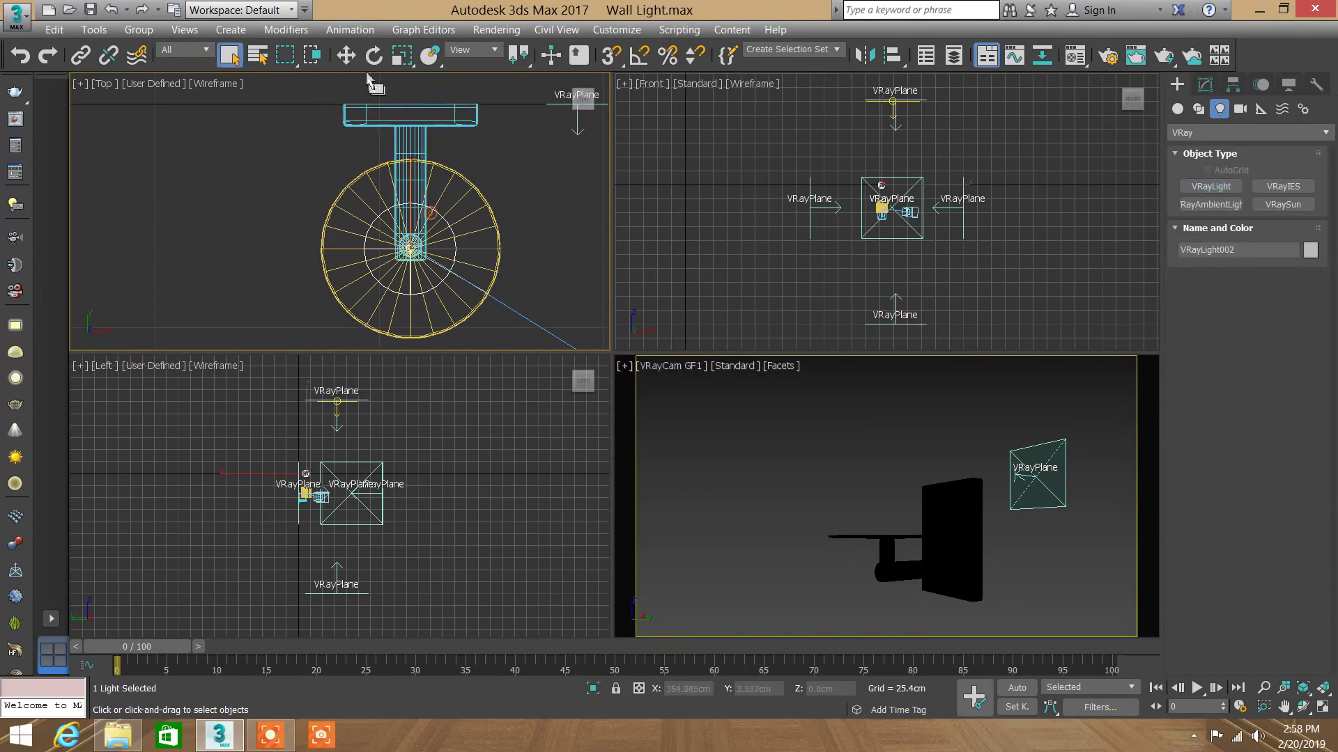
Step: Lower the sphere light inside the shade and zoom the Front view onto it
key(w)
middle_drag(866, 182, 876, 183)
scroll(876, 182, up, 2)
drag(891, 139, 890, 216)
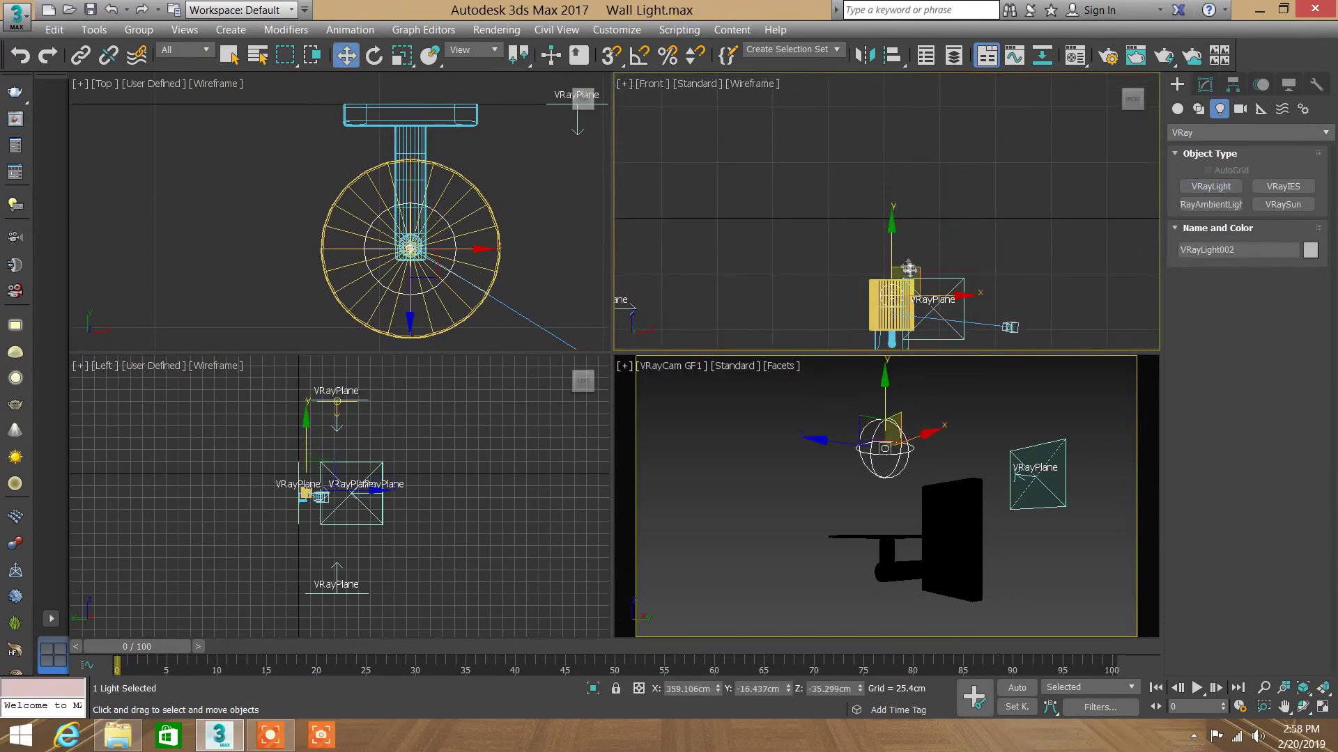
click(1265, 687)
mouse_move(899, 264)
mouse_down()
mouse_move(872, 109)
mouse_move(871, 207)
mouse_up()
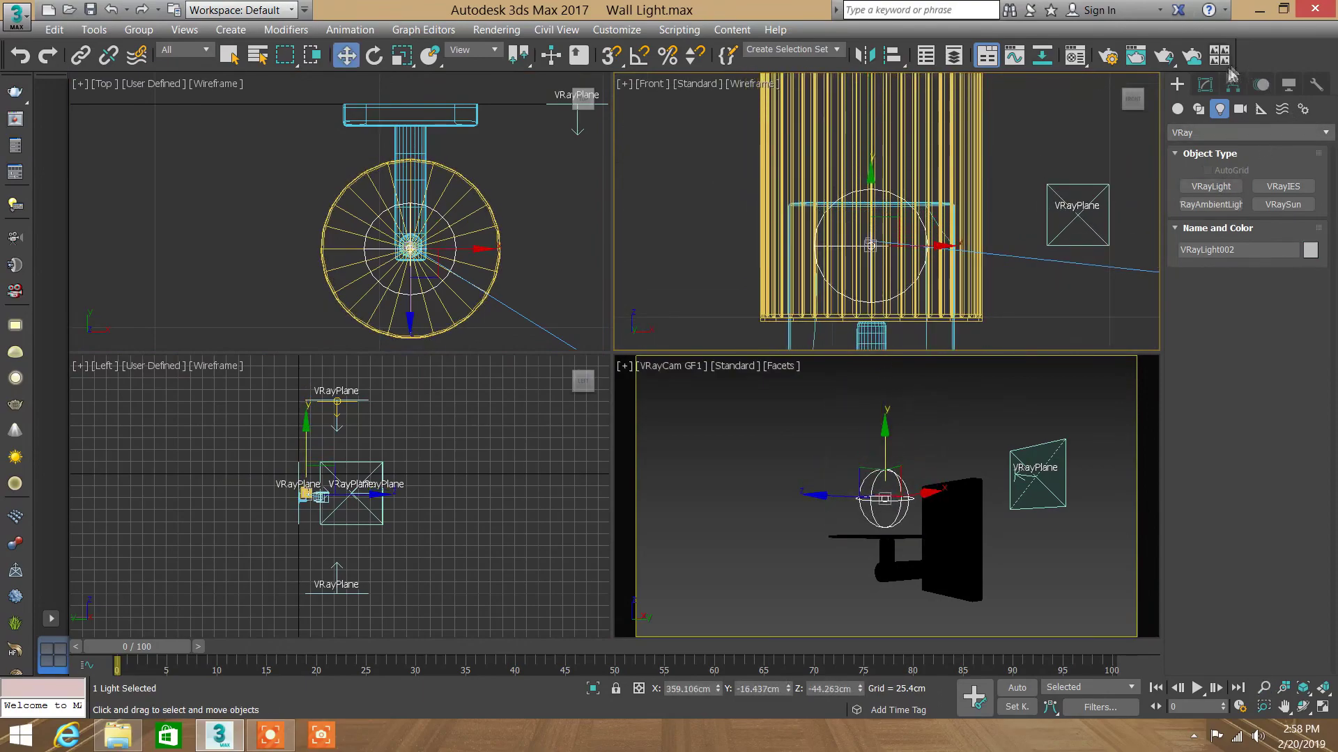
Step: Set the light's colour mode to Temperature 4000, expand Options, and test render
click(1204, 84)
click(1264, 415)
click(1262, 441)
text(4000)
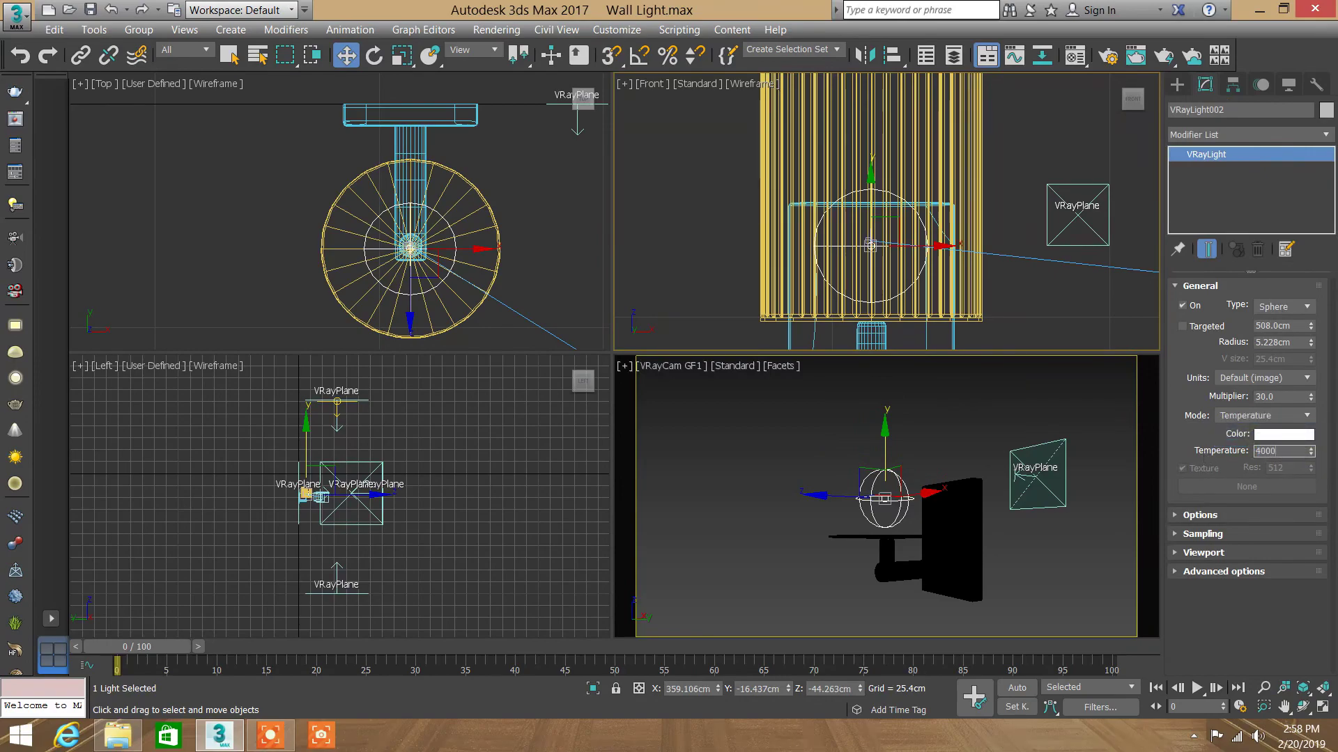
key(Return)
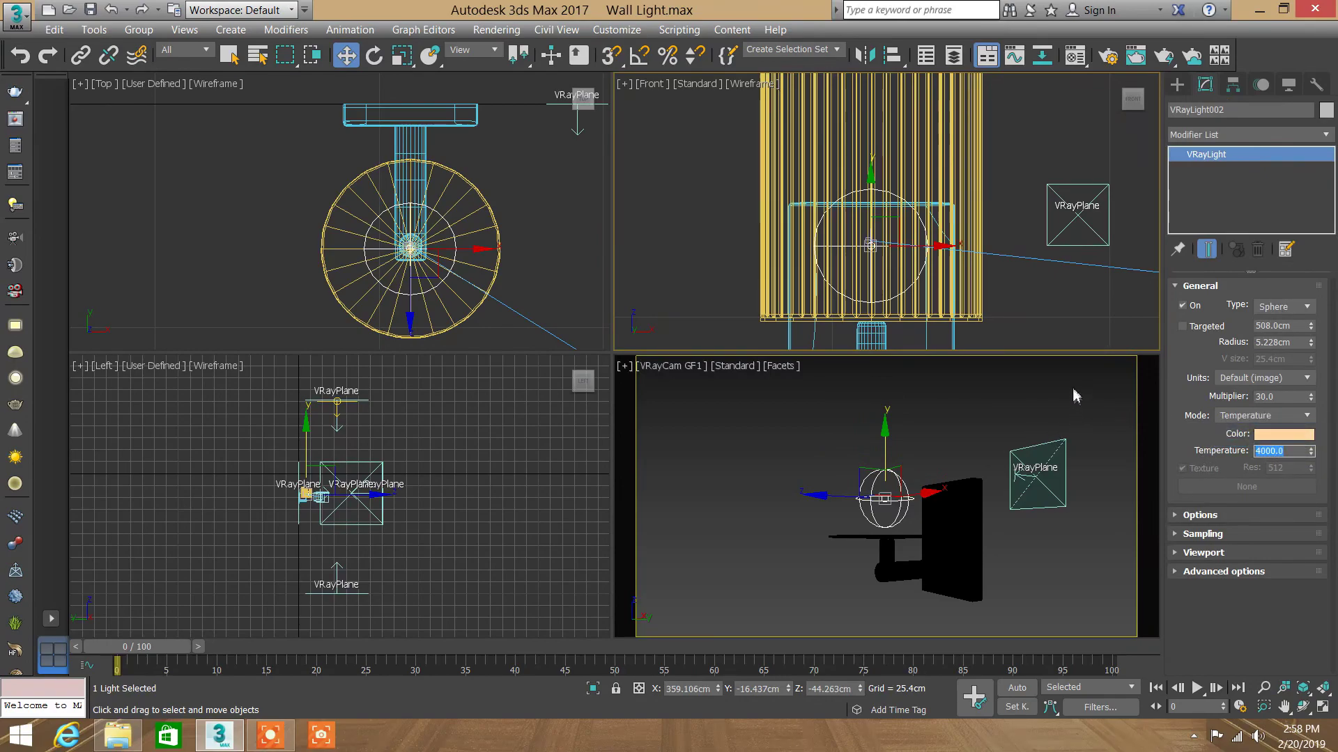
click(1185, 516)
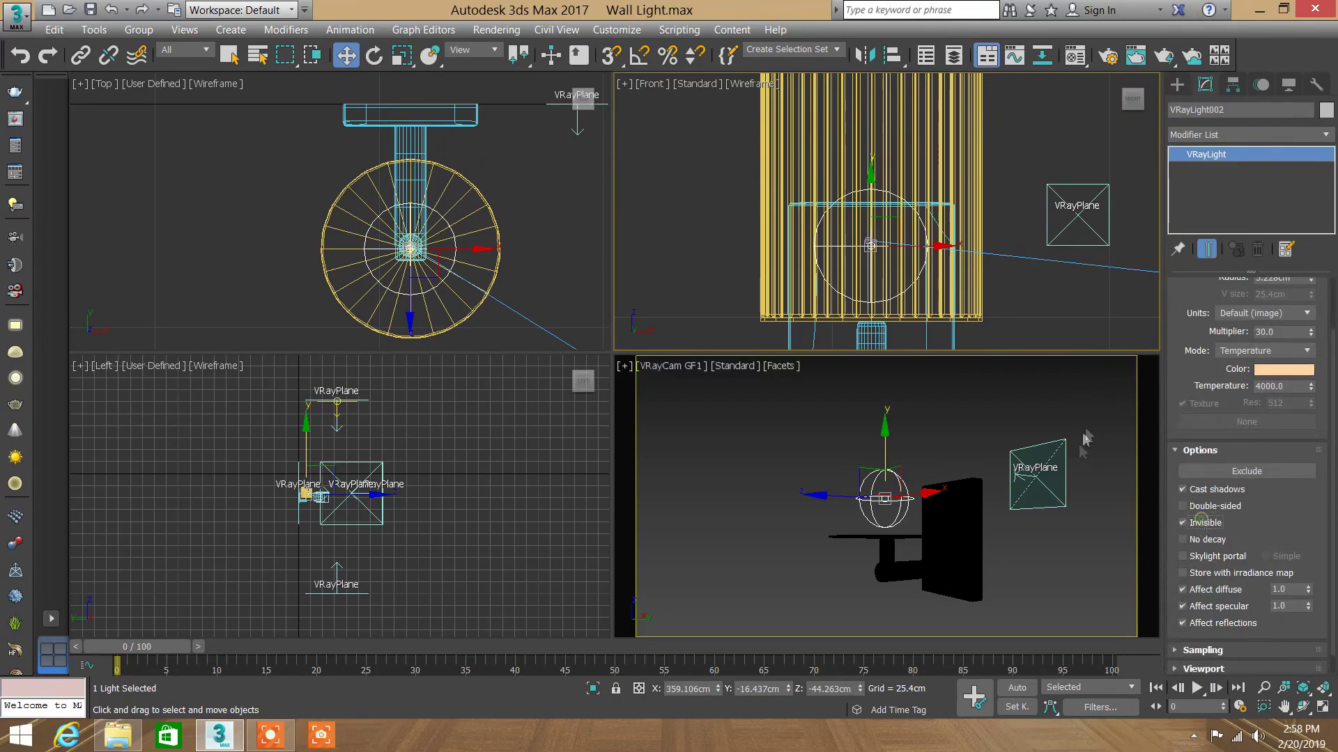
key(shift+q)
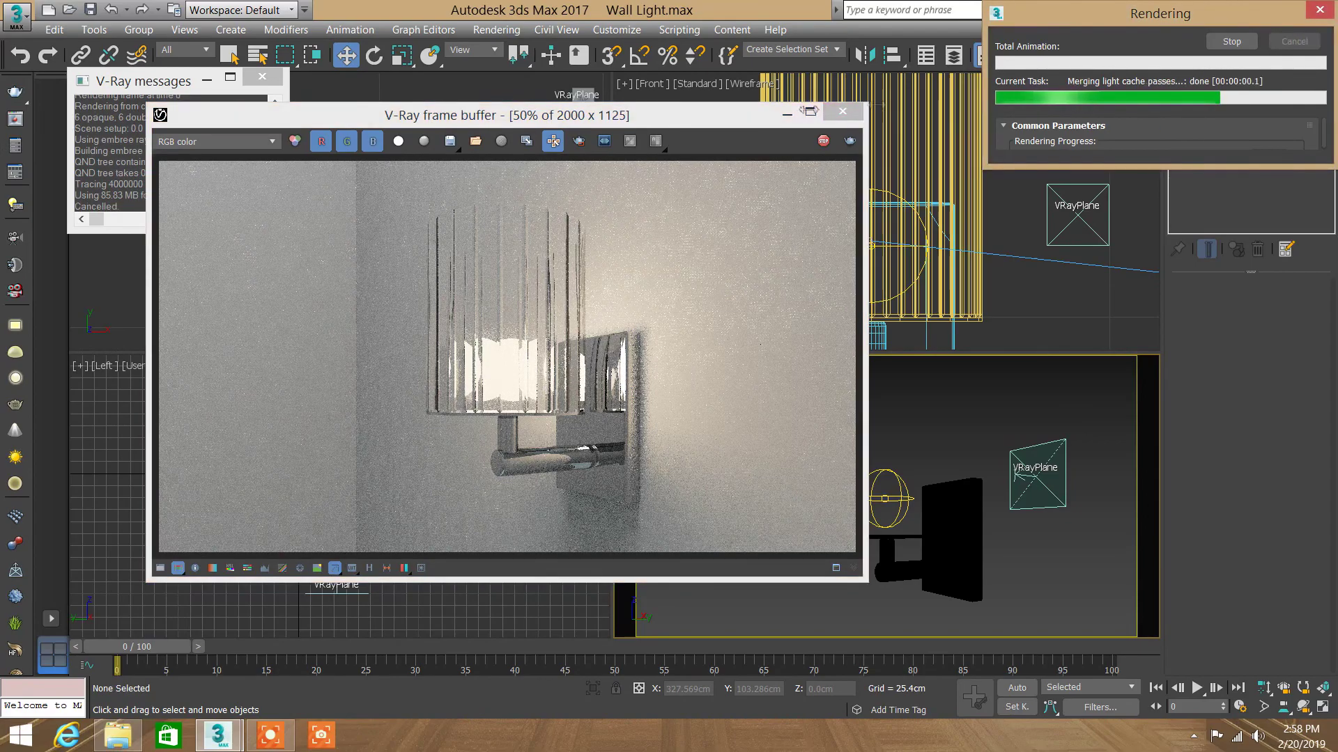
Step: Close the finished render window and reselect the sphere light VRayLight002
click(841, 112)
click(900, 483)
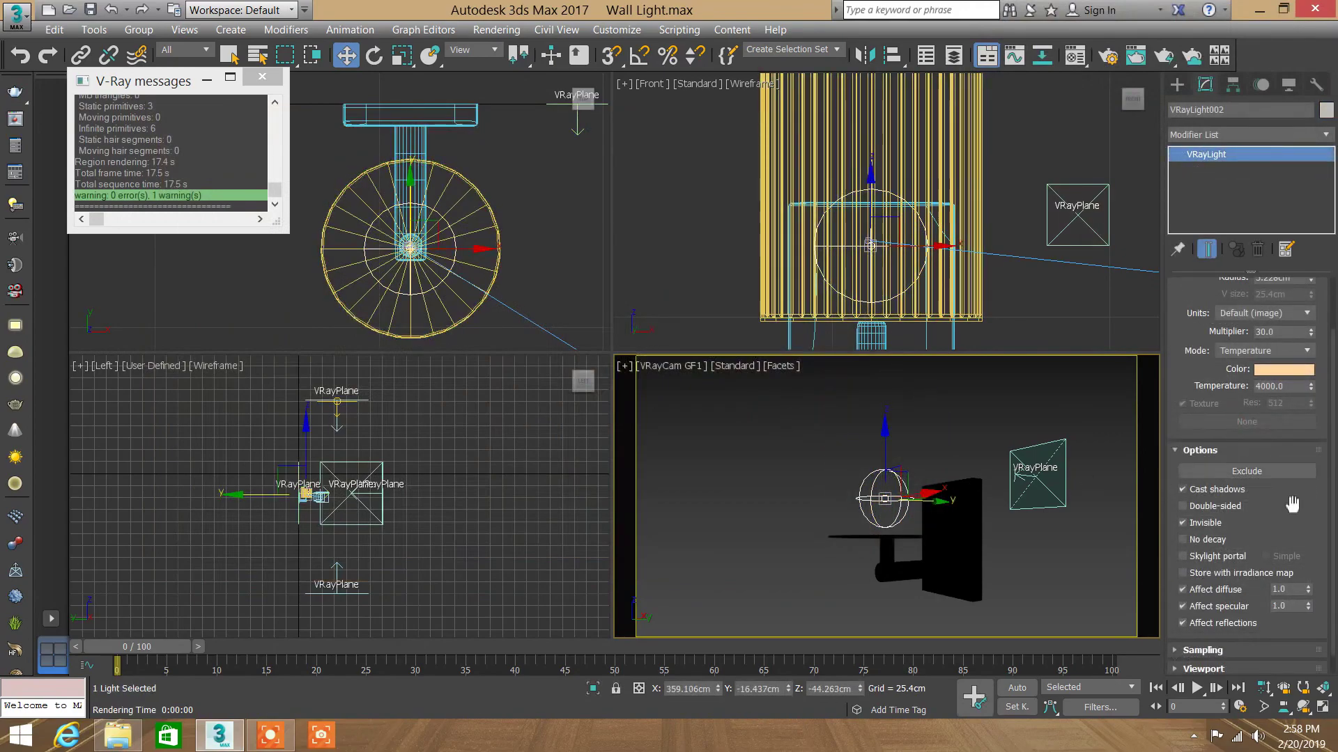
scroll(1247, 487, up, 2)
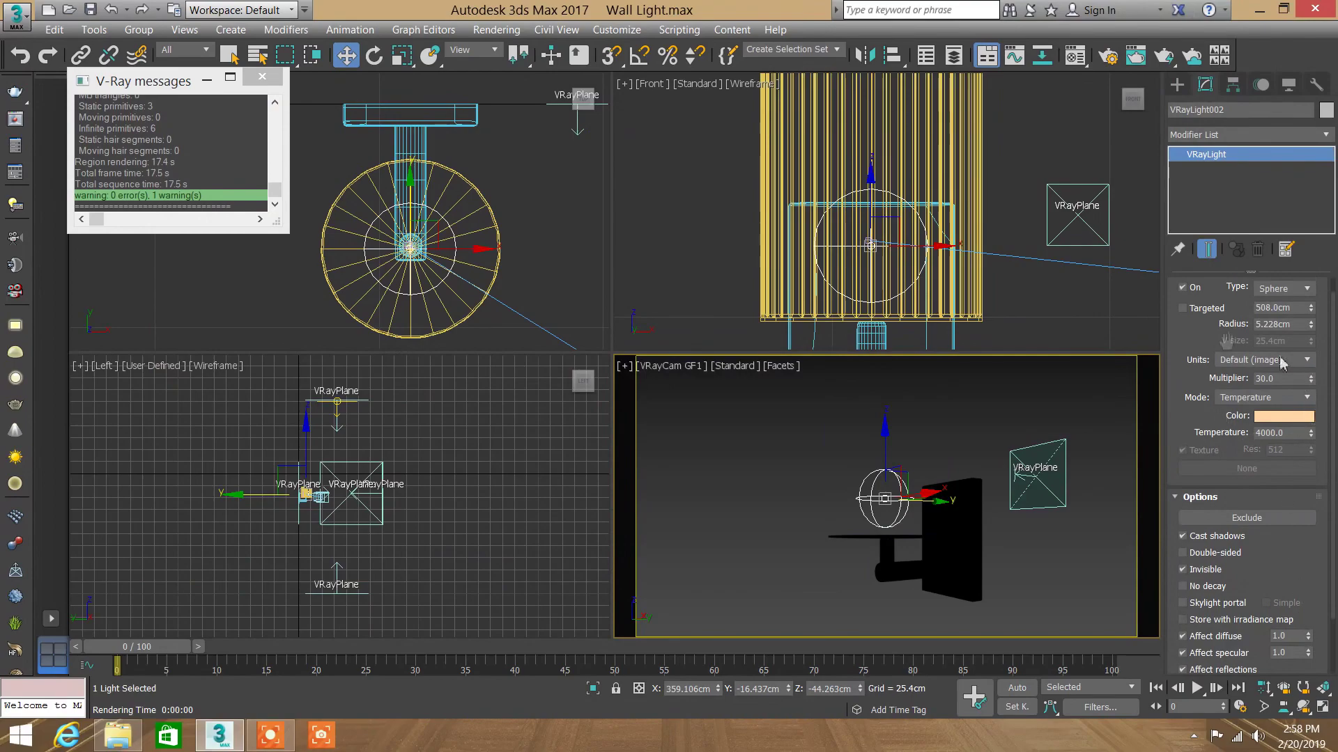
Step: Increase the sphere light radius to 8.783 cm, nudge it up, and re-render
scroll(1205, 373, up, 1)
drag(1312, 342, 1312, 306)
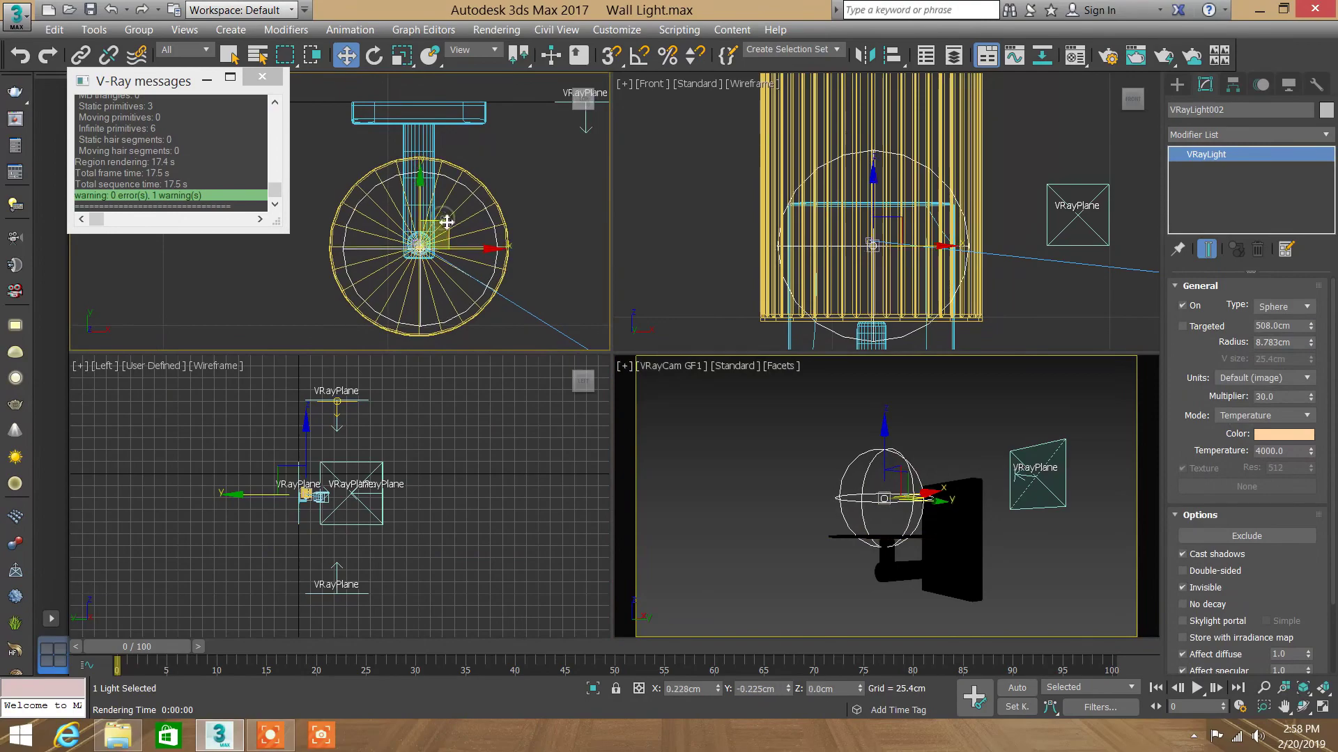
drag(875, 192, 874, 135)
click(1040, 555)
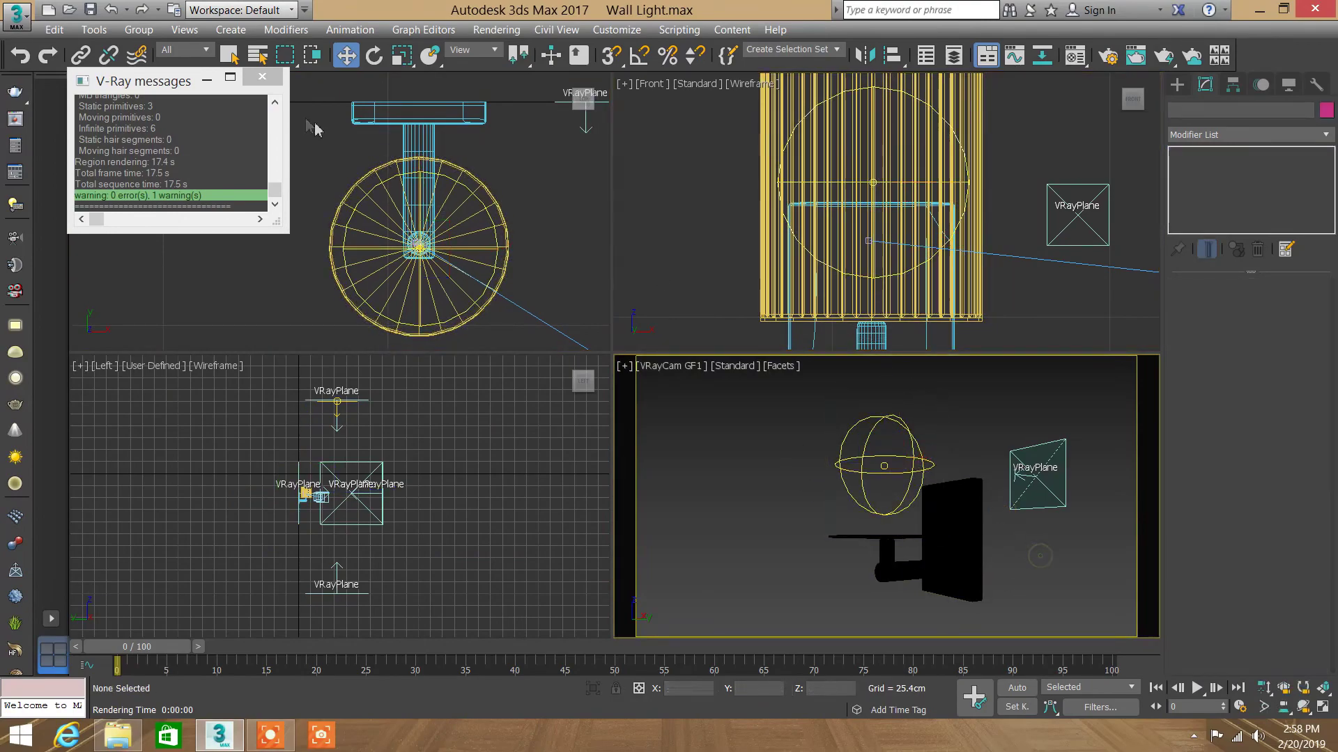
click(262, 76)
click(229, 55)
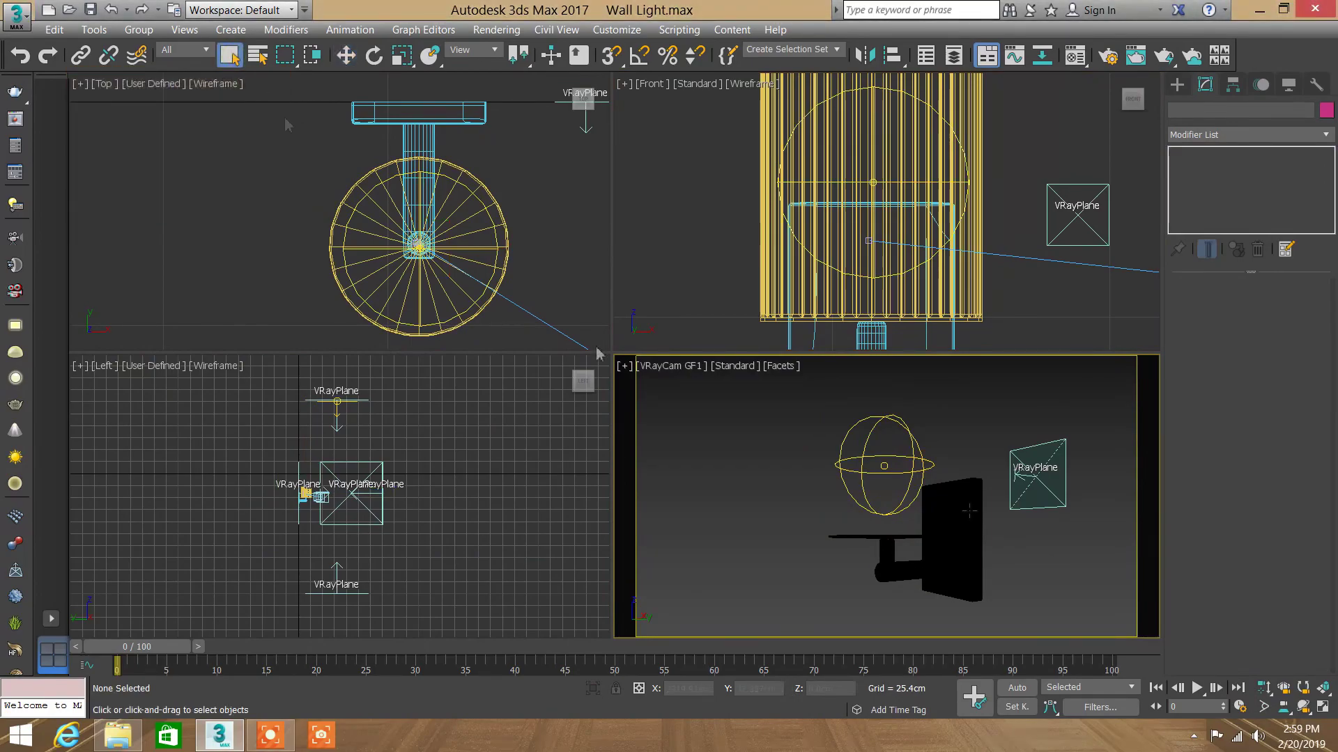
click(1062, 568)
key(shift+q)
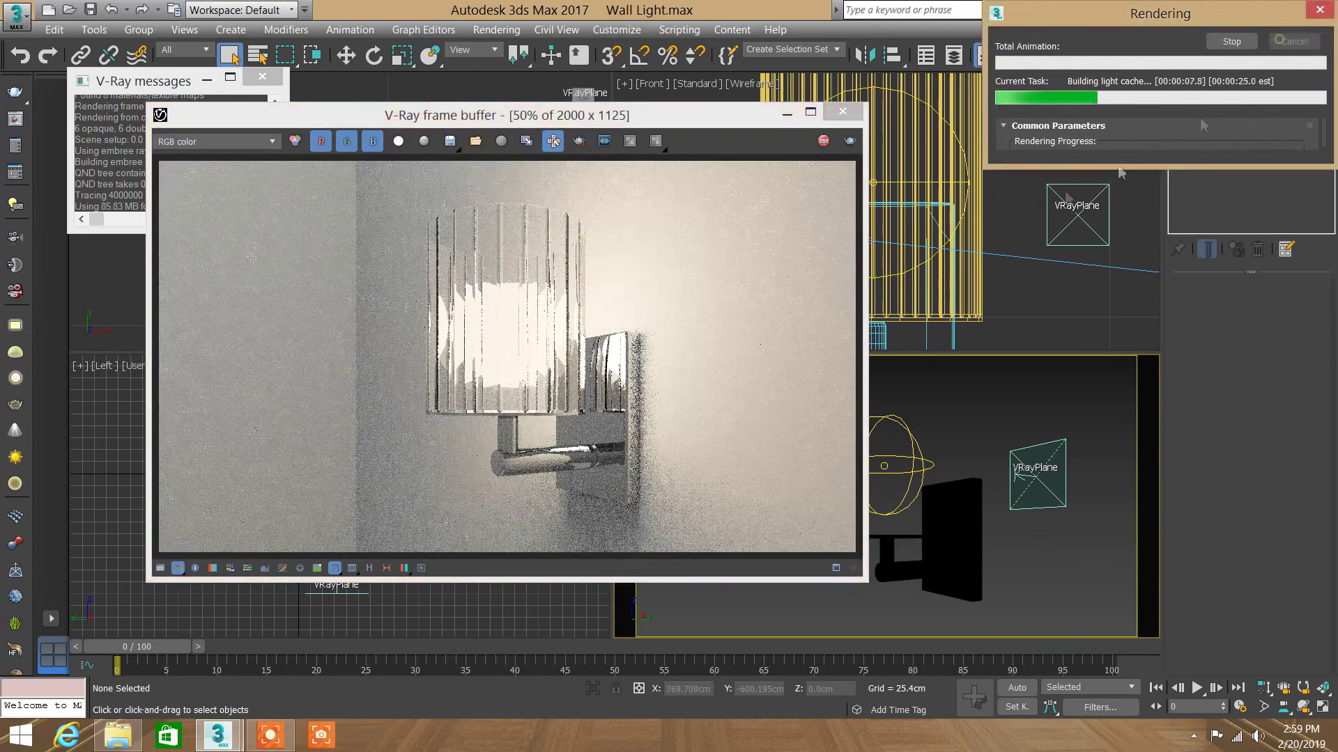
Step: Turn off Affect reflections on VRayLight002, then briefly re-render and close the render window
key(Escape)
click(909, 436)
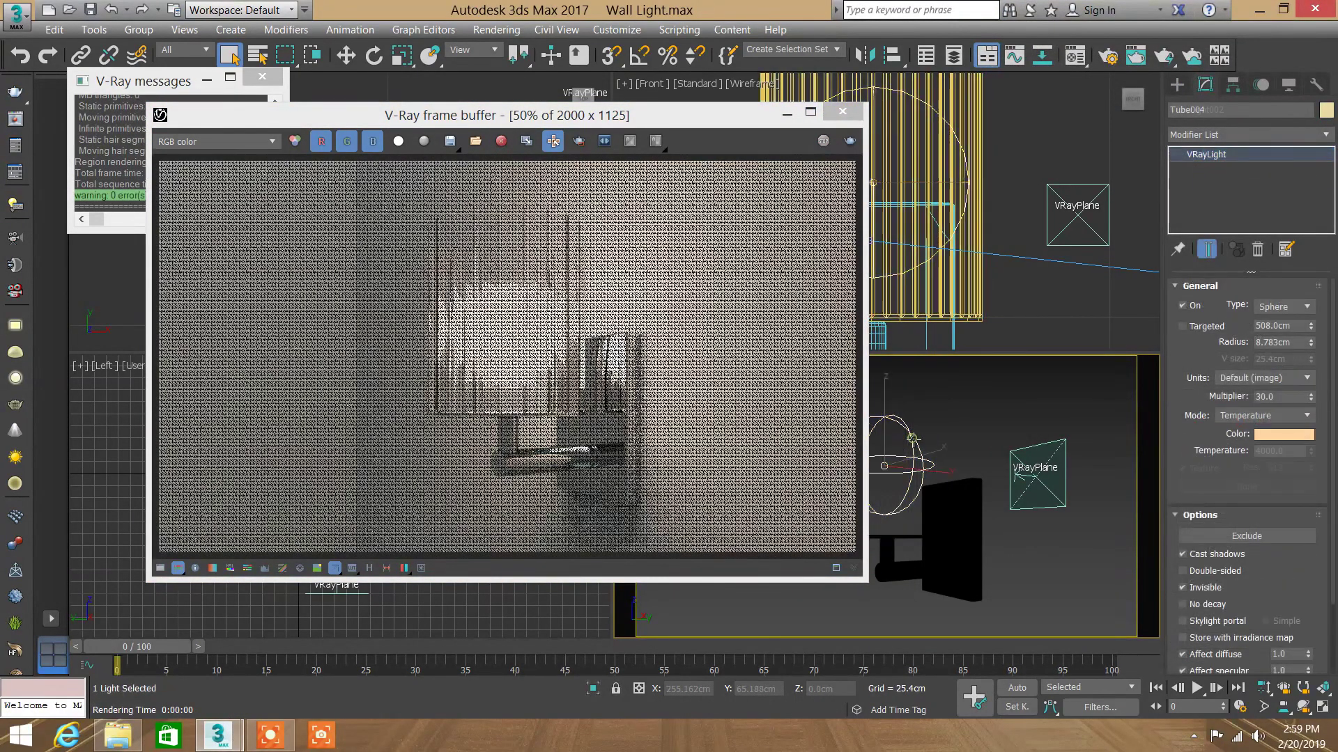
scroll(1312, 591, down, 2)
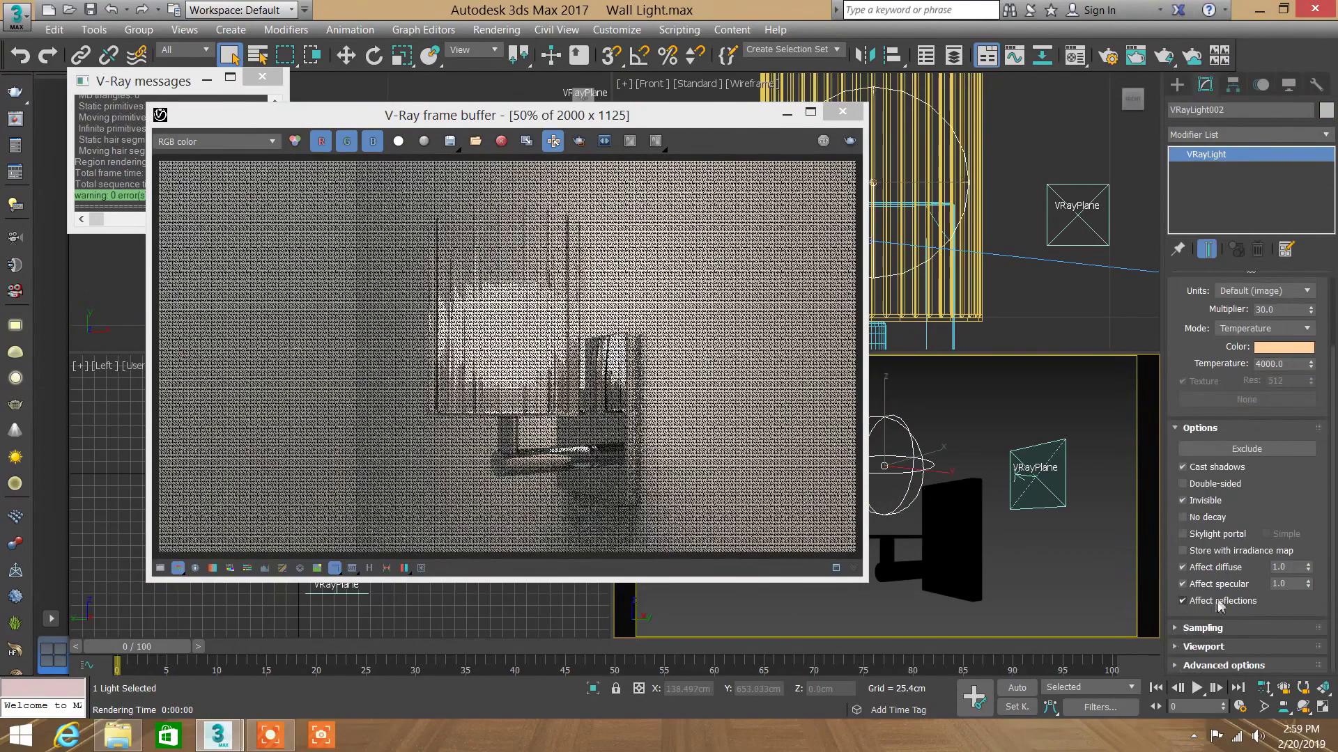
click(1197, 604)
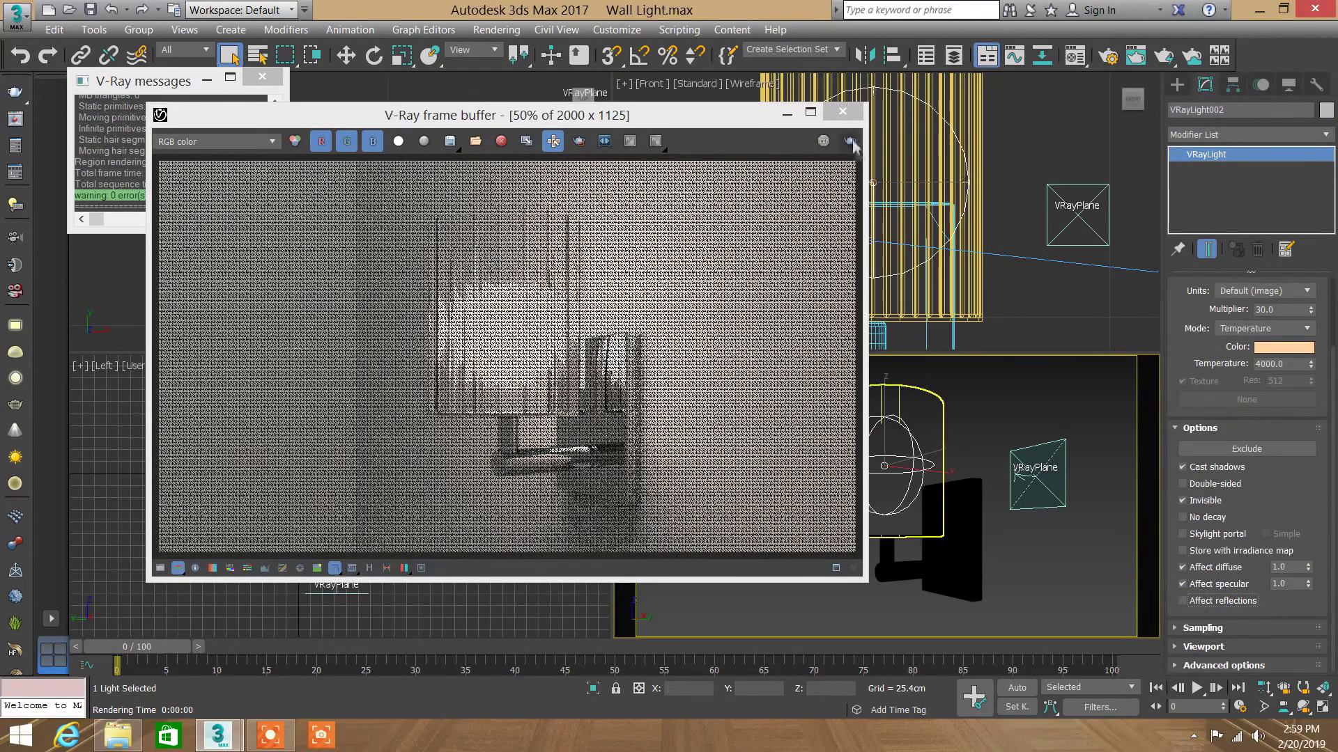
click(849, 141)
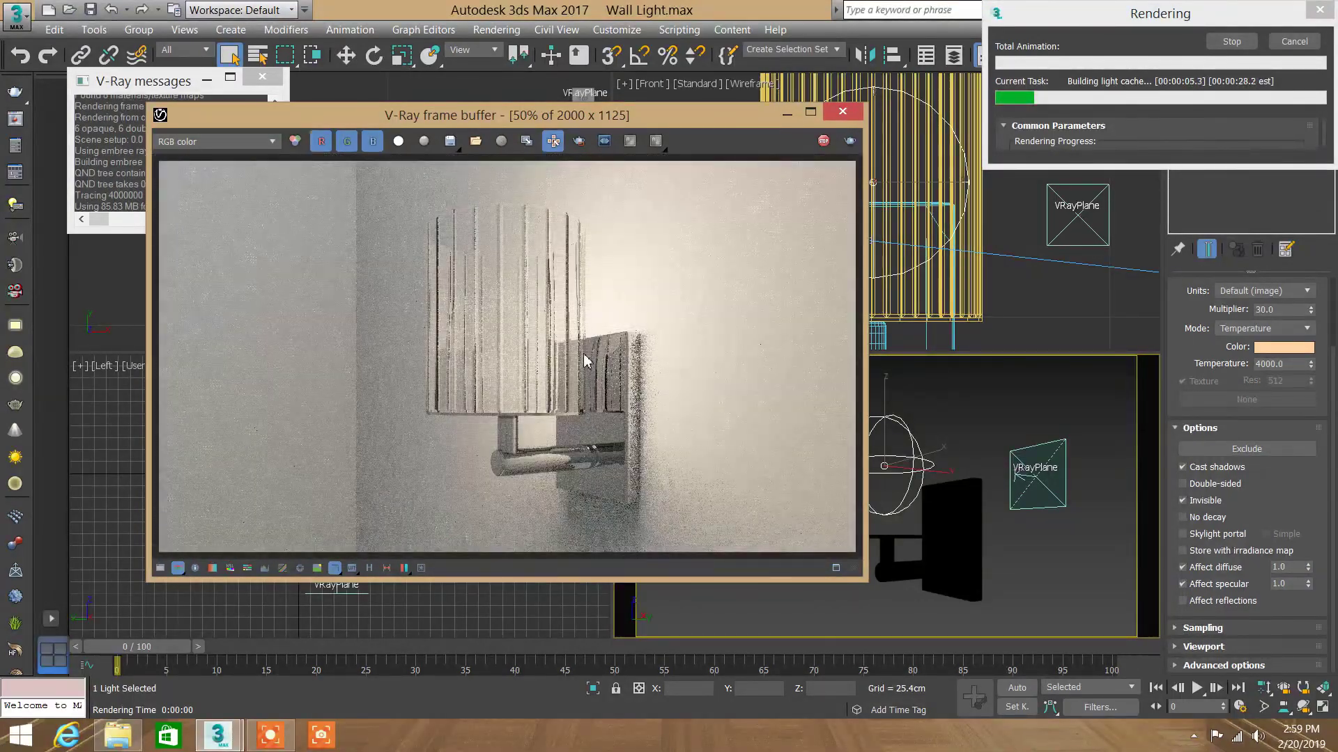
click(1292, 43)
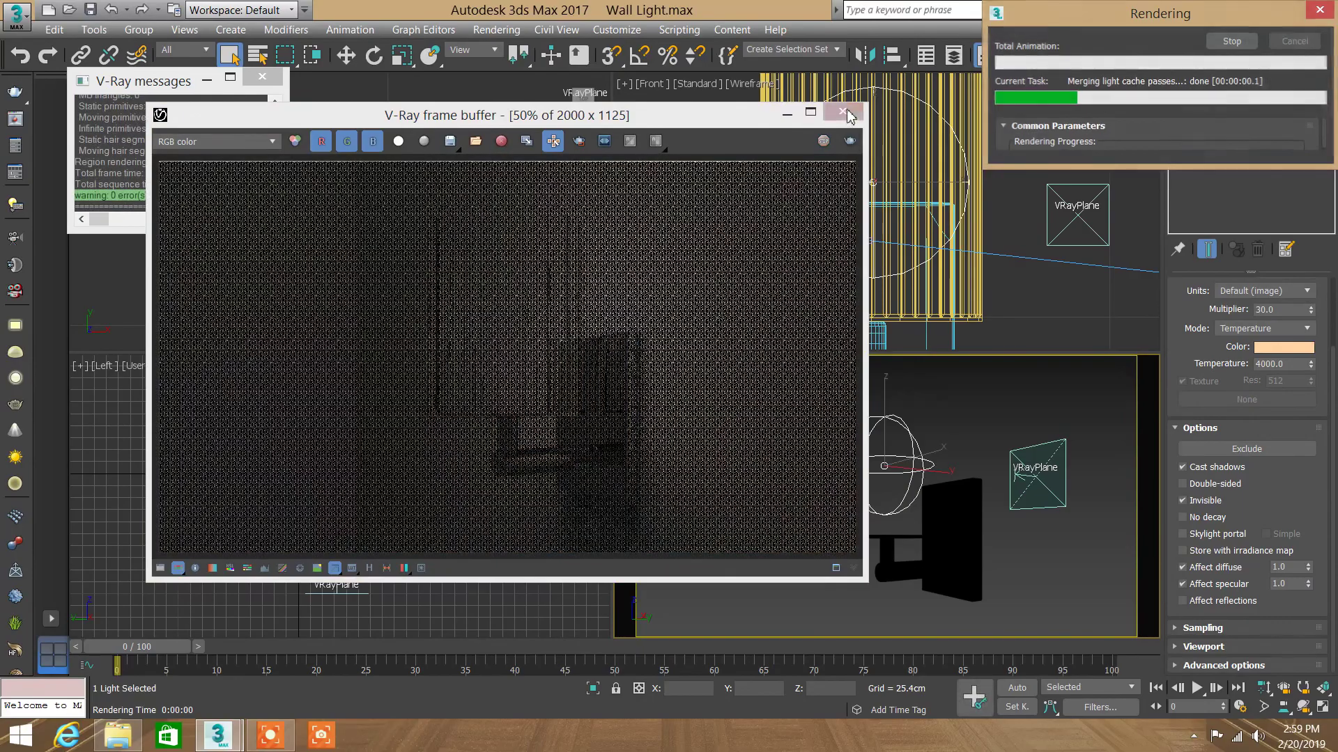
click(843, 111)
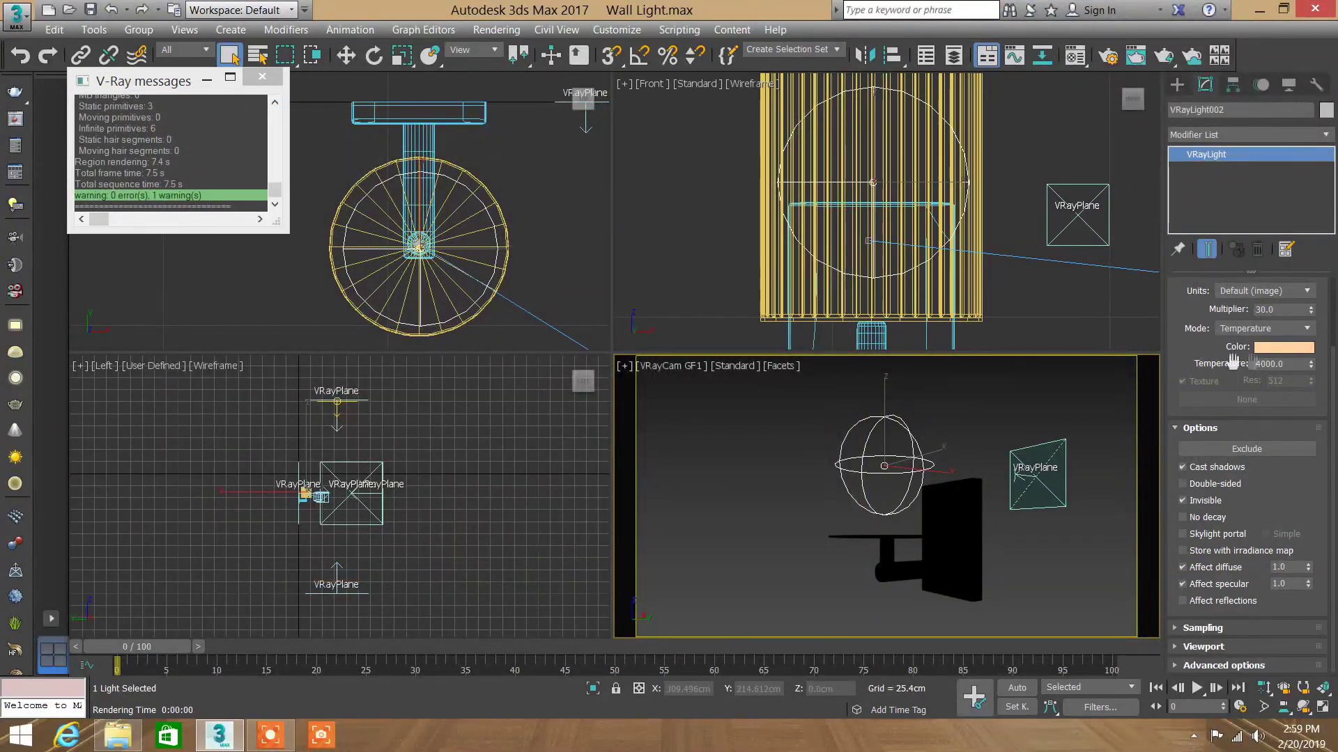
Step: Shrink the sphere light's radius to 3.162cm
drag(1291, 338, 1289, 471)
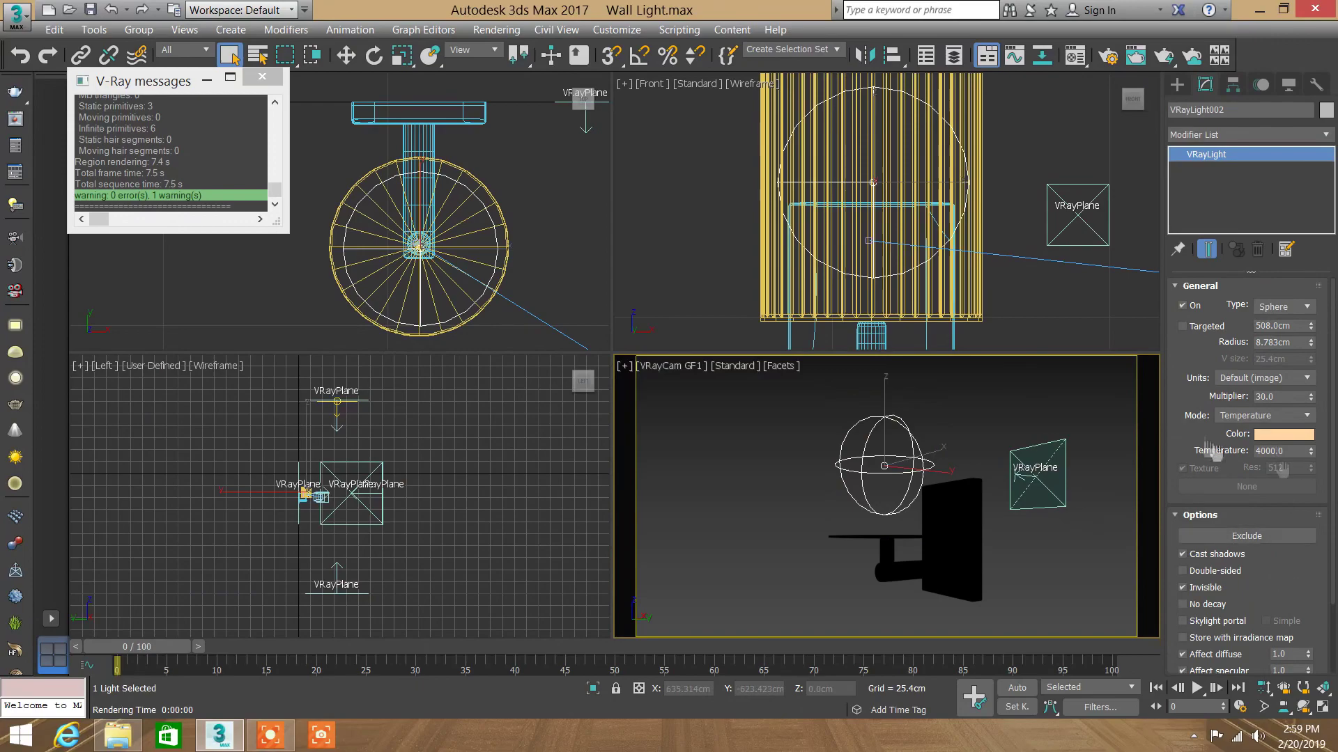
click(539, 246)
click(492, 236)
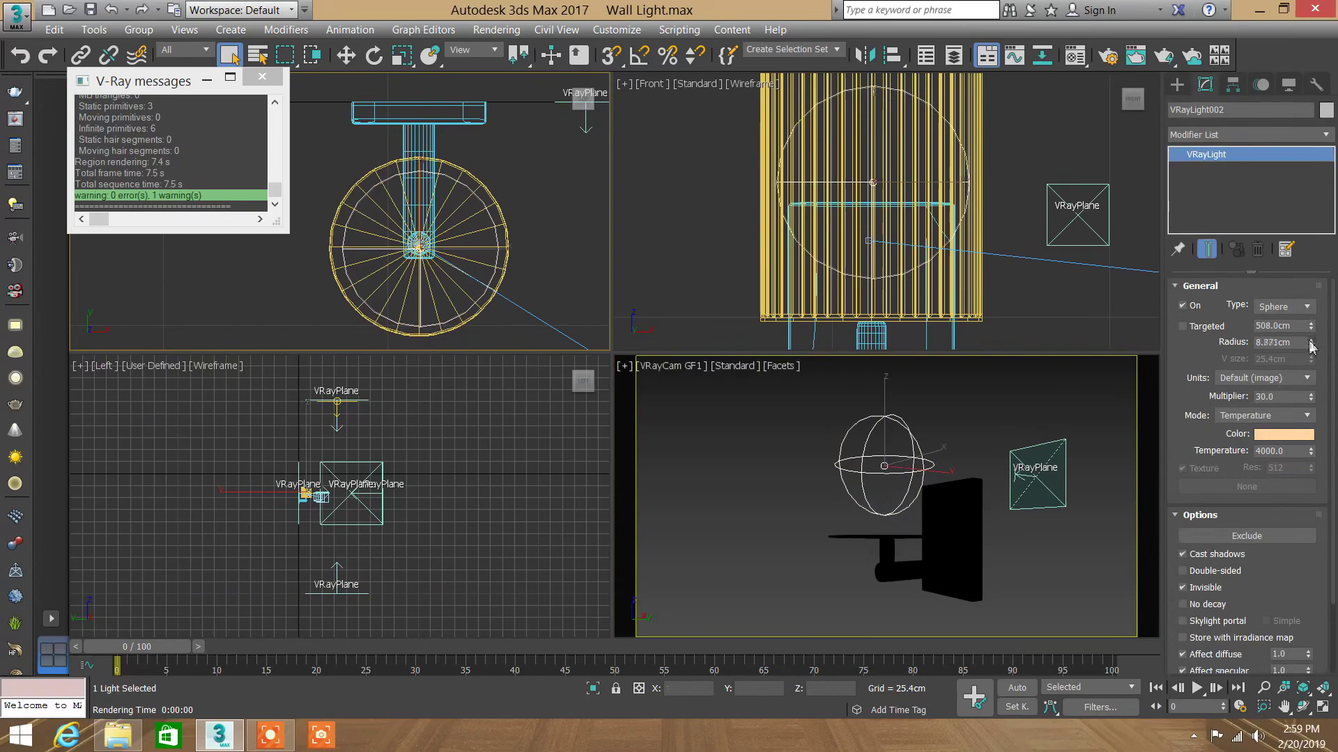
drag(1310, 342, 1319, 388)
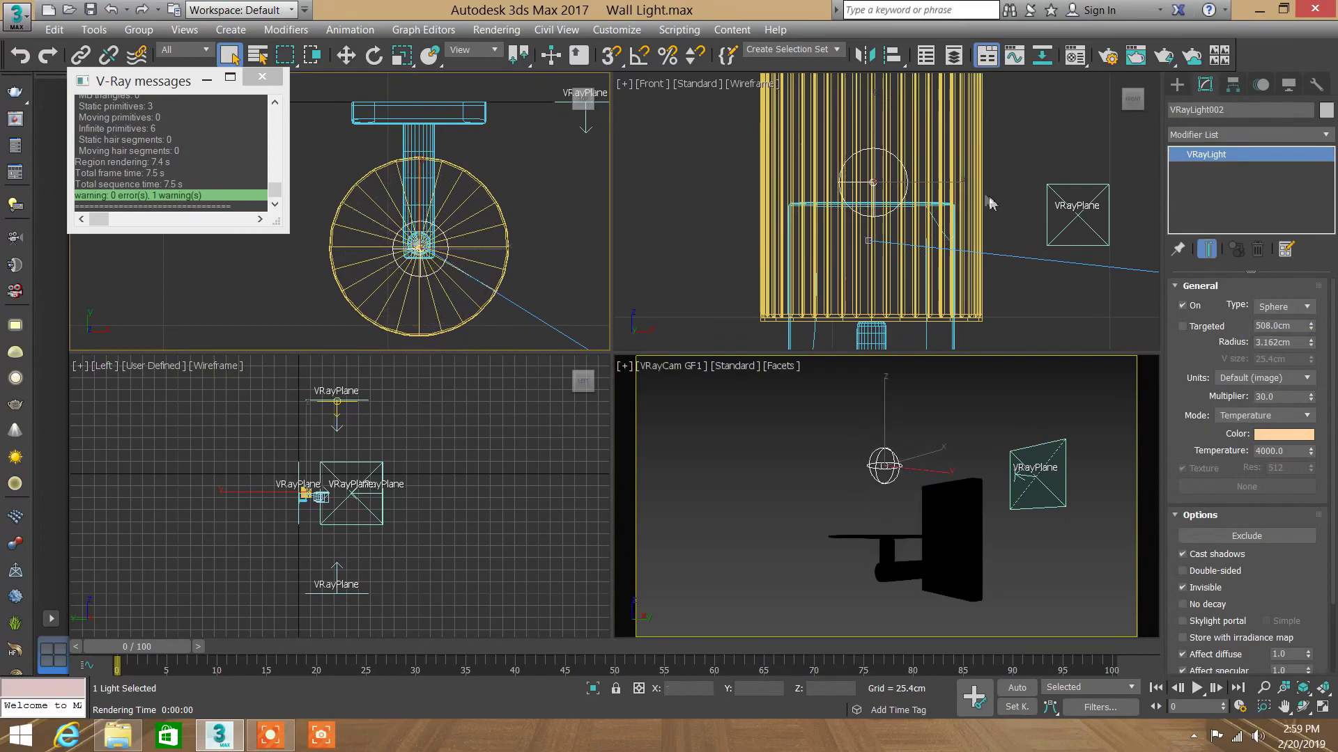
click(261, 75)
Step: Lower the sphere light inside the lamp shade in Front view and uncheck Invisible
click(346, 55)
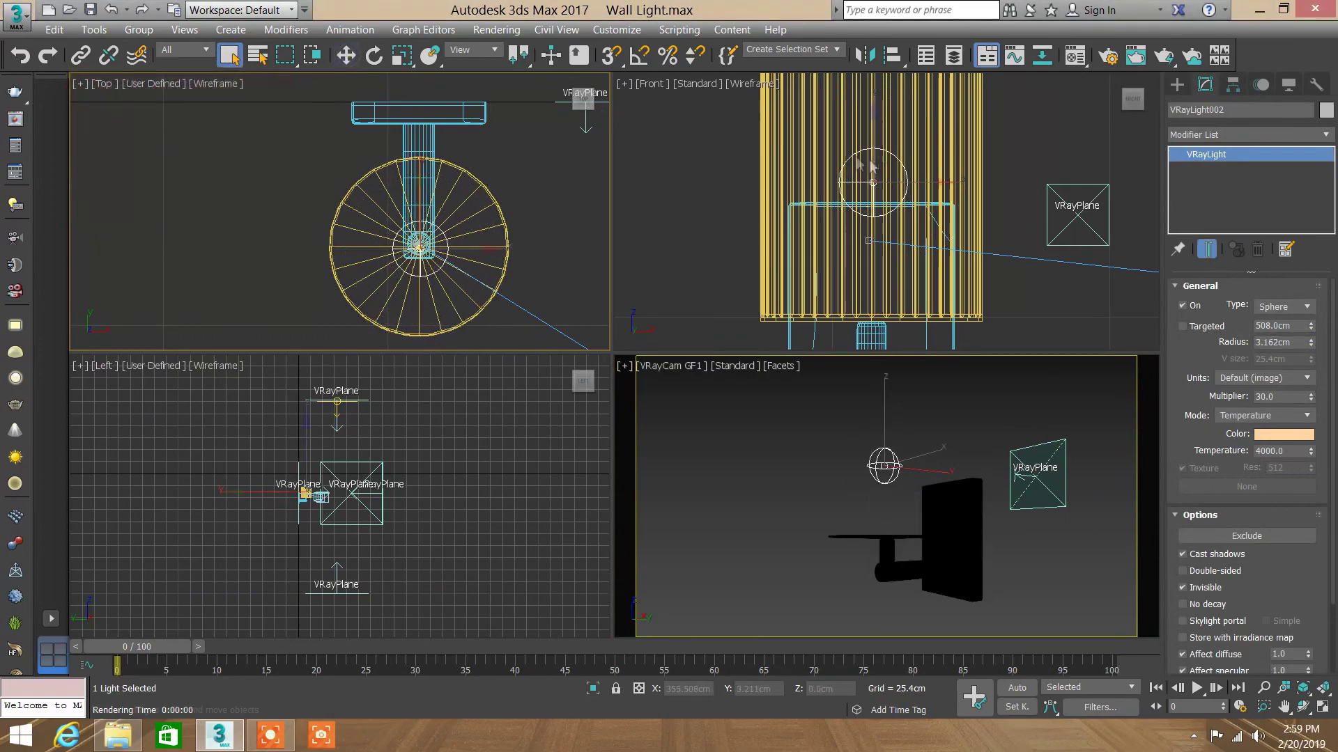
key(w)
drag(880, 139, 883, 236)
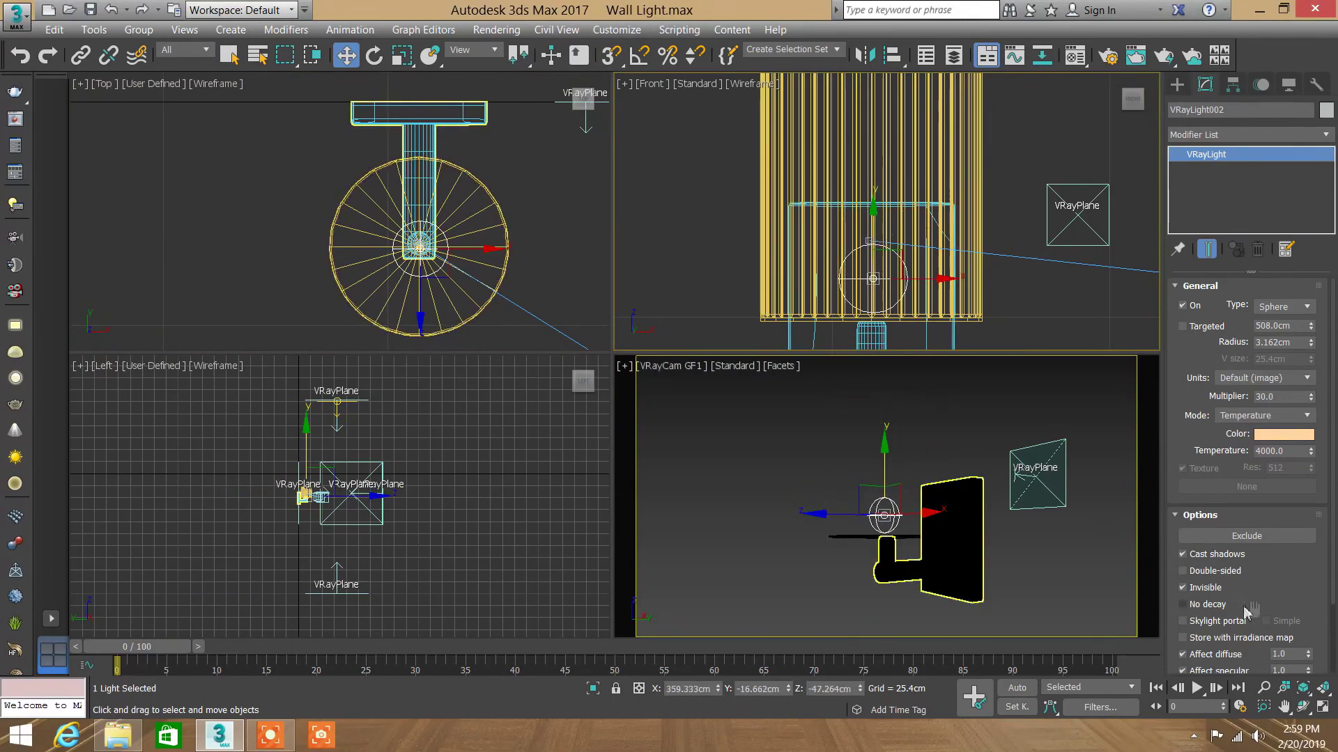
click(1212, 589)
scroll(1277, 438, down, 3)
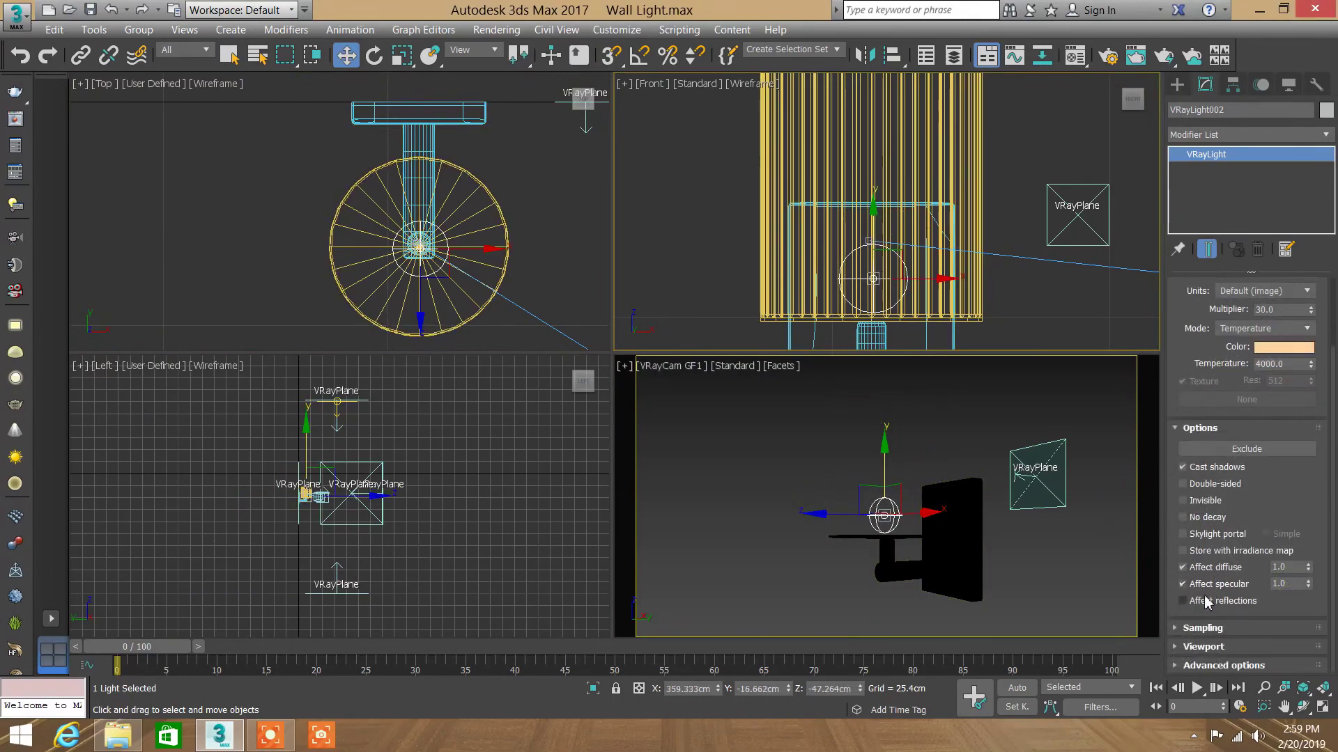
middle_drag(880, 241, 879, 252)
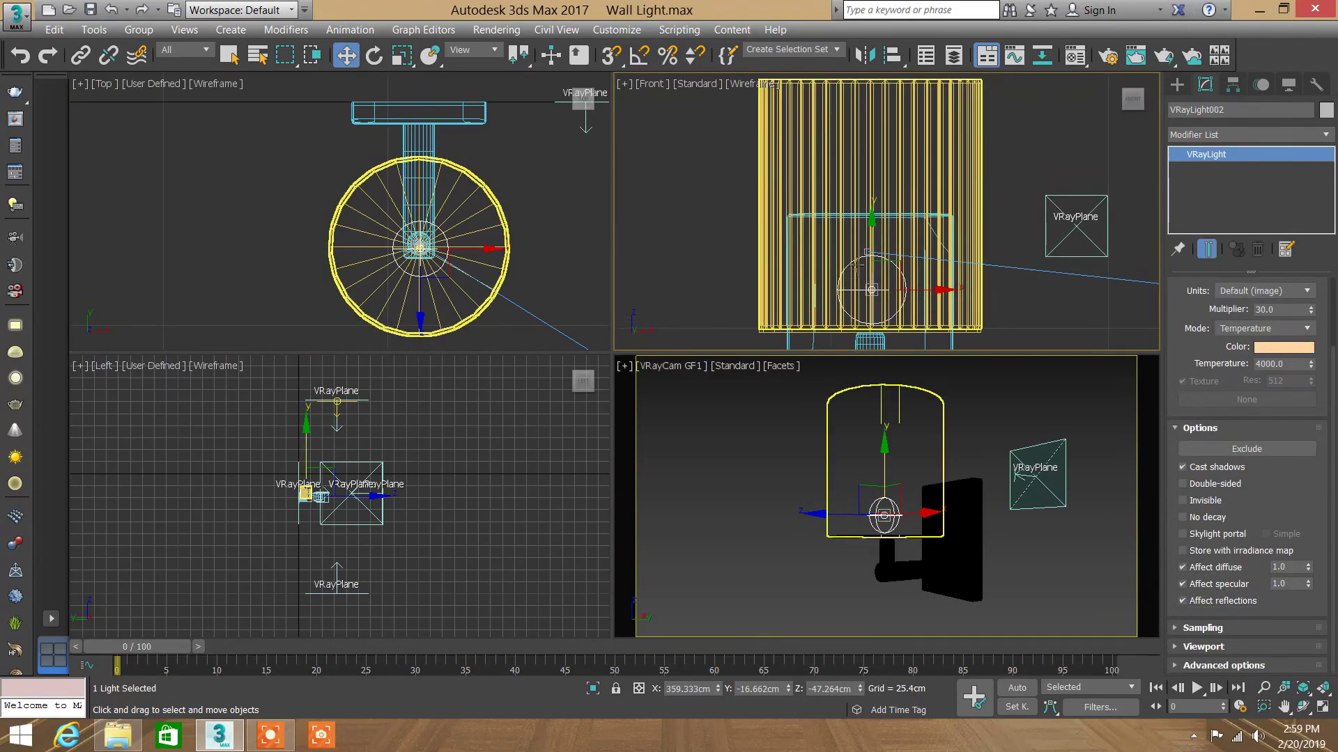
Step: Shift-move a copy of the light upward, confirm it, then delete the copy
shift+drag(873, 253, 887, 172)
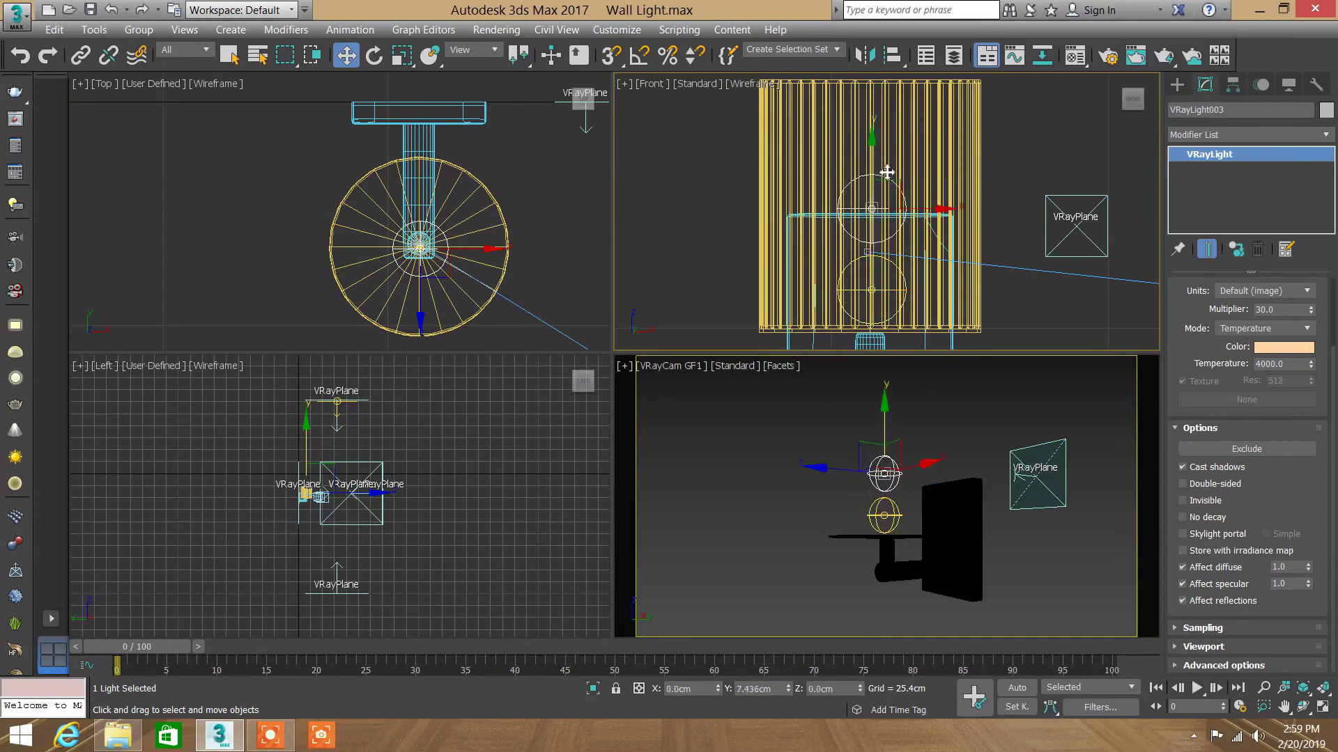
click(701, 441)
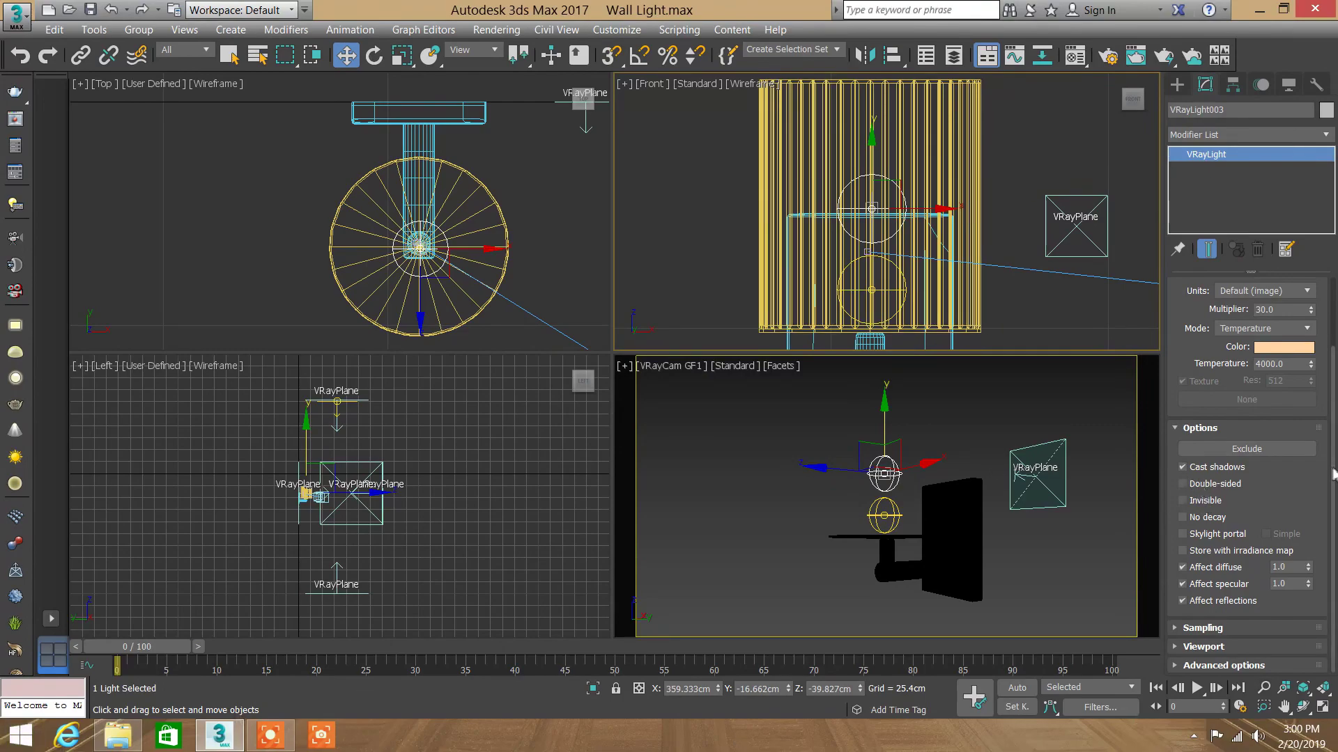
key(Delete)
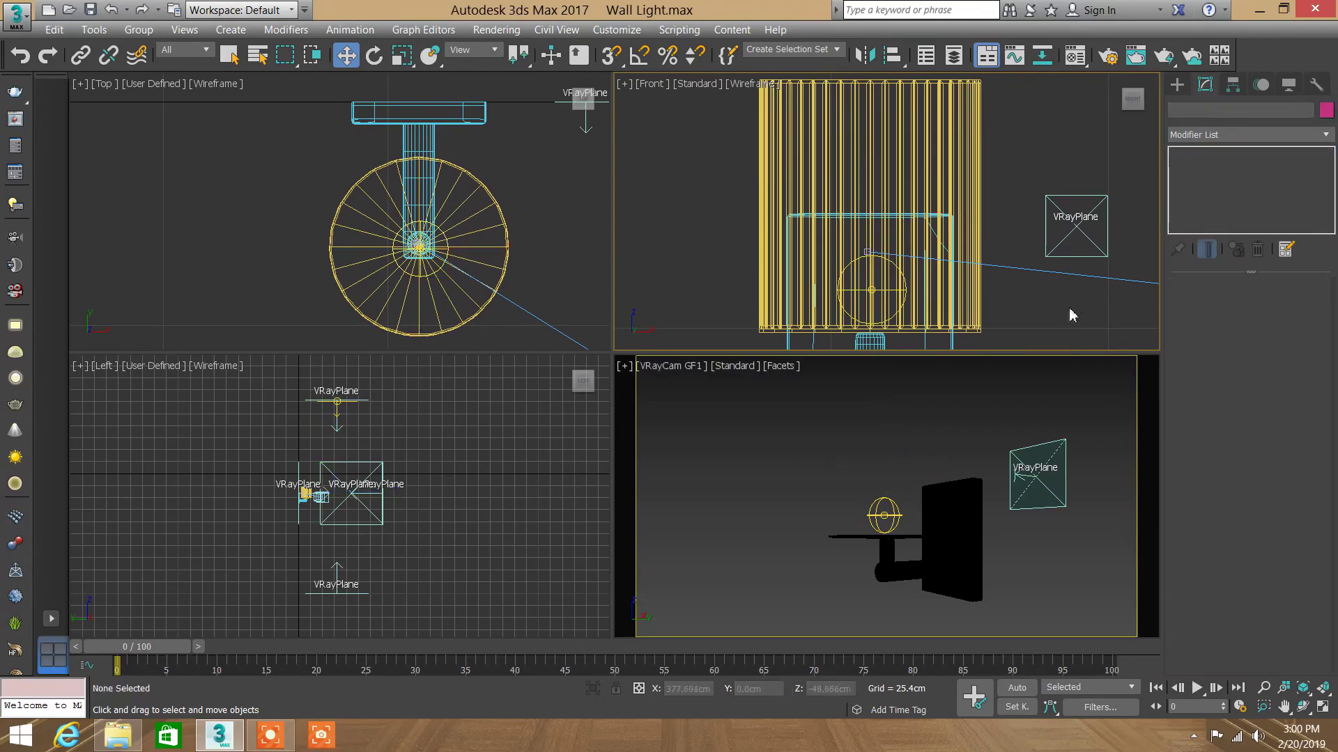
Step: Start a test render, cancel it, then select and deselect the sphere light
key(shift+q)
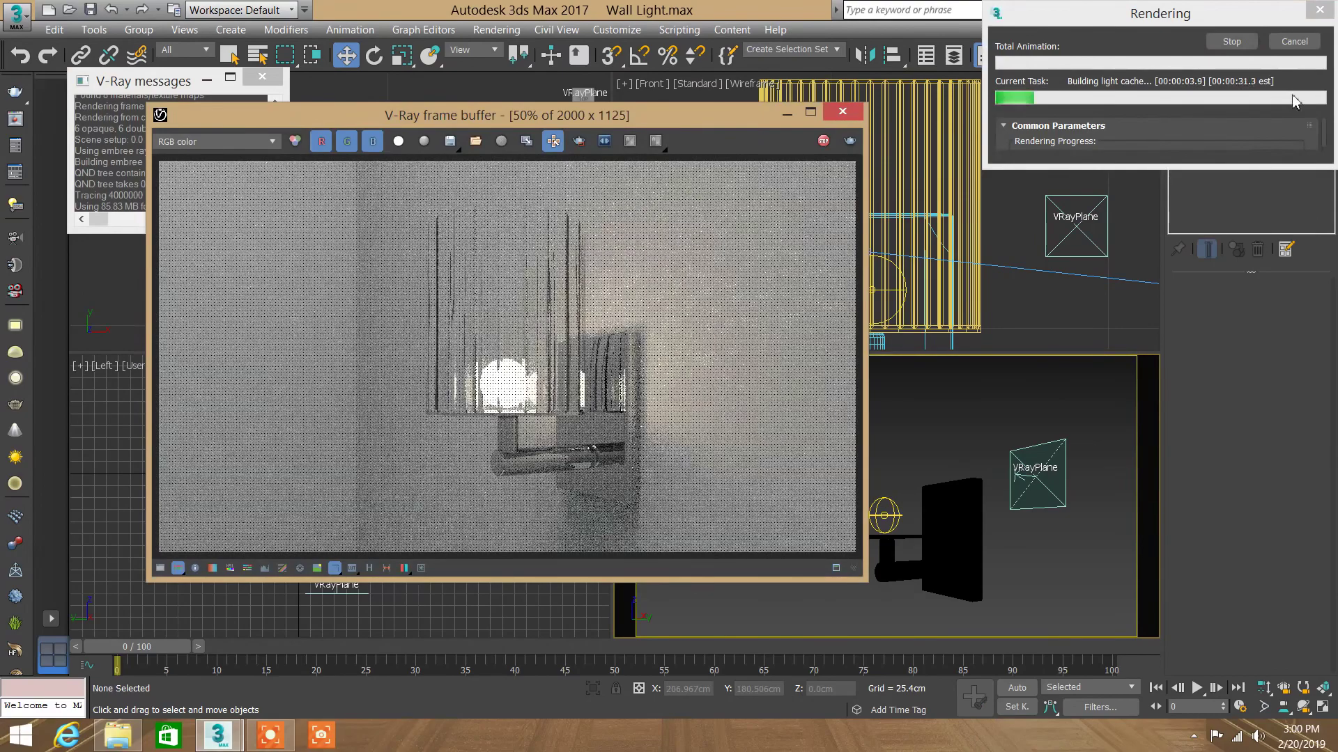
click(1292, 42)
click(897, 513)
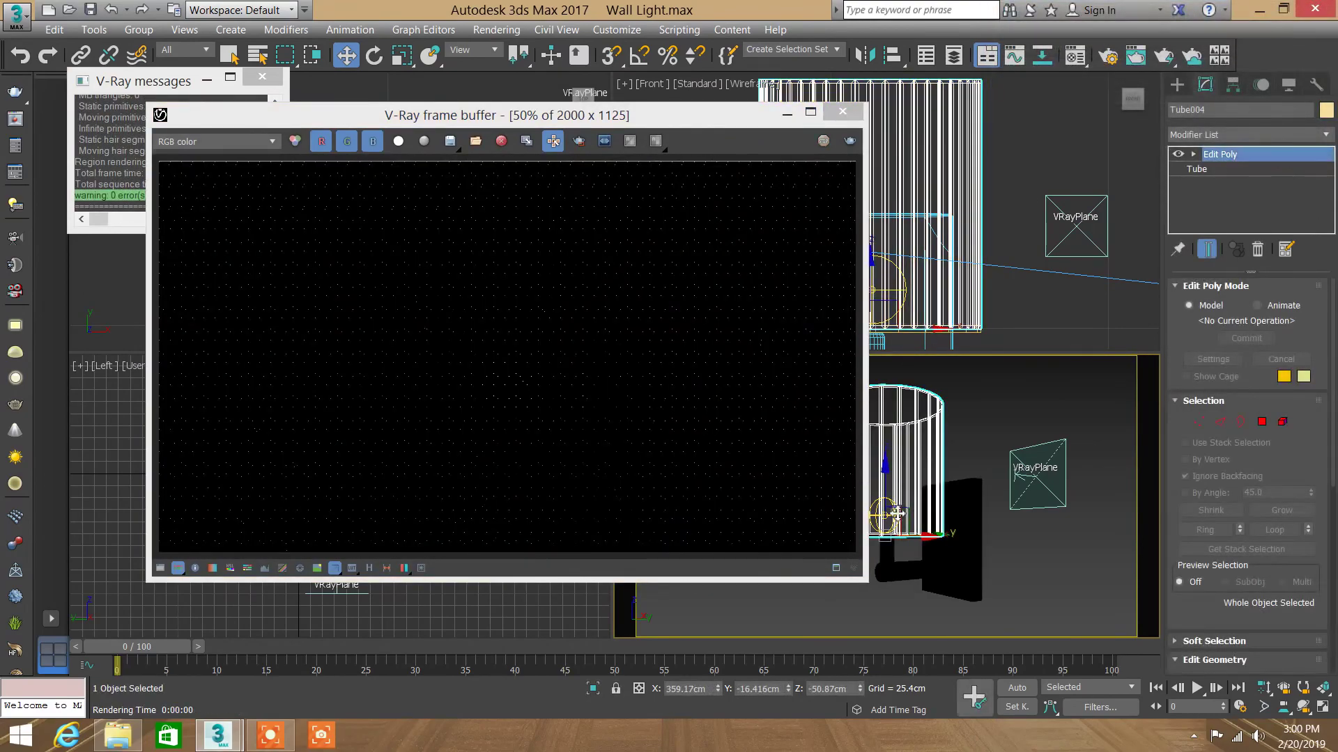
click(896, 513)
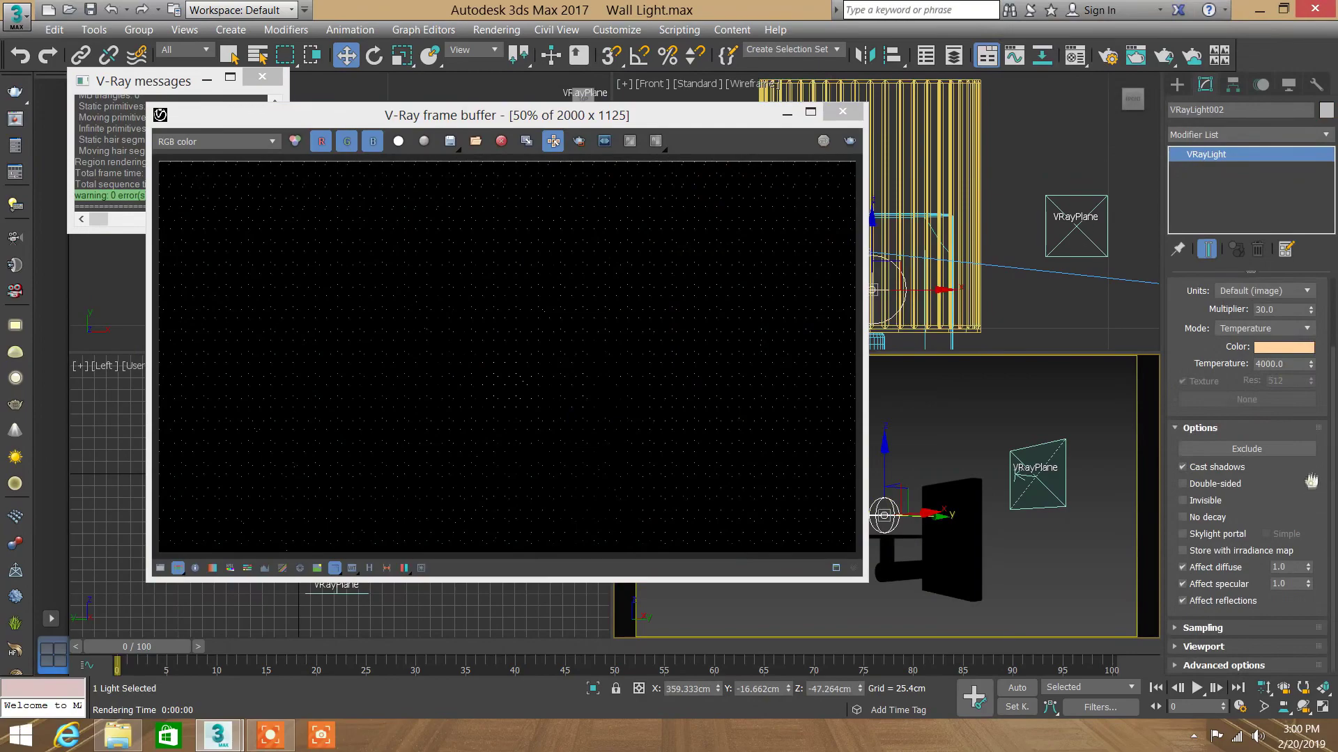
drag(1312, 489, 1301, 533)
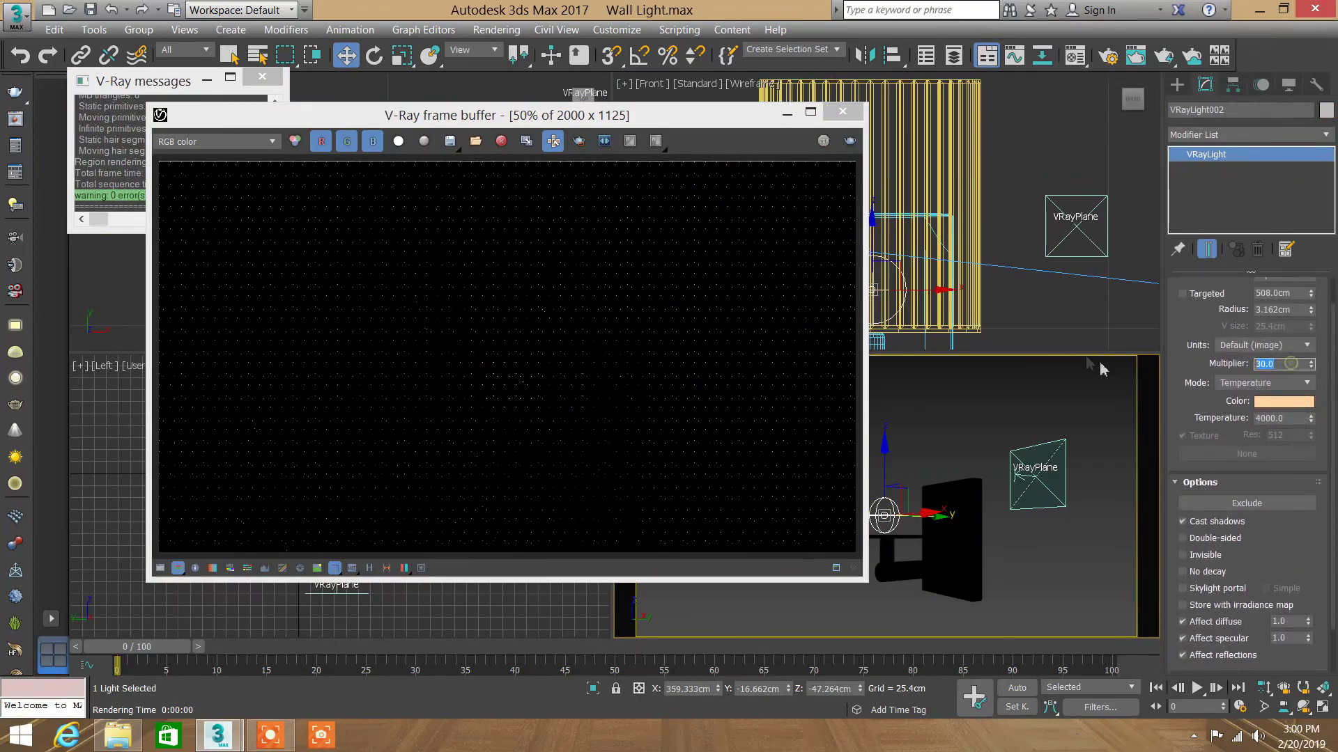
click(1025, 418)
key(q)
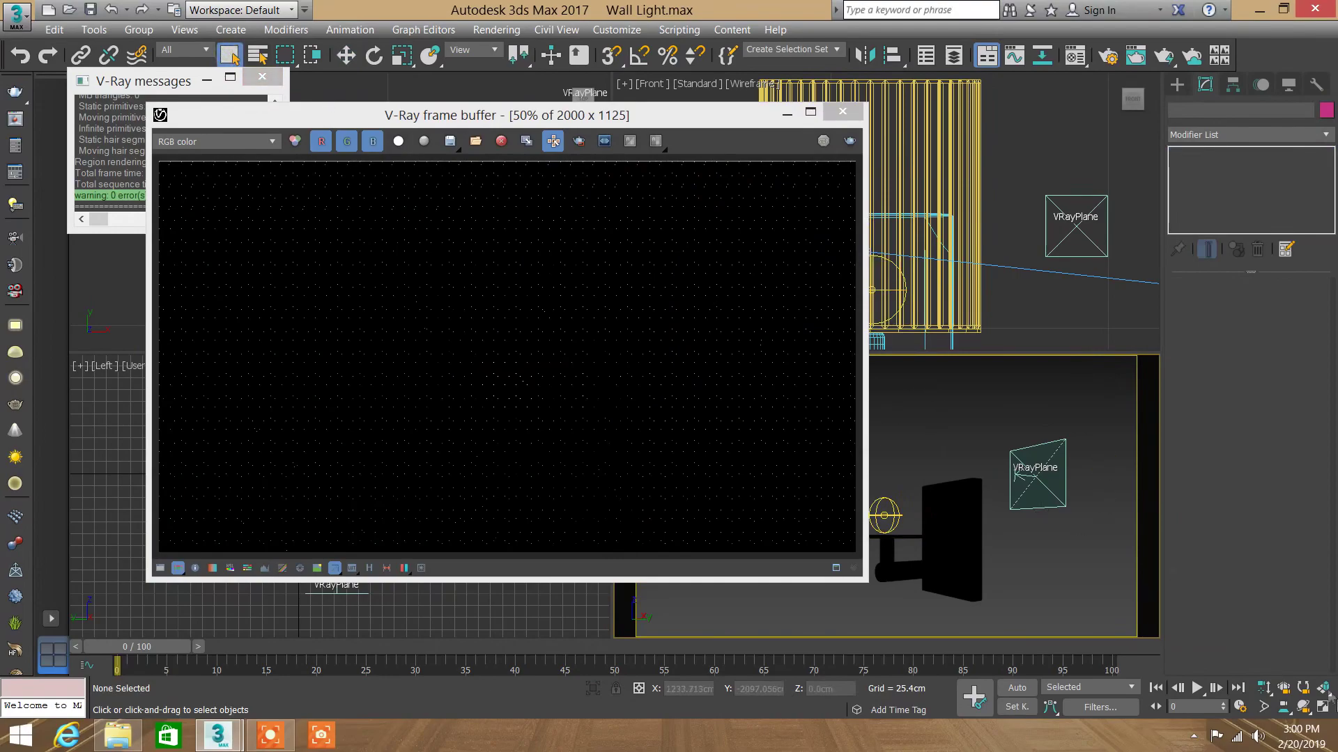
Step: Set PLEXI GLASS 1's refraction colour to grey 160 and test-render it, cancelling early
key(m)
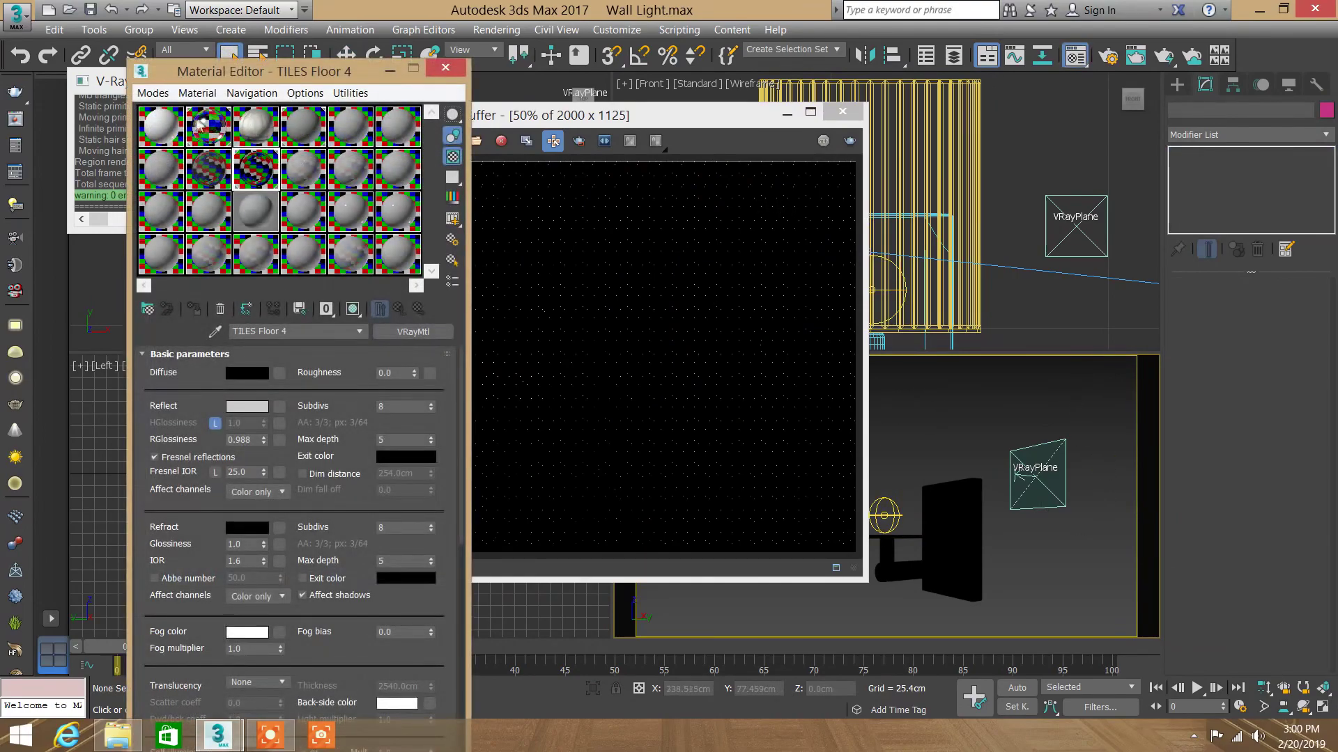
click(208, 126)
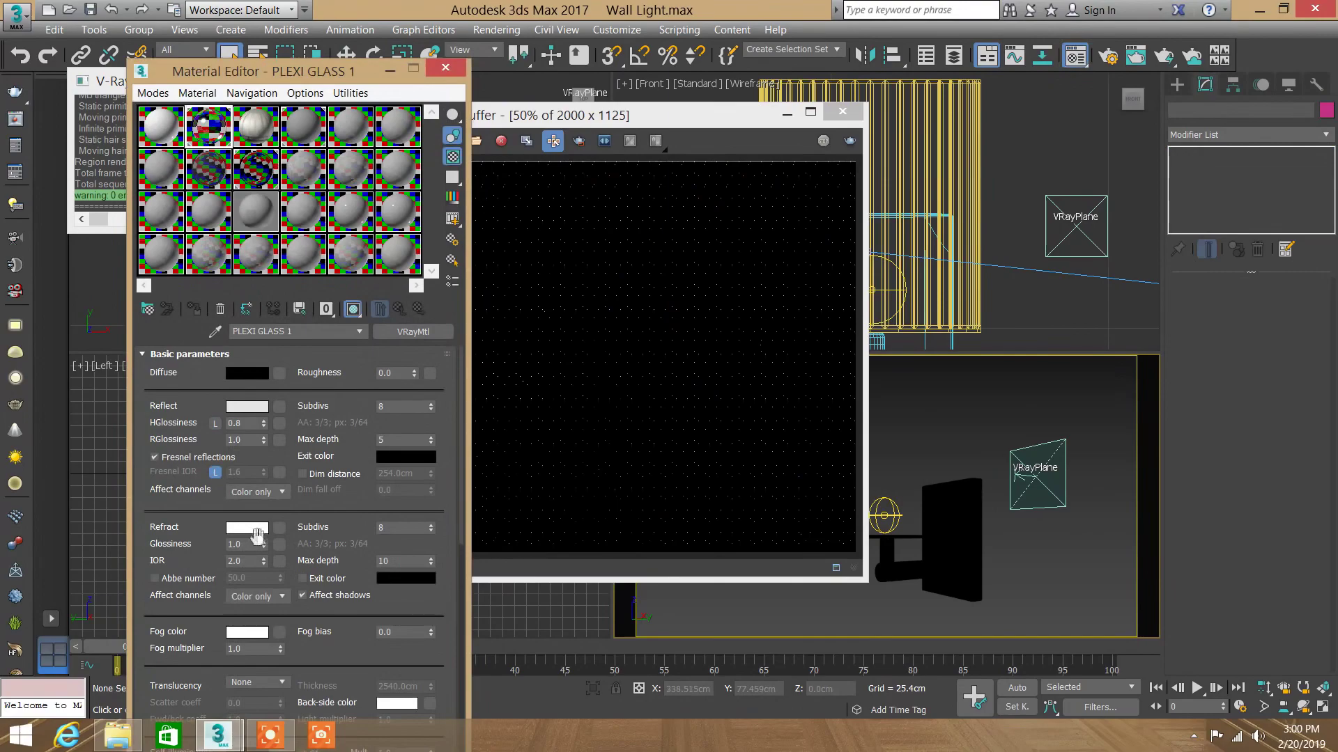
click(257, 532)
drag(459, 232, 459, 183)
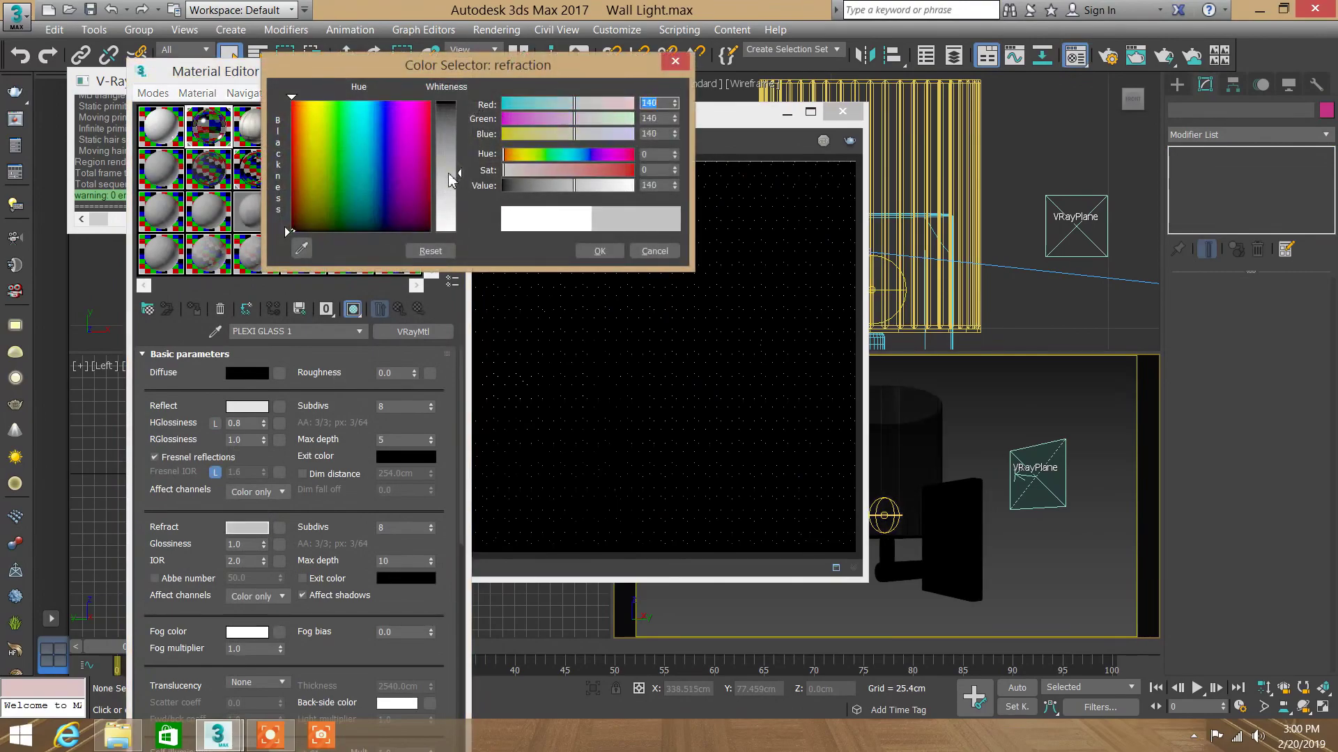
click(599, 251)
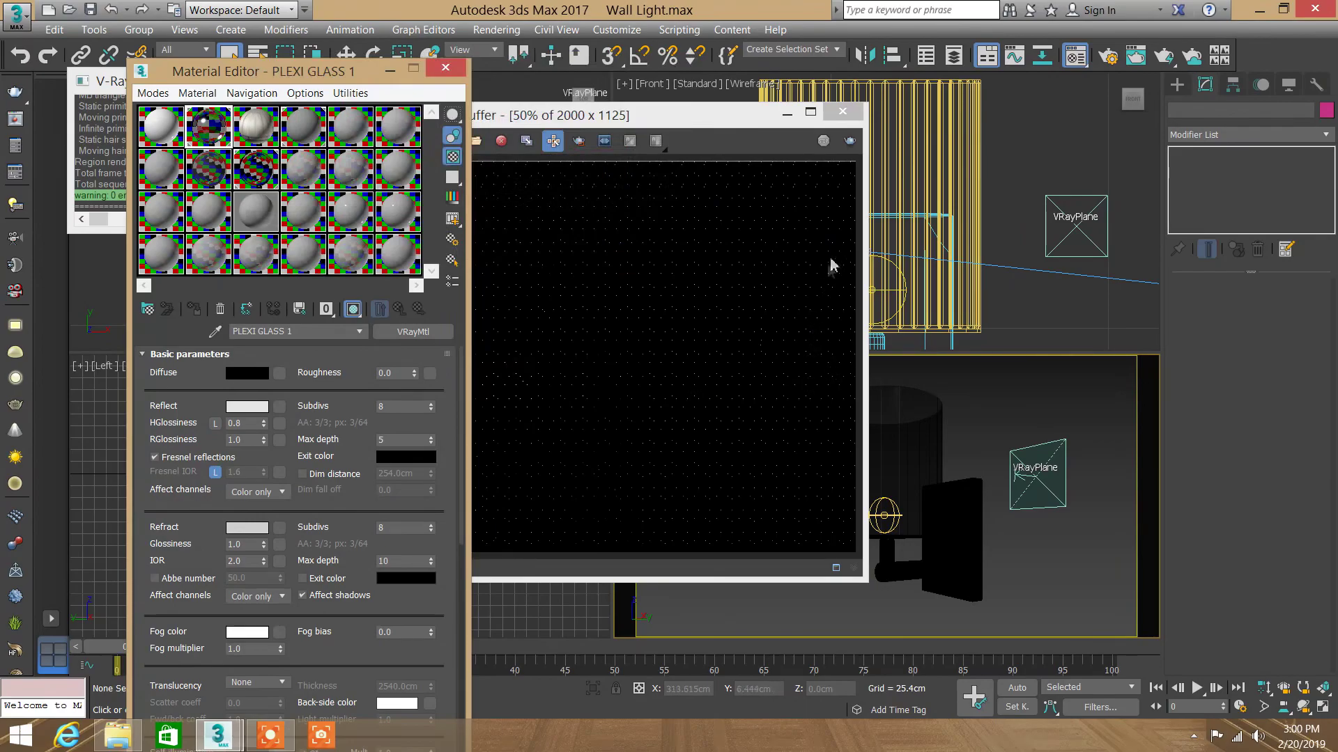
click(831, 266)
click(850, 141)
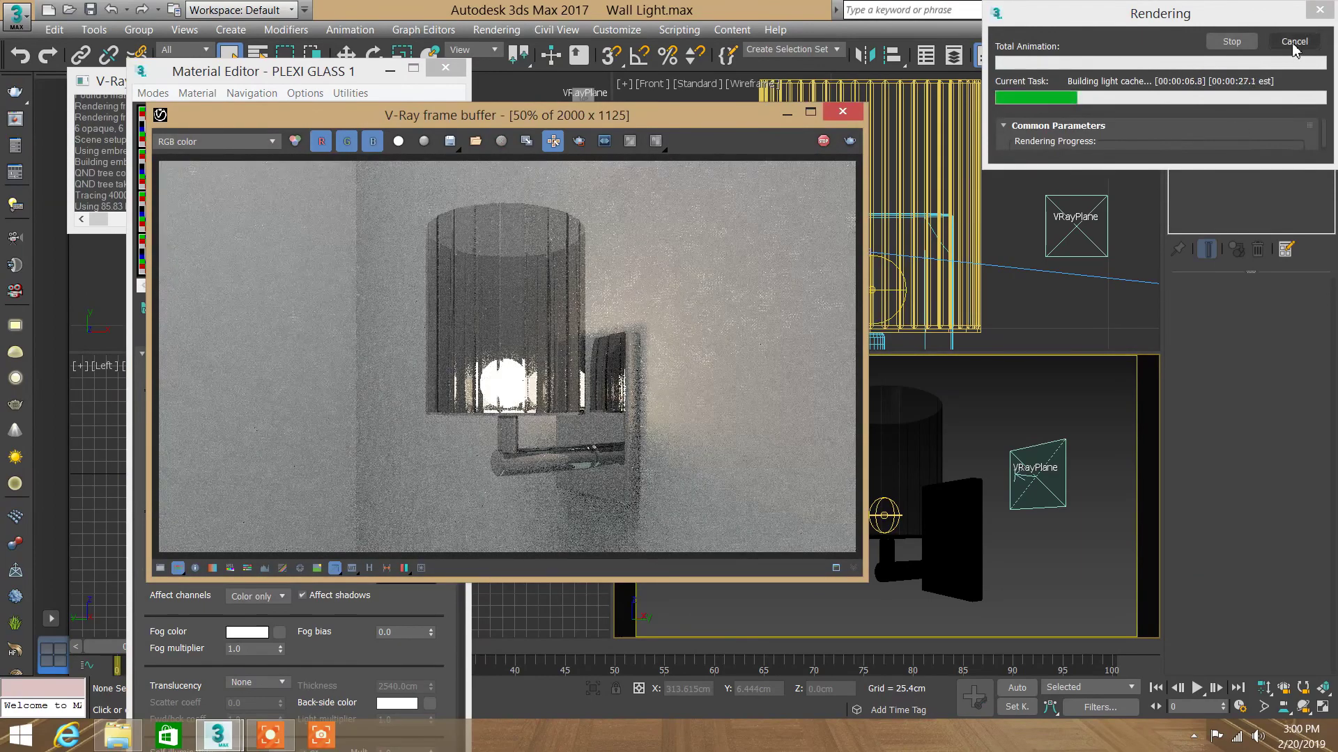
click(1294, 42)
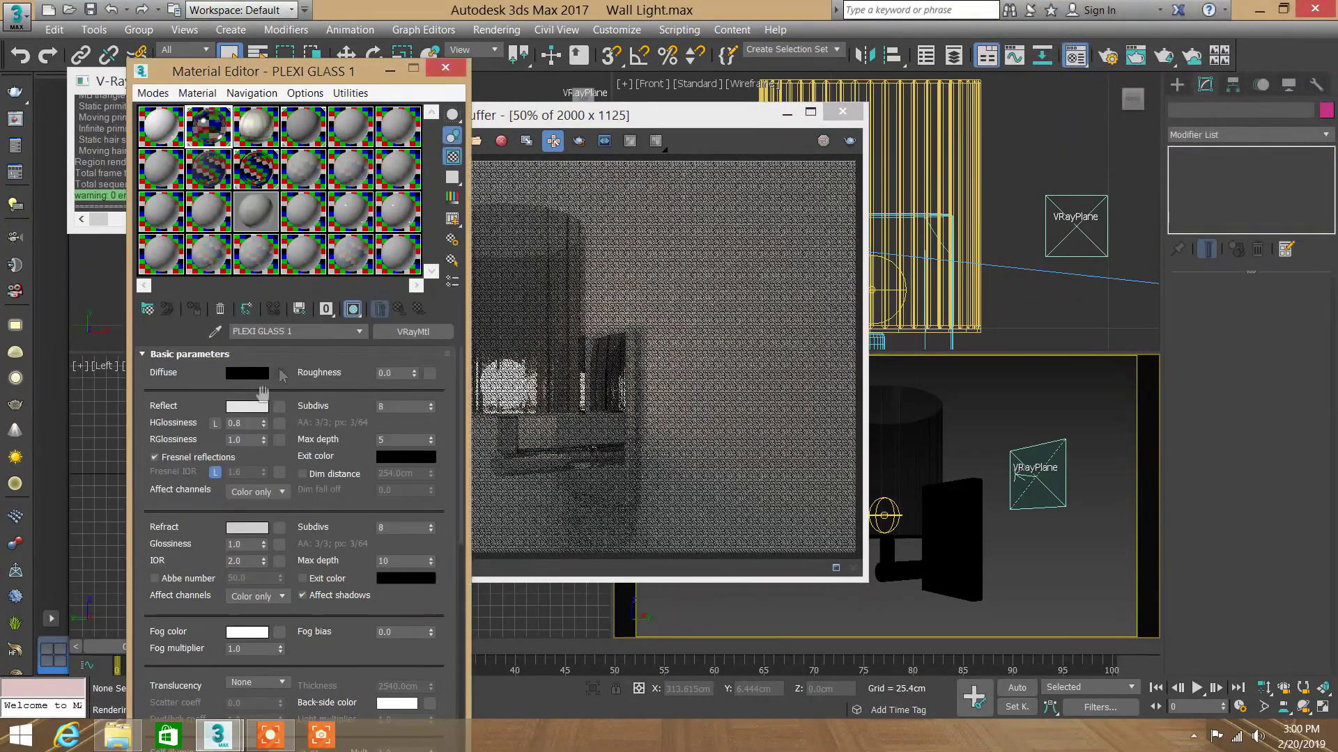
Step: Restore the plexi refraction to white 255, close the Material Editor, and re-render
click(242, 523)
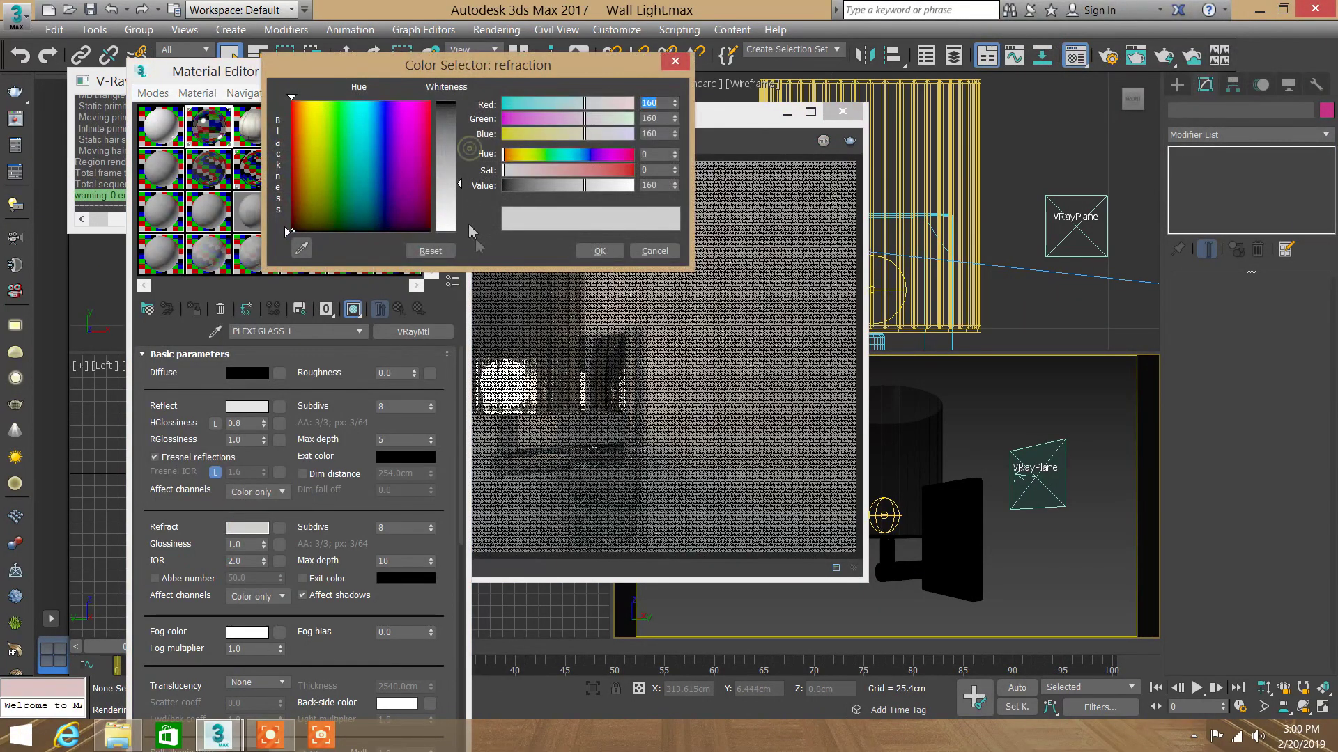
drag(472, 230, 468, 237)
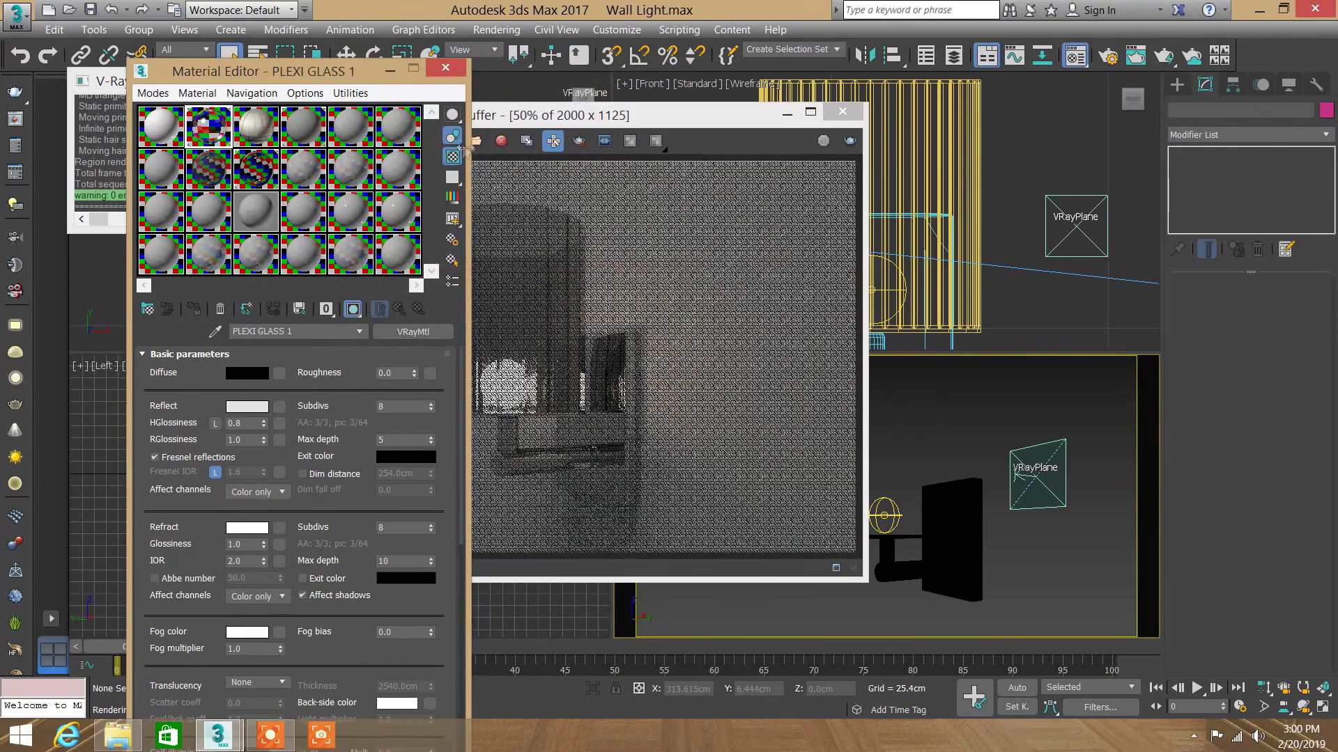
click(446, 67)
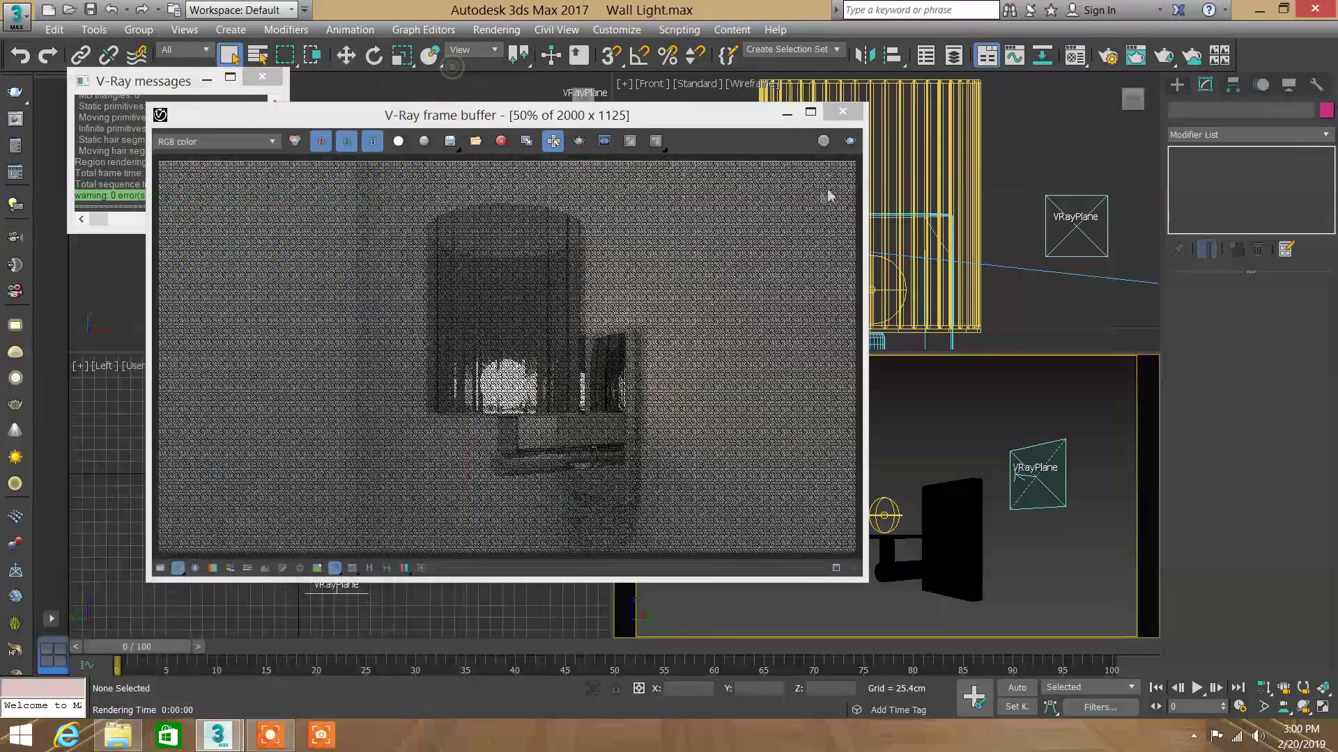
click(850, 142)
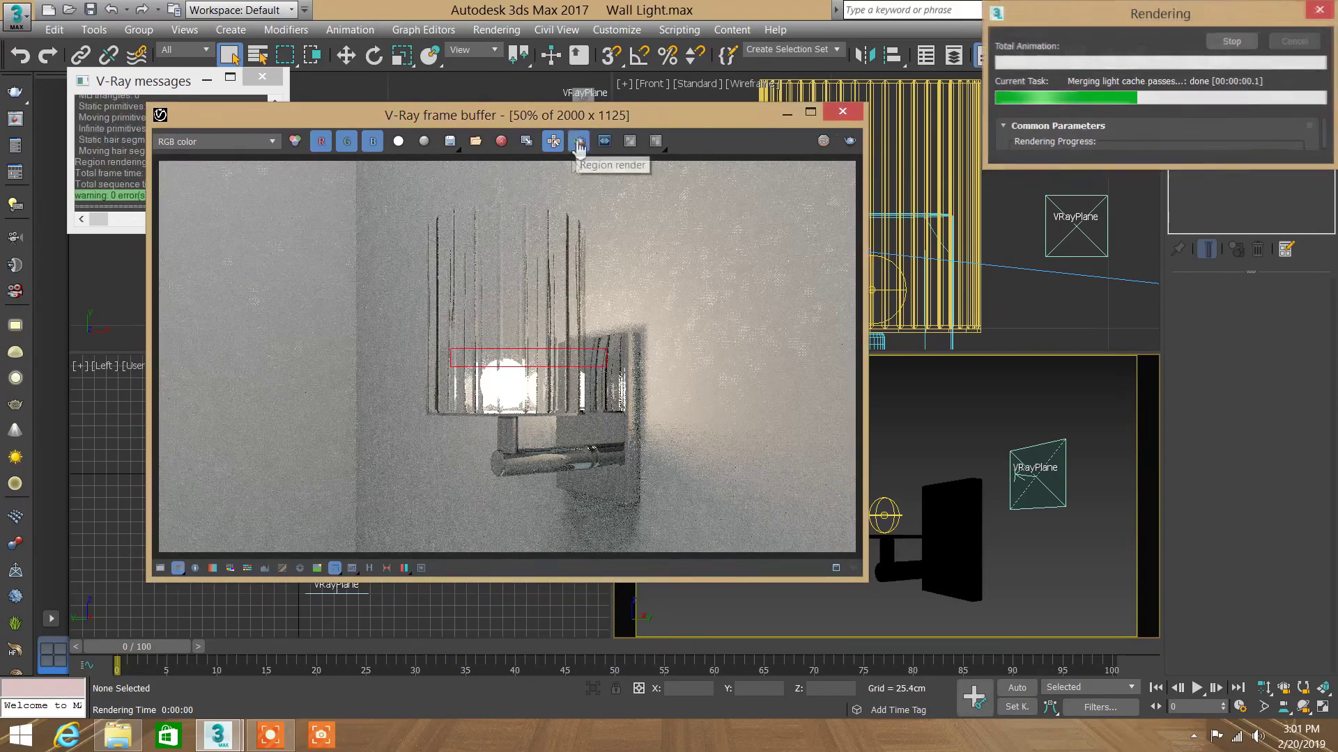
Step: Render only a region box drawn around the wall light
drag(377, 166, 694, 552)
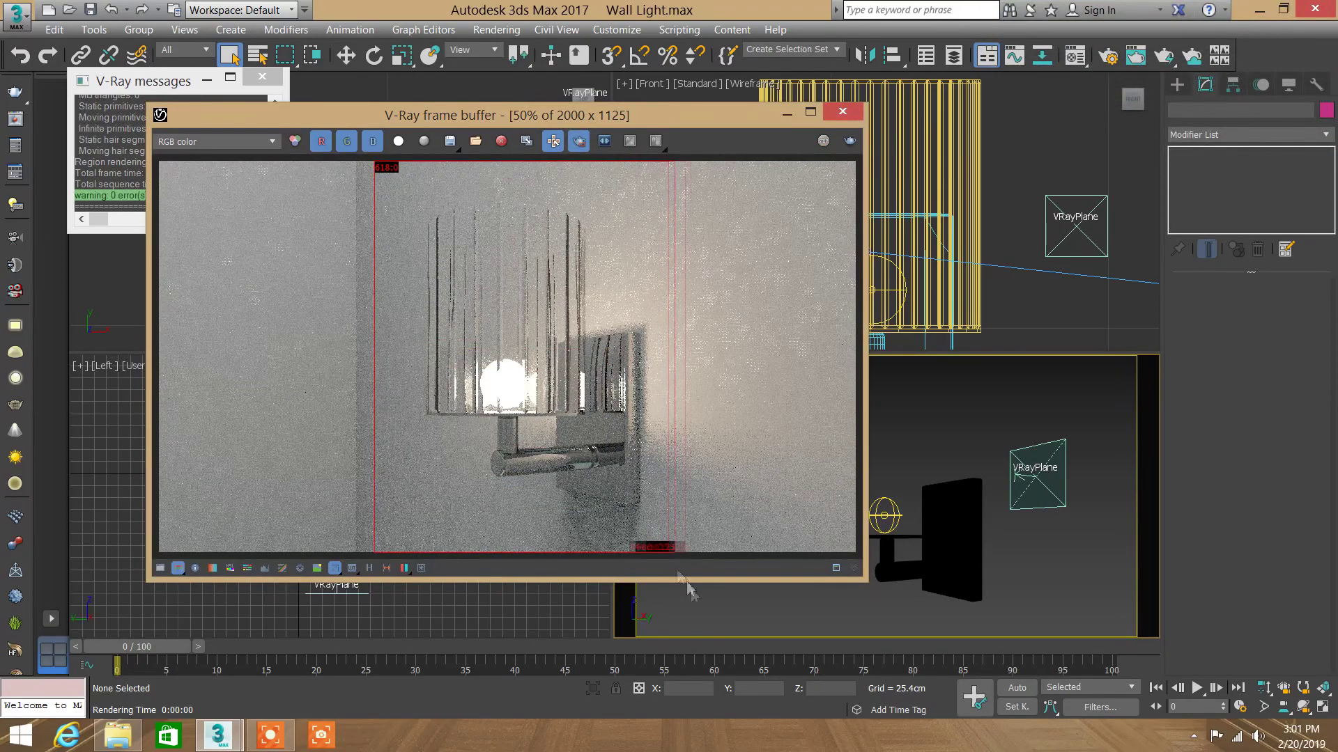
click(849, 141)
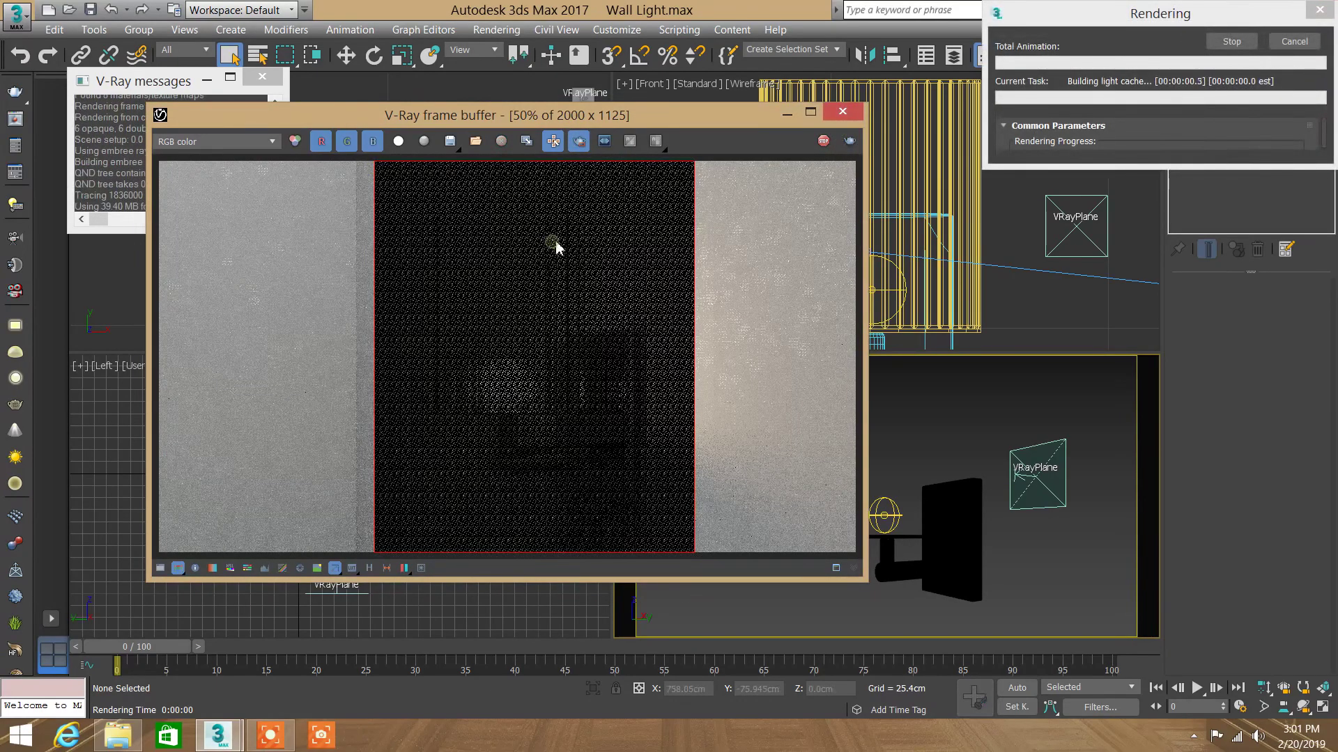
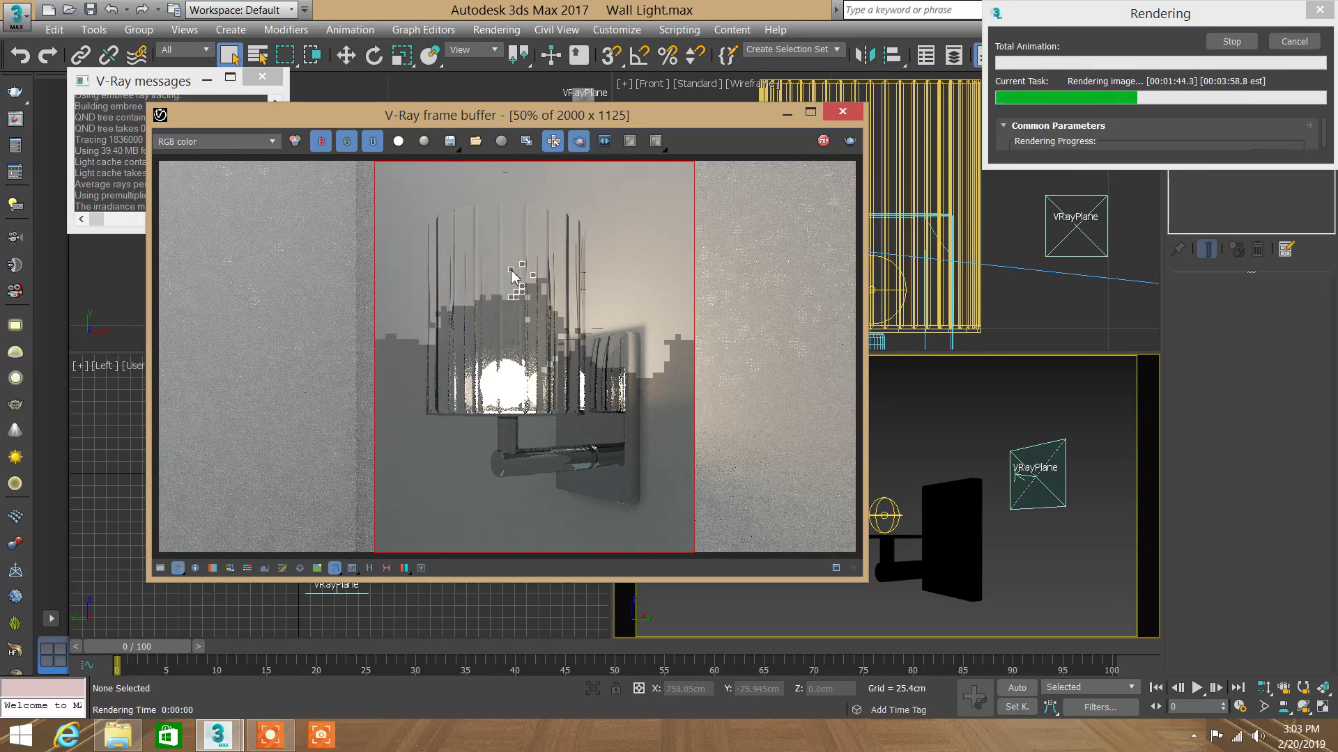
Step: Inspect the finished 2000 x 1125 V-Ray wall sconce render by zooming and panning the frame buffer
scroll(523, 278, up, 2)
scroll(541, 283, down, 2)
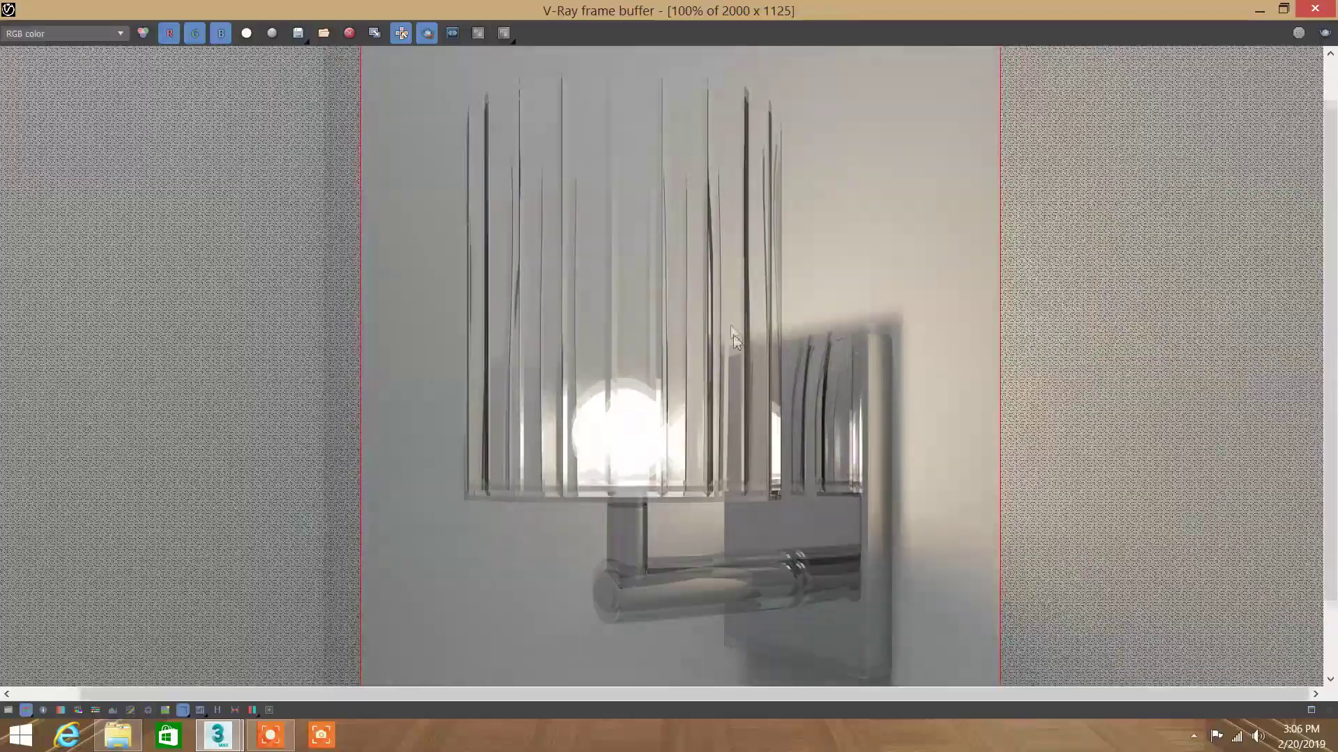
mouse_move(733, 335)
middle_down()
mouse_move(721, 240)
mouse_move(742, 283)
middle_up()
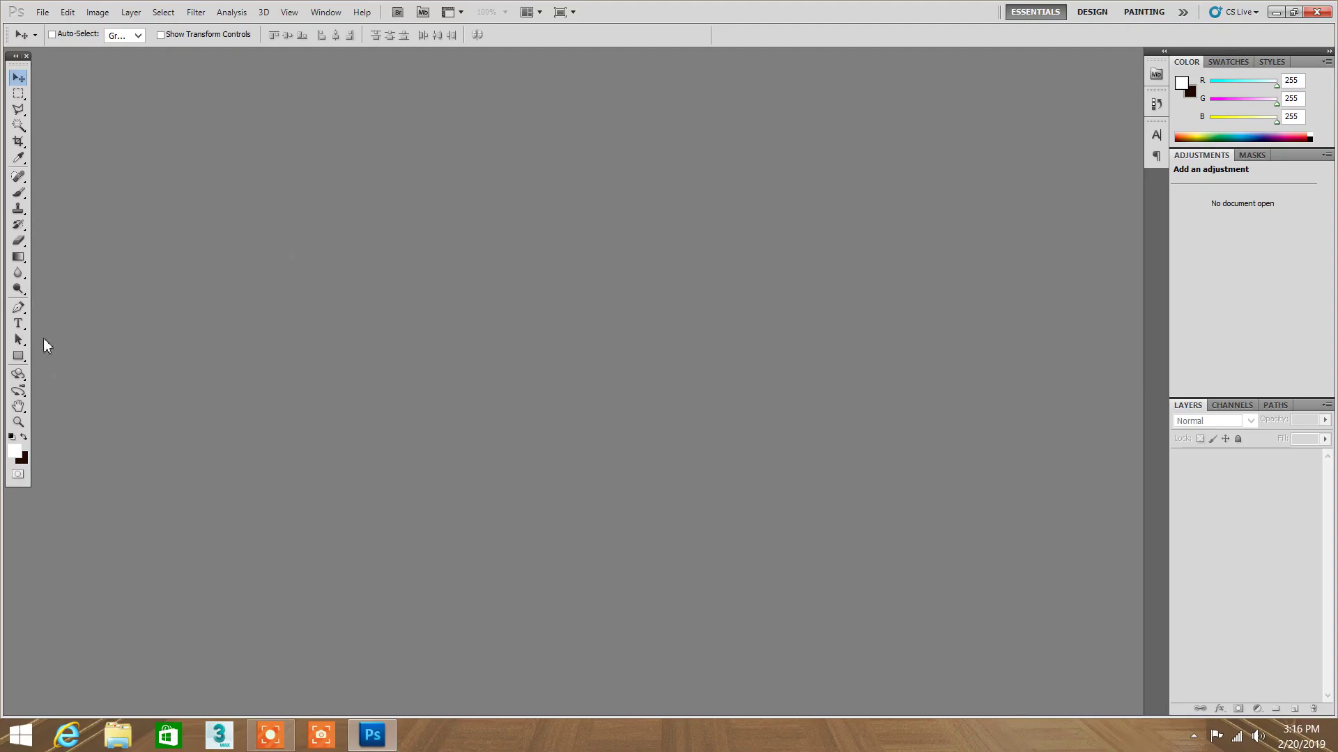
Step: Open Wall Light.jpg from the Desktop's Plot 8 folder
click(42, 12)
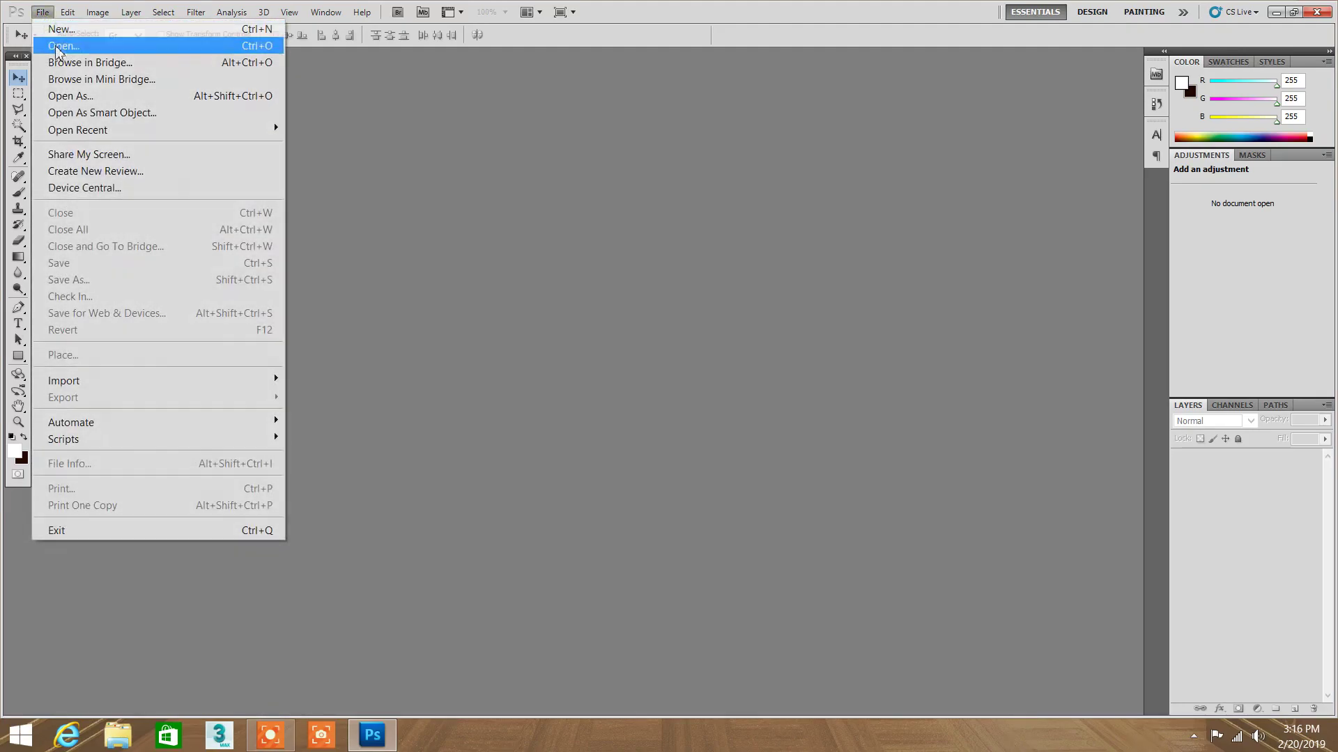
click(62, 41)
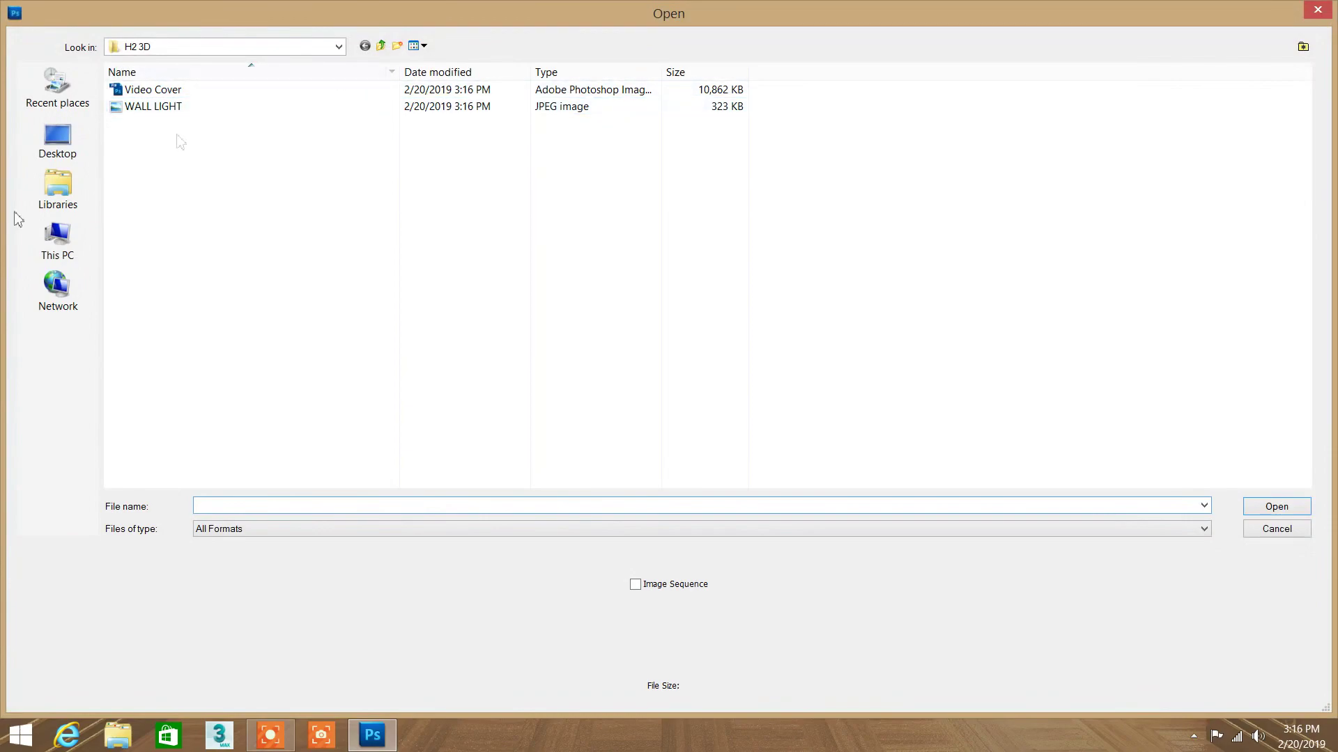
click(58, 138)
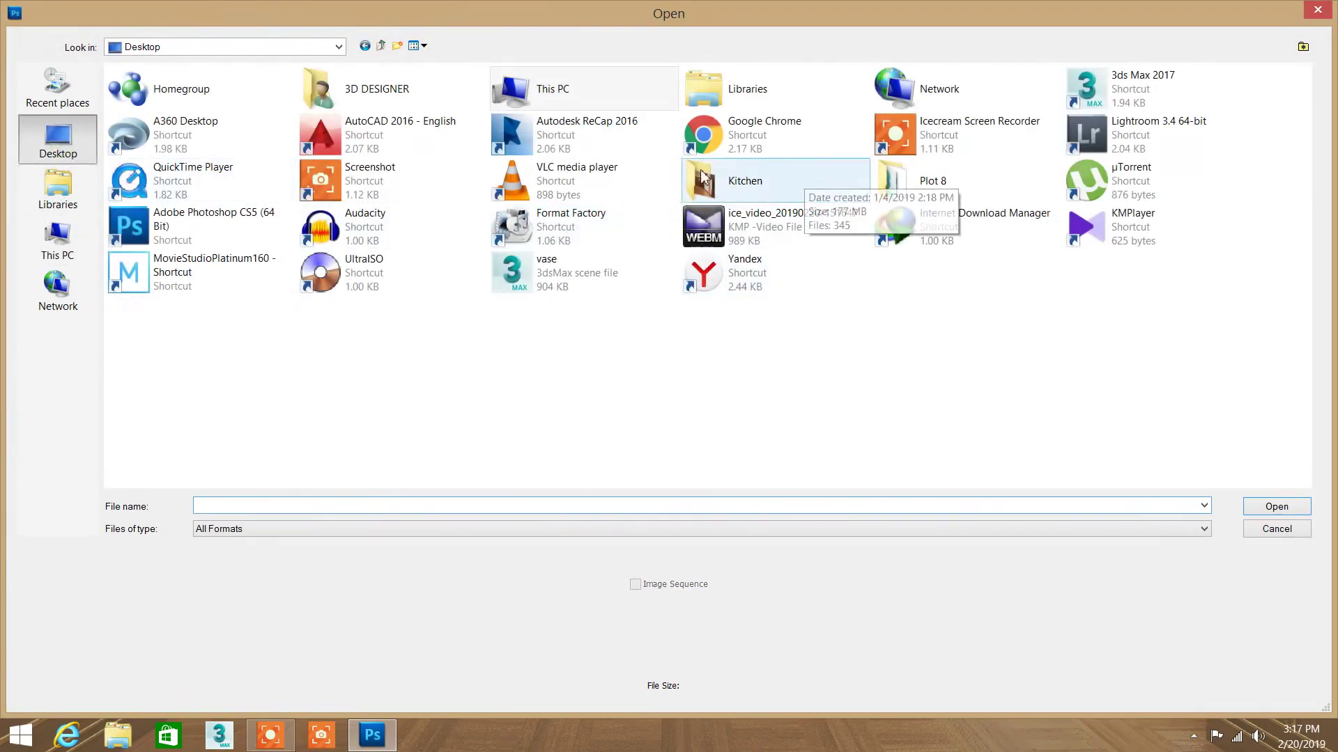
double_click(919, 182)
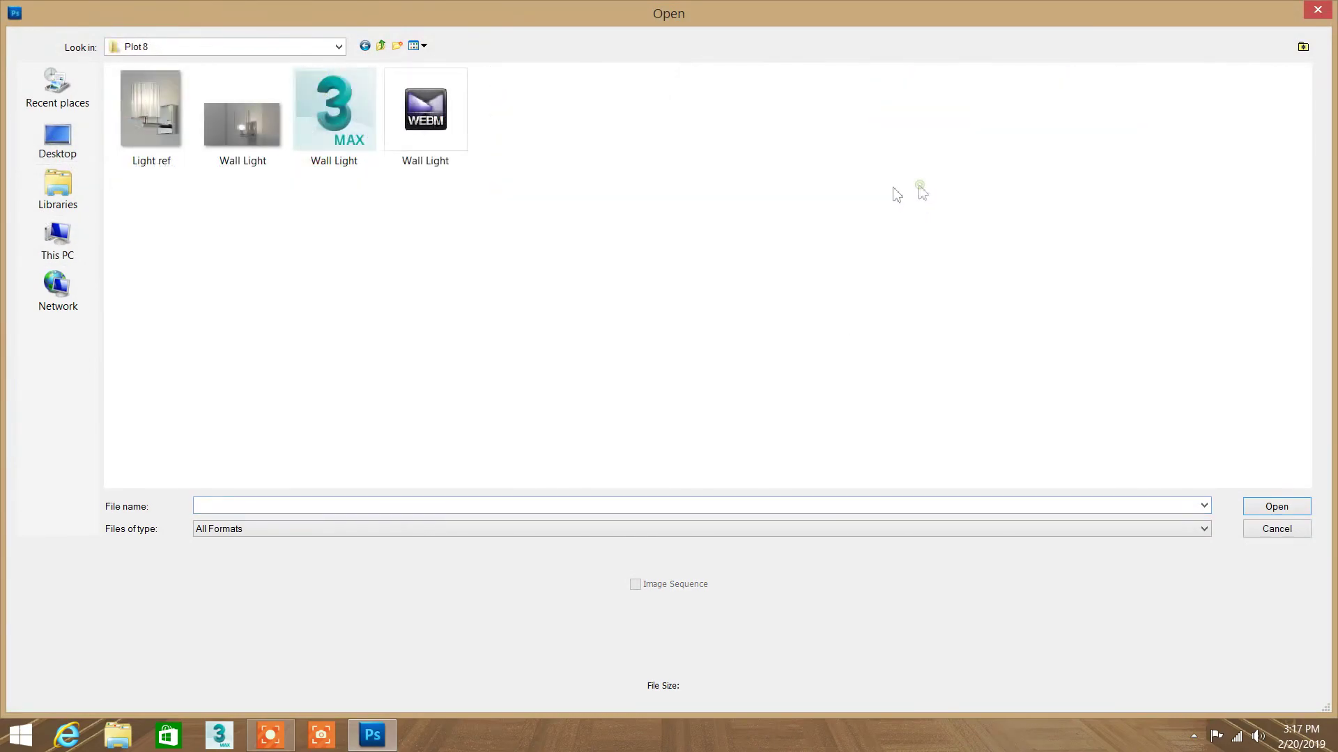
click(239, 131)
double_click(240, 131)
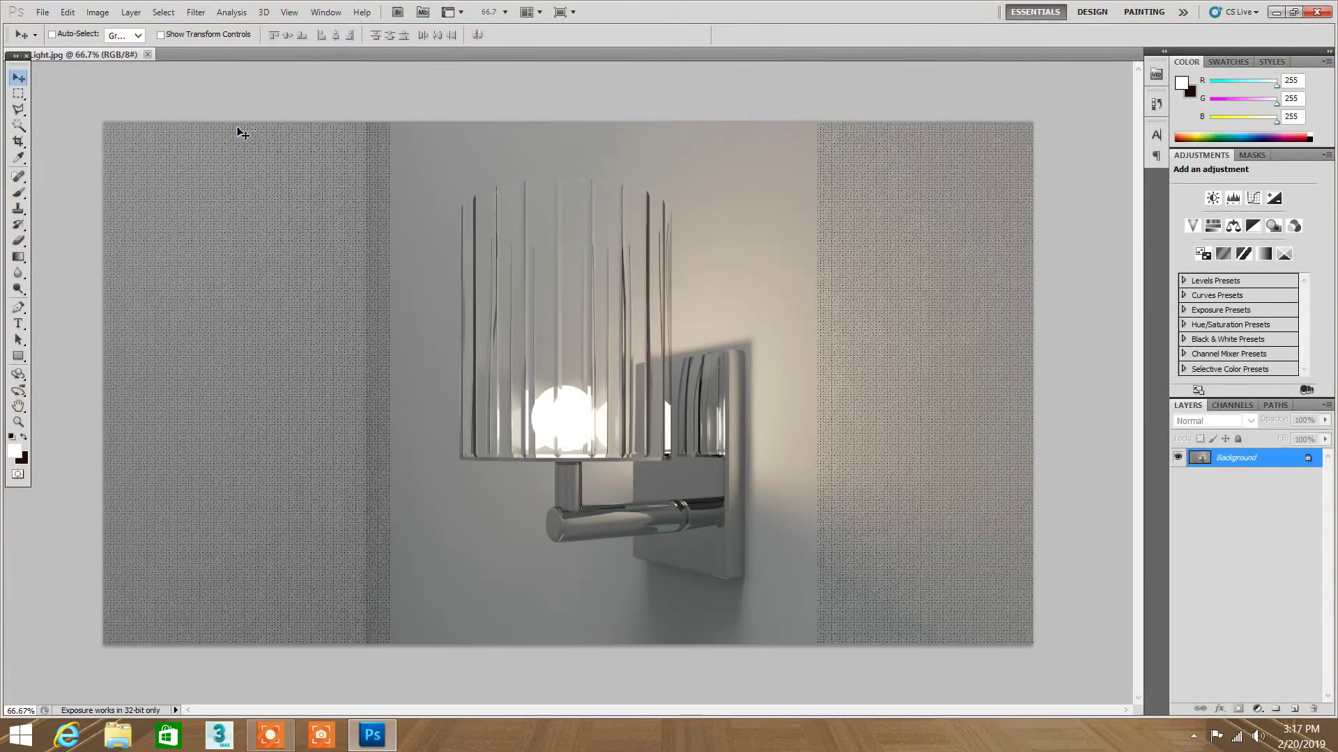
Step: Crop the render to a tall portrait frame around the lamp and zoom to 79.4%
click(18, 94)
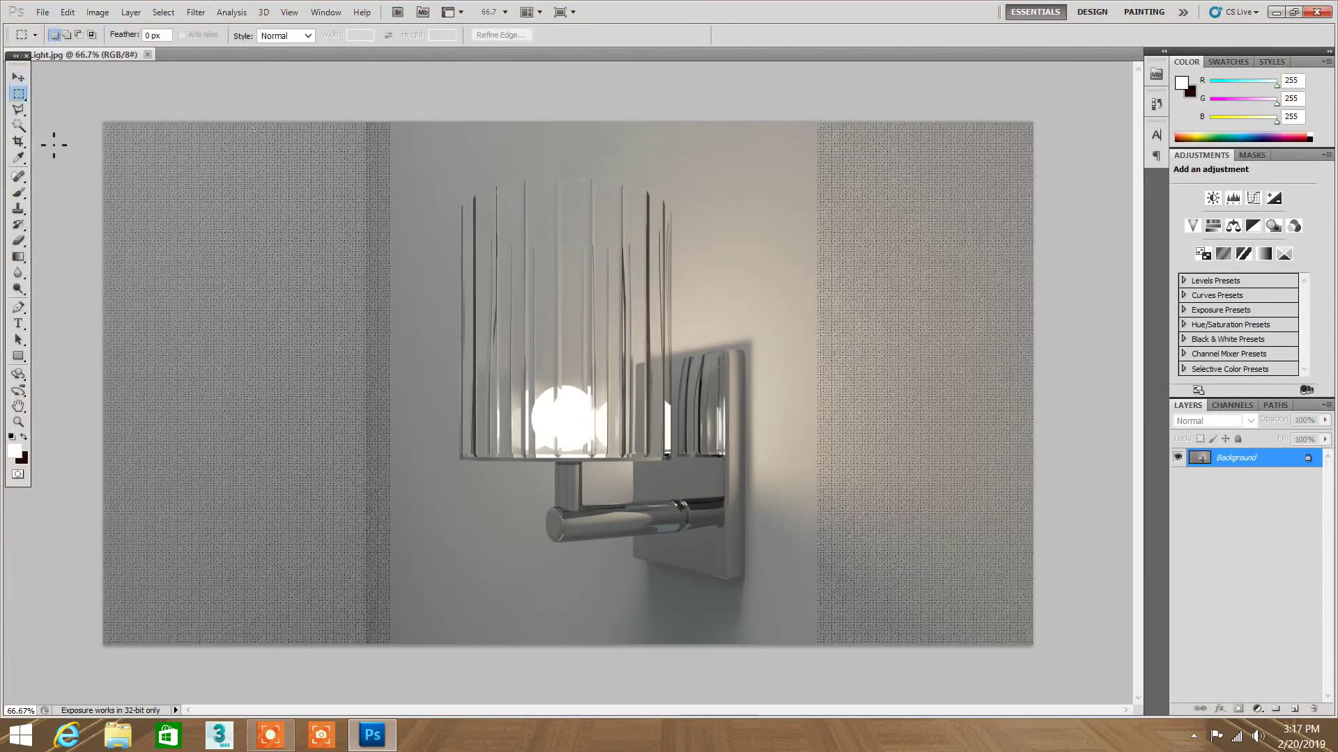
click(17, 143)
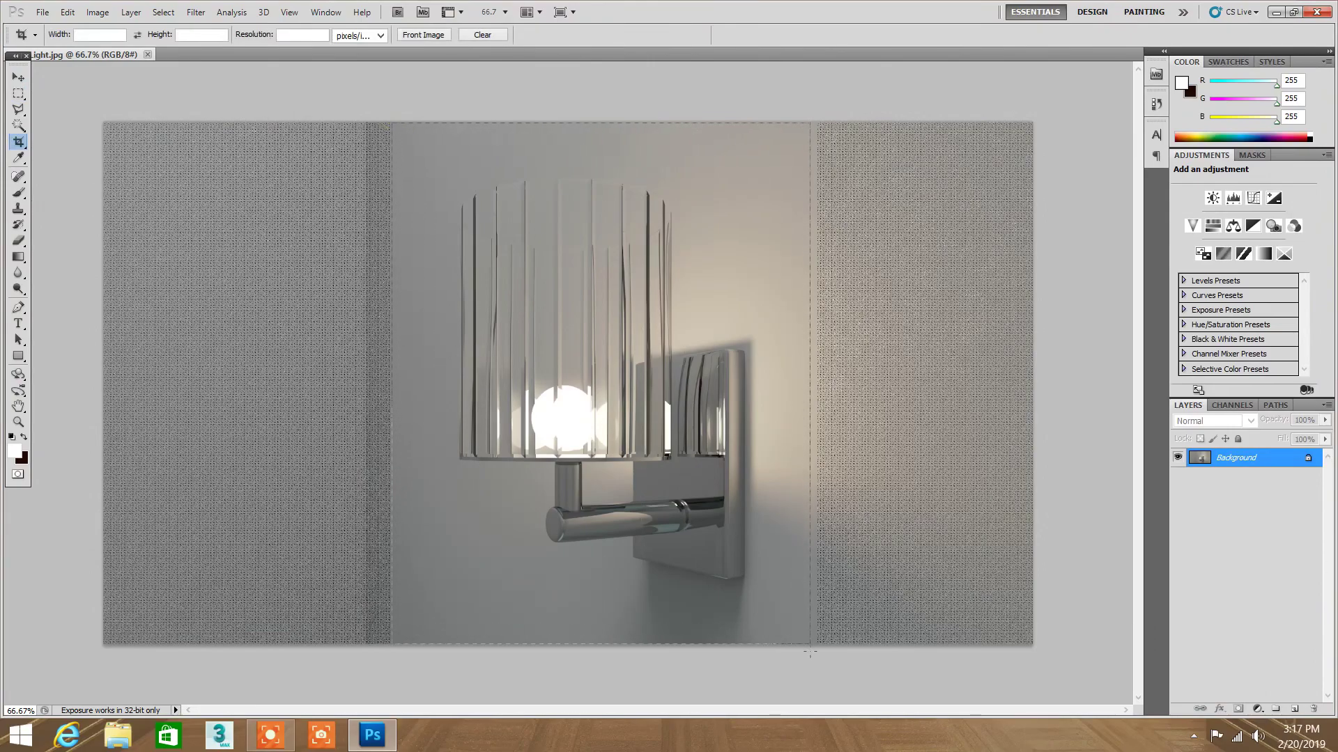
drag(809, 651, 809, 645)
key(Return)
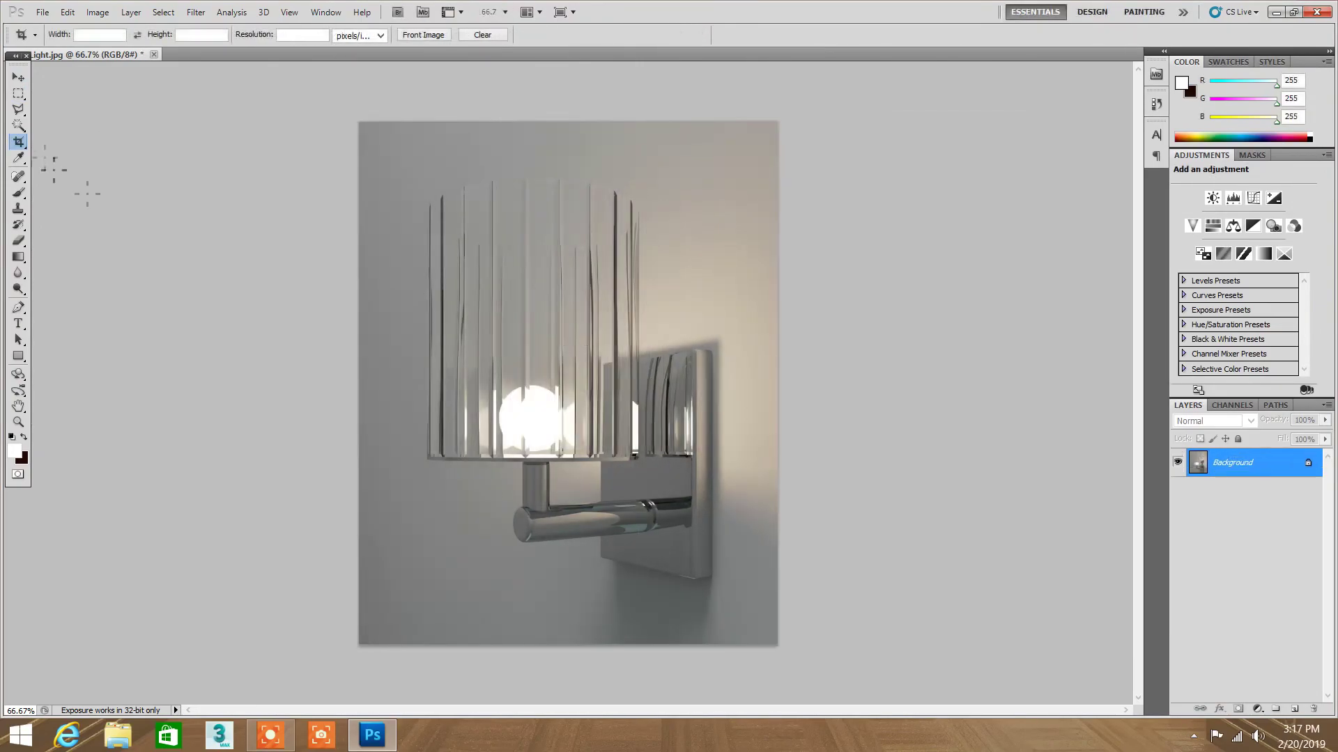
key(v)
click(19, 422)
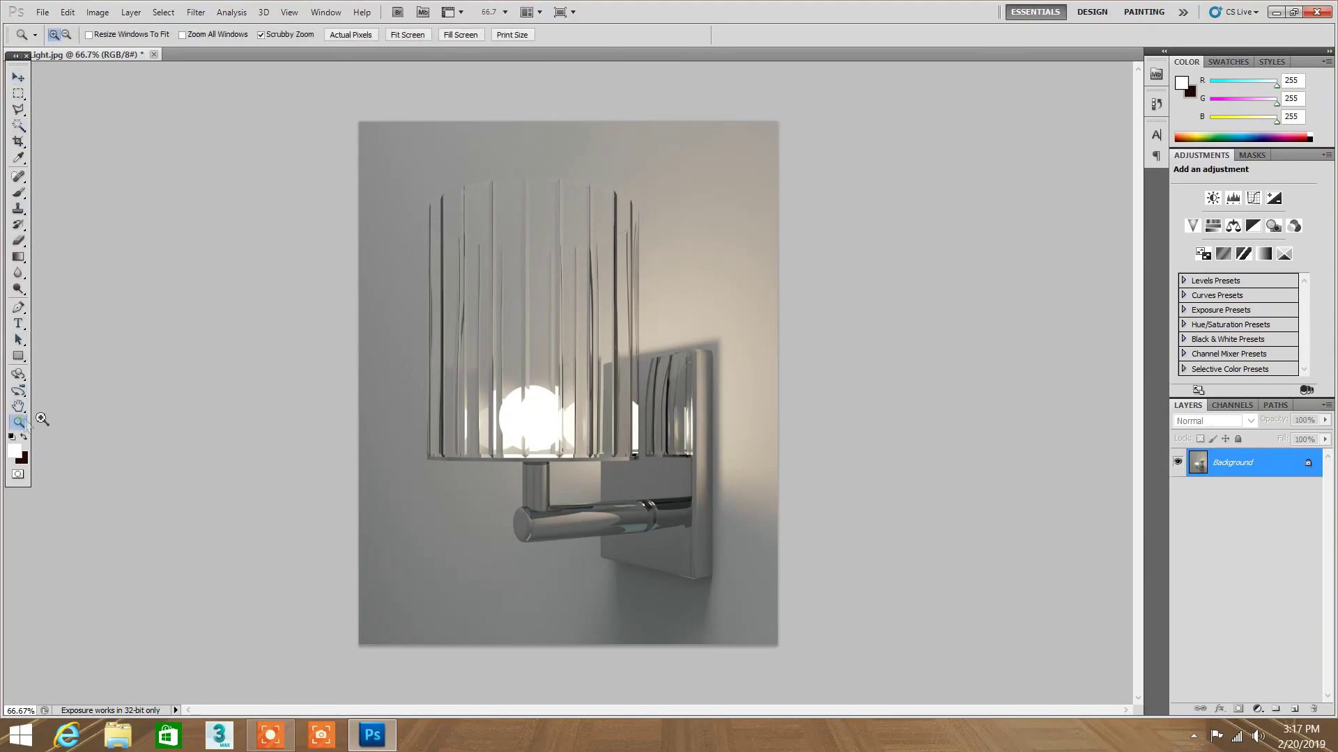
drag(471, 291, 481, 293)
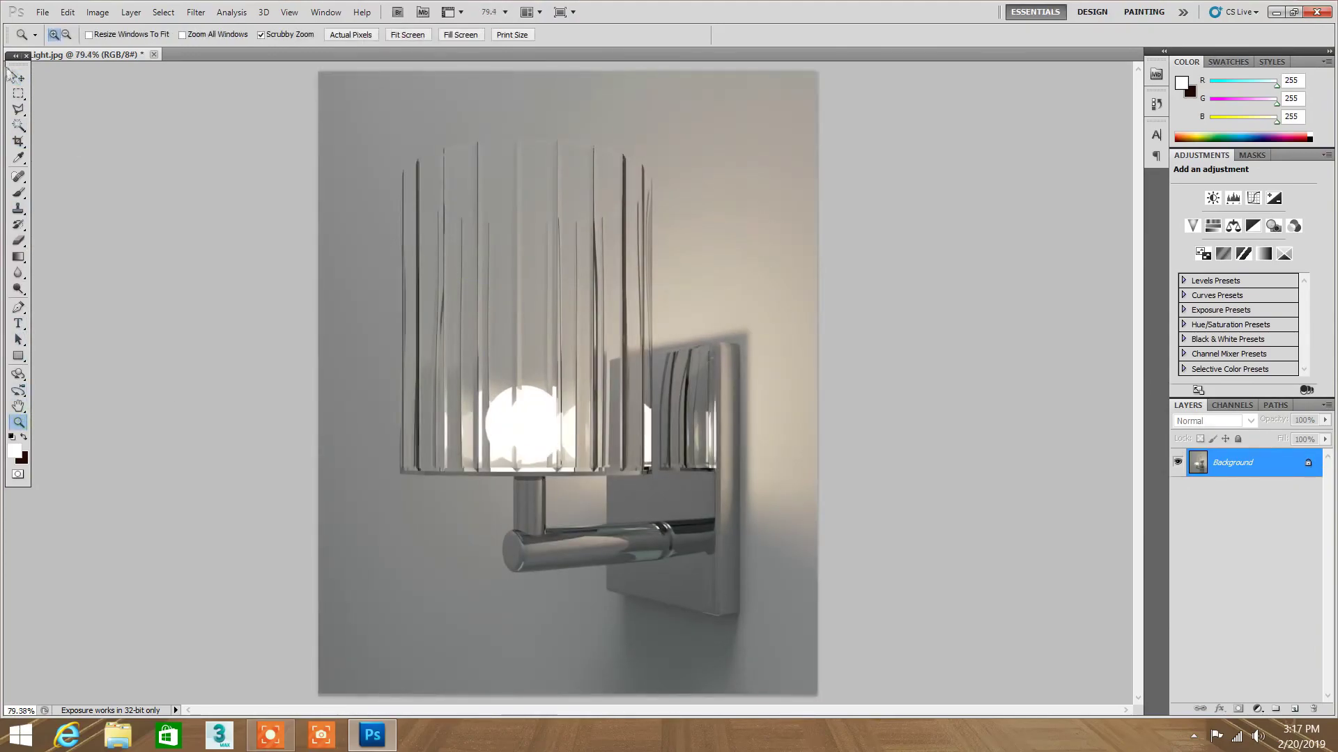
click(18, 76)
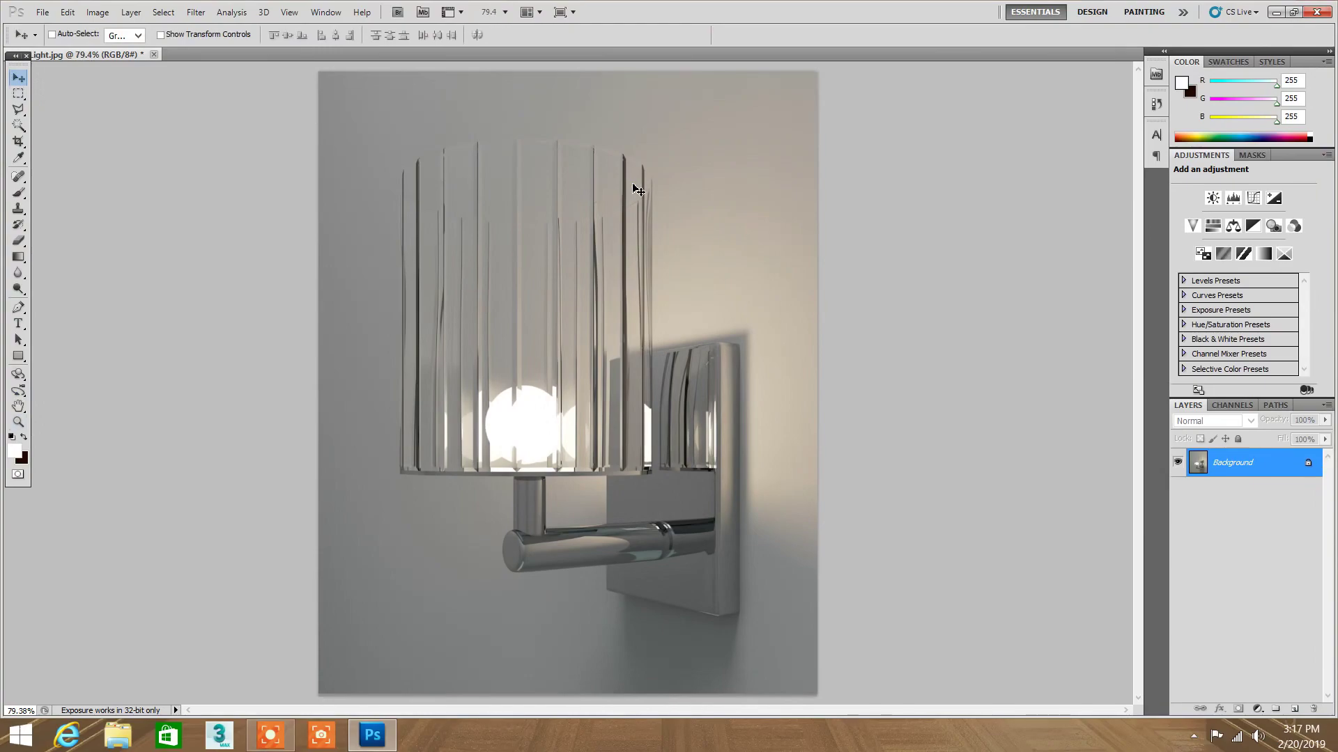
click(105, 14)
mouse_move(127, 54)
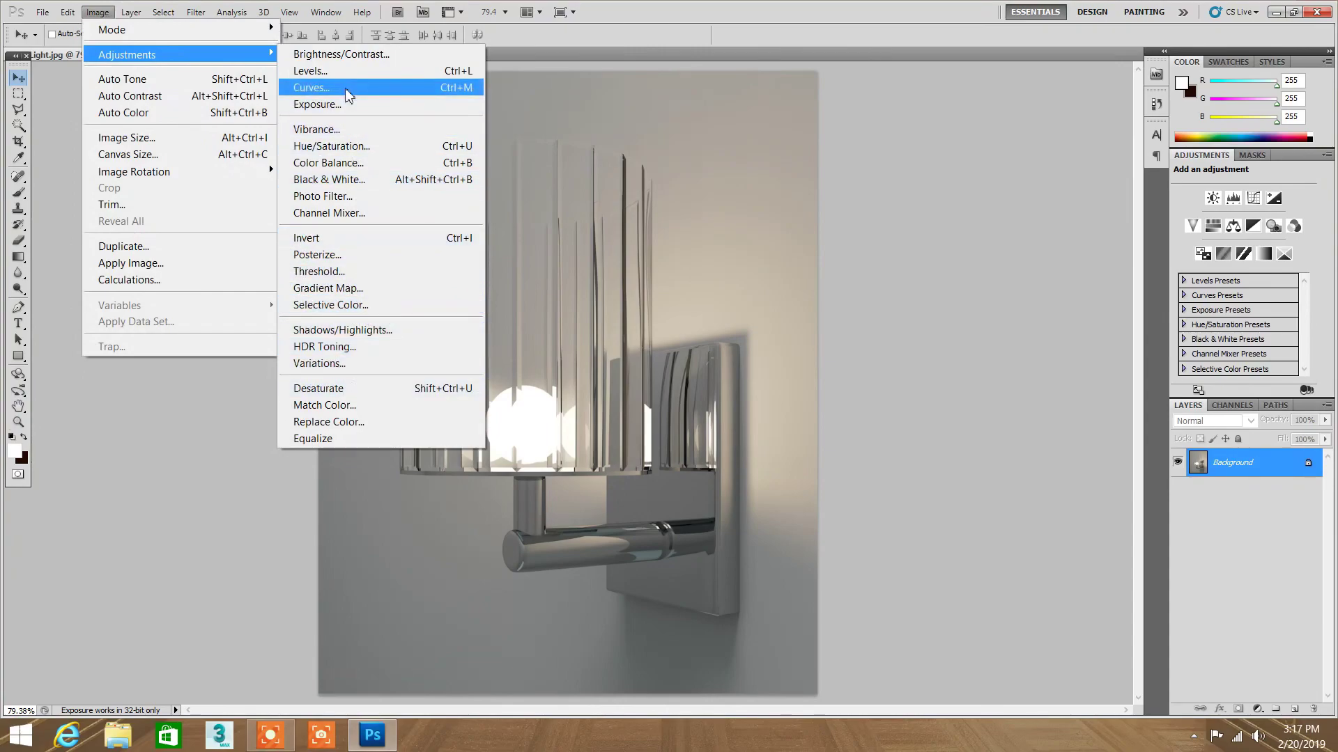
Step: Apply a Curves S-curve with raised highlights and lowered shadows to the sconce render
click(480, 87)
mouse_move(1085, 117)
mouse_down()
mouse_move(1089, 127)
mouse_move(926, 134)
mouse_up()
drag(1034, 232, 1035, 213)
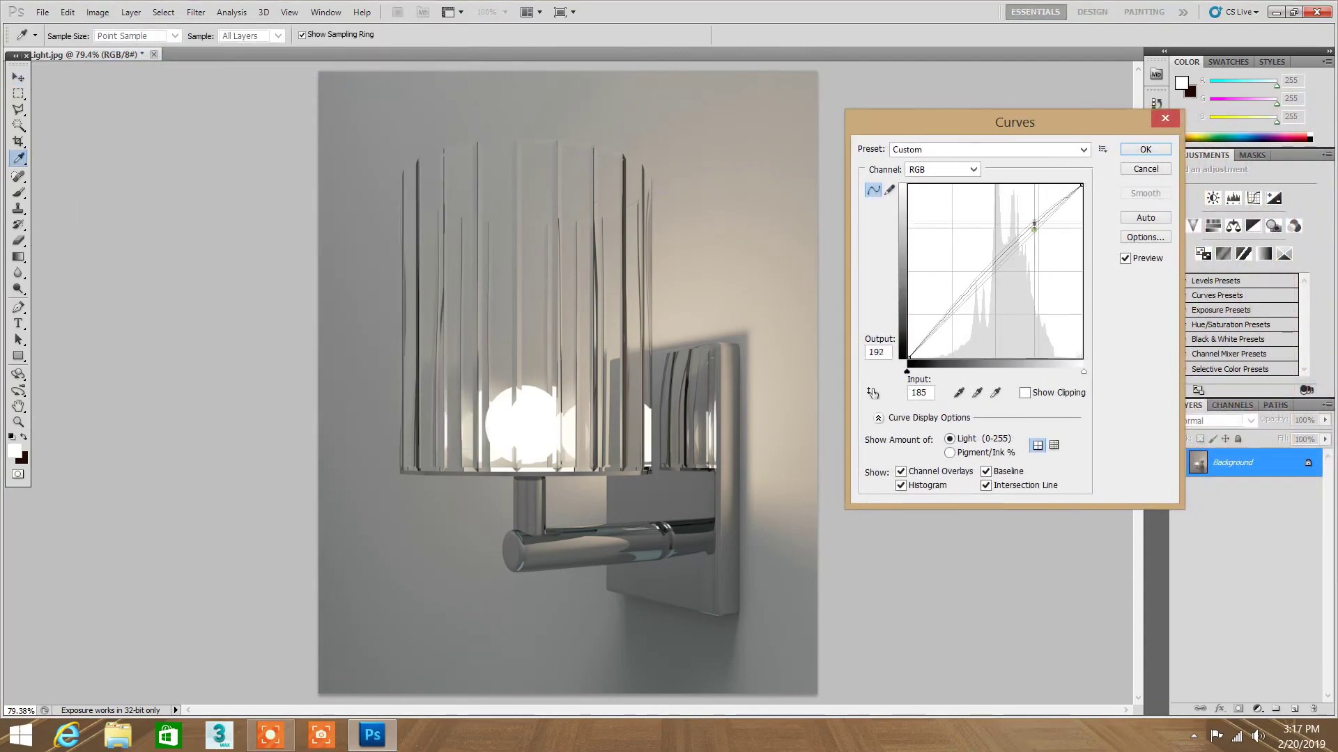
drag(958, 293, 962, 324)
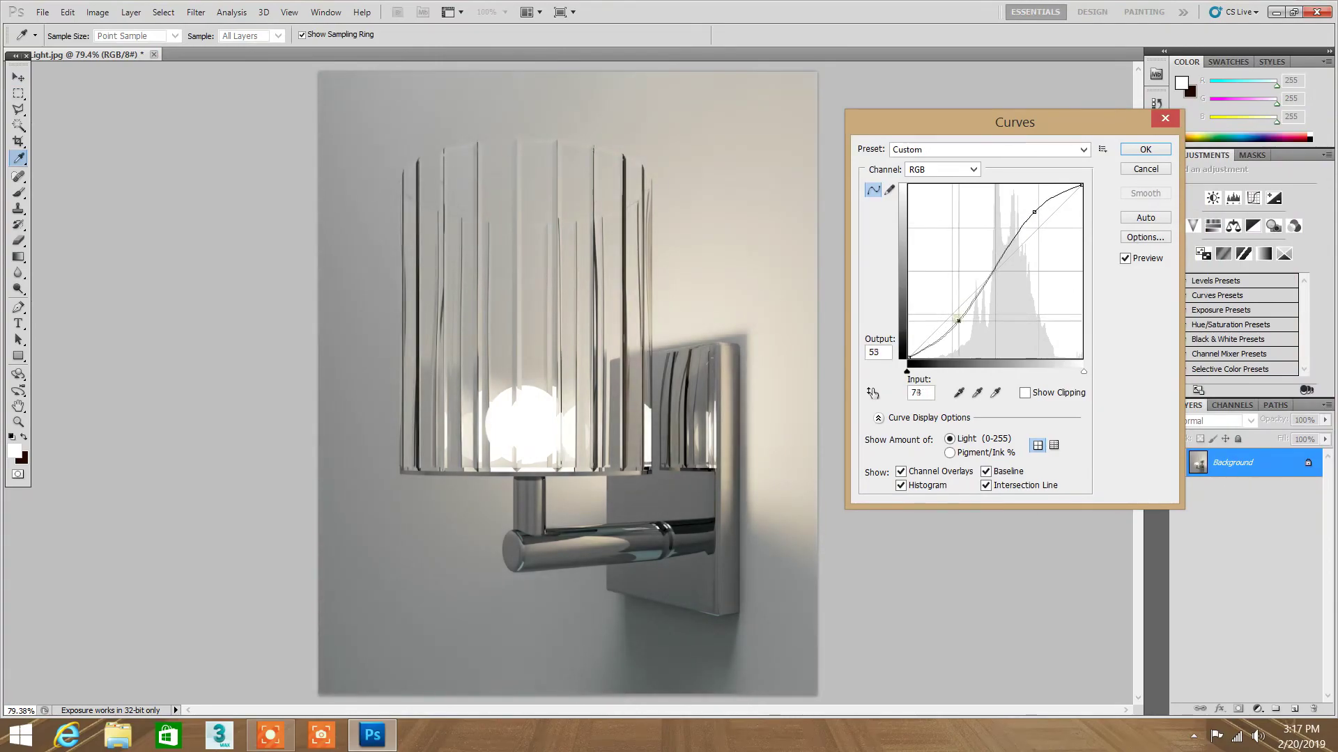
drag(1036, 215, 1038, 217)
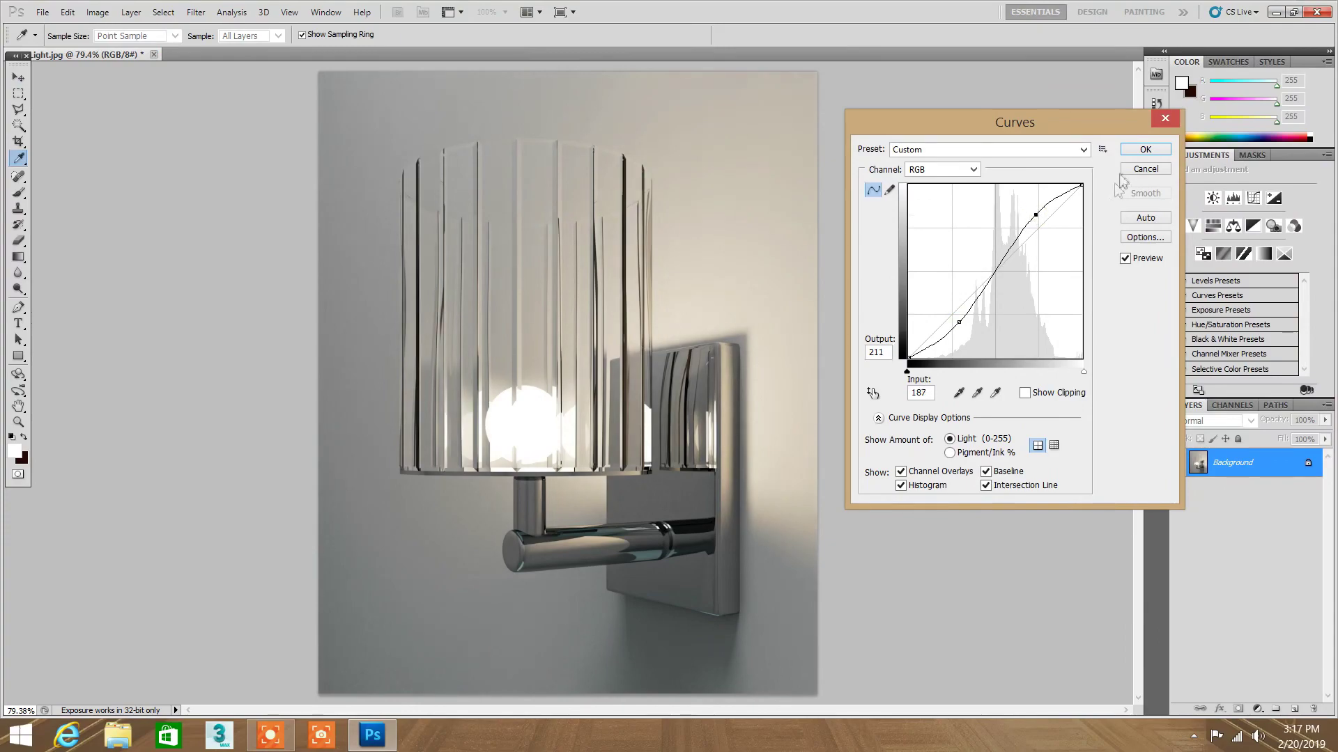
click(1136, 150)
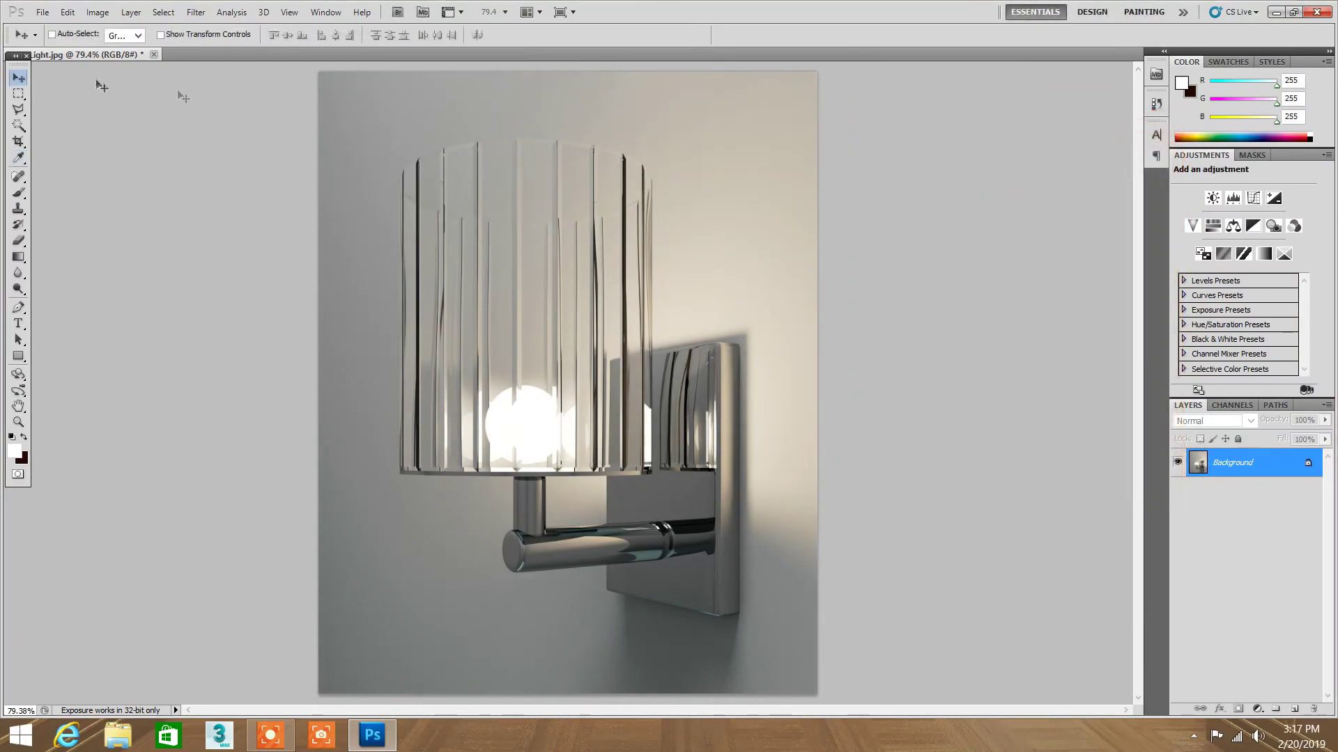
Step: Apply an Exposure adjustment of +0.30, offset -0.0265 and gamma 0.97
click(106, 17)
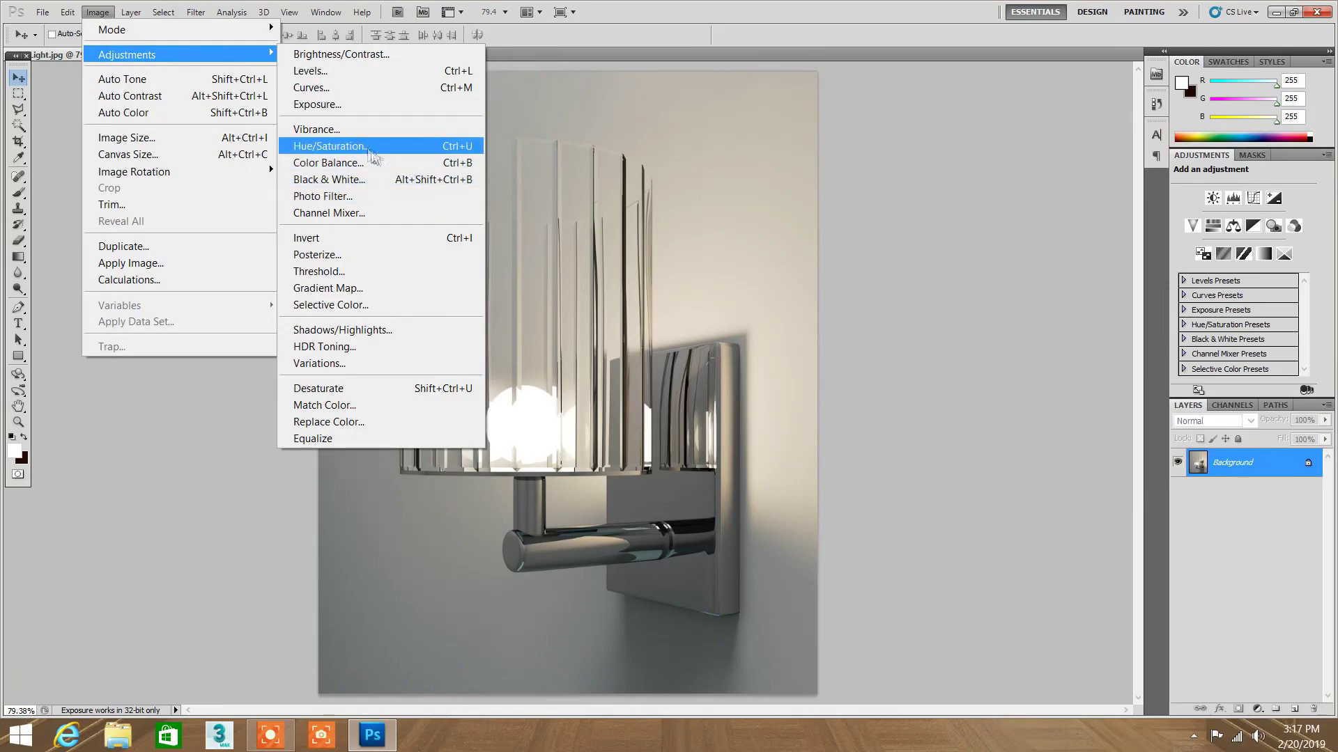
click(374, 105)
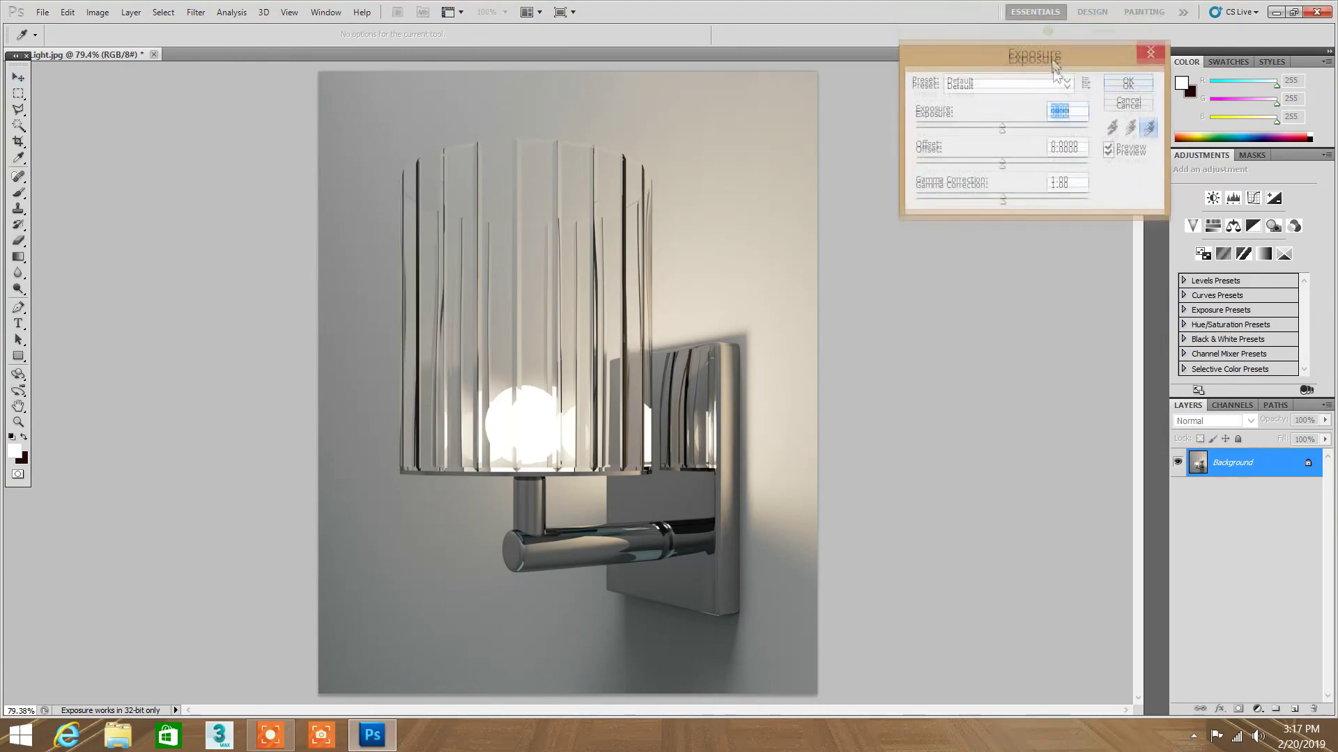
drag(1009, 189, 1004, 190)
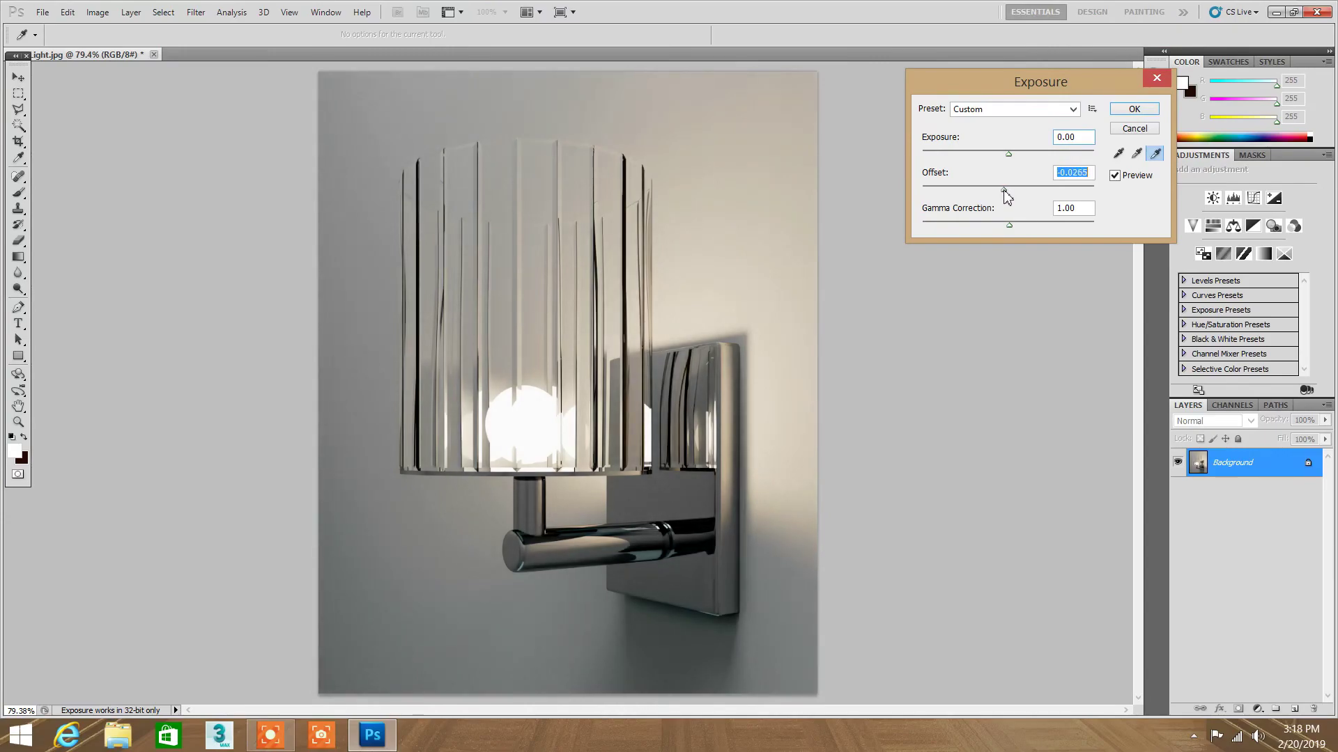
drag(1009, 225, 1014, 225)
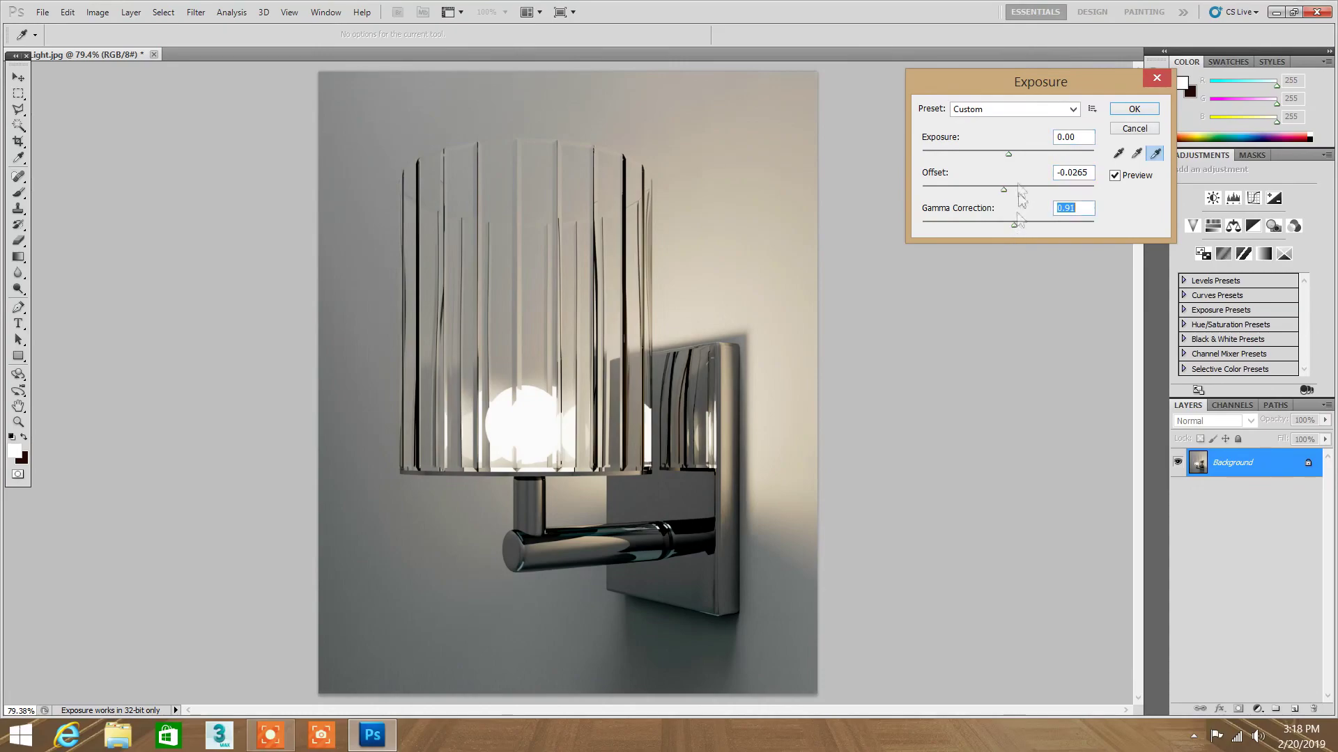
drag(1009, 155, 1011, 156)
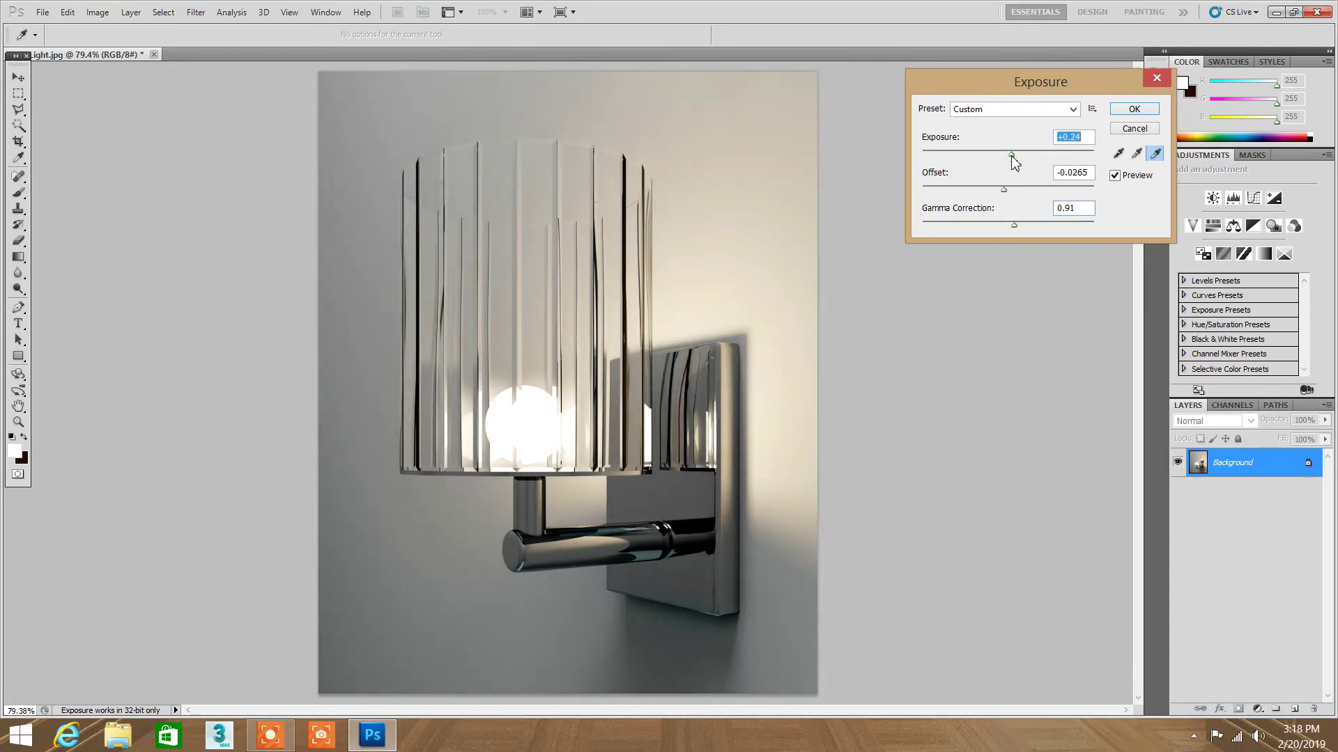
drag(1011, 156, 1012, 157)
drag(1014, 225, 1010, 225)
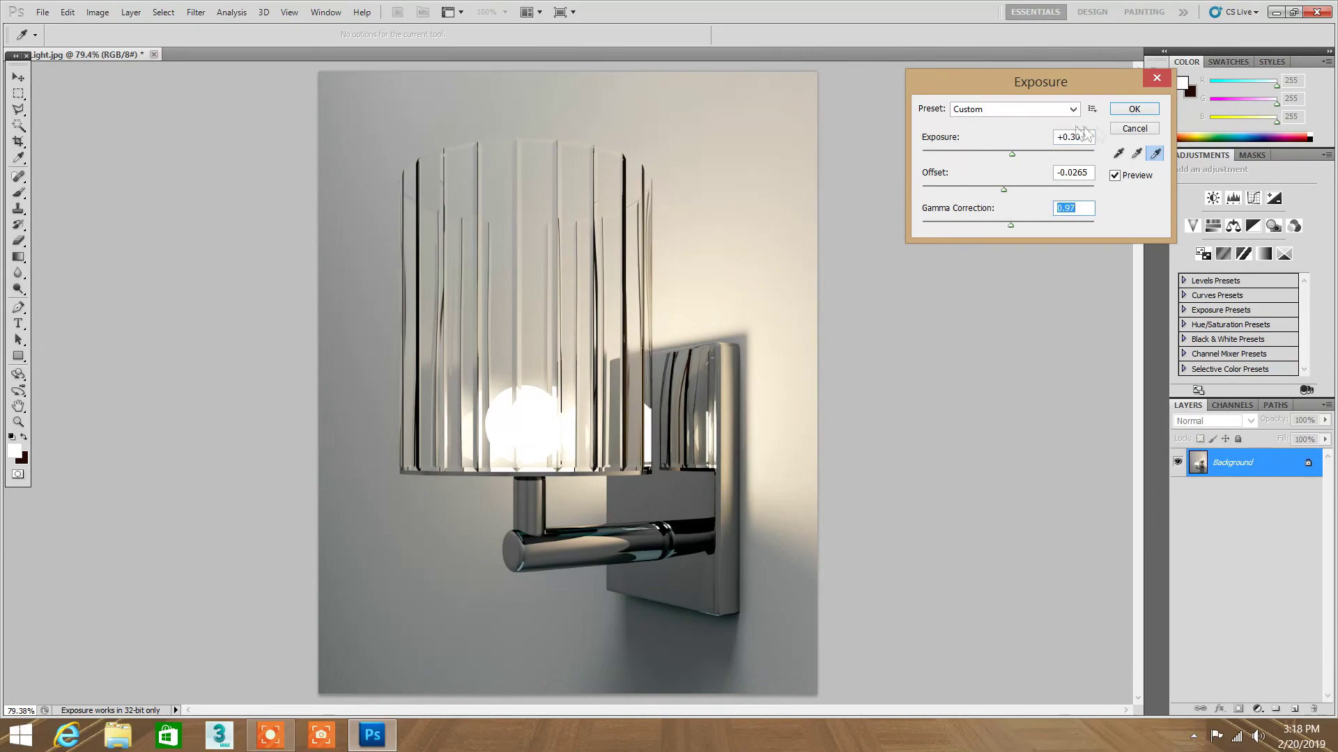
click(1124, 110)
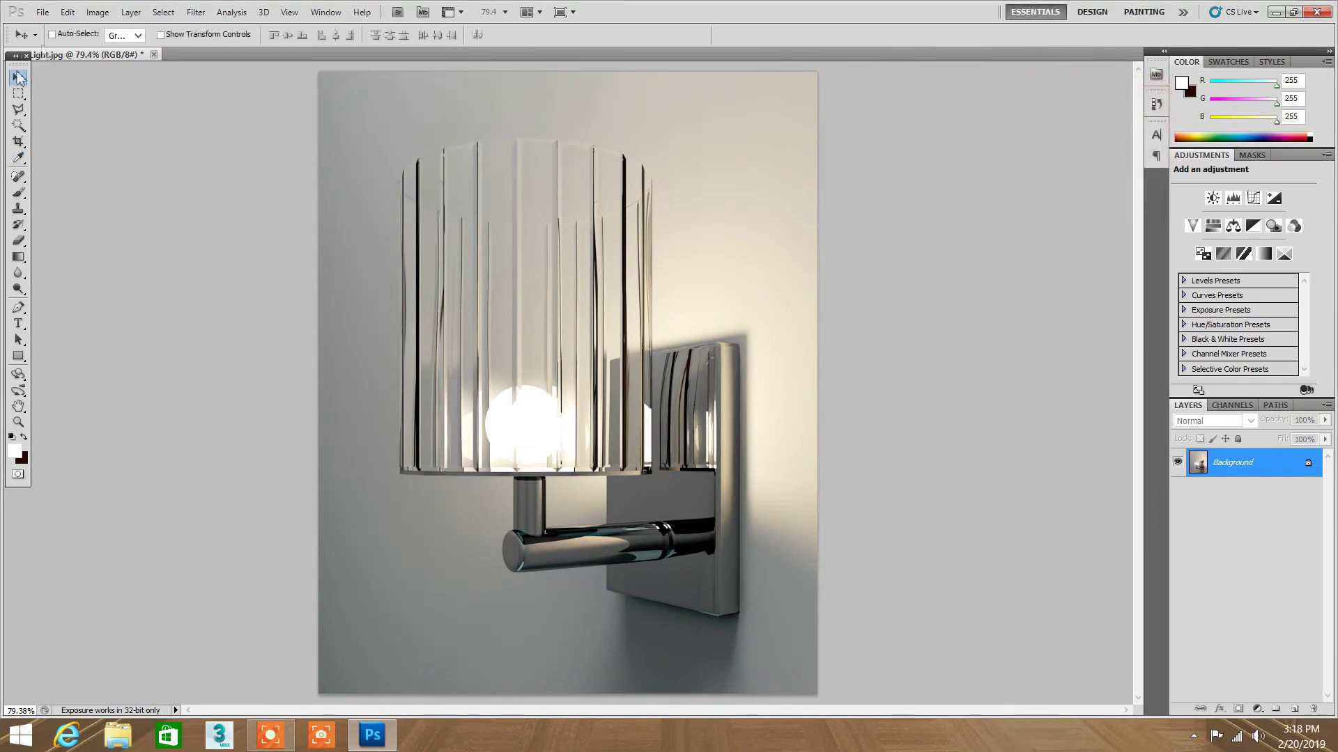
Step: Add a 35mm Prime Lens Flare at 129% brightness centred on the sconce's bulb
click(98, 12)
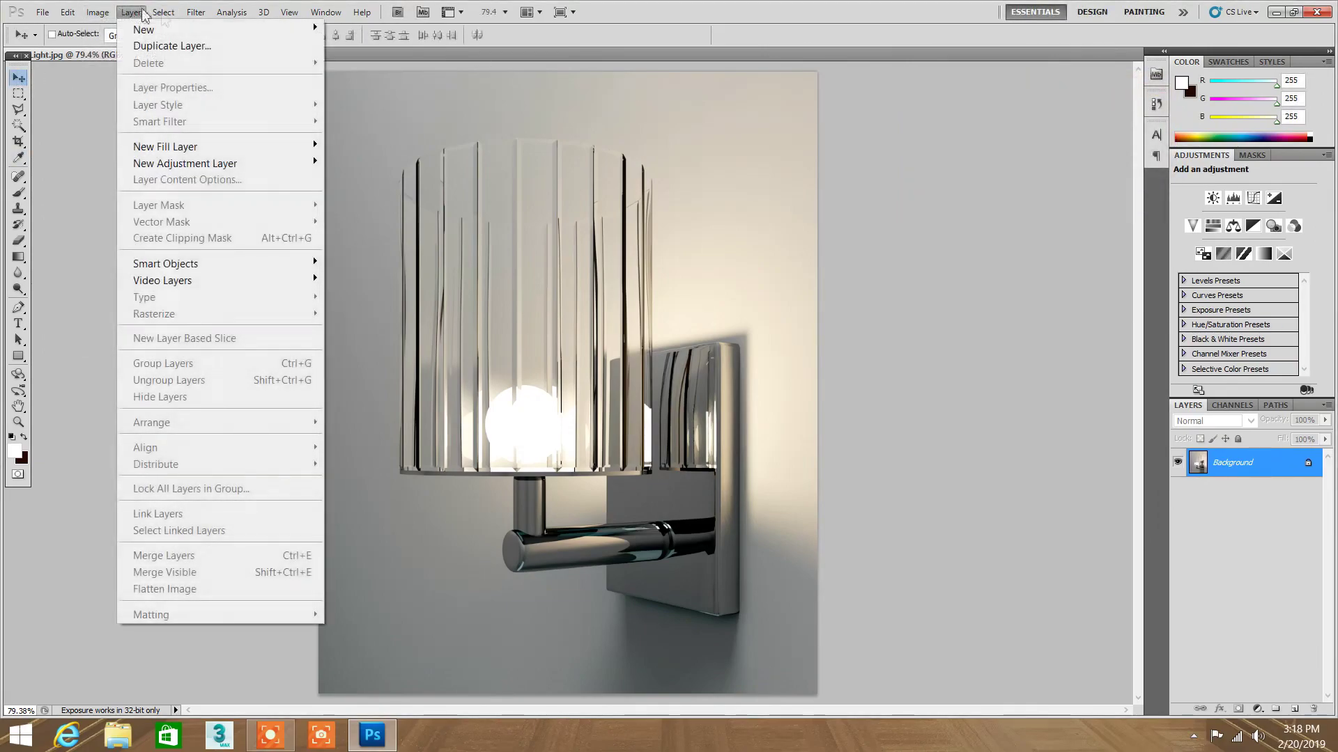
mouse_move(196, 11)
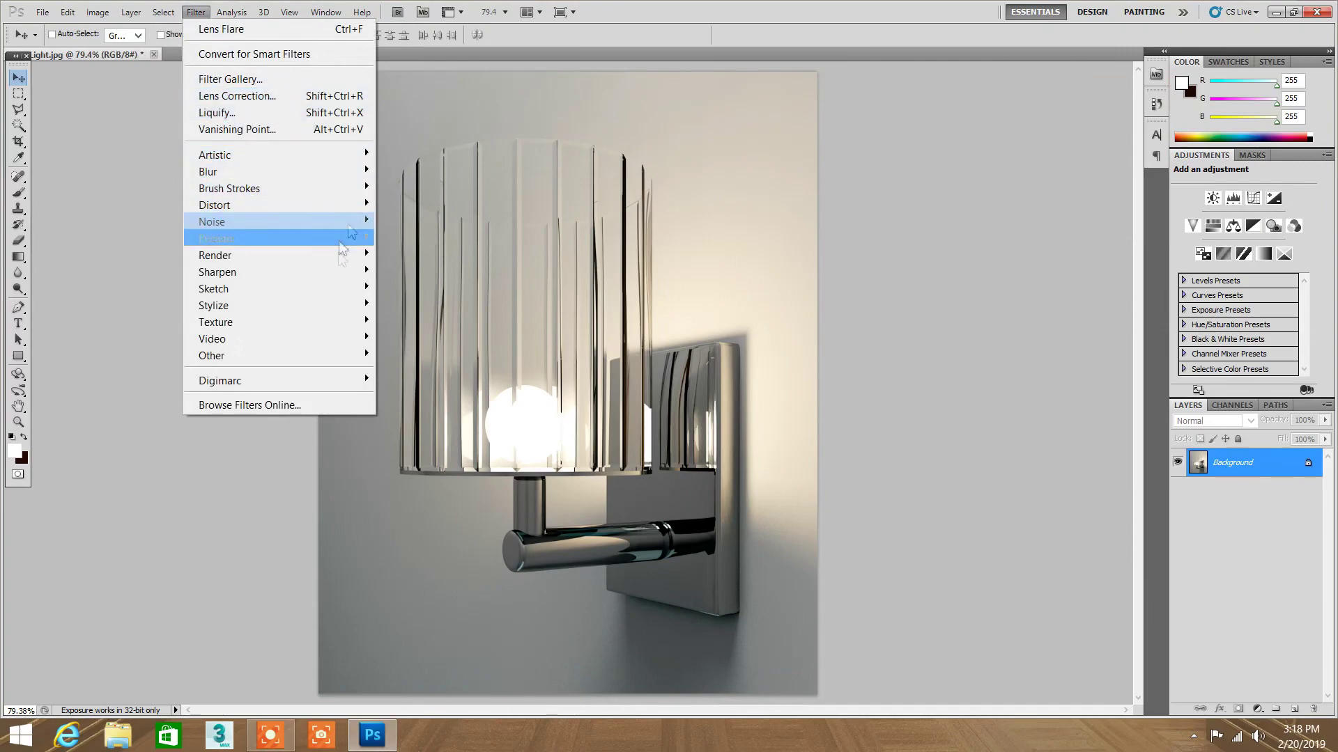
mouse_move(216, 255)
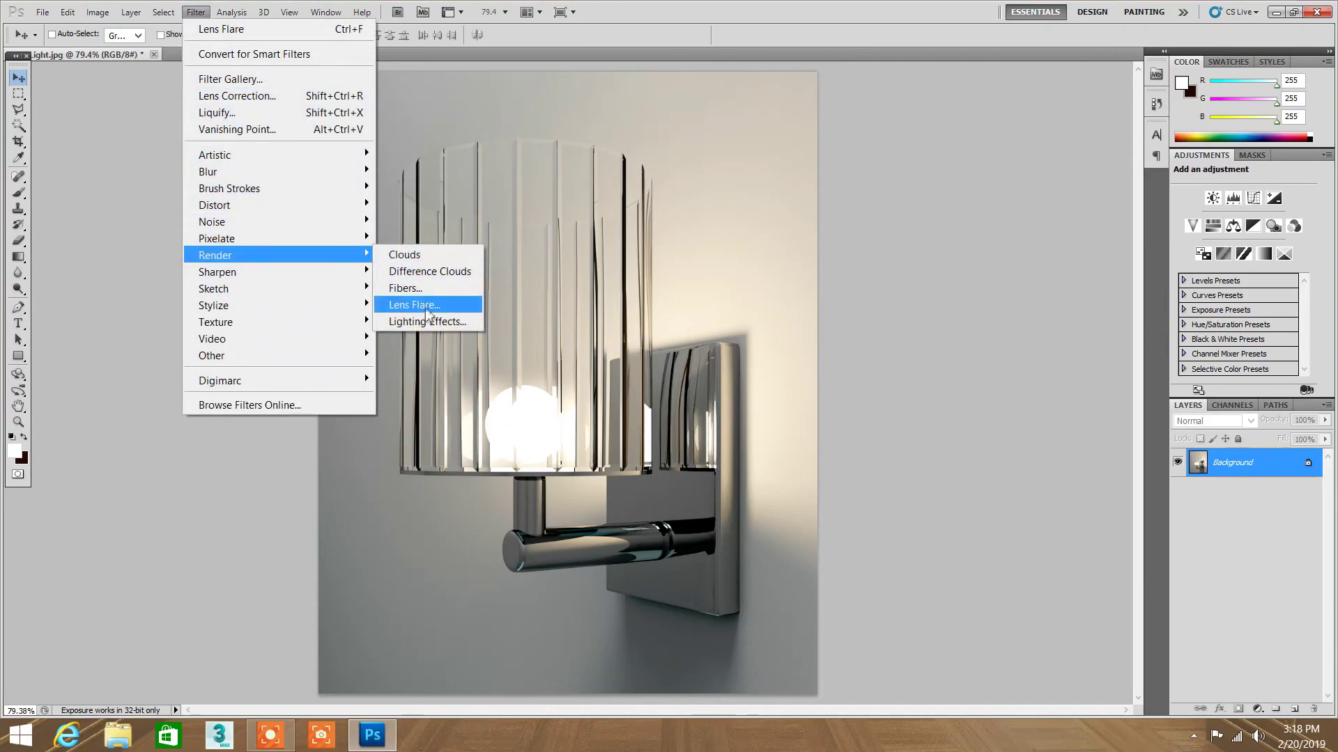
click(426, 304)
drag(470, 119, 948, 106)
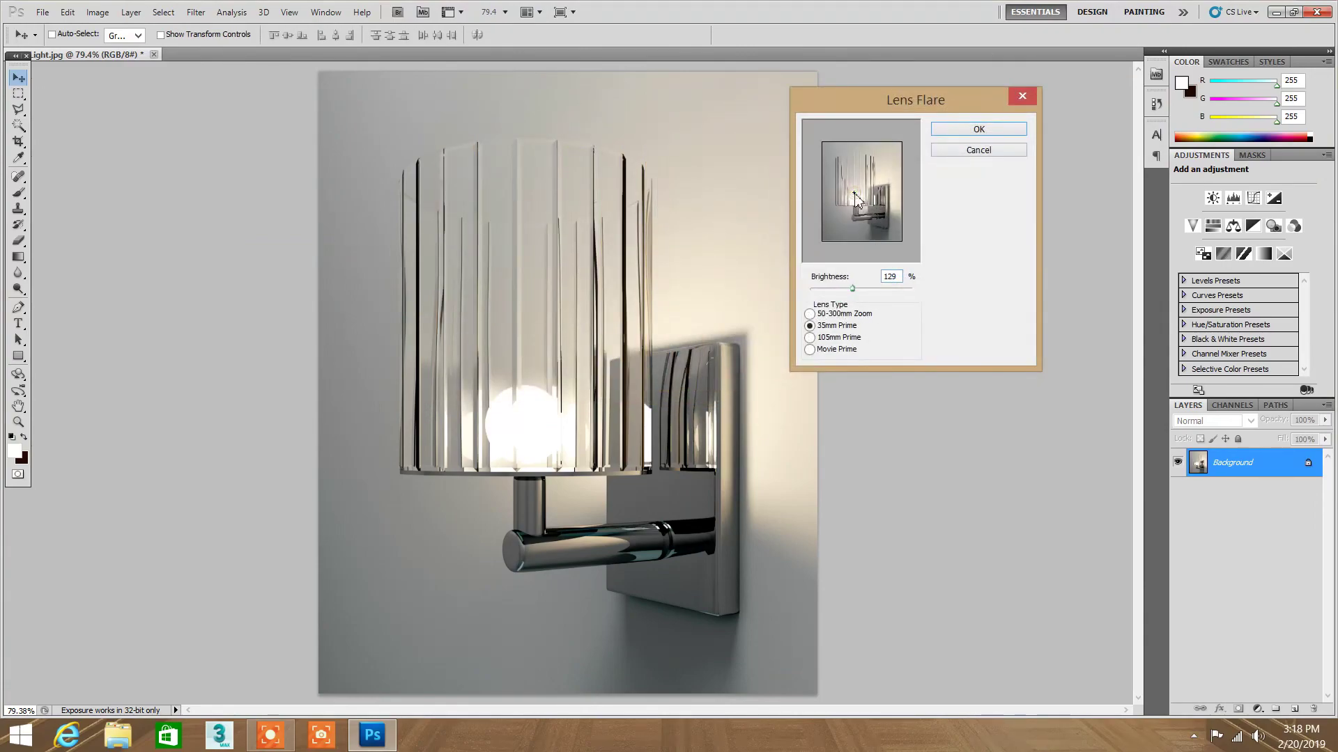
drag(854, 198, 857, 196)
click(999, 132)
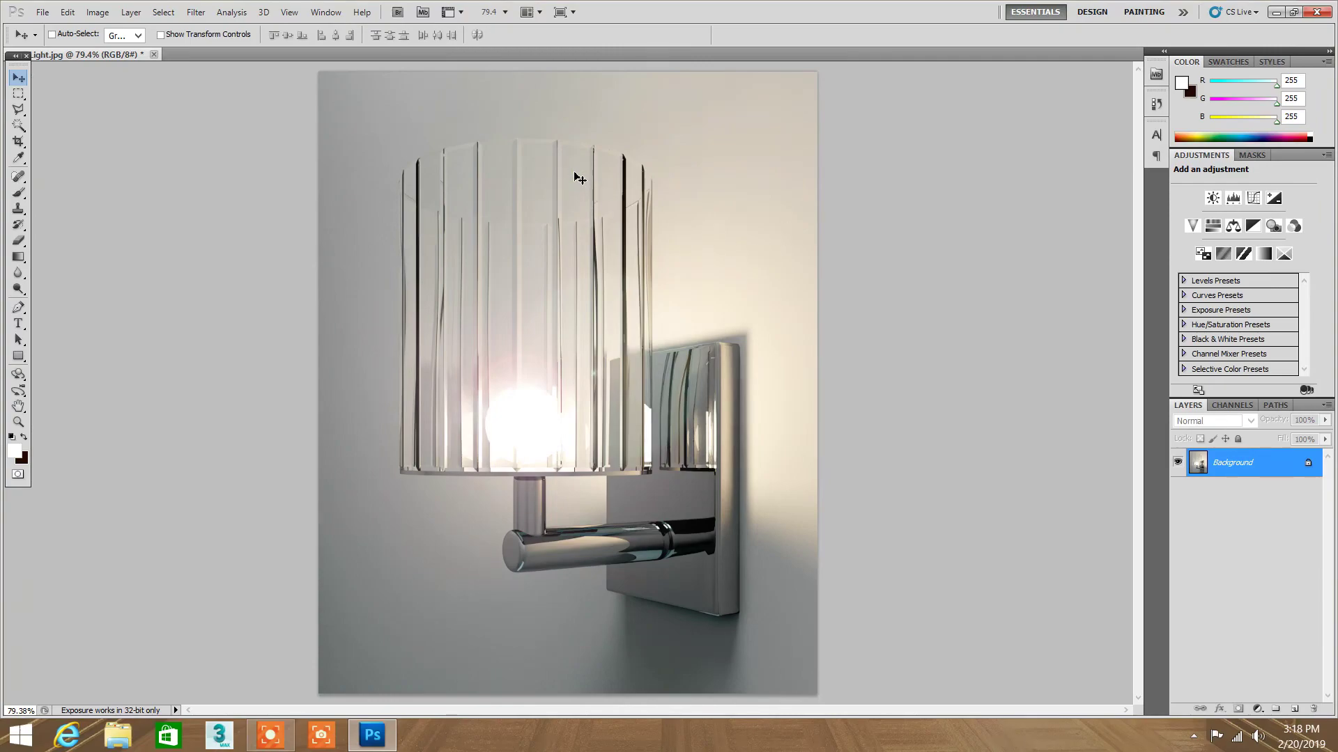
Step: Save the render as a Maximum quality 12 JPEG
key(ctrl+s)
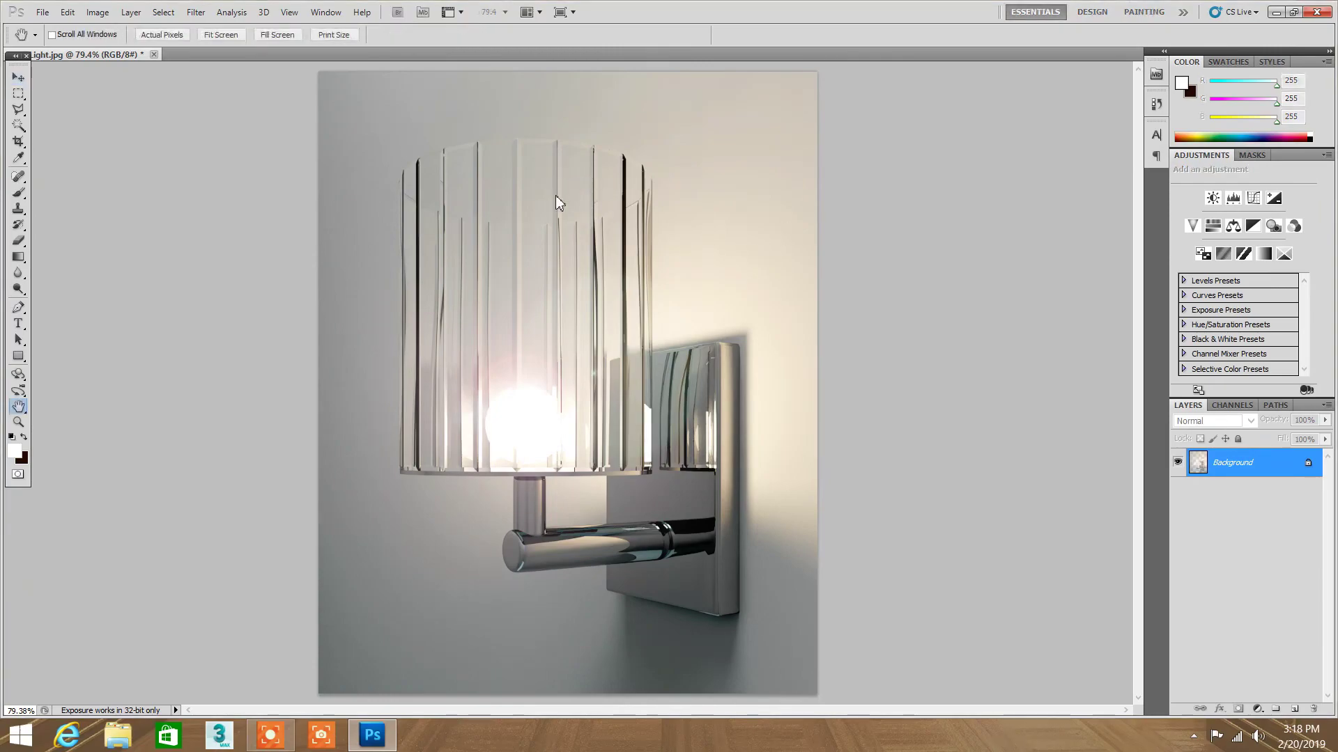
click(676, 242)
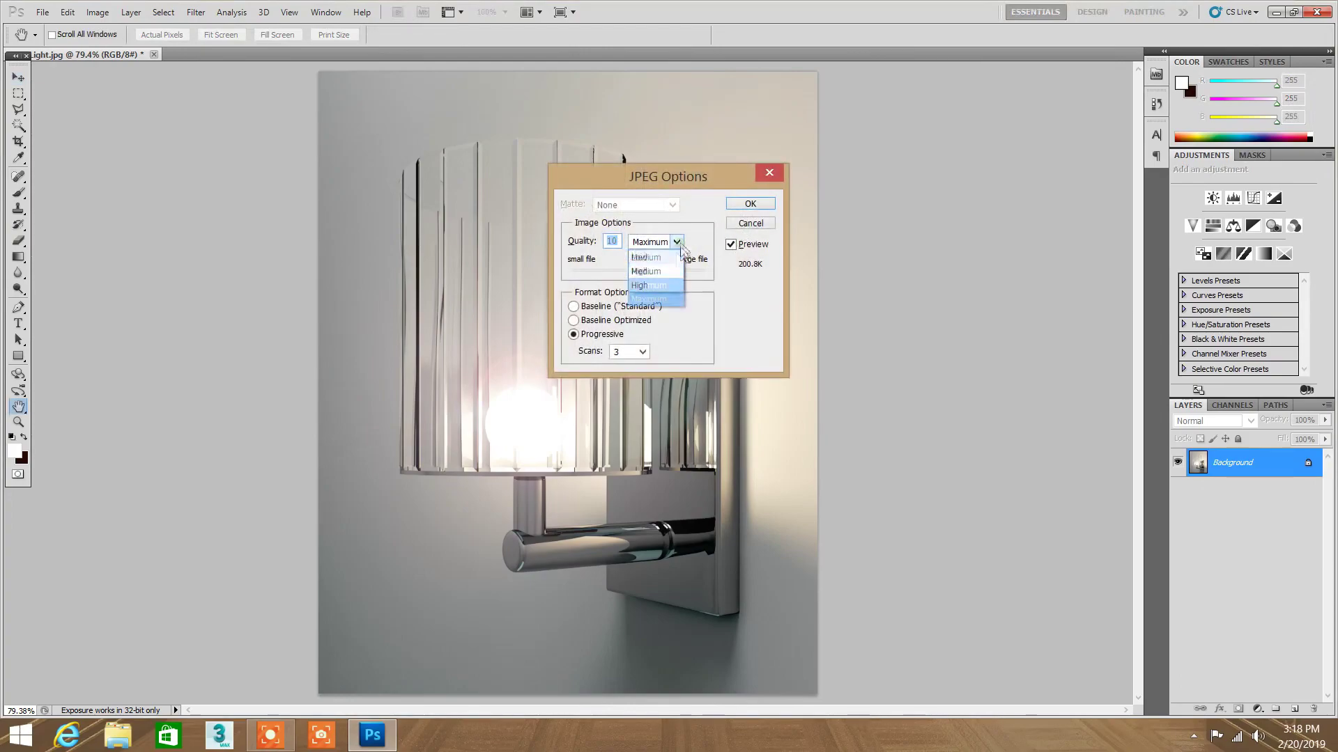
click(669, 300)
click(674, 271)
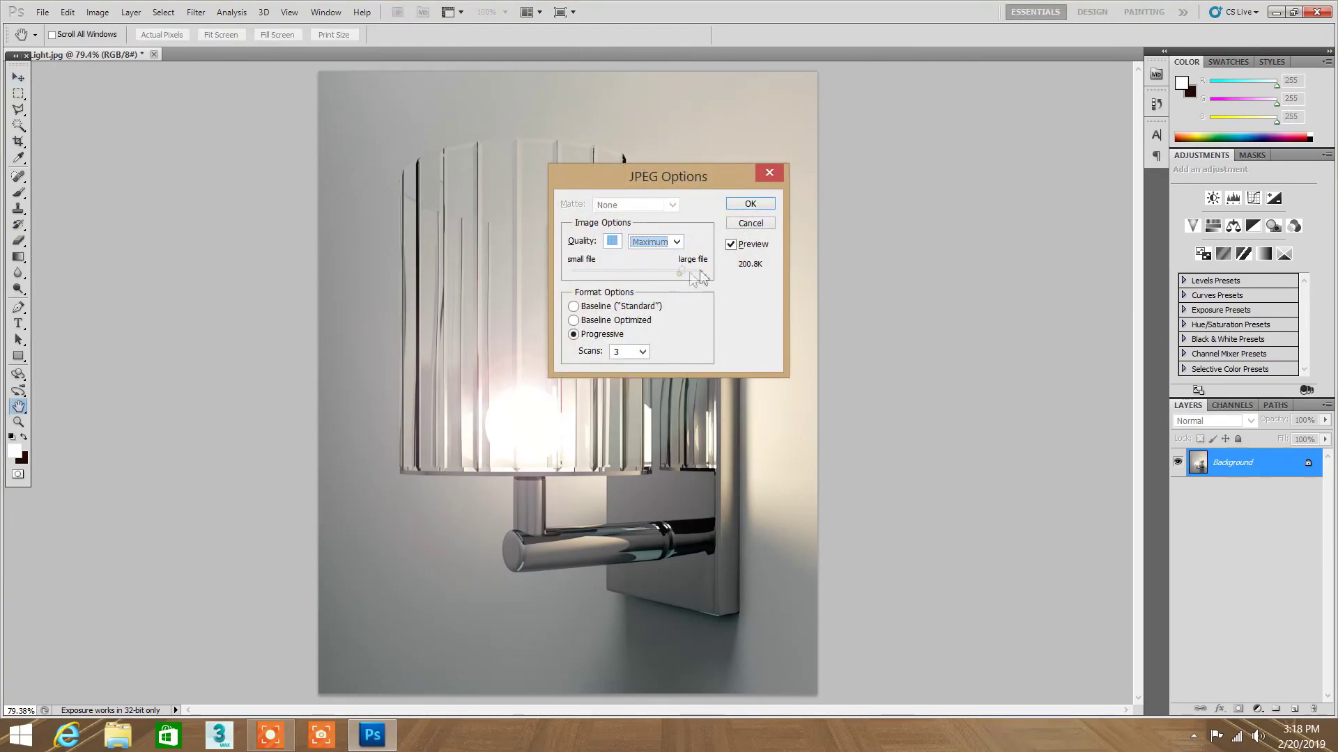
drag(691, 271, 798, 248)
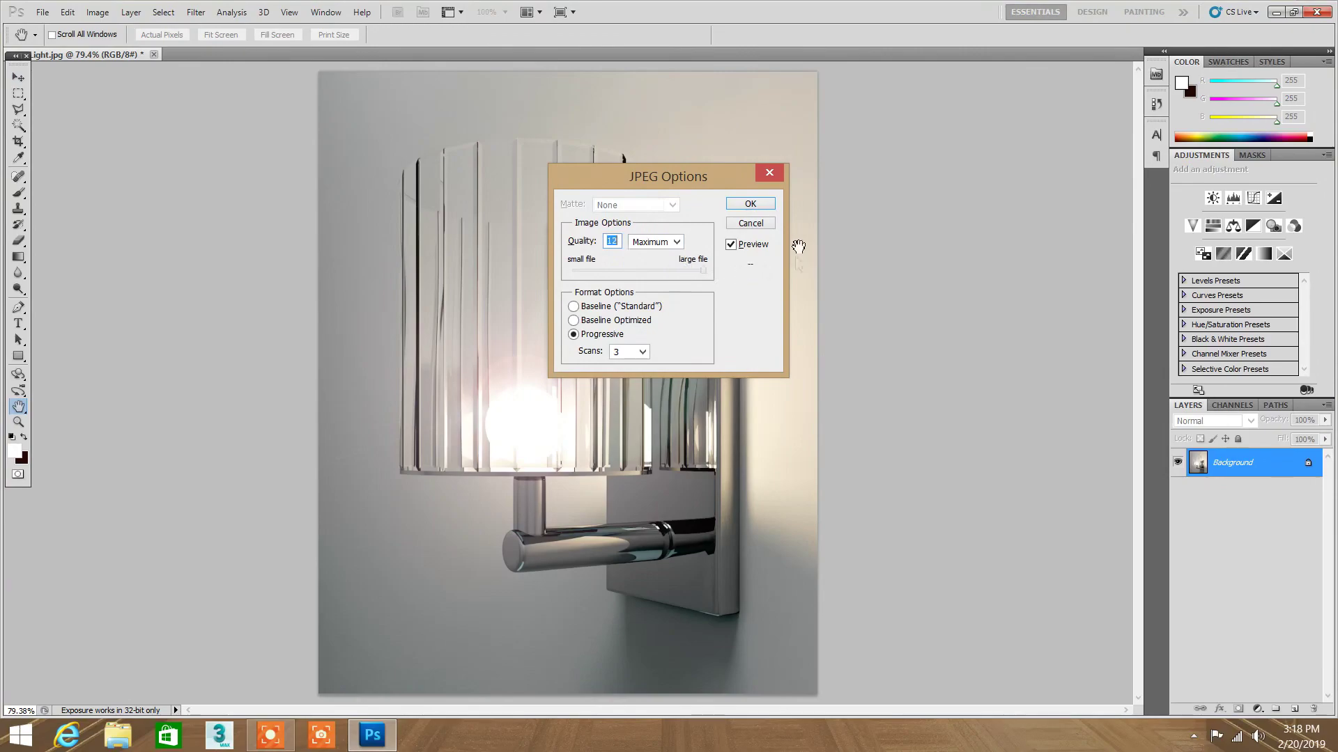
click(750, 204)
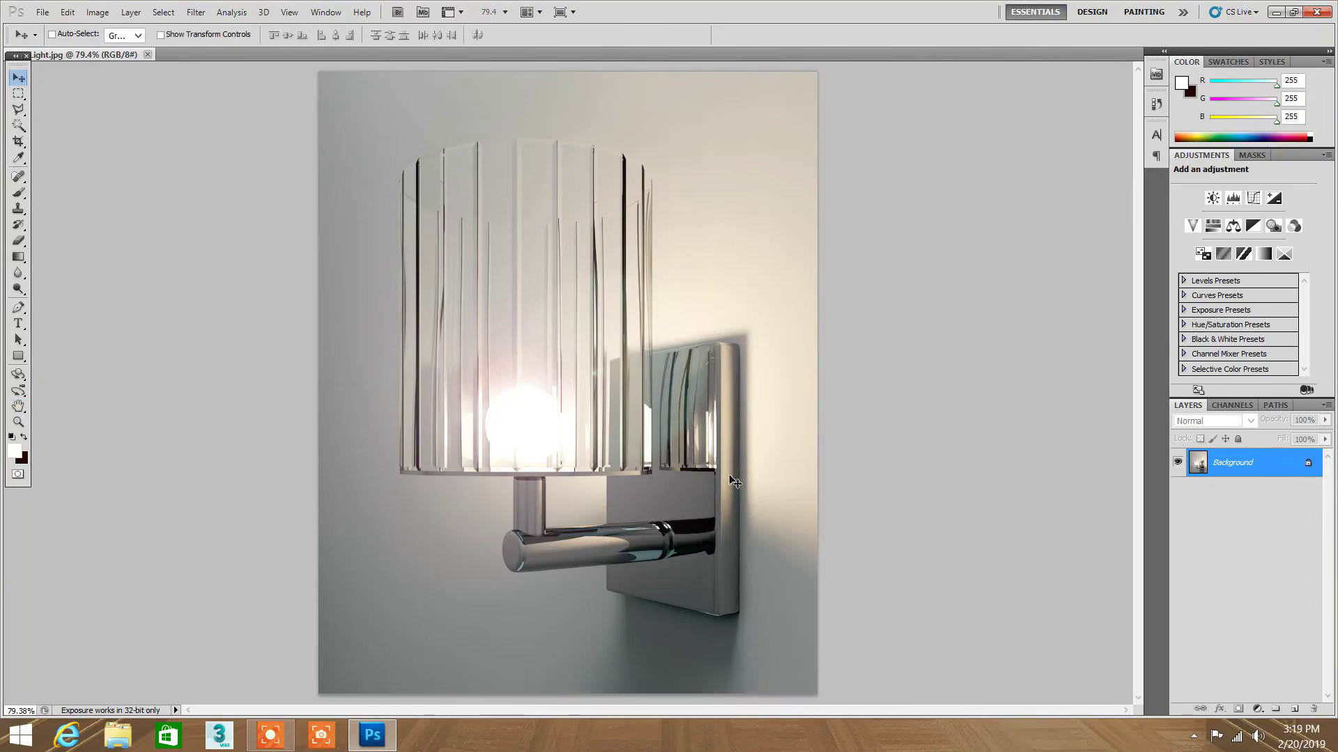
Step: Open the Light ref reference photo and select all of it
click(42, 12)
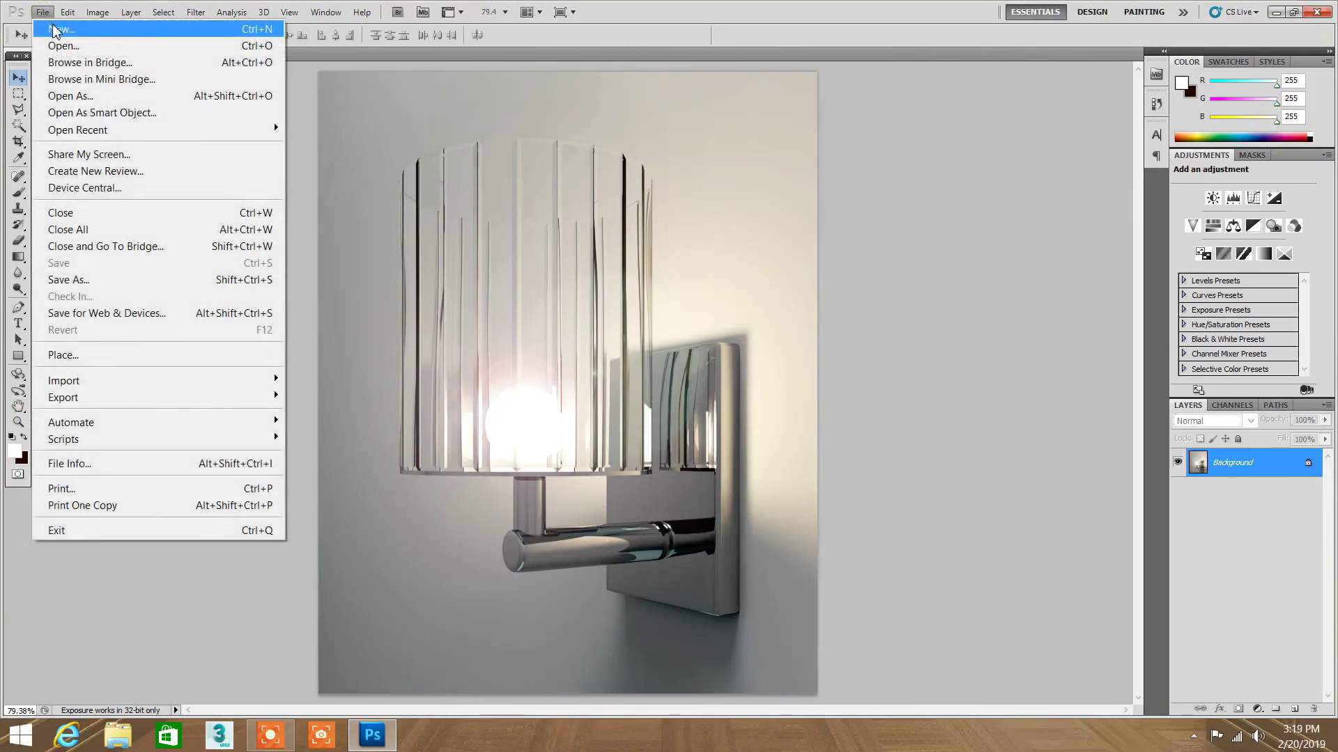
click(62, 46)
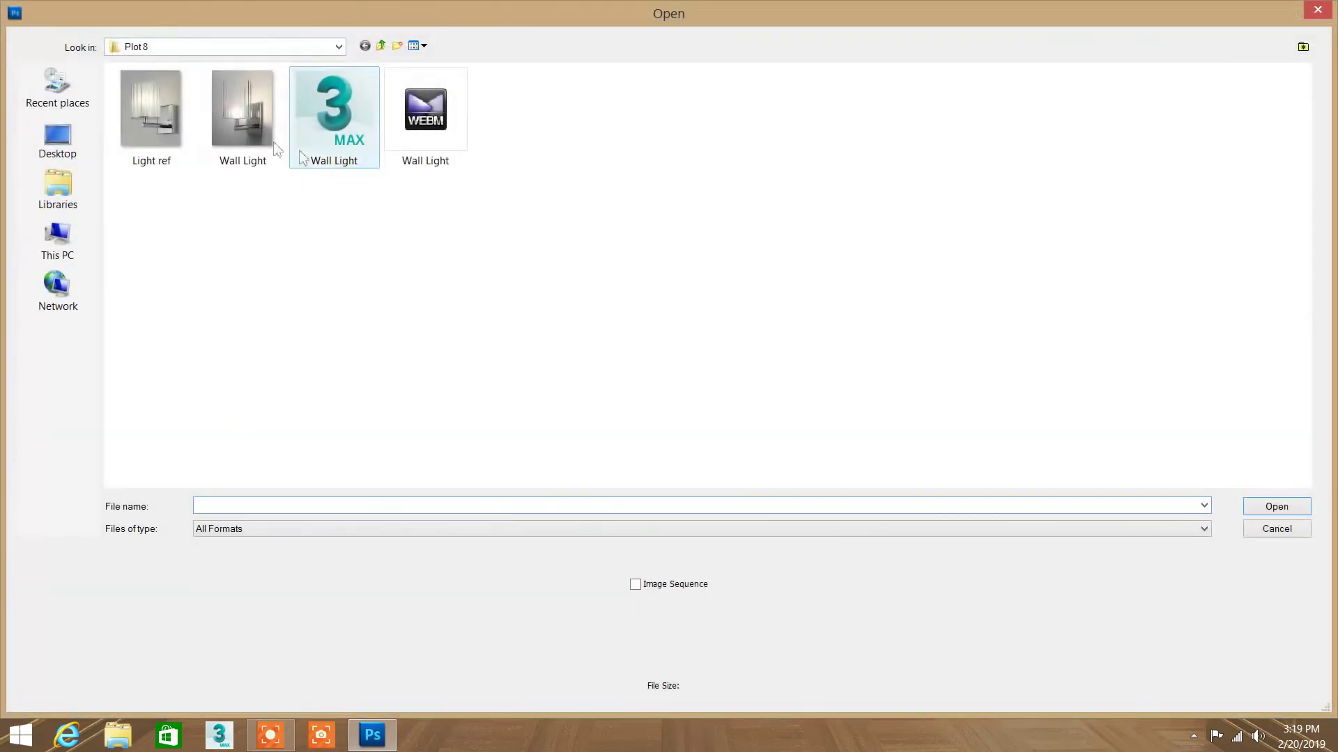
double_click(179, 125)
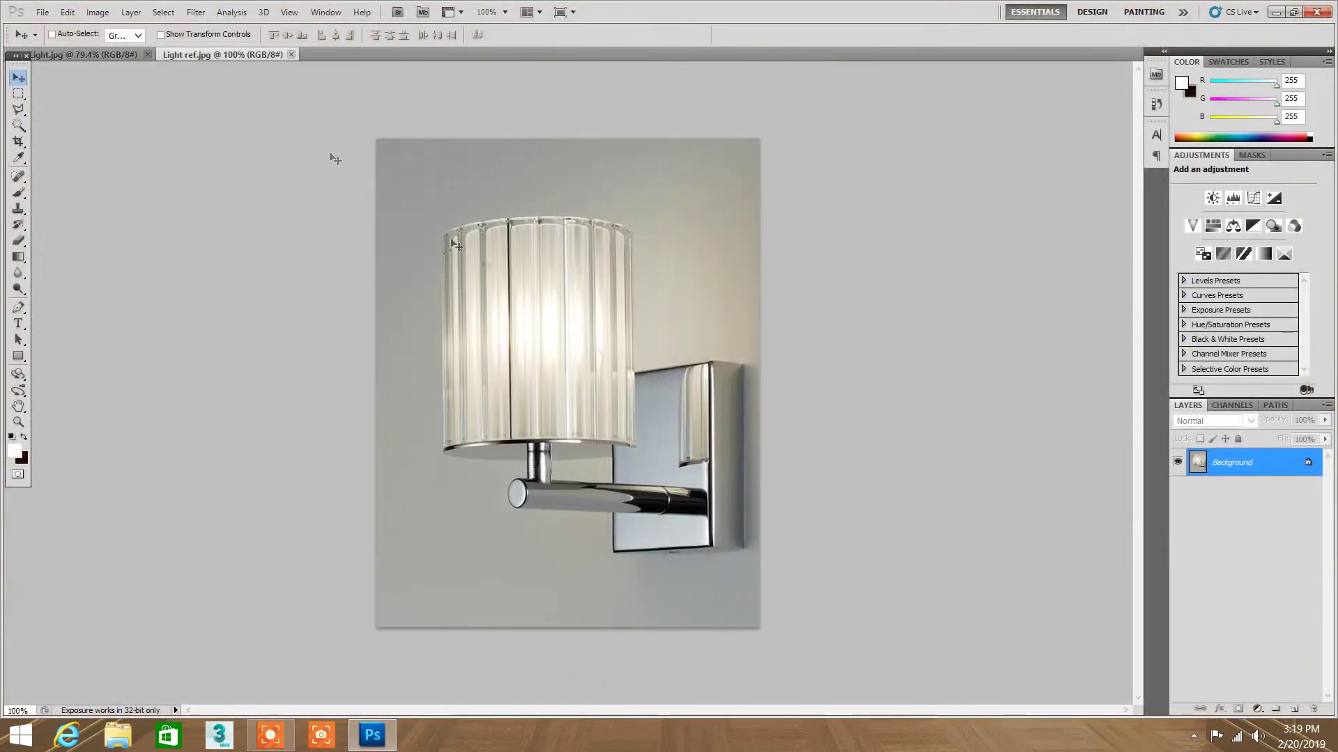
key(ctrl+a)
Step: Create a new blank Web-preset document, Untitled-1, at 1600 x 1200
click(43, 12)
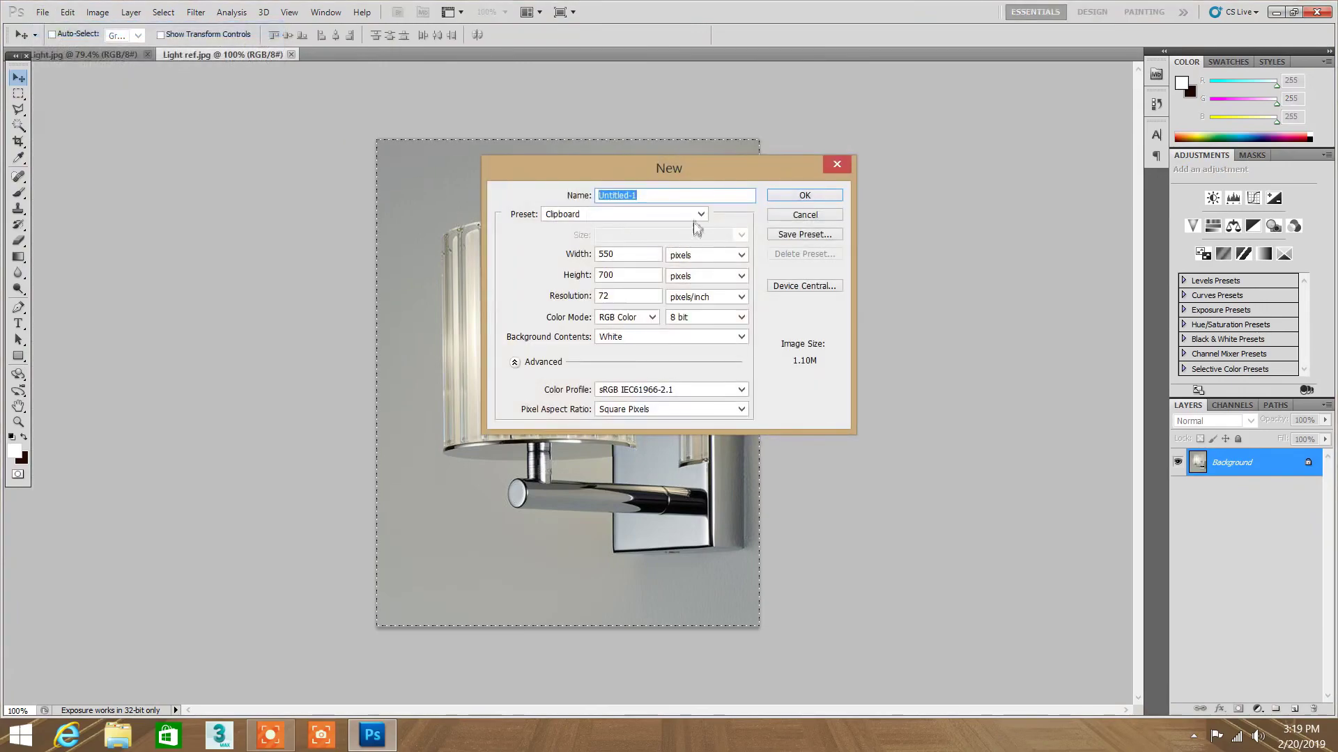
click(700, 215)
click(631, 285)
click(689, 235)
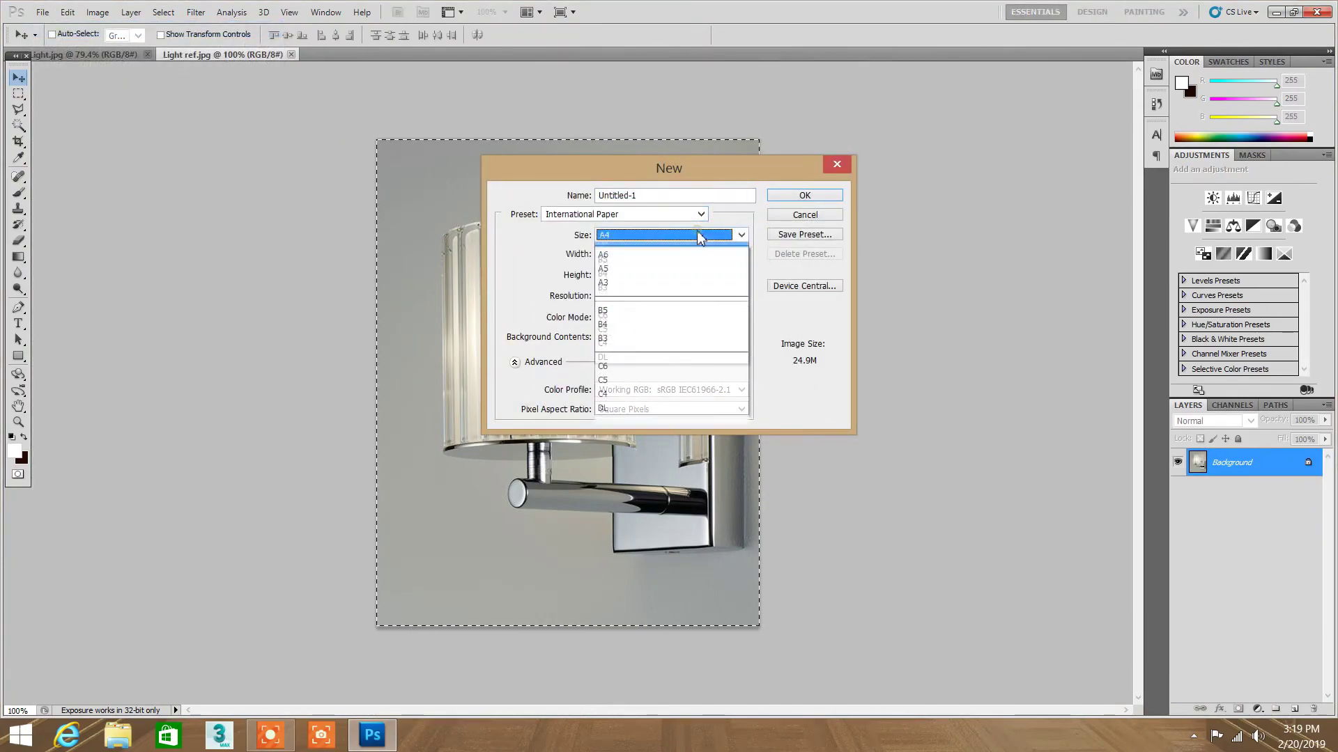
click(700, 215)
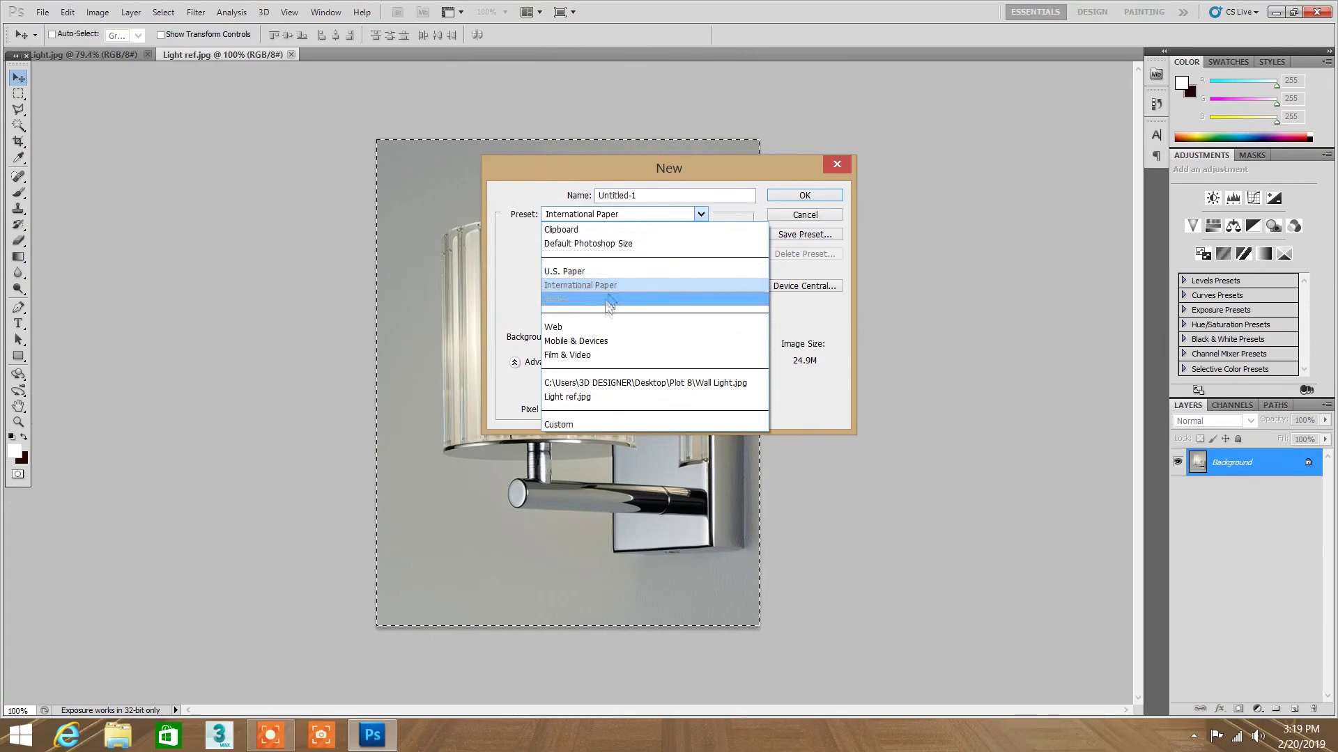
click(613, 271)
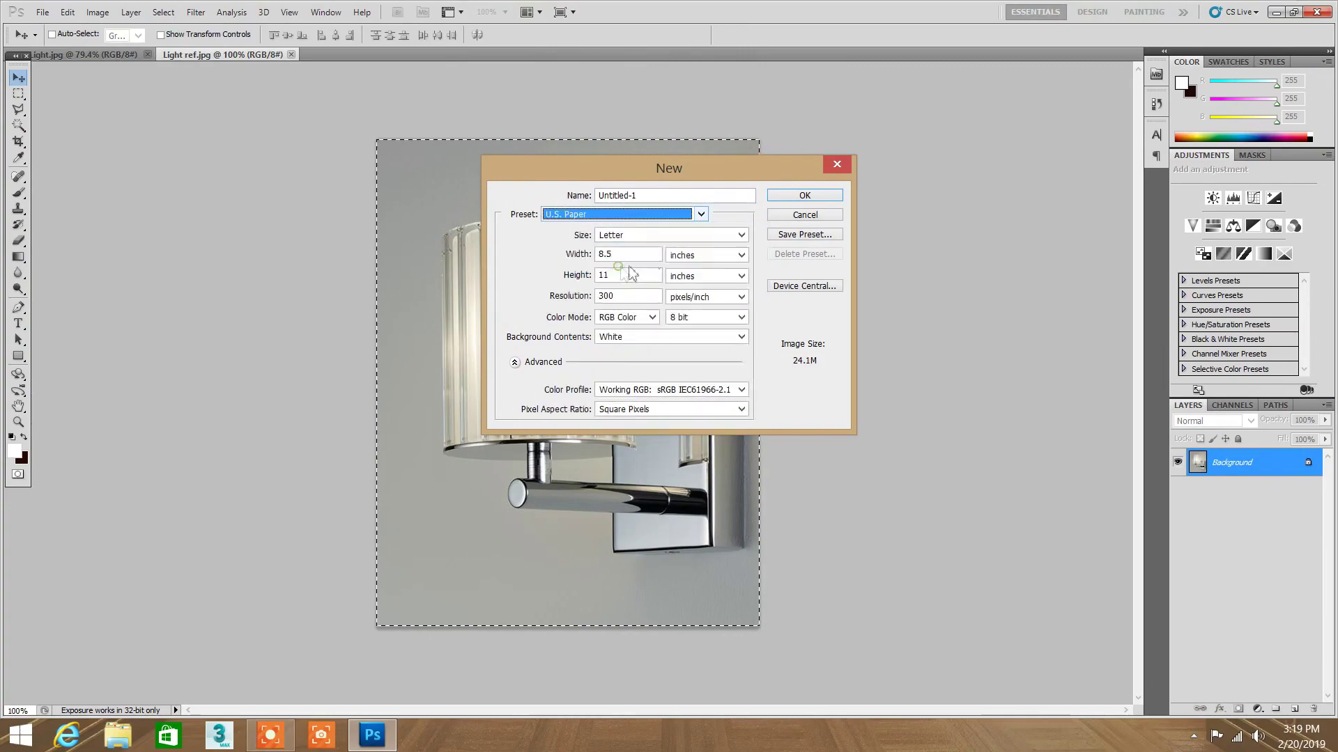
click(592, 344)
click(714, 237)
click(690, 215)
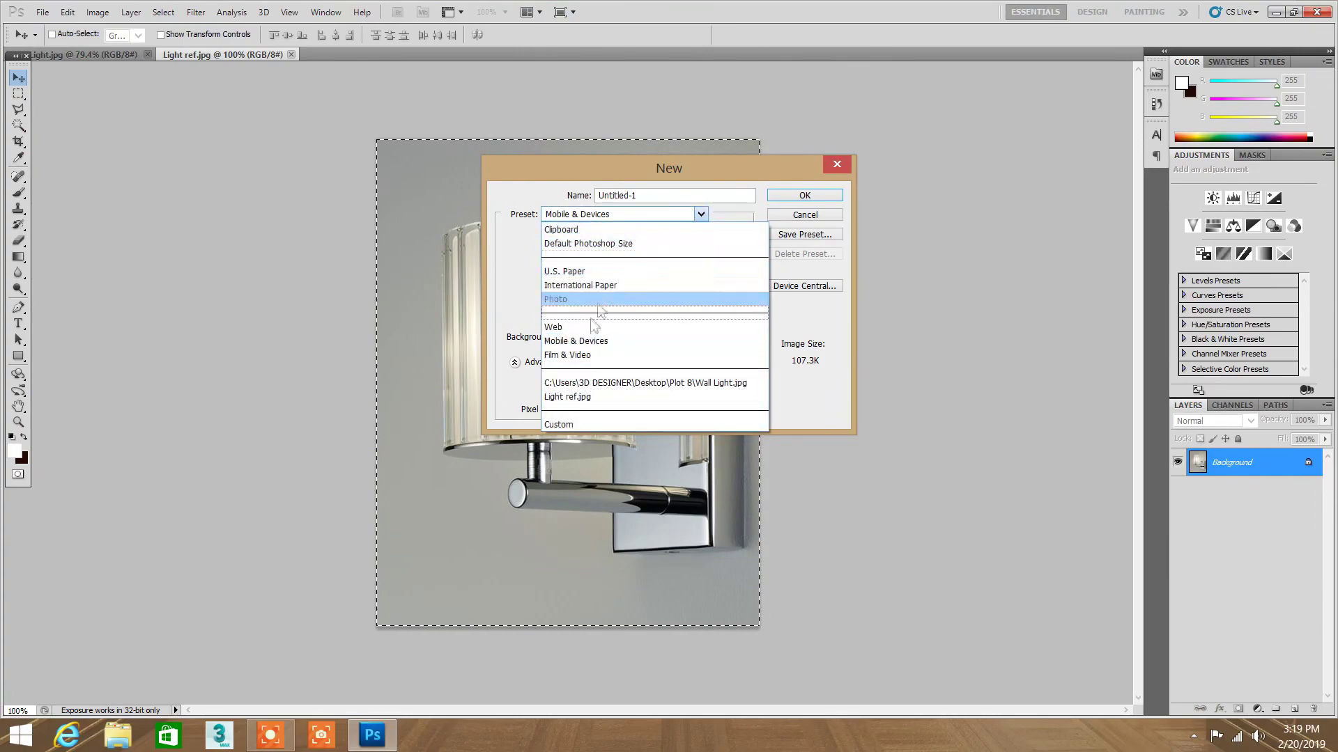
click(694, 329)
click(701, 235)
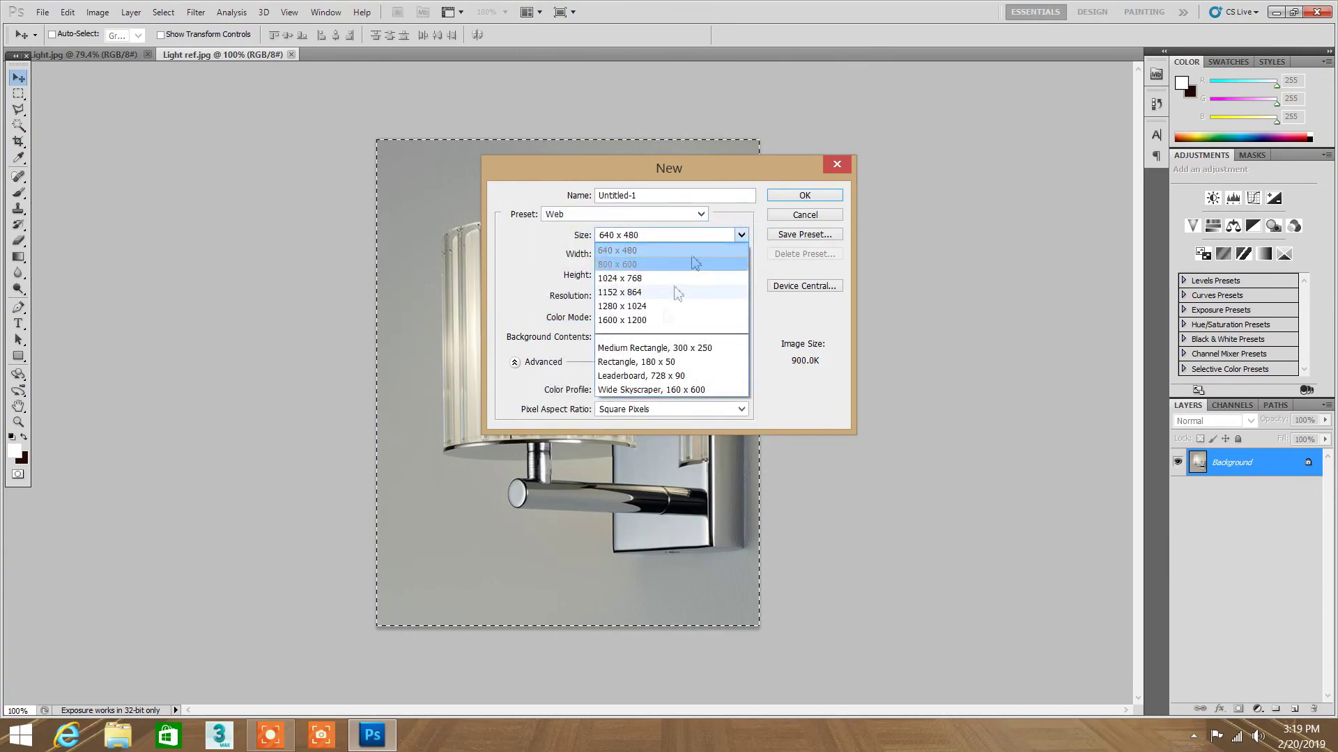
click(696, 289)
click(793, 197)
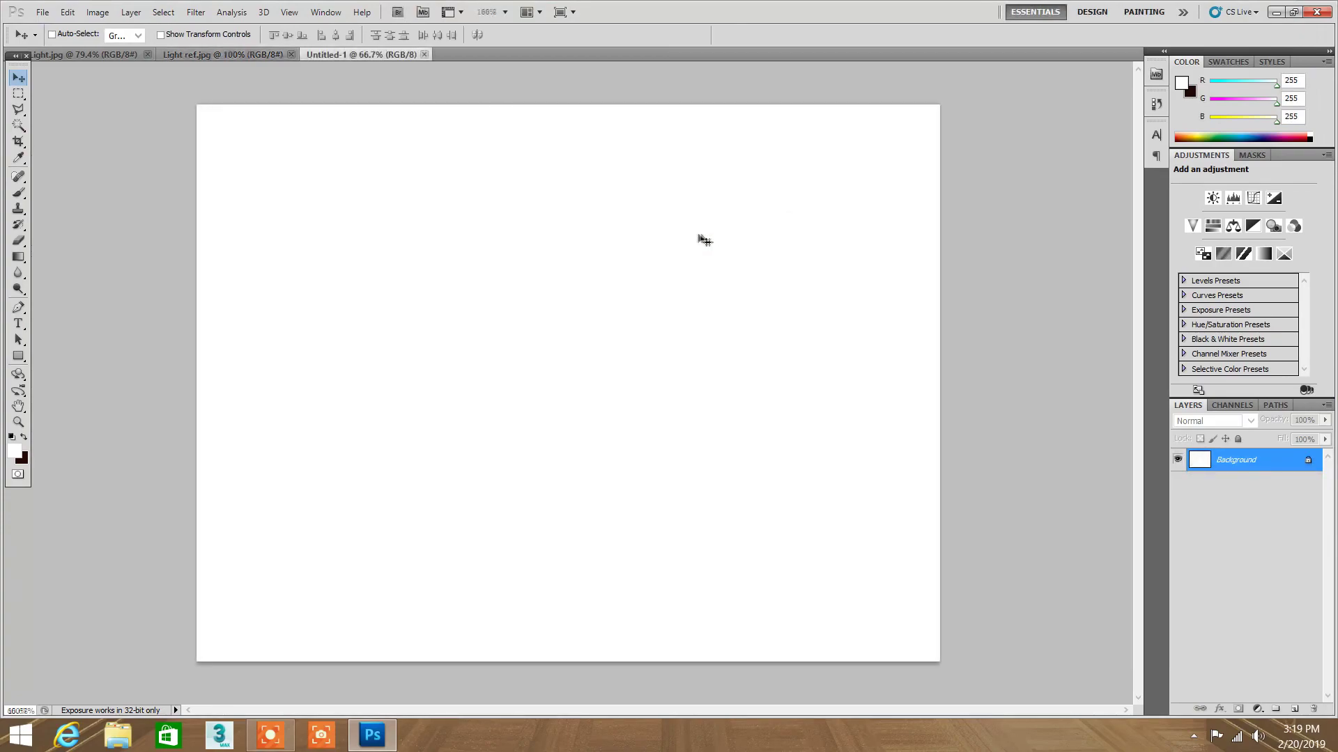
Step: Paste the reference photo into Untitled-1 on the right half and close Light ref
key(ctrl+v)
drag(786, 341, 987, 329)
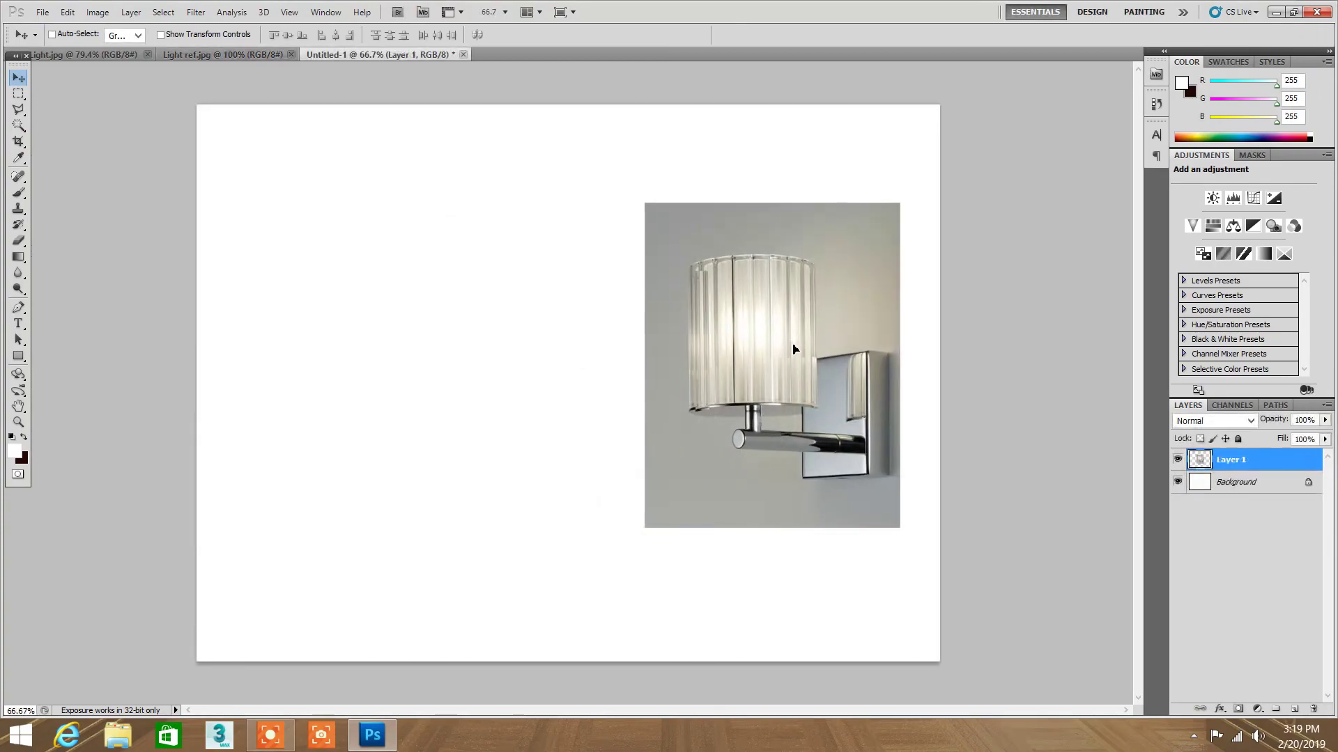
click(270, 53)
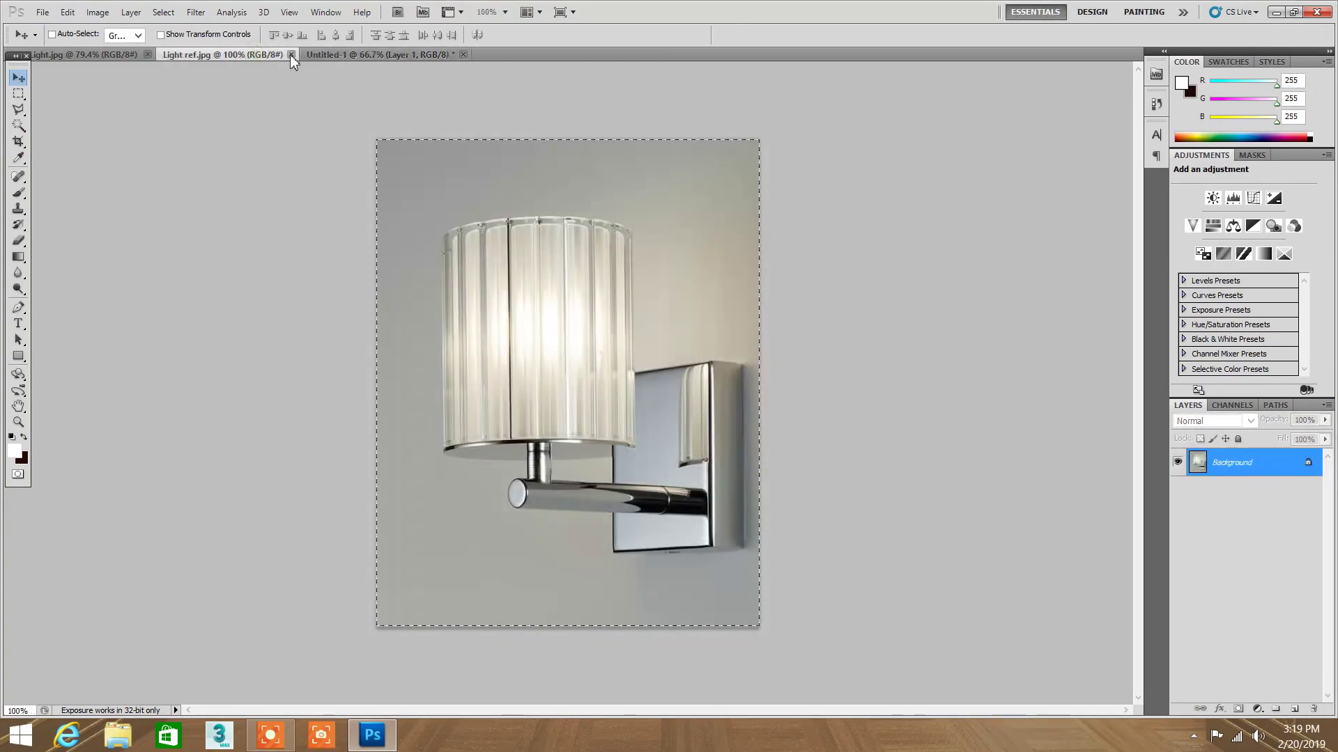
Step: Copy the whole Wall Light render, close it, and paste it onto the sheet's left side
click(130, 58)
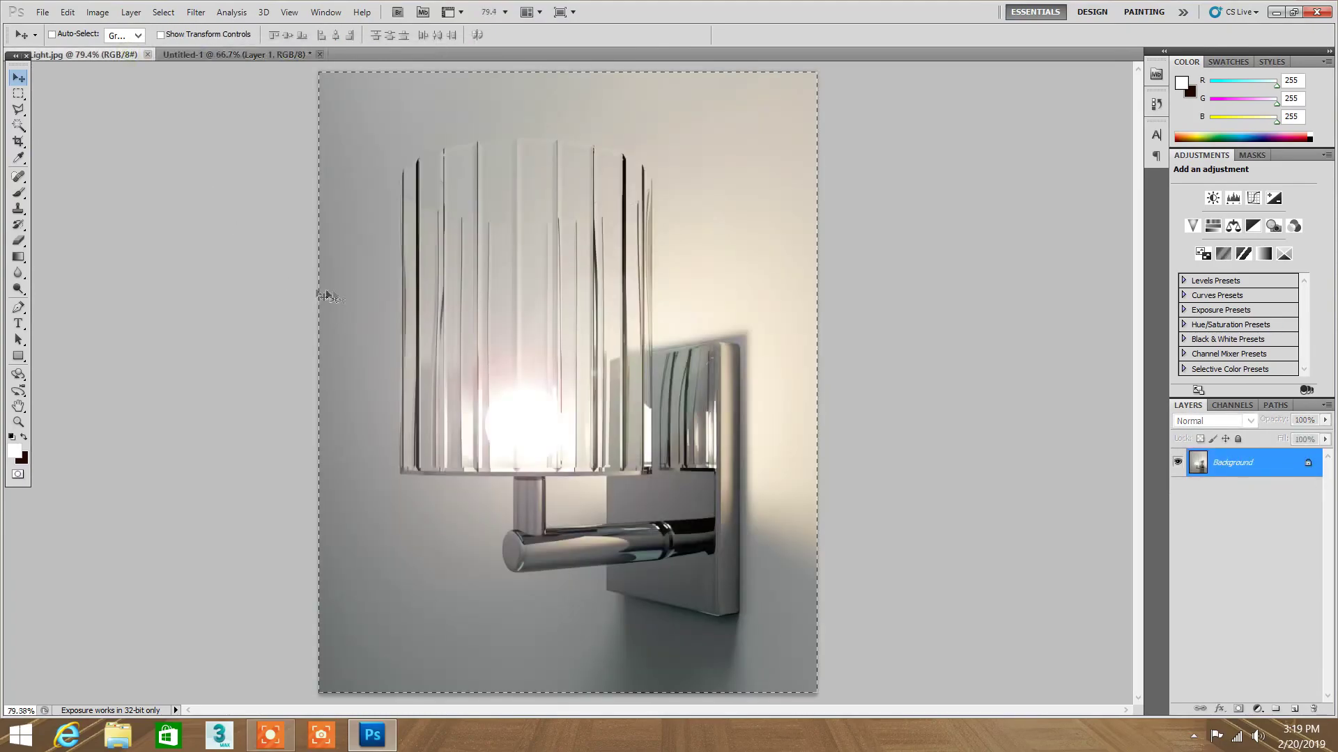
key(ctrl+a)
key(ctrl+c)
click(147, 54)
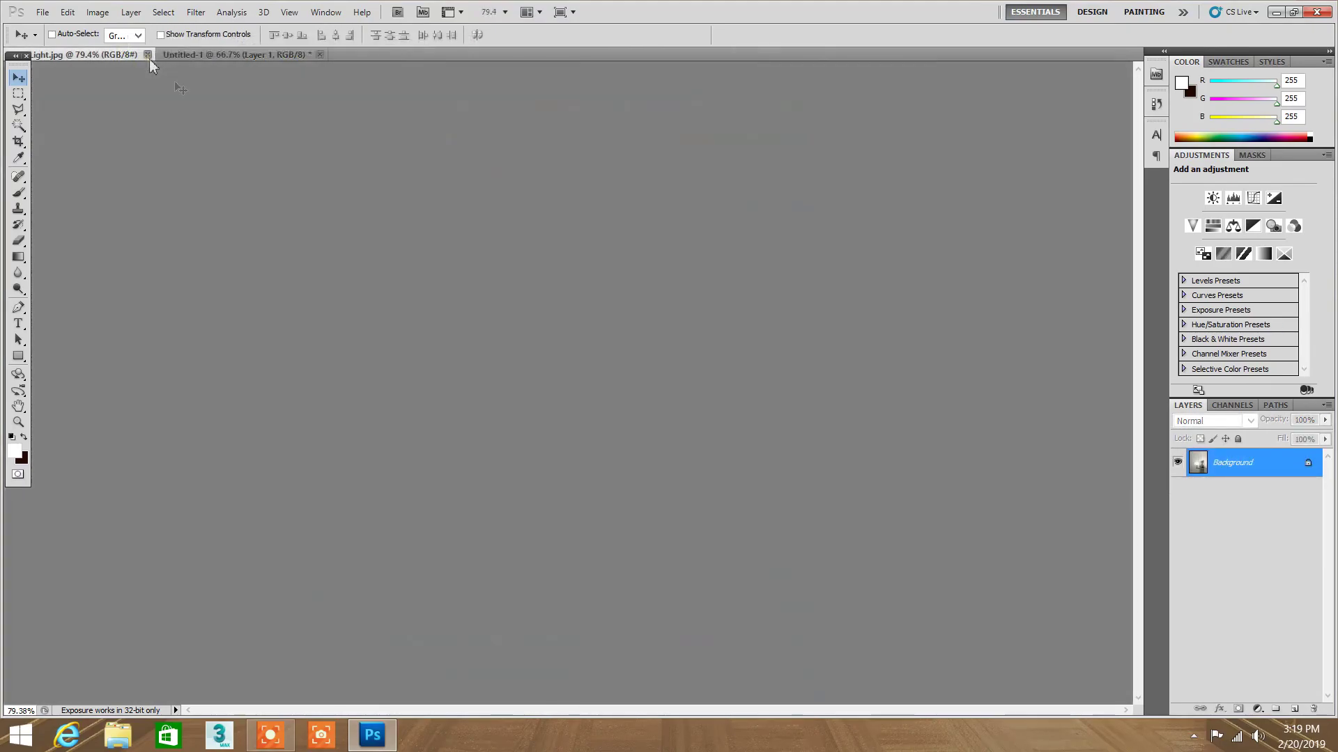
key(ctrl+v)
drag(575, 360, 382, 336)
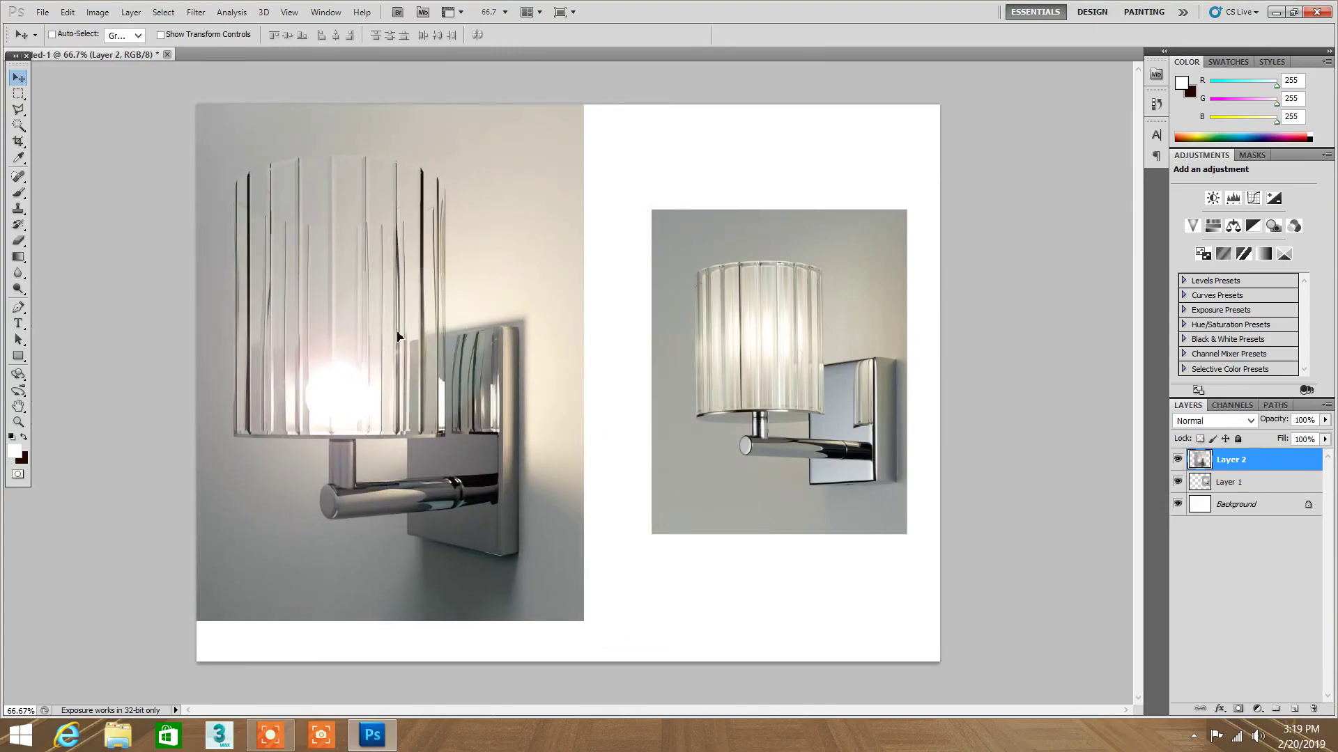
Step: Scale up the lamp render proportionally to fill the sheet's left half
drag(382, 336, 515, 373)
key(ctrl+t)
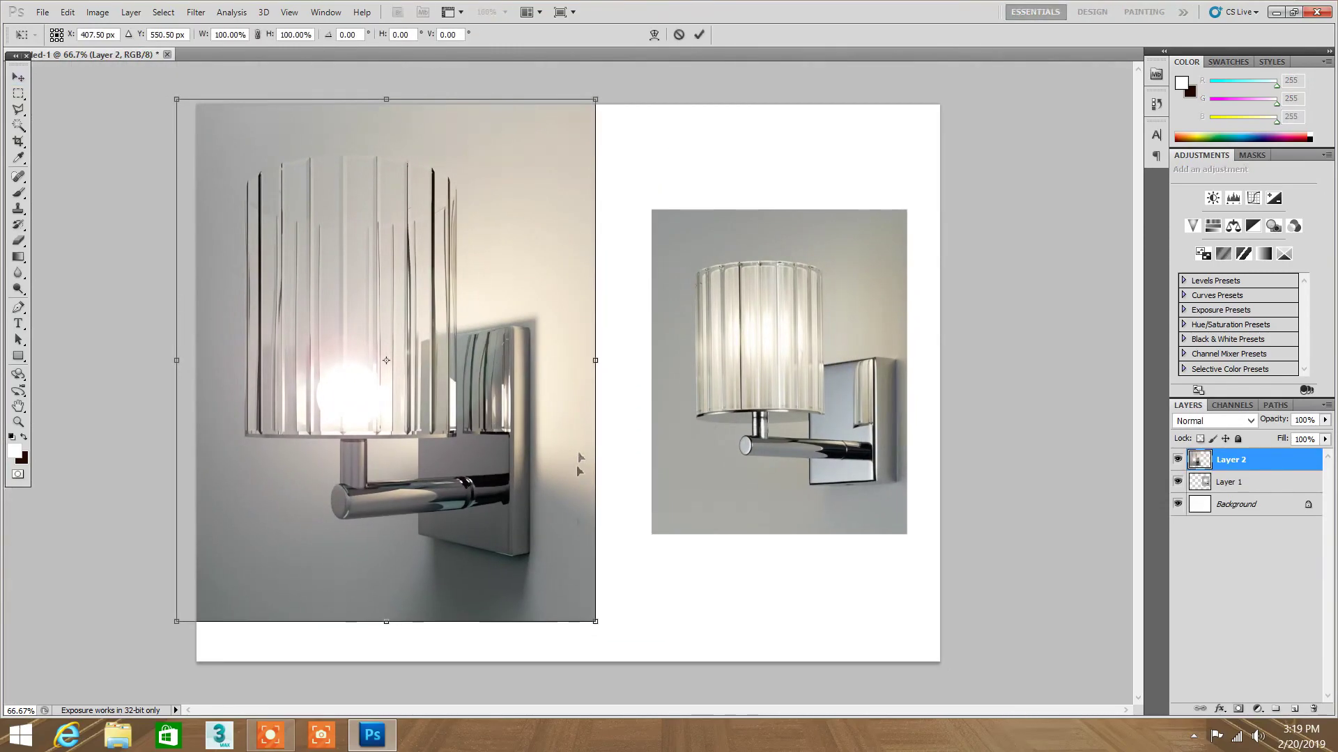
drag(599, 621, 630, 662)
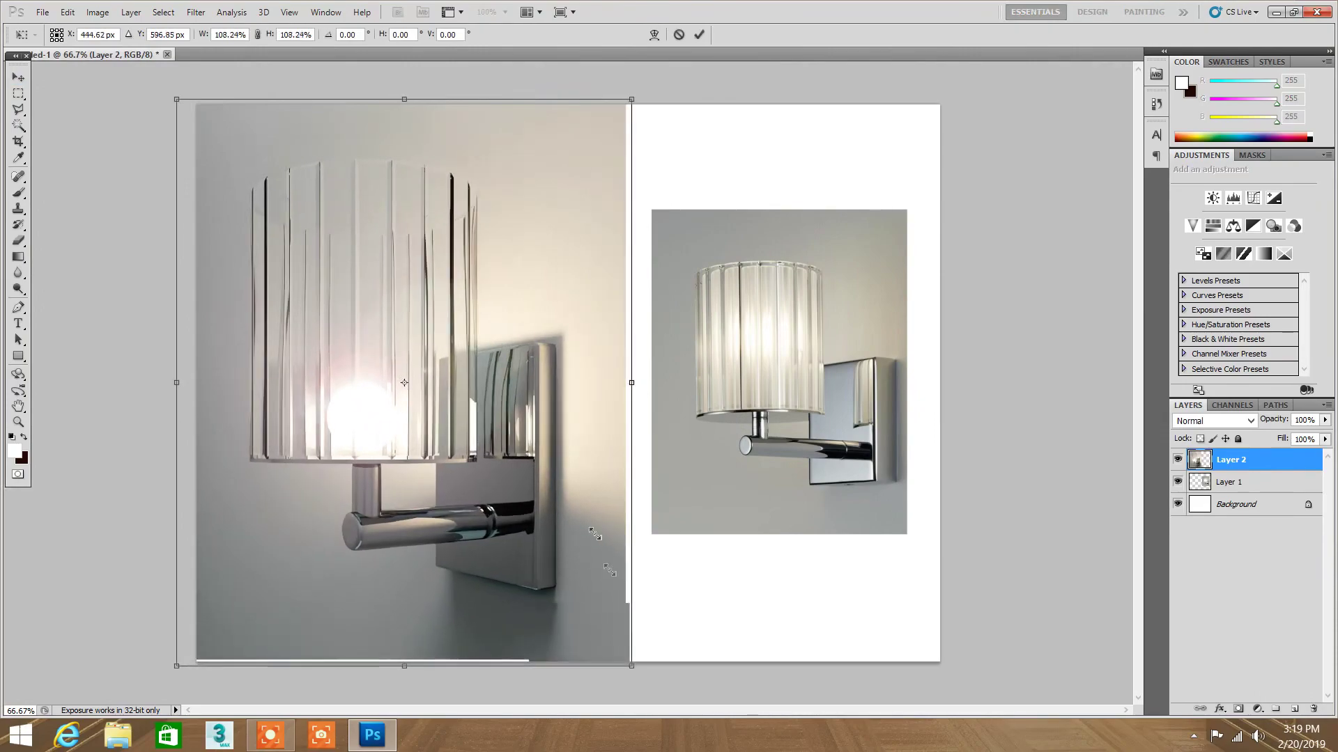
key(Return)
drag(593, 533, 567, 532)
Step: Select Layer 1 and enlarge the reference photo to fill most of the right half
right_click(711, 340)
click(739, 352)
drag(745, 288, 768, 249)
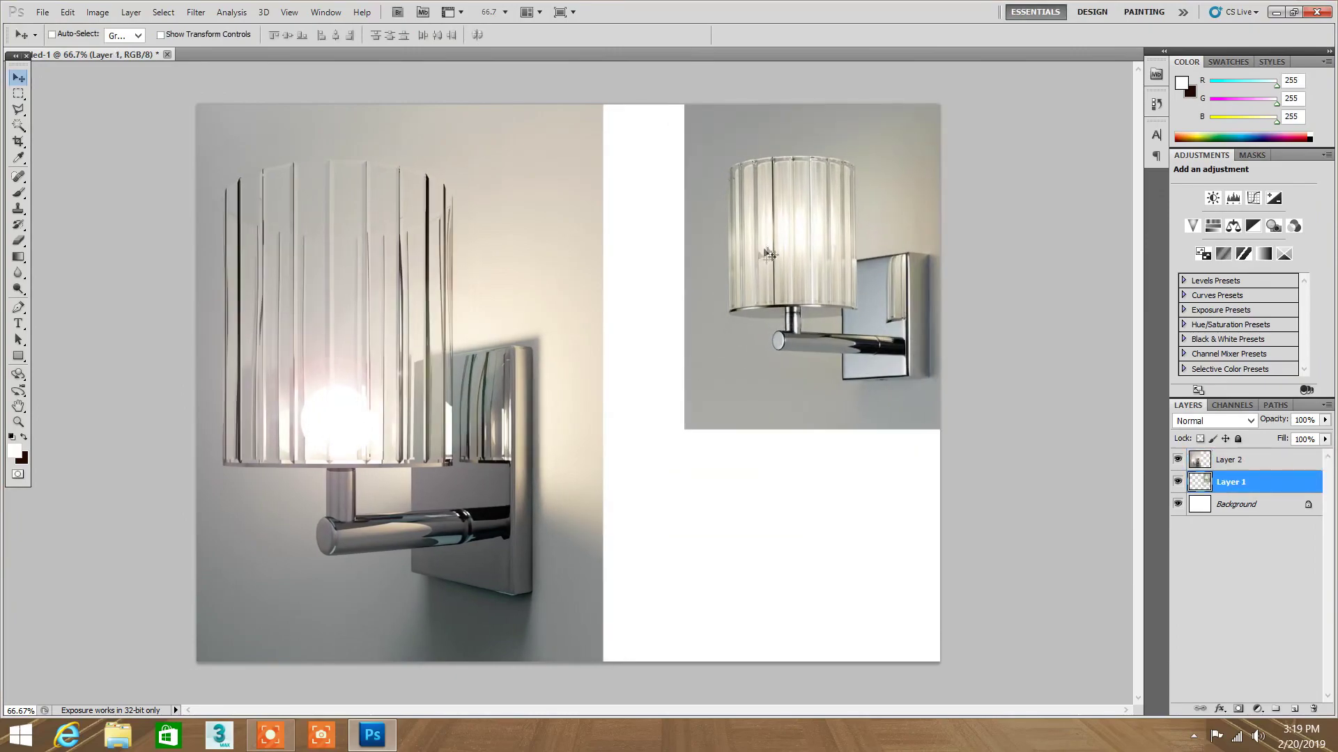
key(ctrl+t)
shift+drag(688, 437, 583, 624)
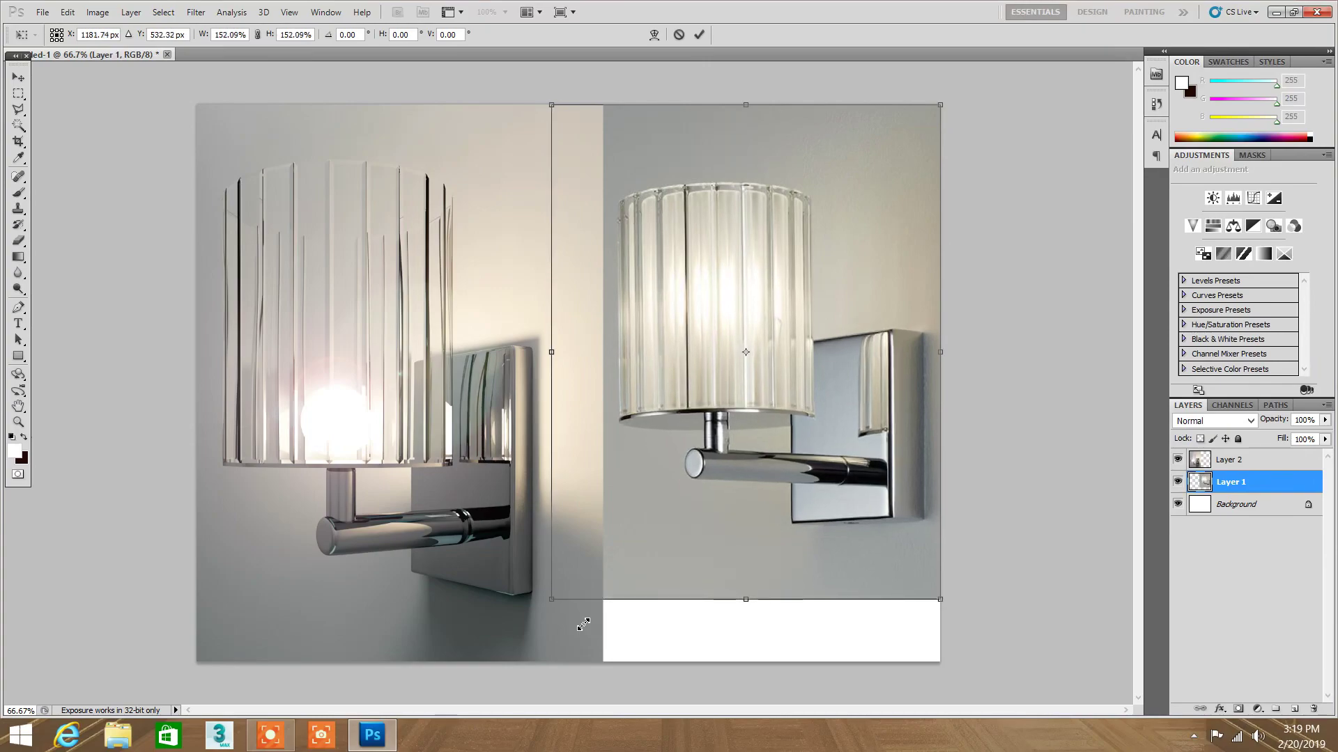
shift+drag(942, 608, 950, 613)
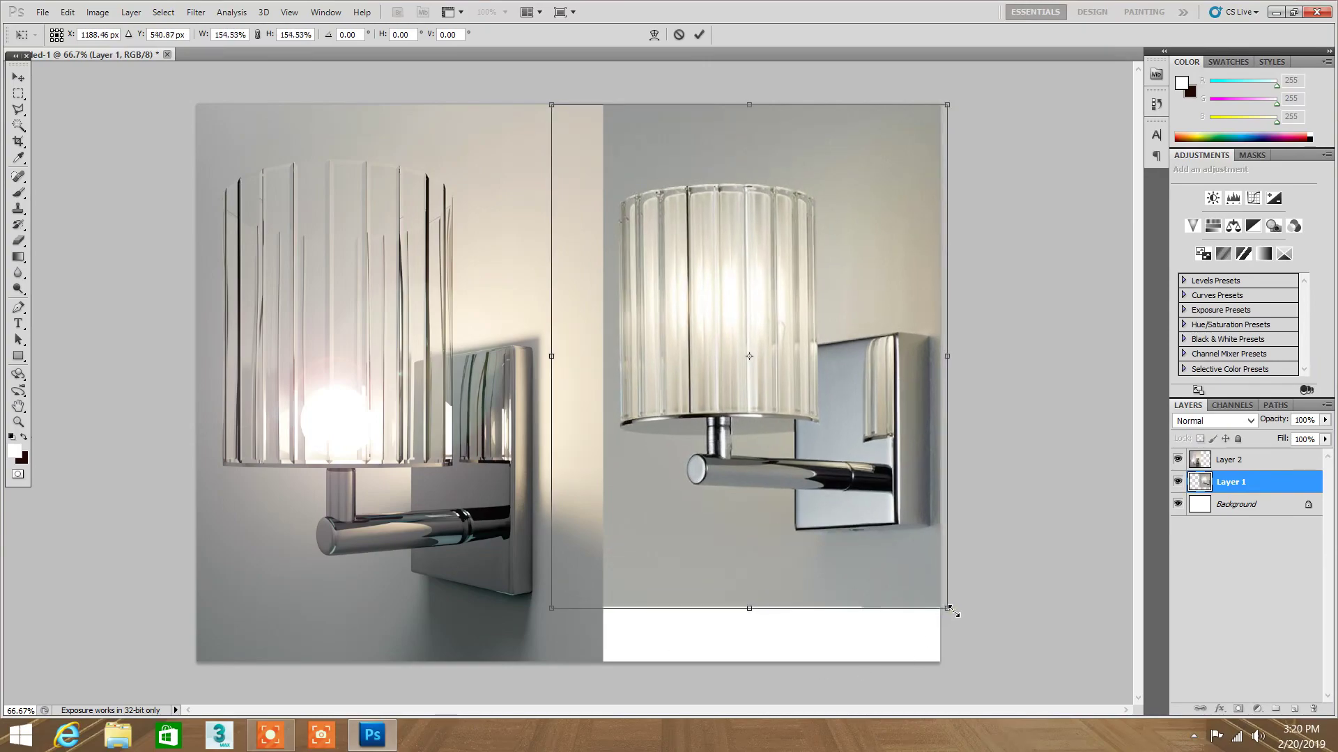
key(Return)
drag(829, 509, 831, 539)
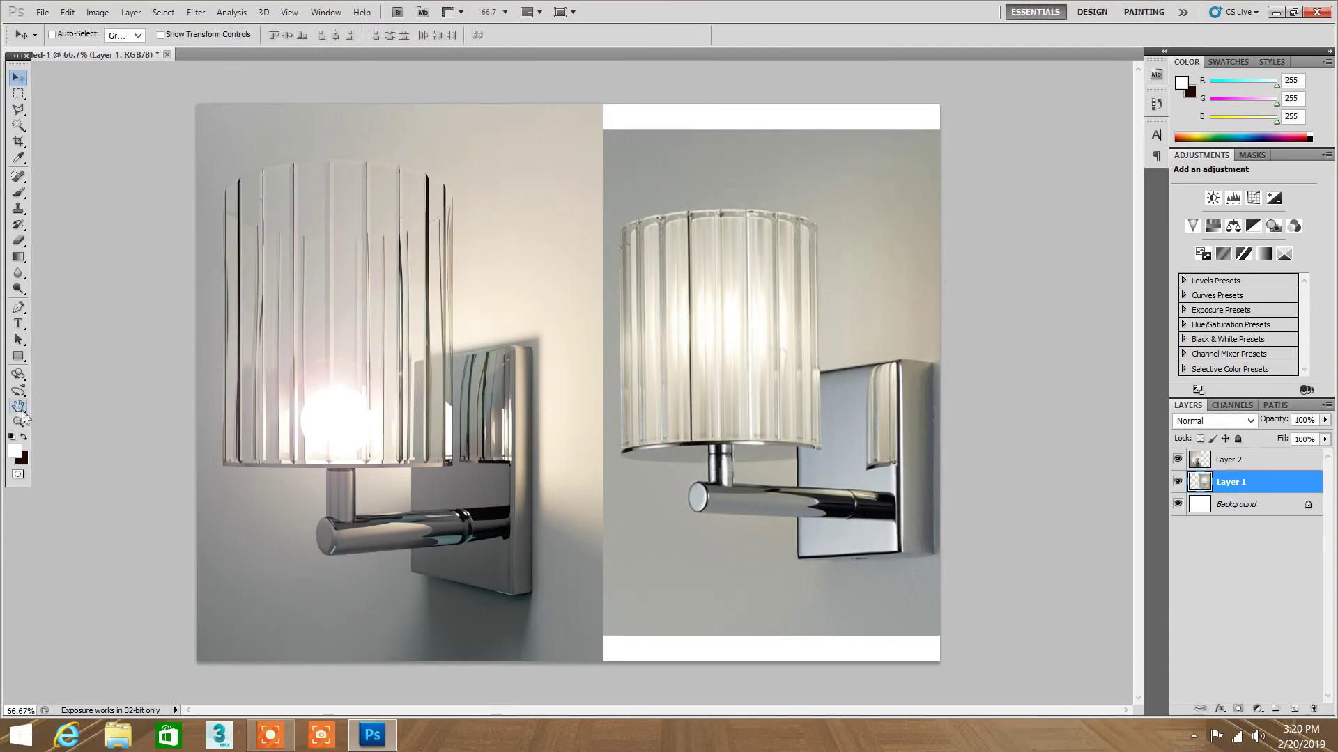
Step: Label the top of the reference photo with white 'INTERNET IMAGE' text
click(18, 323)
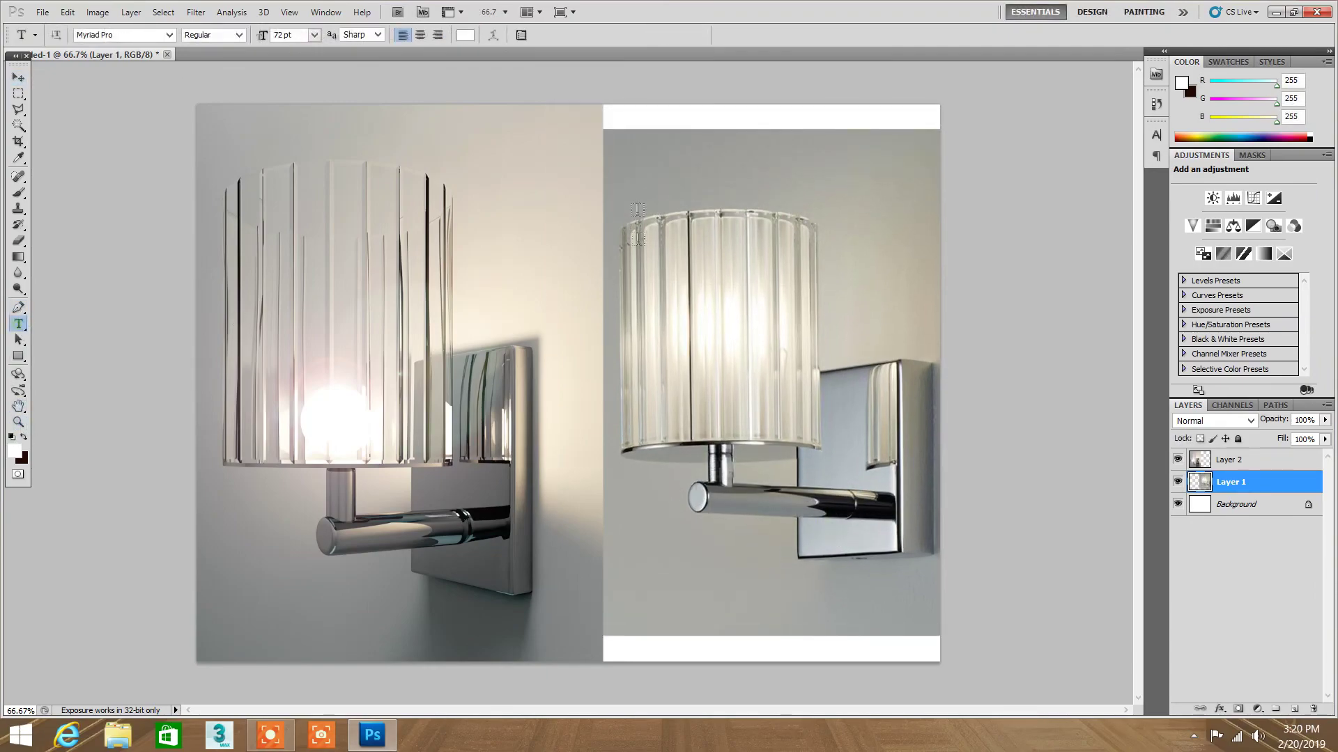
click(665, 161)
text(IN)
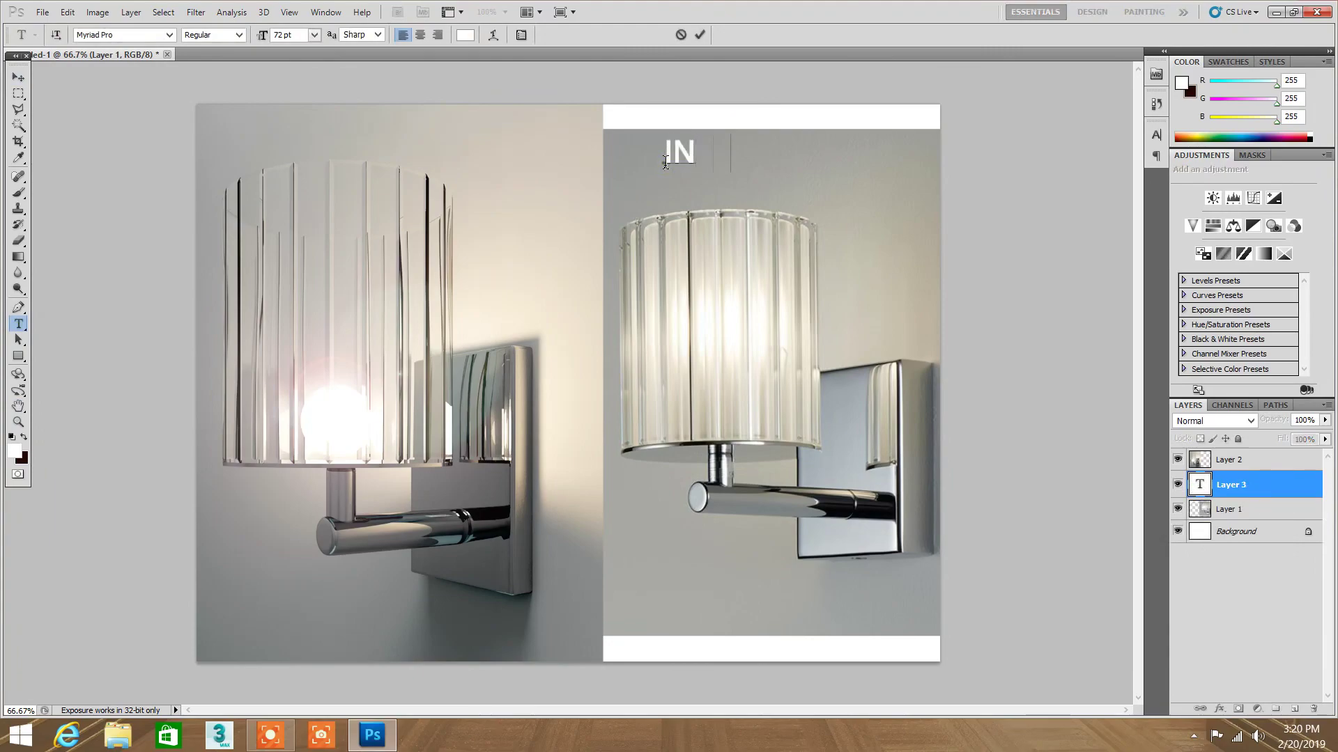
text(TERNET)
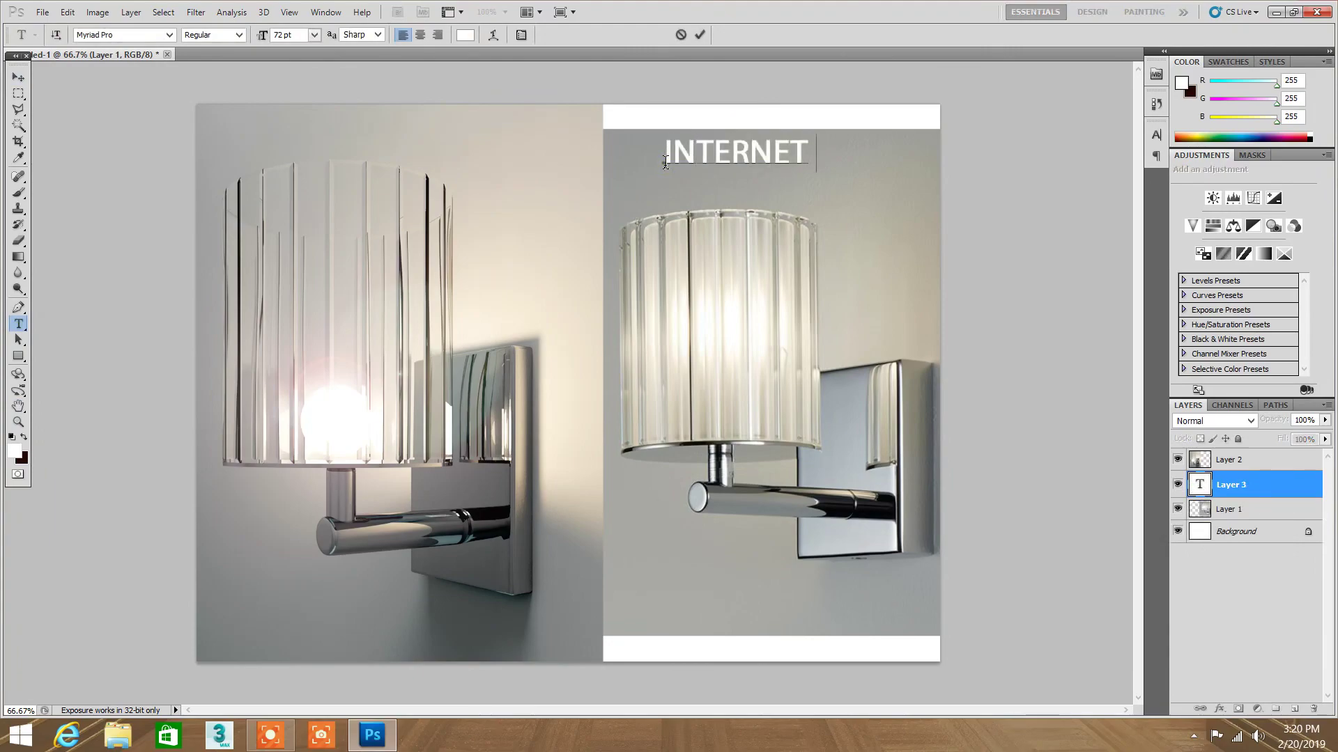
text( IMAGE)
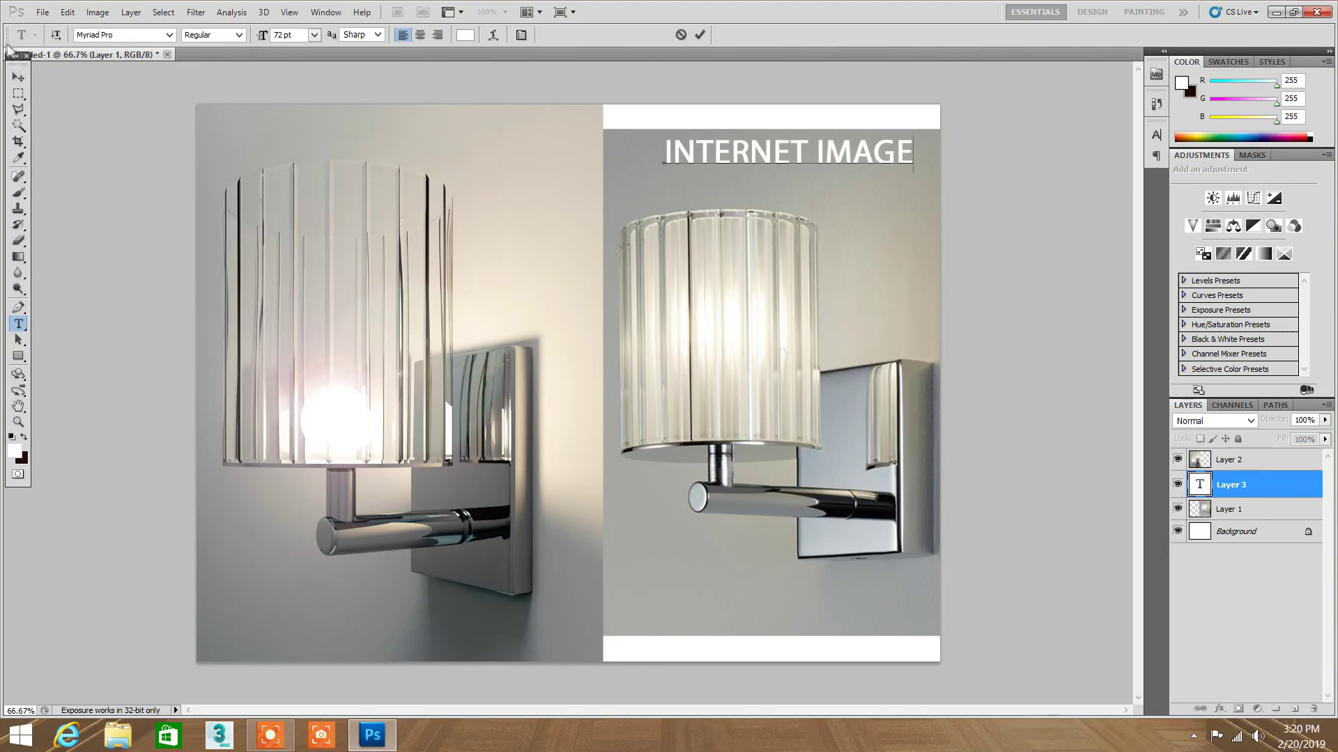
click(18, 76)
drag(725, 153, 467, 150)
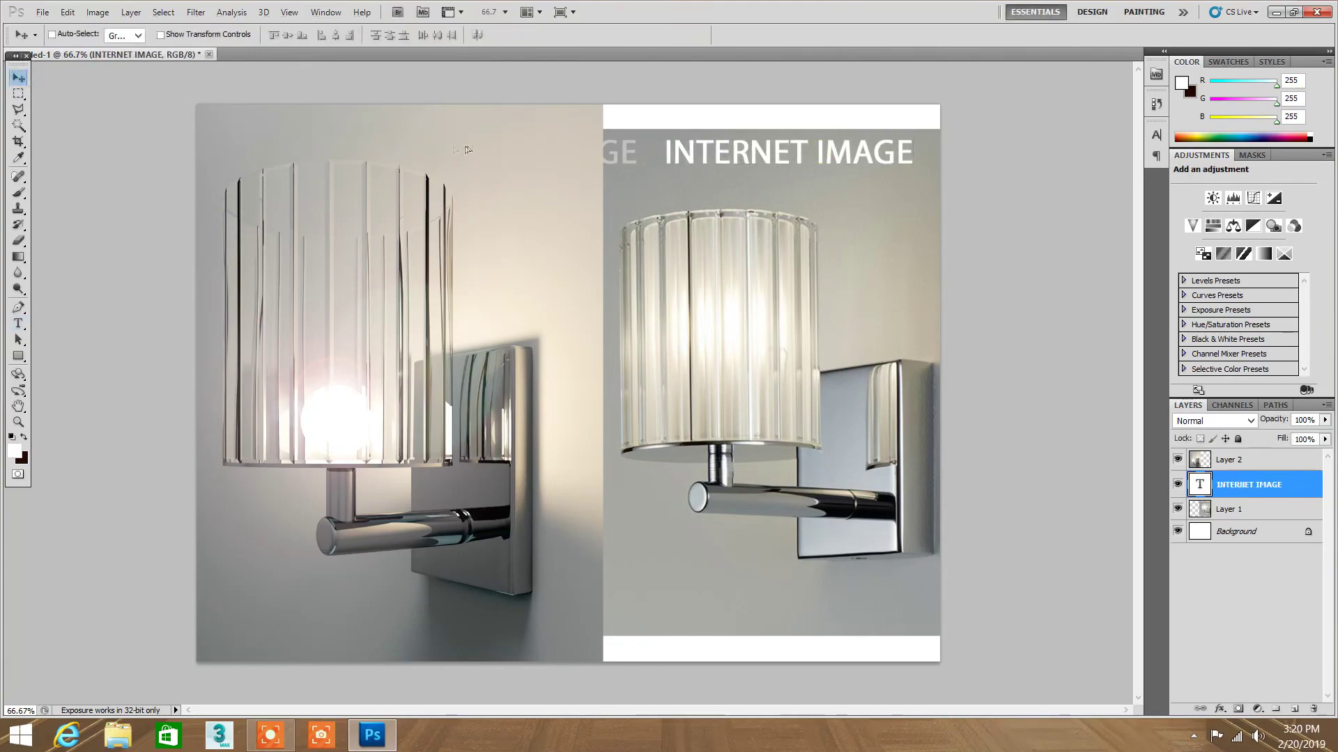
Step: Duplicate the INTERNET IMAGE label, stack it above the lamp render layer, and shift it over the left render
key(ctrl+j)
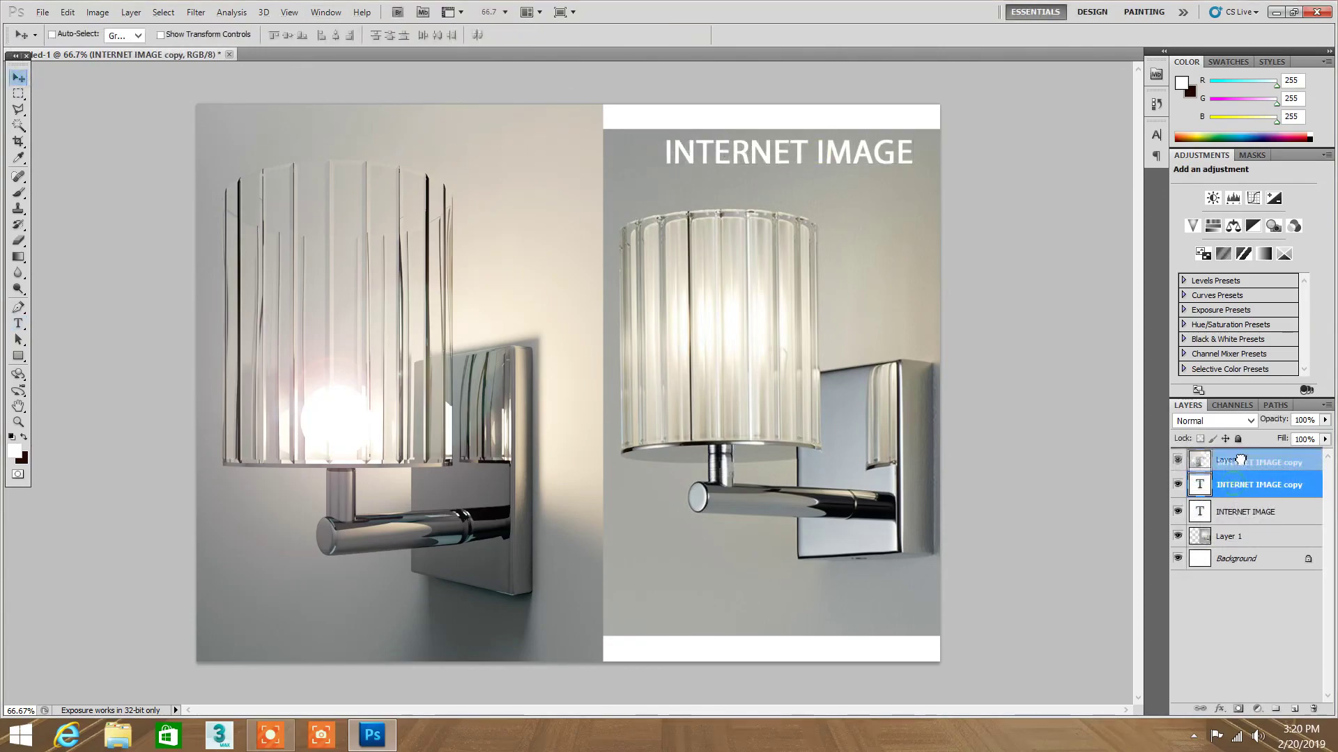
drag(1234, 489, 1234, 457)
drag(454, 161, 430, 167)
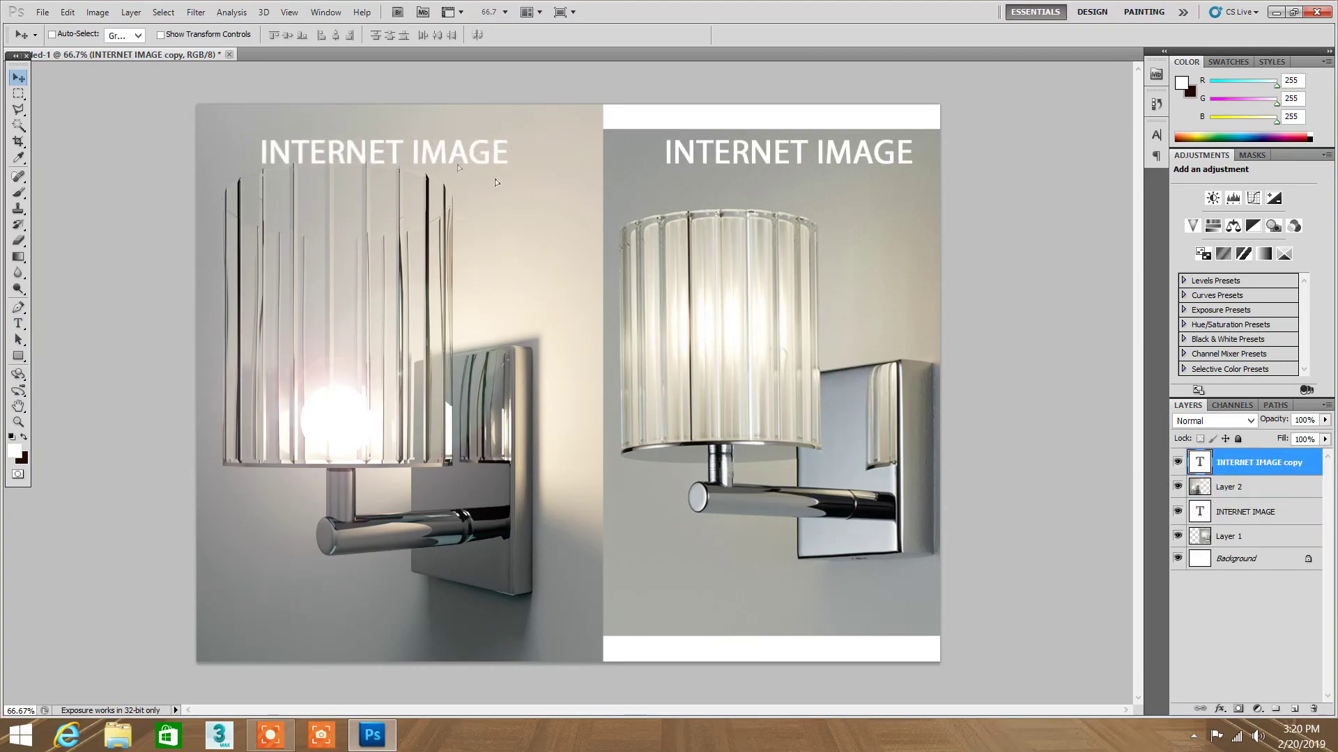
Step: Change the copied label's text to '3DS MAX MODEL' and commit it
double_click(1200, 461)
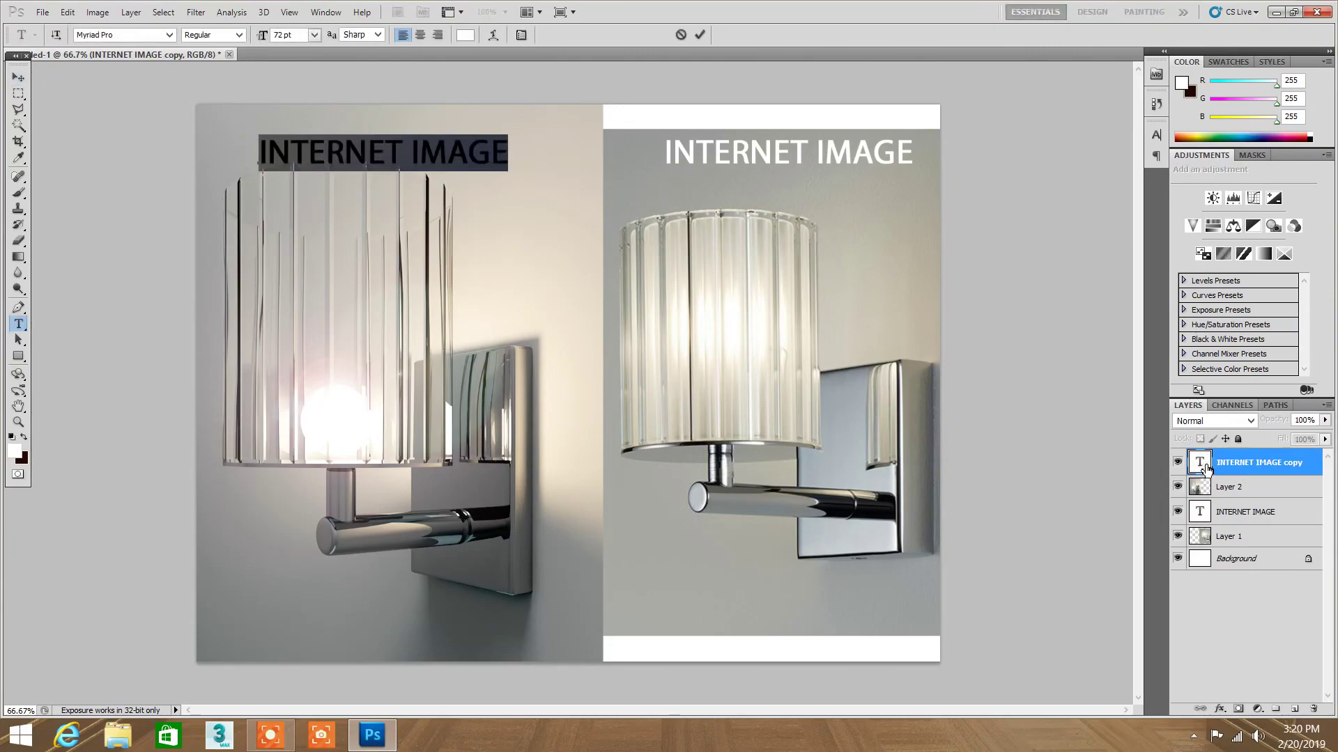
text(3ds)
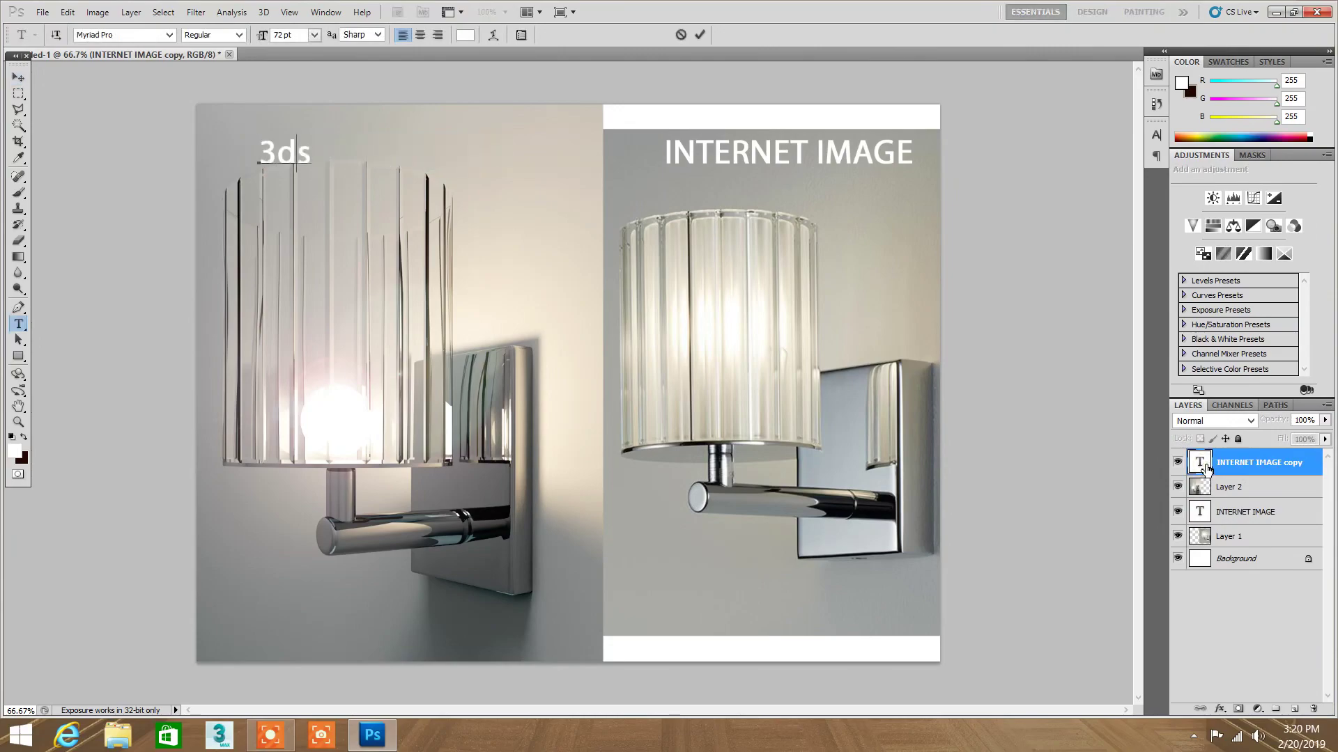
key(BackSpace)
key(BackSpace)
key(BackSpace)
text(3DS MA)
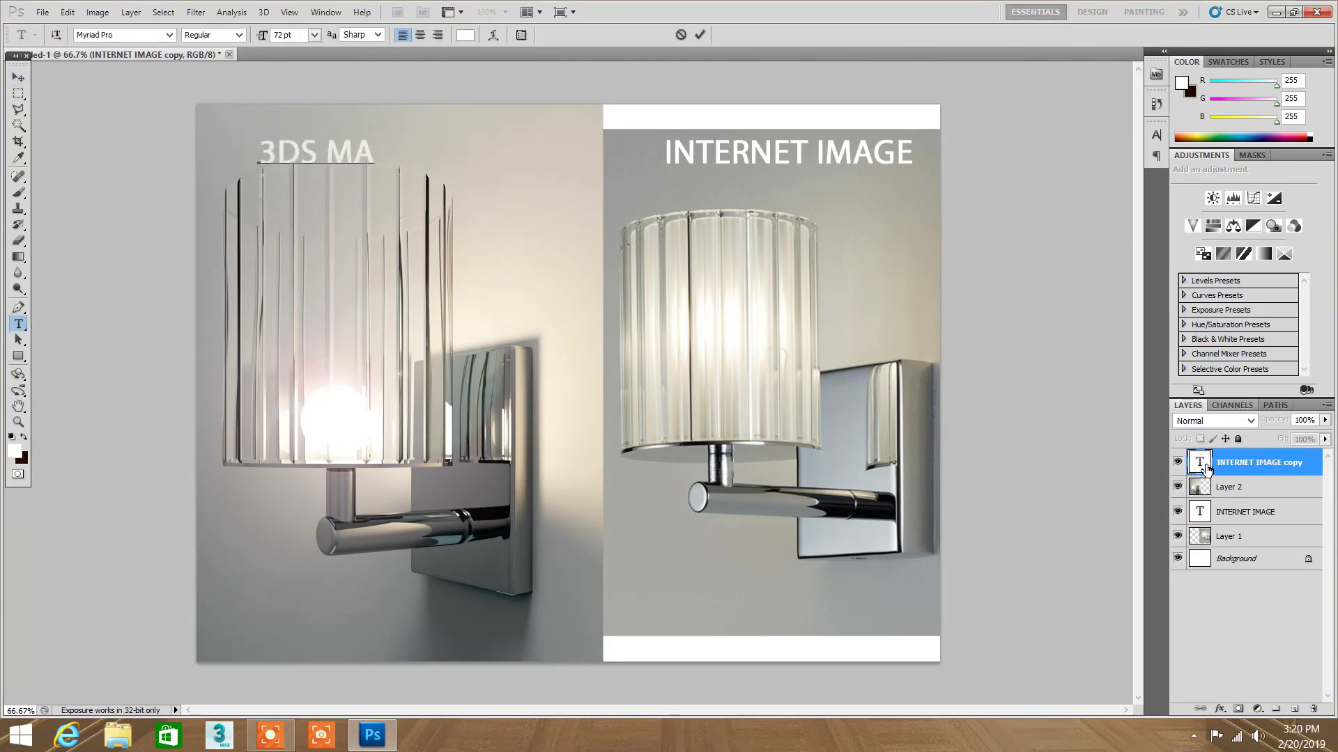
text(X MODEL)
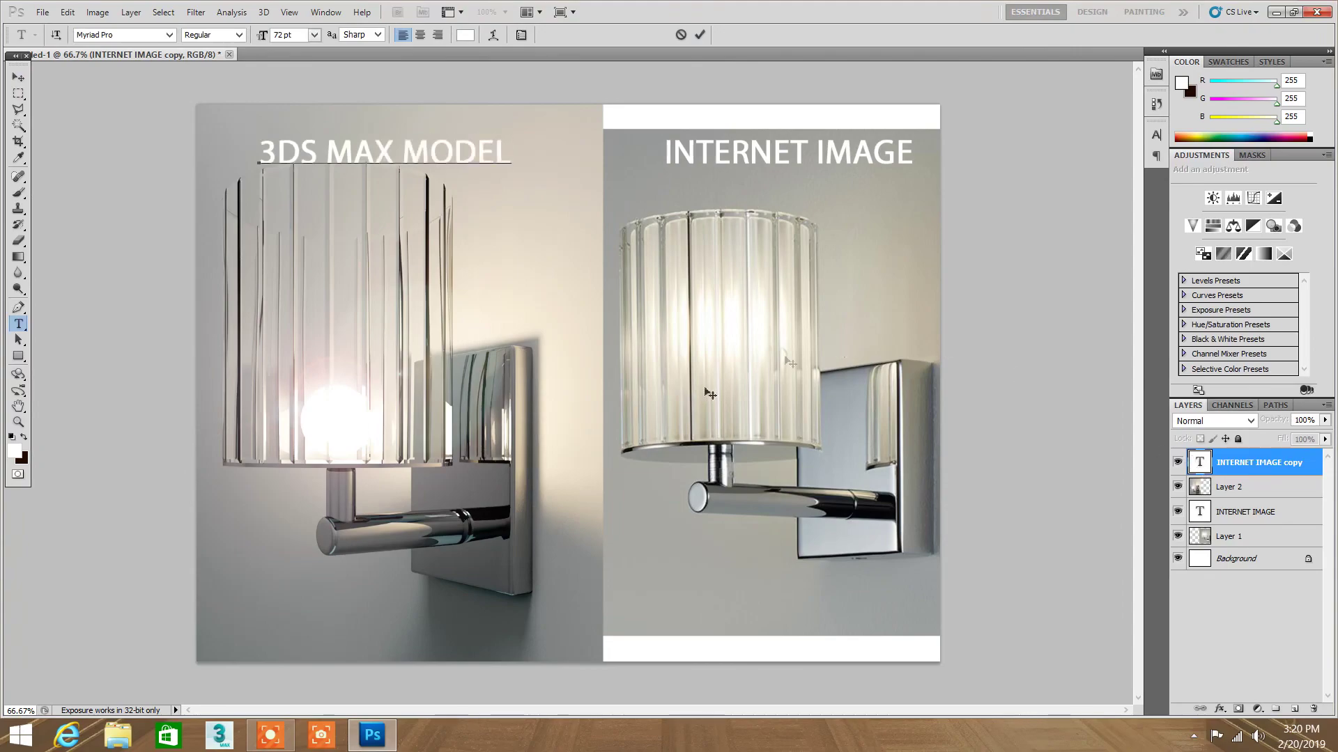
click(18, 77)
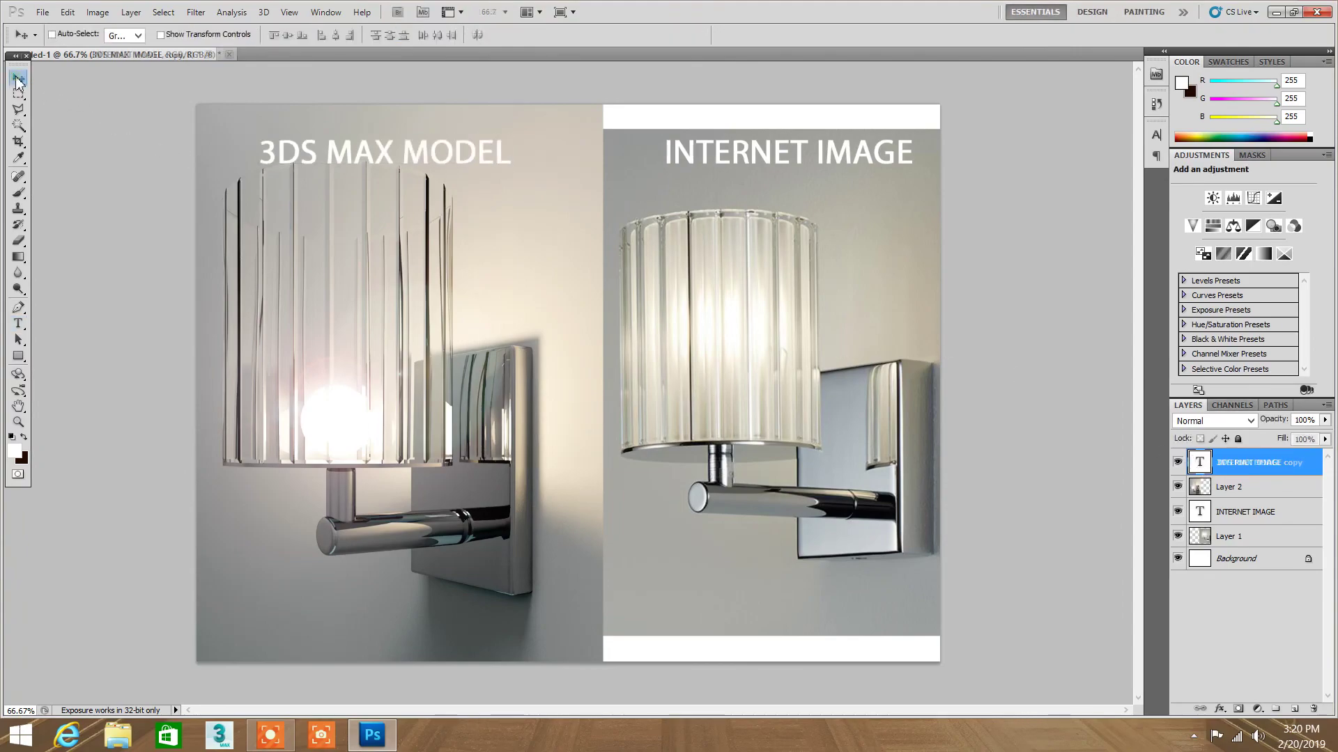